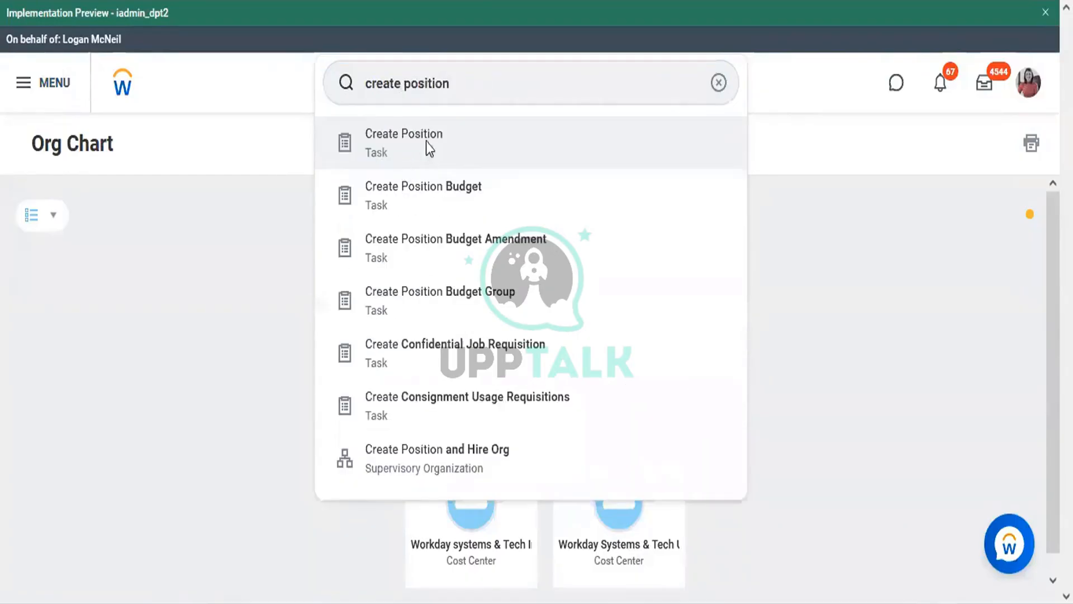
Start Create Position with Workday Systems & Technology as the supervisory organization
click(428, 144)
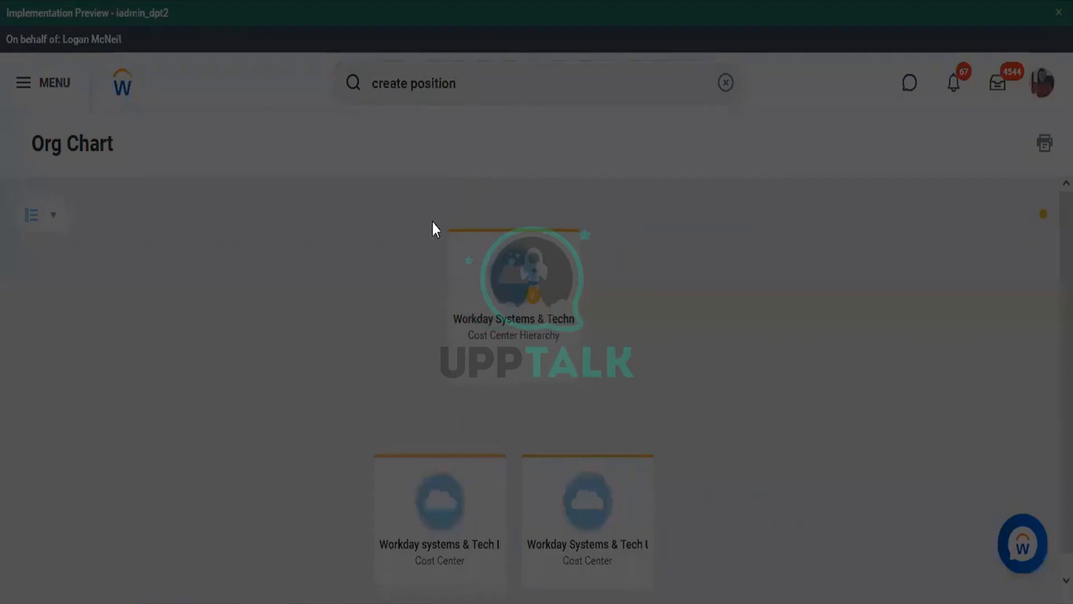
click(496, 235)
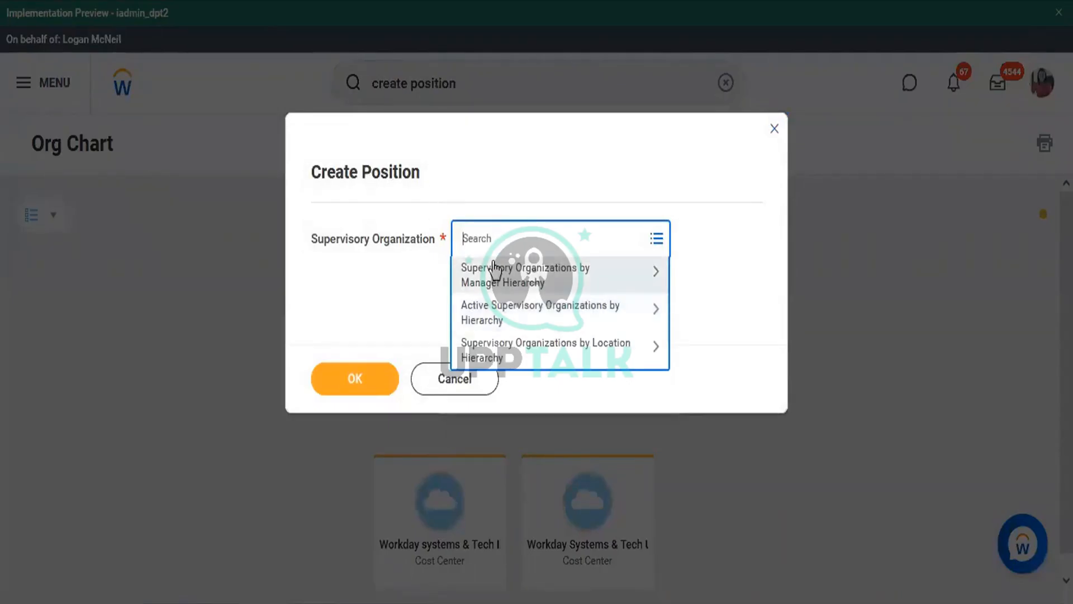
text(rober)
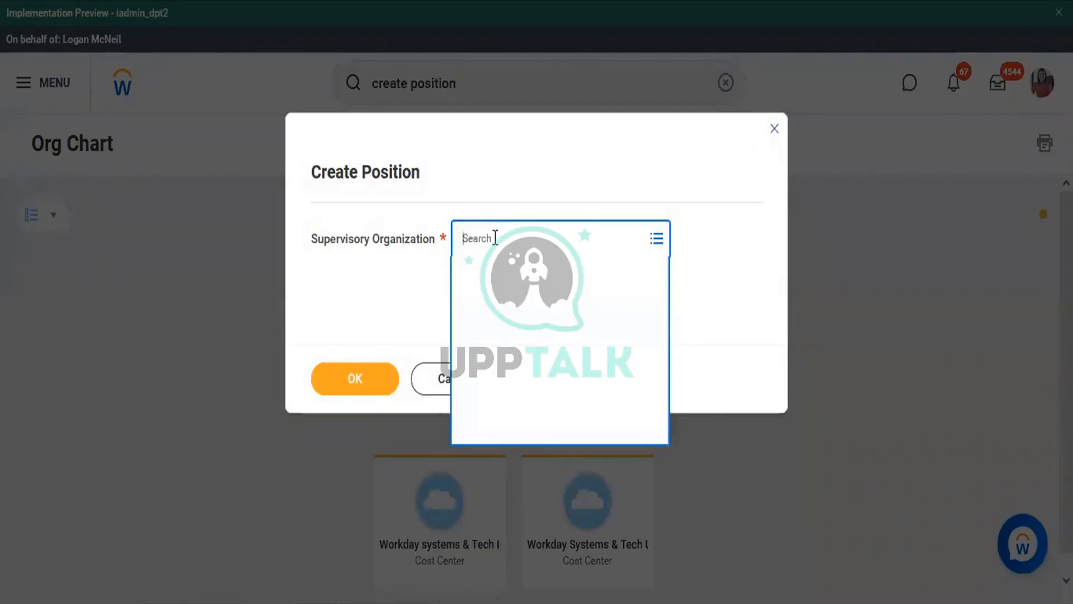
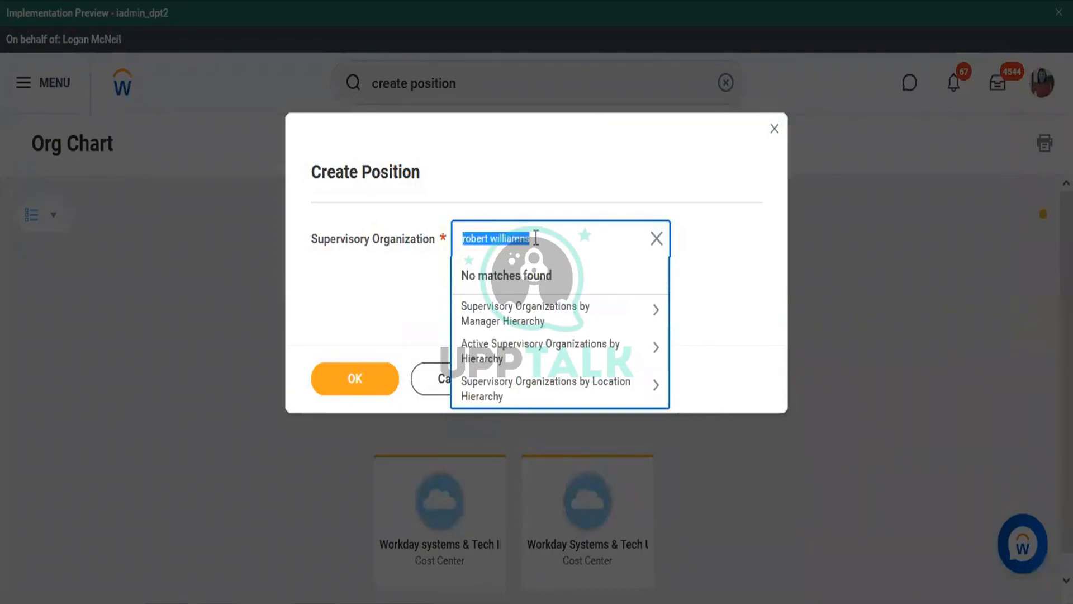
click(555, 251)
key(BackSpace)
key(BackSpace)
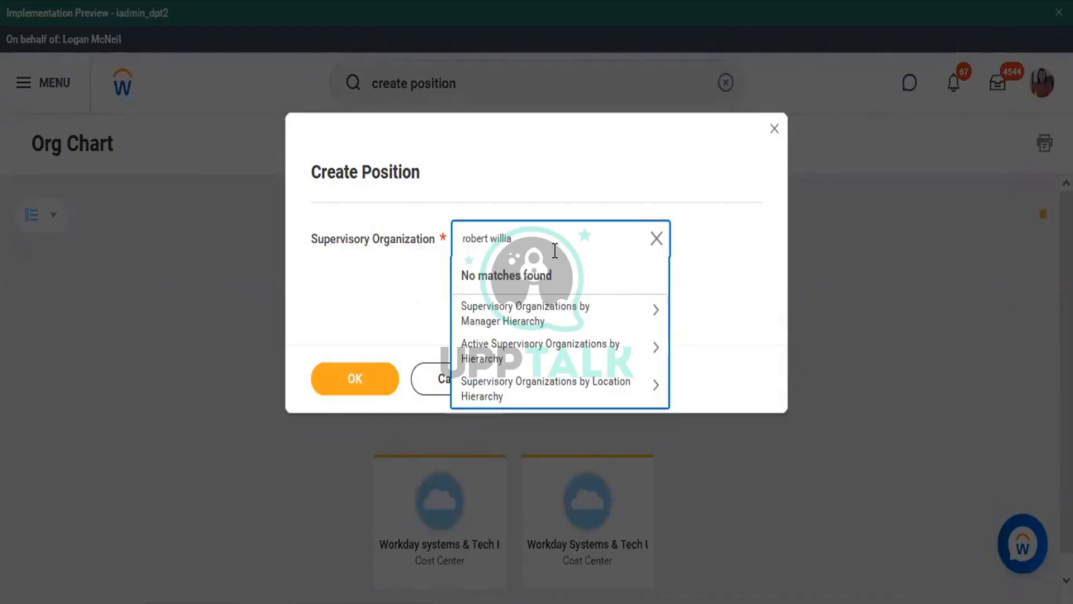
key(Return)
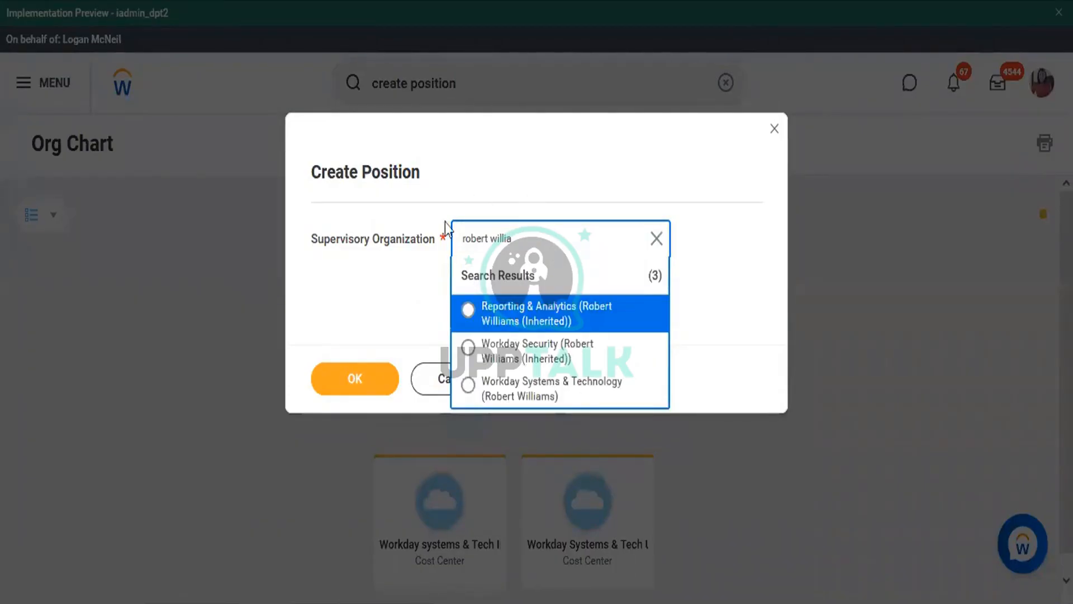
click(556, 398)
click(373, 386)
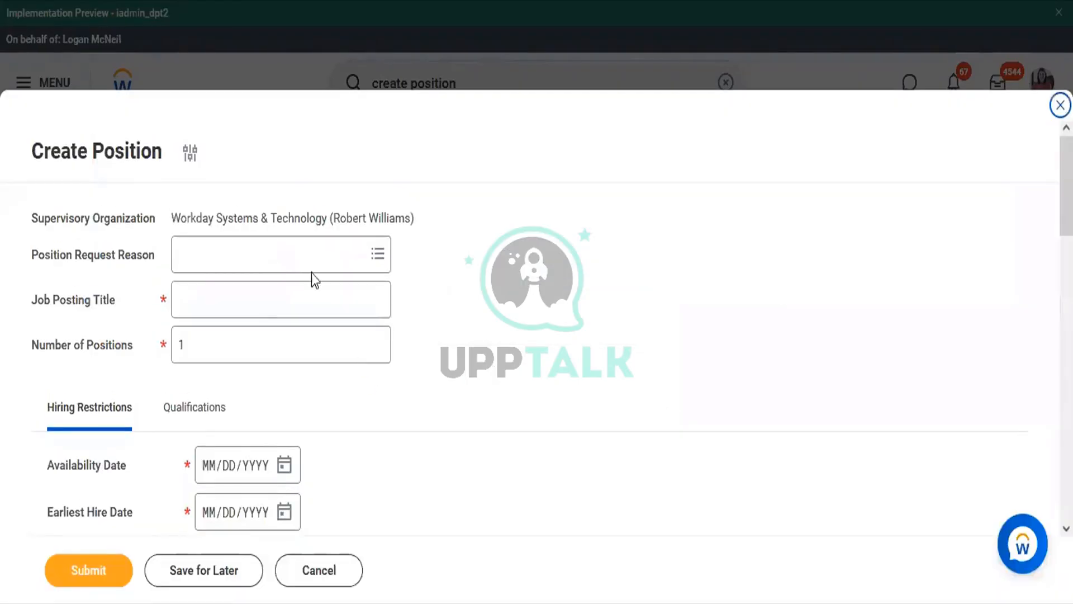
Enter job posting title 'Associate Vice President' and set Number of Positions to 2
click(294, 297)
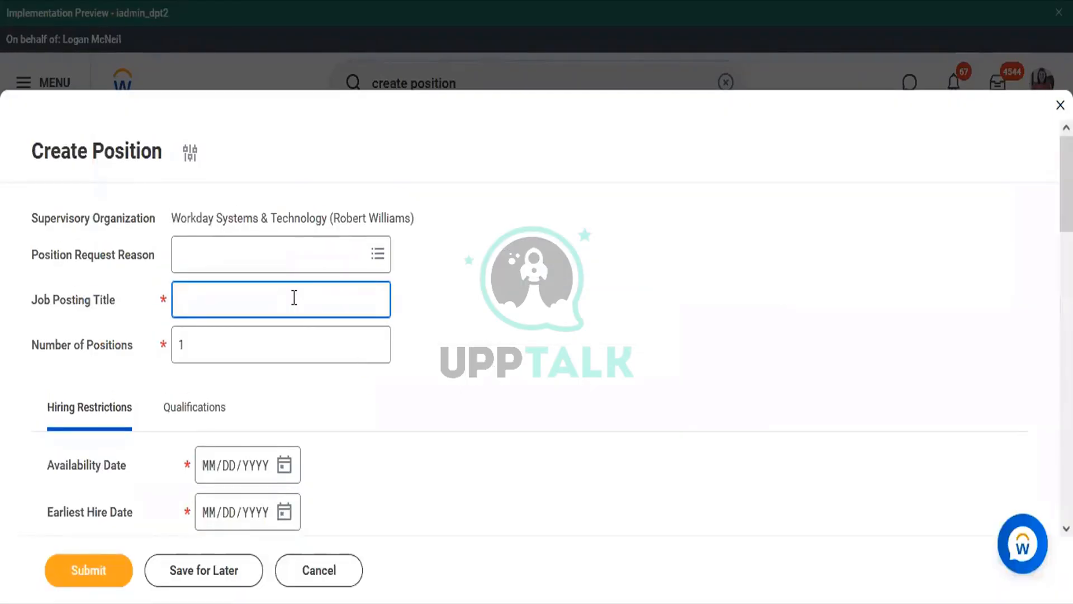
text(Vice President)
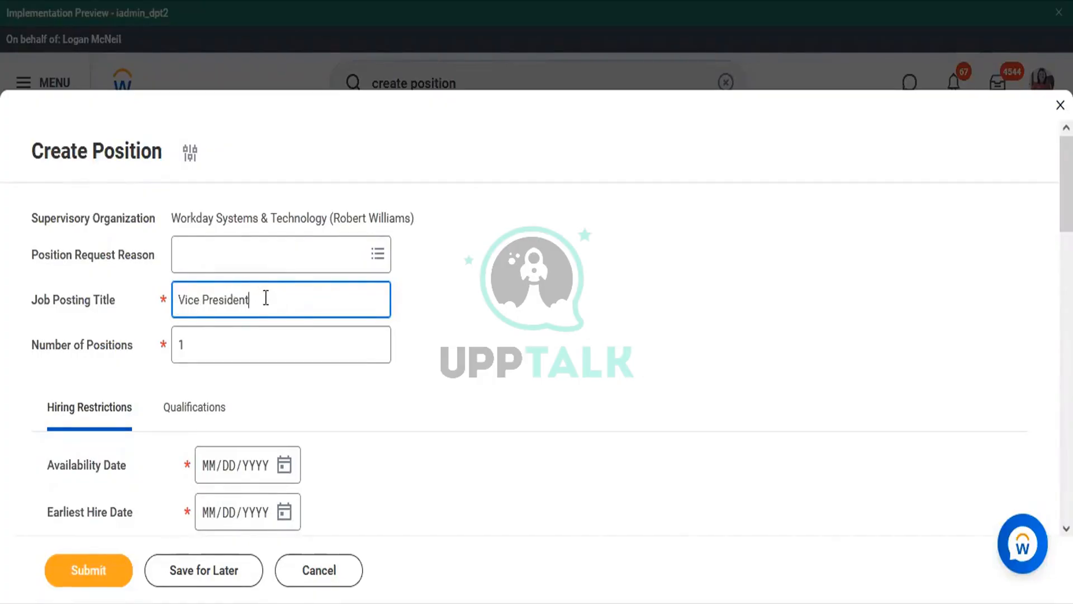
click(174, 298)
text(Associate)
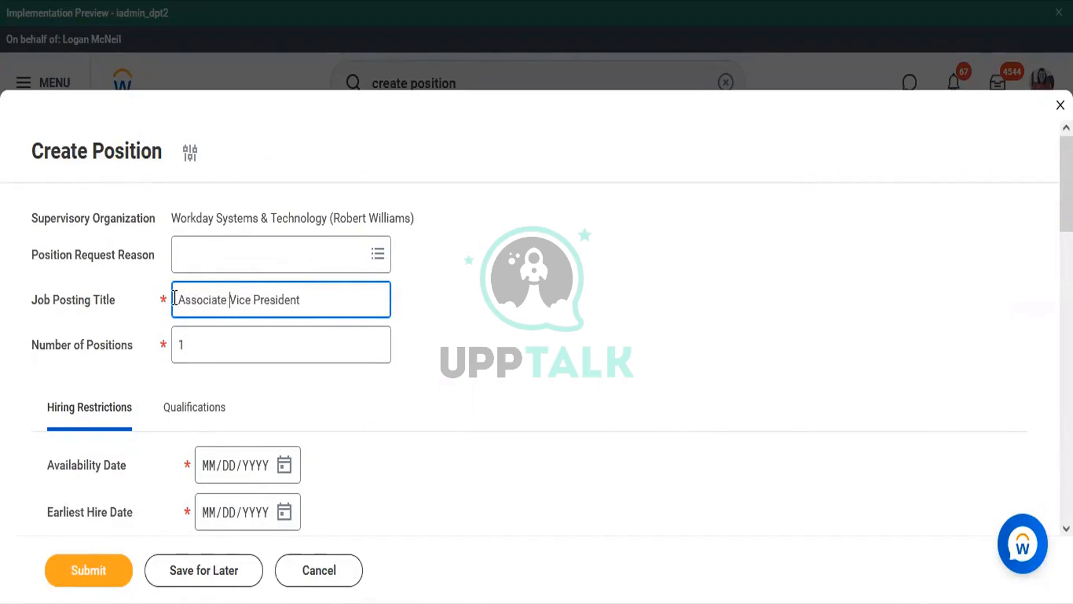
click(214, 342)
double_click(214, 342)
text(2)
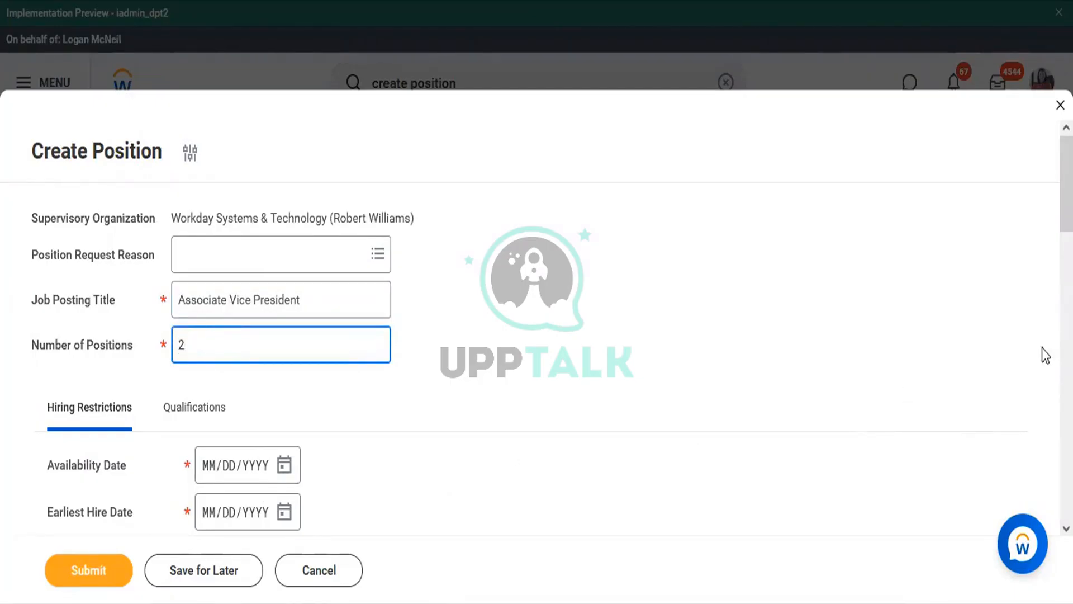
scroll(788, 245, down, 5)
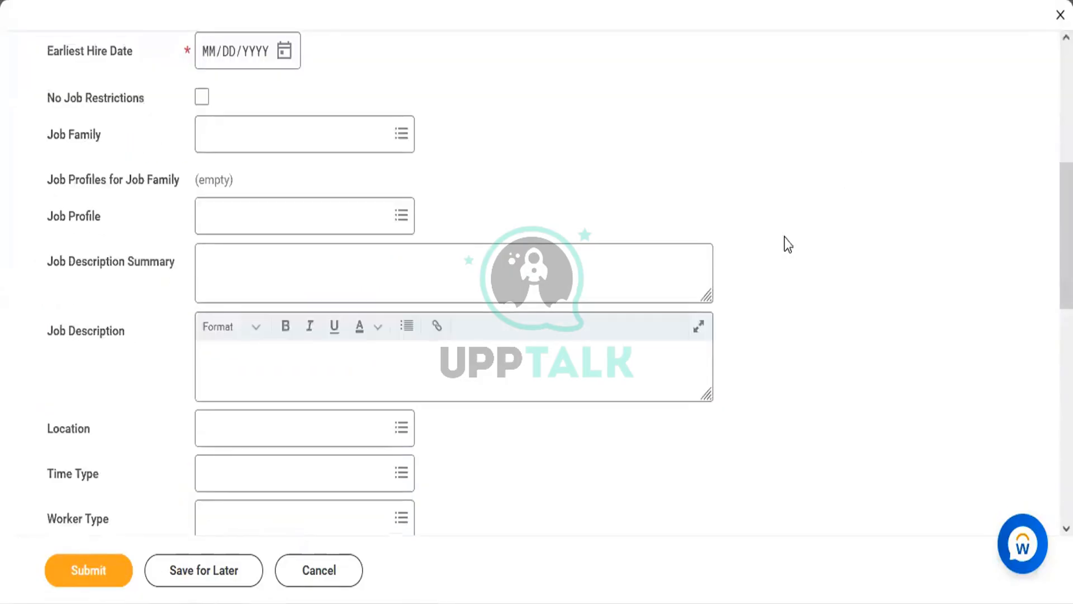
scroll(1067, 235, up, 3)
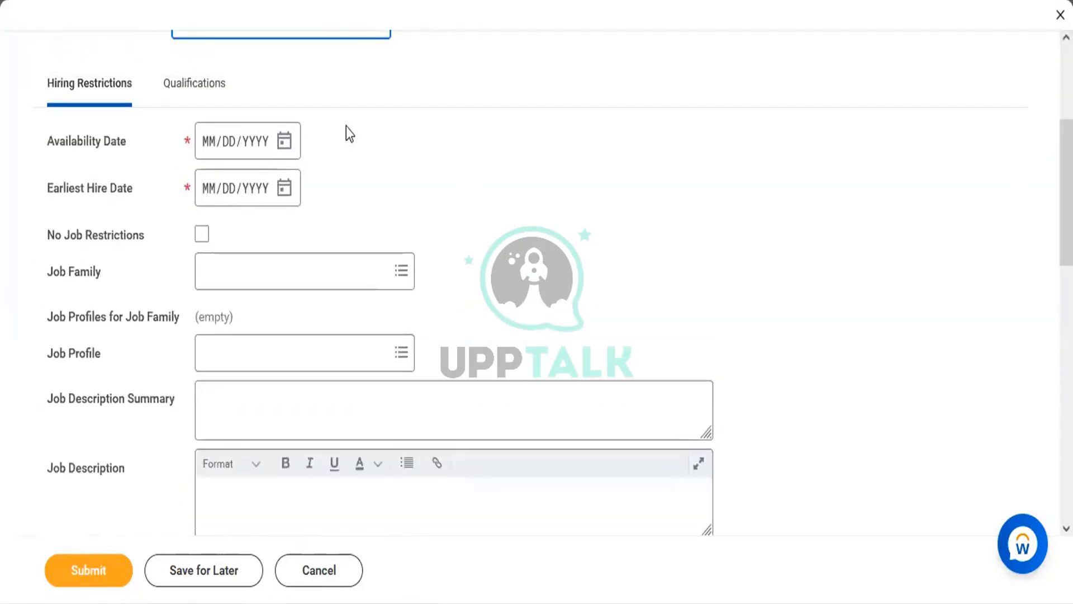
Set availability and earliest hire dates to 10/25/2022, tick No Job Restrictions, and submit
click(284, 141)
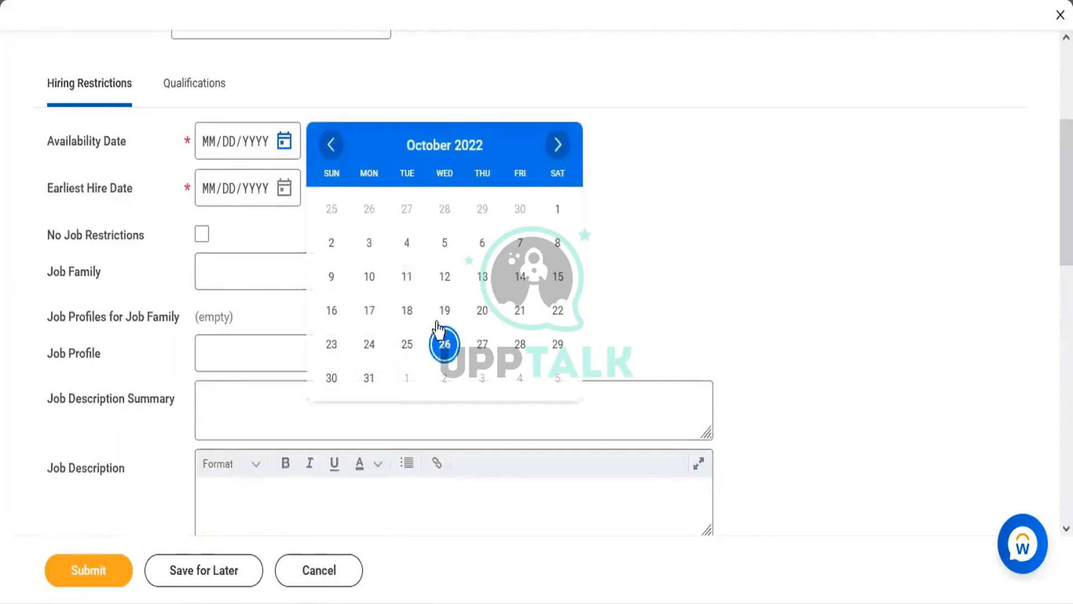
click(407, 344)
click(285, 190)
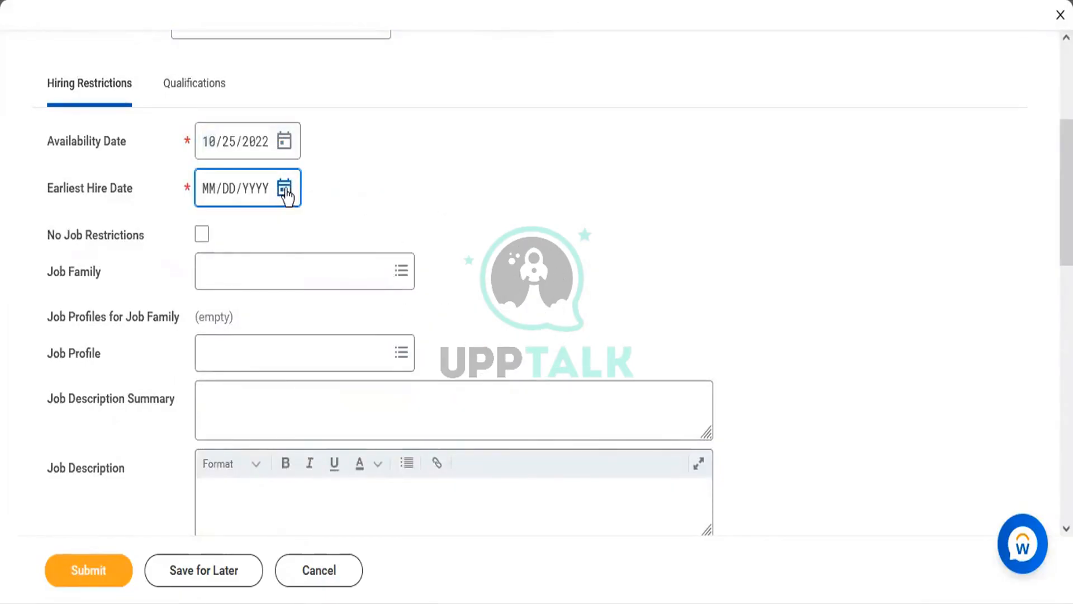
click(401, 391)
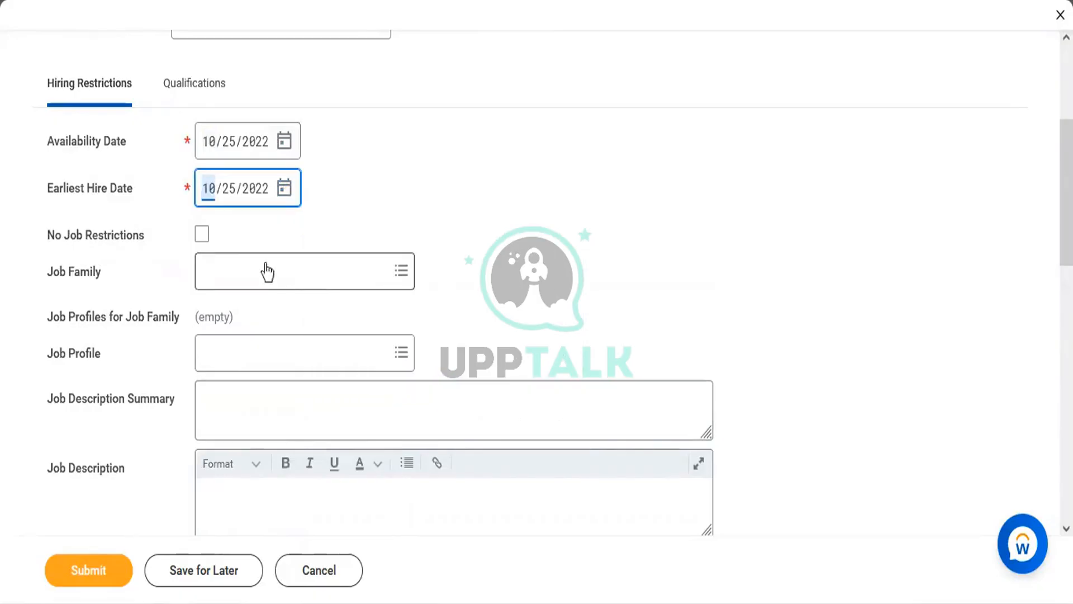
click(203, 235)
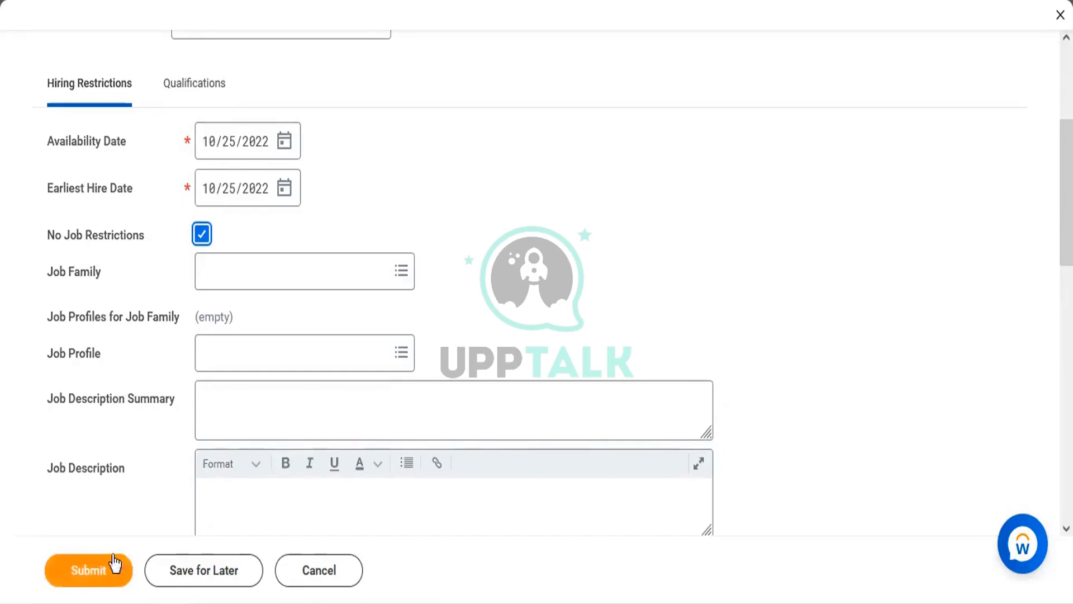
click(98, 571)
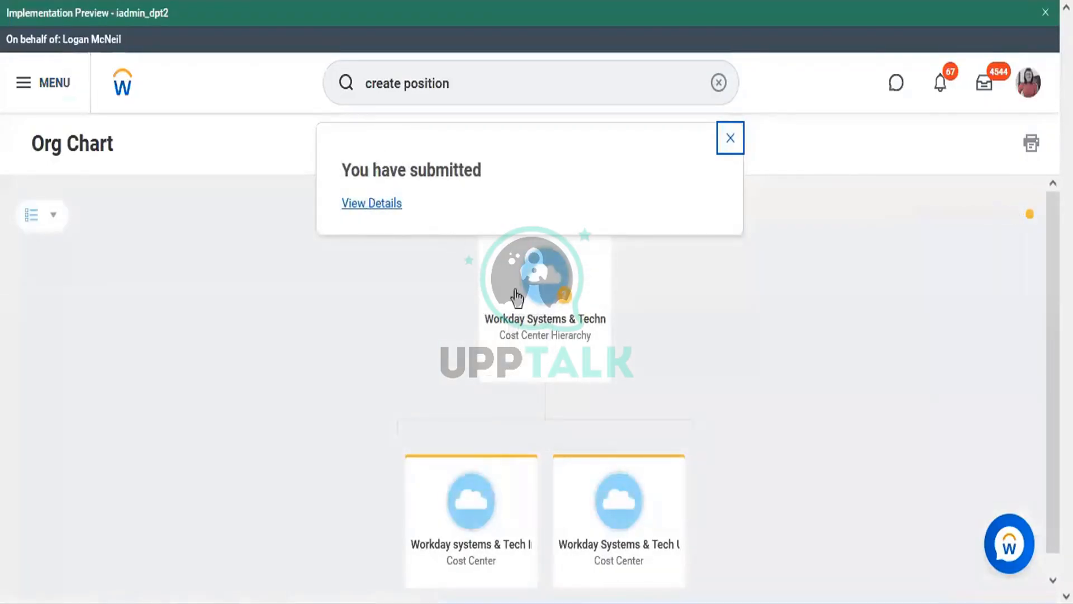
Open and reload the organization's Staffing tab to list unfilled positions P-14461 and P-14460
click(547, 334)
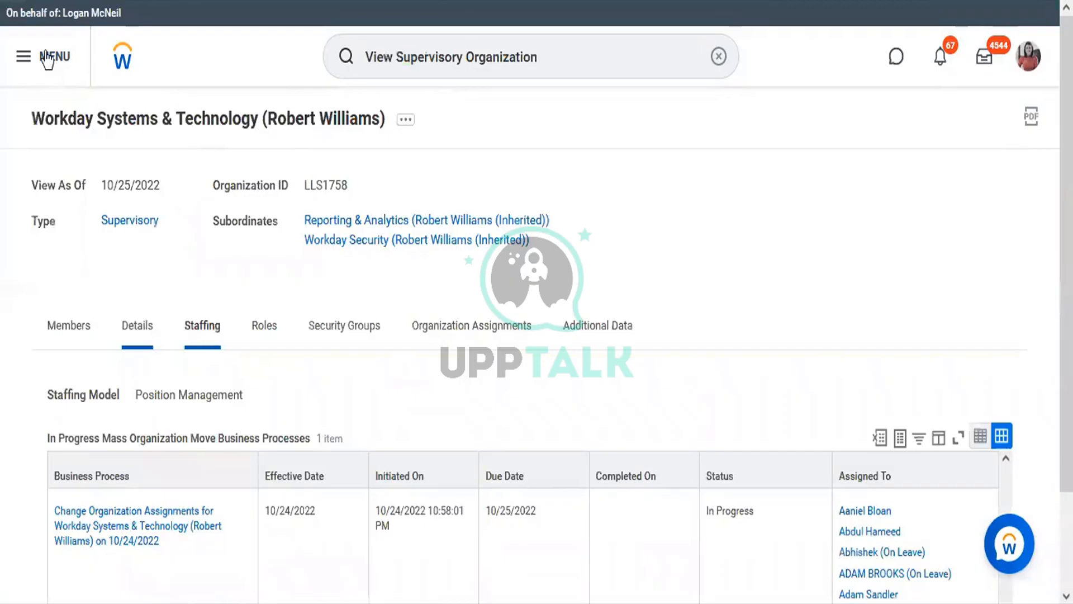
click(69, 0)
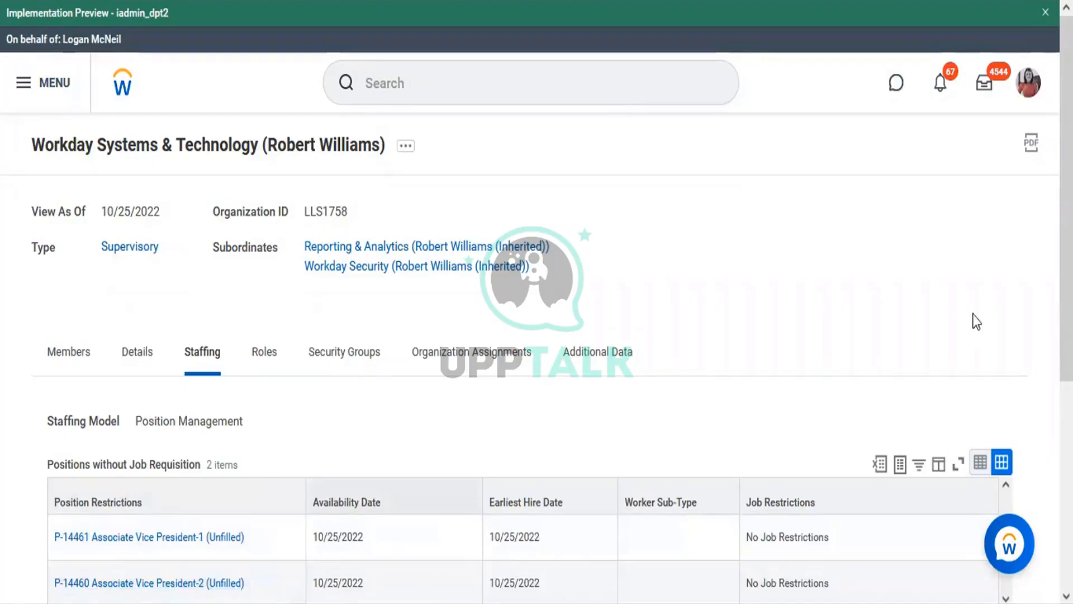
scroll(977, 322, down, 3)
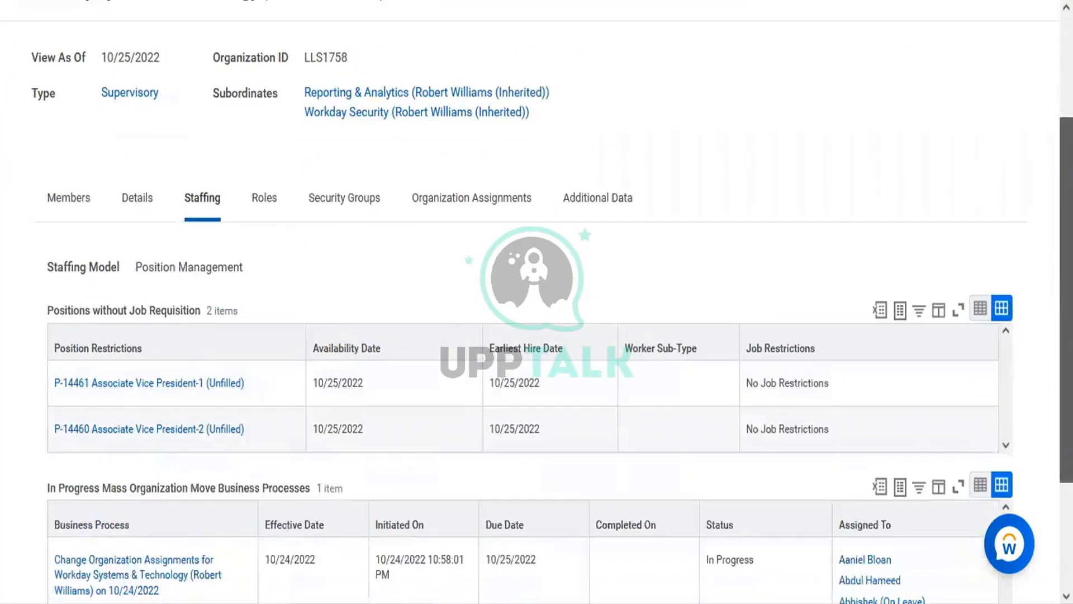
scroll(807, 289, down, 3)
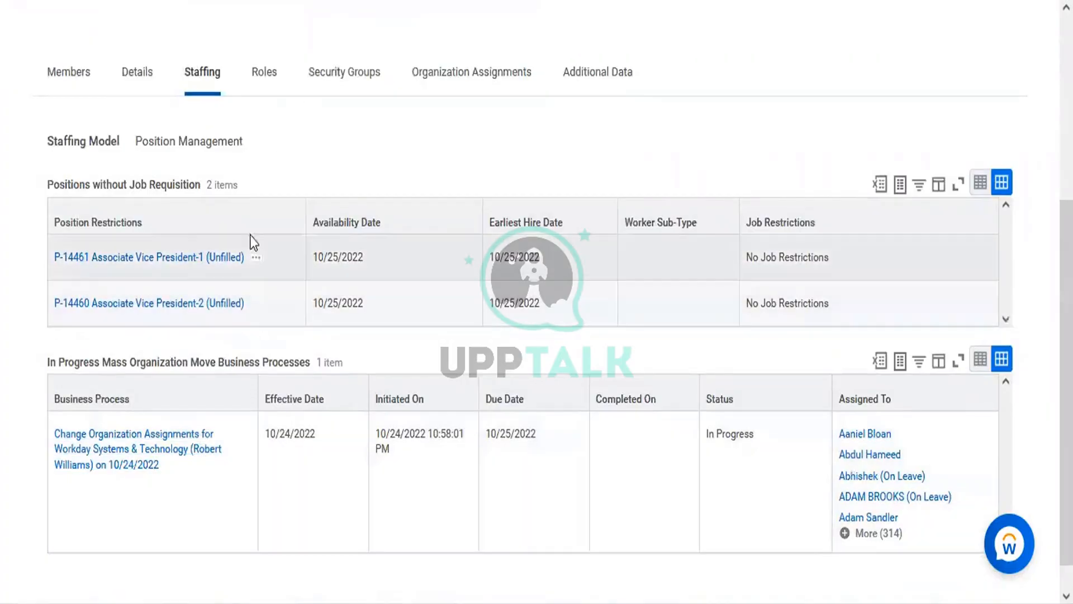
Show P-14461's related actions and Hire submenu, then right-click a Hire Employee item
click(255, 259)
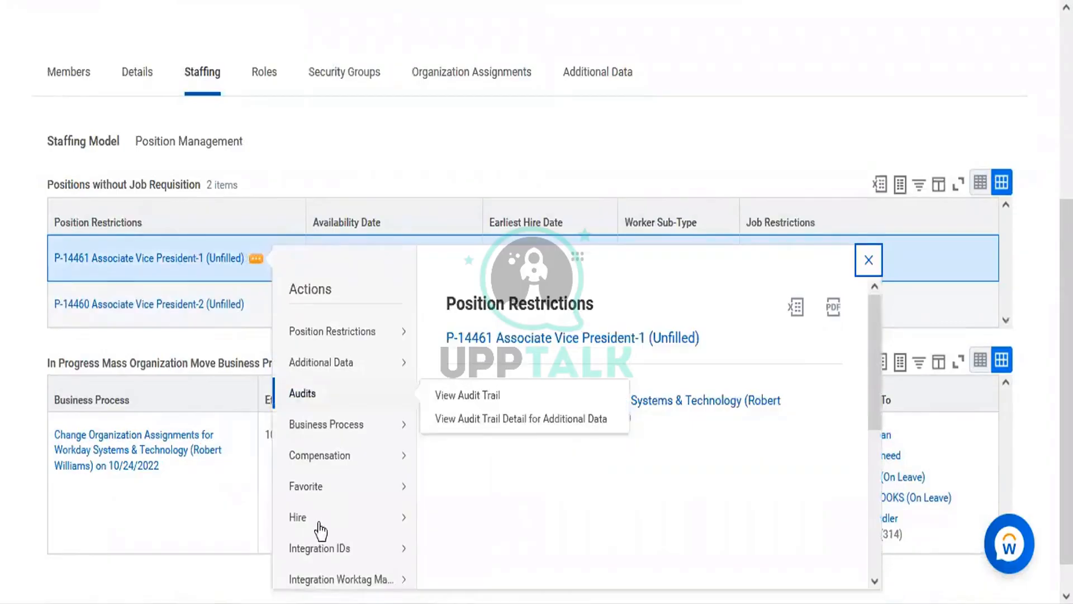
mouse_move(304, 529)
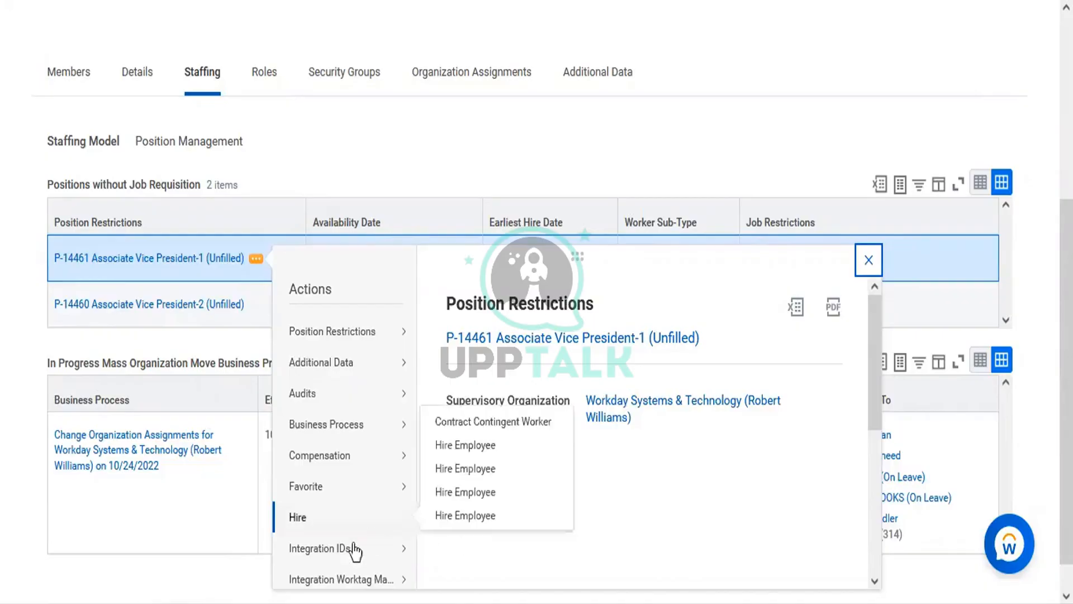
mouse_move(311, 527)
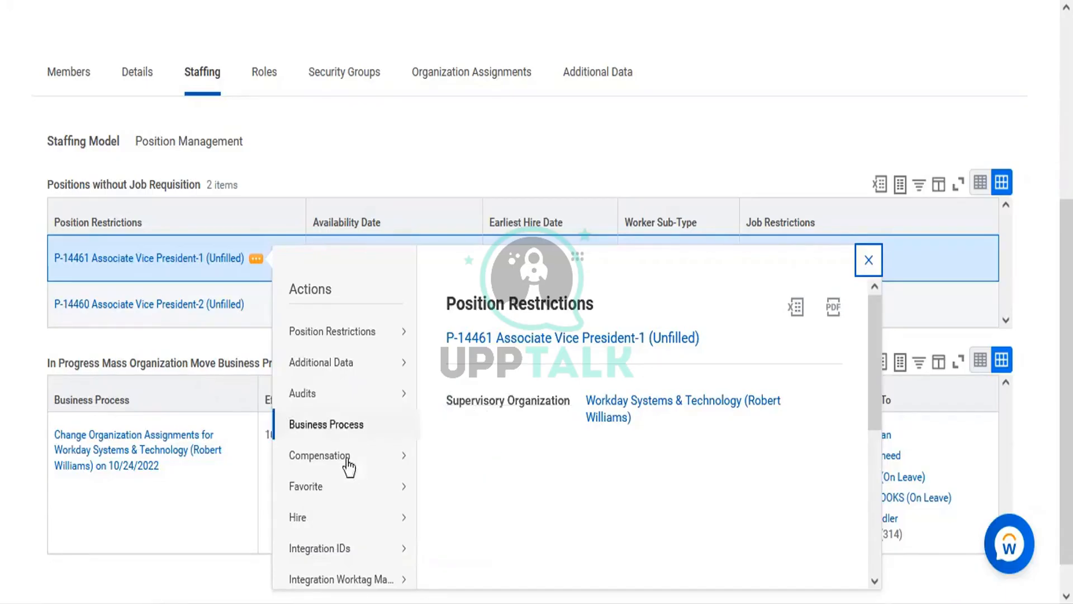
mouse_move(386, 489)
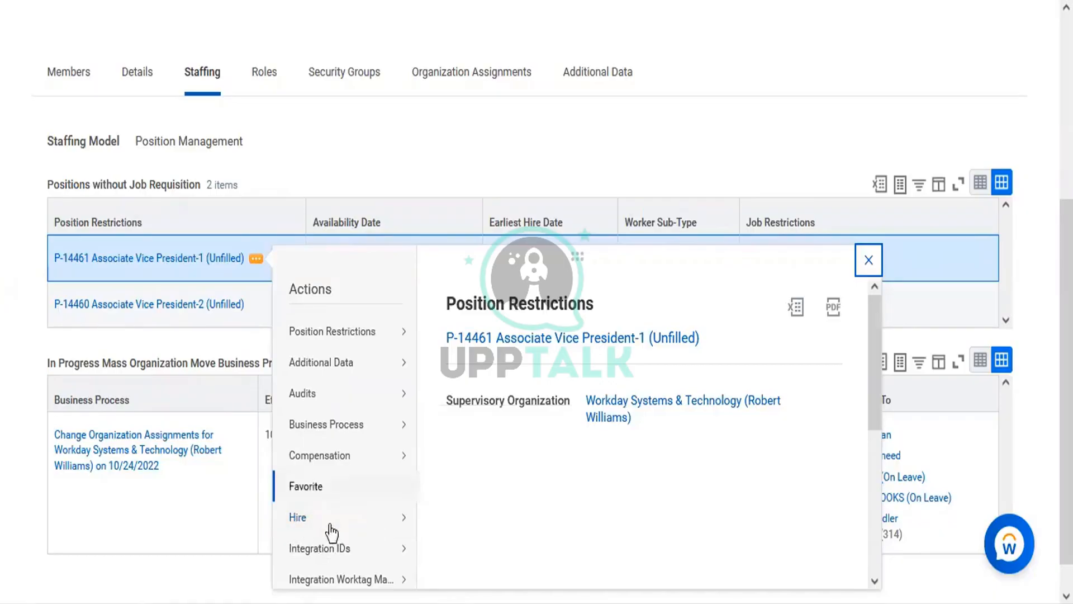
mouse_move(336, 540)
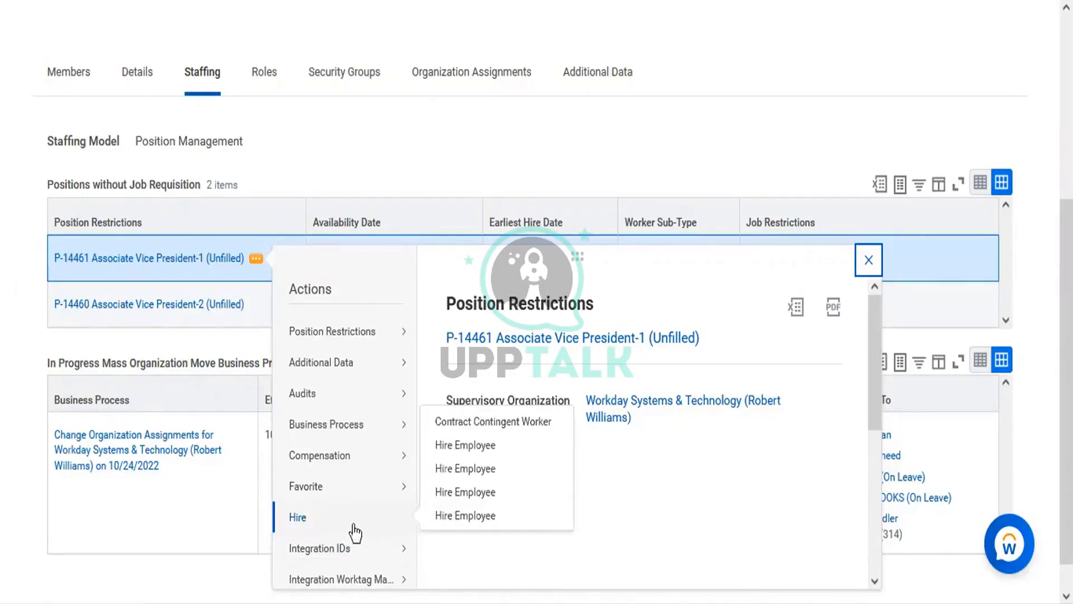
right_click(457, 477)
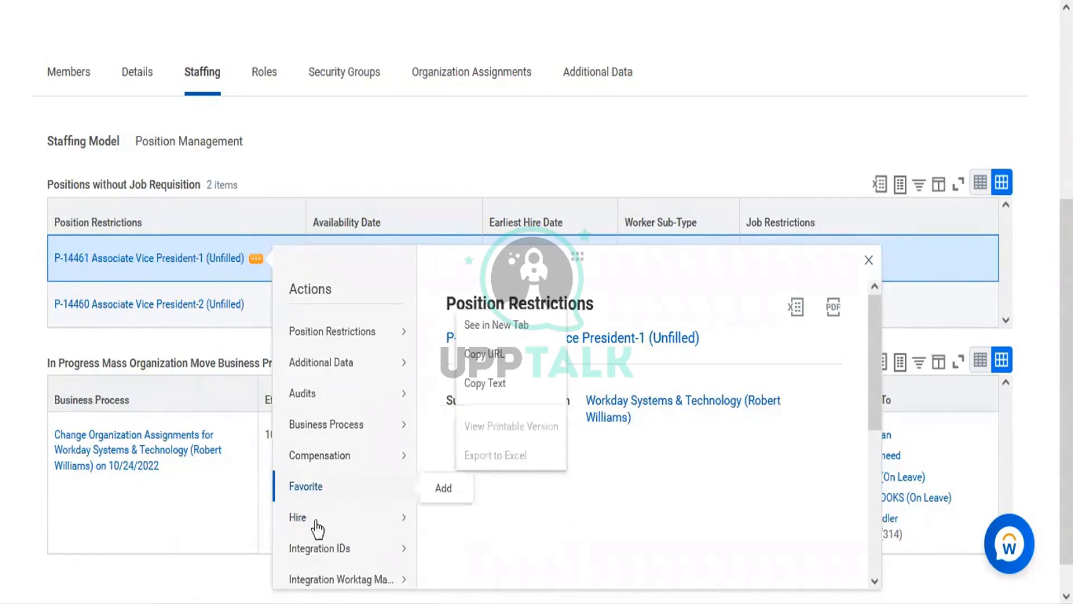
Return to the Hire Employee entry in P-14461's Hire submenu
mouse_move(412, 512)
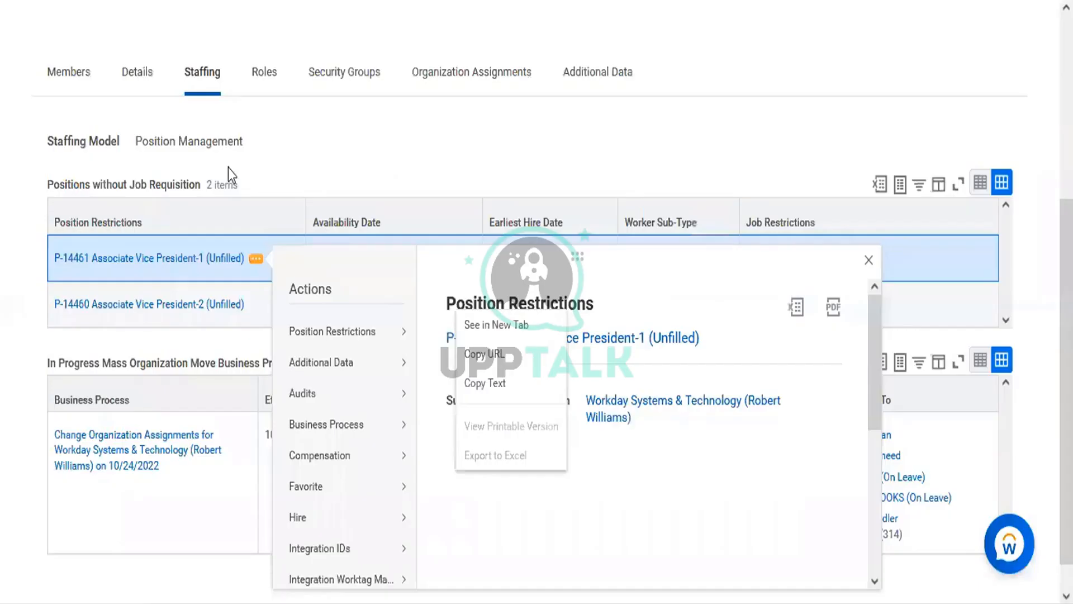
mouse_move(323, 528)
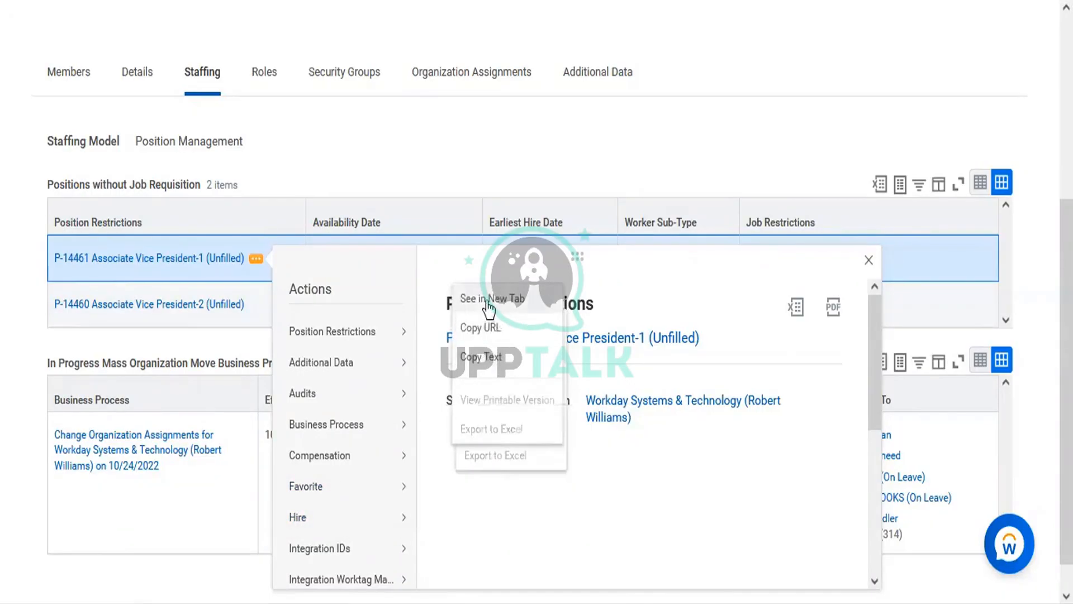
Launch Hire Employee for P-14461 Associate Vice President-1, choosing Create a New Pre-Hire
click(488, 302)
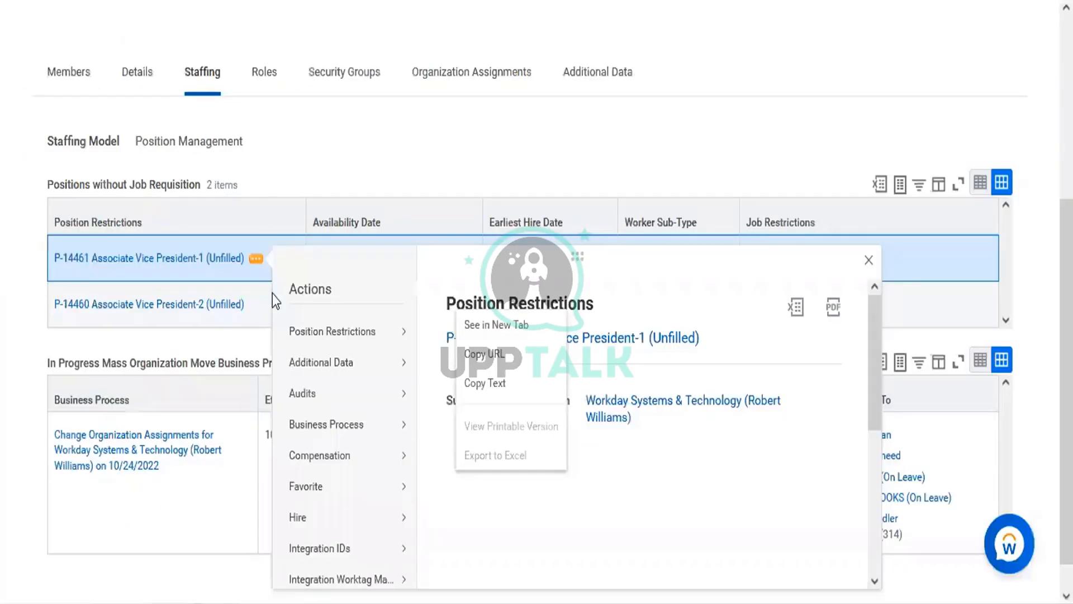
mouse_move(276, 427)
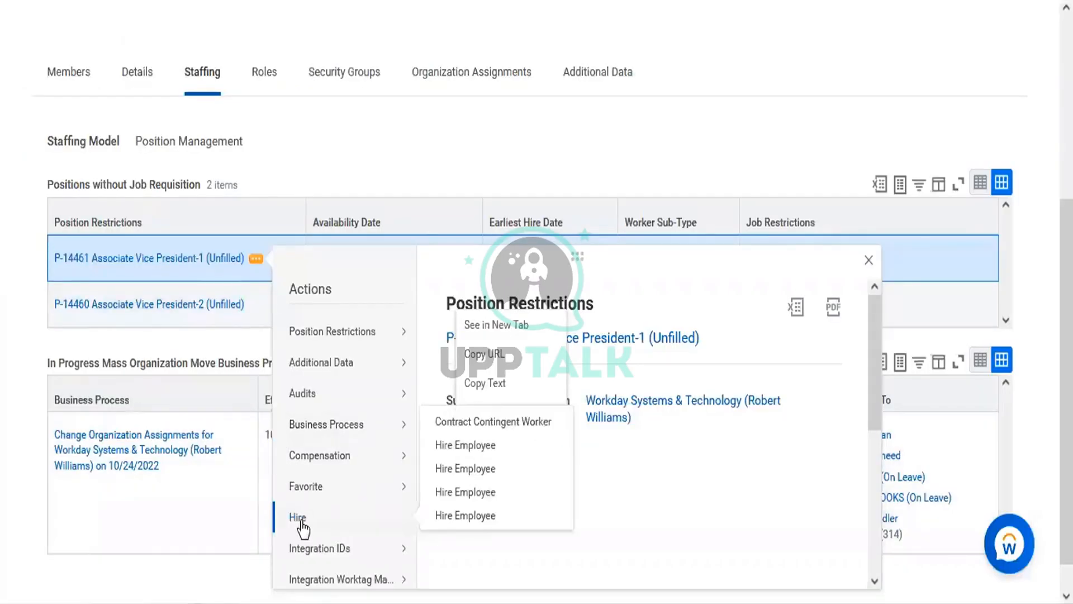
mouse_move(323, 529)
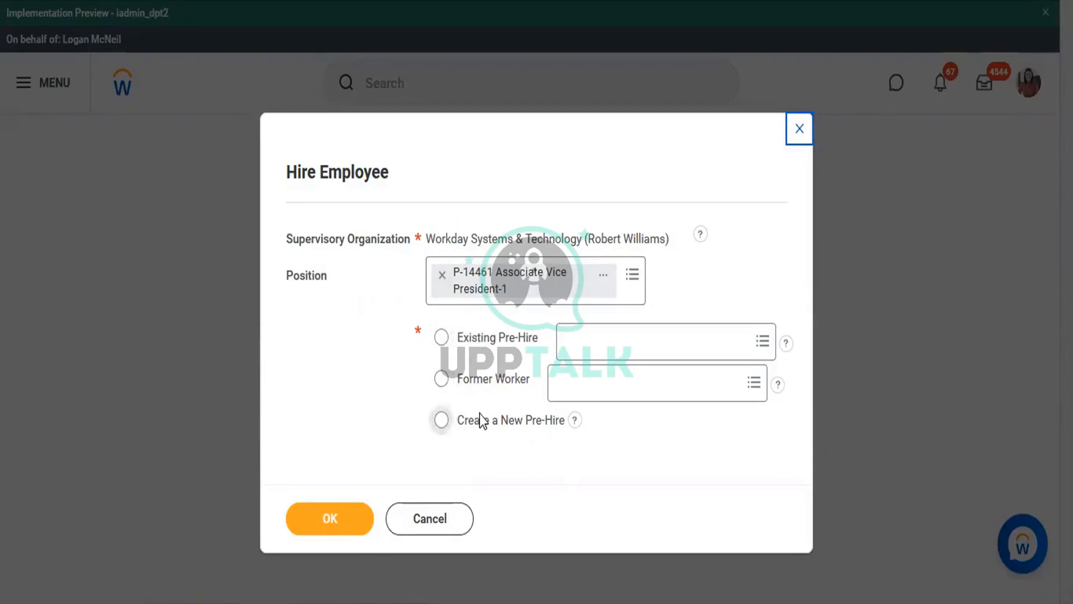
click(442, 424)
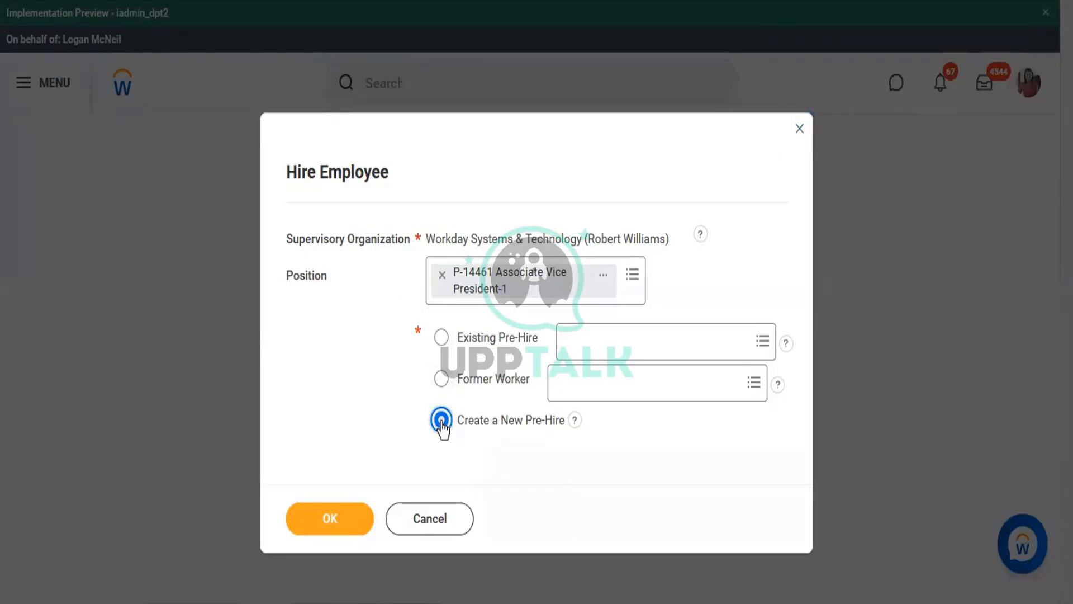
click(354, 521)
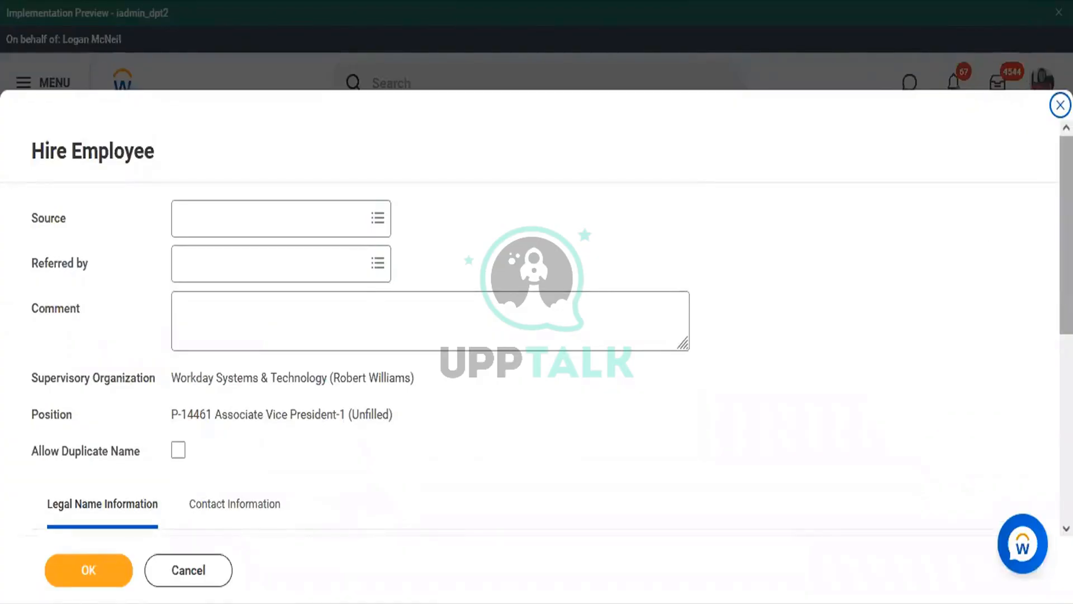
Scroll to Legal Name Information and copy the first name from the Word org chart
scroll(1066, 235, down, 6)
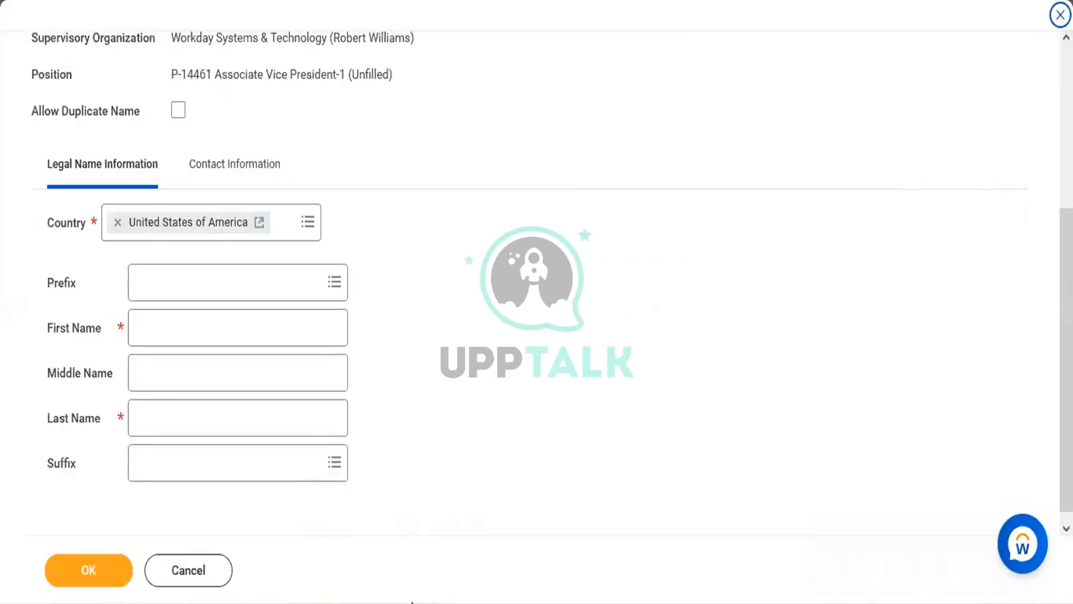
click(400, 579)
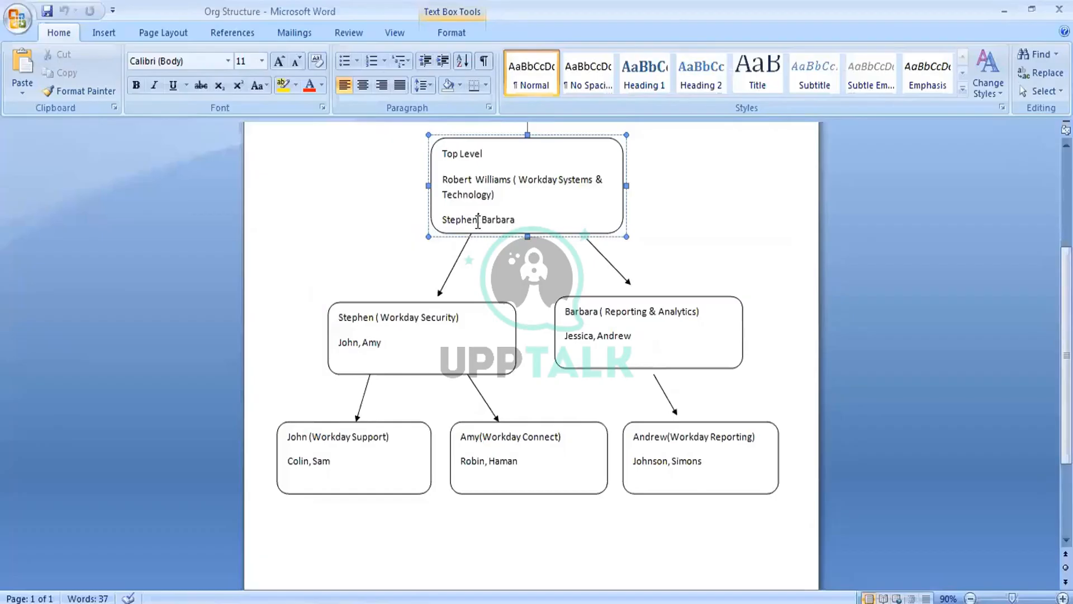
drag(479, 219, 440, 226)
key(ctrl+c)
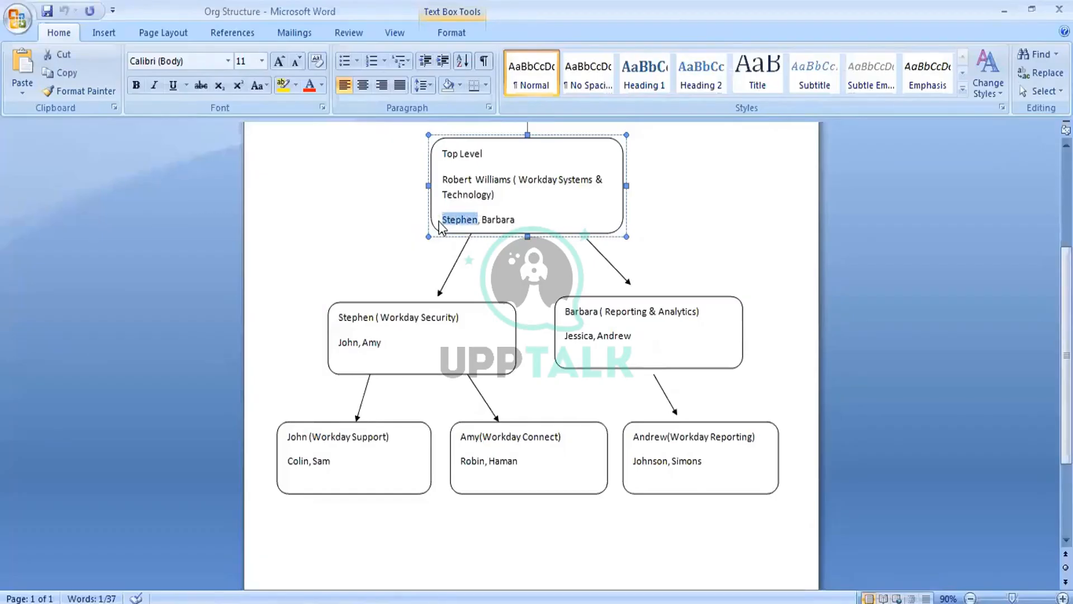
key(alt+Tab)
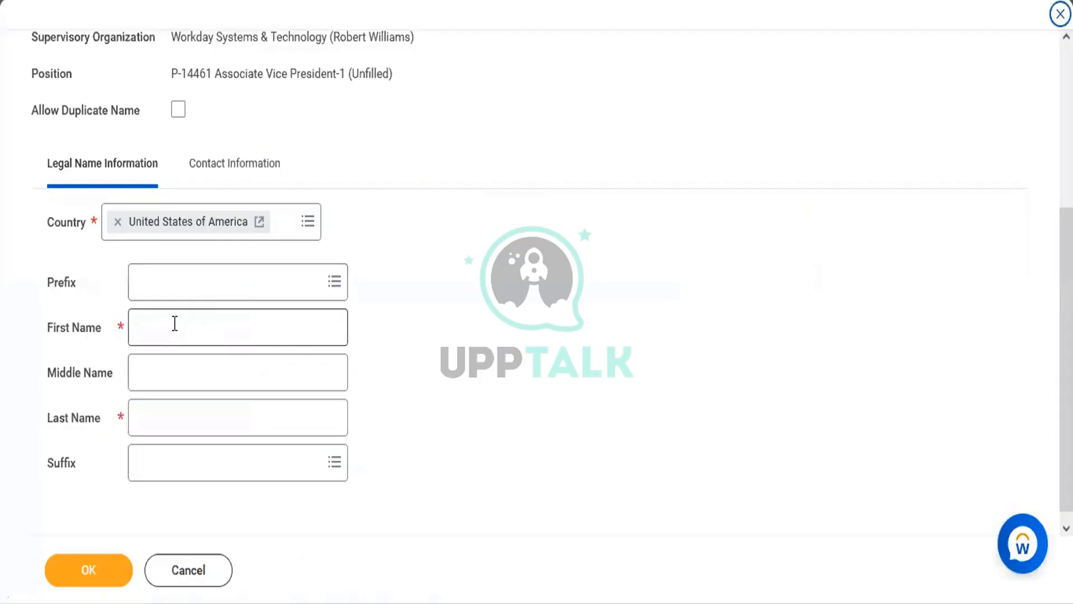
Paste the copied first name and enter 'R' as the pre-hire's last name
click(175, 324)
key(ctrl+v)
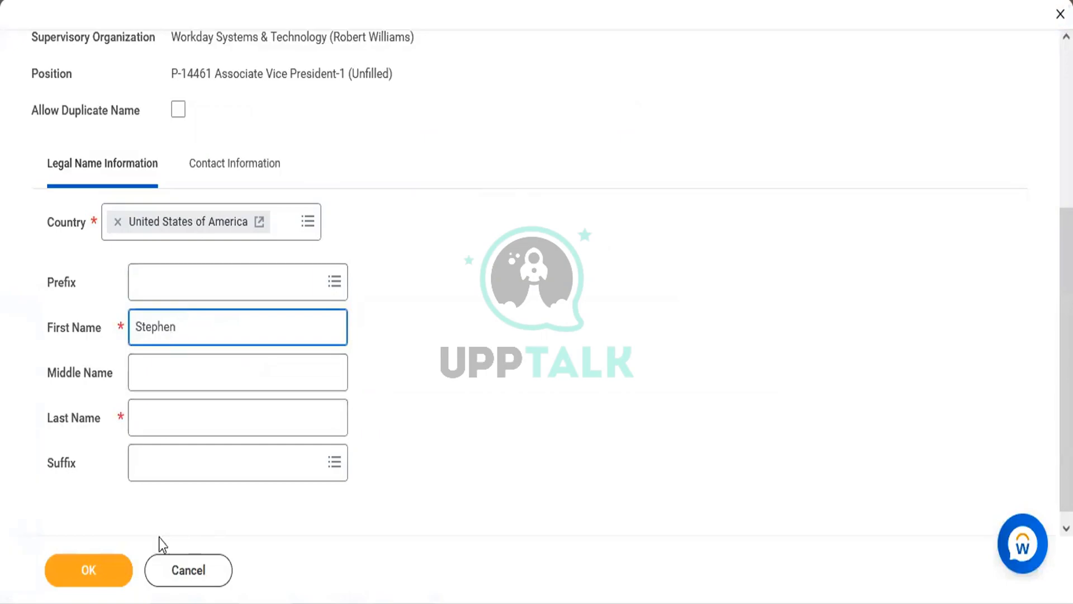
click(164, 429)
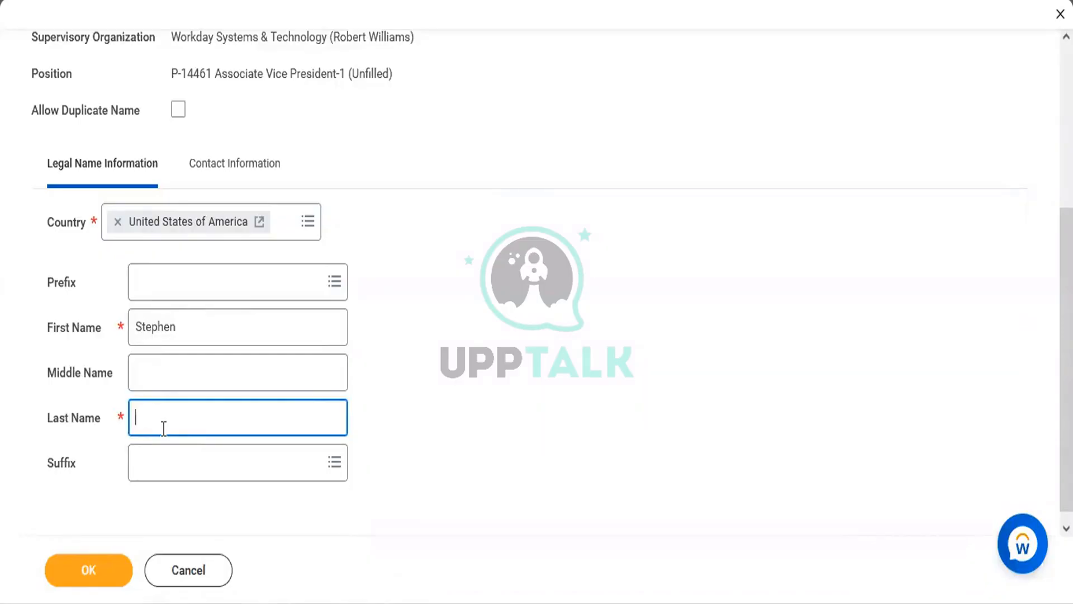
text(R)
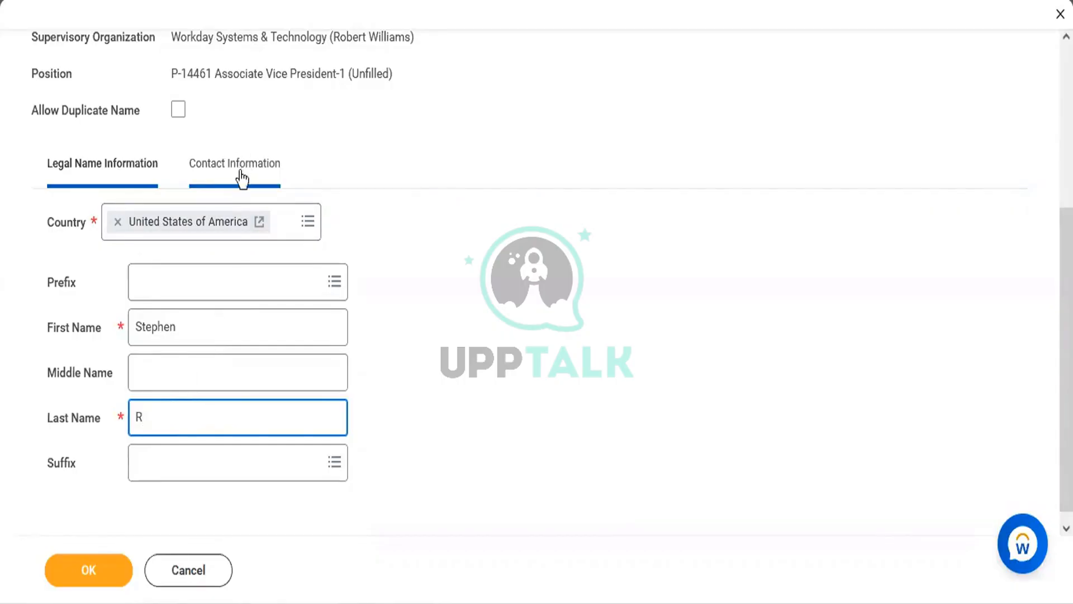
click(240, 175)
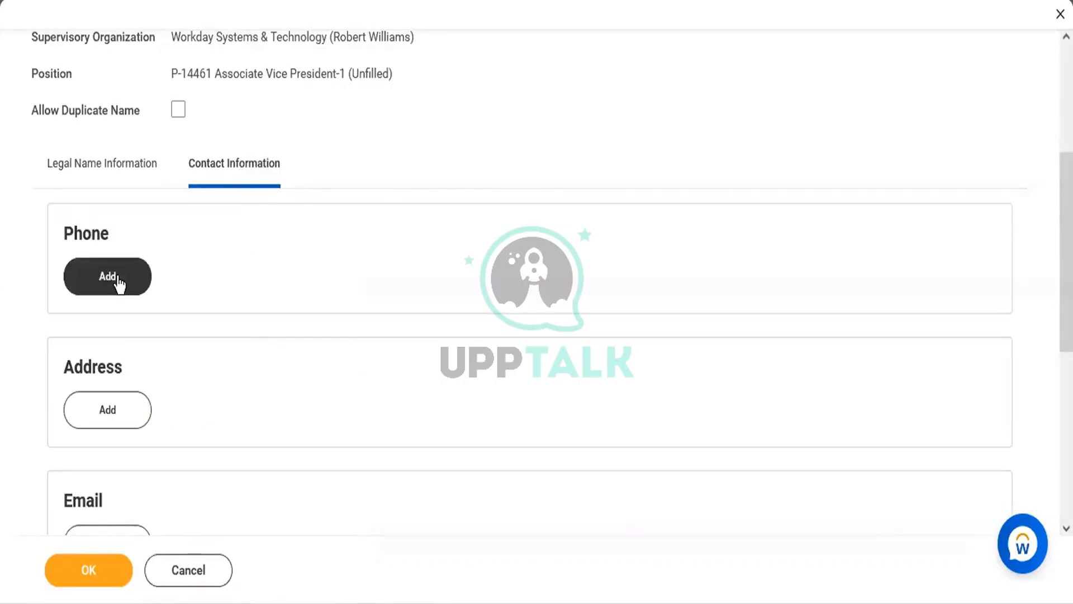
Add the pre-hire's +1 phone number as a Mobile, Home phone and confirm
click(119, 281)
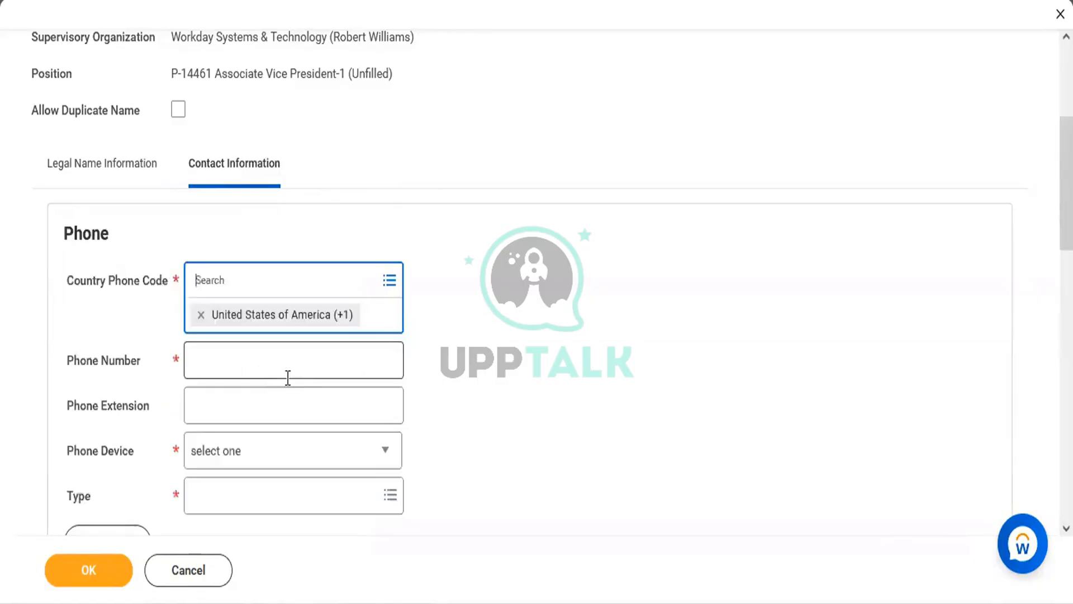
click(230, 364)
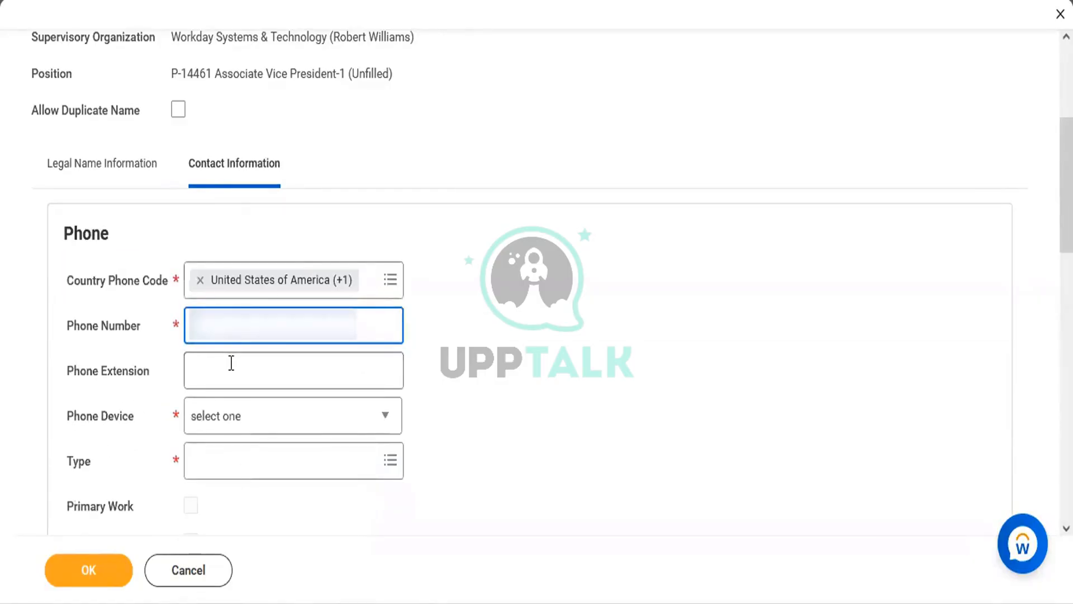
text(•••••••)
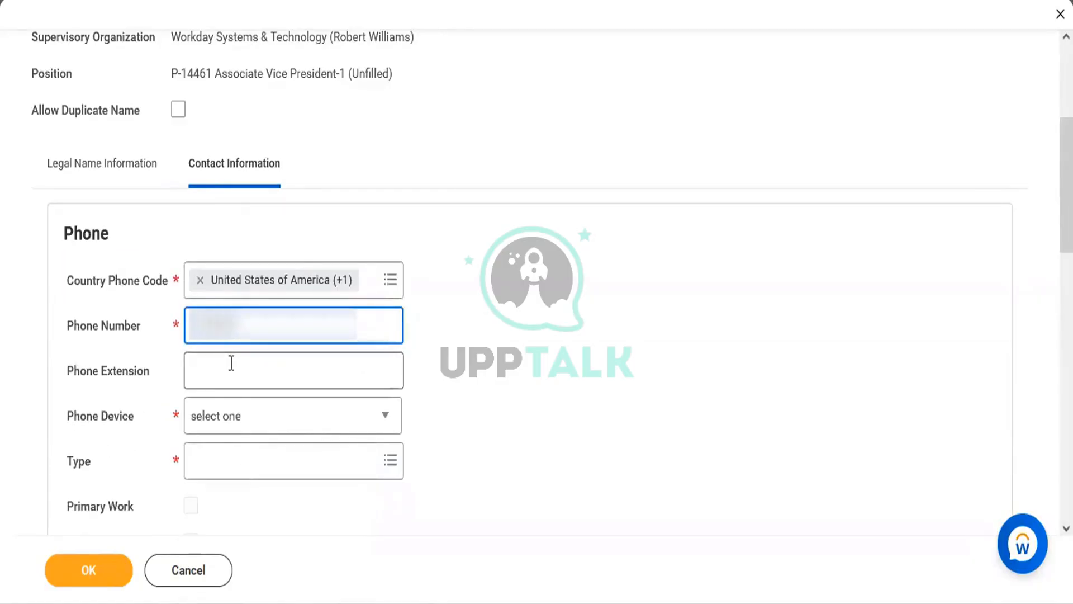
text(••)
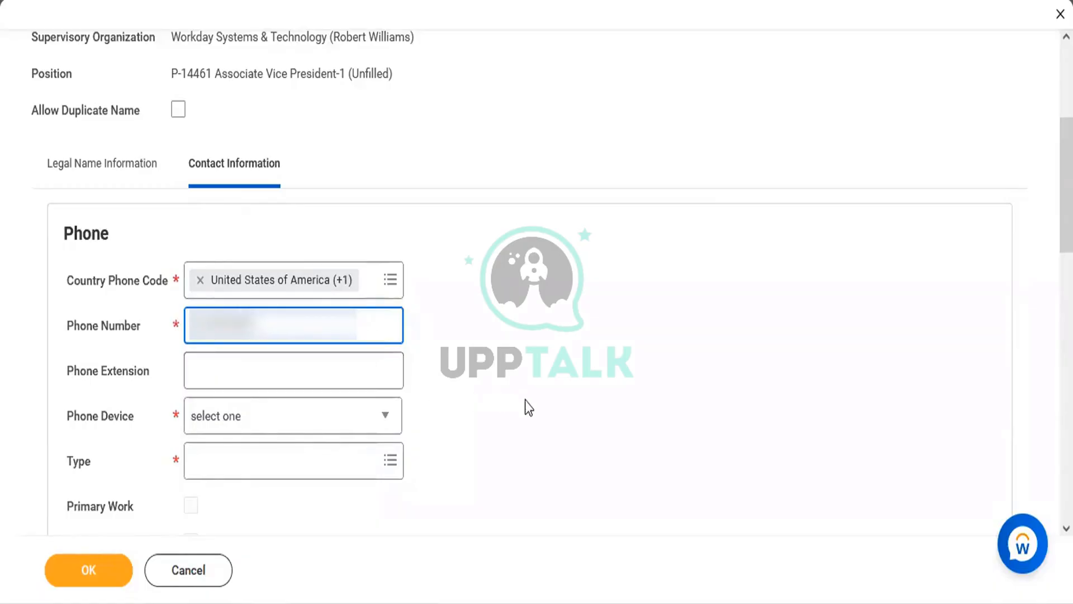
click(525, 401)
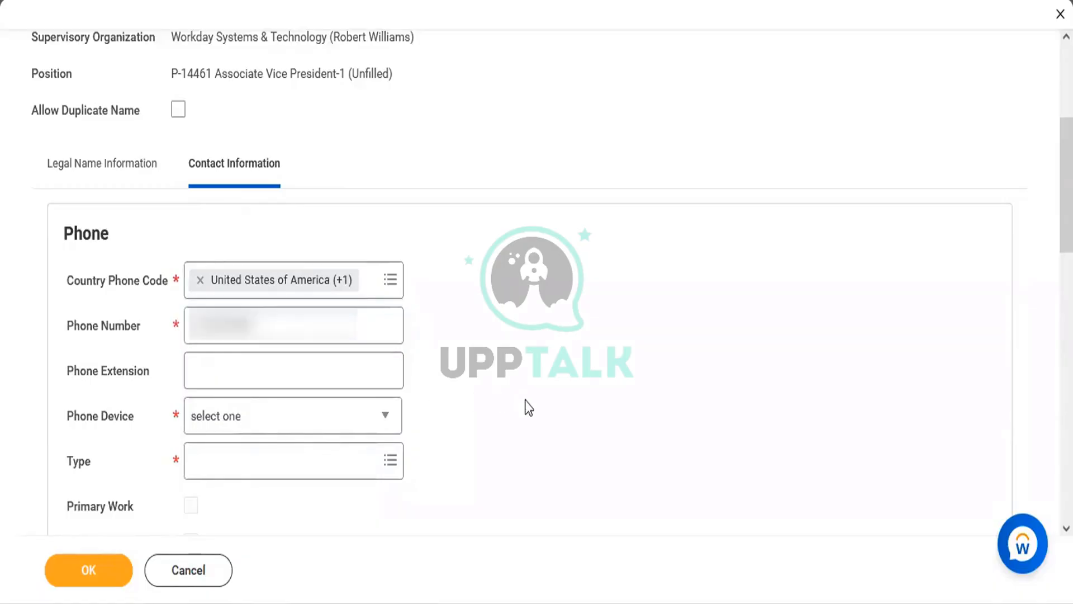
click(242, 421)
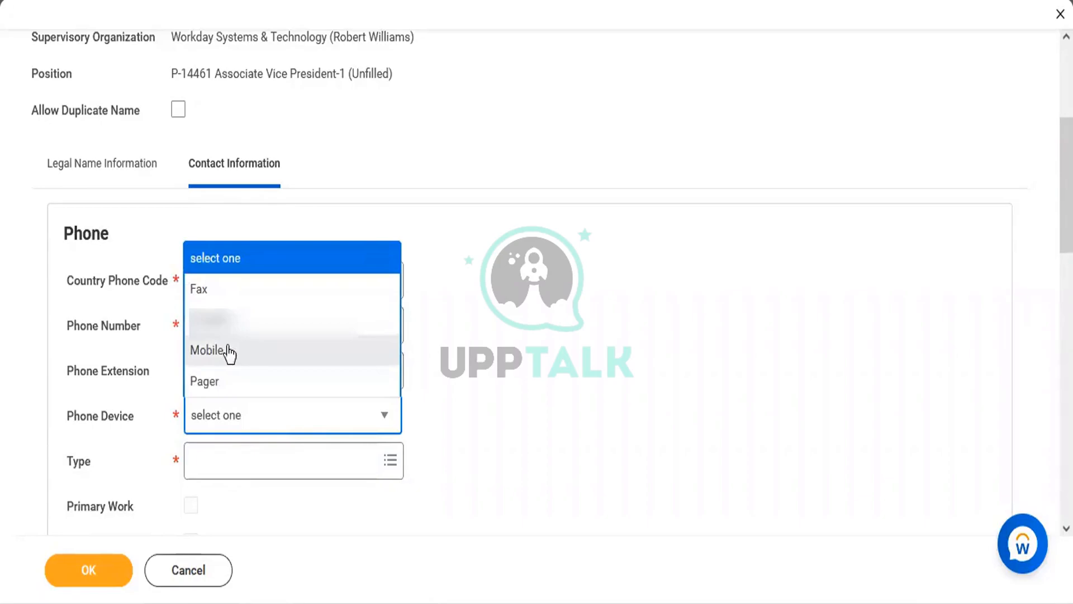
click(226, 350)
click(225, 466)
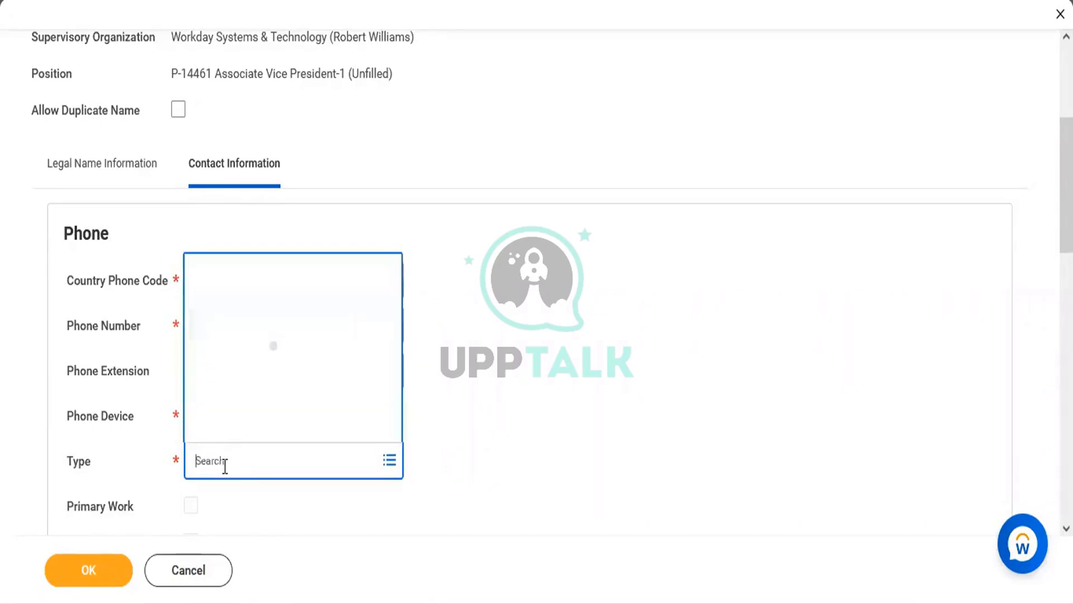
click(227, 398)
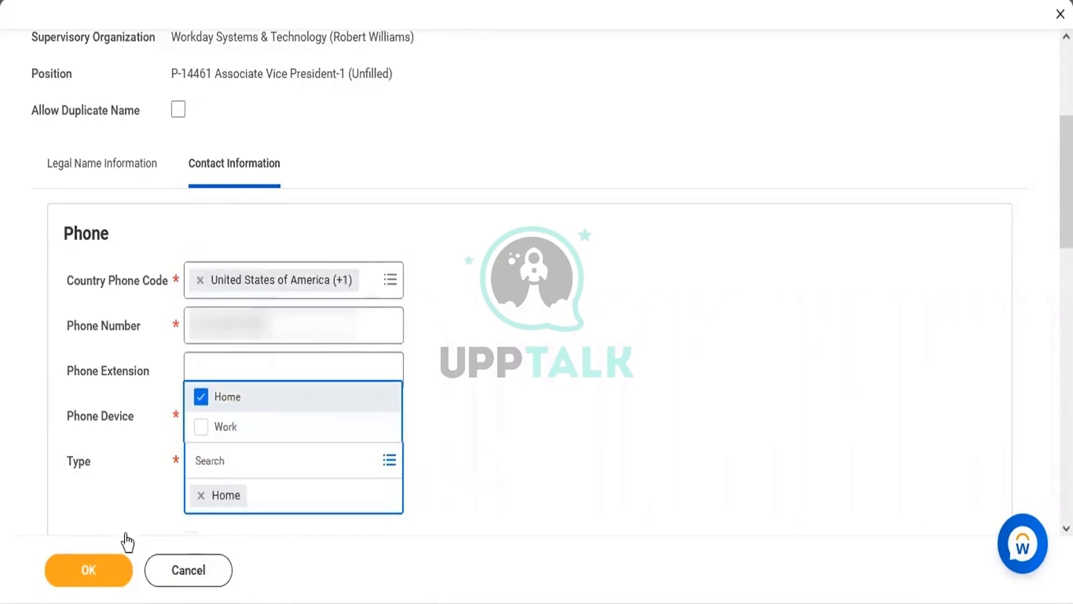
click(104, 574)
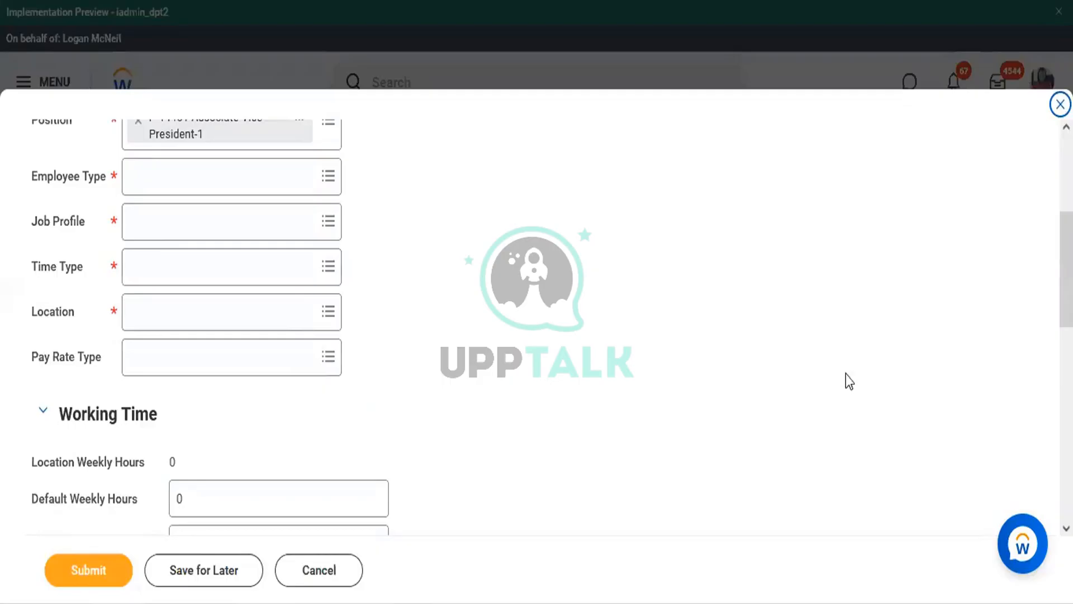
Pick October 25, 2022 as the Hire Date from the calendar
scroll(531, 313, up, 4)
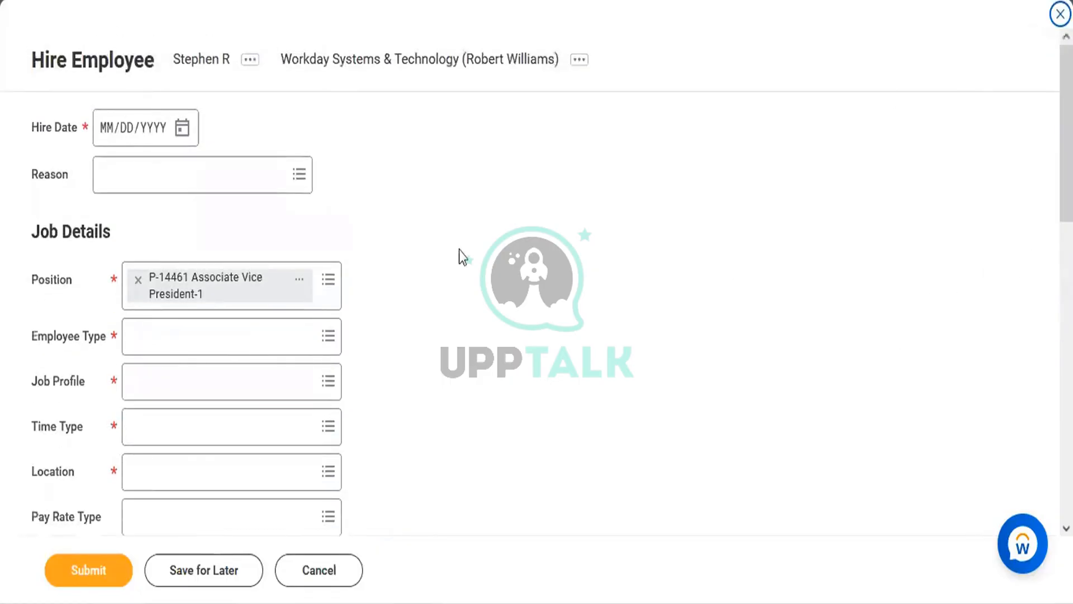
click(183, 128)
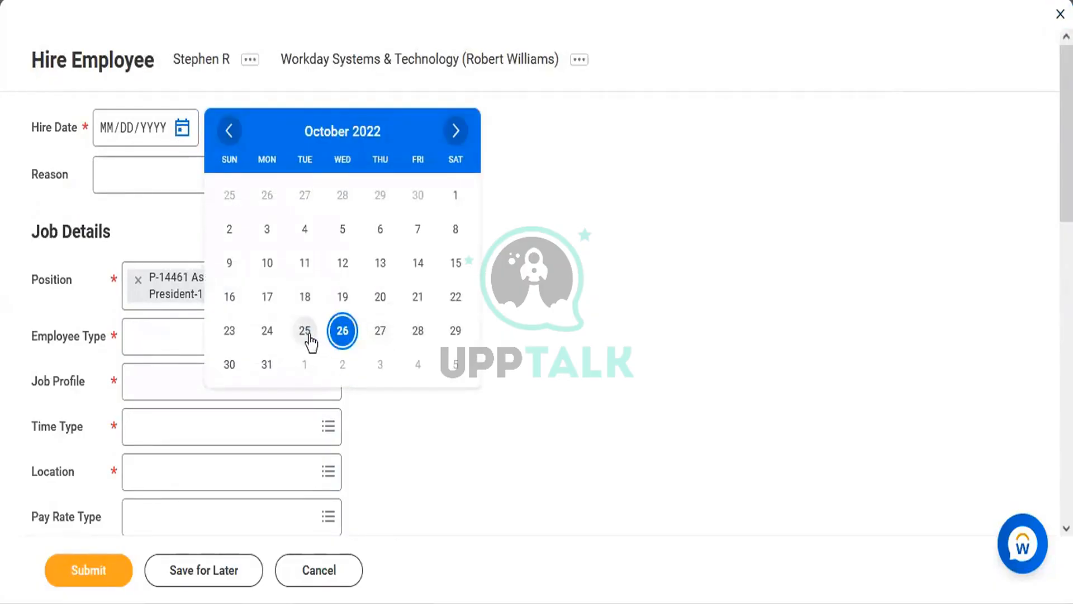
click(309, 336)
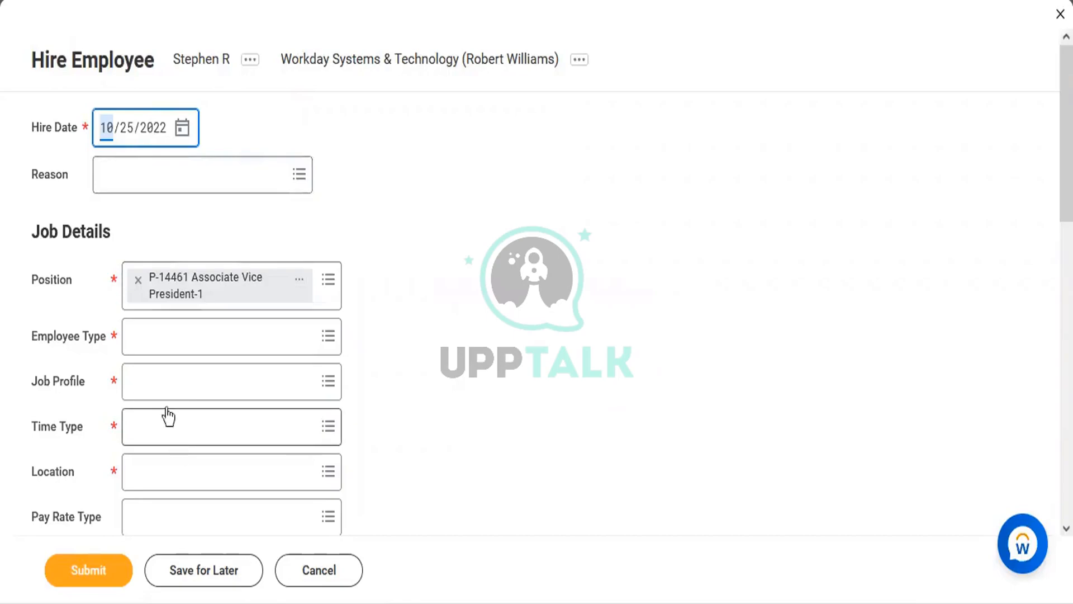
click(163, 338)
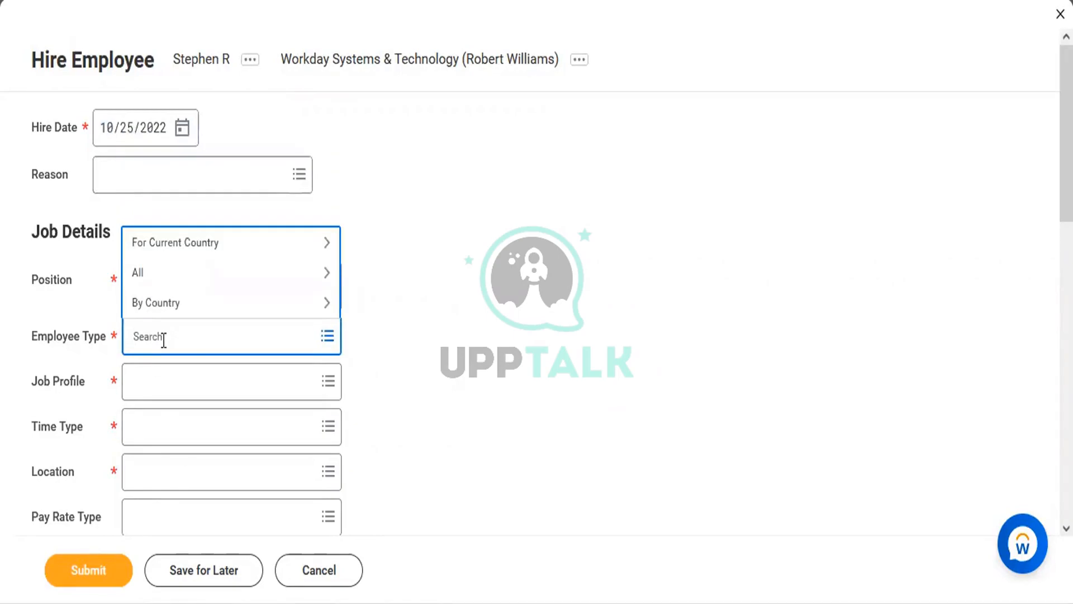
Search for 'Regular' and confirm it as the Employee Type on the Hire Employee form
text(Regula)
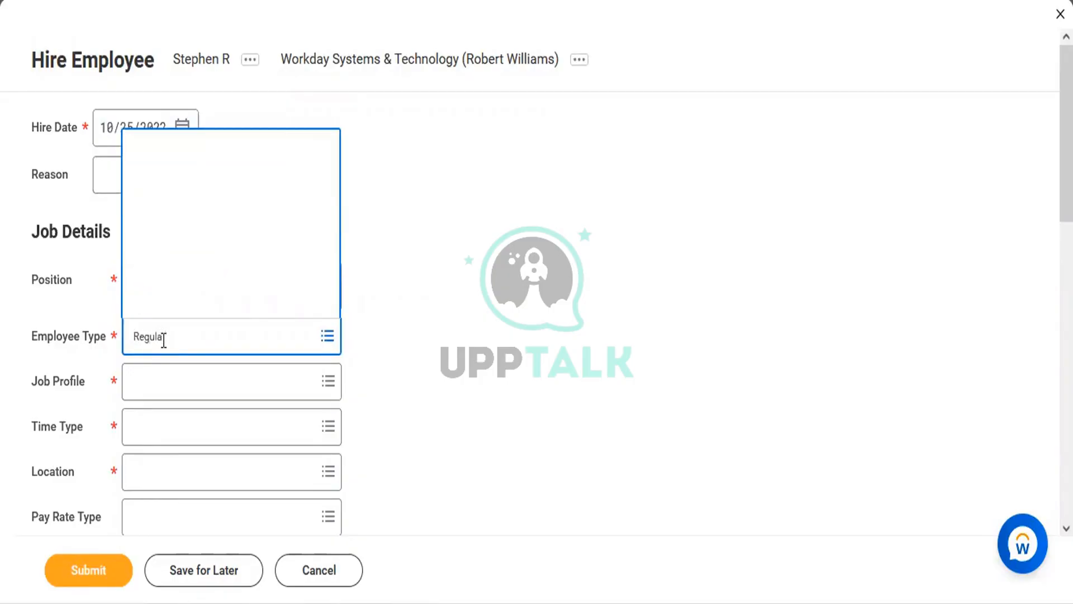
text(r)
click(182, 277)
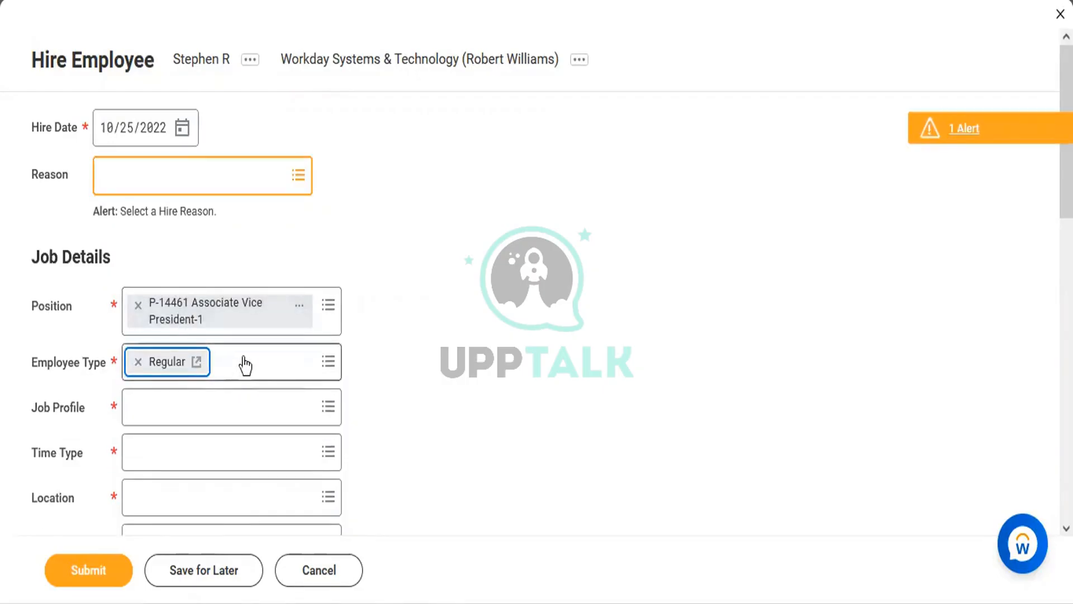
click(242, 363)
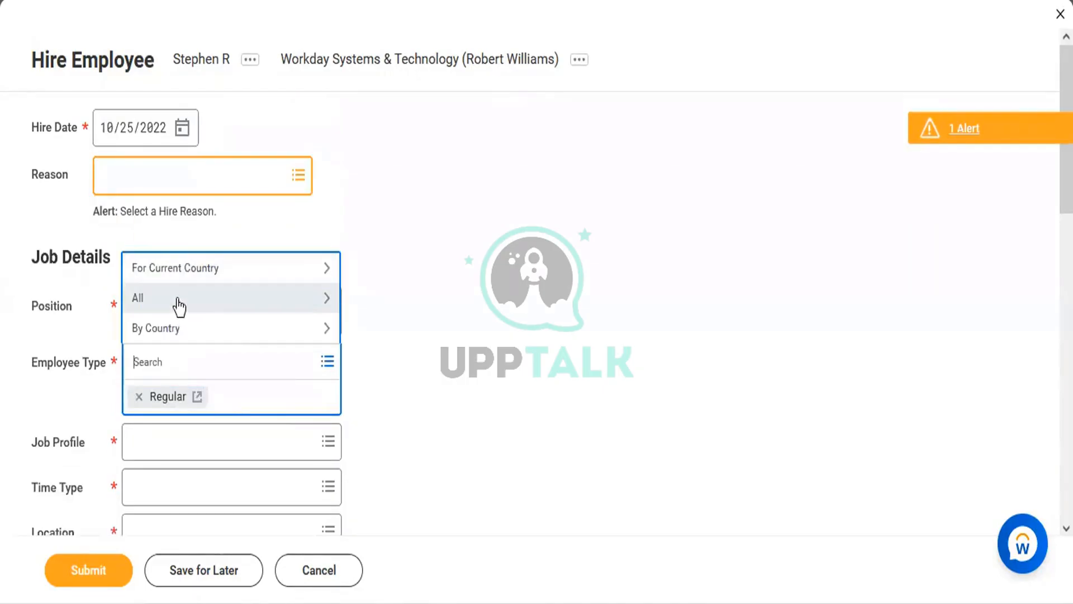
click(177, 300)
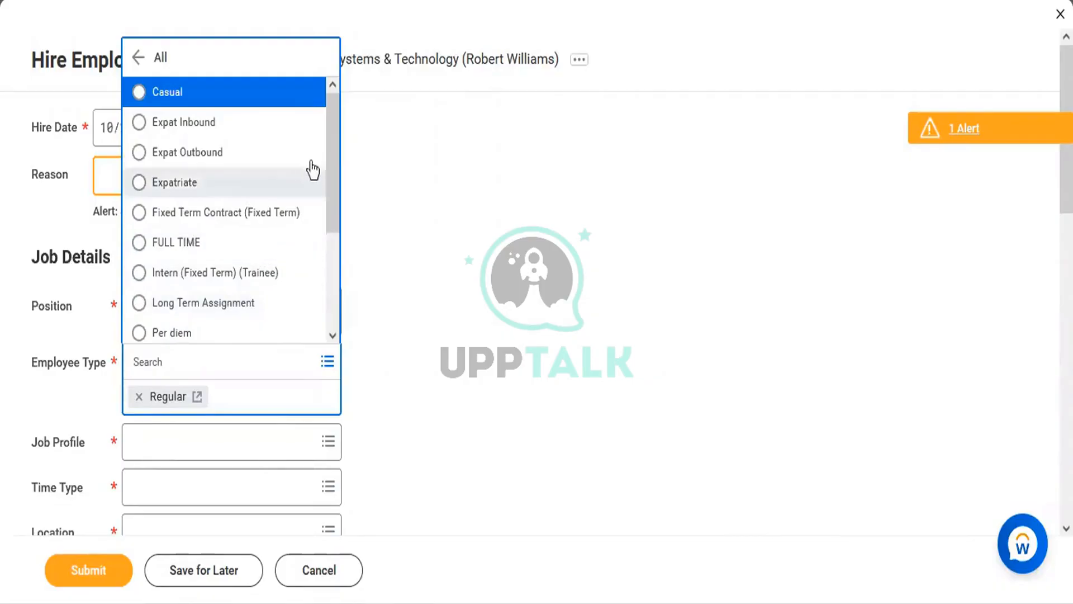
drag(331, 150, 328, 244)
scroll(329, 245, down, 1)
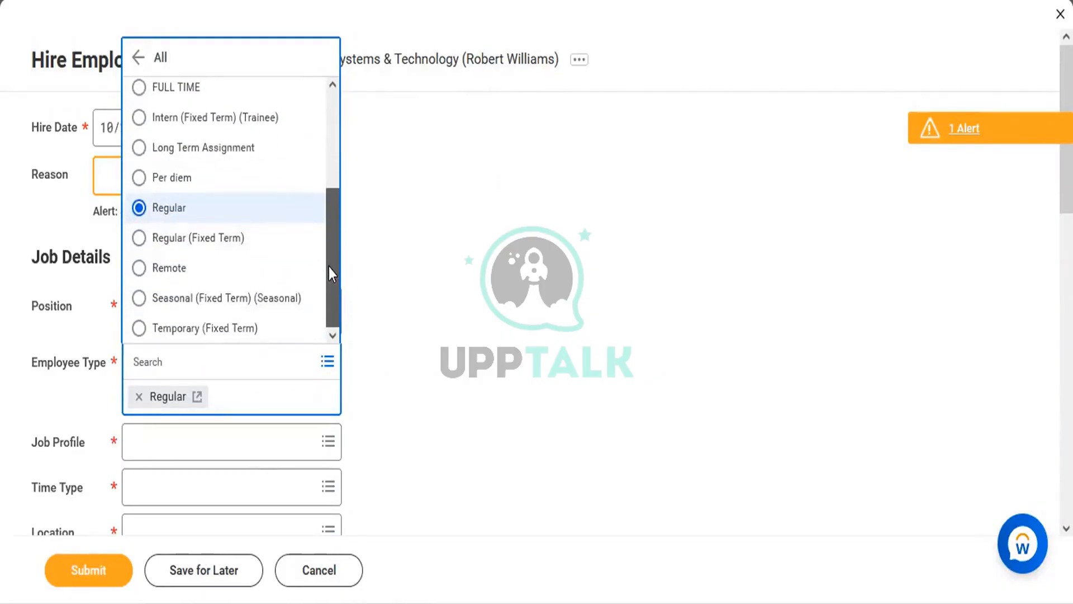
drag(328, 267, 326, 131)
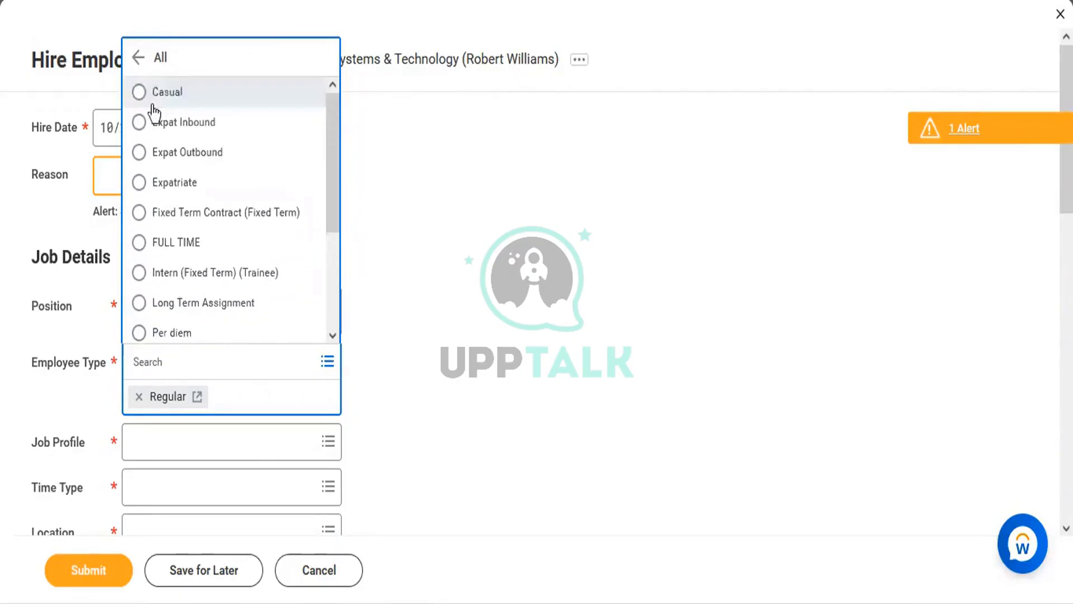
click(138, 57)
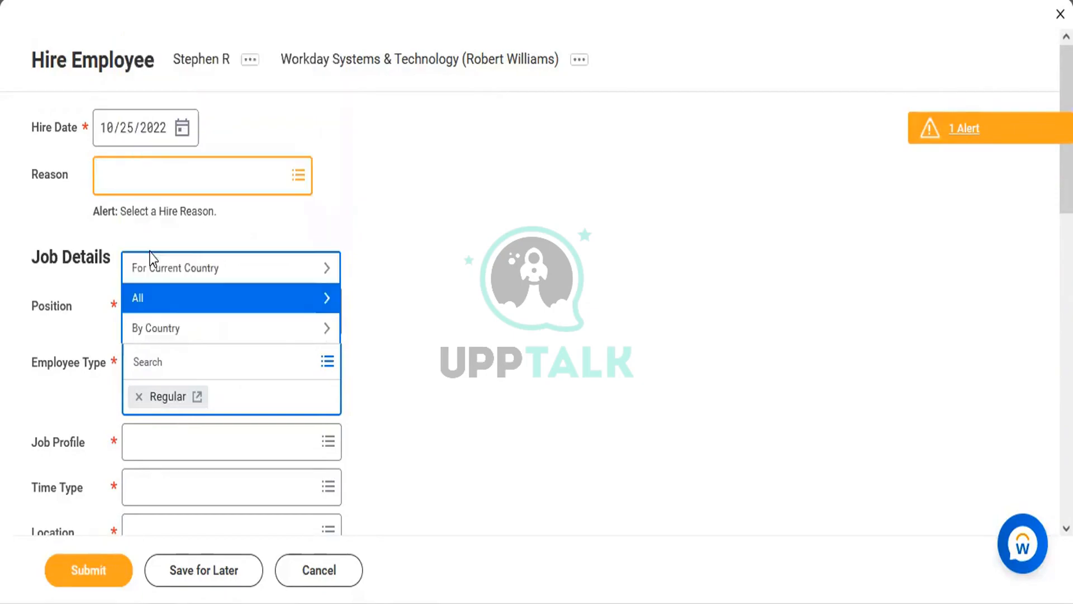
click(85, 417)
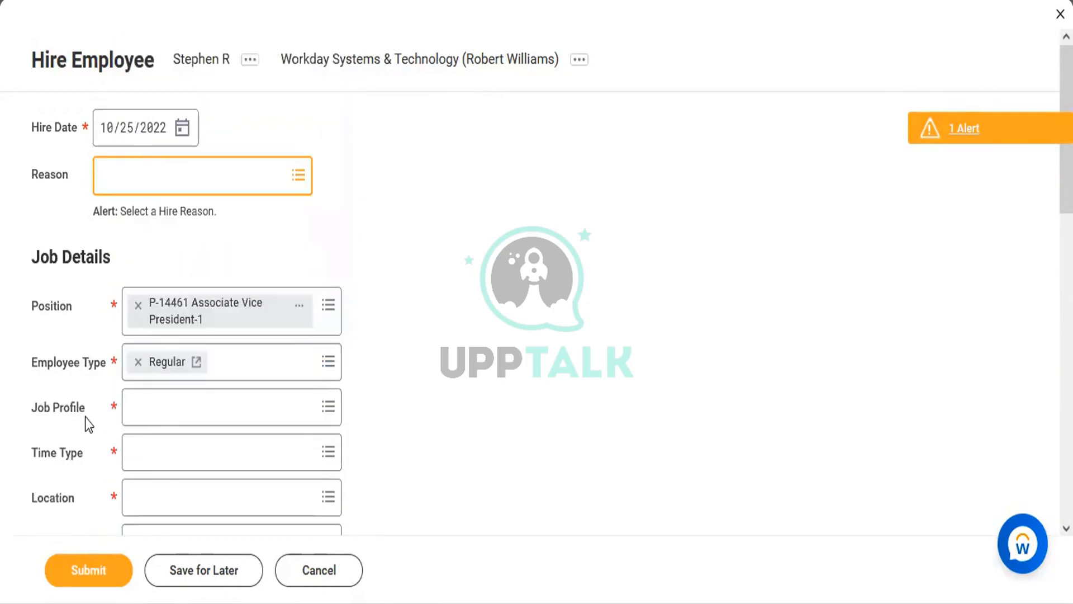
Search job profiles for 'Vice President' and select Vice President
click(168, 414)
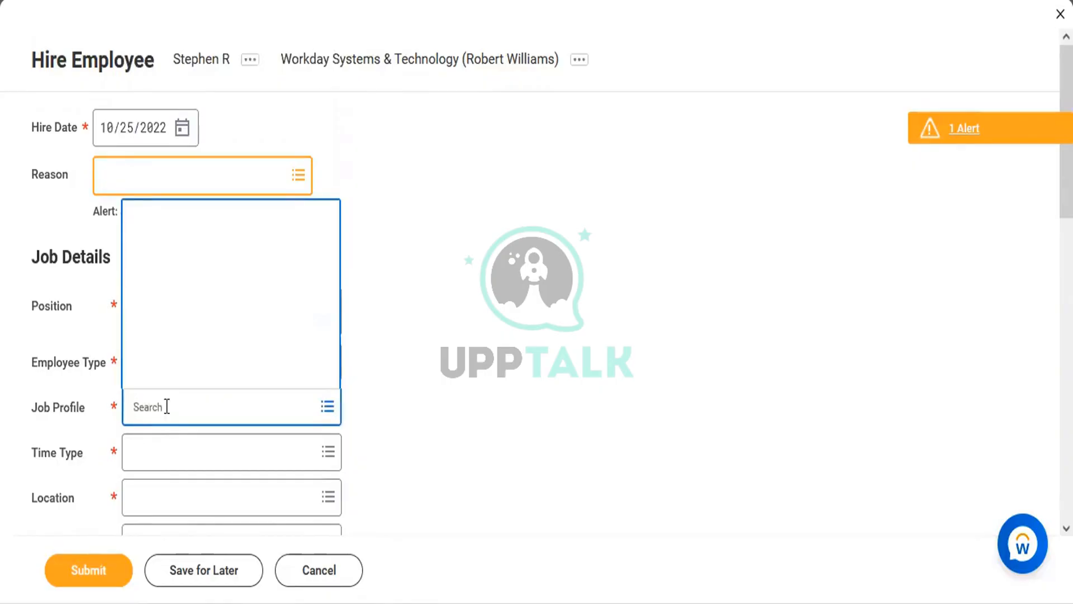
text(Vi)
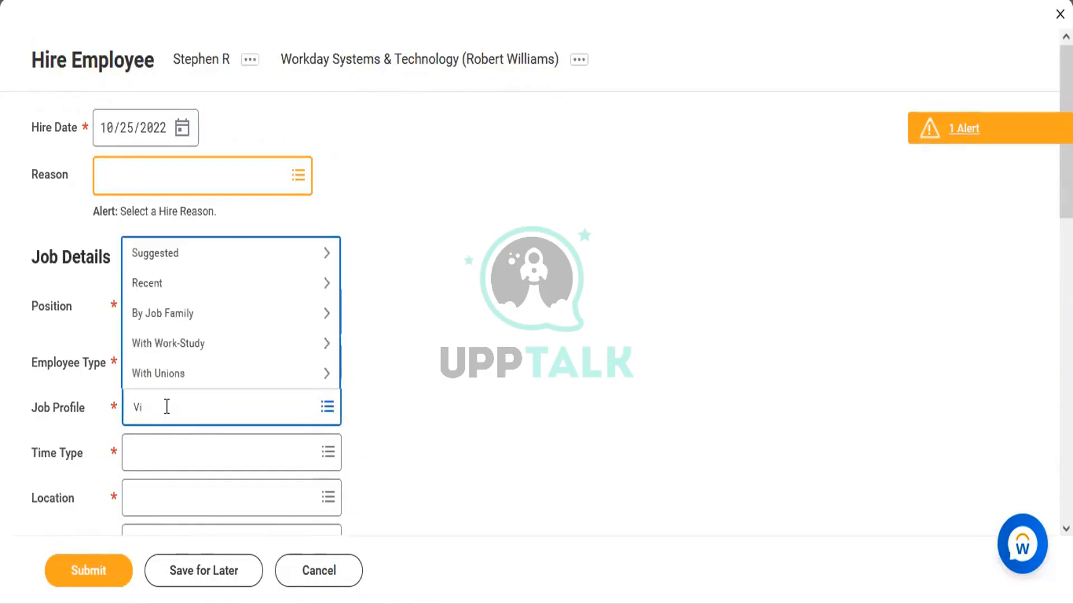
text(ce President)
key(Return)
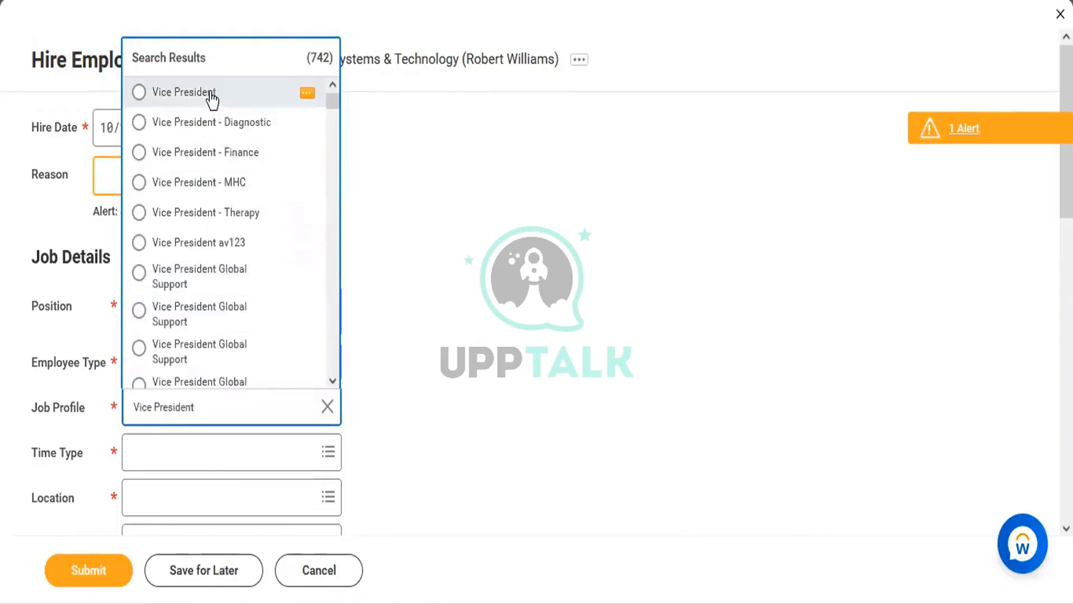
click(212, 95)
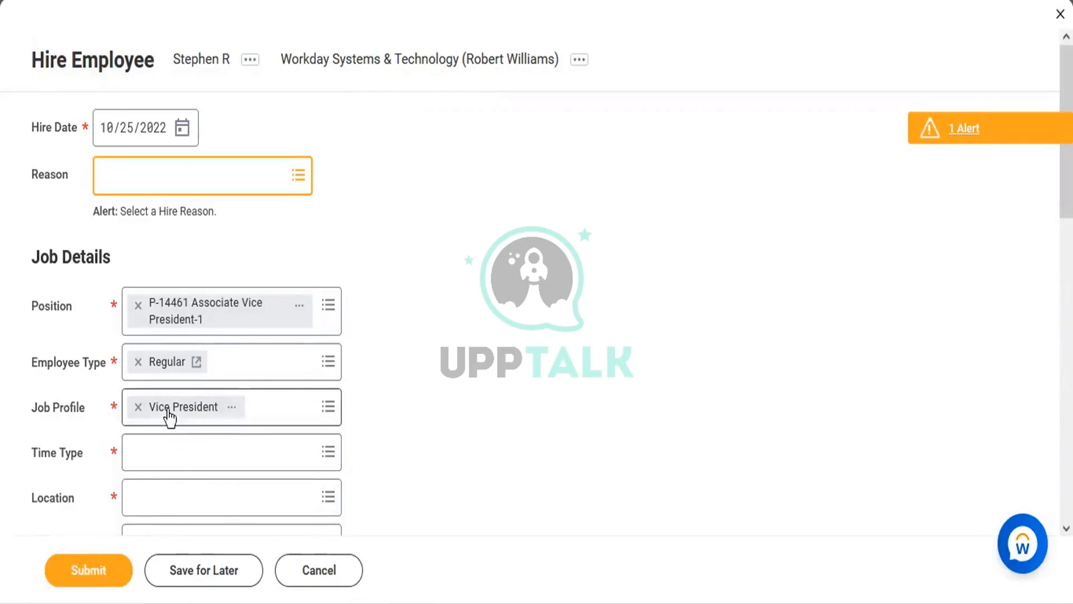
click(183, 457)
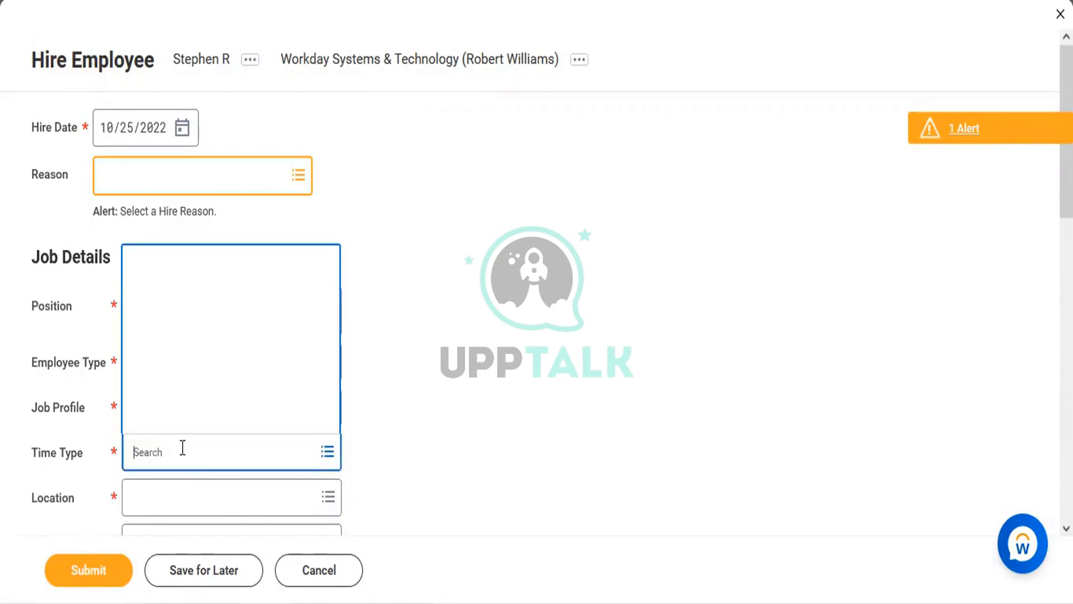
Set Time Type to Full time and Location to Dallas, then submit the hire
click(191, 398)
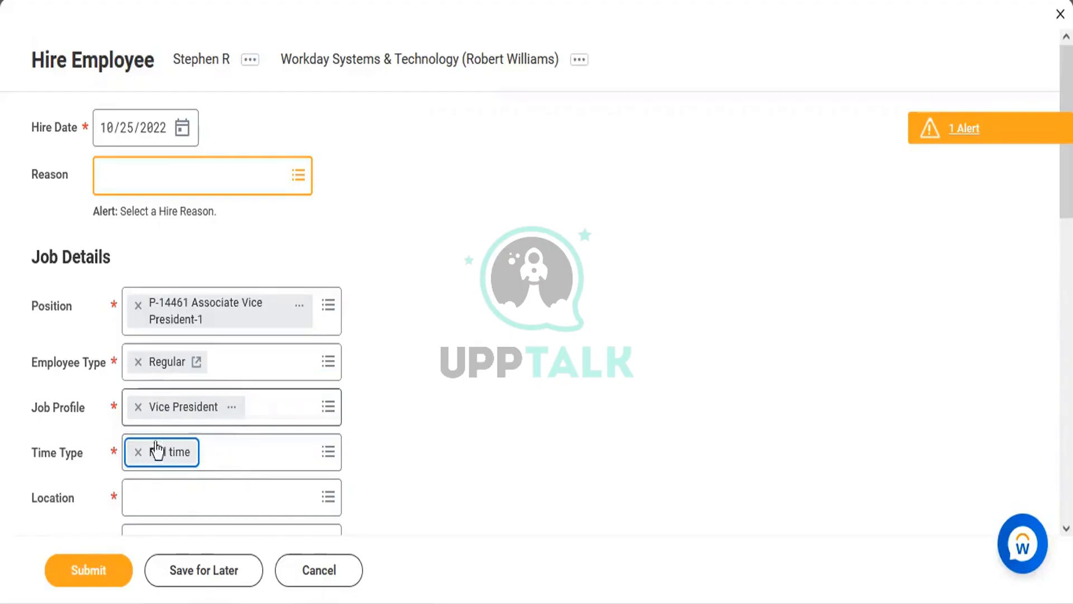
click(180, 503)
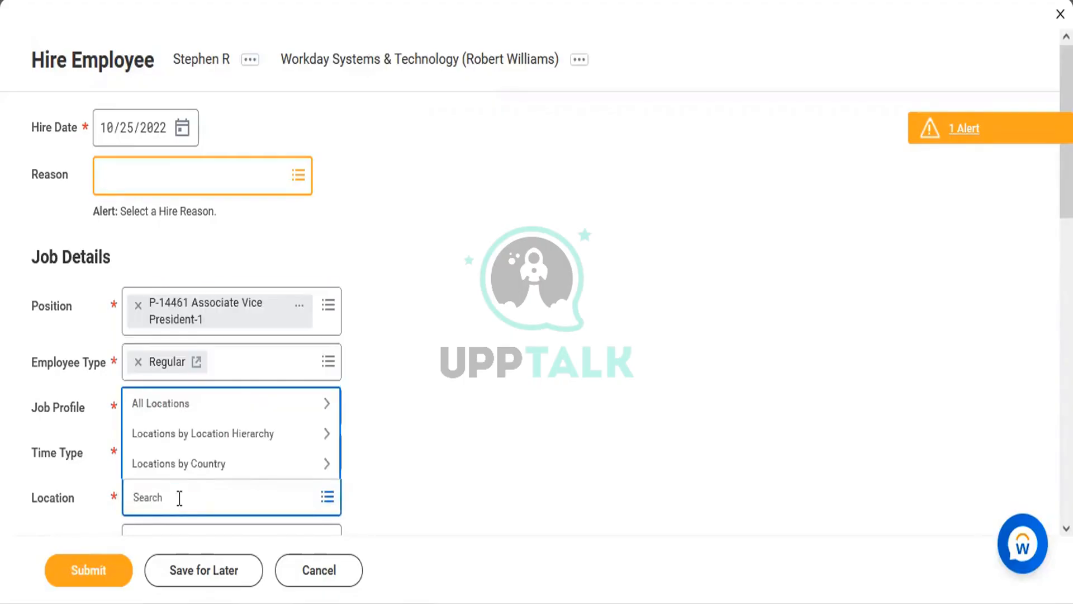
text(Dallas)
key(Return)
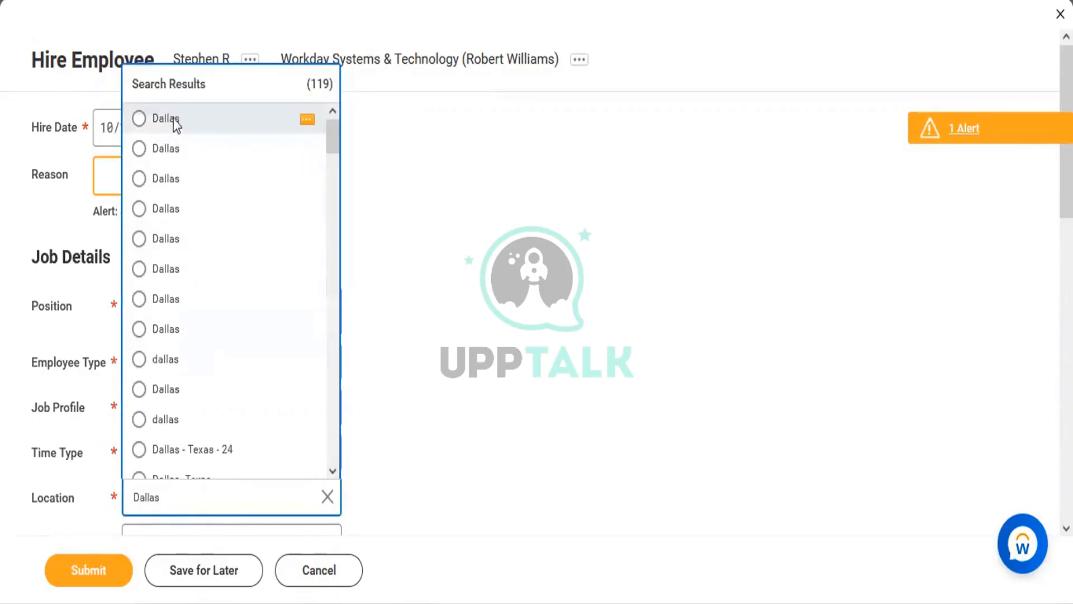
click(174, 120)
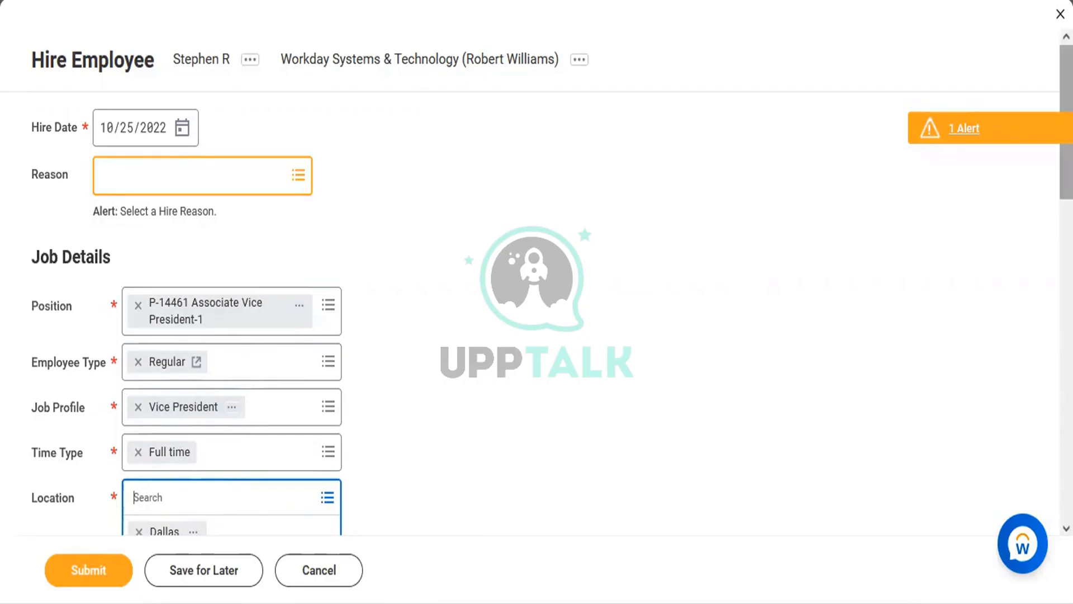
scroll(537, 302, down, 4)
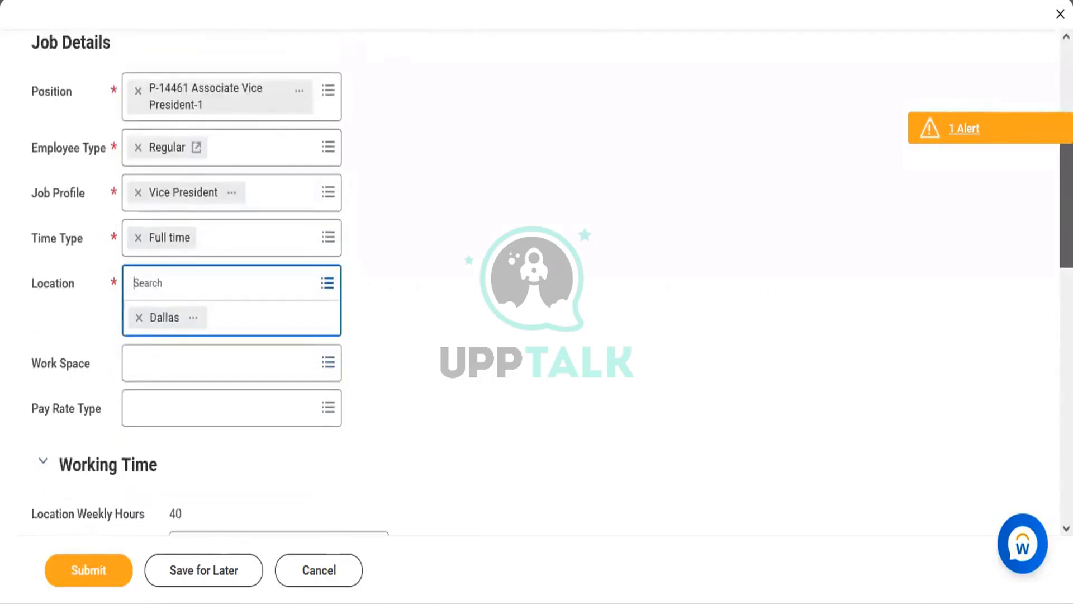
scroll(537, 302, down, 1)
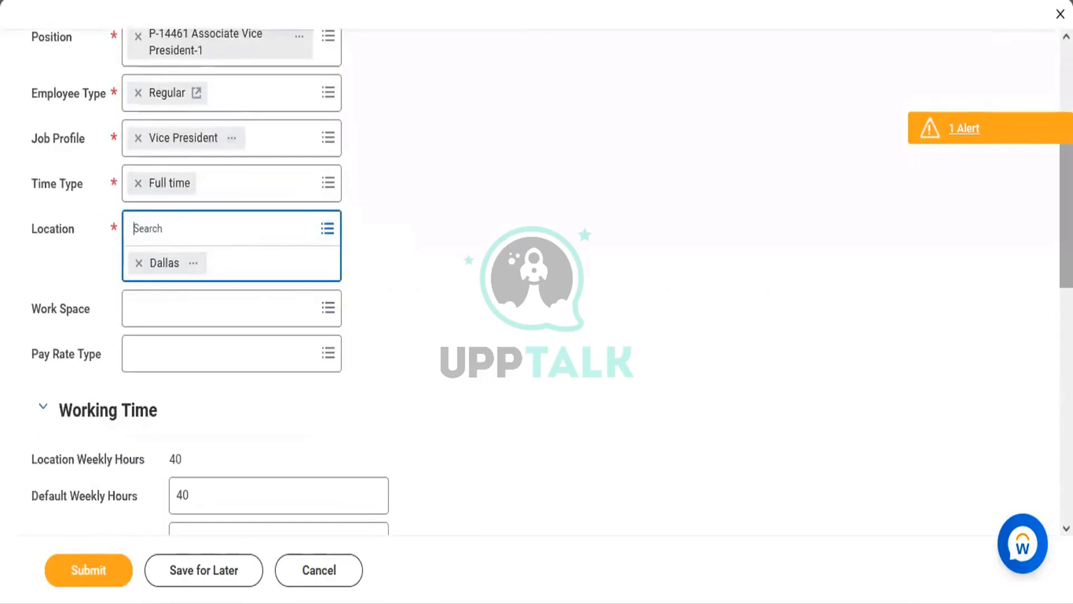
click(511, 232)
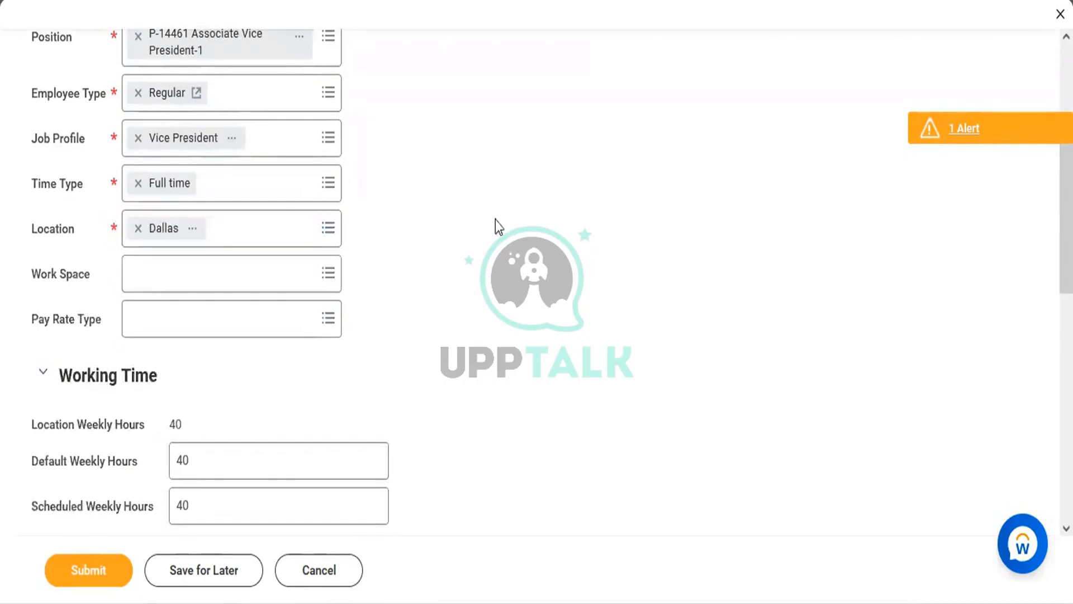
click(92, 570)
click(92, 563)
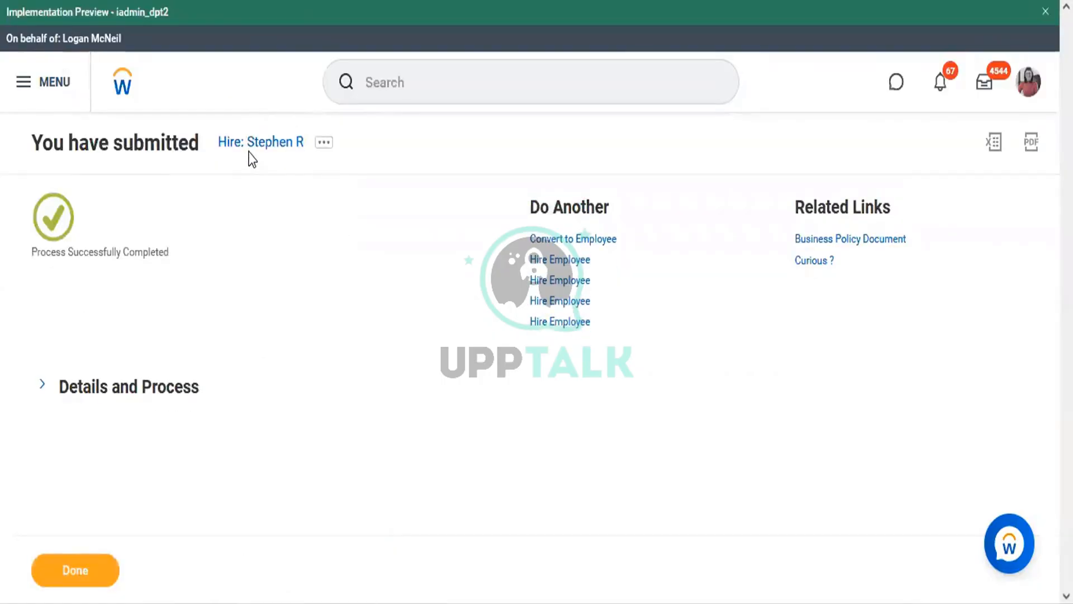
Check the completed hire's process details, then view the organization's members list
click(111, 390)
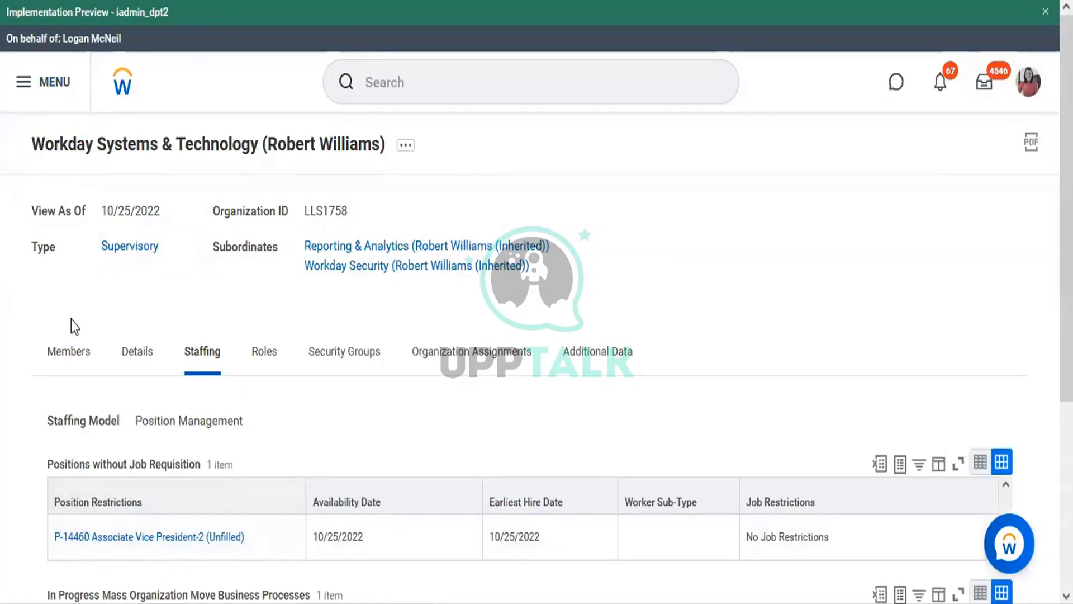
click(74, 352)
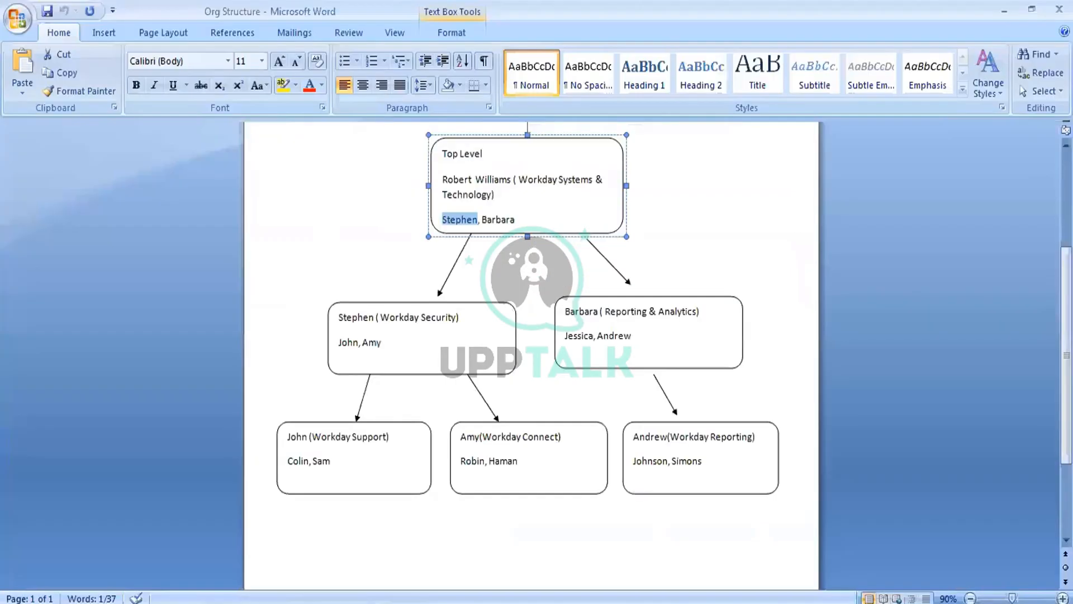
click(493, 227)
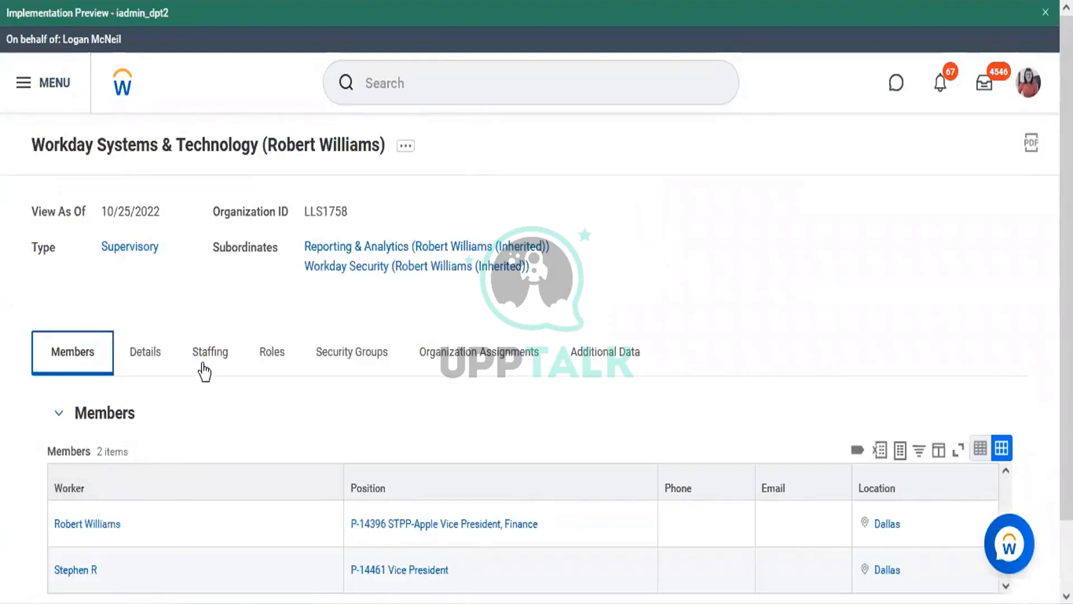
From the Staffing tab, open Hire Employee for P-14460 in a new tab and choose Create a New Pre-Hire
click(204, 370)
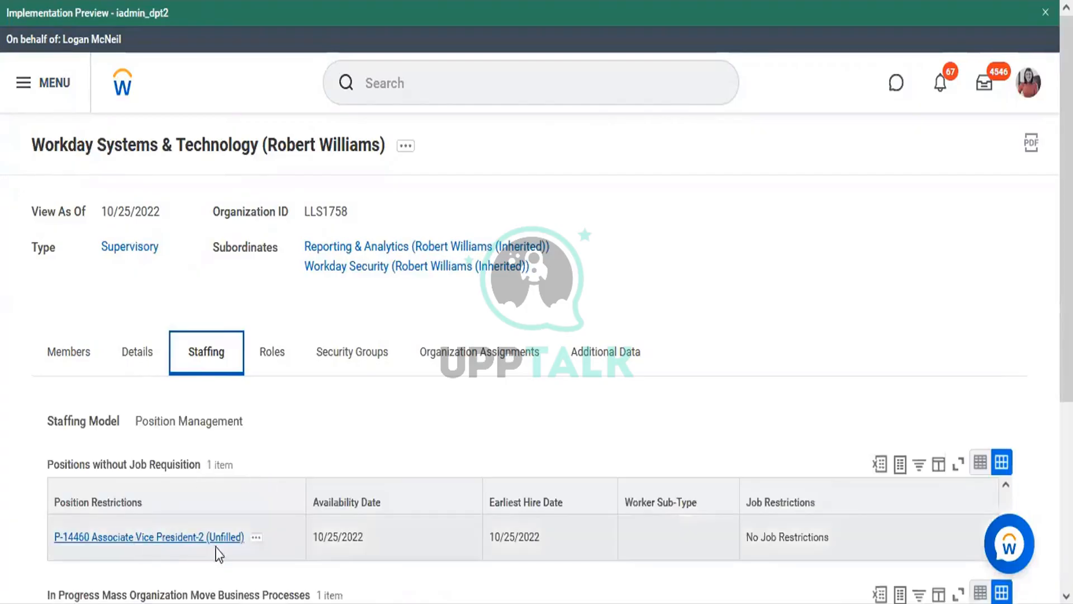
click(256, 538)
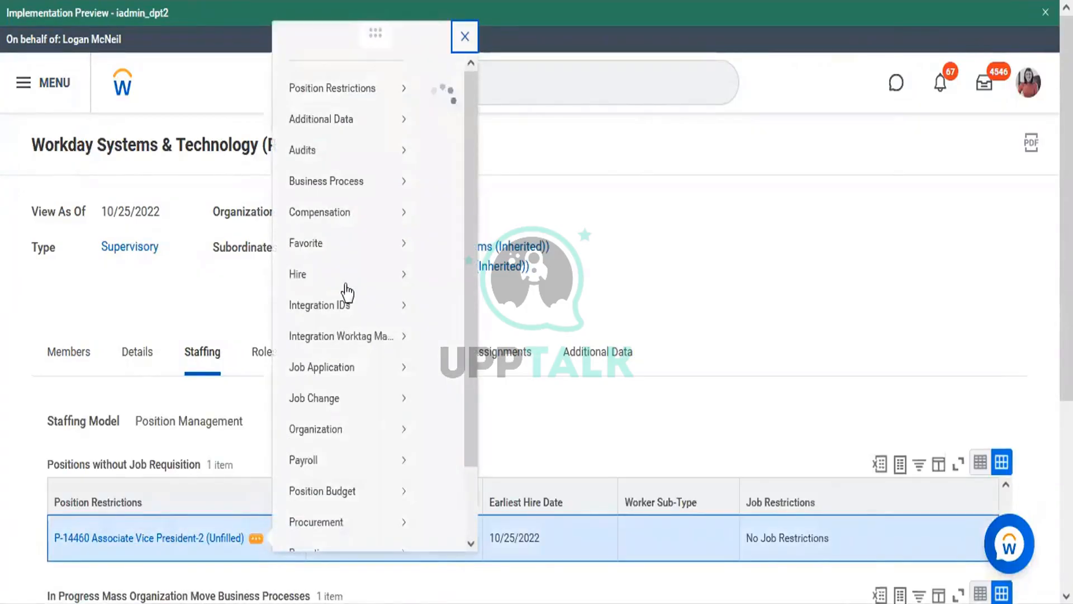
mouse_move(352, 295)
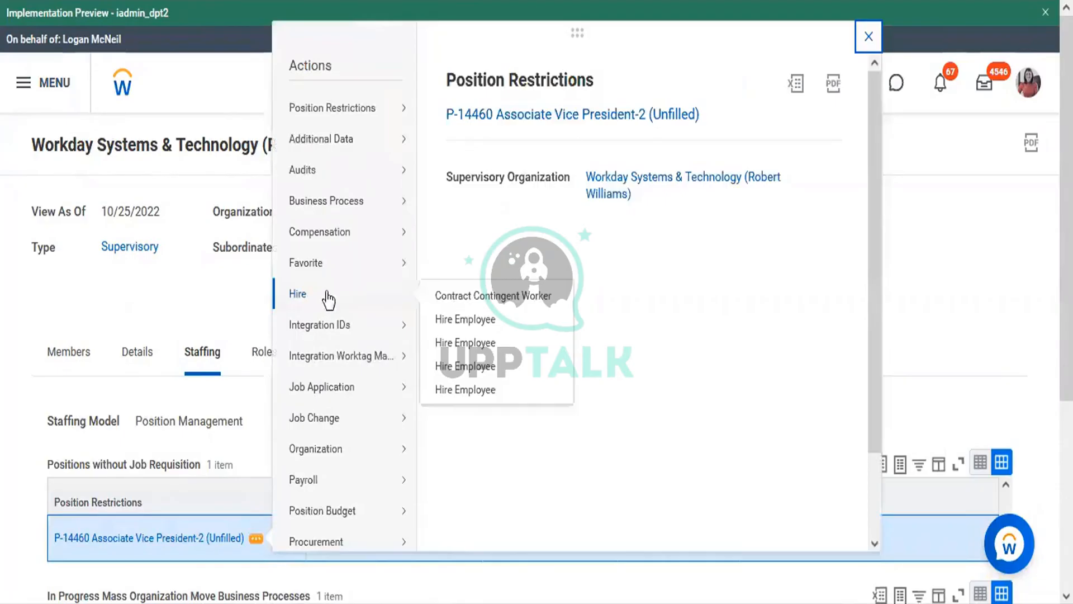
right_click(454, 347)
click(487, 362)
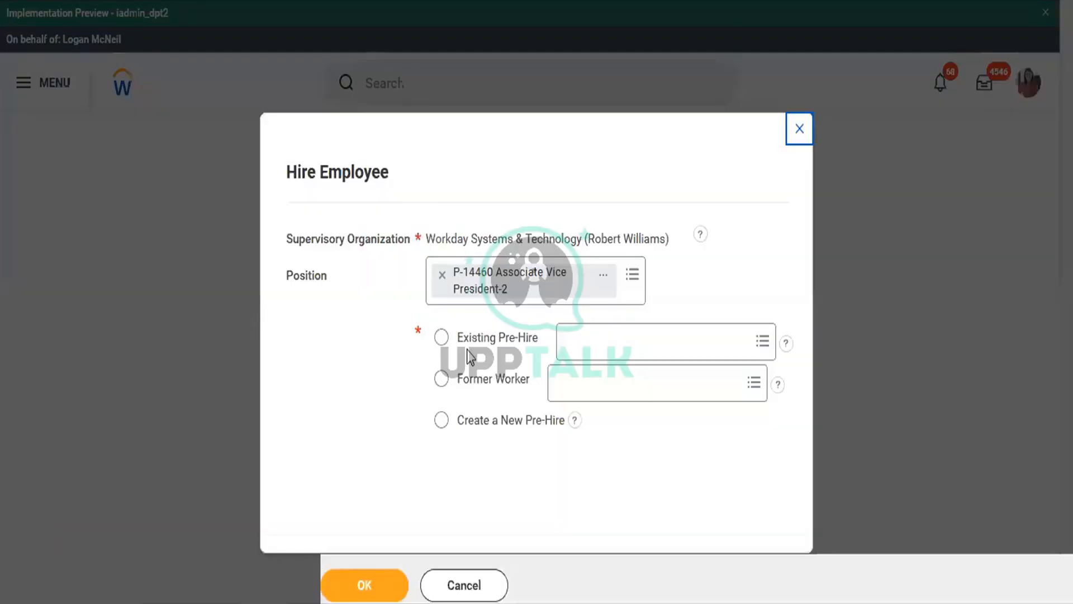
click(467, 419)
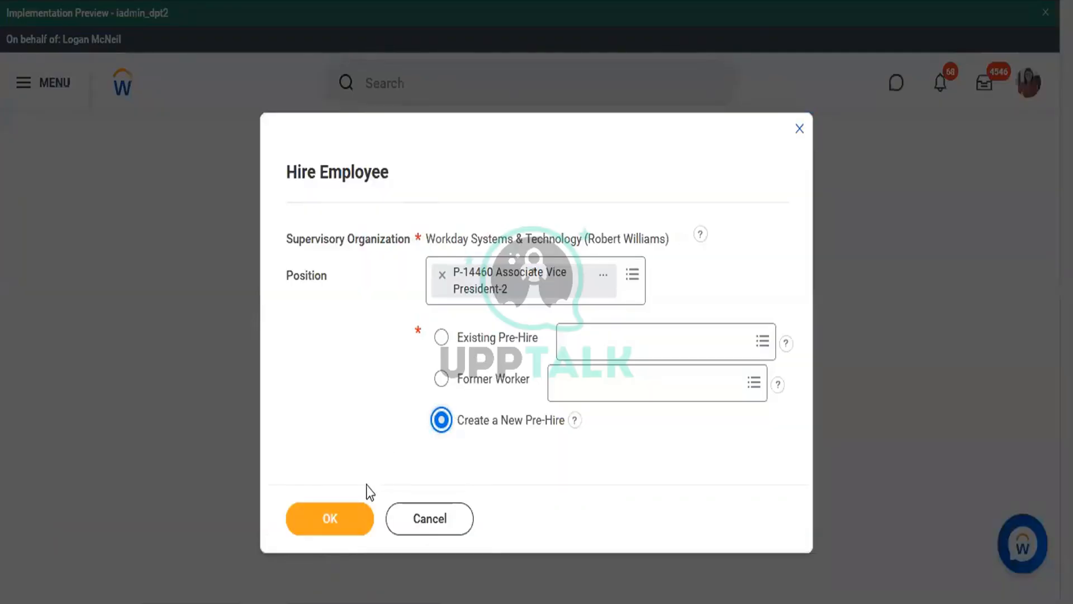
click(349, 521)
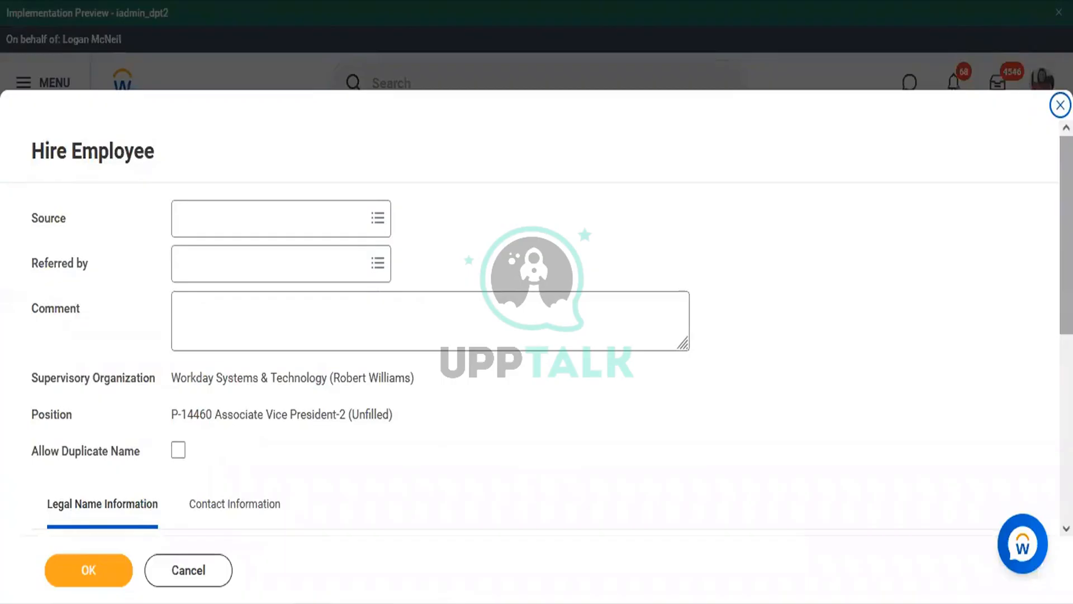
scroll(756, 346, down, 5)
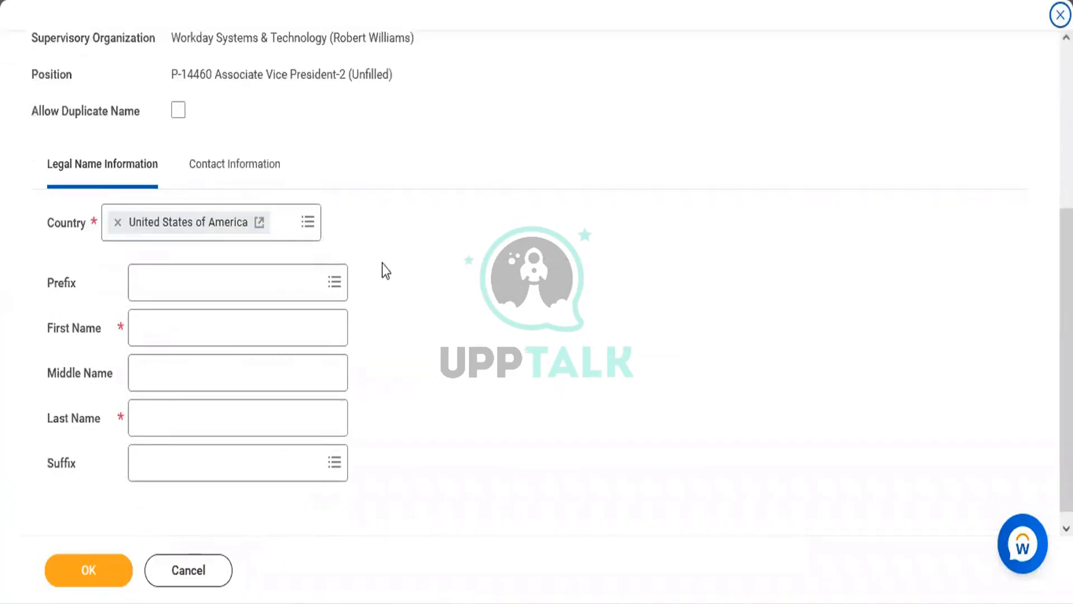
Enter the pre-hire's first name and last name in the legal name section
click(269, 340)
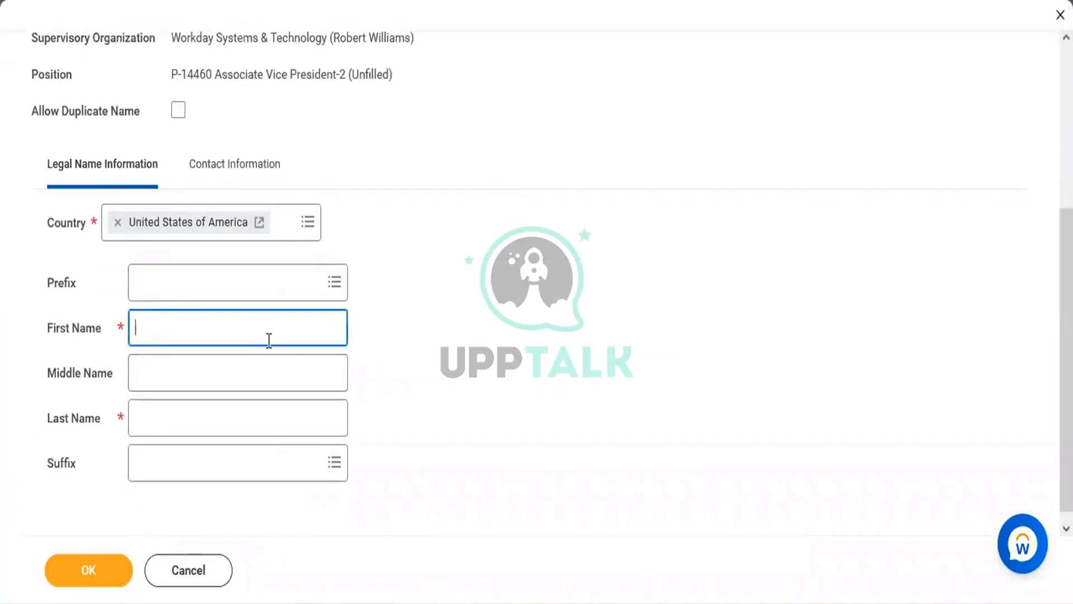
text(Barbara)
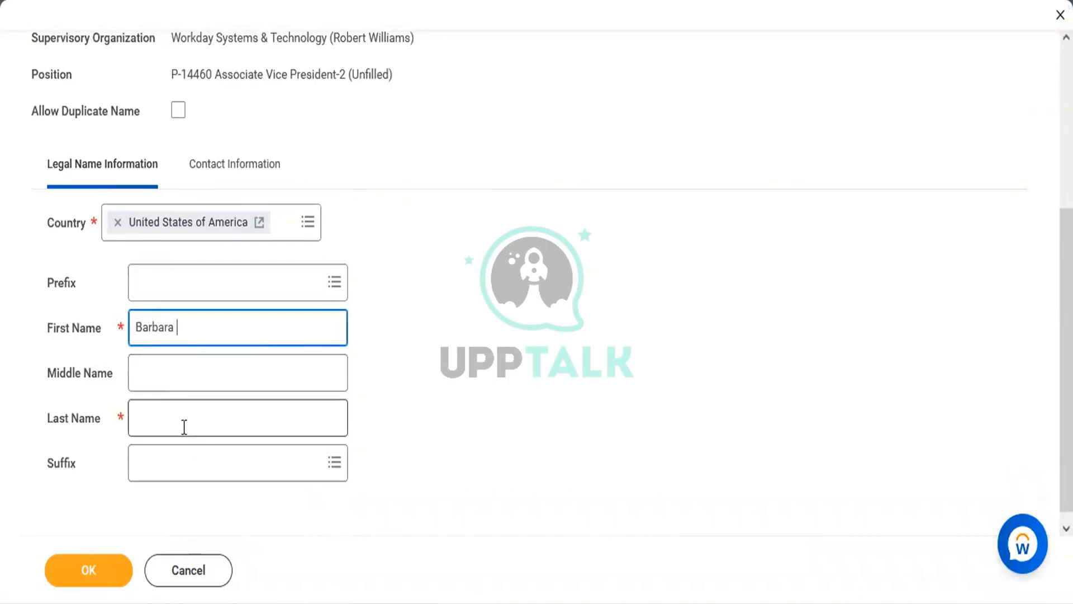
click(176, 407)
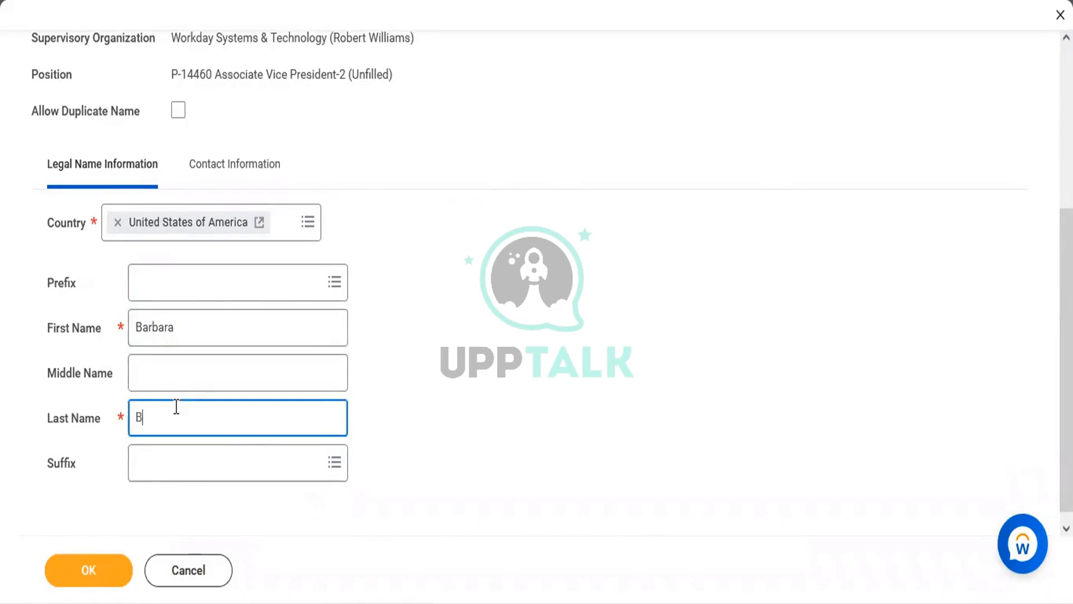
click(210, 190)
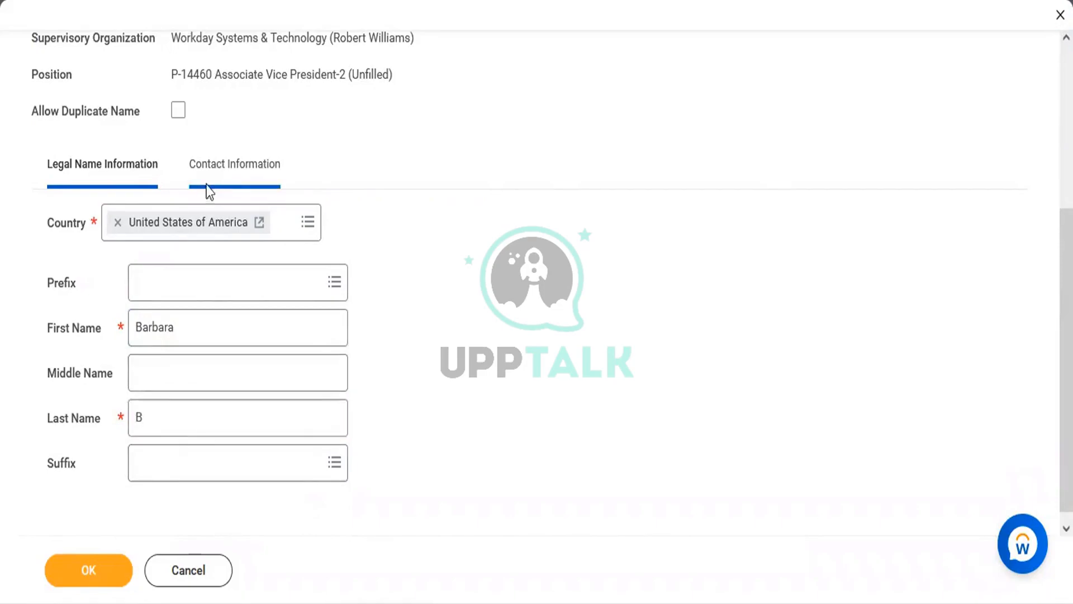
Add the pre-hire's phone number and correct it until it validates as a US number
click(135, 275)
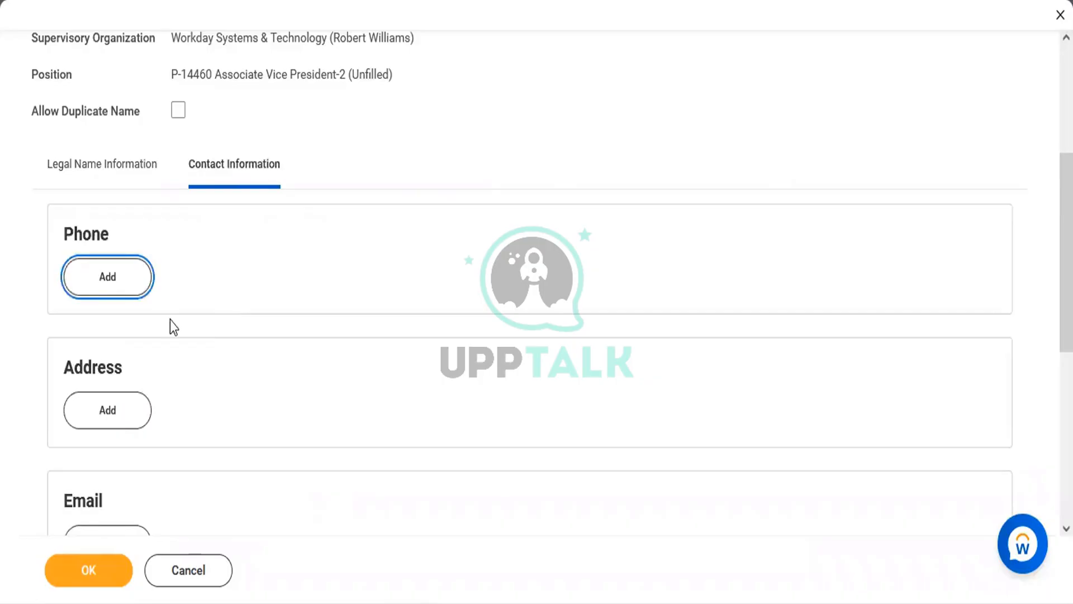
click(220, 369)
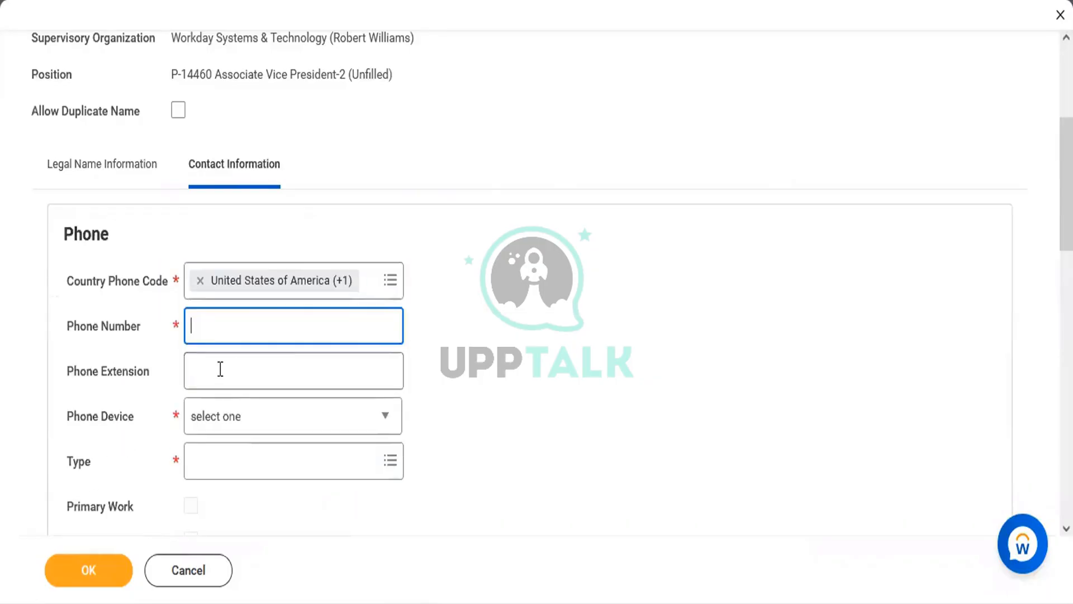
text(???)
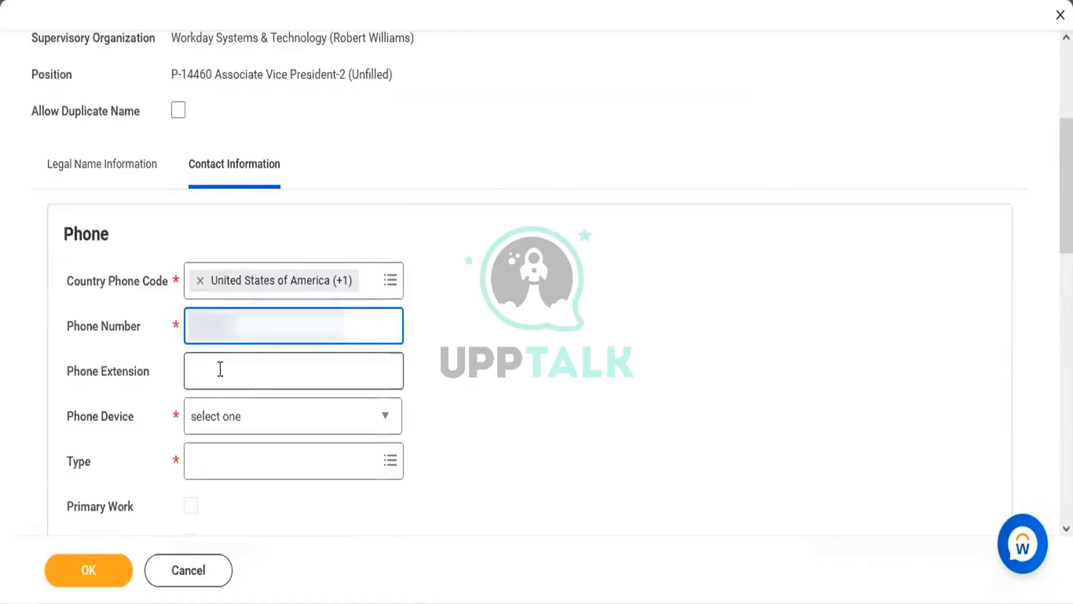
text(???)
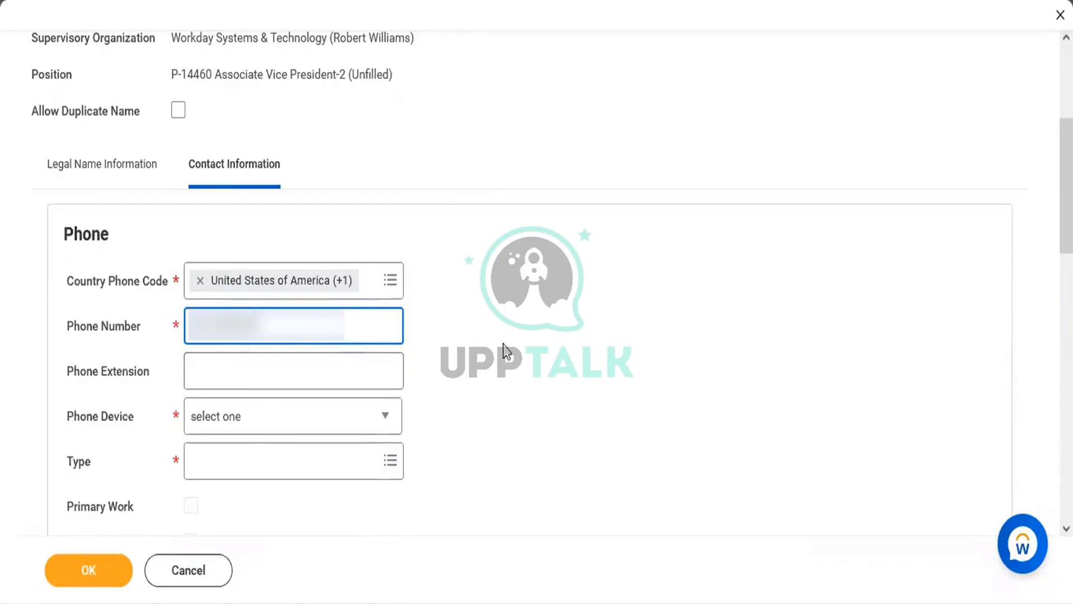
click(506, 350)
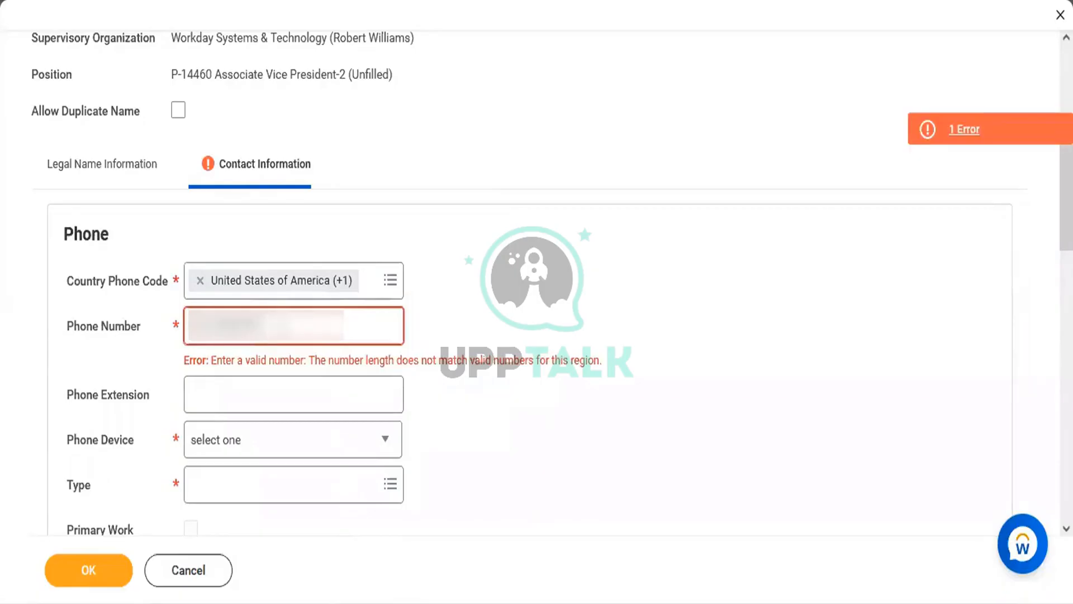
click(302, 327)
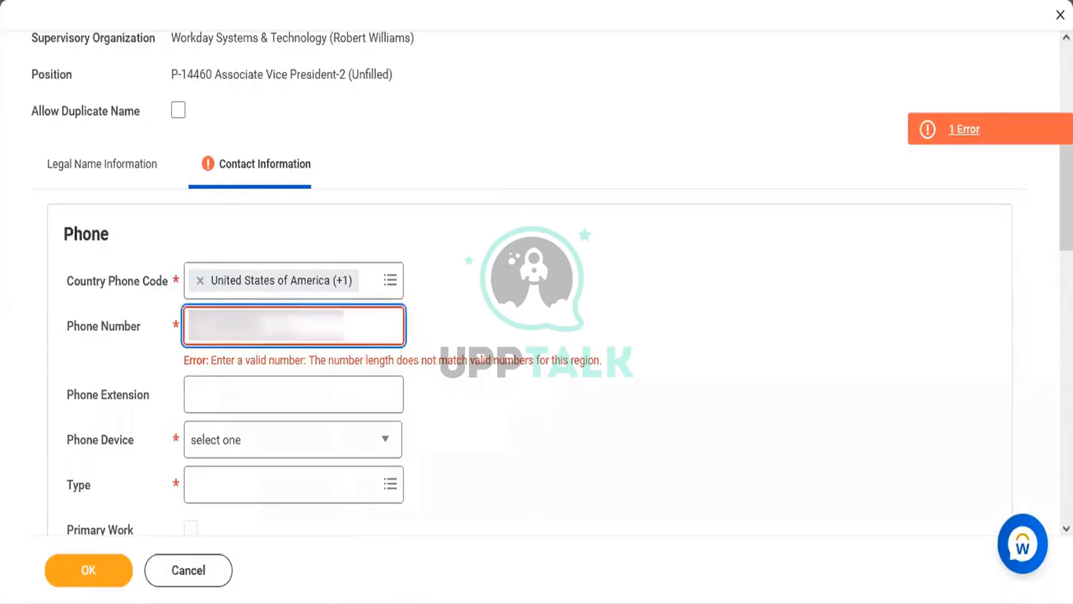
click(575, 277)
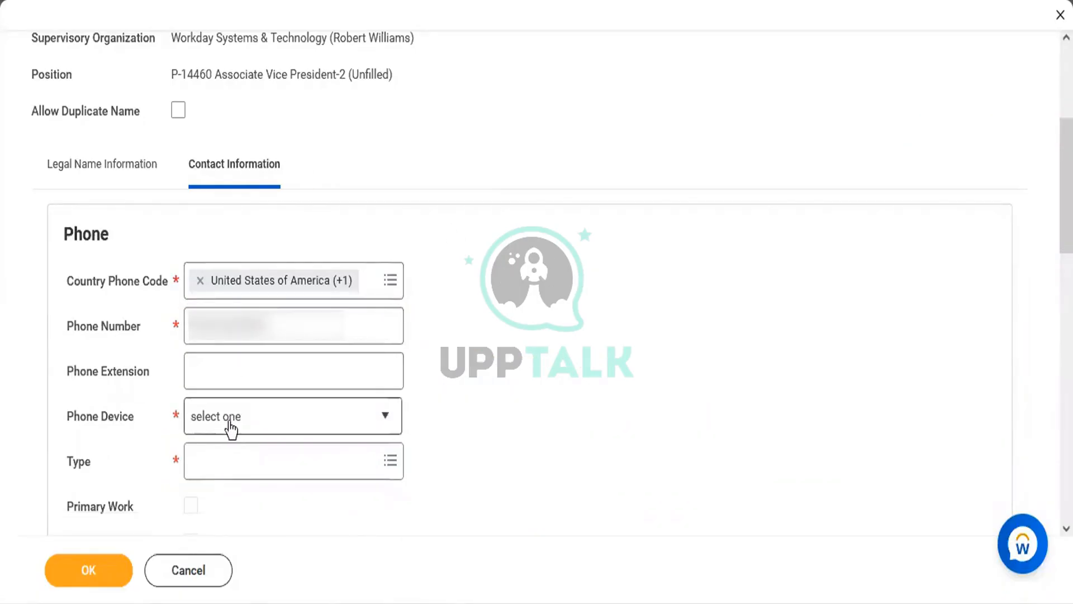
Set the phone device to Mobile and phone type to Home, then save the pre-hire
click(232, 430)
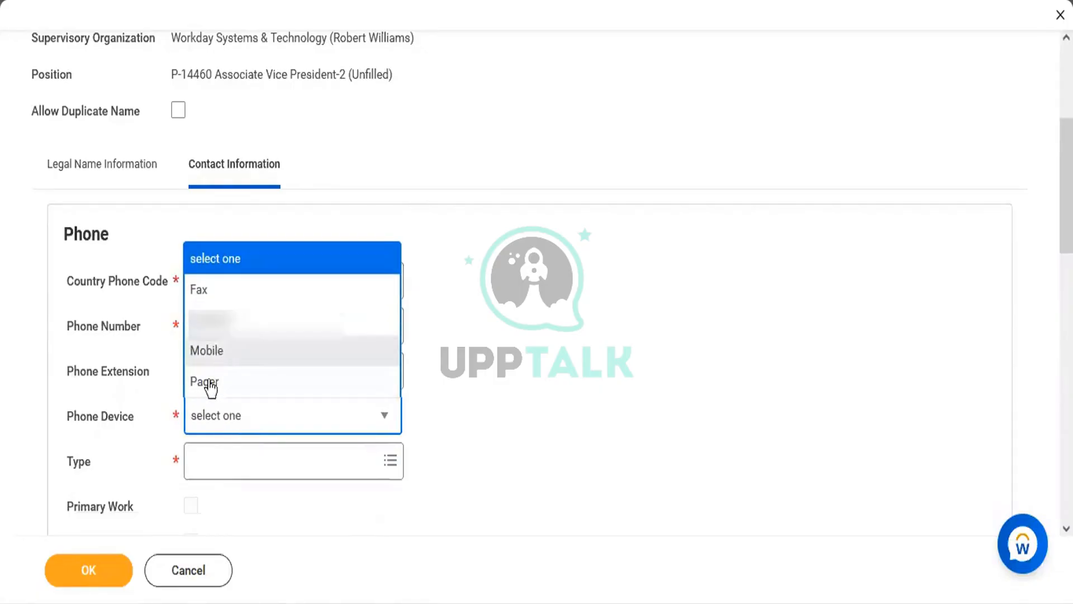
click(216, 365)
click(207, 469)
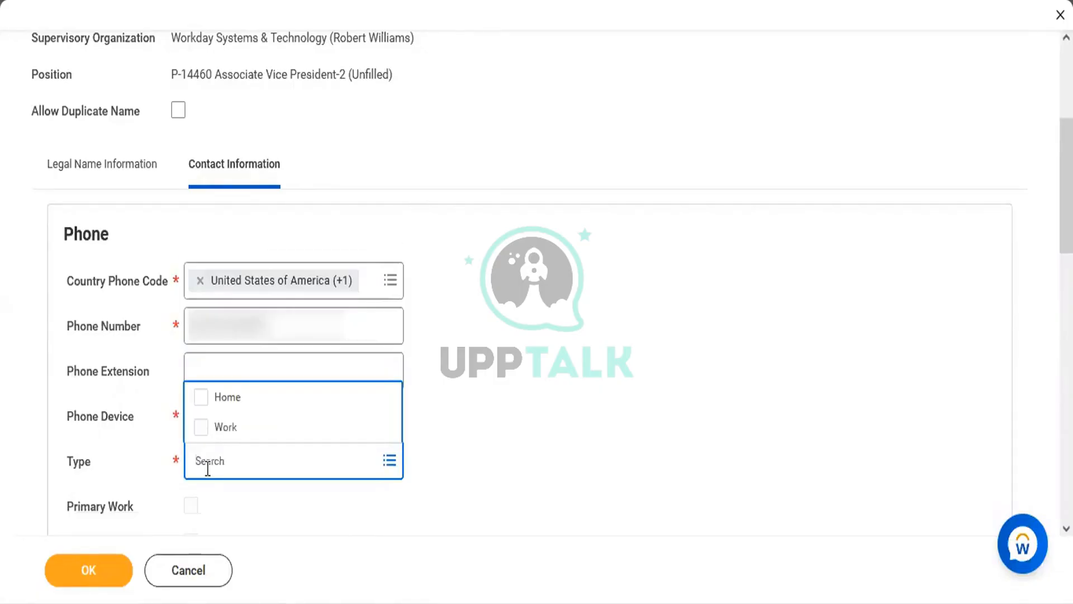
click(228, 399)
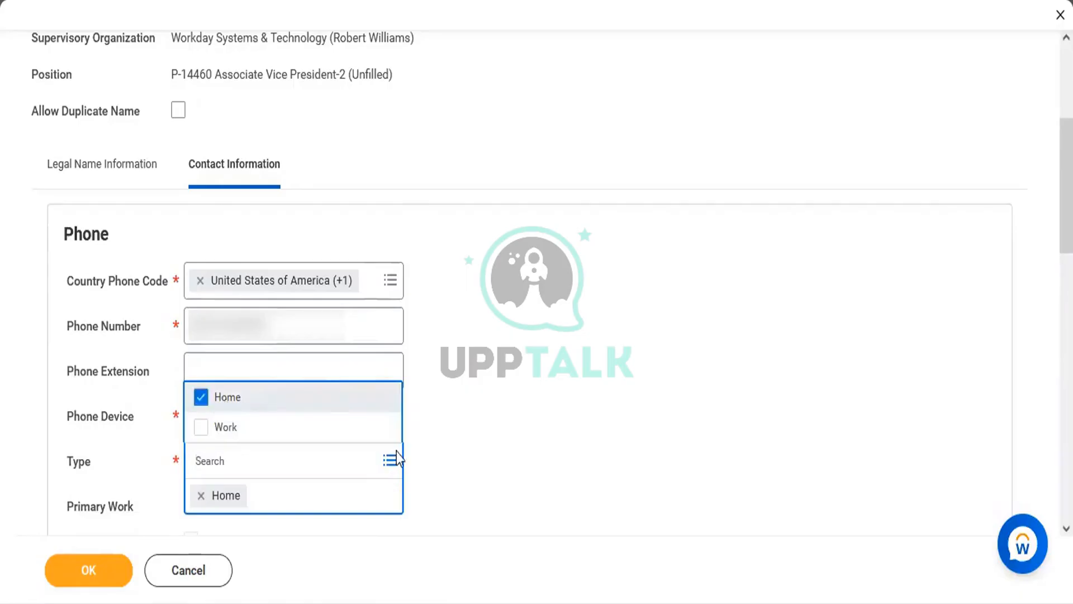
click(601, 437)
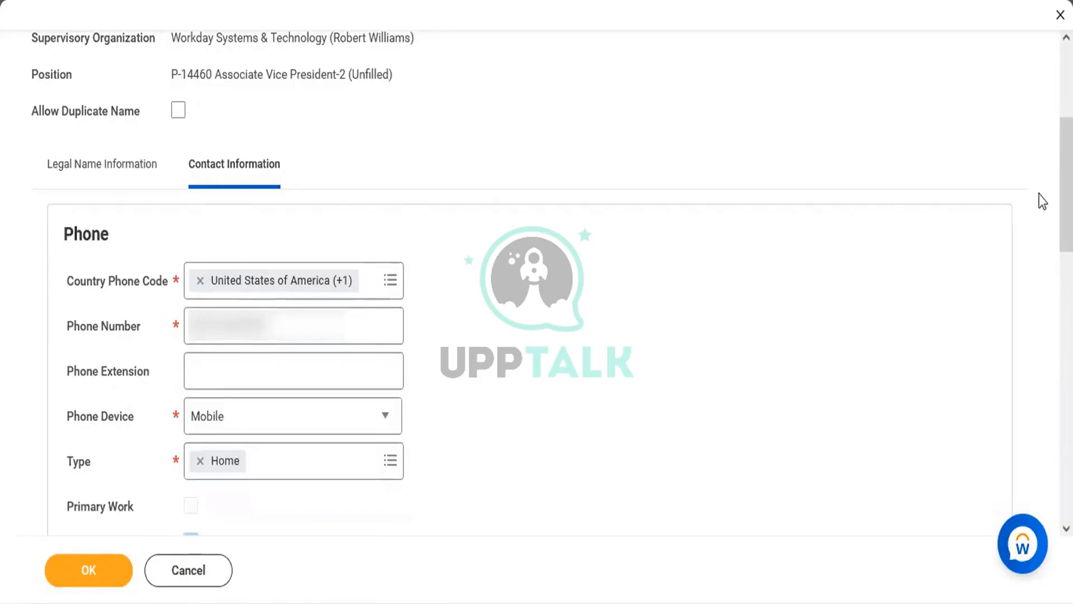
drag(1067, 197, 1067, 232)
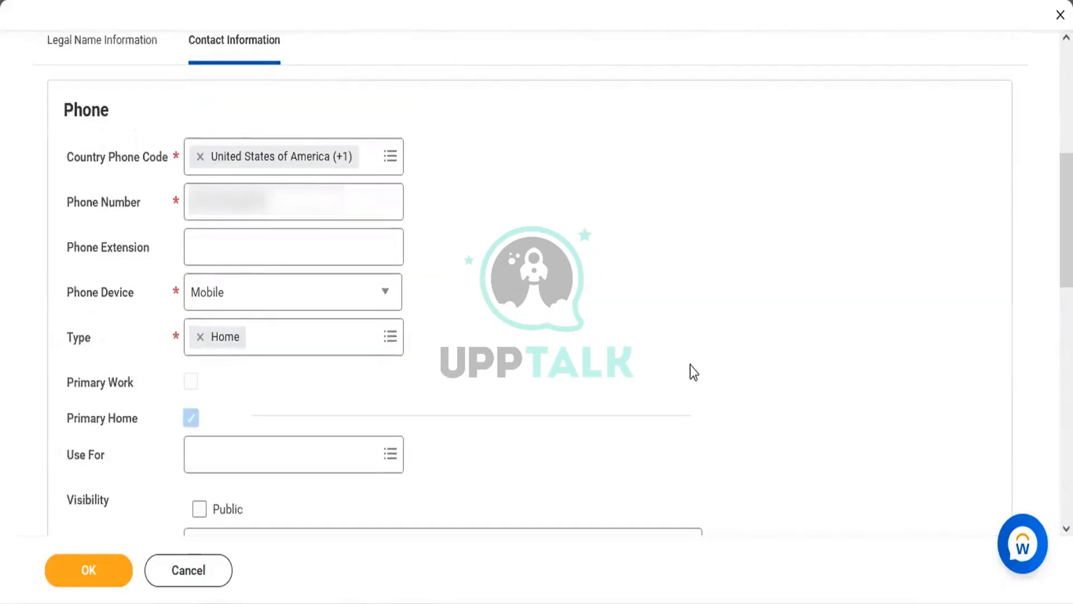
click(108, 571)
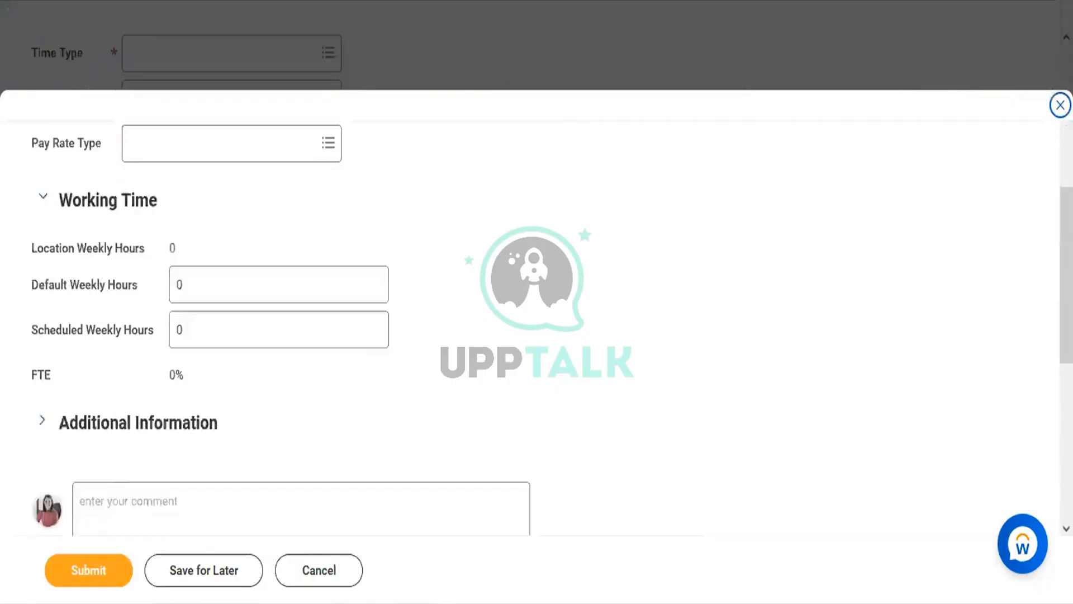
Set the hire date to 10/25/2022 and Employee Type to Regular
scroll(536, 313, up, 6)
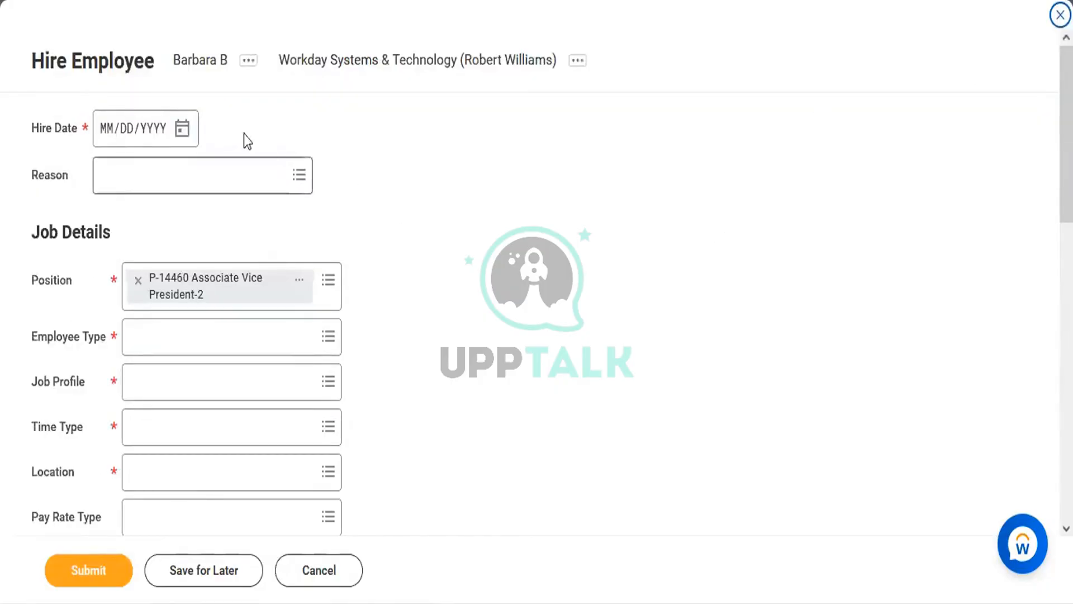
click(183, 130)
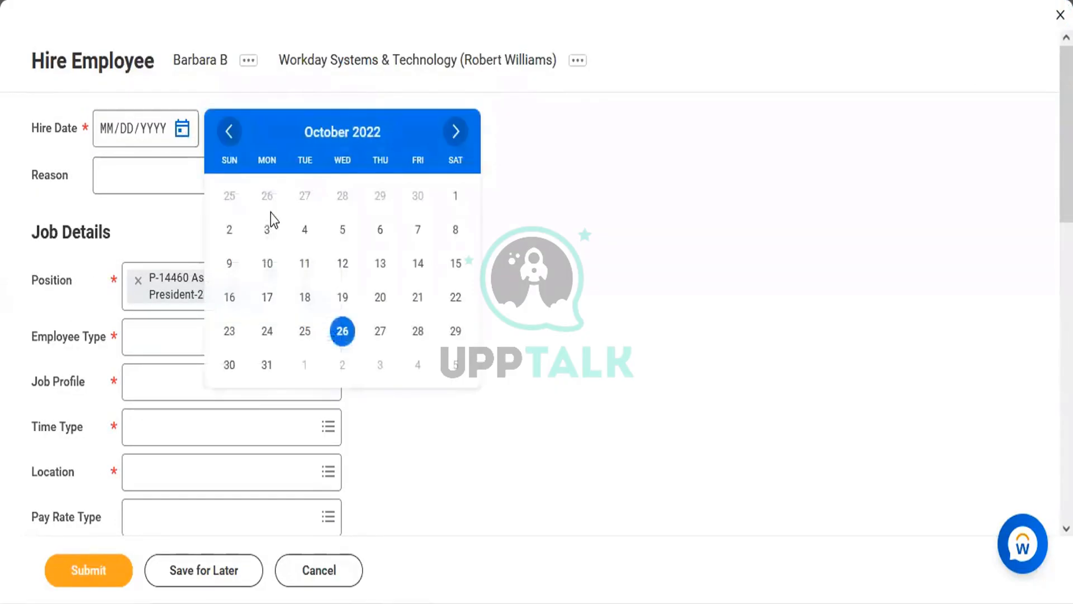
click(304, 336)
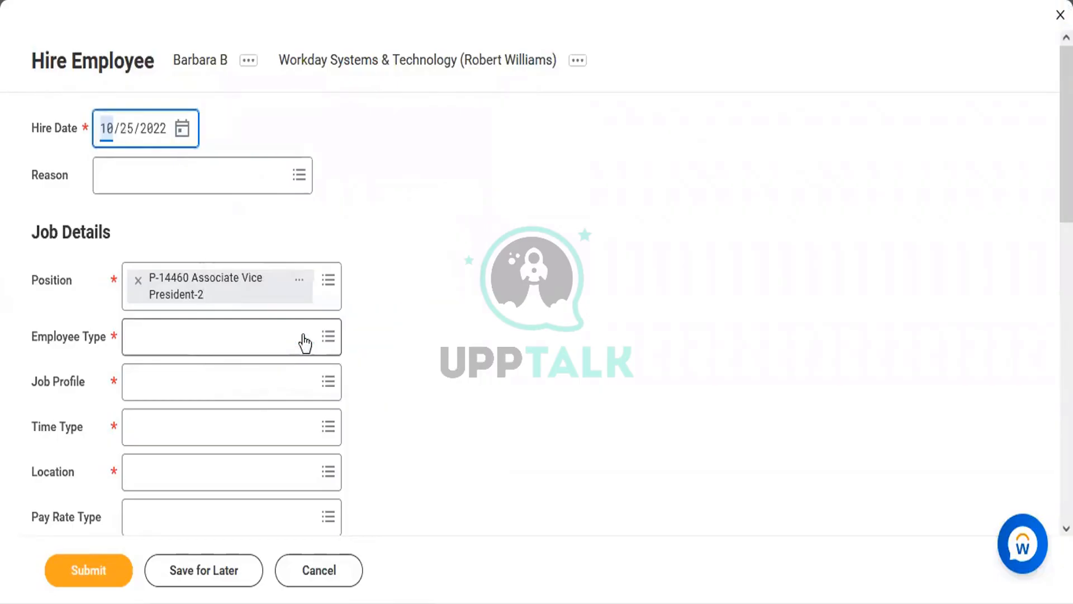
click(180, 338)
text(Re)
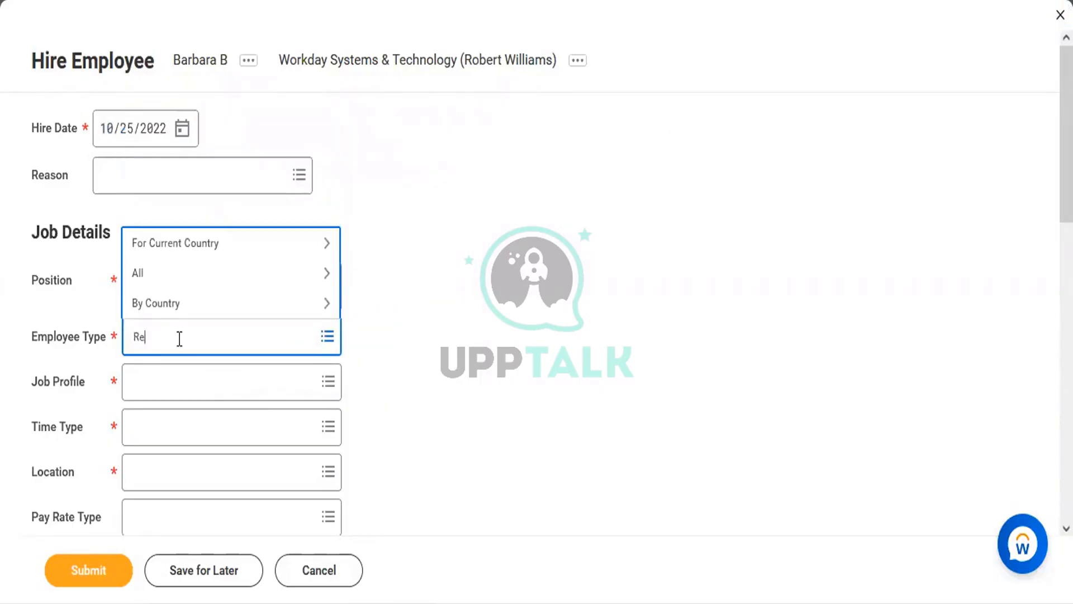
text(gular)
key(Return)
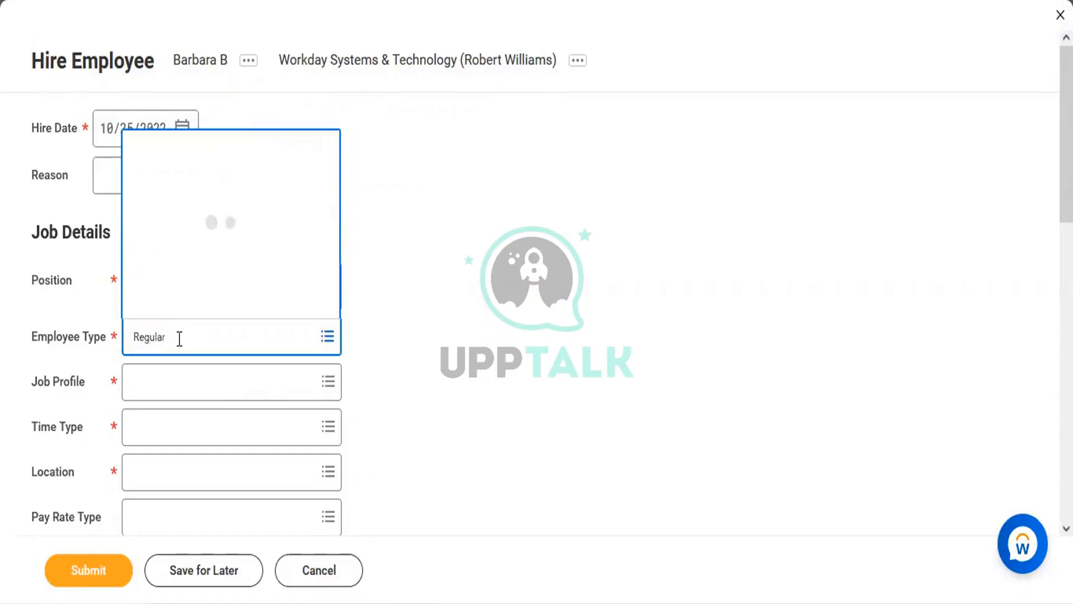
click(157, 277)
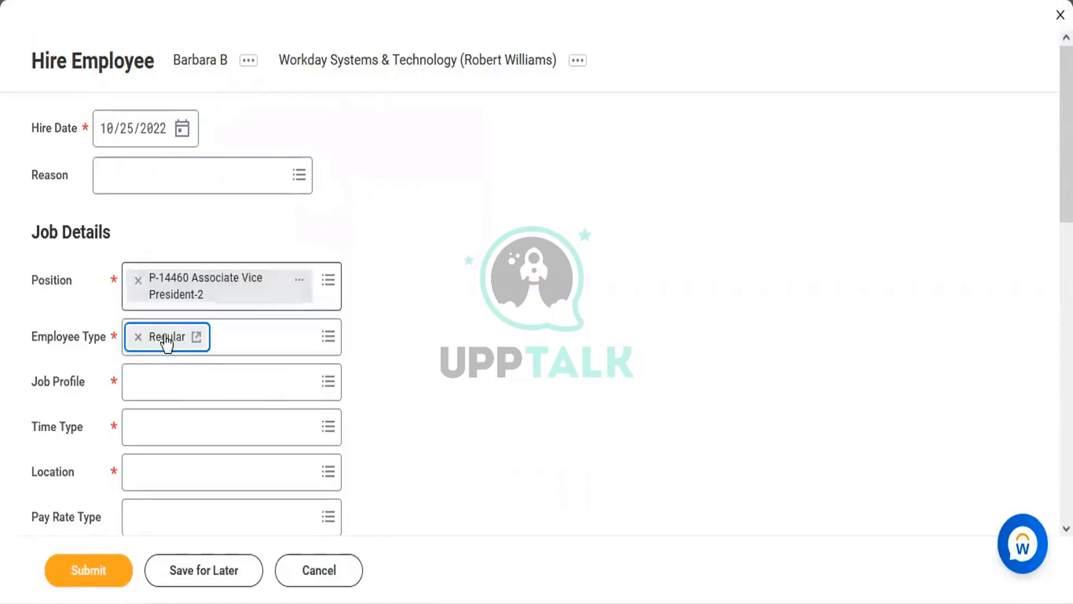
click(170, 383)
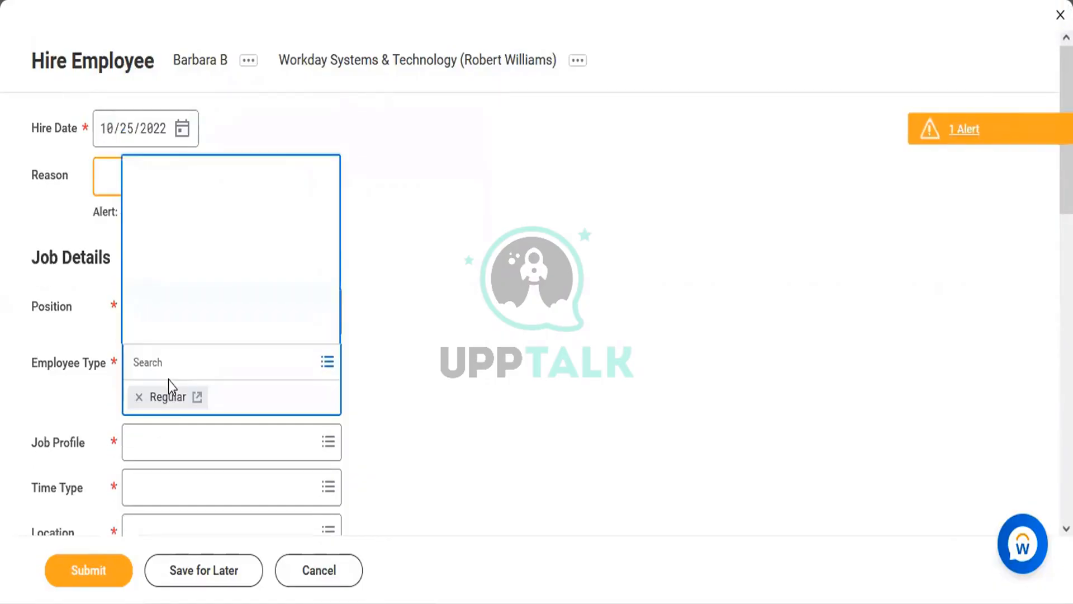
click(104, 420)
Search job profiles for 'Vice President' and select it
click(152, 412)
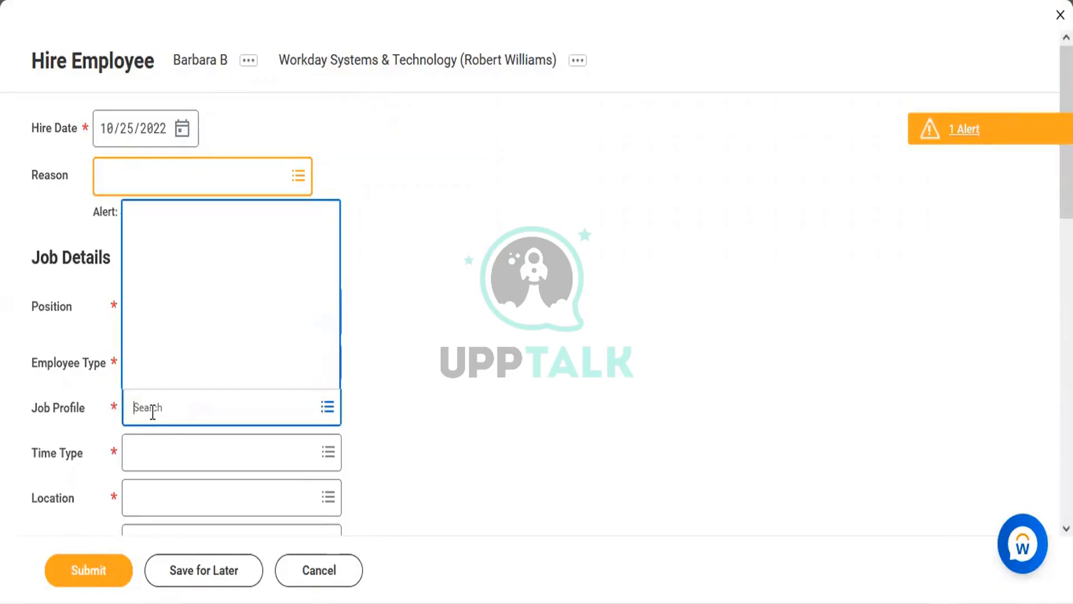
text(V)
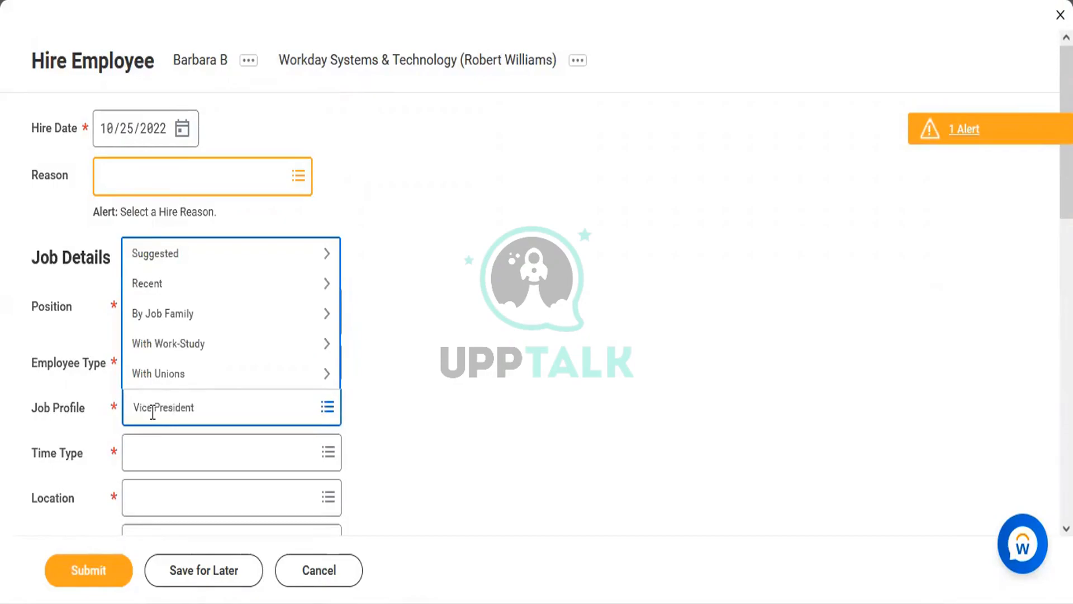
text(ice President)
key(Return)
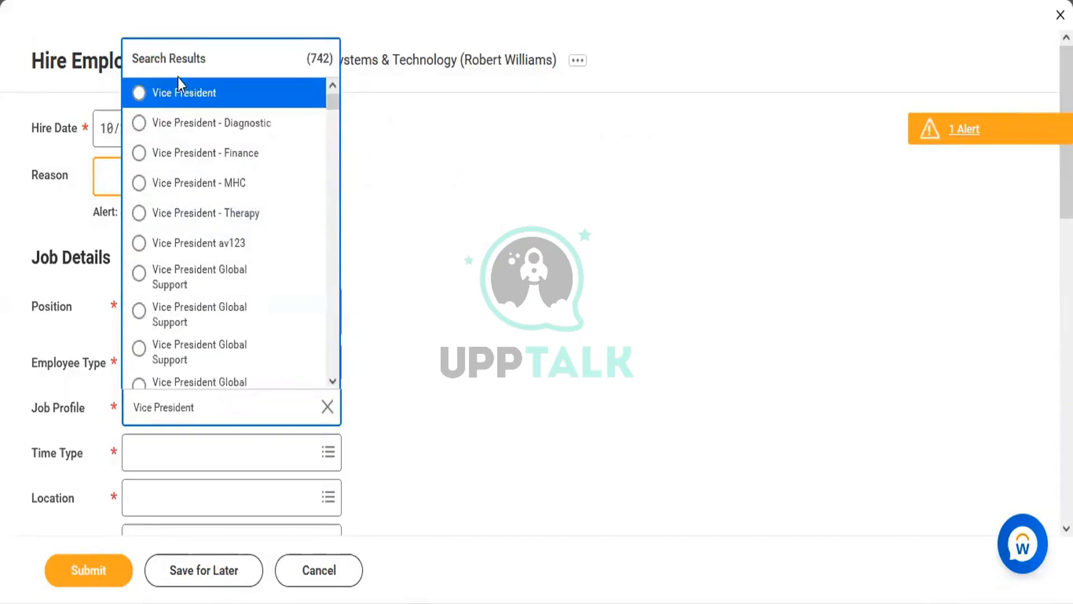
click(169, 103)
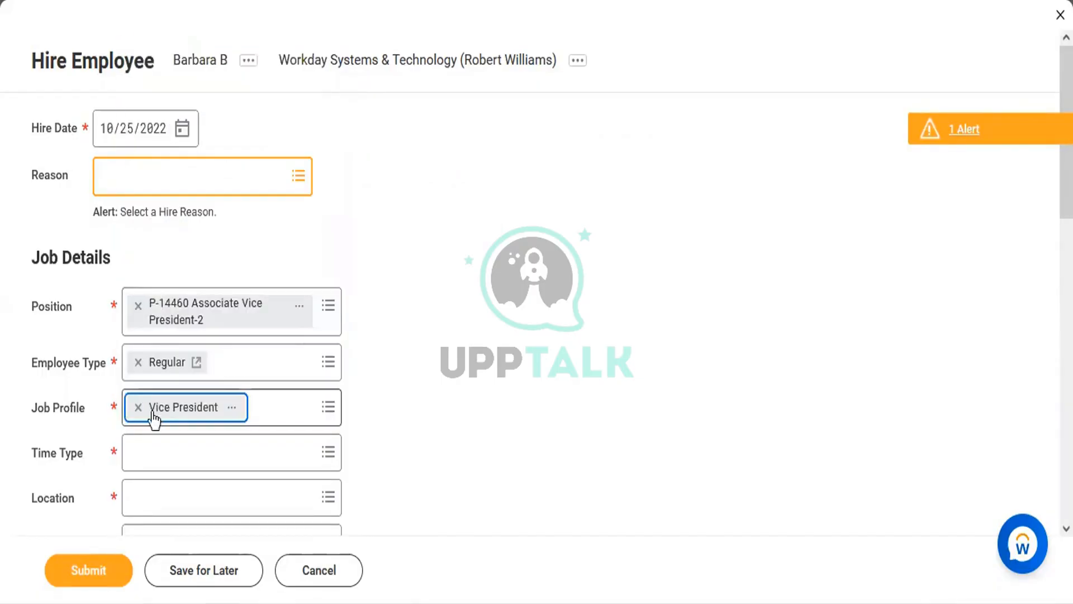
Set the hire's Time Type to Full time
click(167, 463)
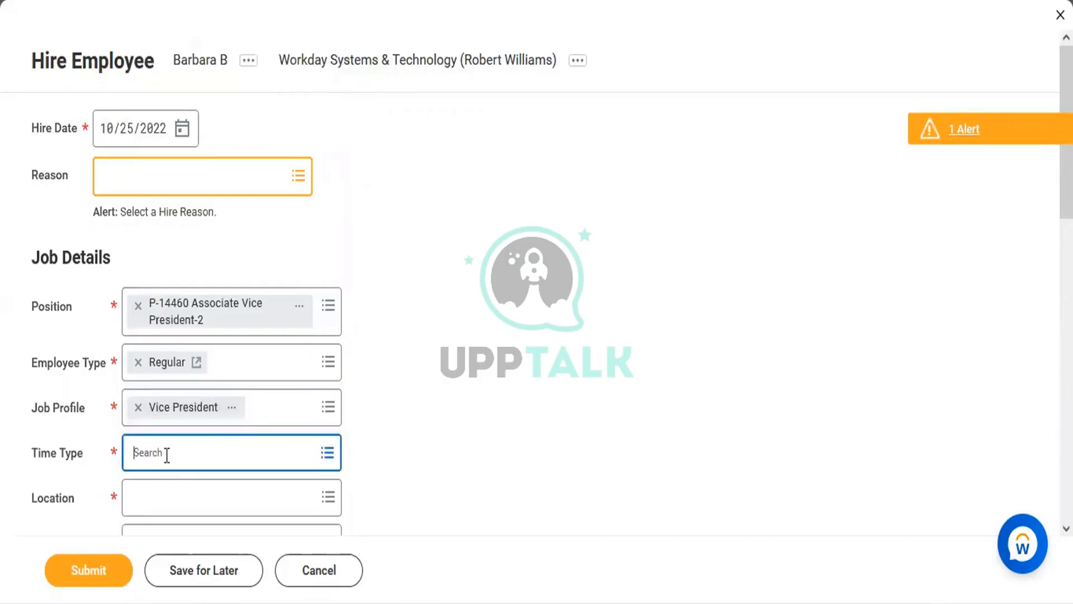
click(70, 424)
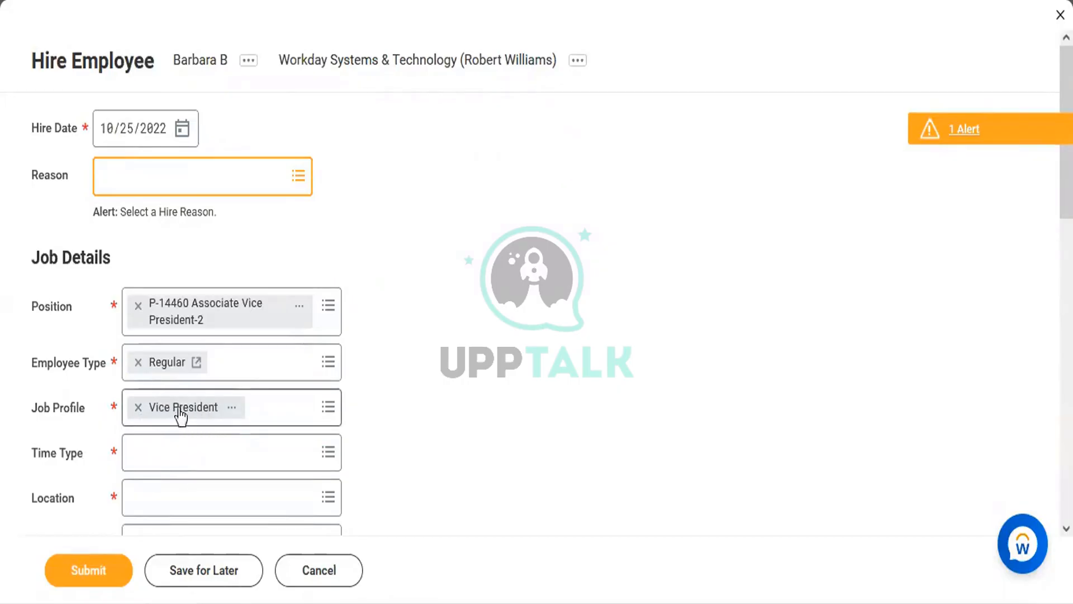
click(171, 446)
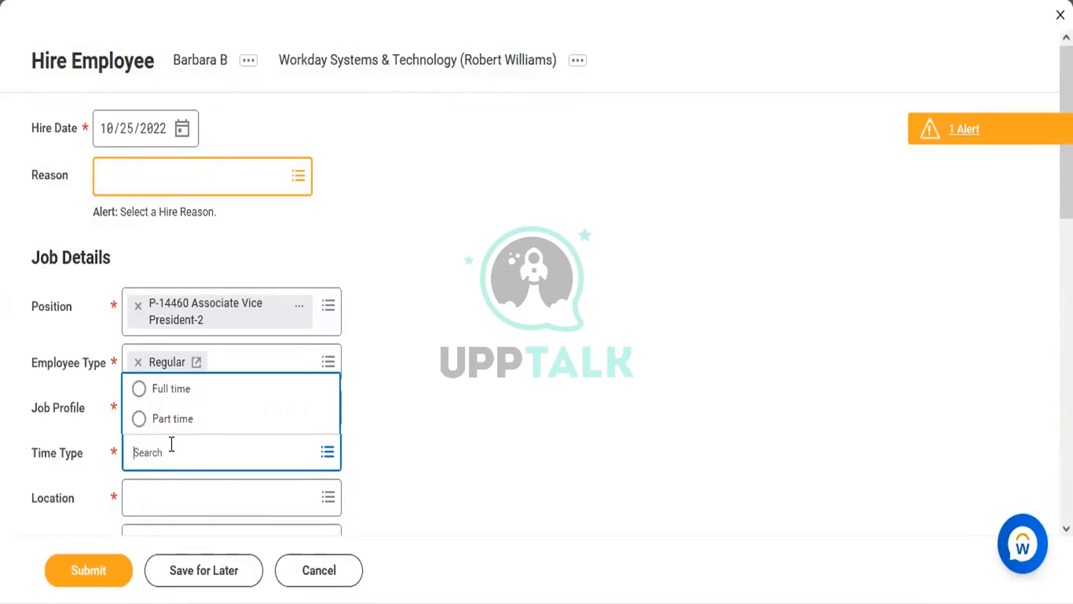
click(179, 362)
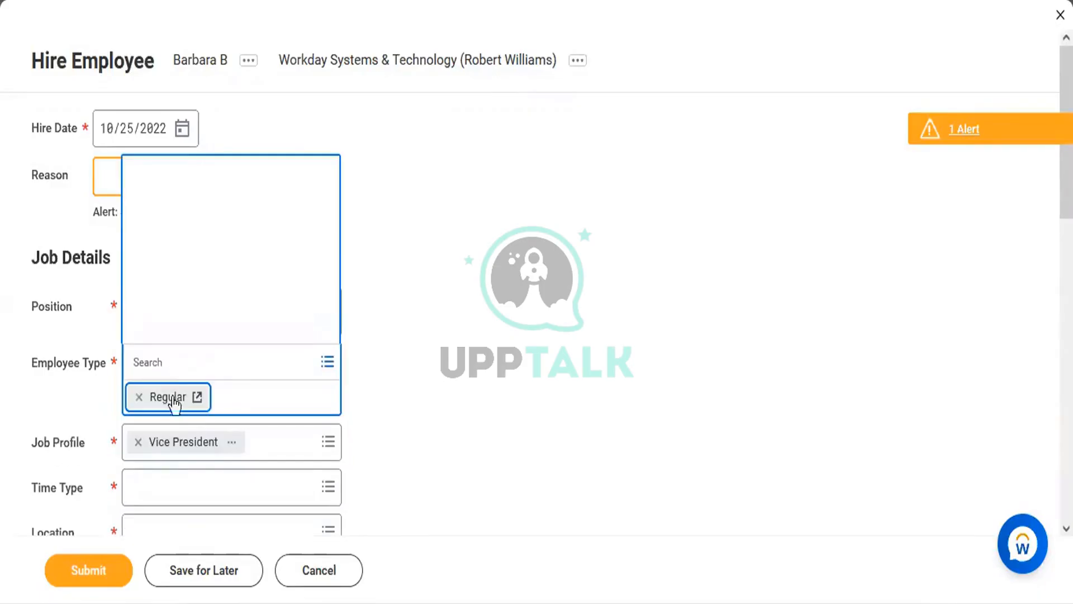
click(150, 488)
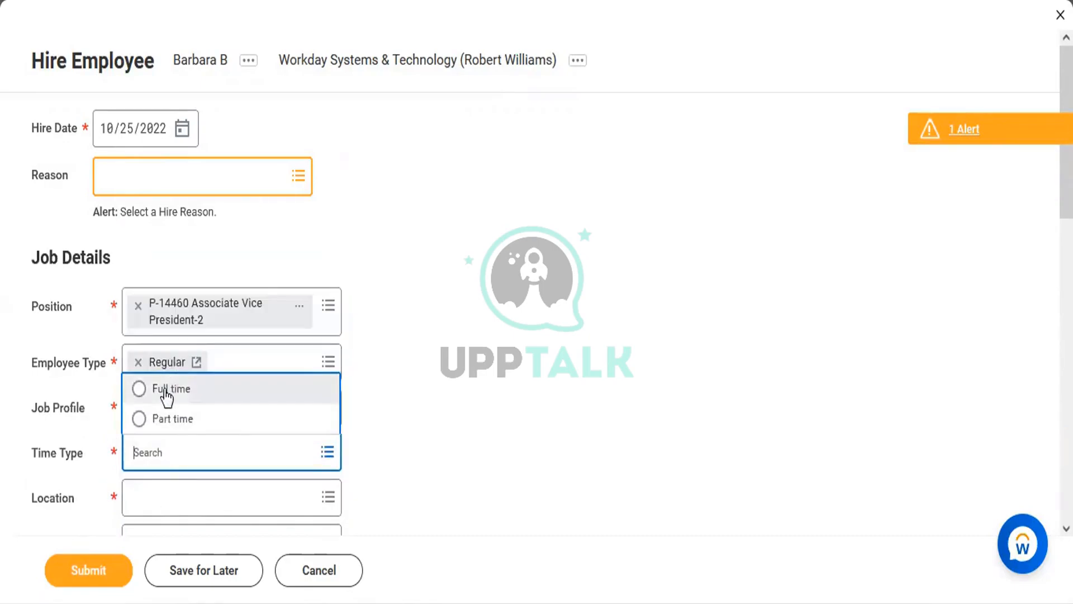
click(163, 391)
Search locations and choose Dallas, then submit the hire into P-14460
click(175, 496)
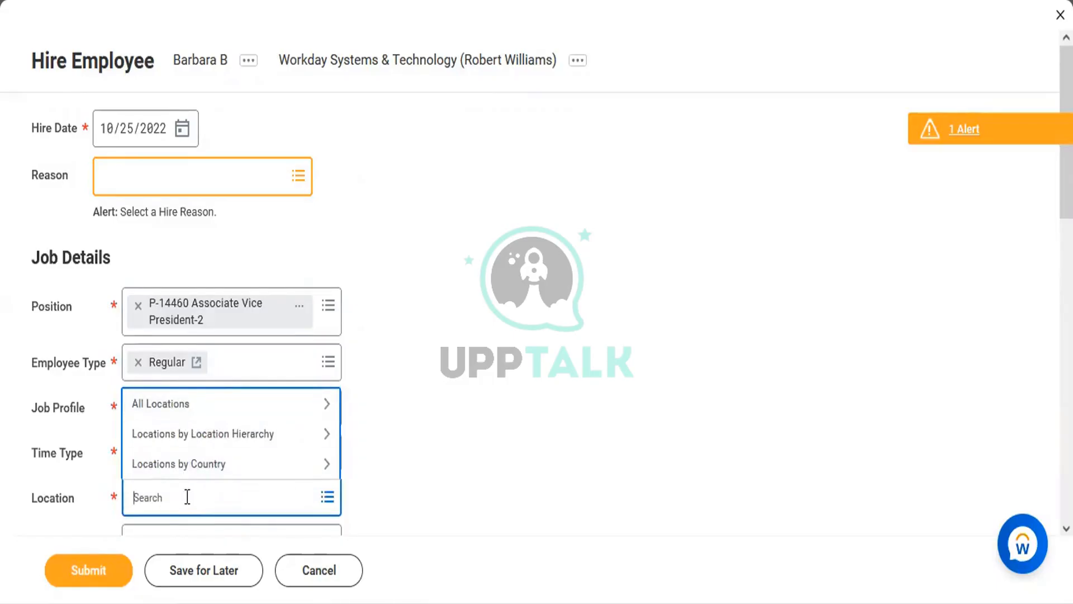
text(D)
key(BackSpace)
text(Dallas)
key(Return)
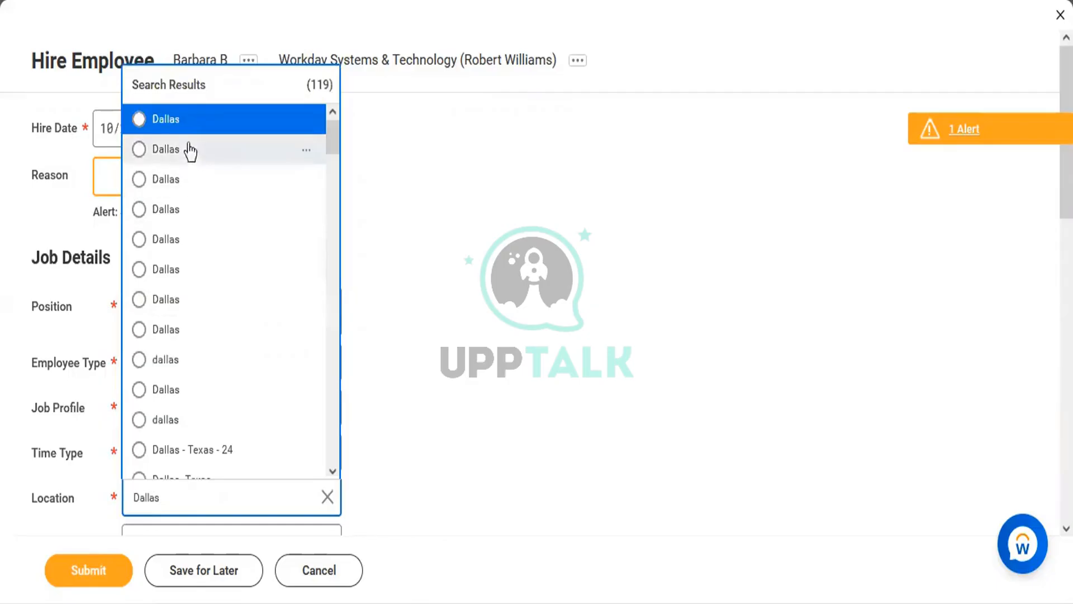
click(186, 132)
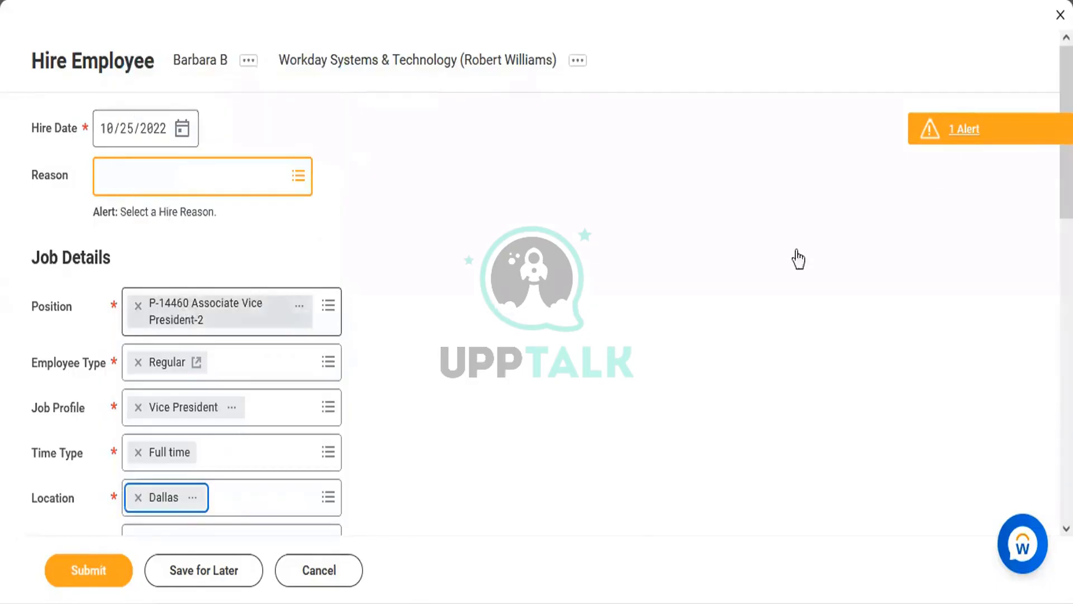
scroll(537, 302, down, 10)
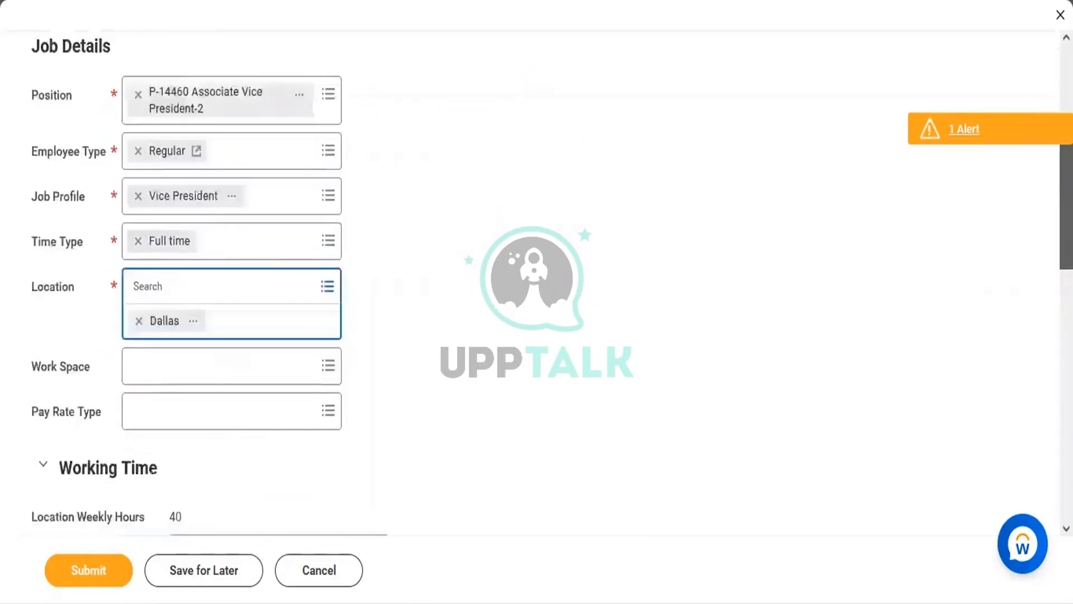
scroll(1032, 95, down, 3)
scroll(1032, 95, up, 15)
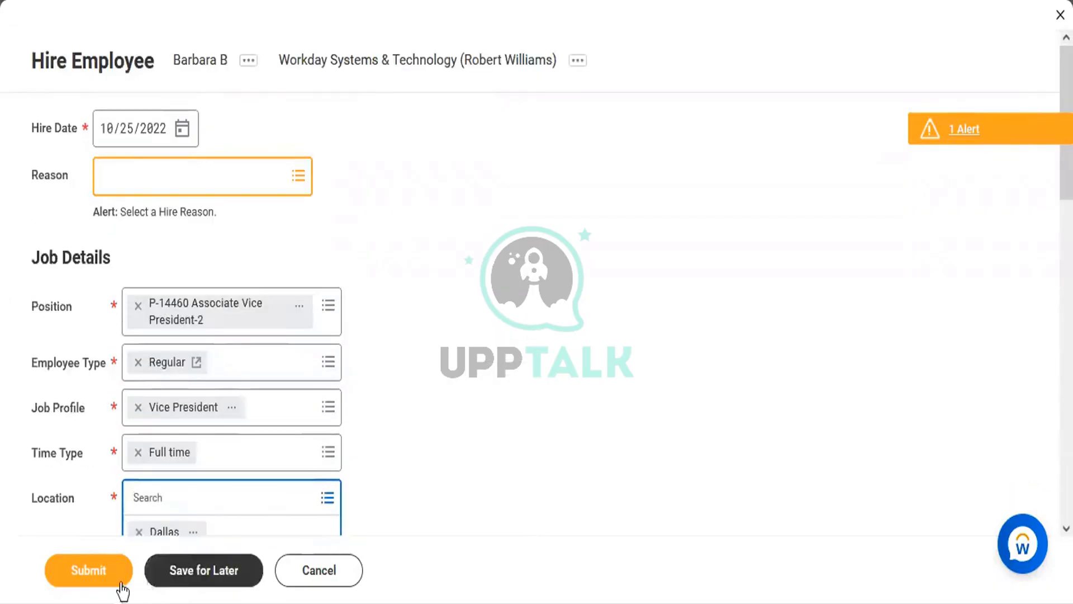
click(102, 570)
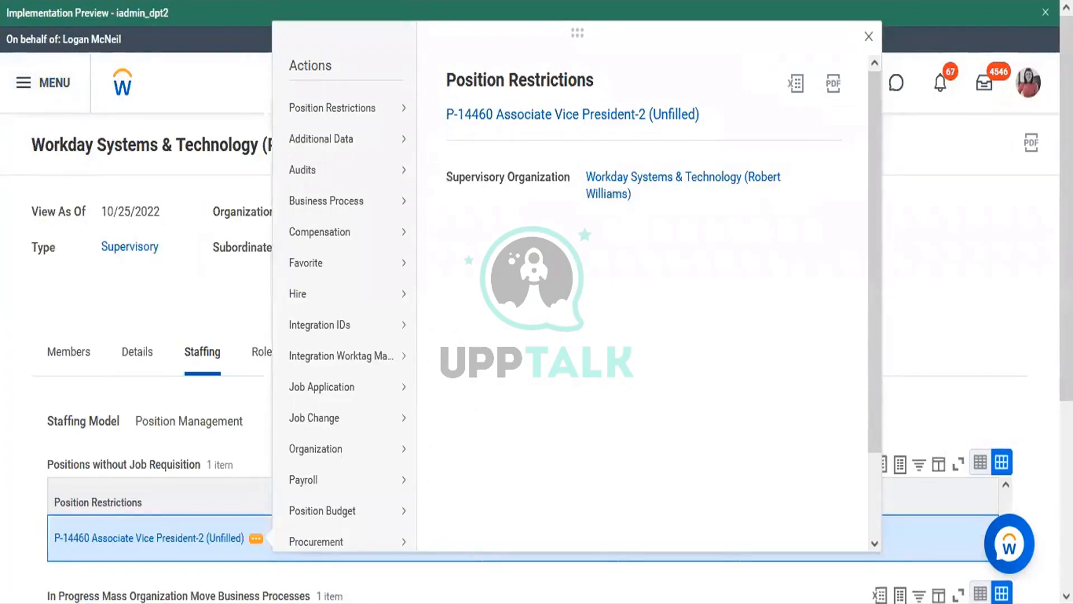
Refresh the organization page, view its three members, and return to the Word org chart
key(F5)
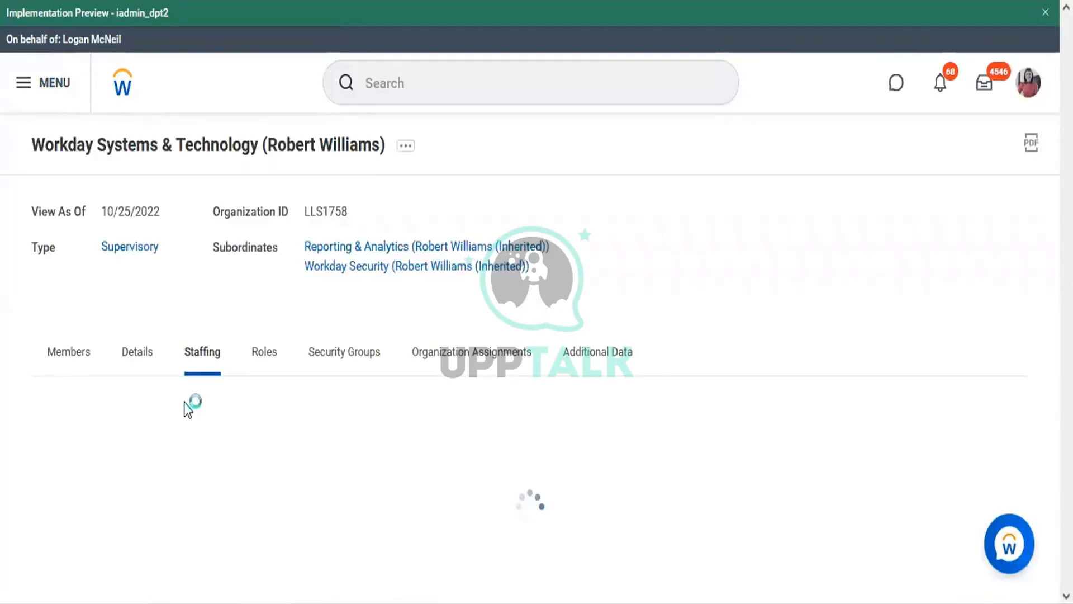
click(64, 366)
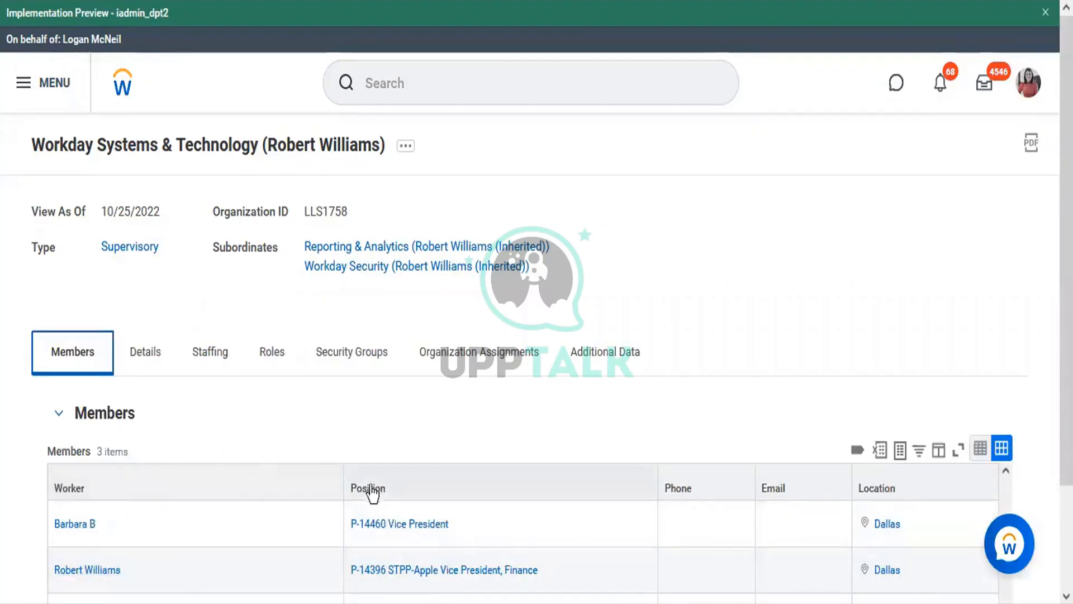
key(alt+Tab)
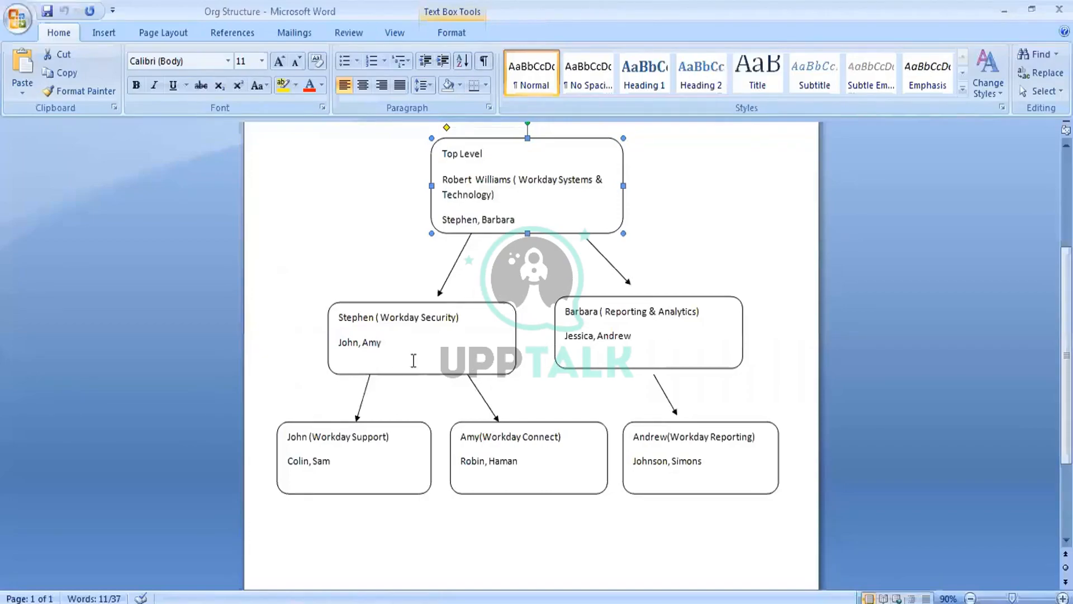
mouse_move(411, 603)
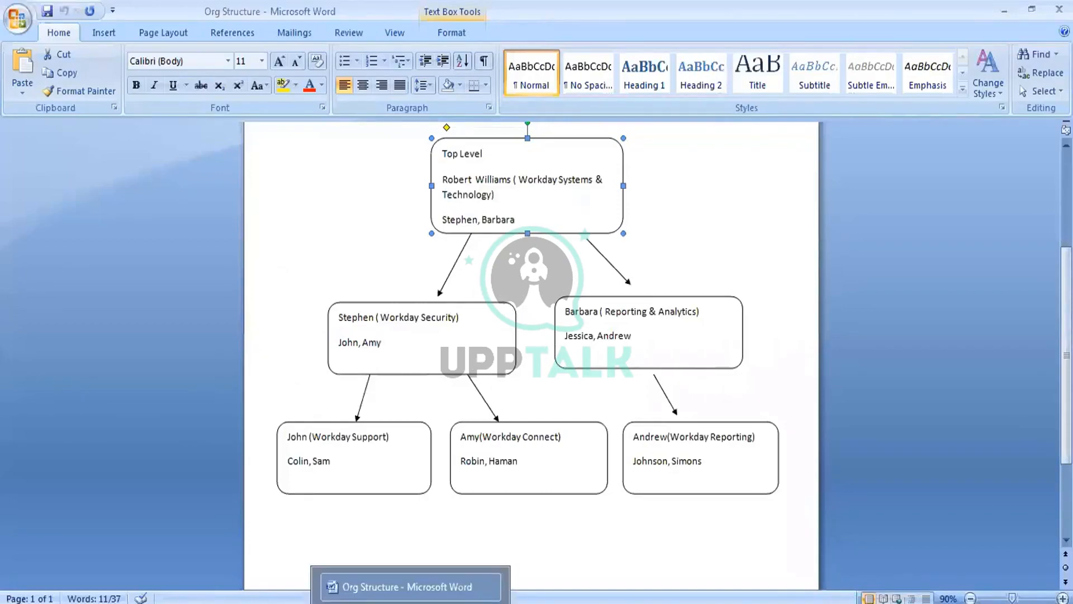
key(alt+Tab)
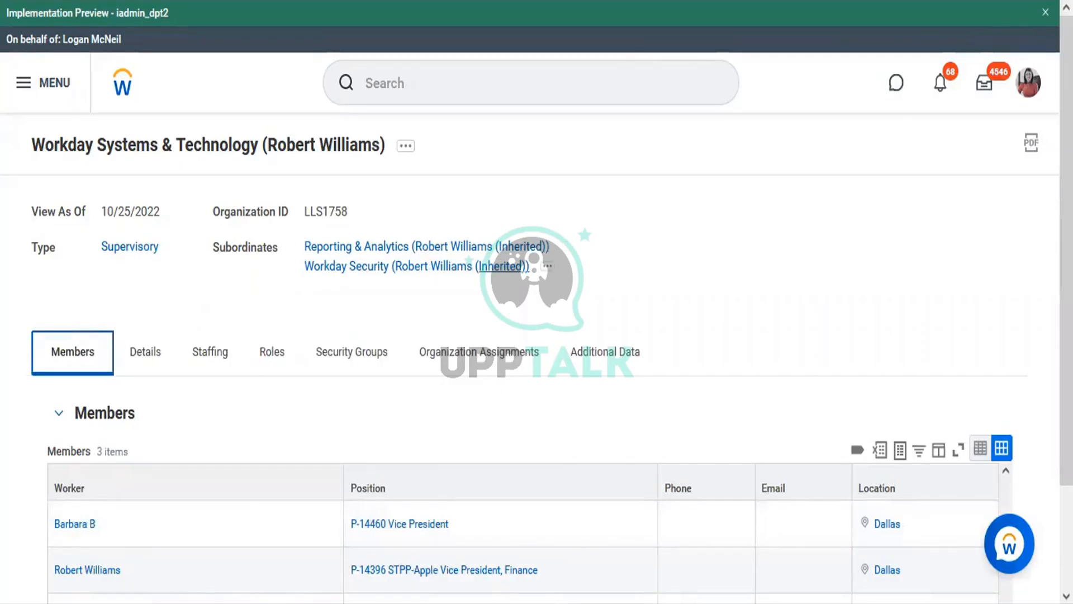
key(alt+Tab)
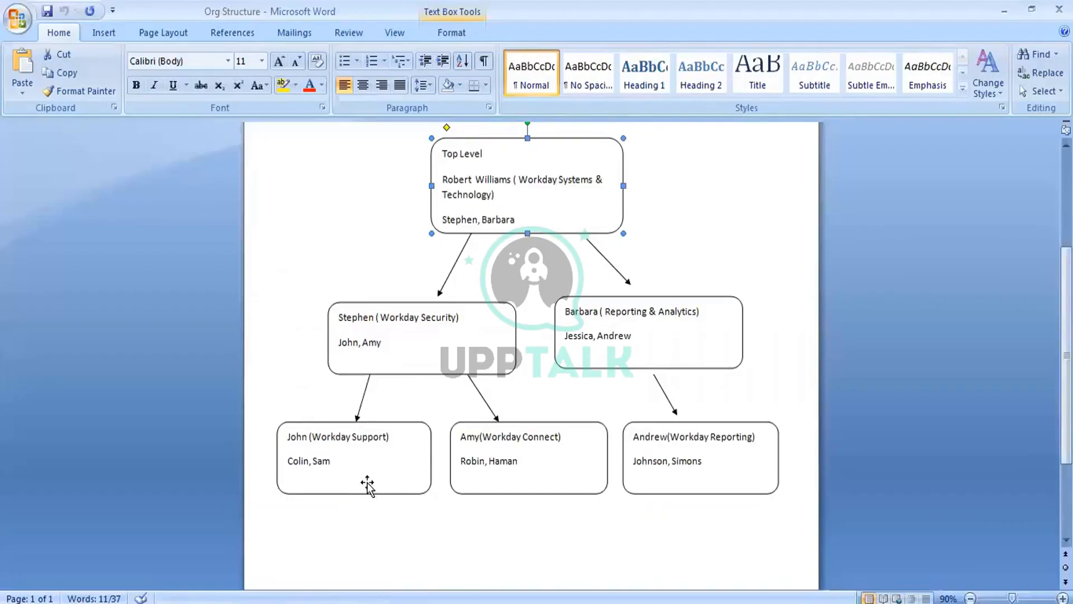
key(alt+Tab)
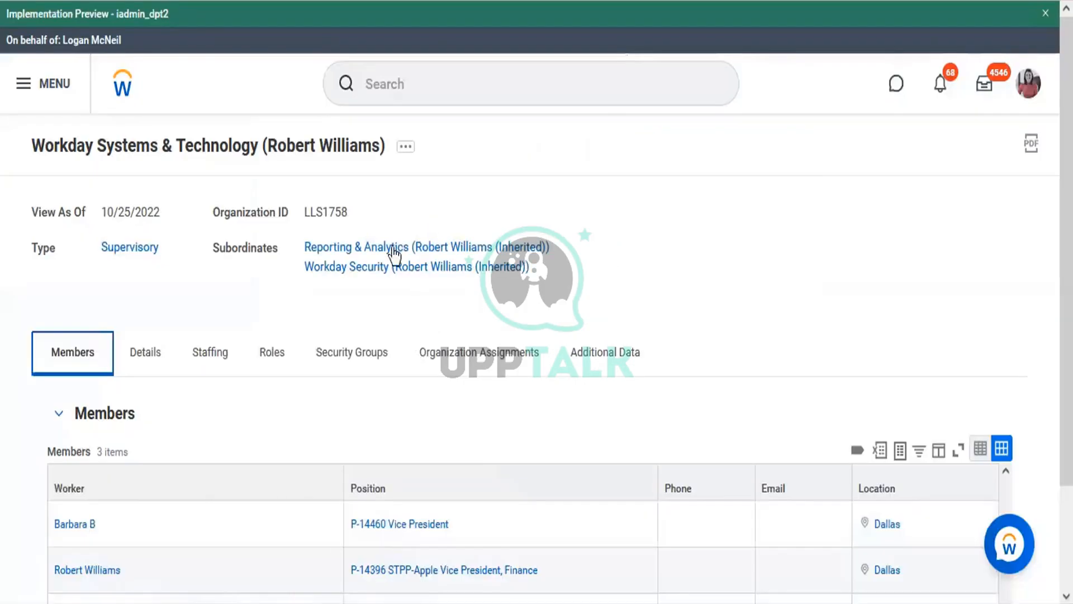
Open the Workday Security organization and launch Assign Roles from its related actions menu
click(377, 269)
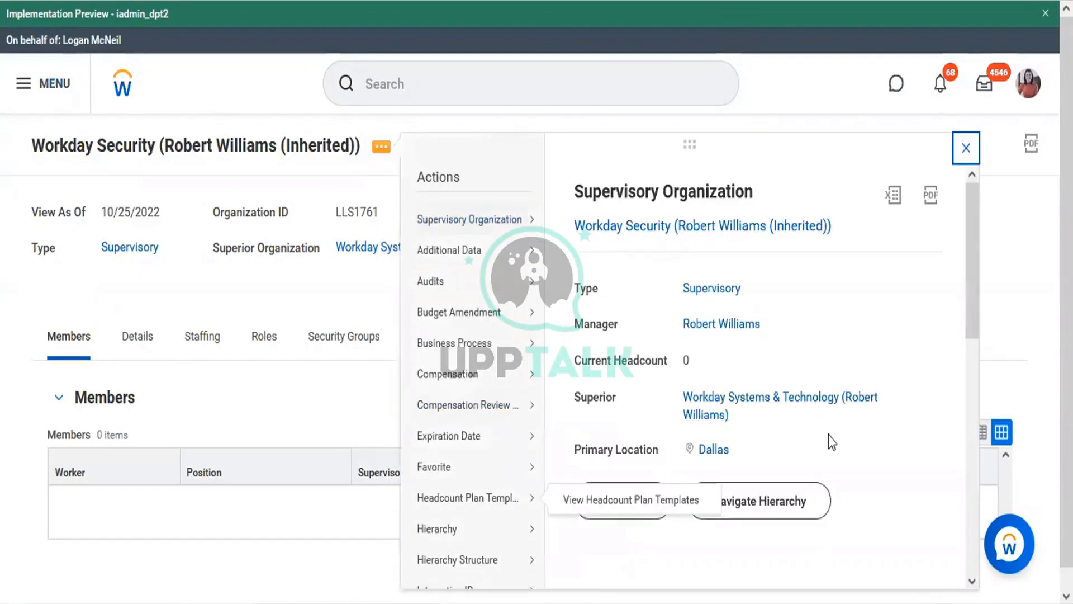
drag(973, 269, 961, 471)
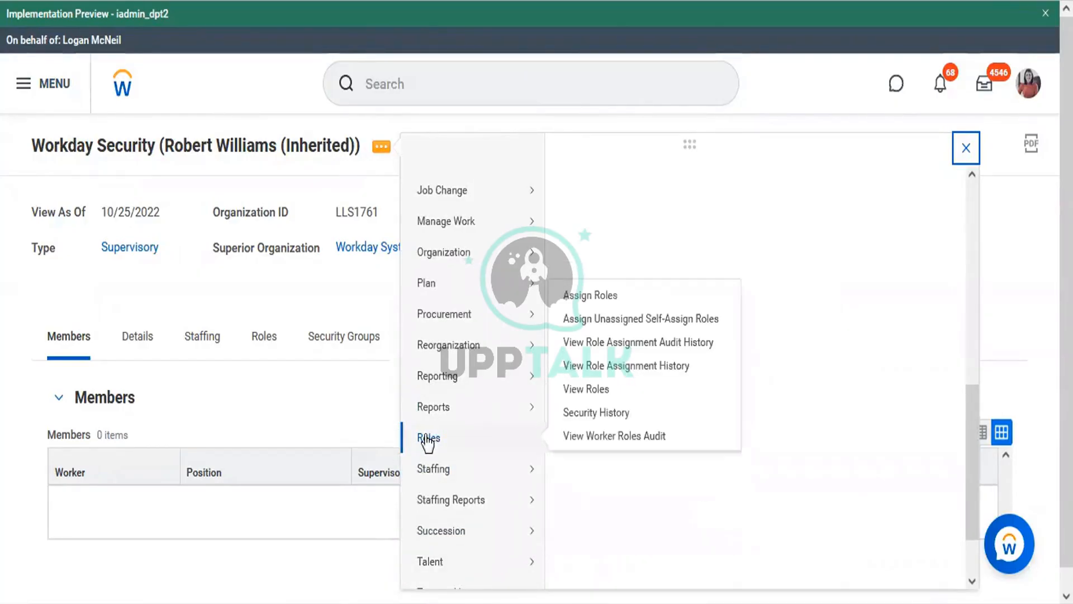
mouse_move(508, 442)
click(585, 297)
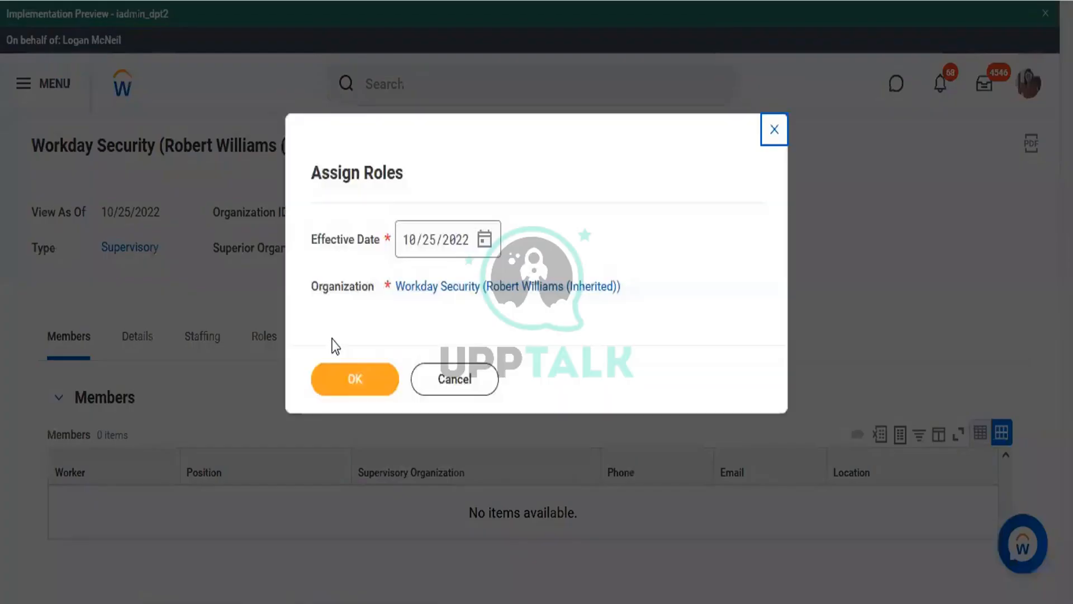
Confirm the effective date, then search 'manager' and choose the plain Manager role
click(354, 386)
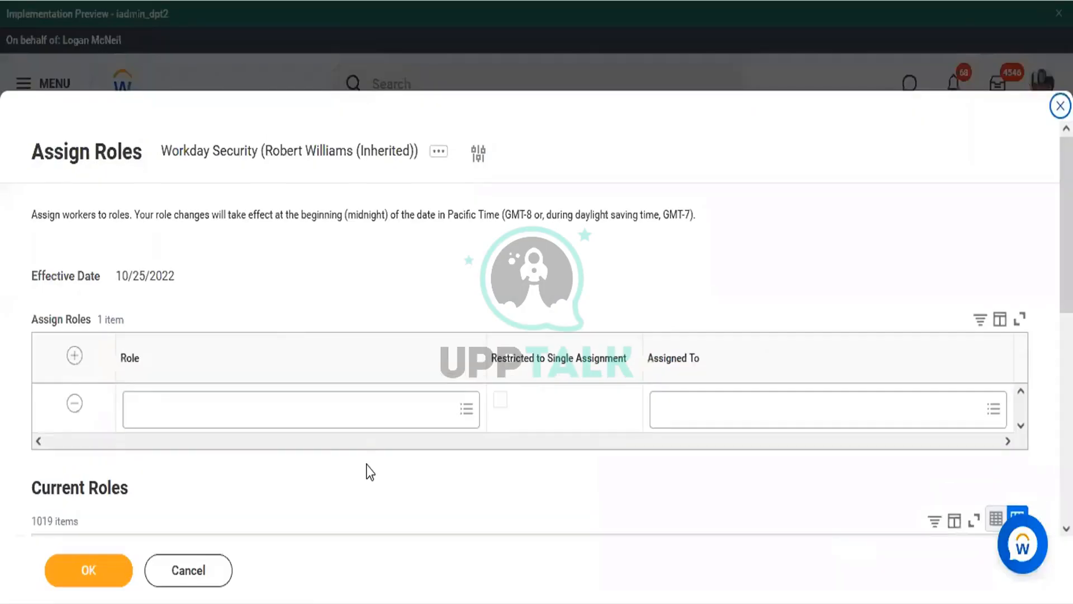
click(268, 417)
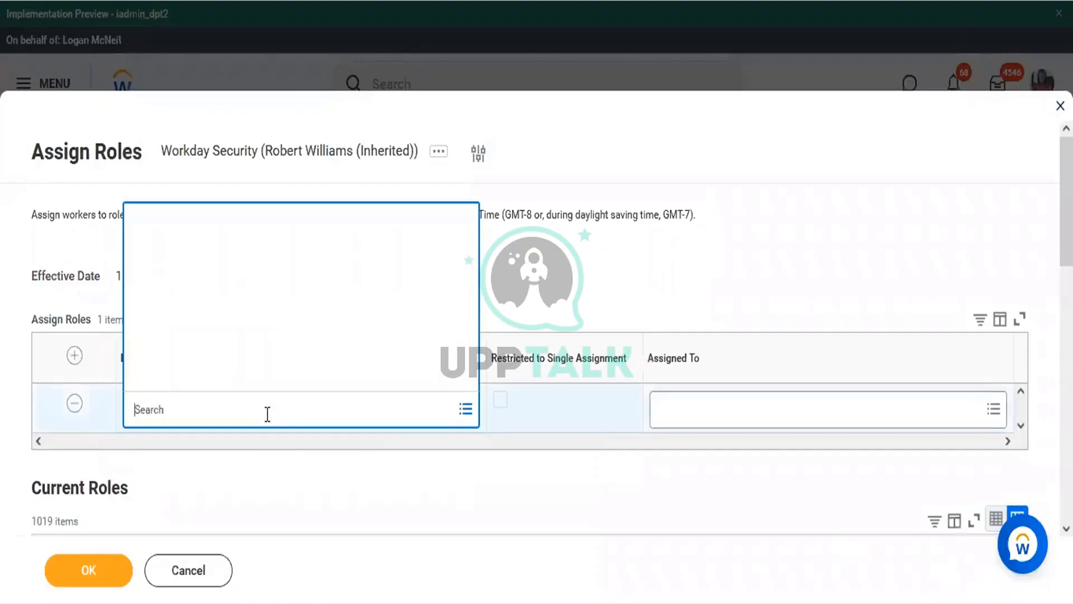
text(manager)
key(Return)
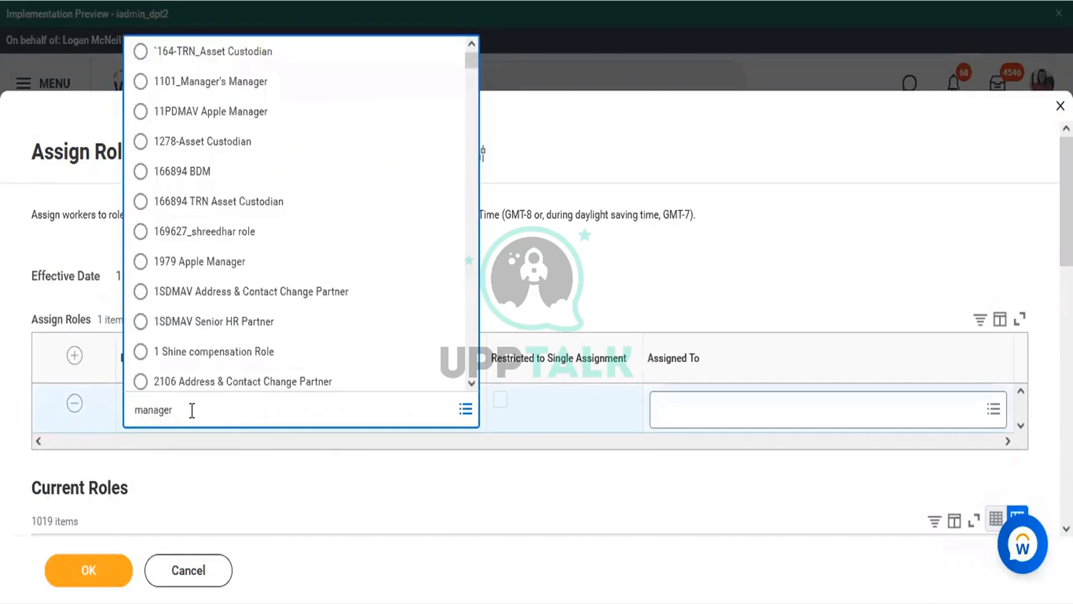
key(Return)
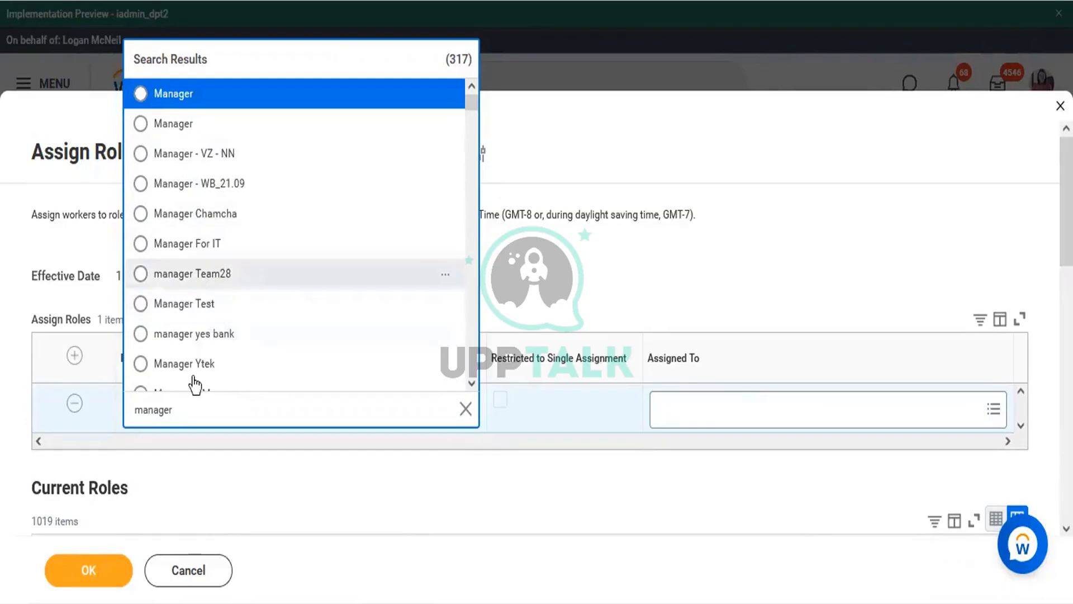
click(169, 125)
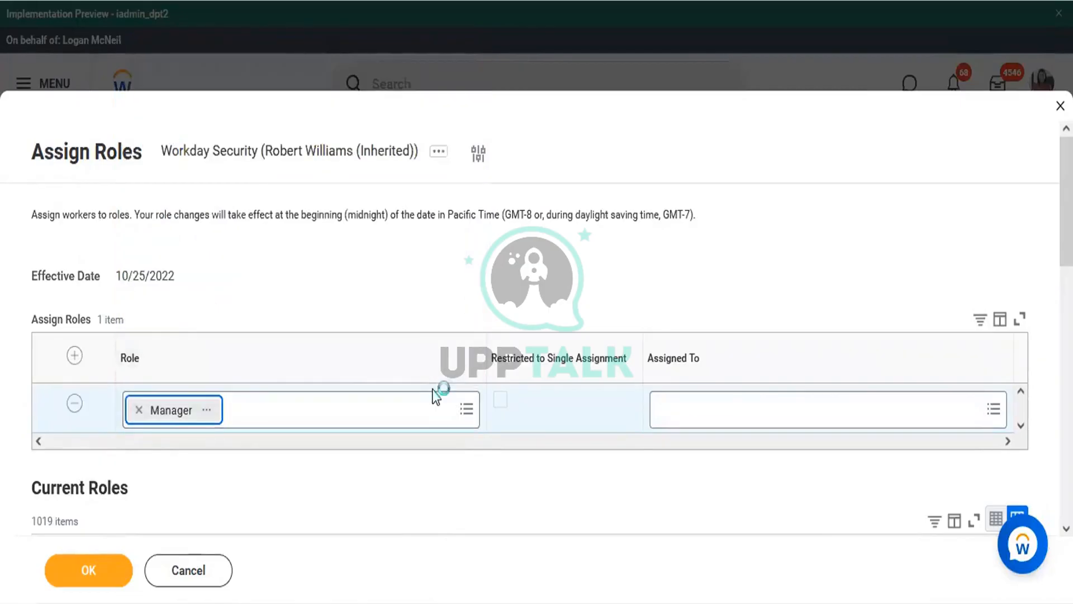
Assign the Vice President in position P-14461 as Workday Security's Manager and submit
click(709, 419)
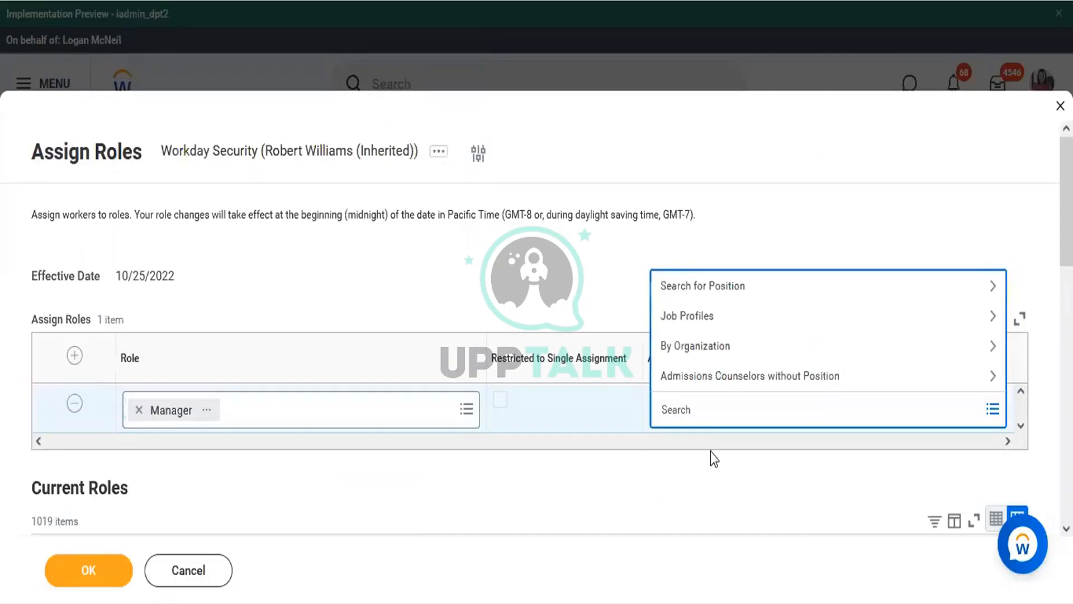
text(St)
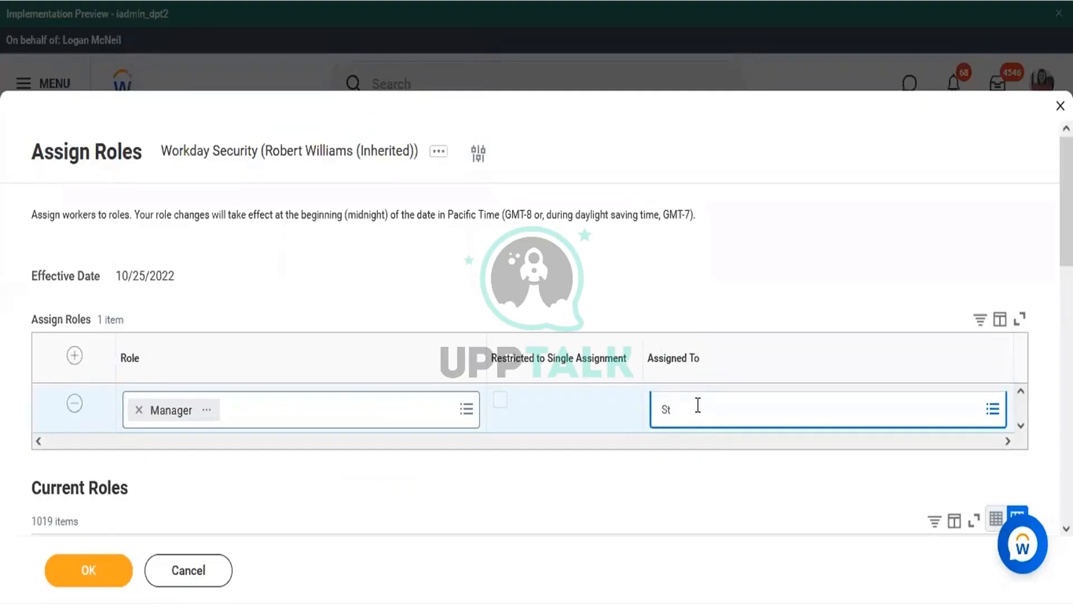
key(Return)
text(ephe)
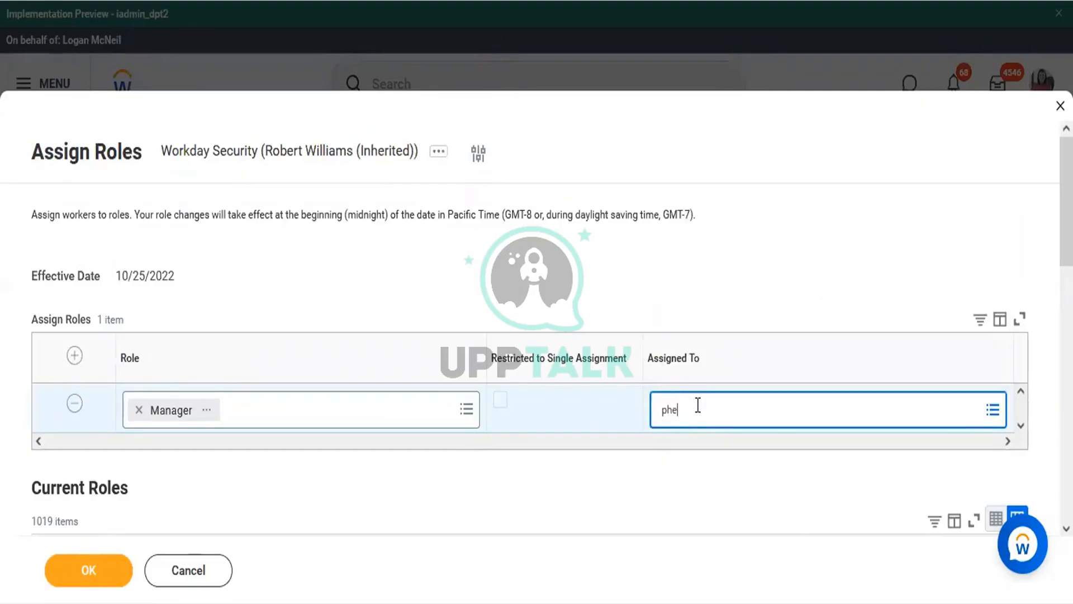
key(BackSpace)
text(Ste)
key(Return)
text(p)
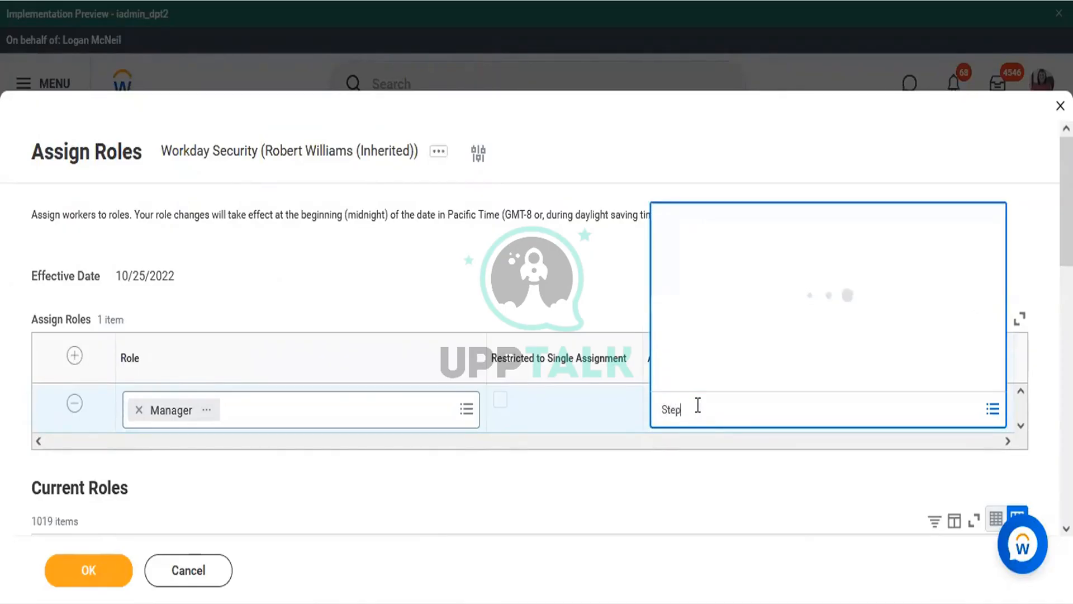
text(hen)
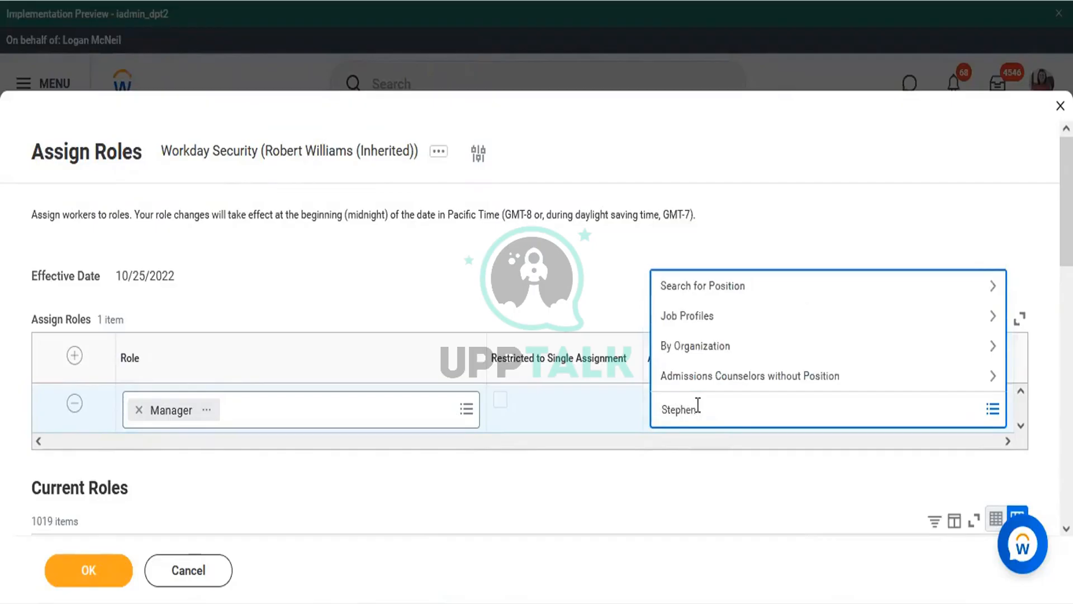
text( R)
key(Return)
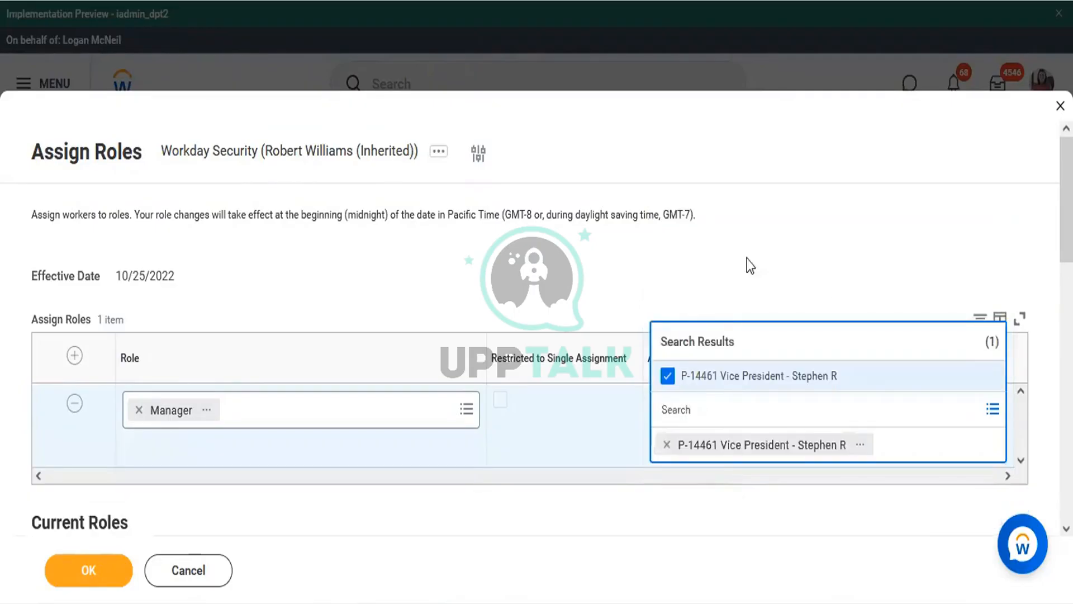
click(662, 249)
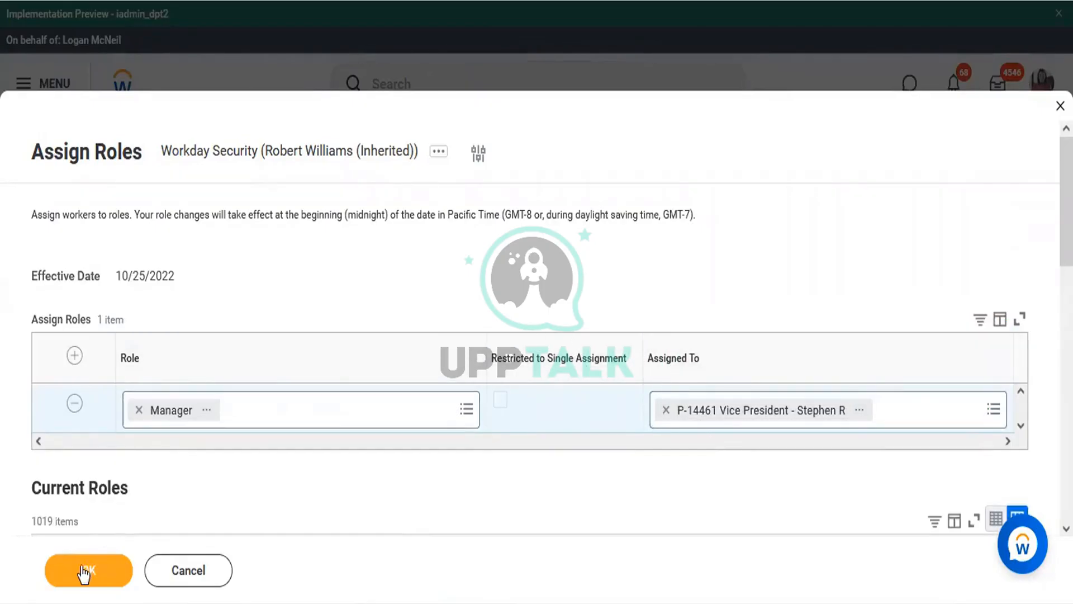
click(84, 571)
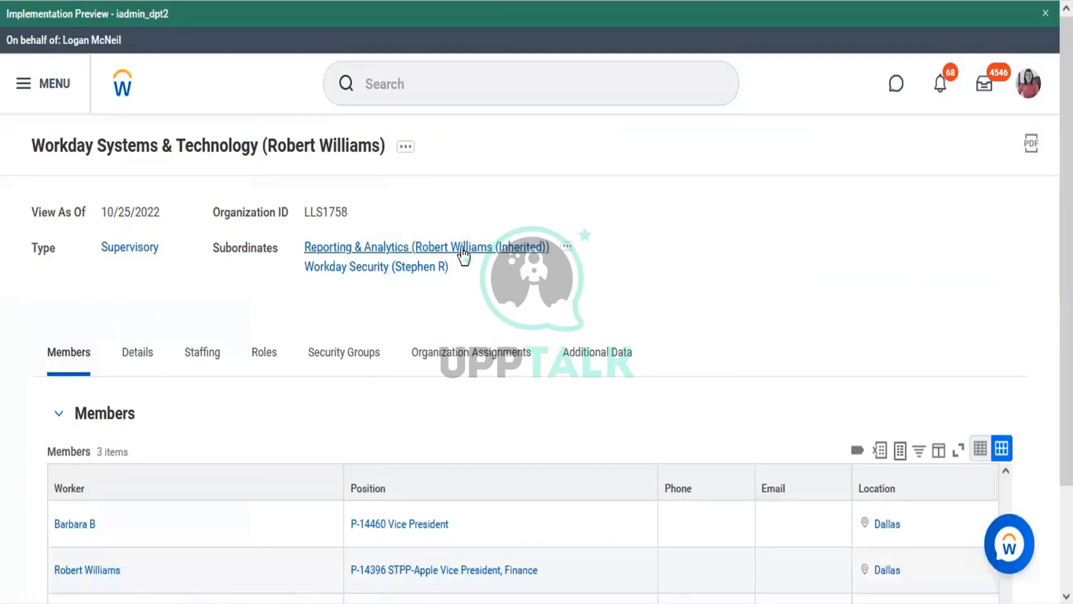
click(465, 250)
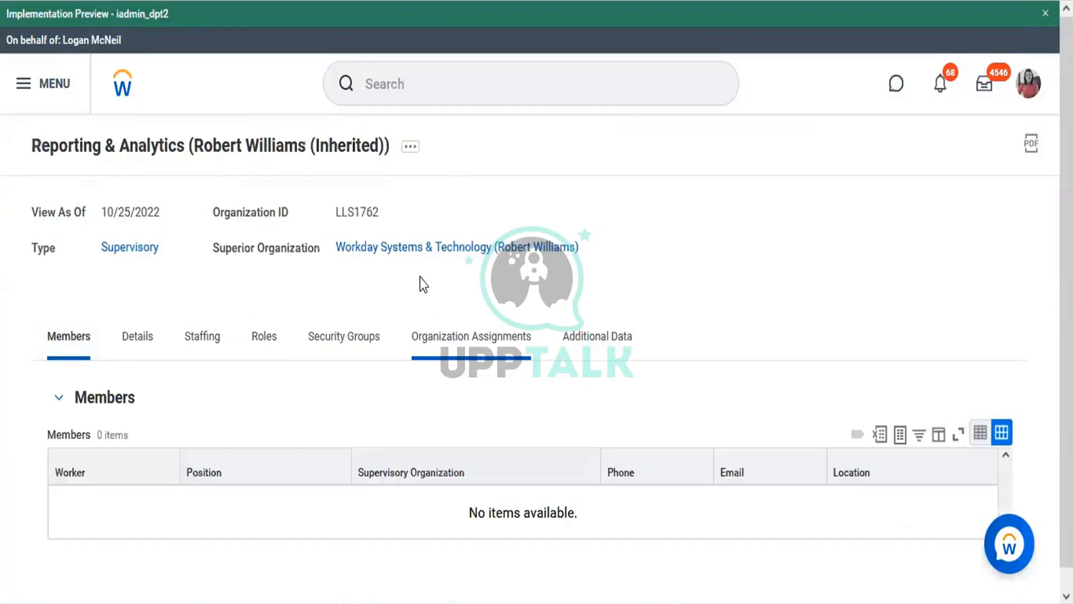
Launch Assign Roles from the Reporting & Analytics organization's related actions menu
click(411, 157)
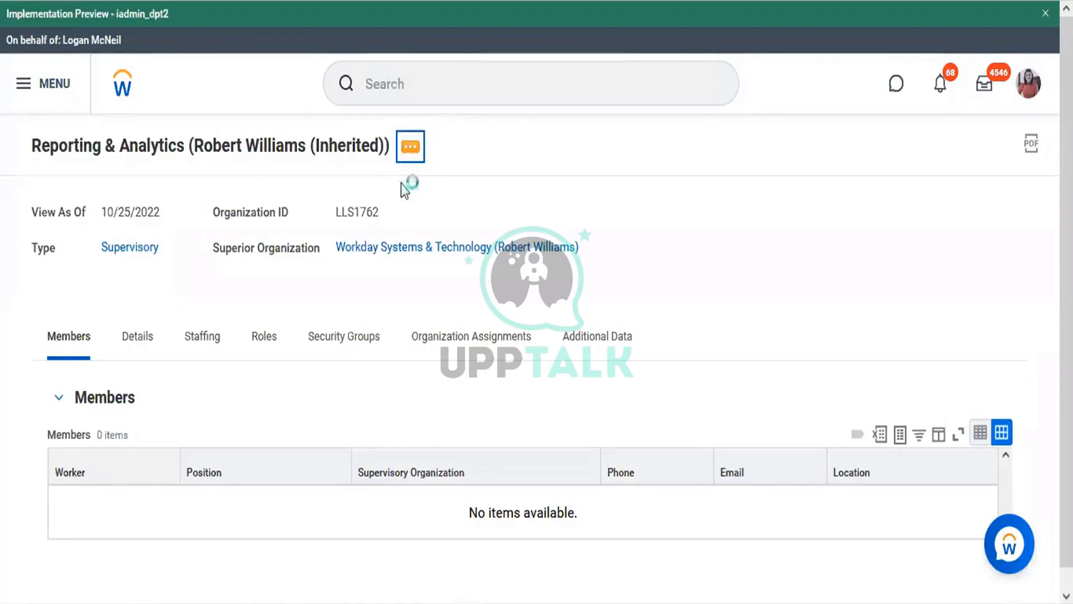
click(410, 150)
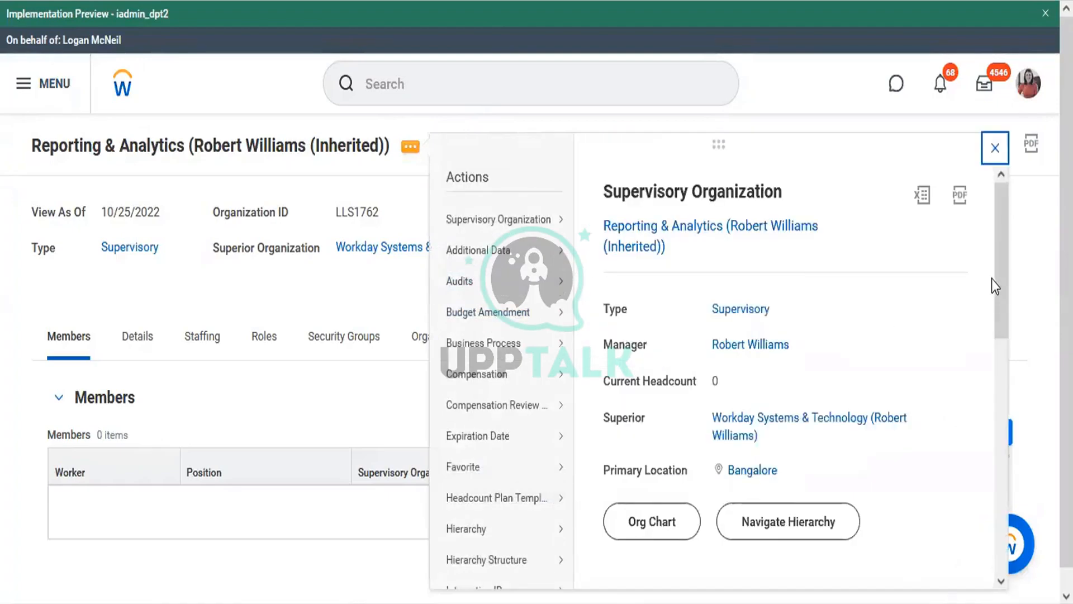
drag(1000, 275, 975, 492)
mouse_move(472, 433)
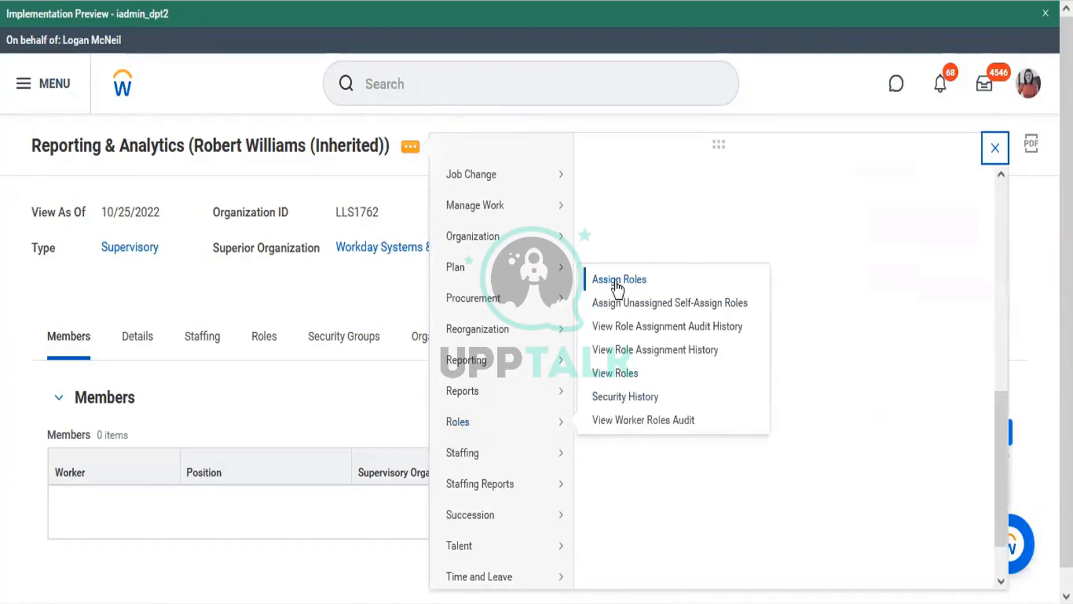
click(617, 288)
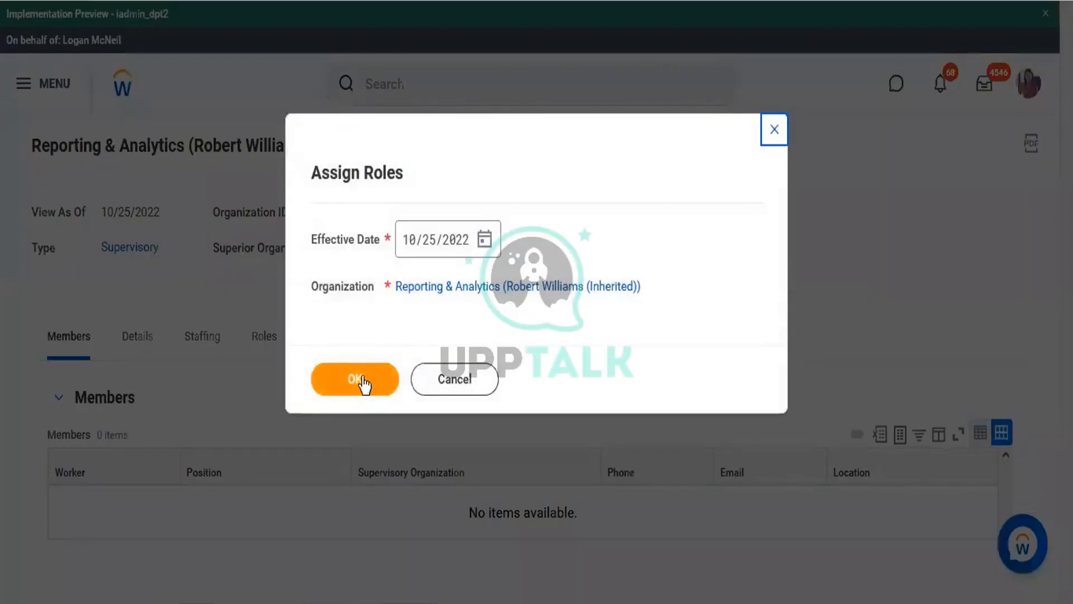
Confirm the effective date and choose Manager as the Reporting & Analytics role
click(362, 381)
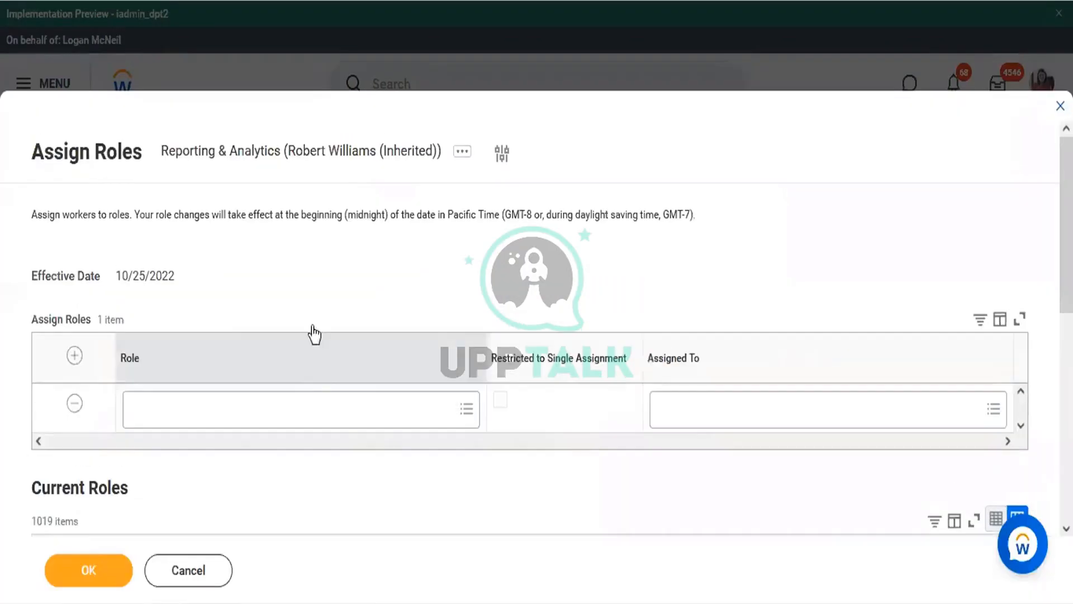
click(181, 413)
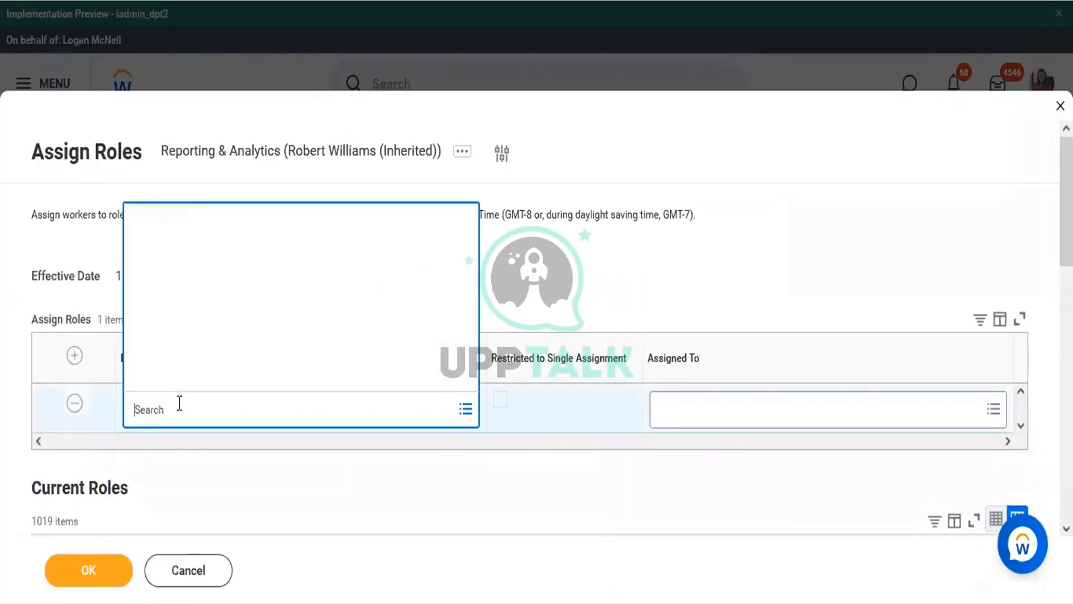
text(manager)
key(Return)
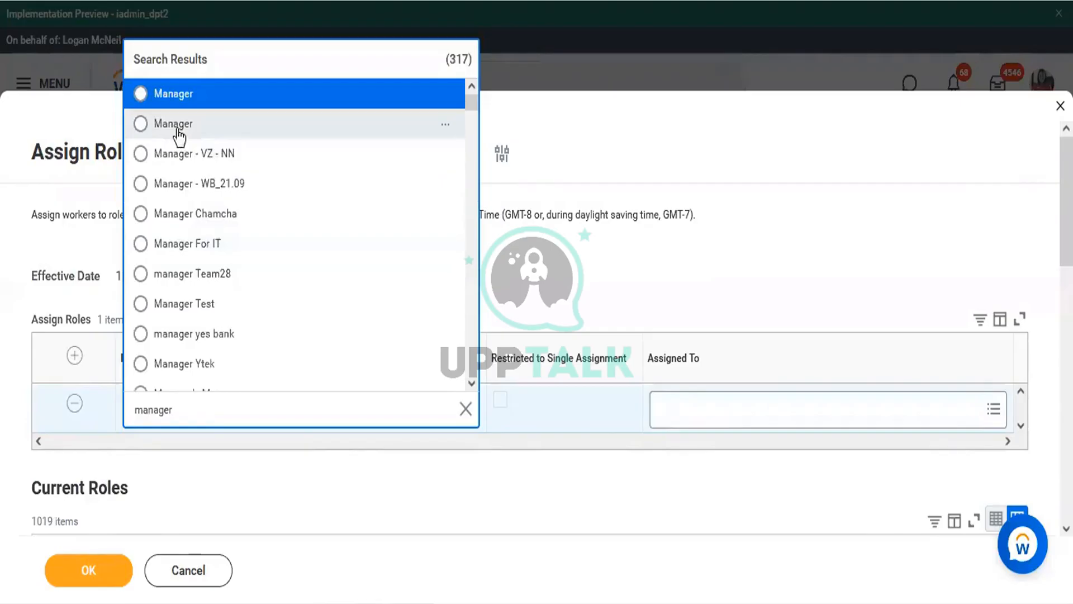
click(177, 130)
click(659, 408)
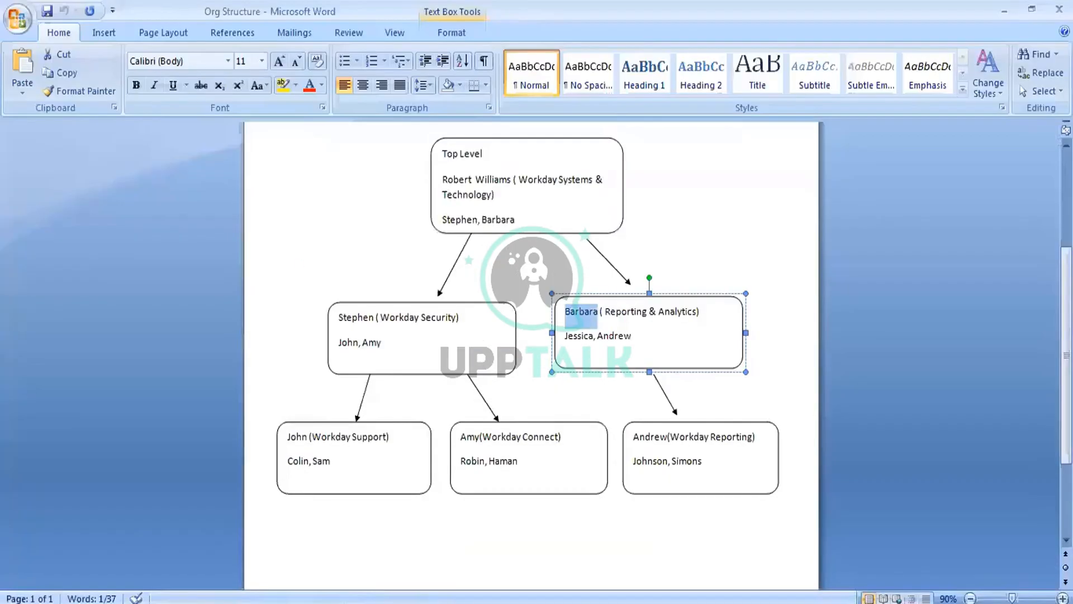
Review the Workday Security and Reporting & Analytics boxes in the org chart, then return to Workday
click(399, 345)
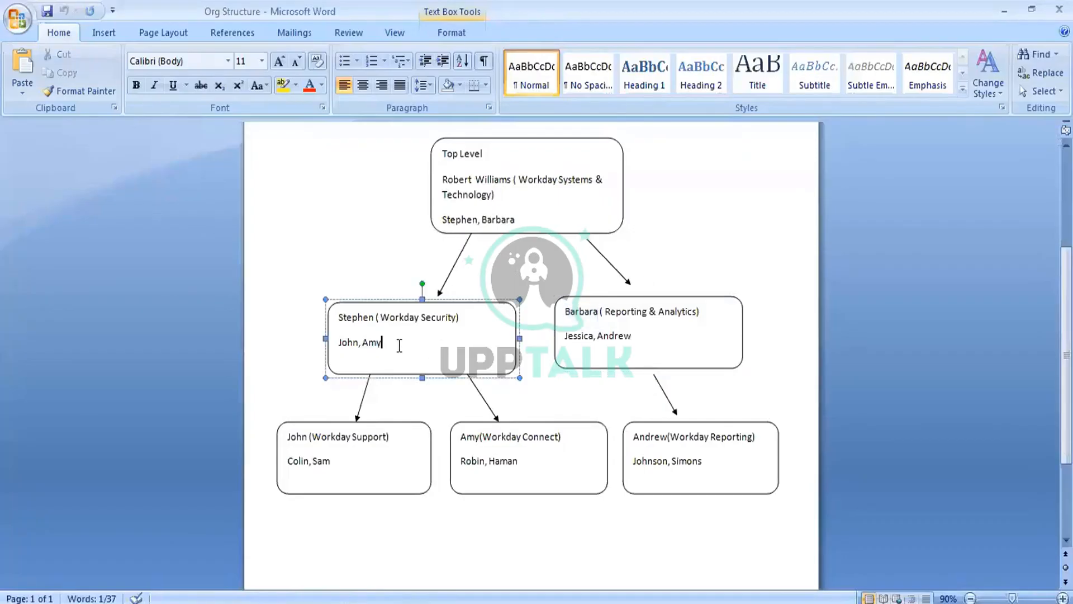
click(667, 337)
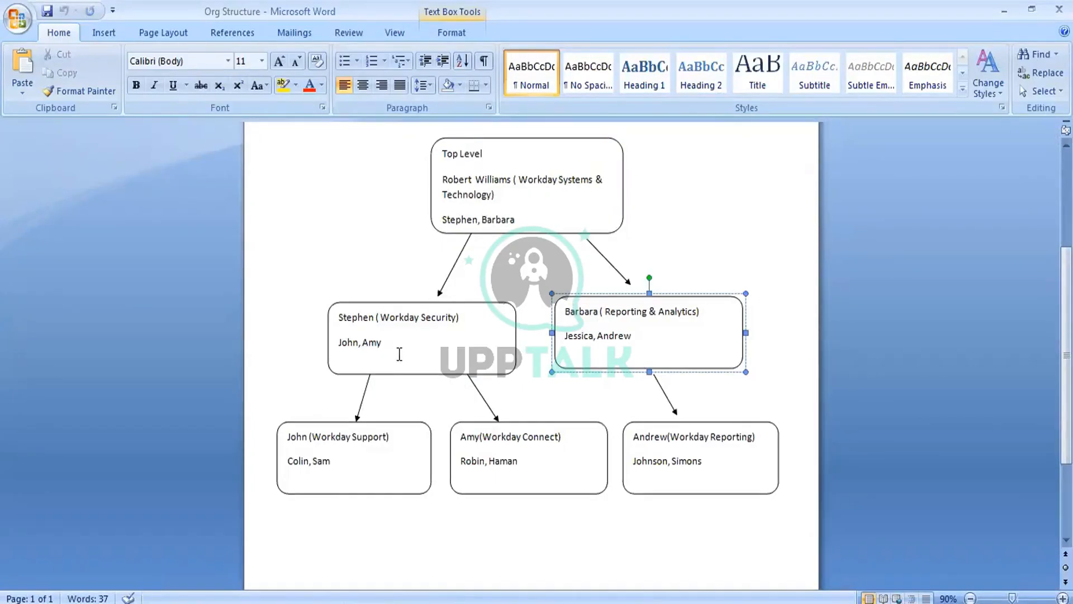
click(399, 354)
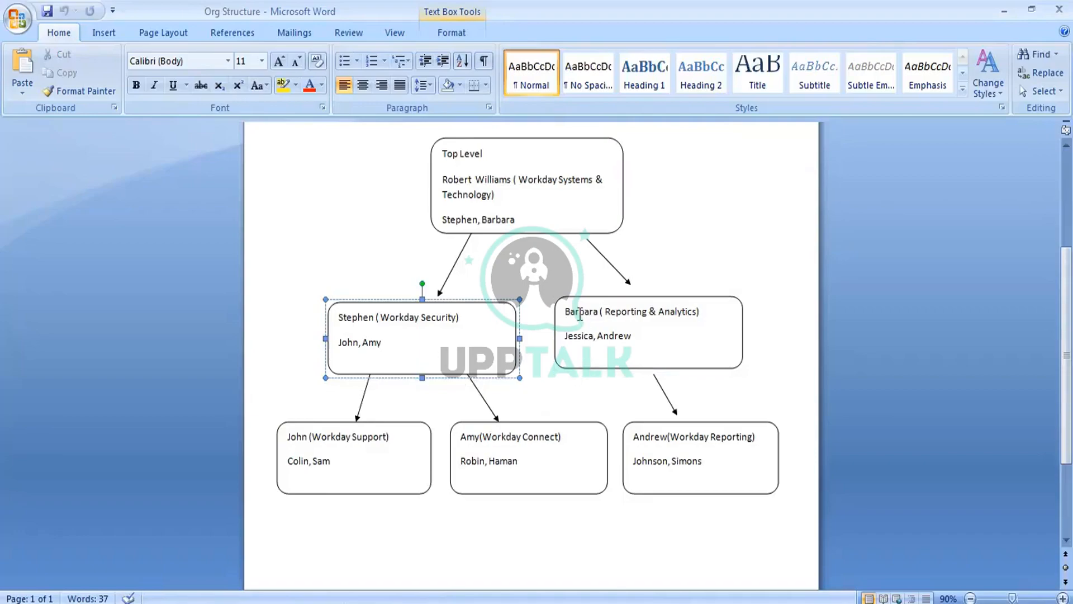
click(580, 314)
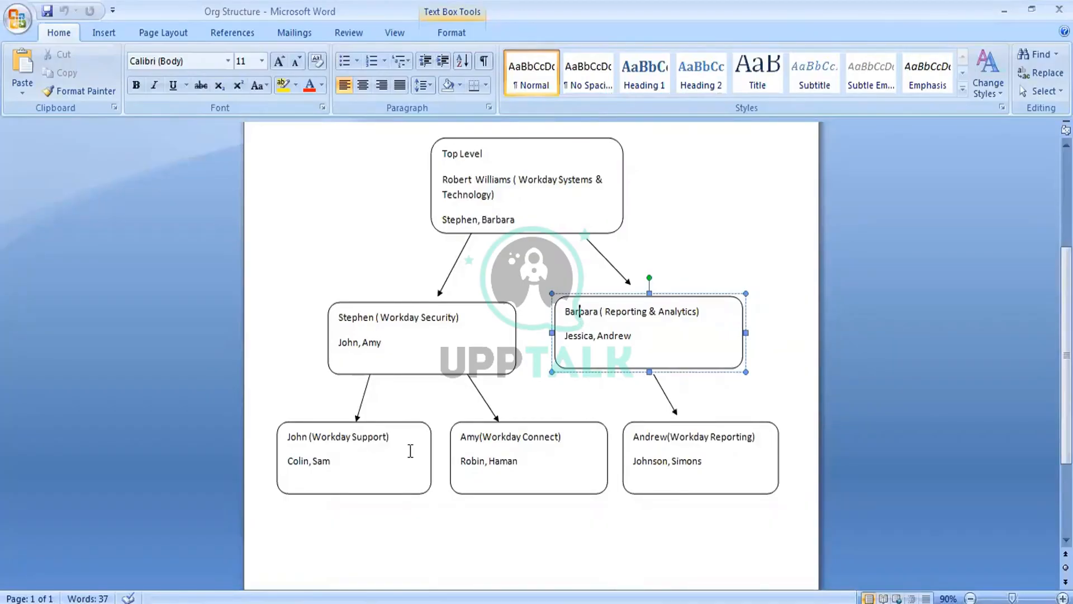
click(414, 603)
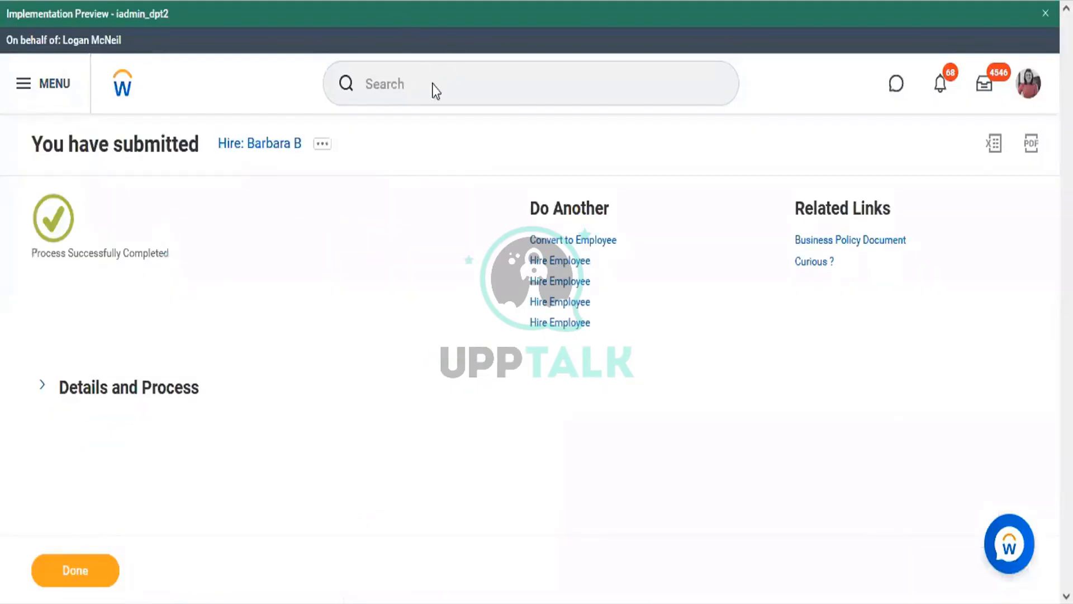
Launch the Create Position task and copy the Reporting & Analytics organization name
click(434, 85)
text(create)
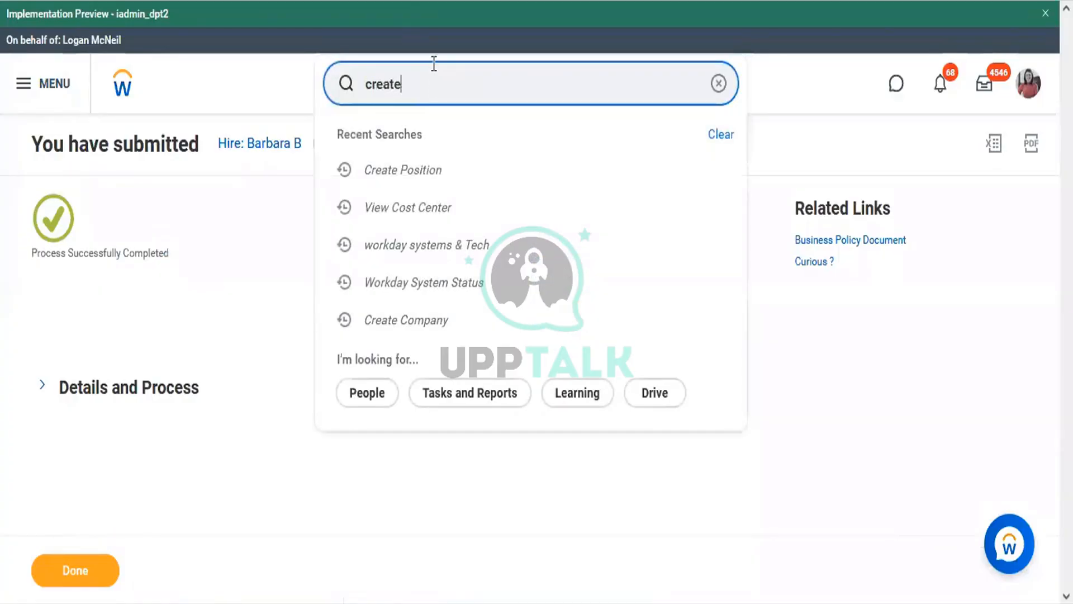
text( position)
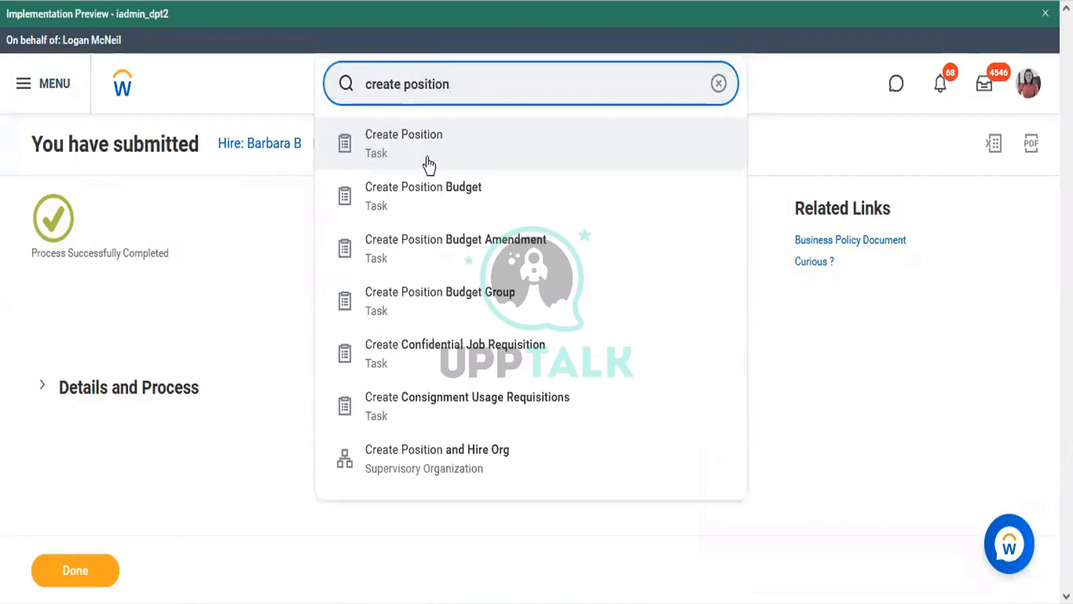
click(418, 147)
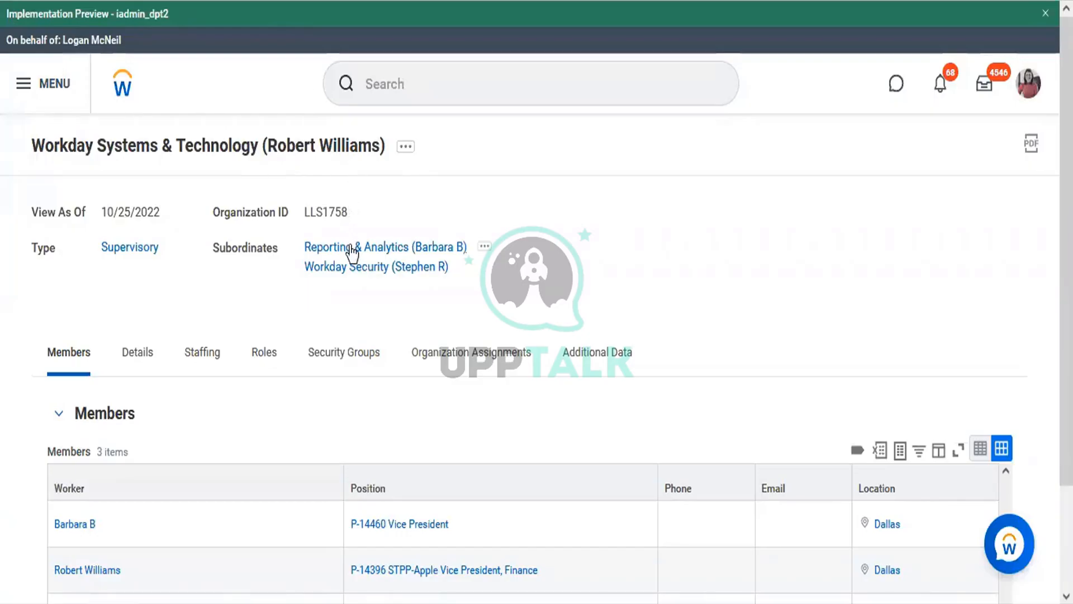
right_click(352, 252)
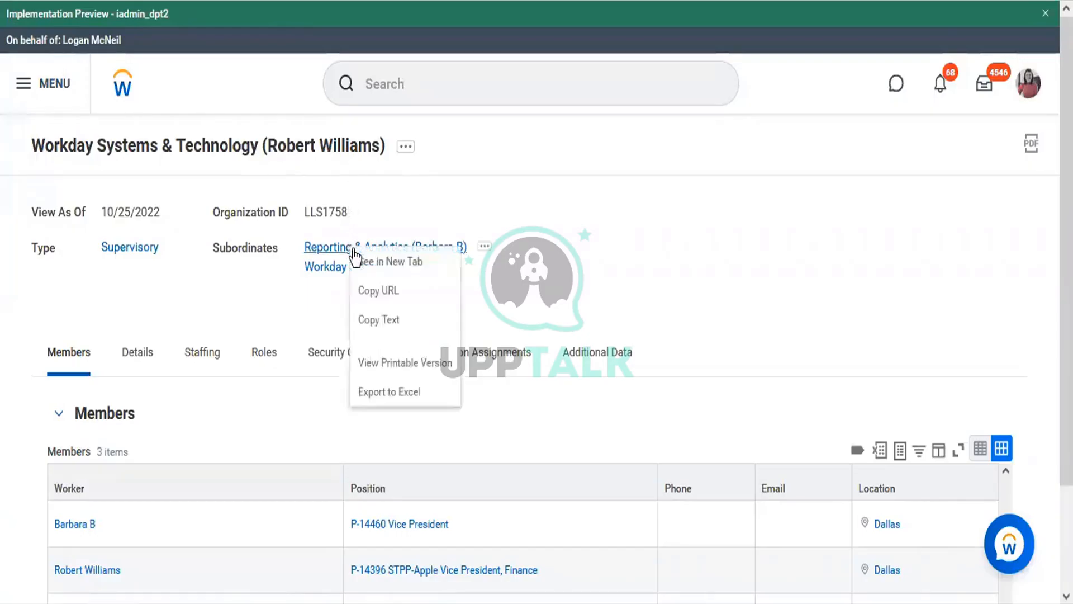
click(380, 321)
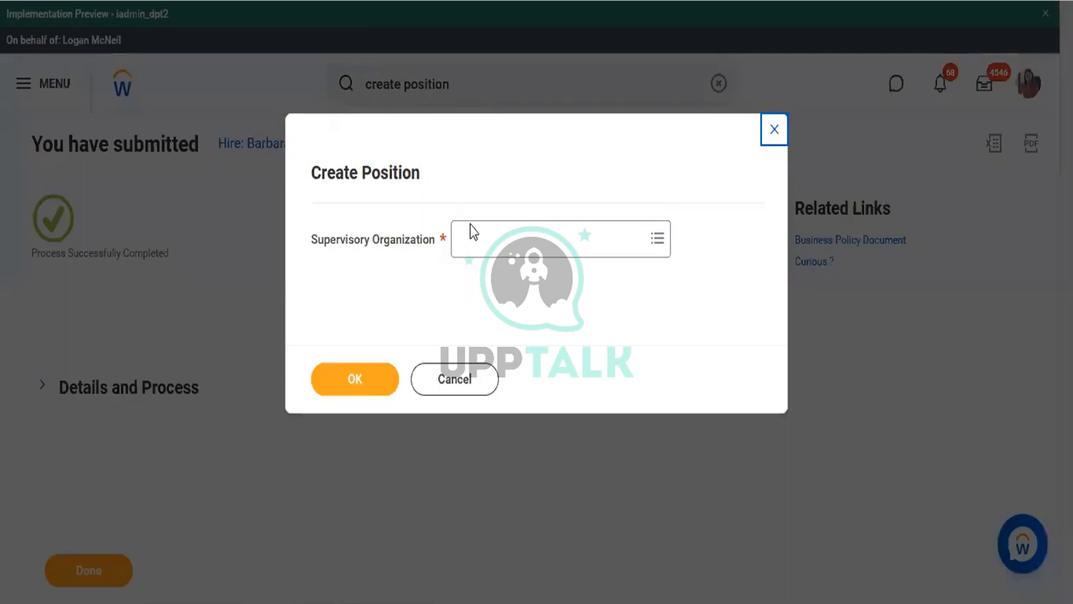
click(490, 249)
Paste Reporting & Analytics as supervisory organization and title the posting 'Senior Security Analyst'
text(Reporting & Analytics (Barbara B))
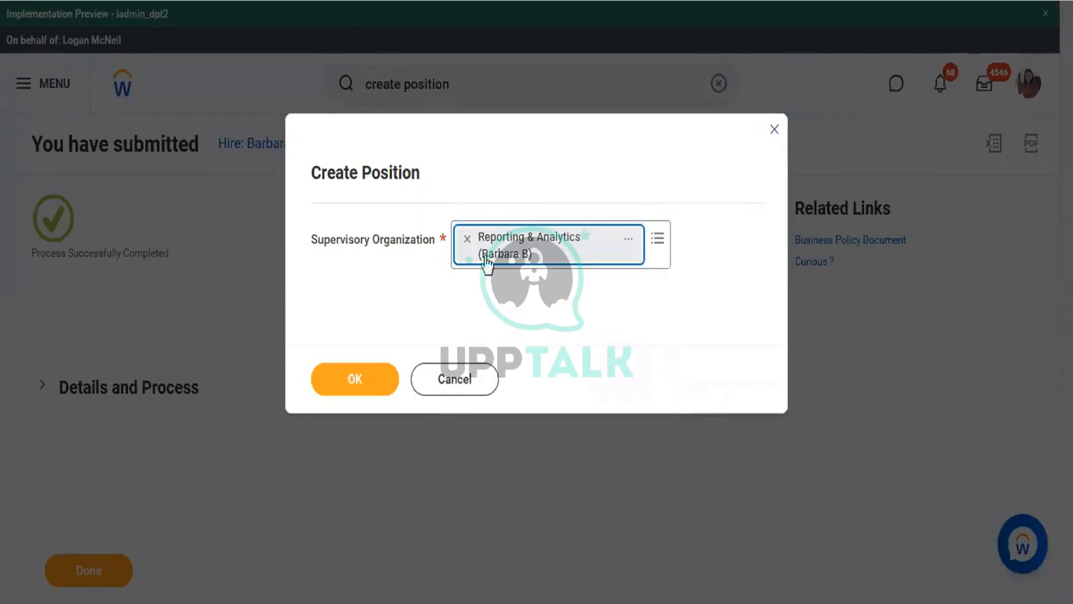
click(381, 381)
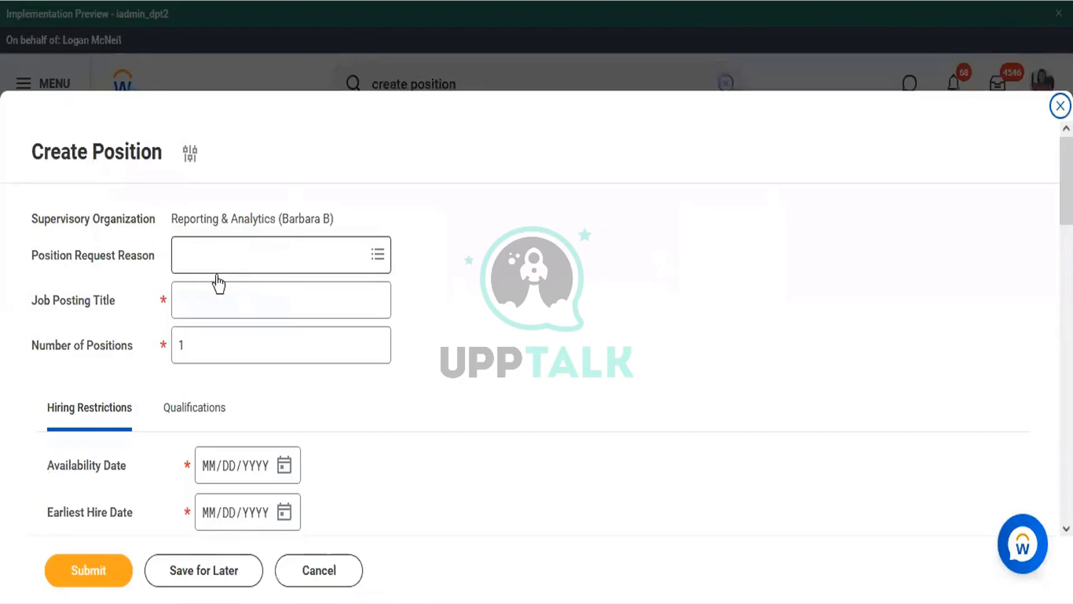
click(203, 306)
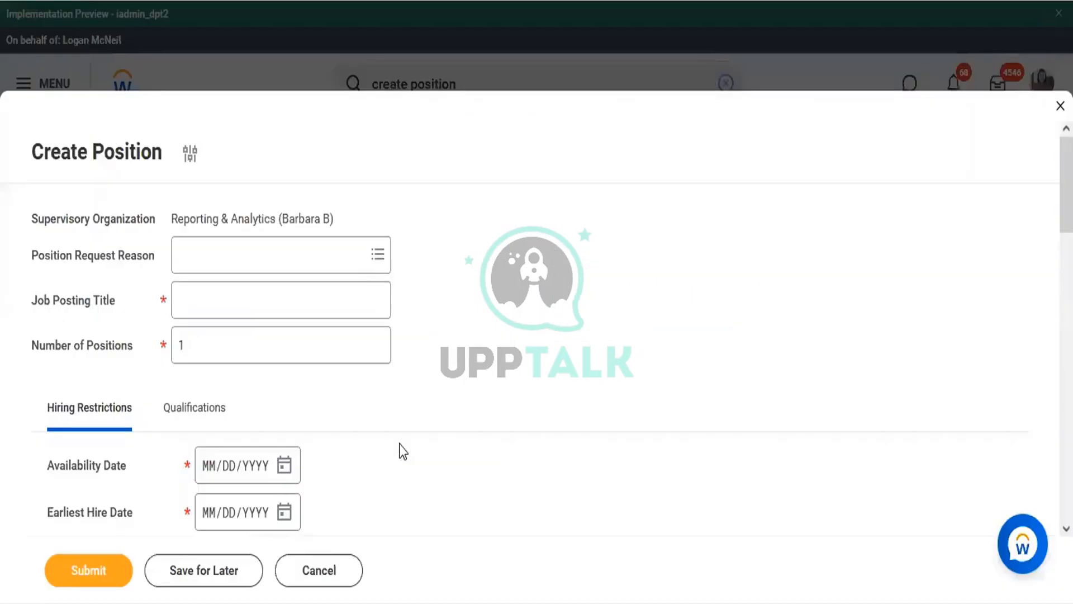
click(337, 283)
text(Sec)
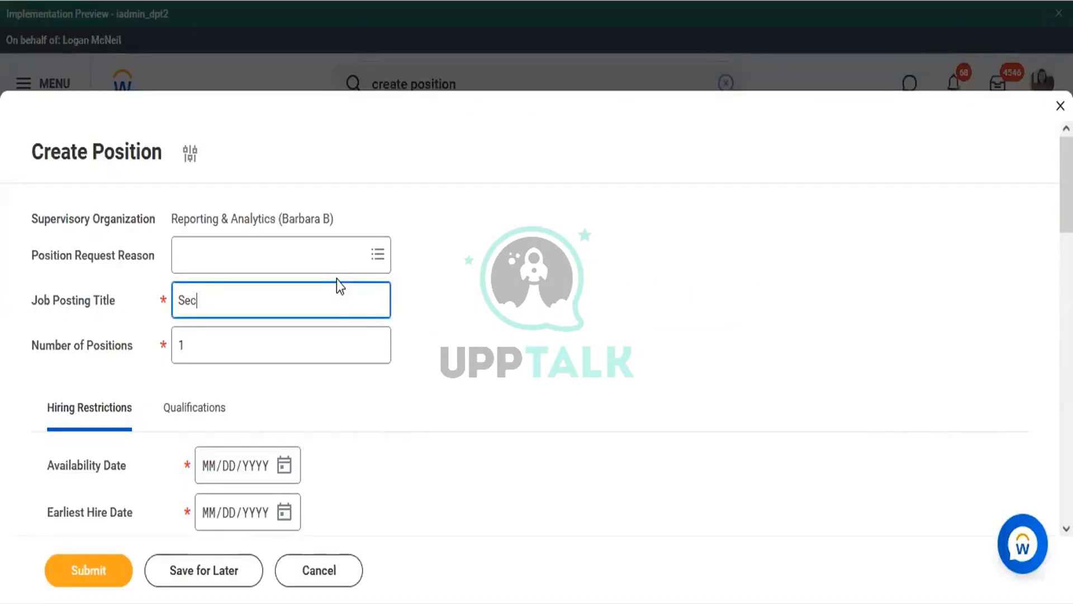
text(urity Ana)
click(178, 302)
text(Senior)
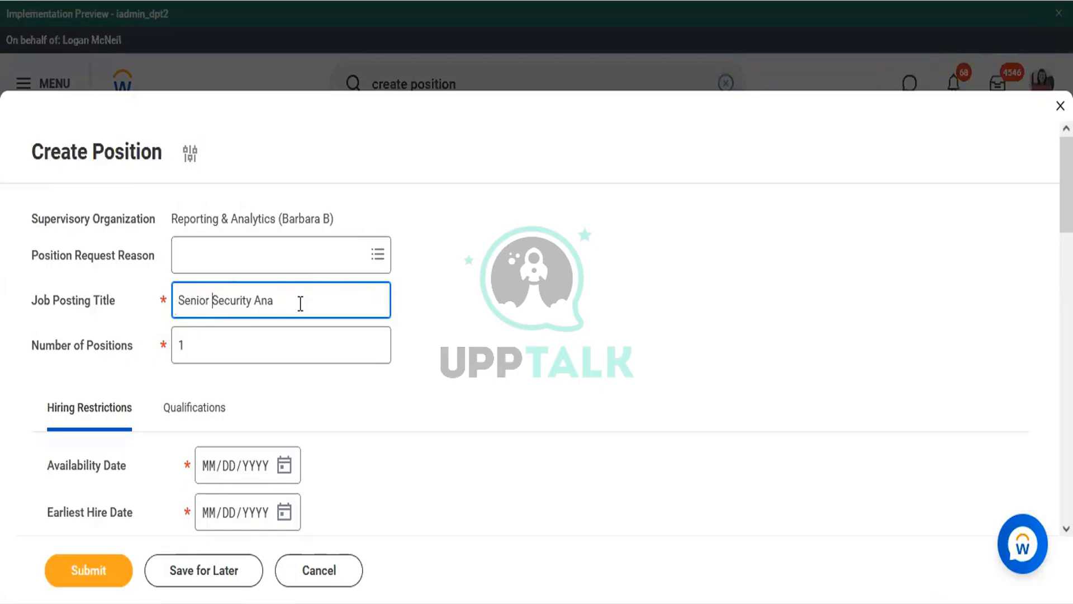
text(yst)
Set 2 positions, availability and earliest hire dates 10/25/2022, no job restrictions, and submit
double_click(207, 351)
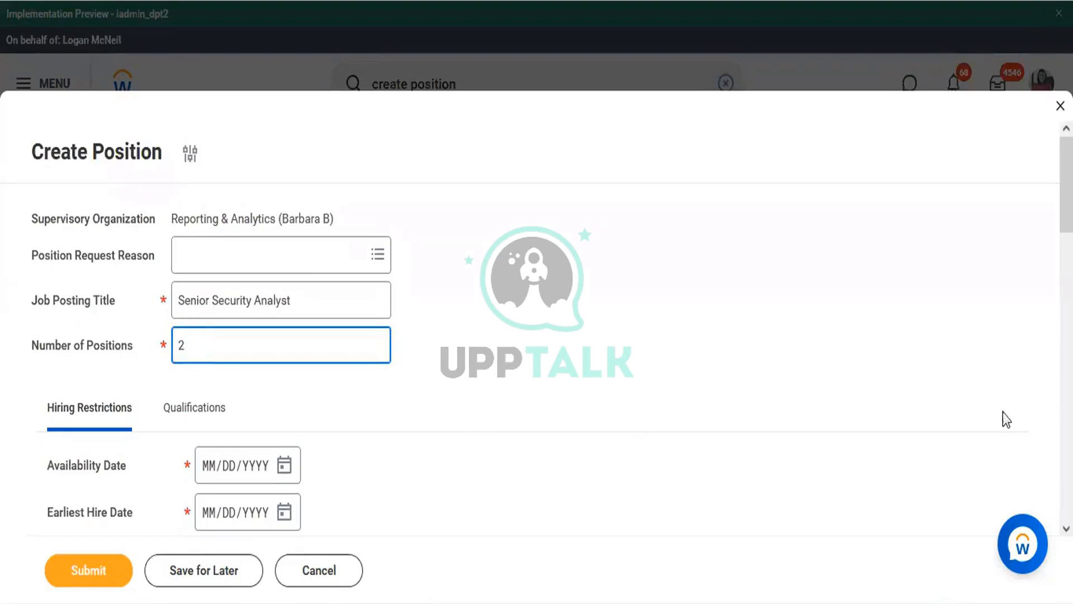
scroll(1030, 154, down, 8)
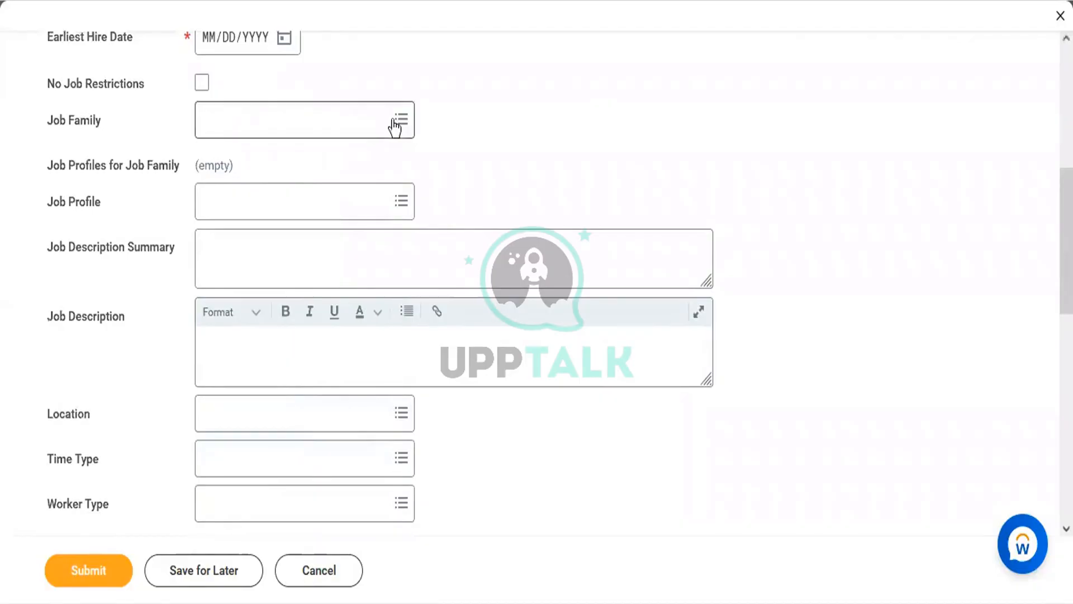
scroll(1015, 128, up, 5)
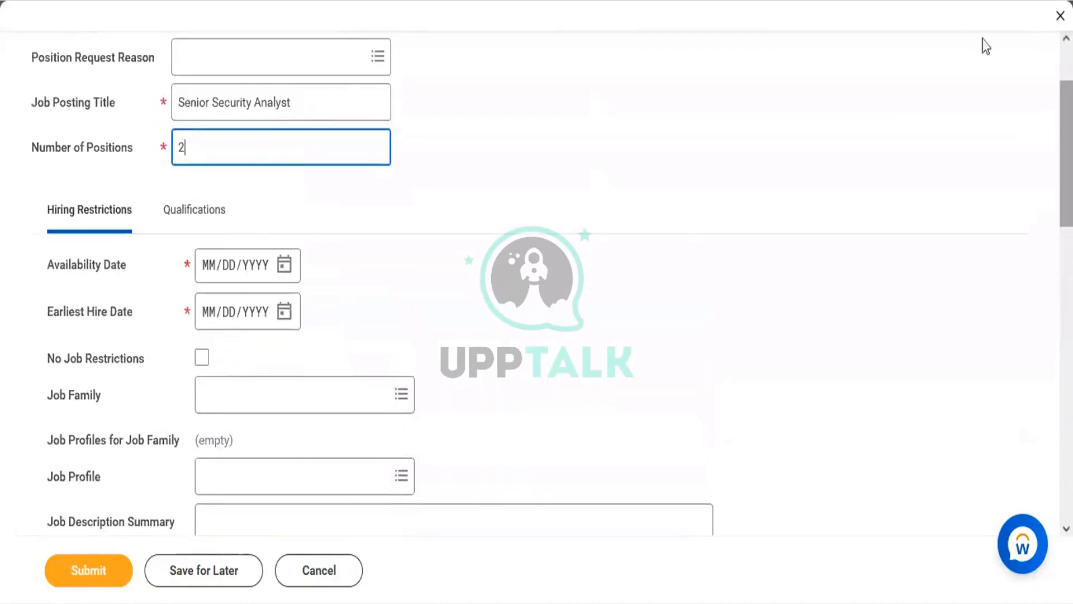
click(284, 267)
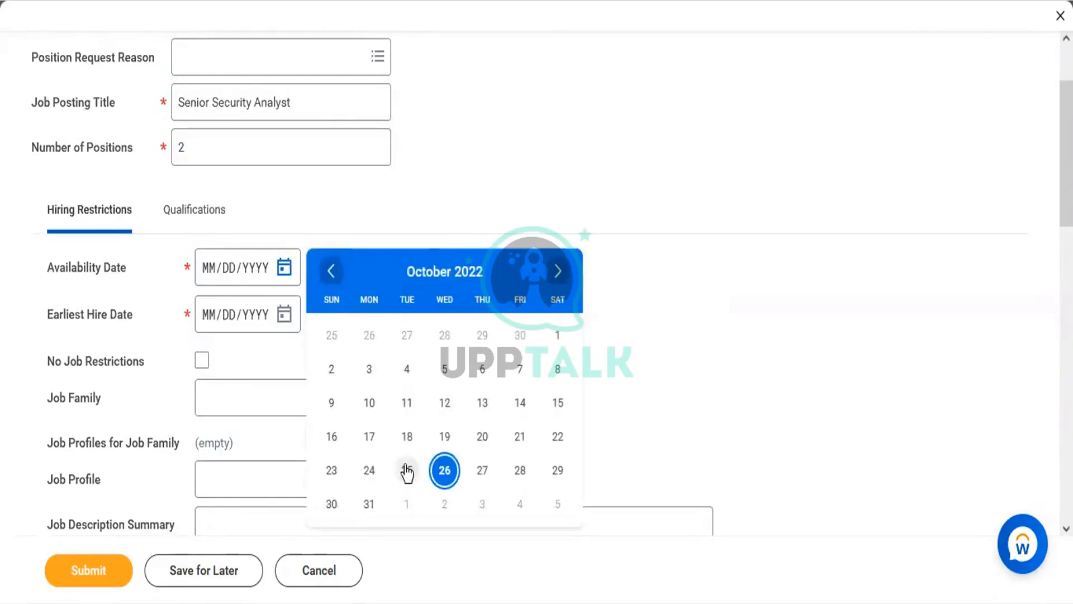
click(407, 470)
click(285, 315)
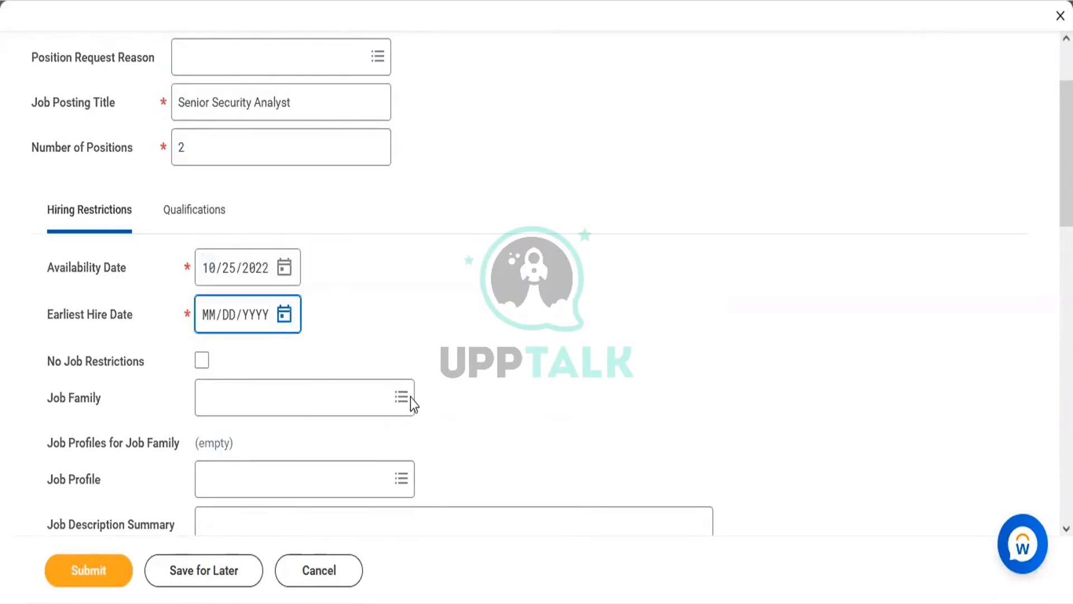
click(407, 517)
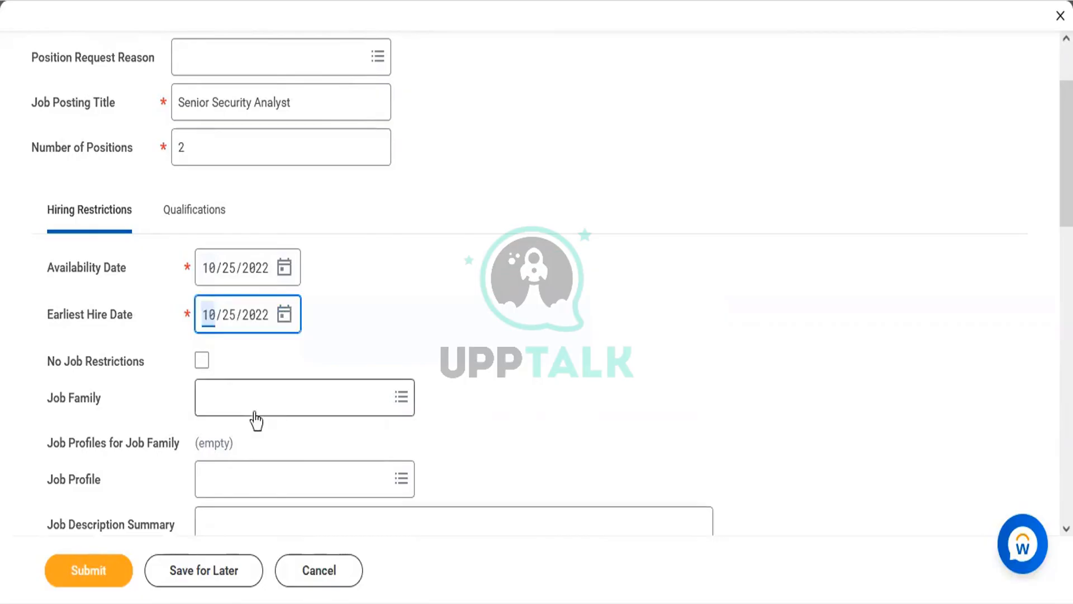
click(203, 362)
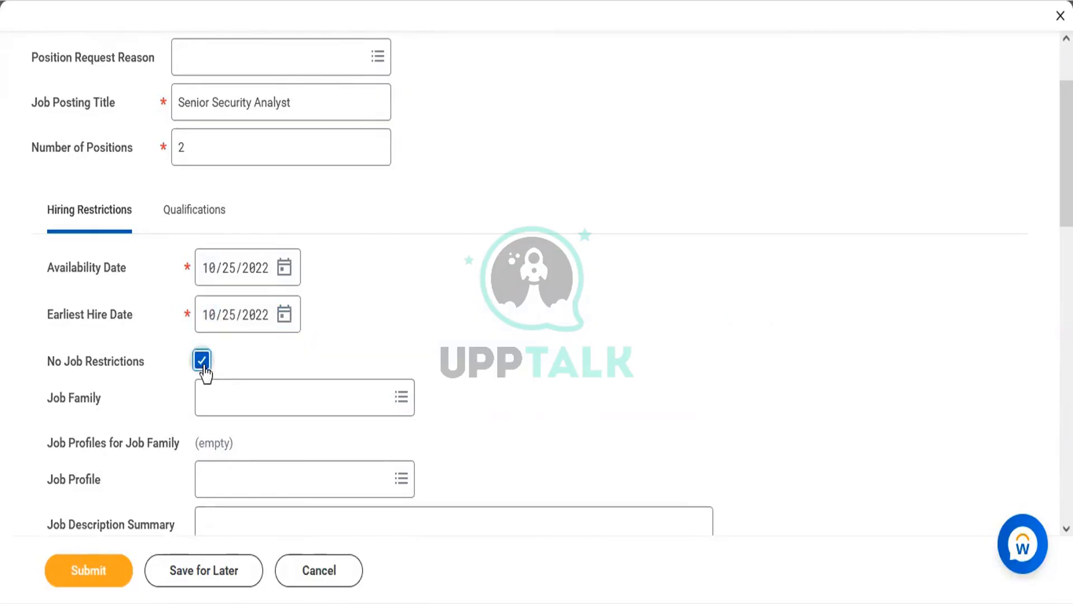
click(104, 570)
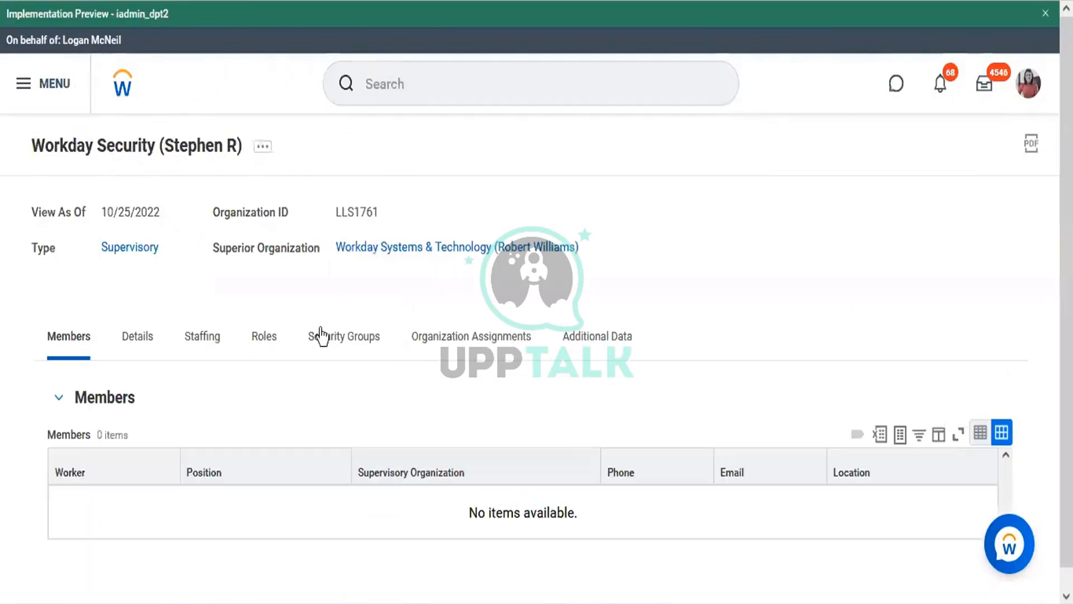
Show Reporting & Analytics staffing, listing unfilled Senior Security Analyst positions P-14465 and P-14464
click(204, 341)
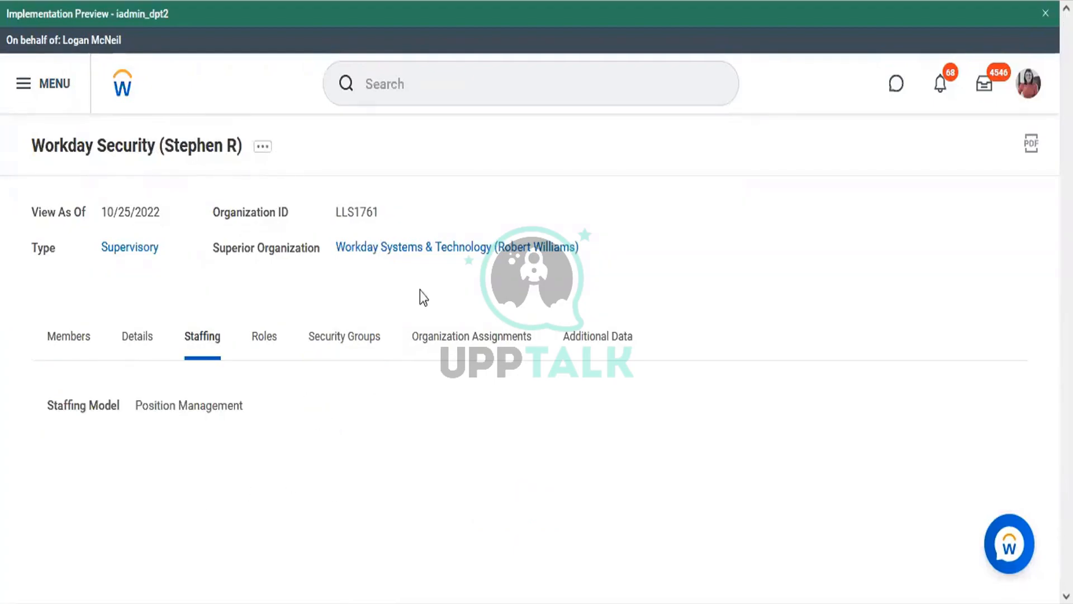
click(451, 248)
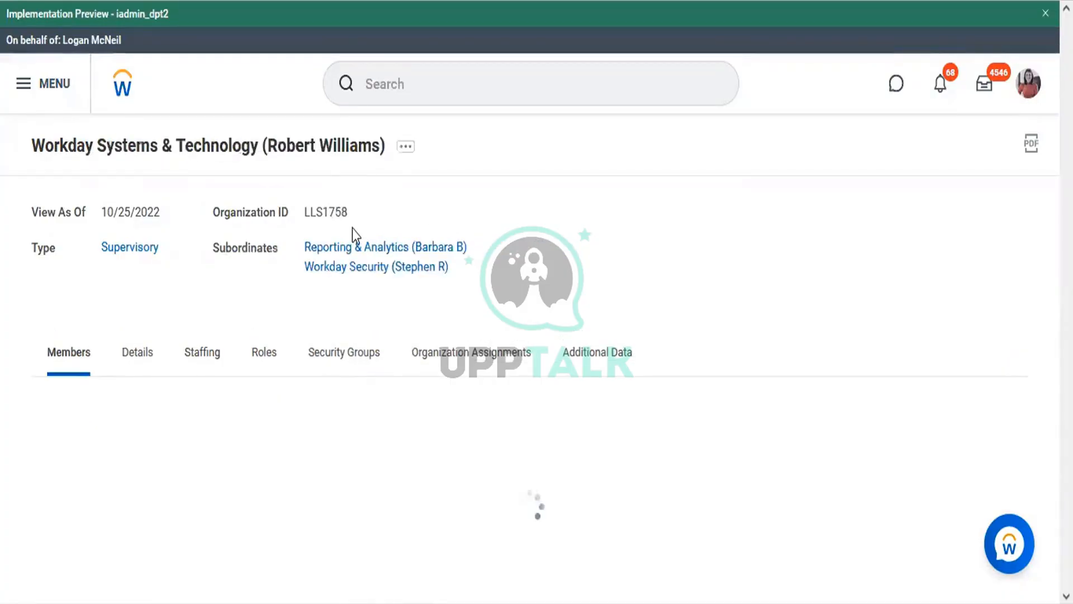
click(363, 246)
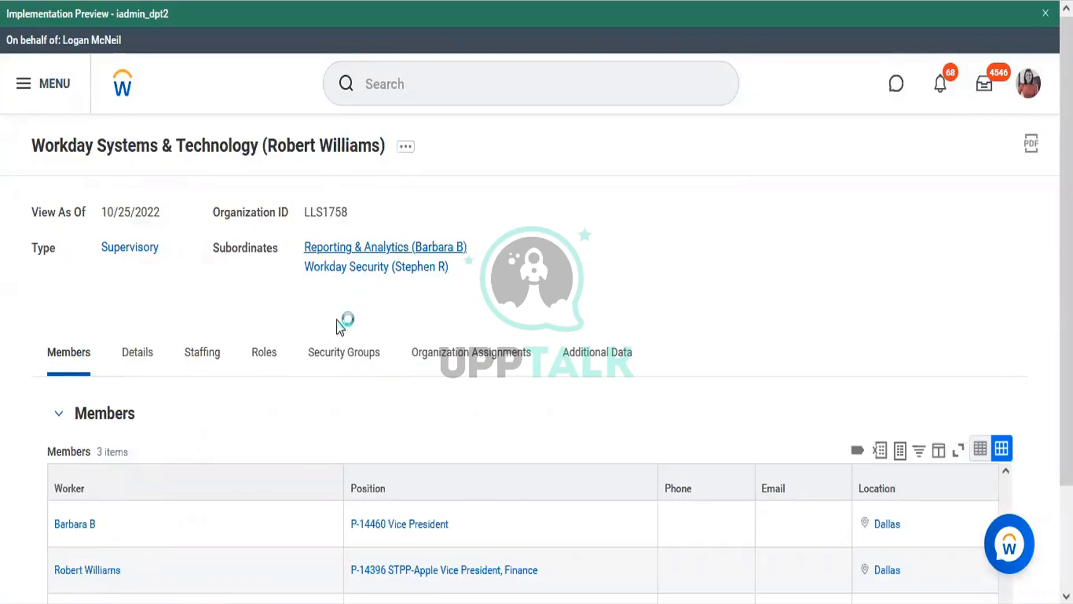
click(202, 338)
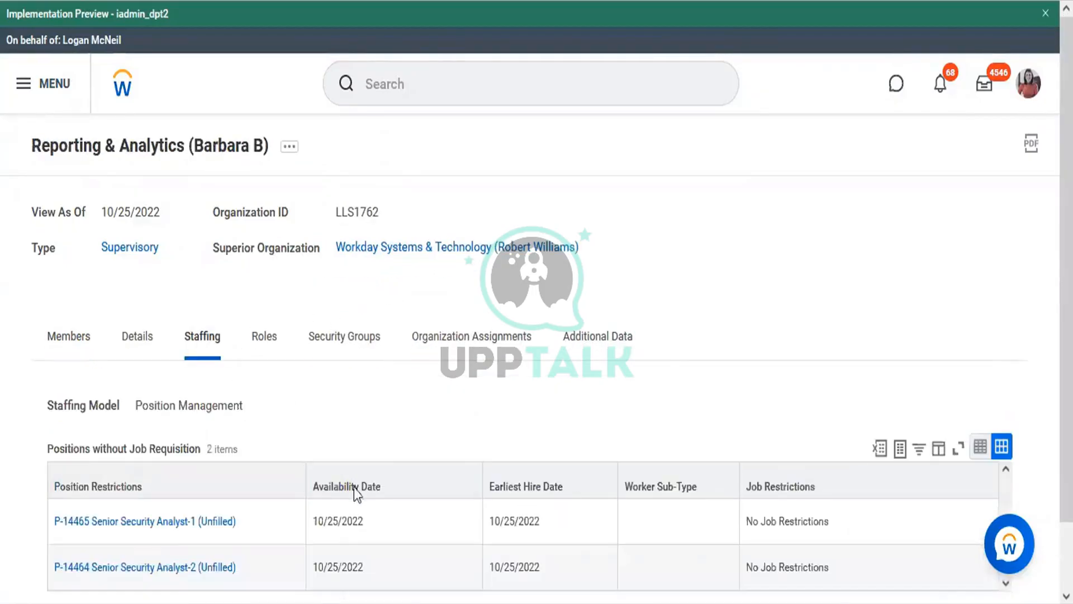
scroll(1045, 313, down, 2)
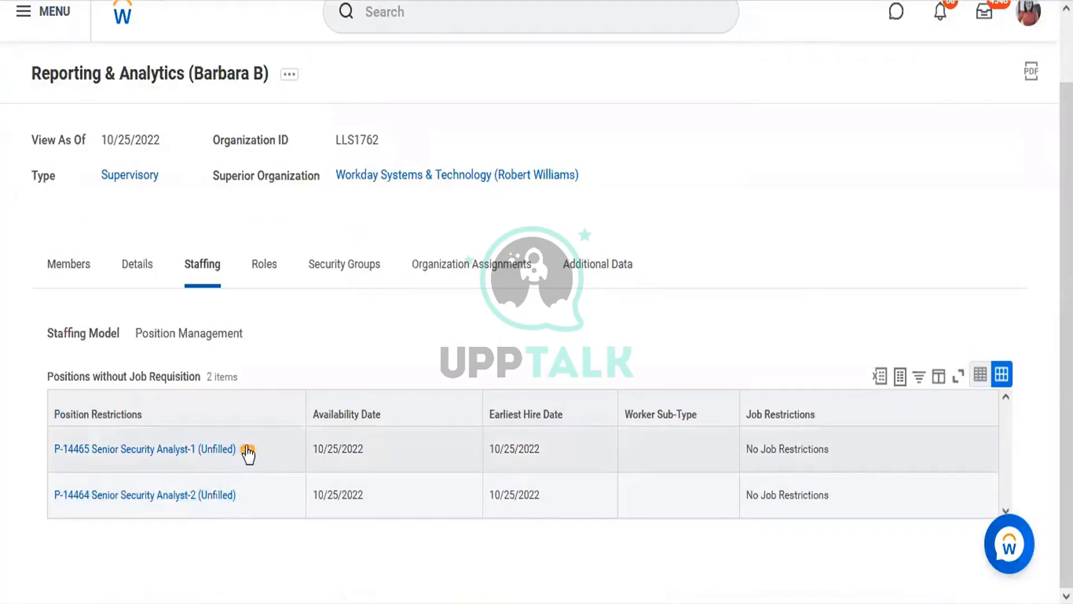
click(247, 451)
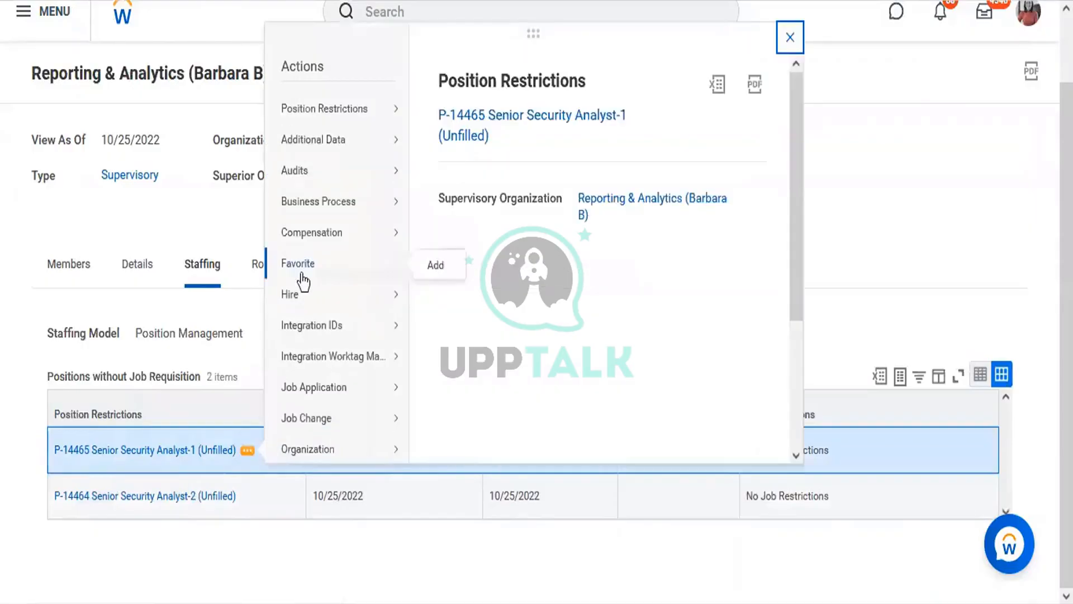
Start hiring a new pre-hire into the Senior Security Analyst position and look over the hire form
mouse_move(367, 300)
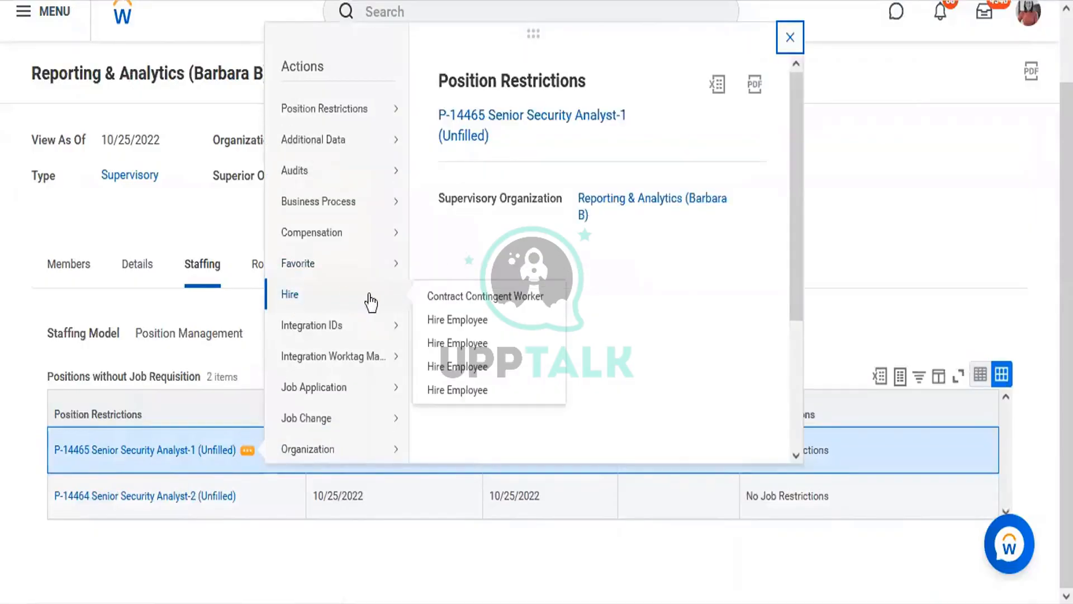
click(449, 344)
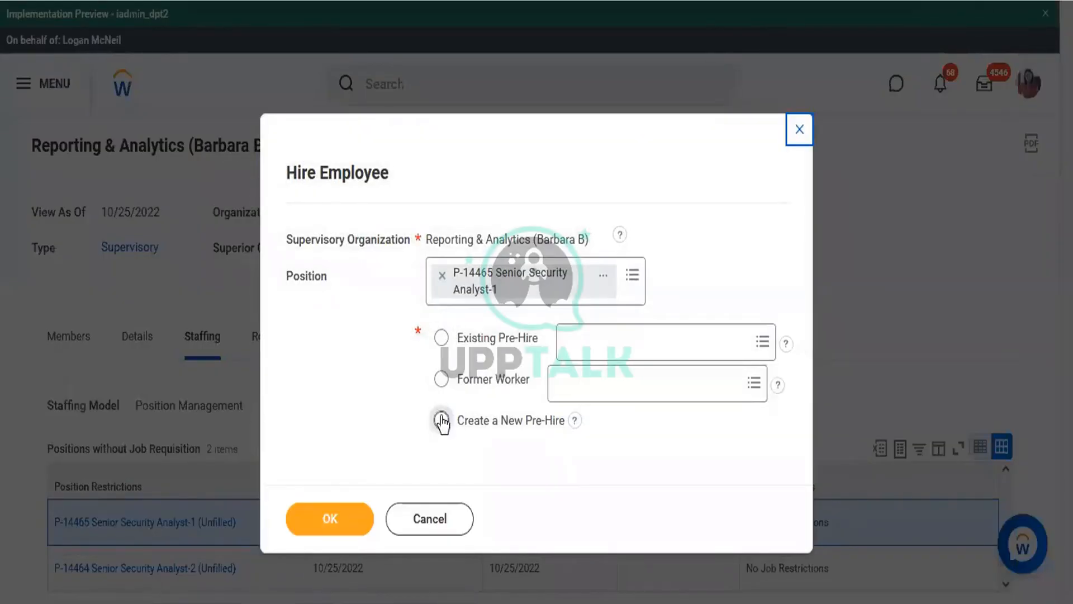
click(441, 421)
click(351, 526)
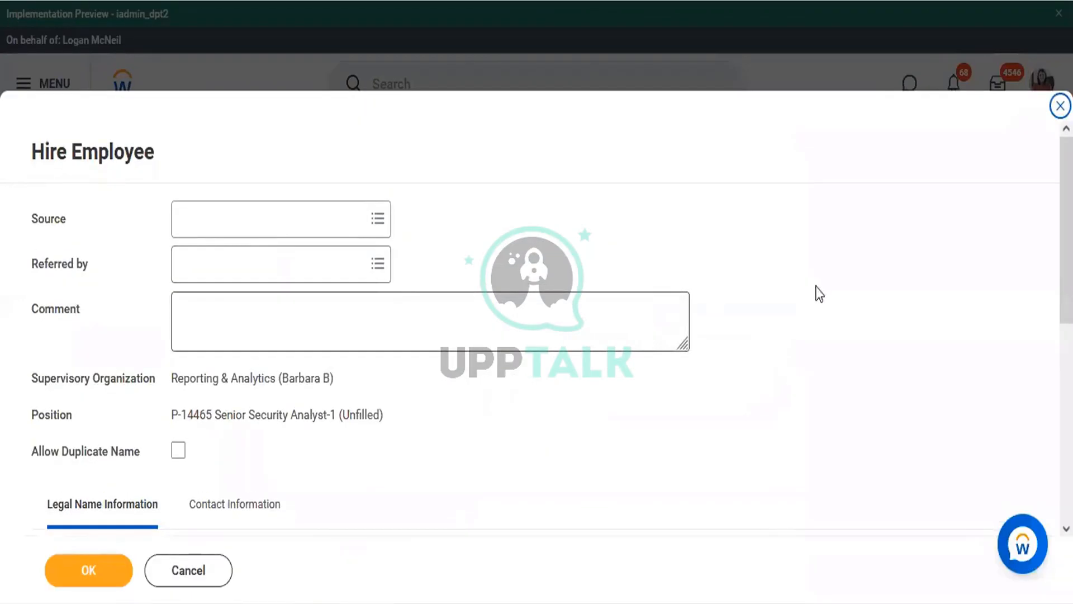
scroll(820, 294, down, 6)
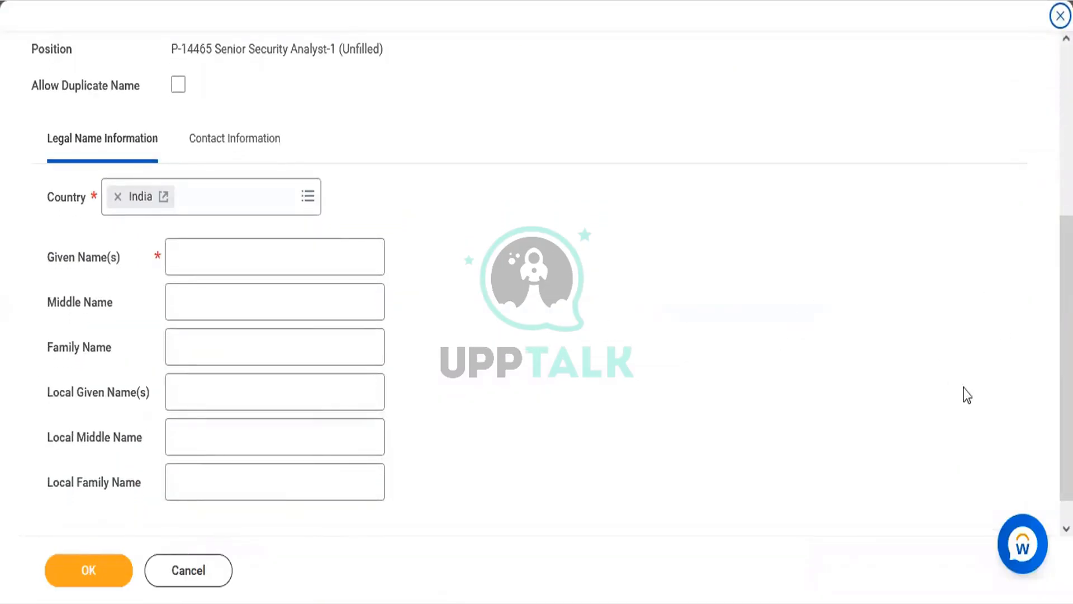
scroll(1013, 338, down, 1)
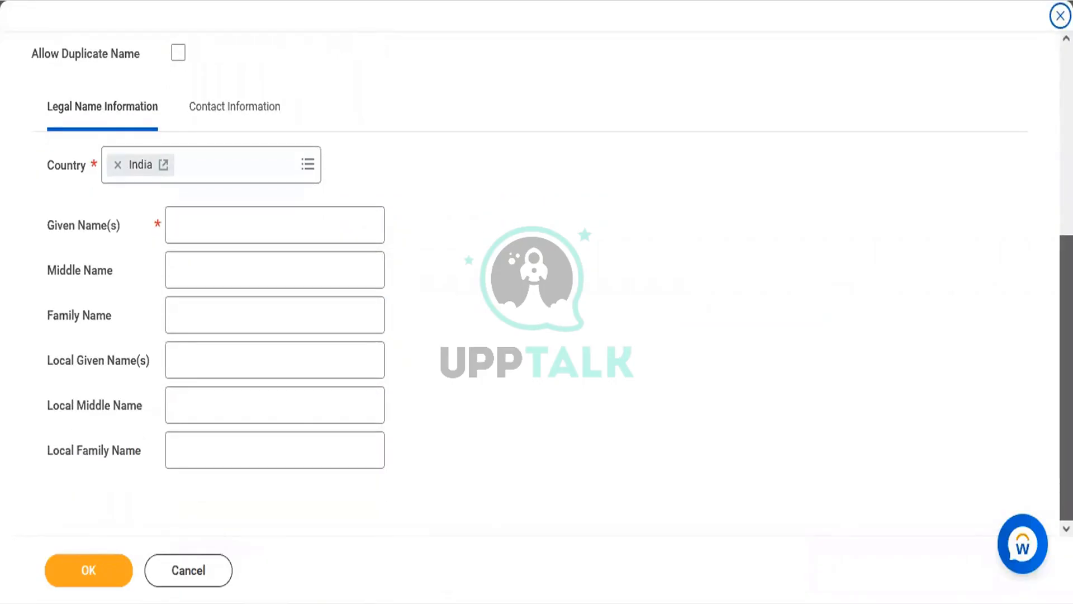
scroll(745, 375, up, 3)
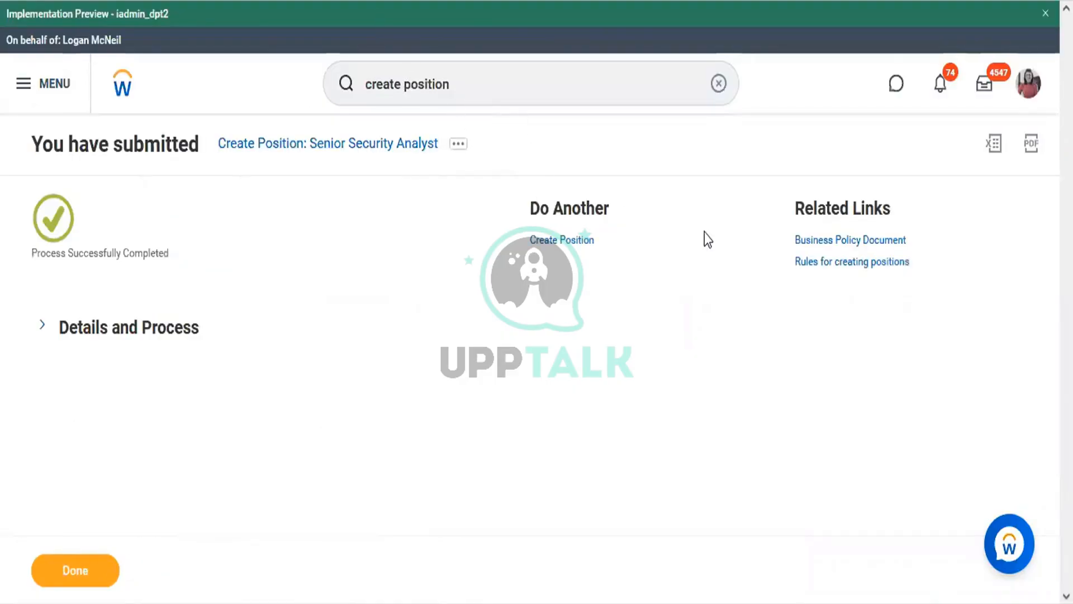
Expand the position's details and view the Reporting & Analytics organization's Details tab
click(141, 330)
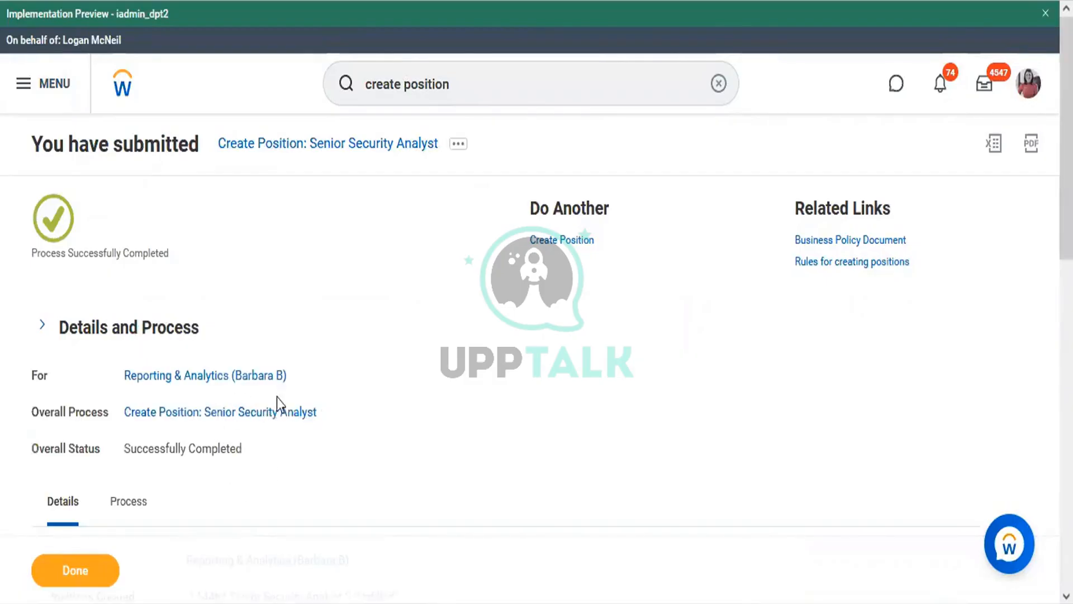
click(229, 375)
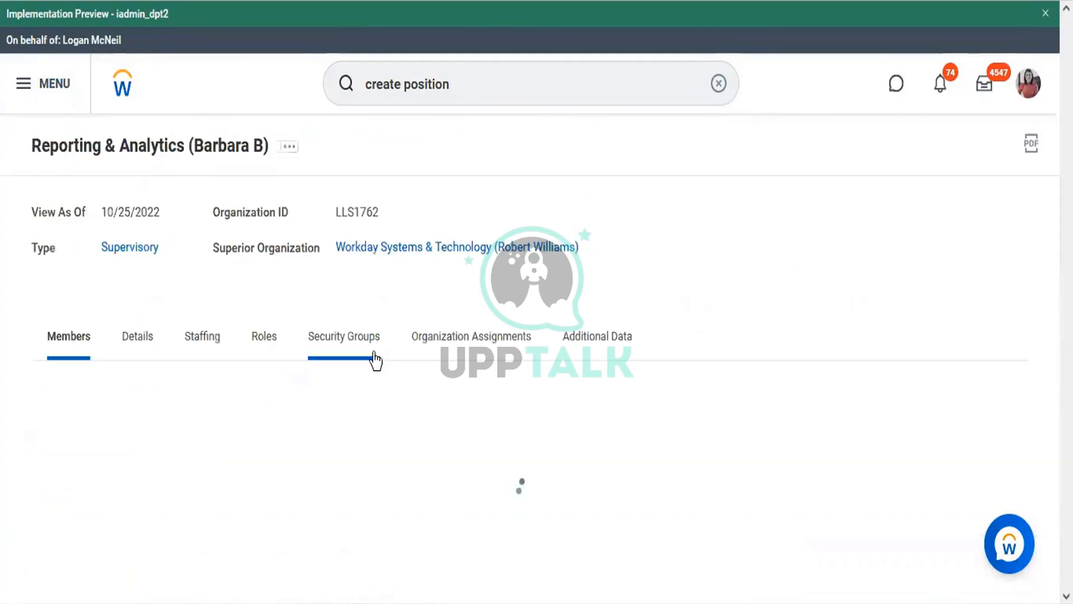
click(141, 354)
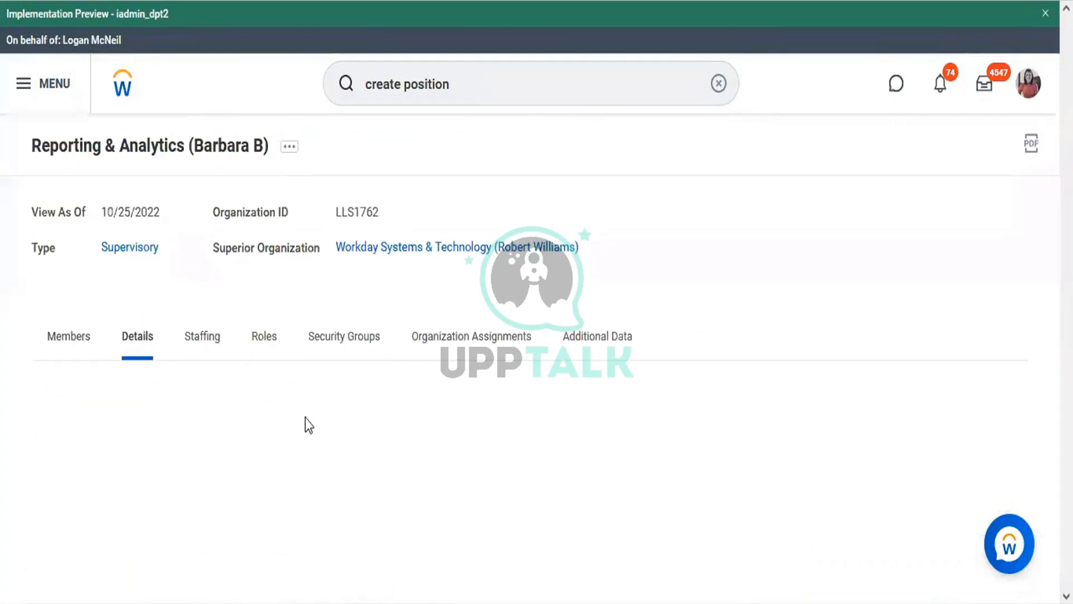
scroll(1067, 279, down, 3)
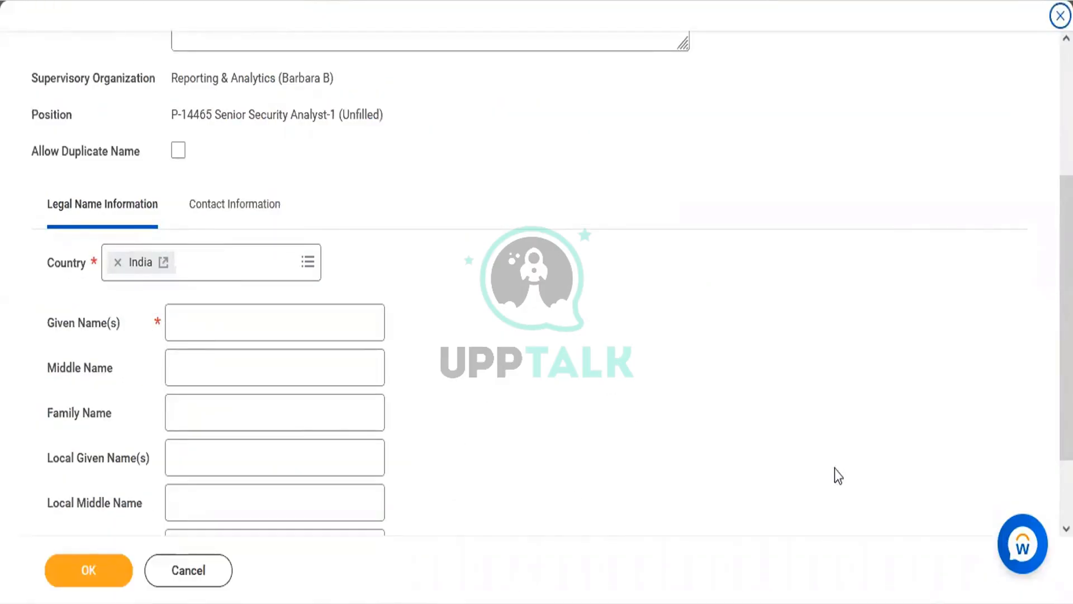
scroll(537, 279, down, 2)
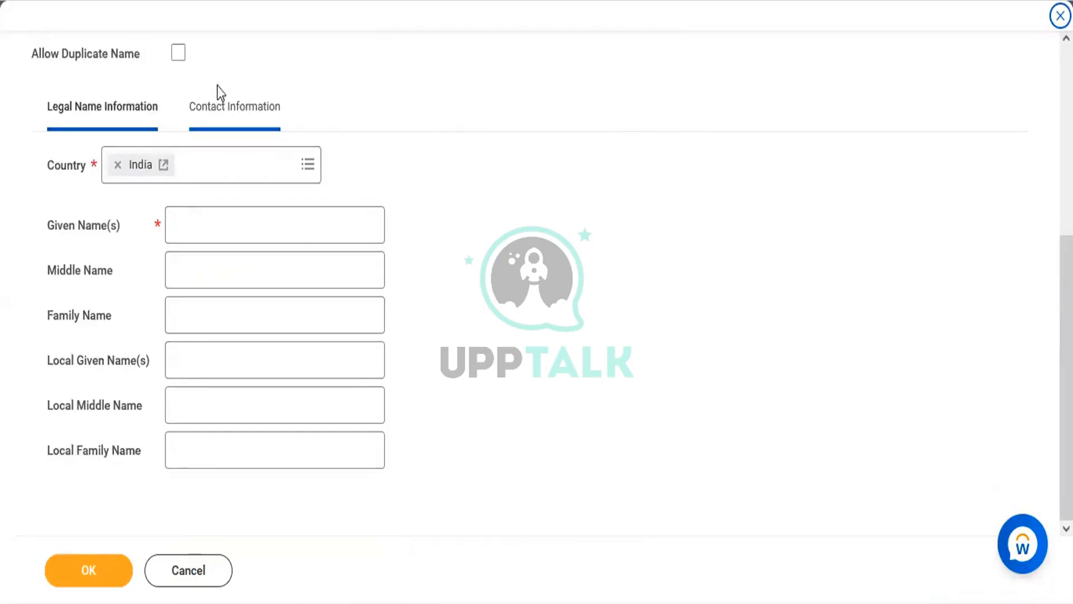
click(223, 226)
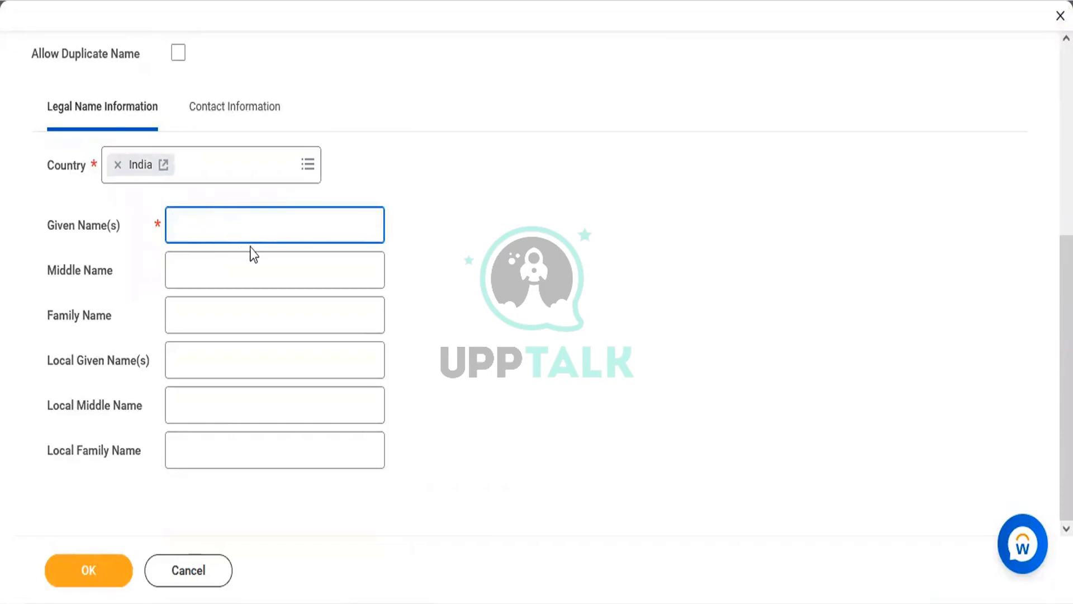
click(264, 118)
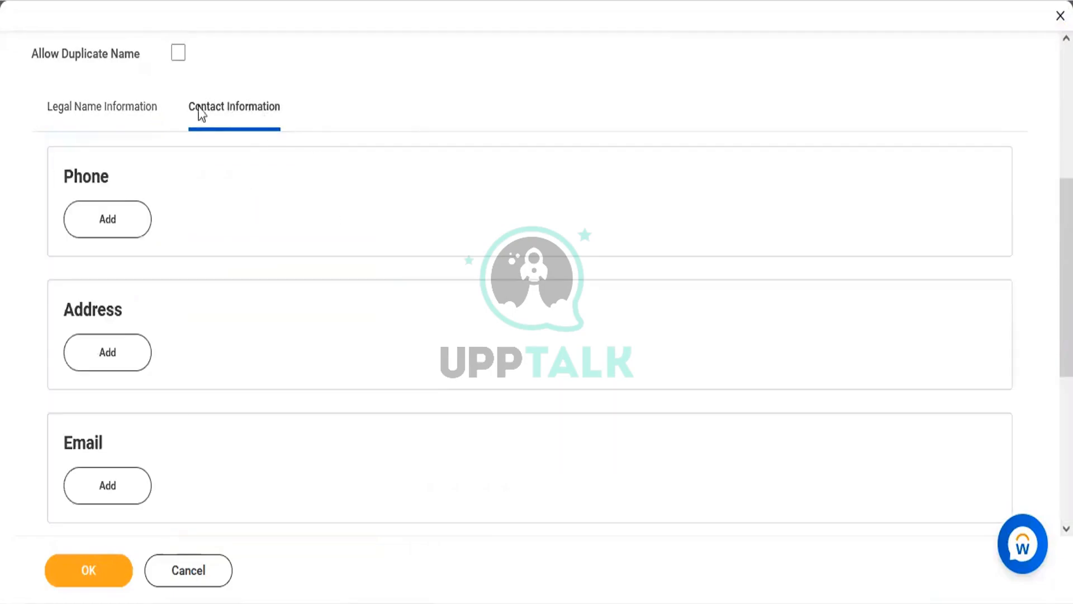
click(144, 117)
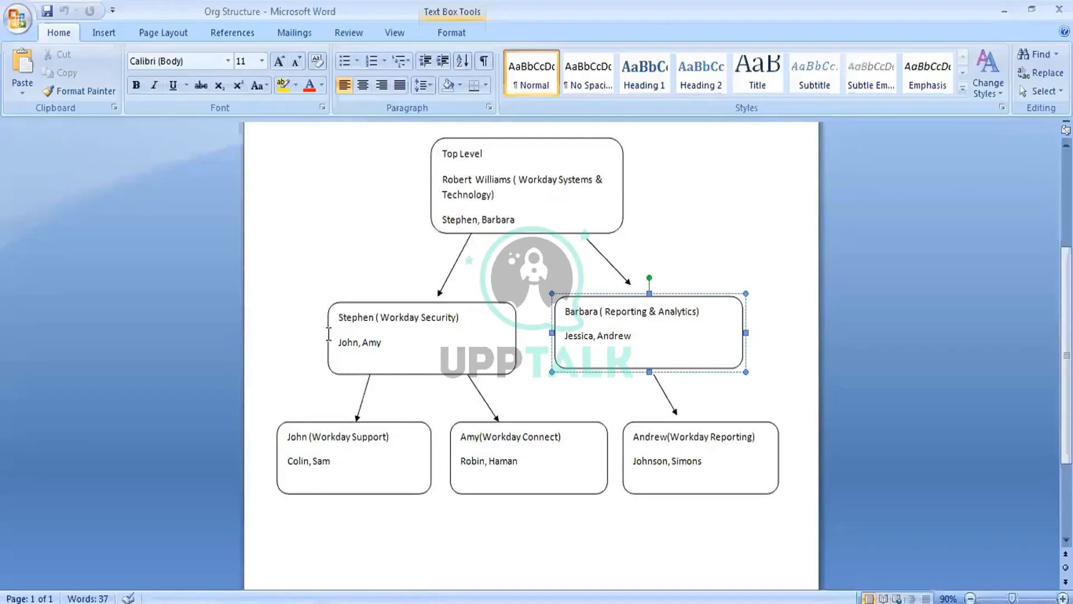
Select 'Jessica' in Barbara's Reporting & Analytics box in the Org Structure document
double_click(349, 343)
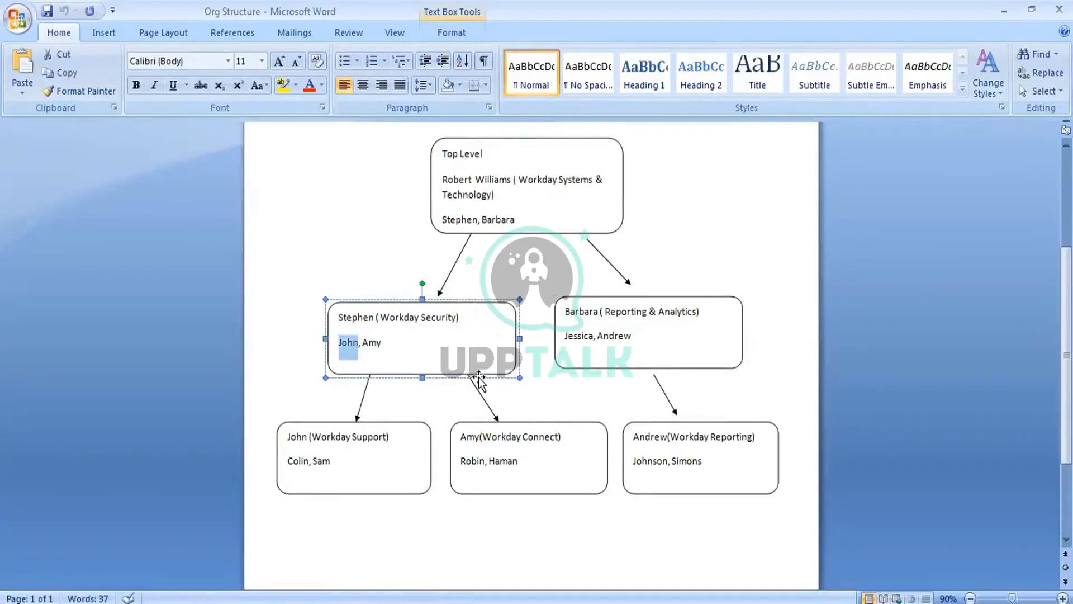
click(606, 359)
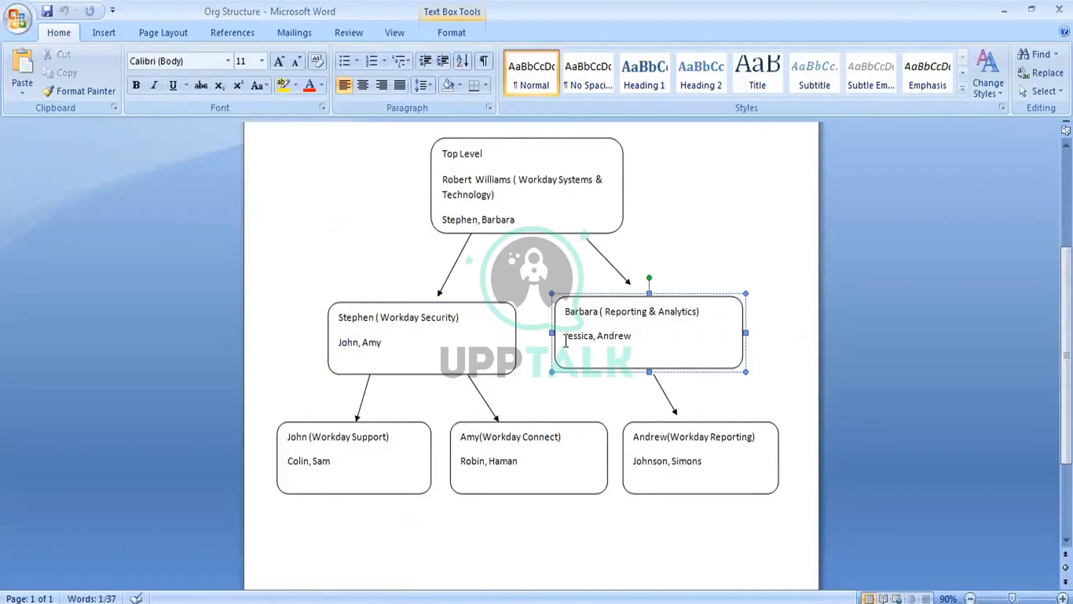
drag(565, 338, 594, 342)
key(ctrl+c)
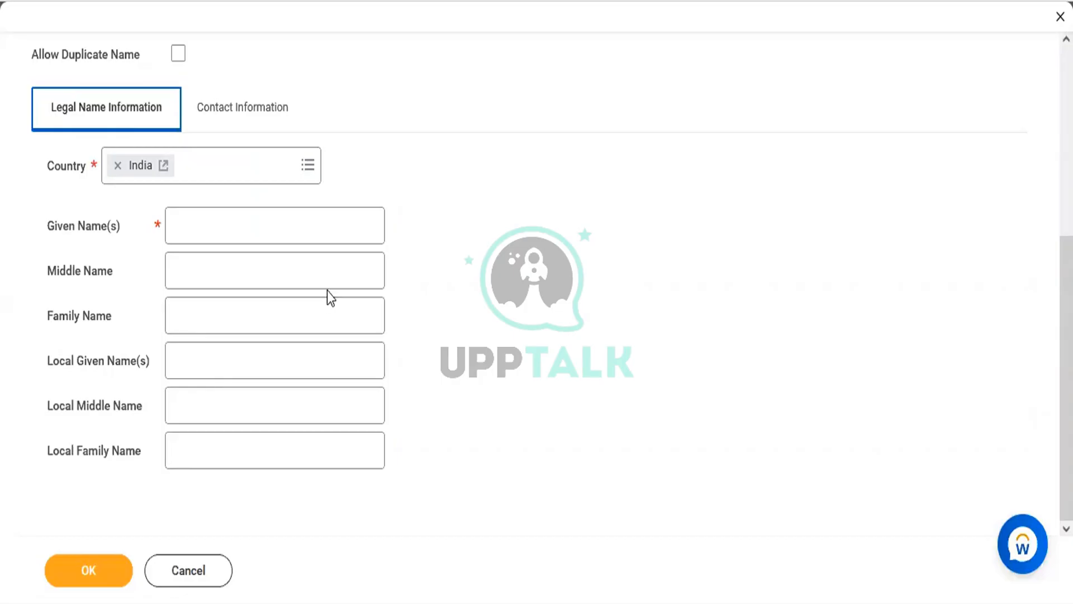
Paste Jessica as the given name and add a new phone with the pre-hire's number
click(272, 216)
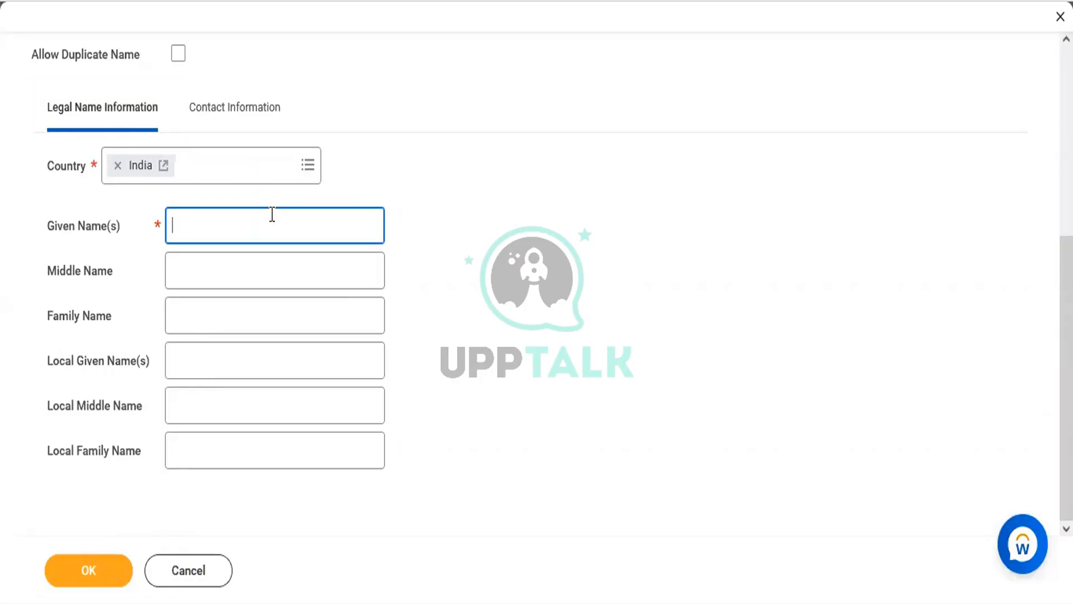
key(ctrl+v)
click(239, 122)
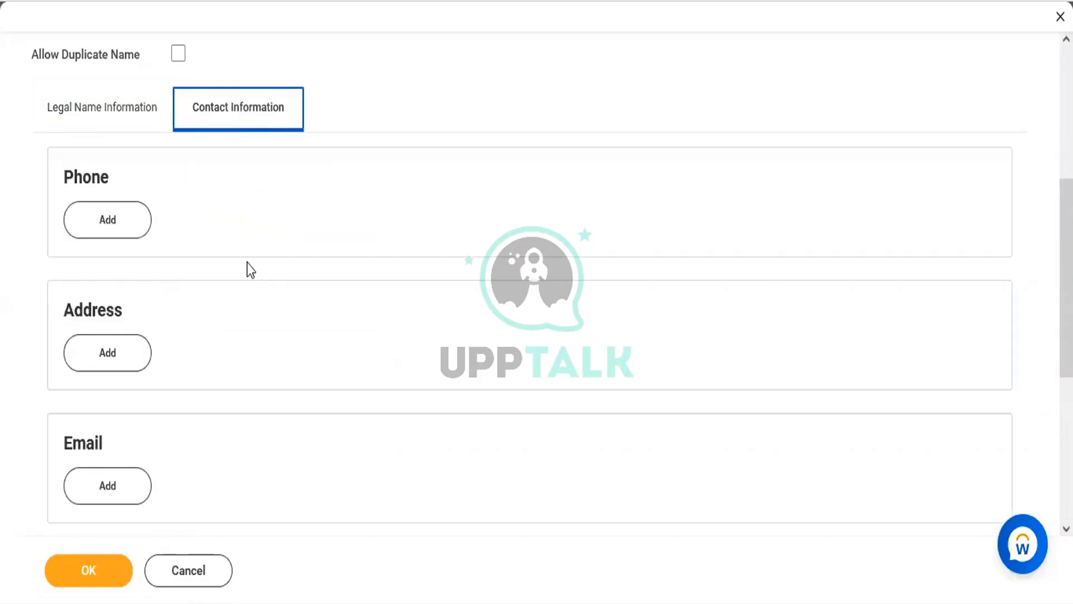
click(130, 221)
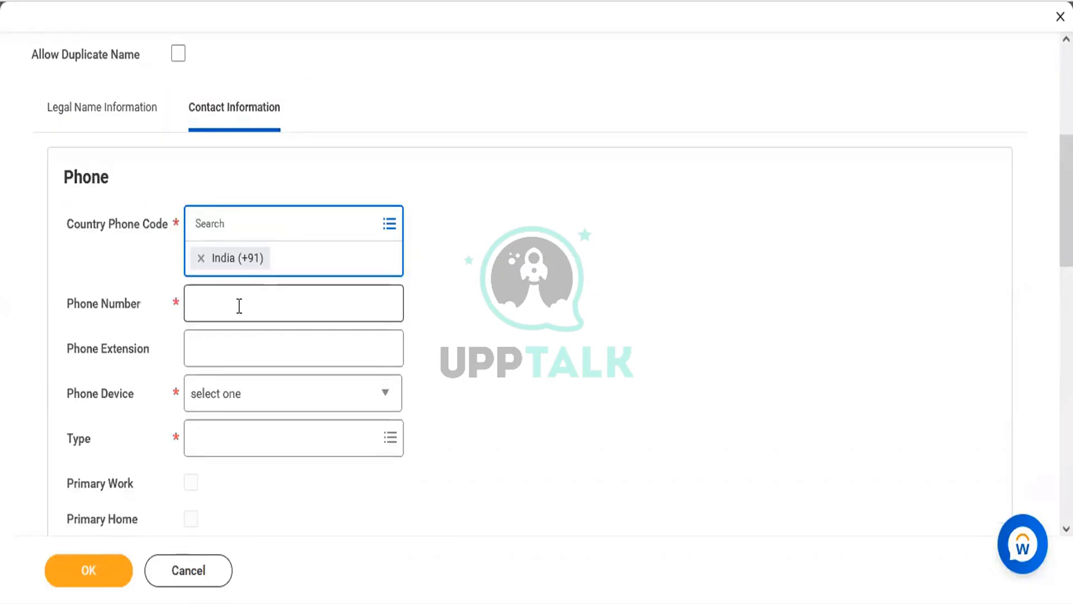
click(237, 304)
key(ctrl+v)
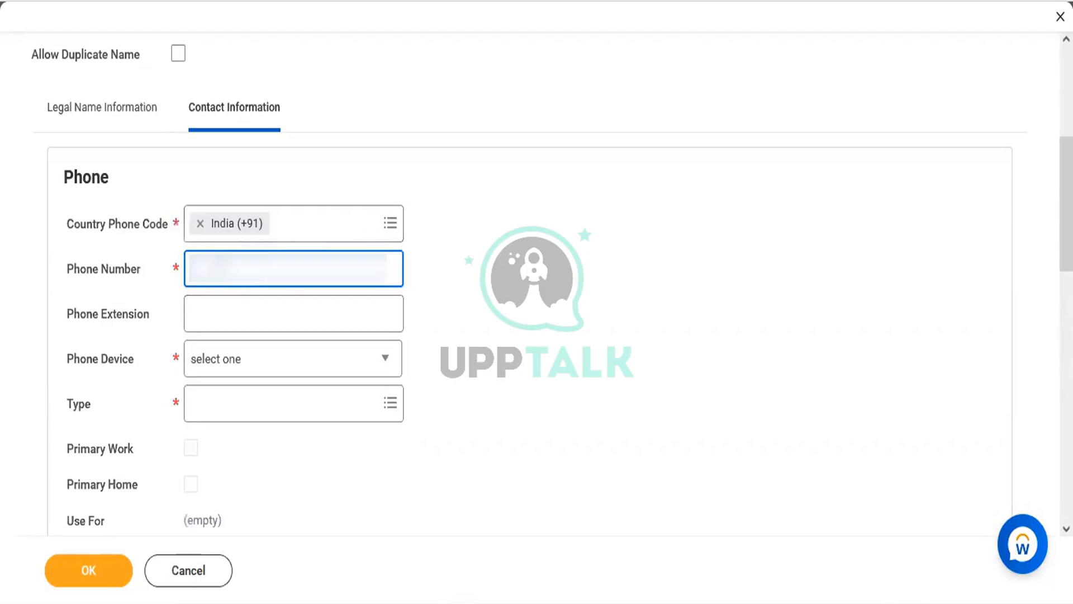
text(••)
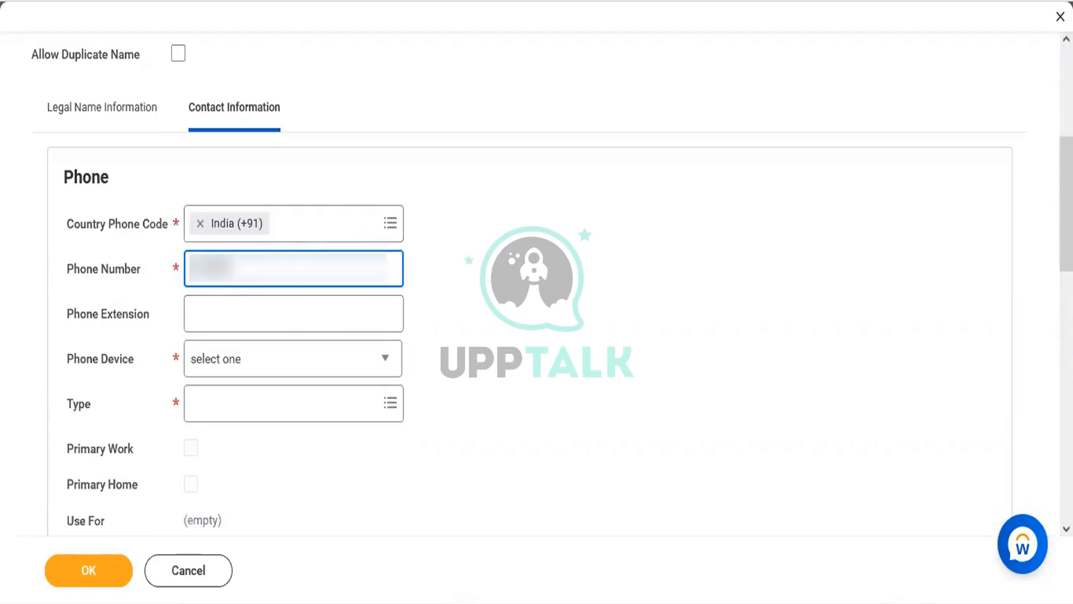
text(•)
Set the phone device to Mobile and type to Work, then save the pre-hire details
click(235, 368)
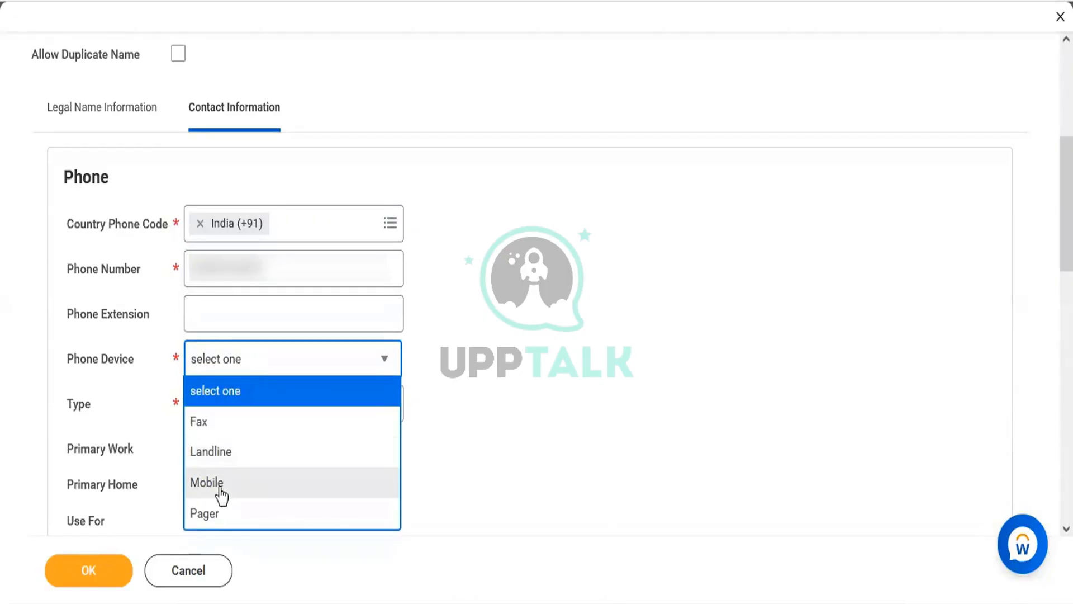
click(221, 493)
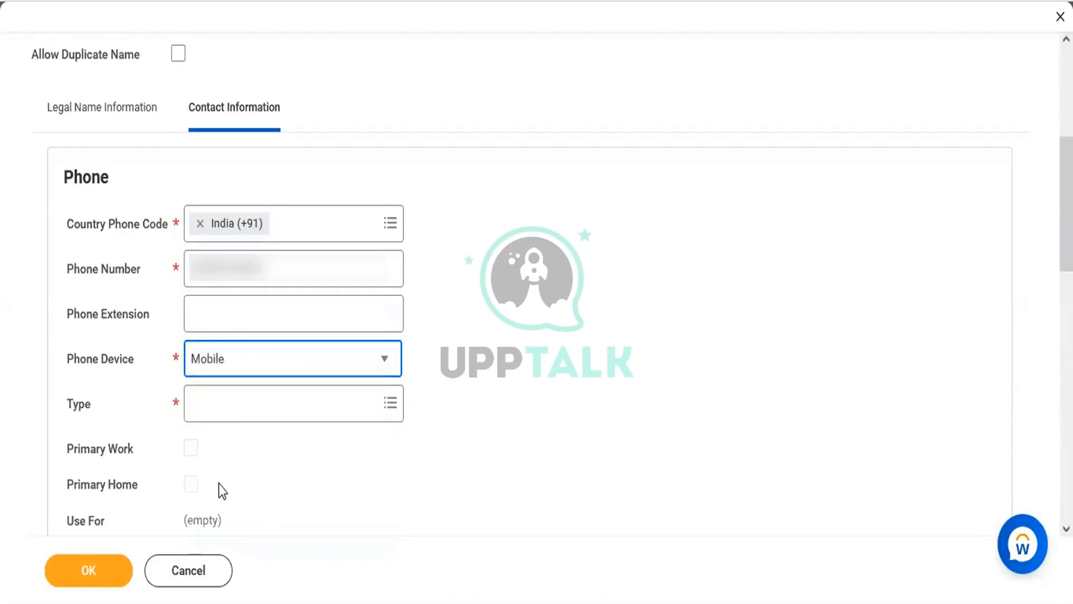
click(220, 414)
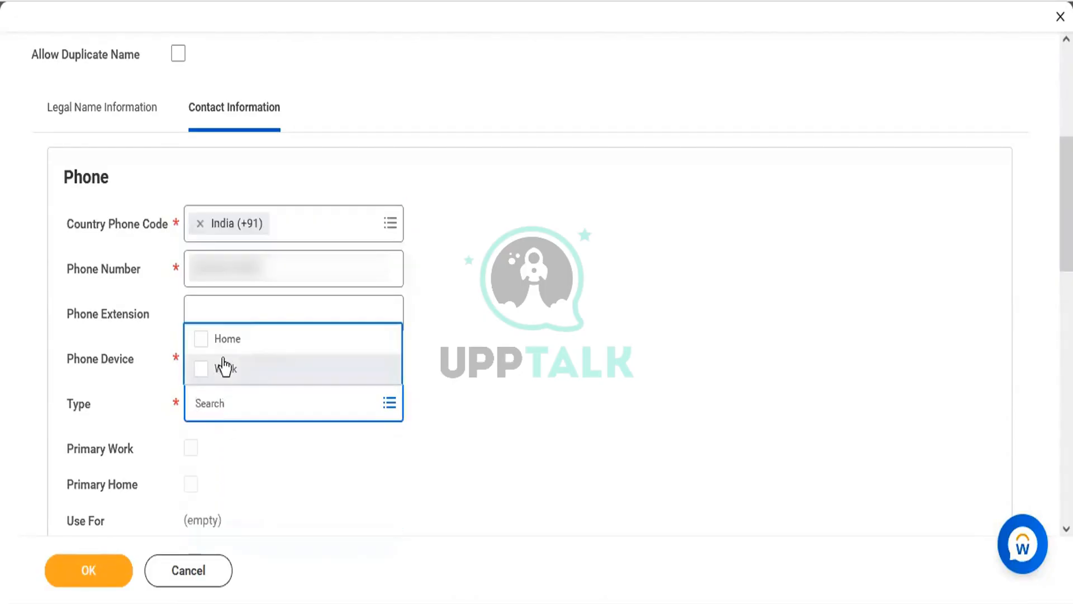
click(225, 367)
click(459, 431)
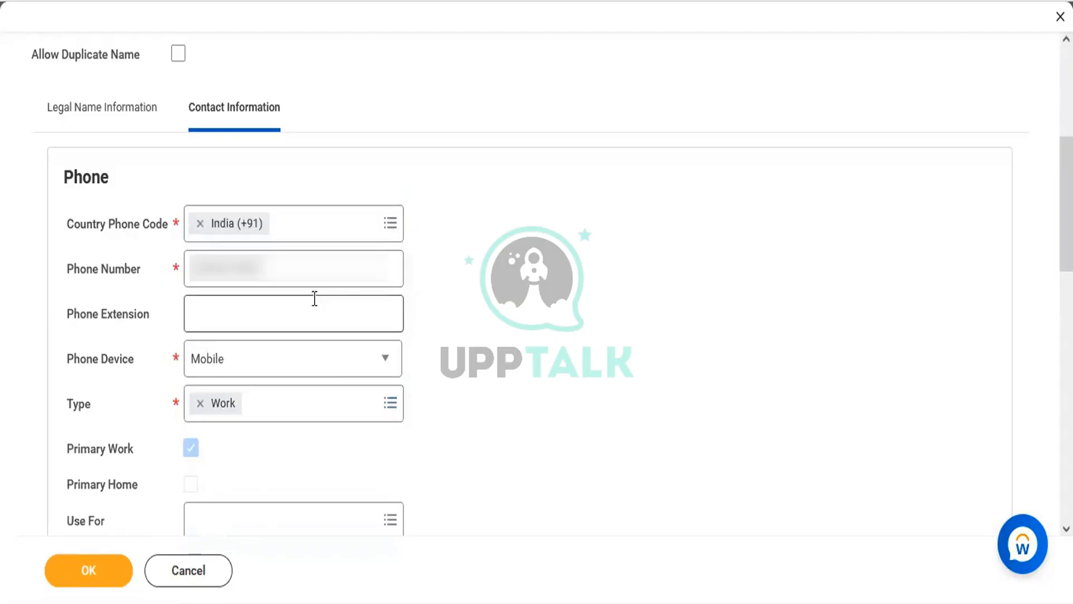
click(302, 269)
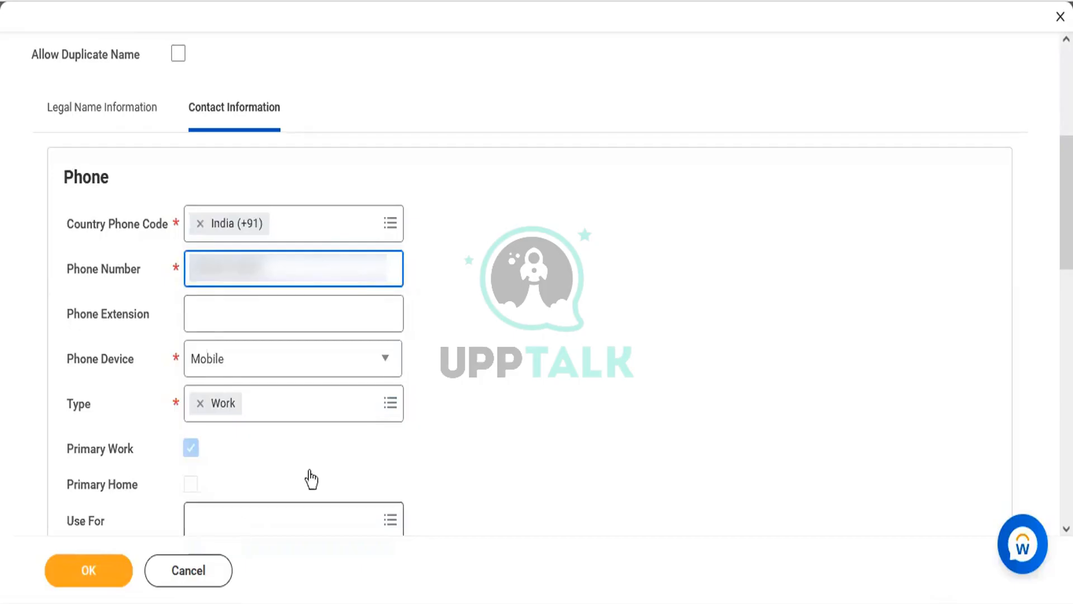
scroll(537, 280, down, 5)
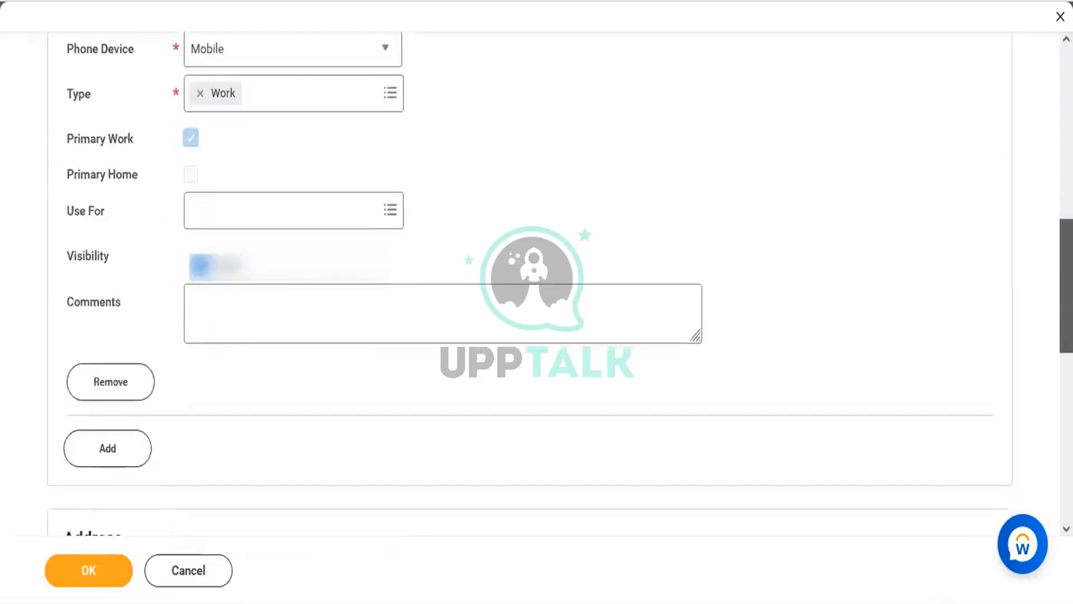
click(102, 568)
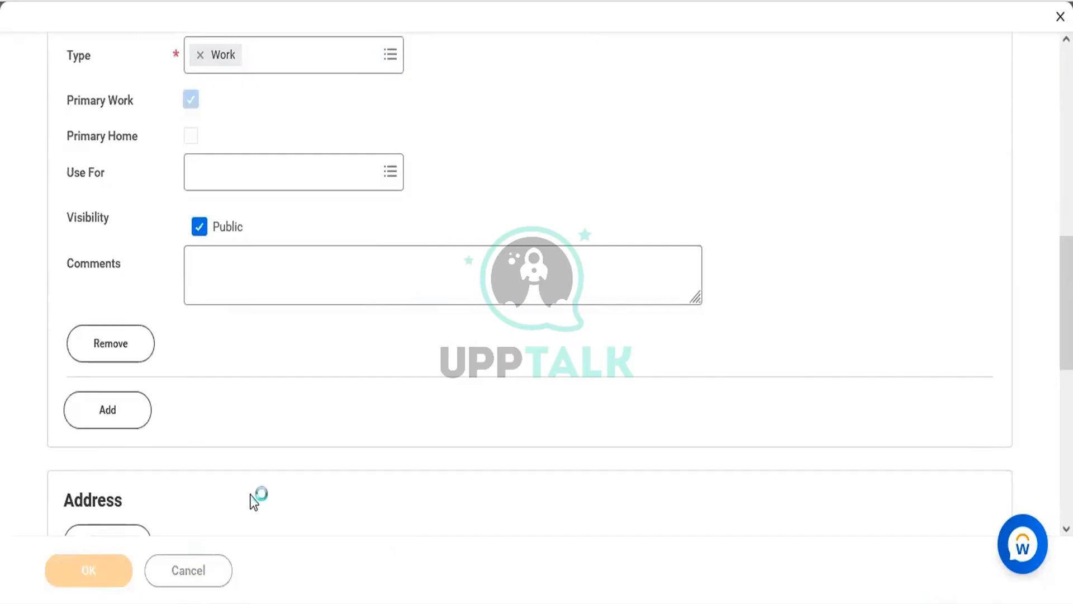
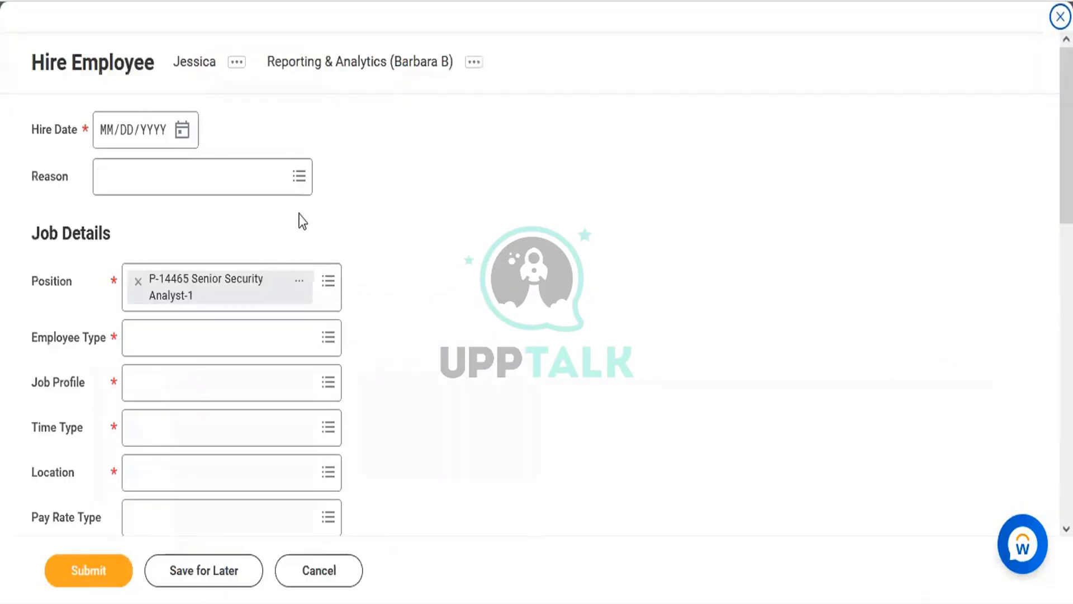
Set the hire date to 10/26/2022 and the employee type to Regular
click(183, 130)
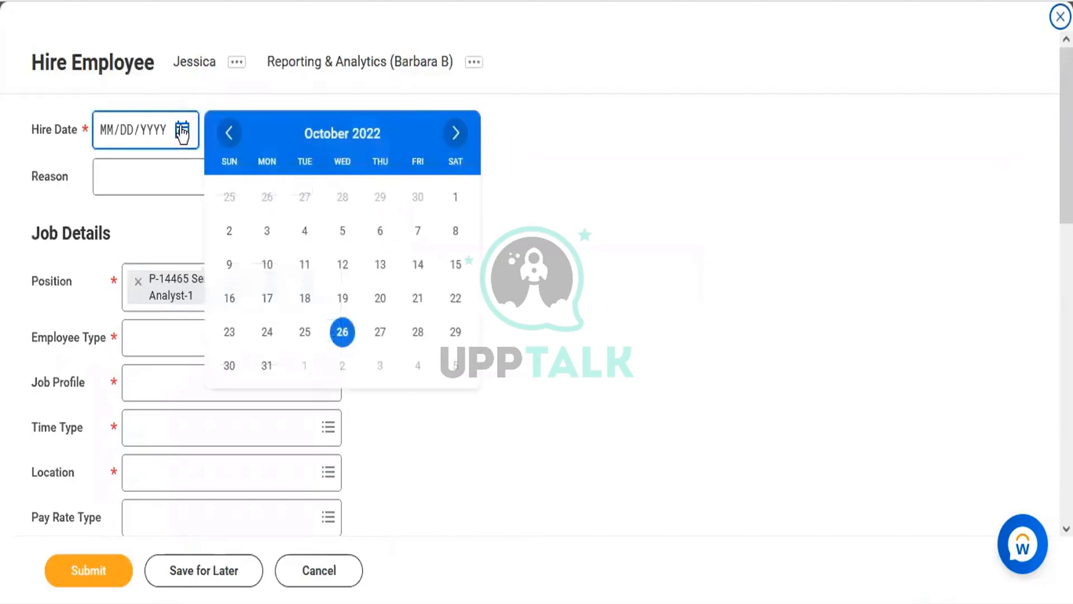
click(343, 334)
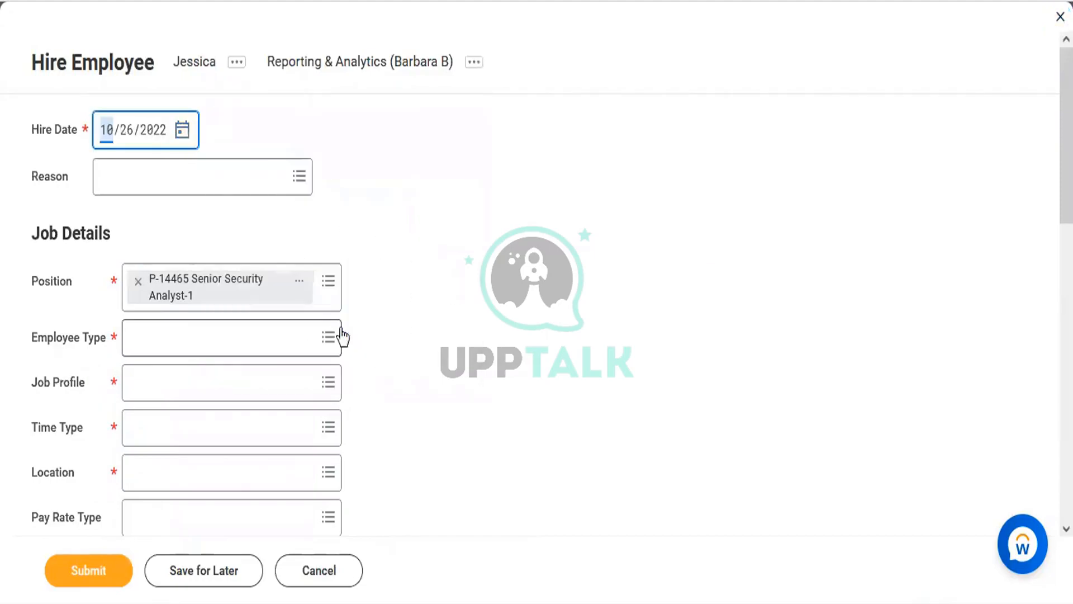
click(168, 347)
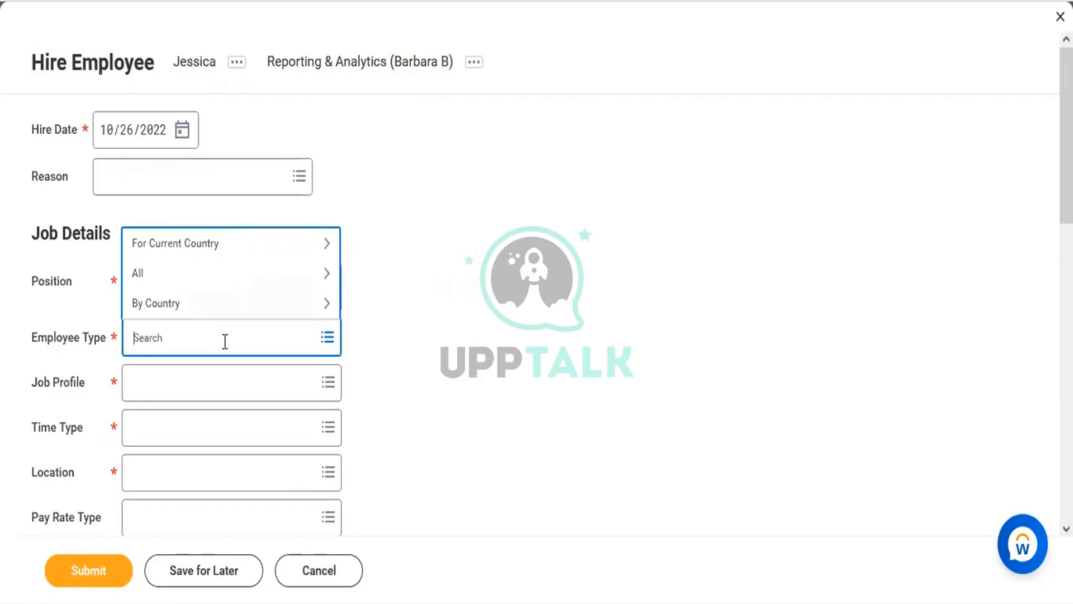
text(Regular)
key(Return)
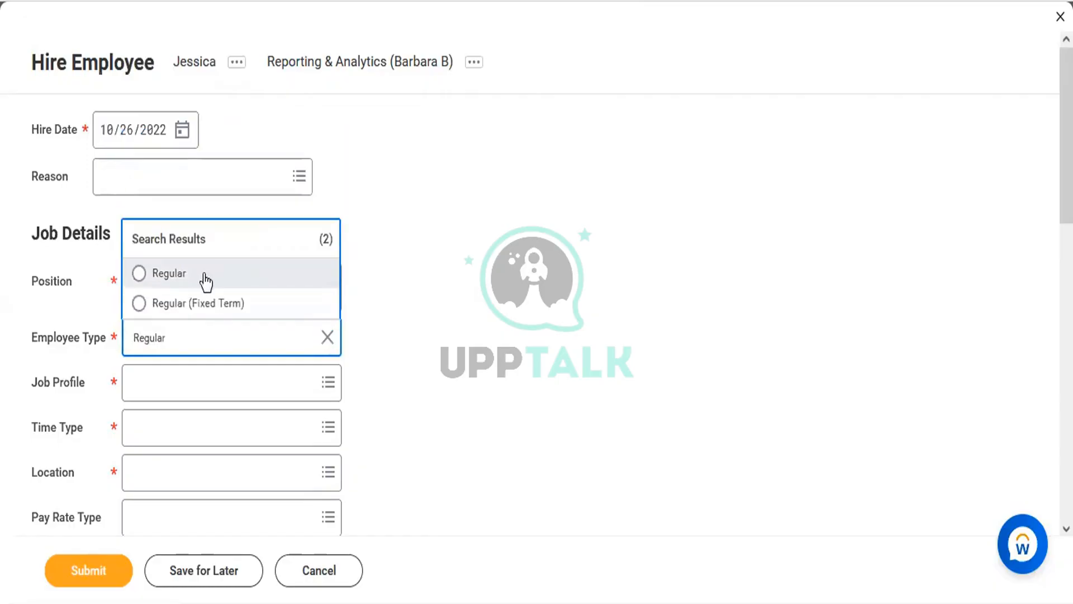
click(205, 279)
click(155, 378)
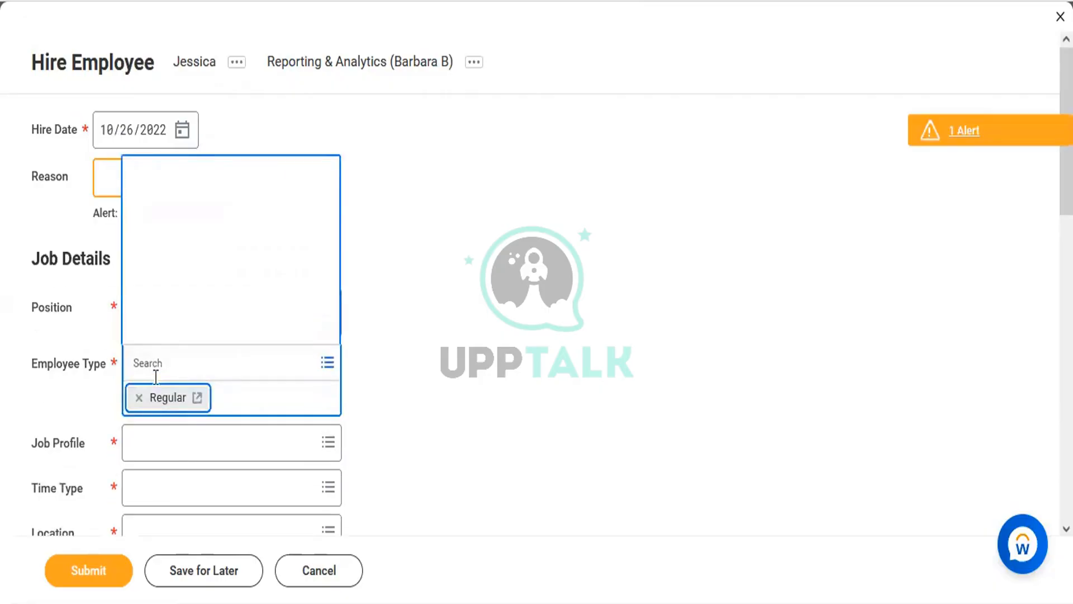
click(66, 398)
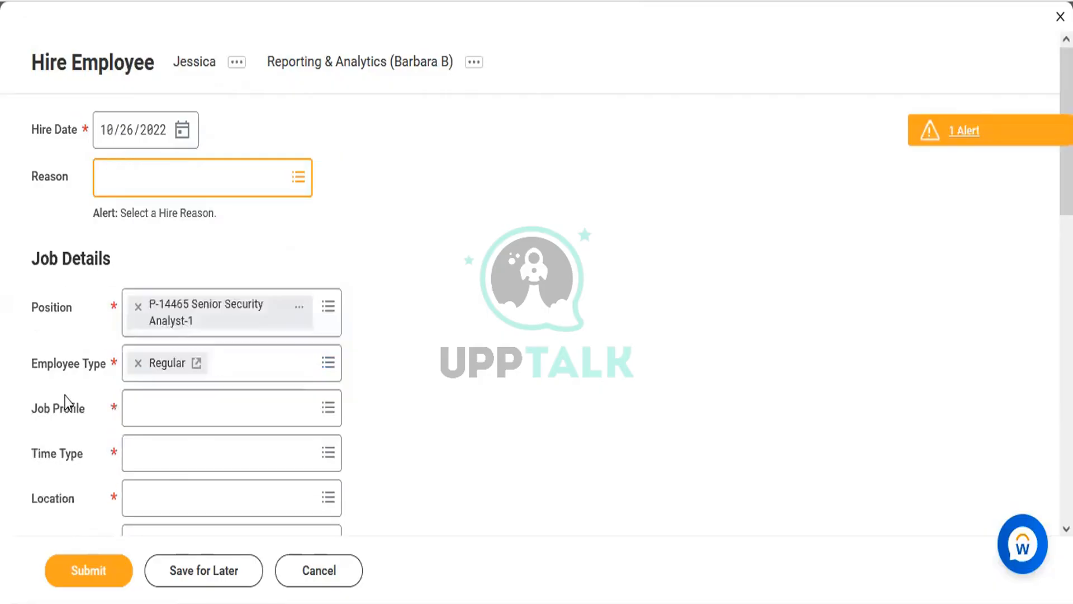
Begin choosing a job profile on the Hire Employee form
click(143, 411)
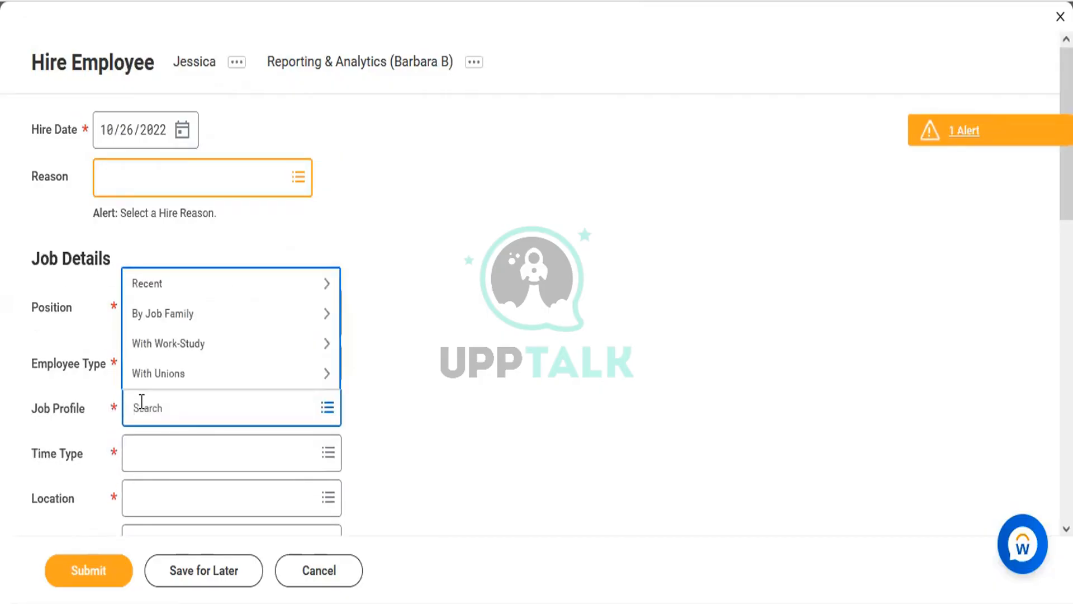
click(553, 361)
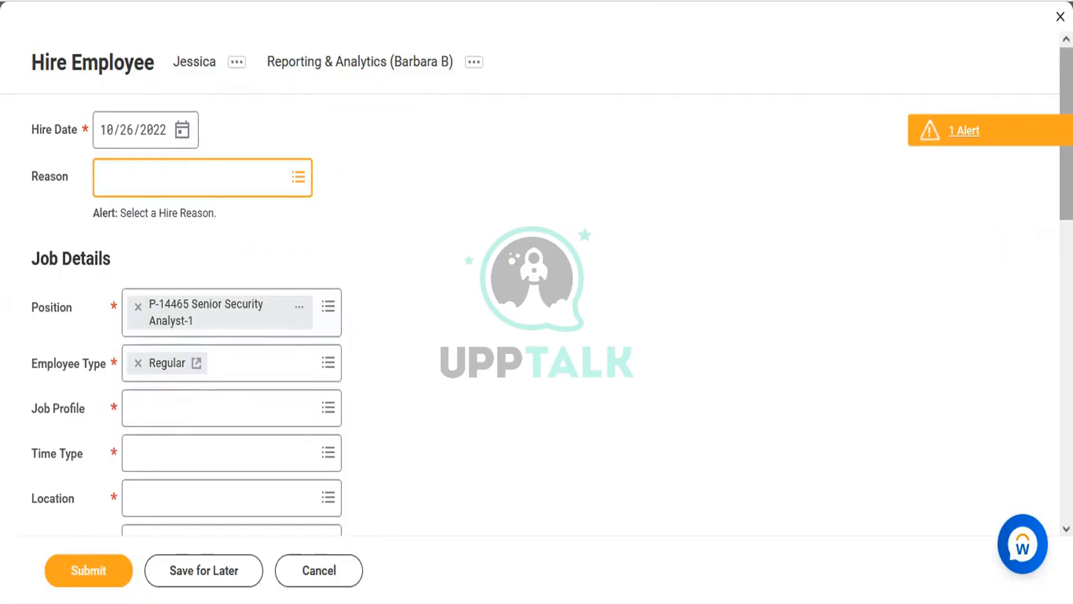
scroll(1042, 197, down, 3)
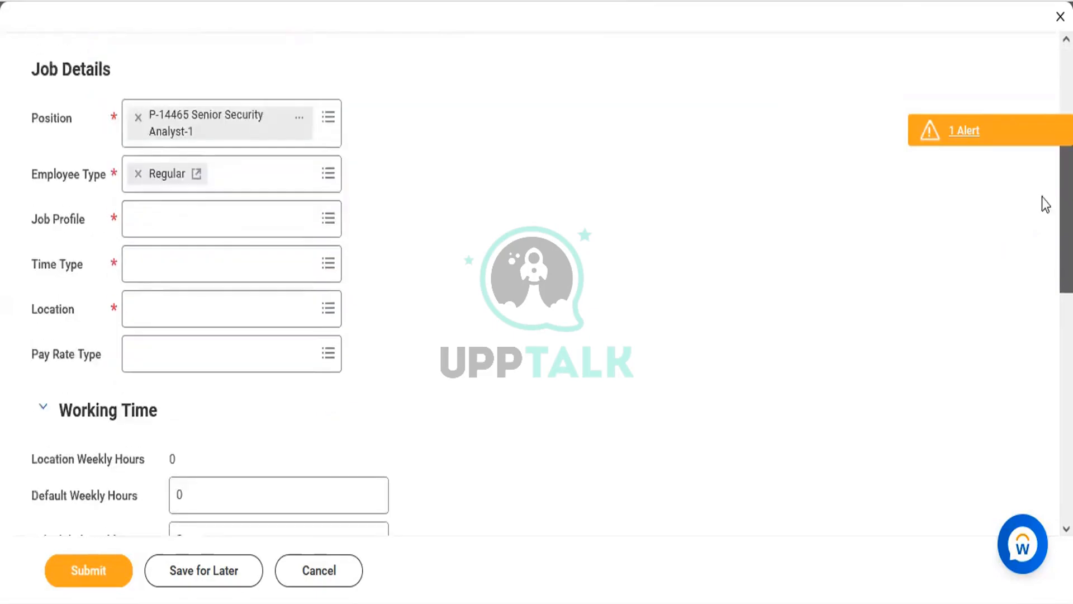
scroll(1039, 178, up, 3)
scroll(755, 229, down, 1)
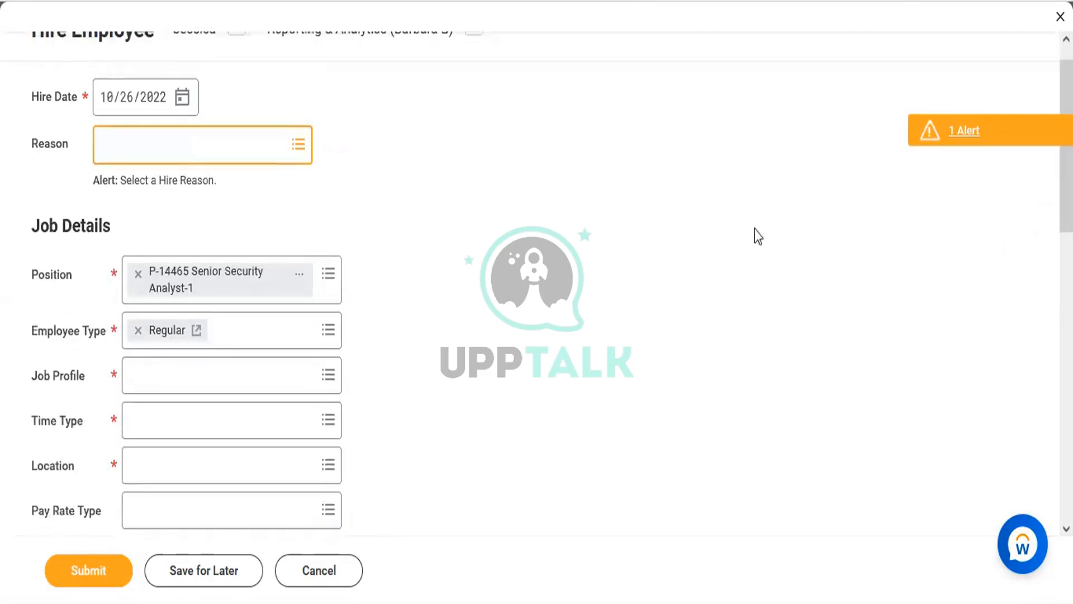
click(192, 379)
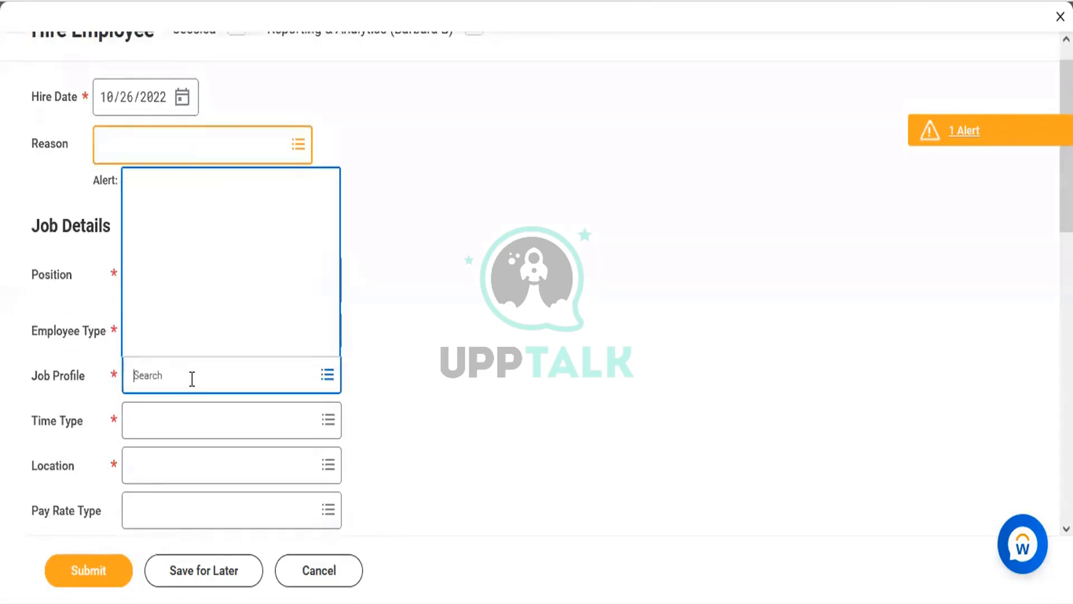
Search job profiles for Security Analyst, then for Workday Analyst
text(Security Analyty)
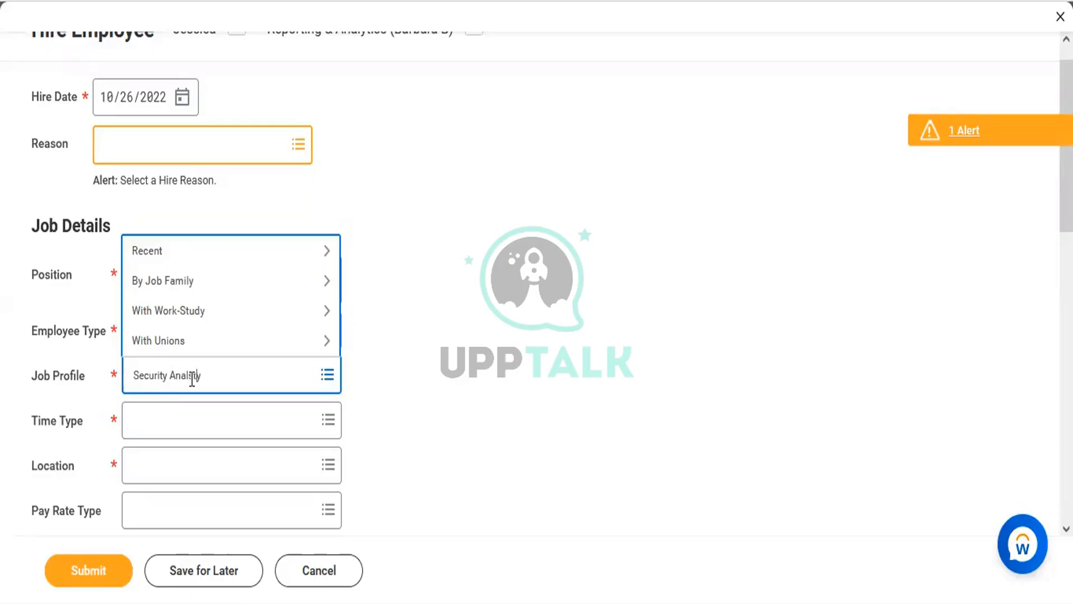
key(Return)
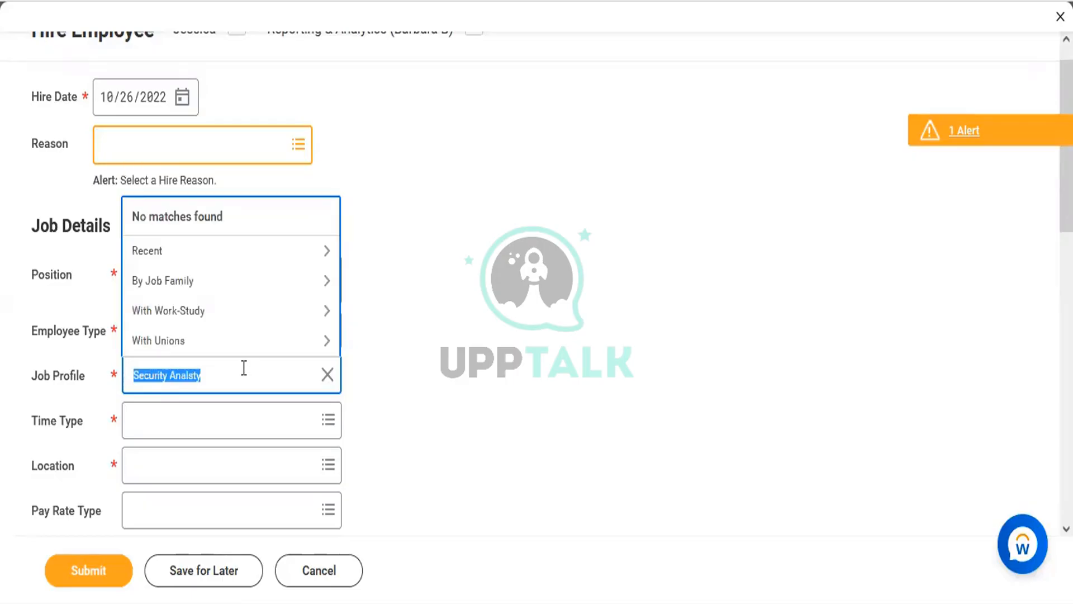
key(End)
key(BackSpace)
key(BackSpace)
key(BackSpace)
key(BackSpace)
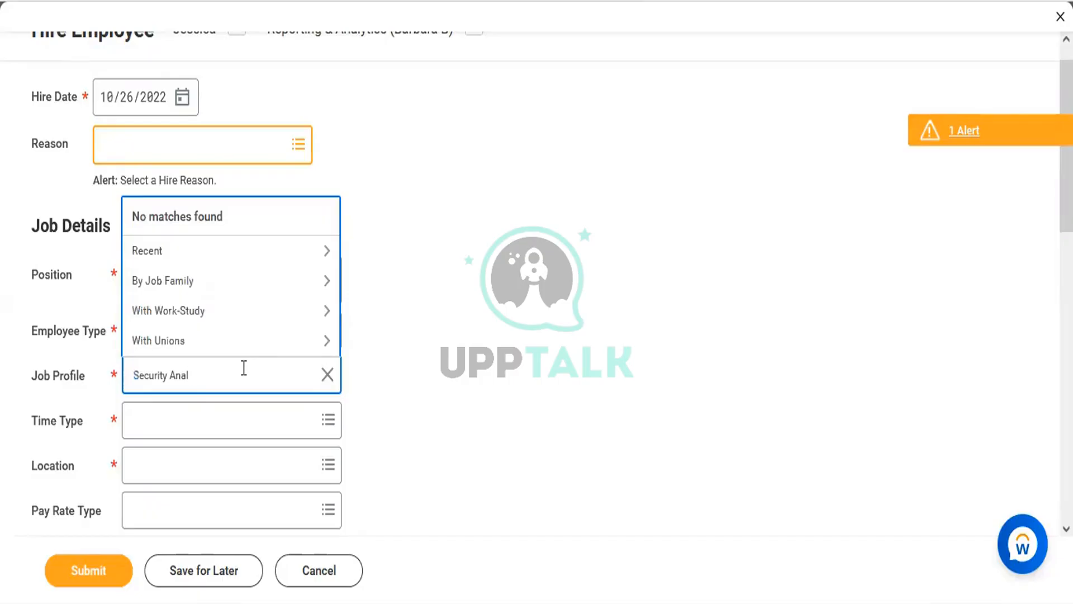
text(lyst)
key(Return)
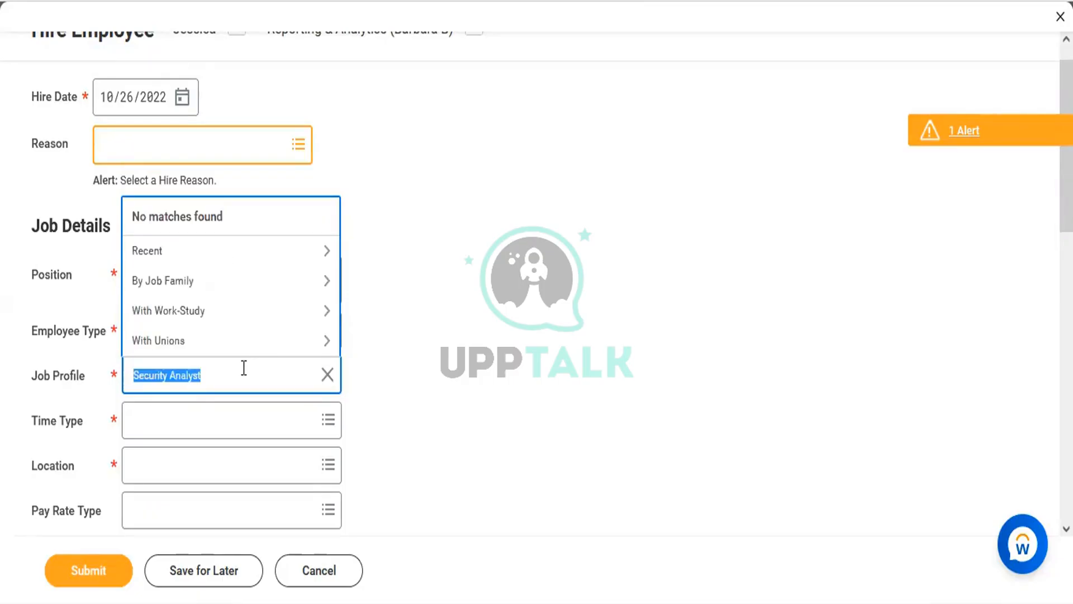
click(244, 368)
key(BackSpace)
key(BackSpace)
key(BackSpace)
key(BackSpace)
key(BackSpace)
key(BackSpace)
key(BackSpace)
key(BackSpace)
key(BackSpace)
key(BackSpace)
key(BackSpace)
key(BackSpace)
key(BackSpace)
key(BackSpace)
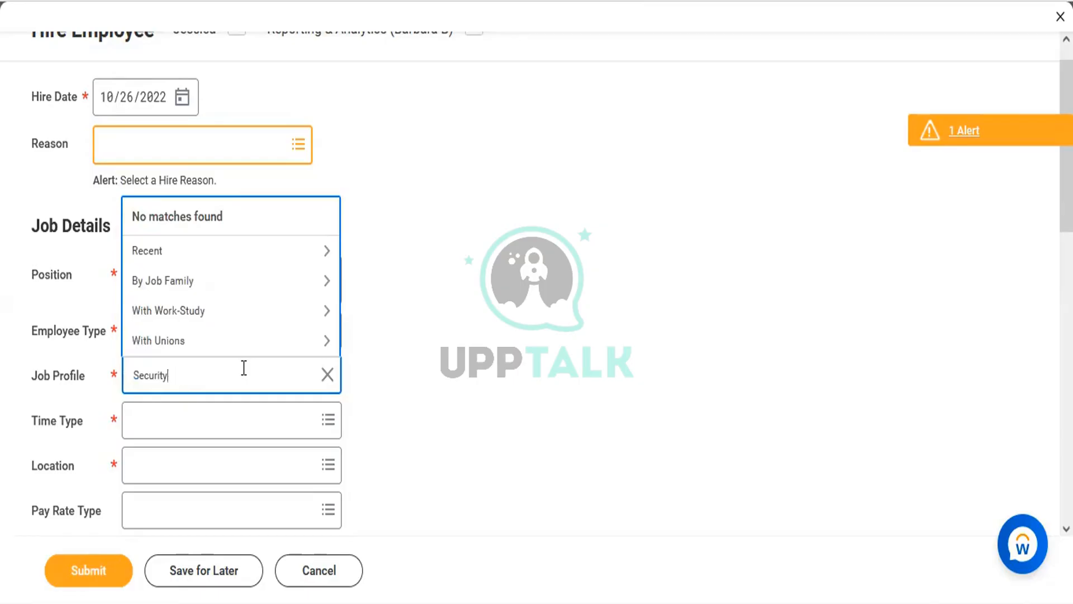
text(a)
key(BackSpace)
text(Workday Analyst)
key(Return)
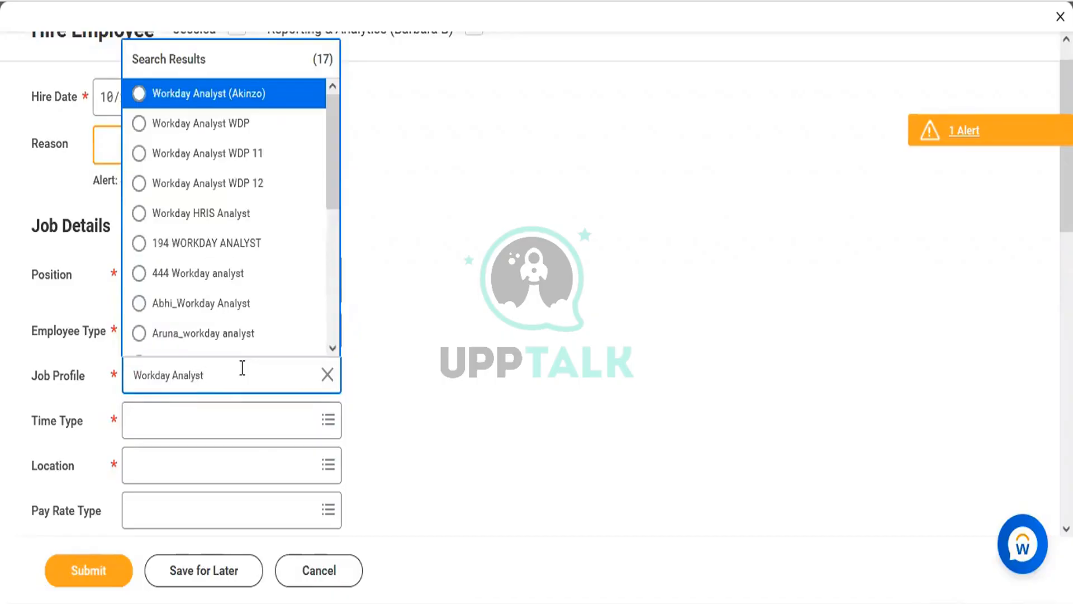
Try a Workday Security search, then select Sr Workday Analyst as the job profile
key(ctrl+a)
text(Workday Security)
key(Return)
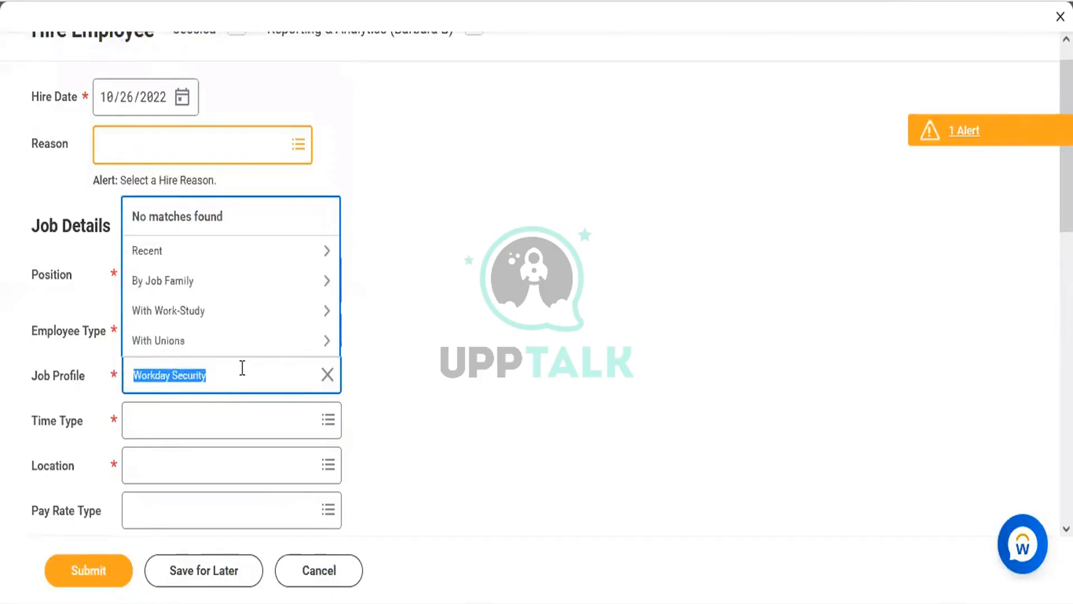
click(243, 367)
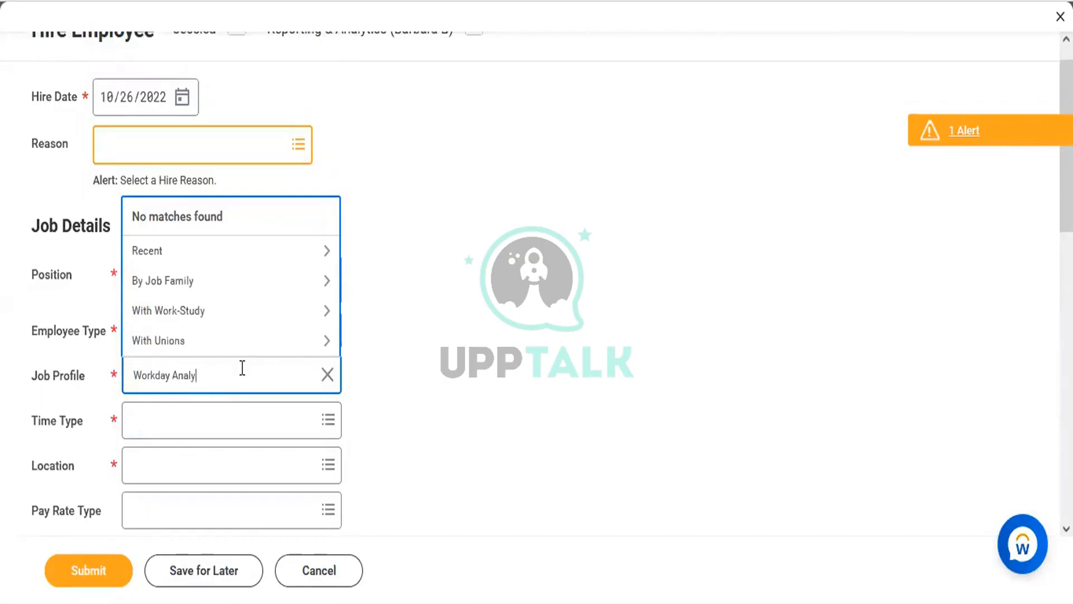
key(Return)
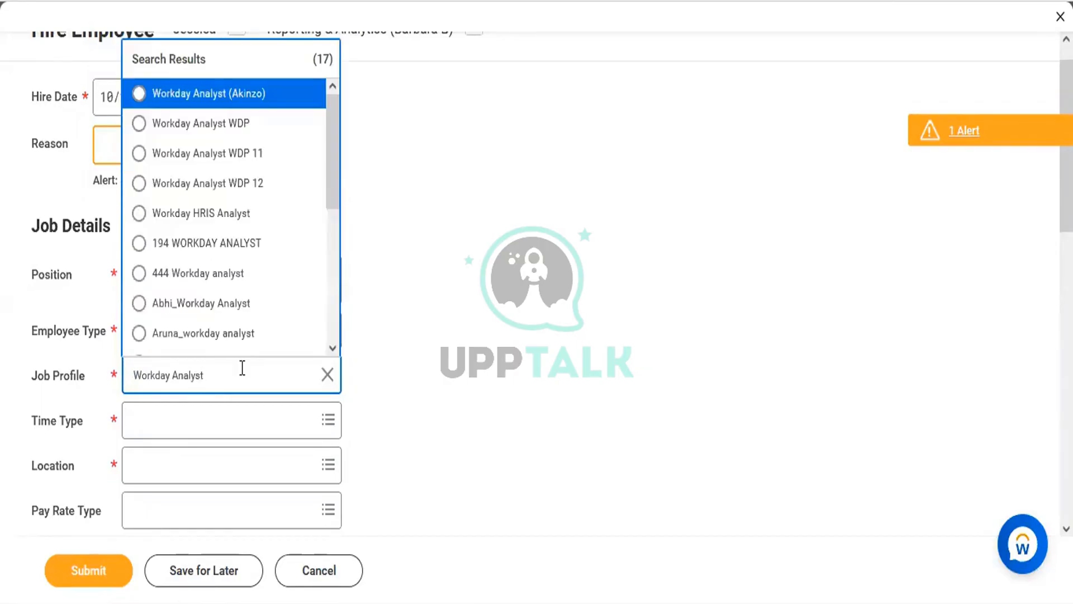
drag(331, 155, 329, 274)
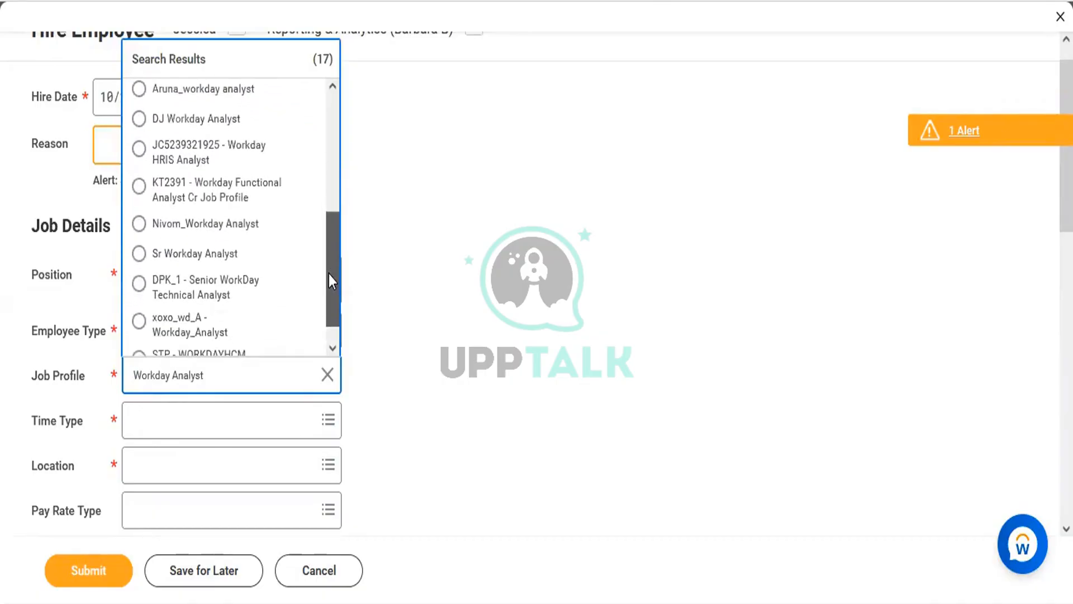
click(240, 252)
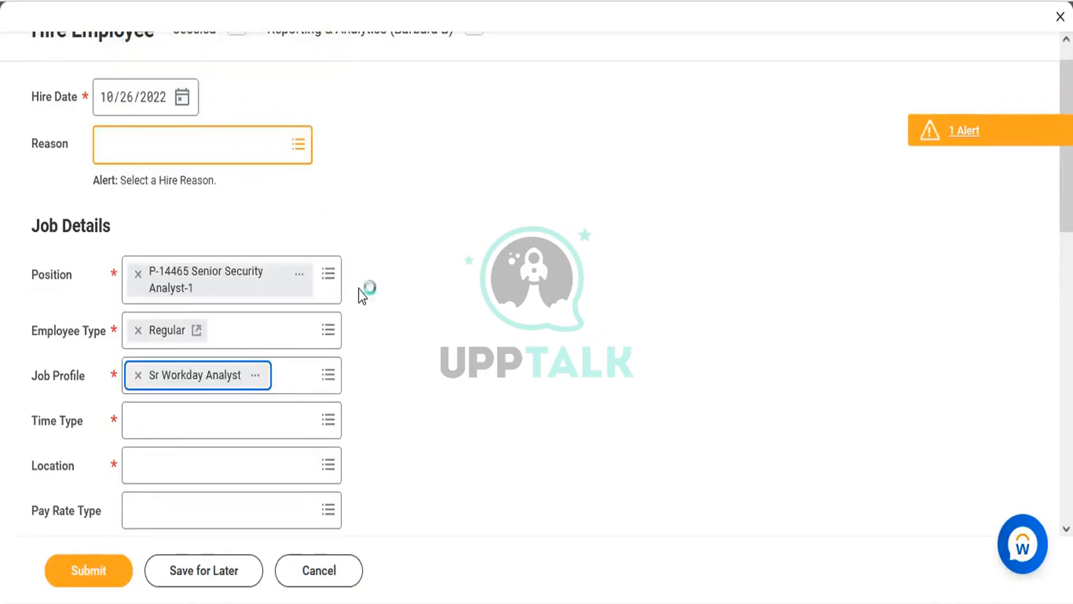
click(179, 416)
Set the time type to Full time and the location to Banglore
text(f)
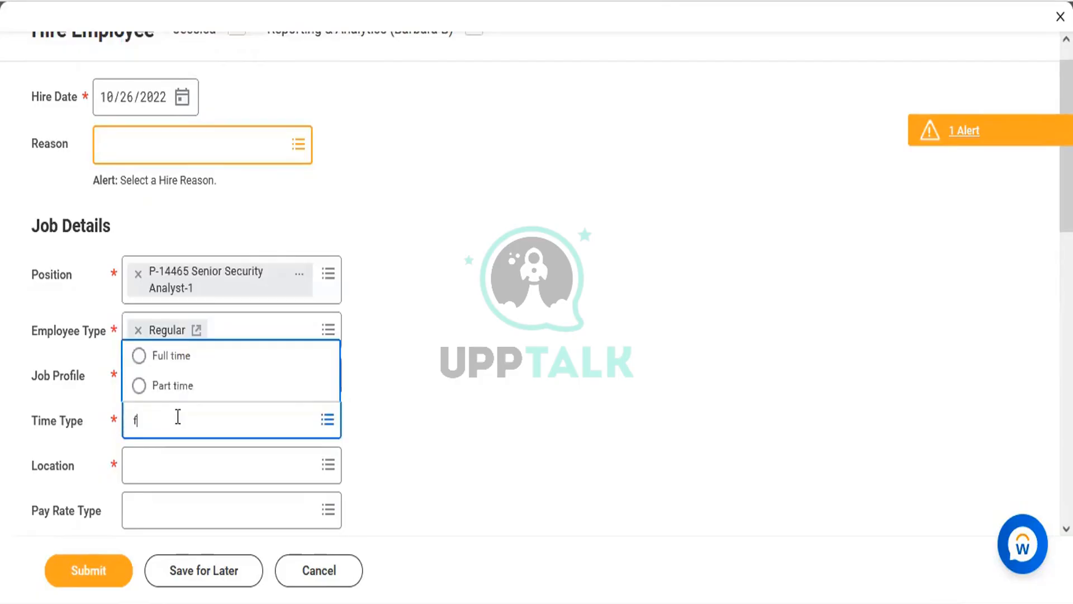
text(ull)
key(Return)
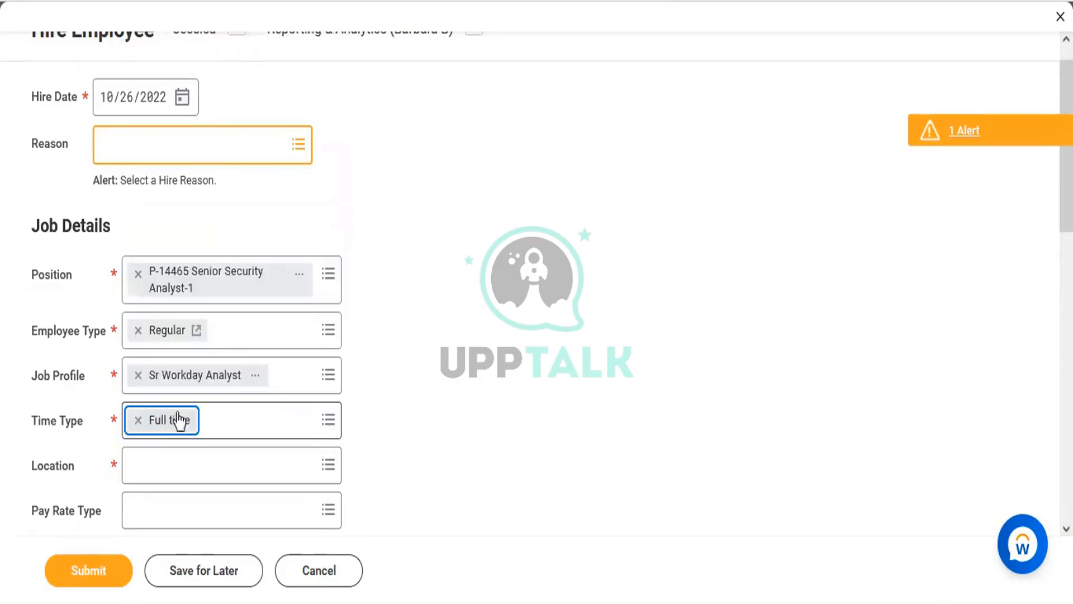
click(158, 471)
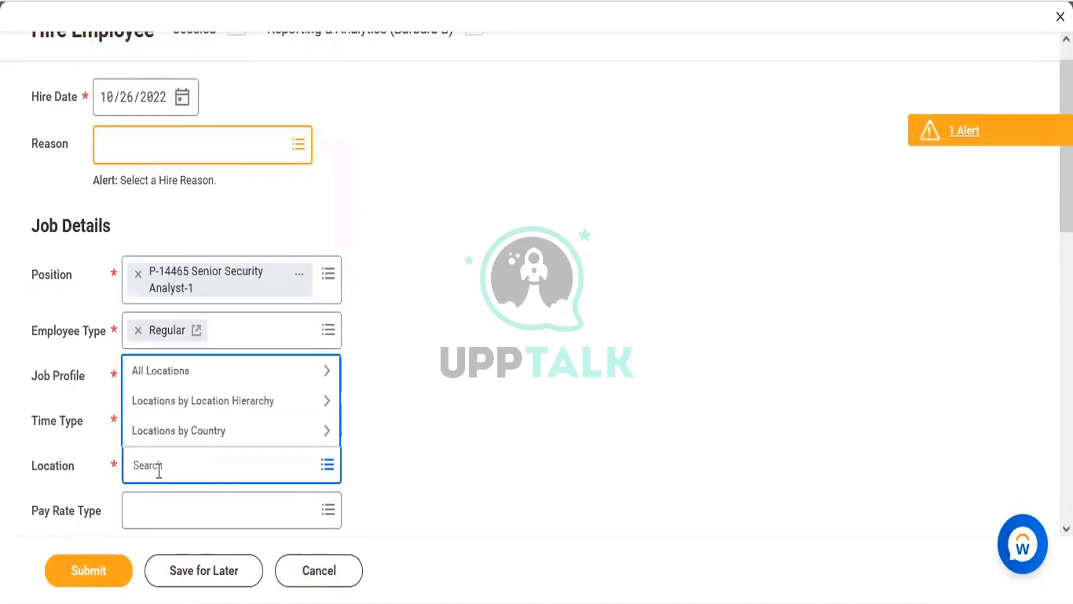
text(Banglo)
key(Return)
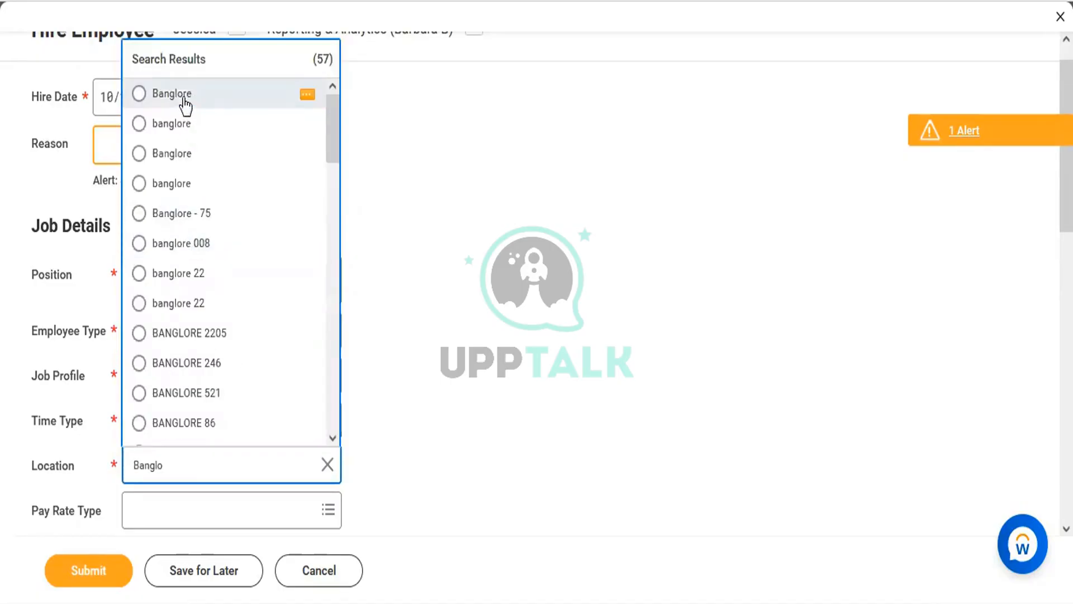
click(184, 95)
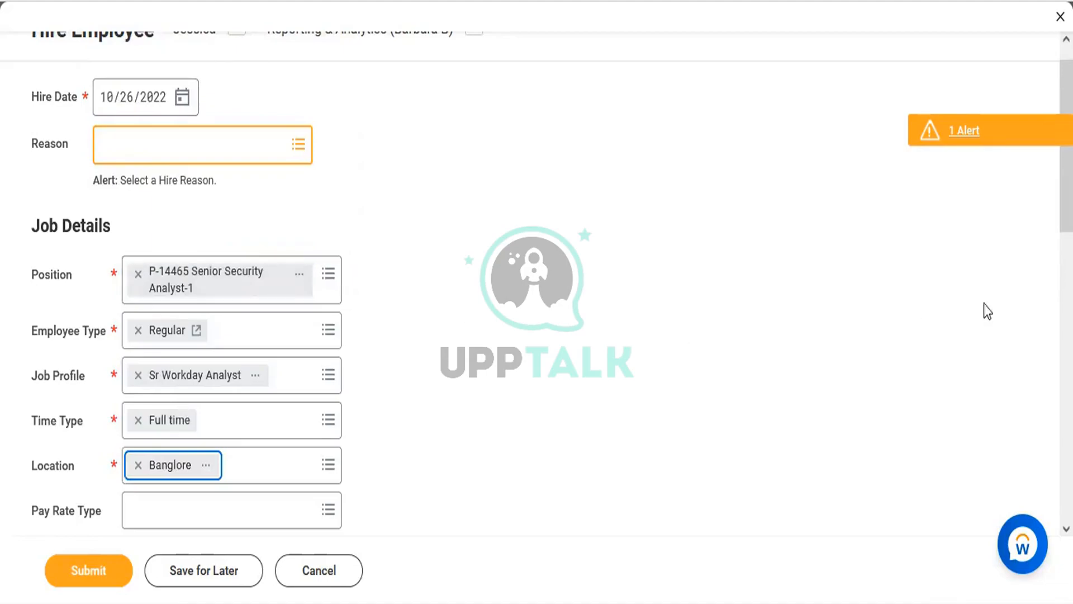
scroll(537, 301, down, 8)
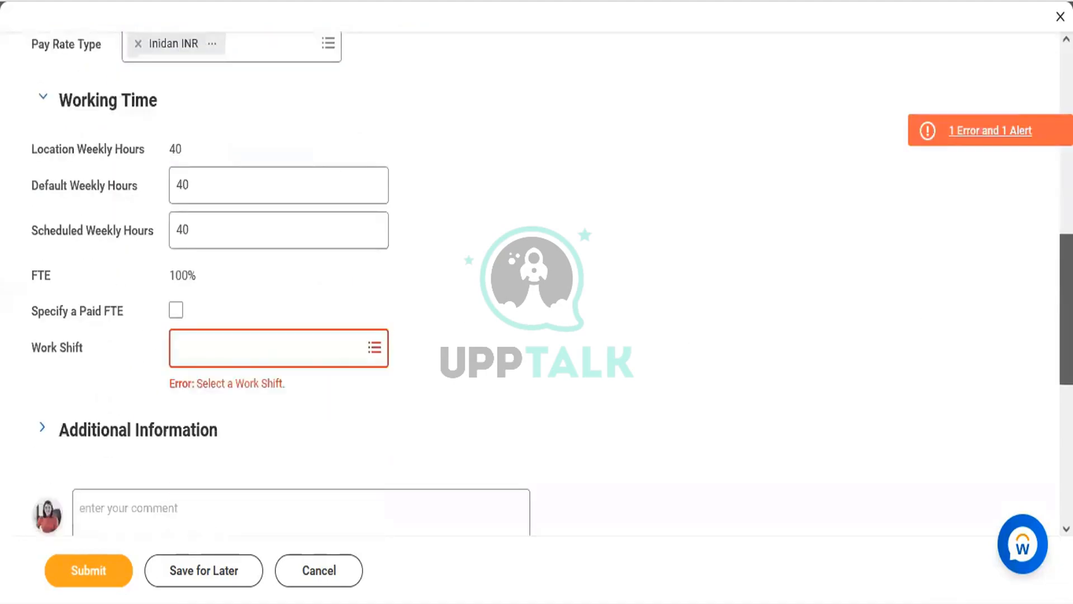
Set the work shift to A Shift (India)
click(249, 344)
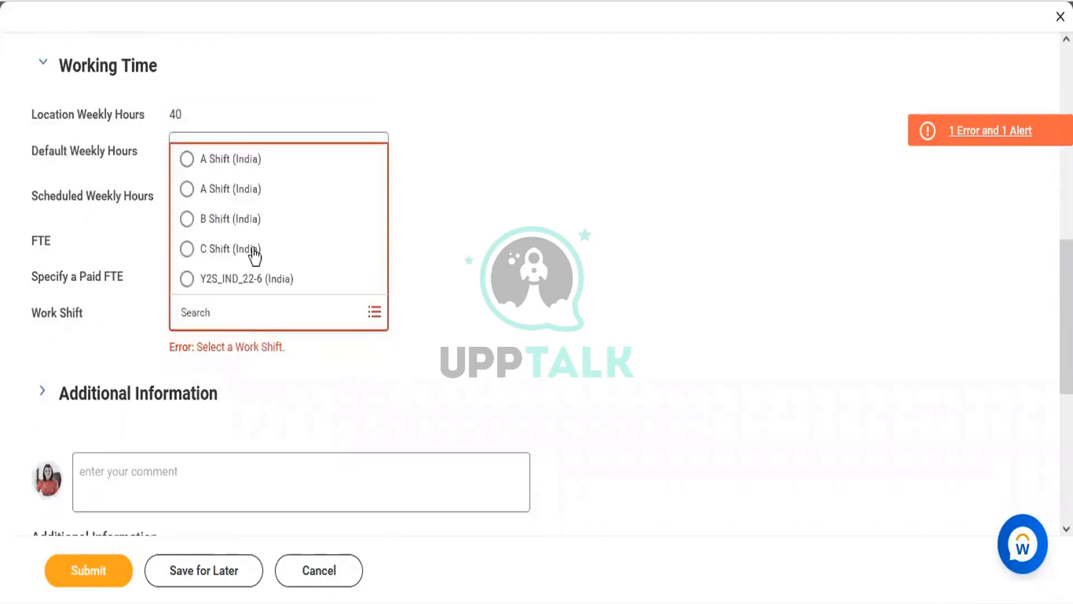
click(244, 159)
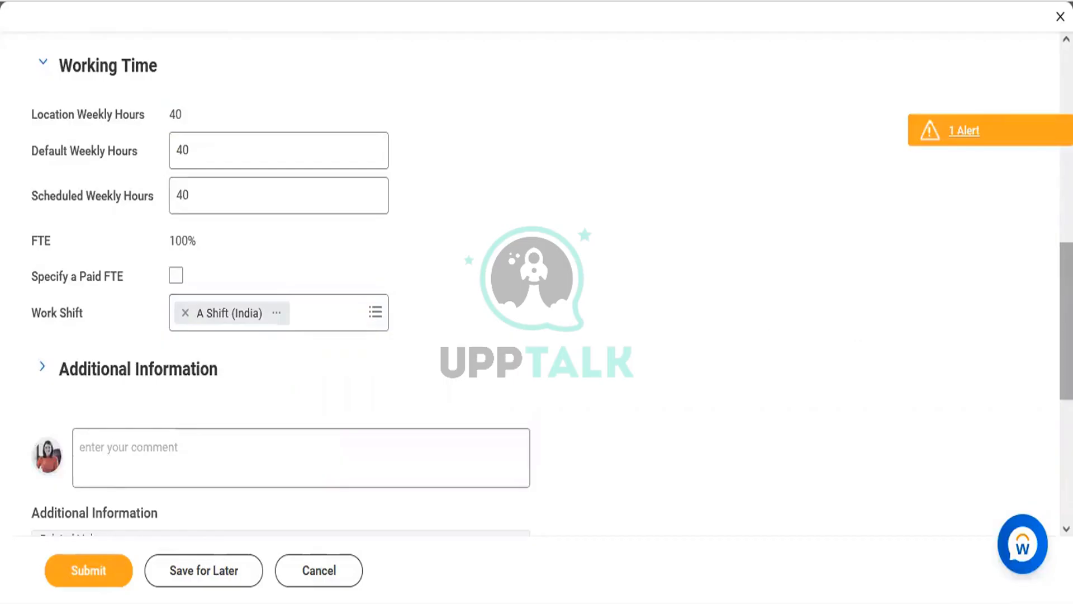
scroll(1066, 321, up, 1)
scroll(536, 279, up, 4)
scroll(537, 279, down, 6)
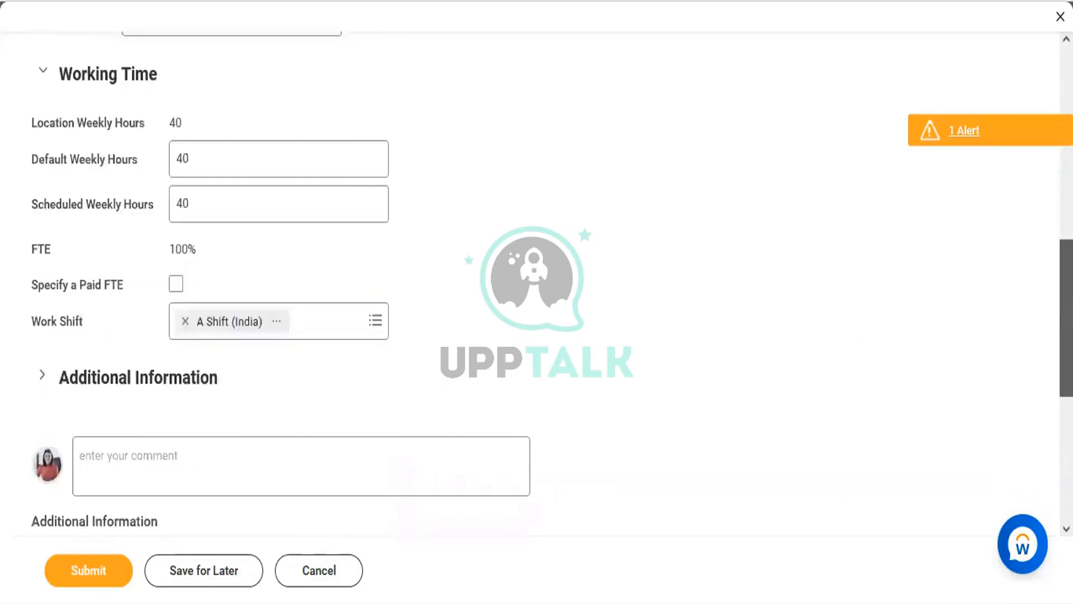
scroll(773, 59, up, 8)
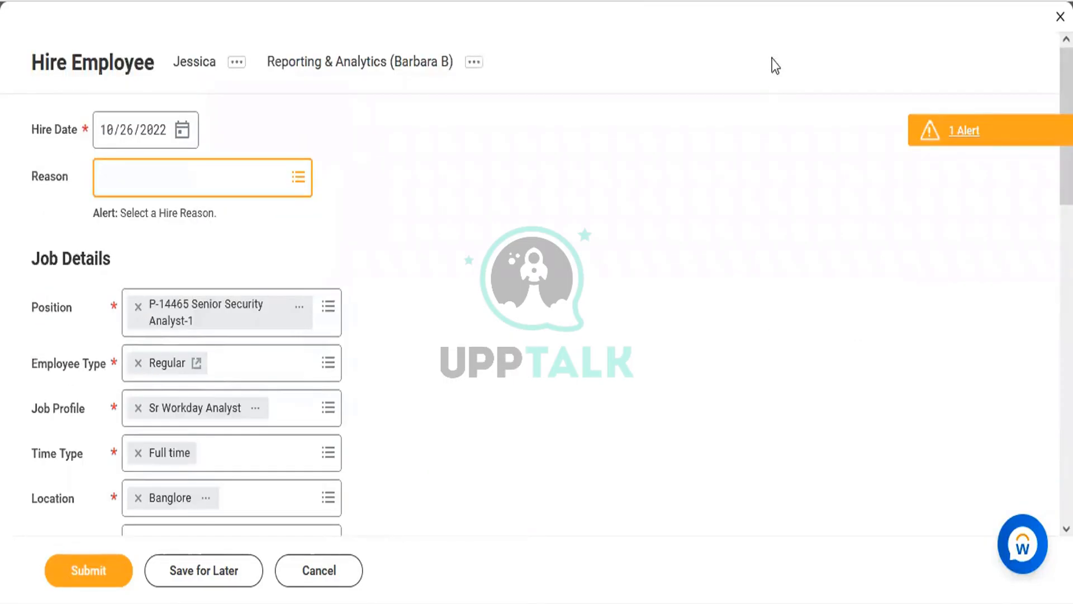
Change the hire date to 10/25/2022 and submit the hire
click(182, 129)
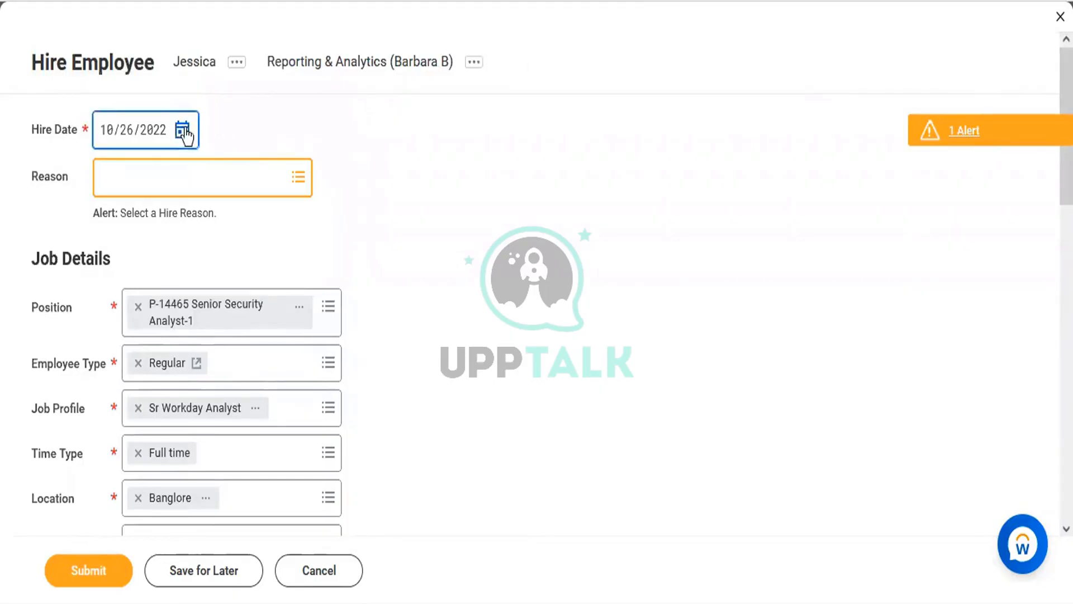
click(306, 333)
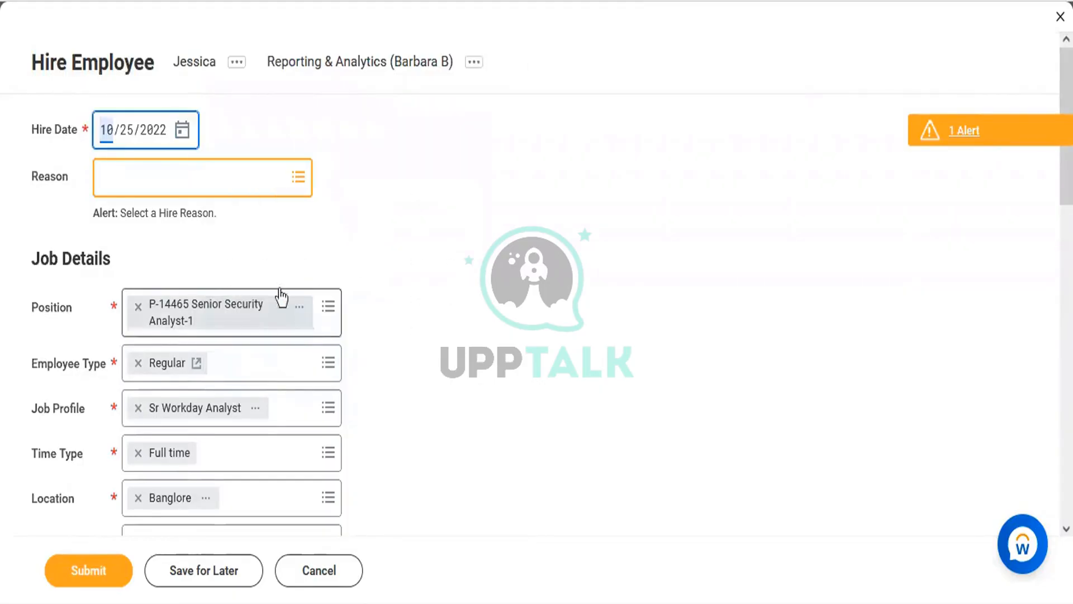
click(91, 570)
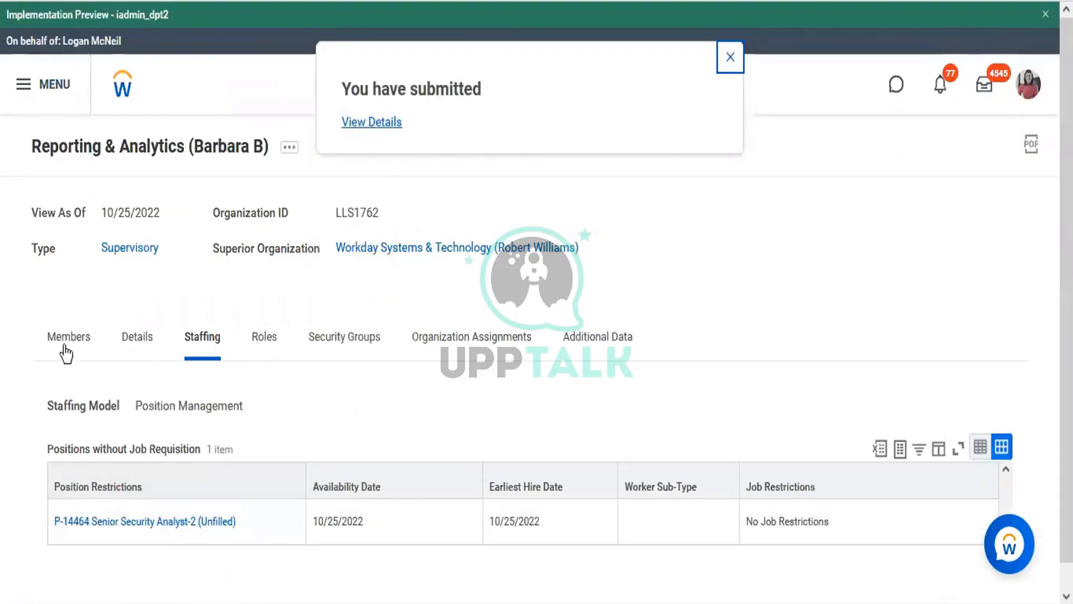
Start a Hire Employee action for P-14464, creating a new pre-hire
click(65, 350)
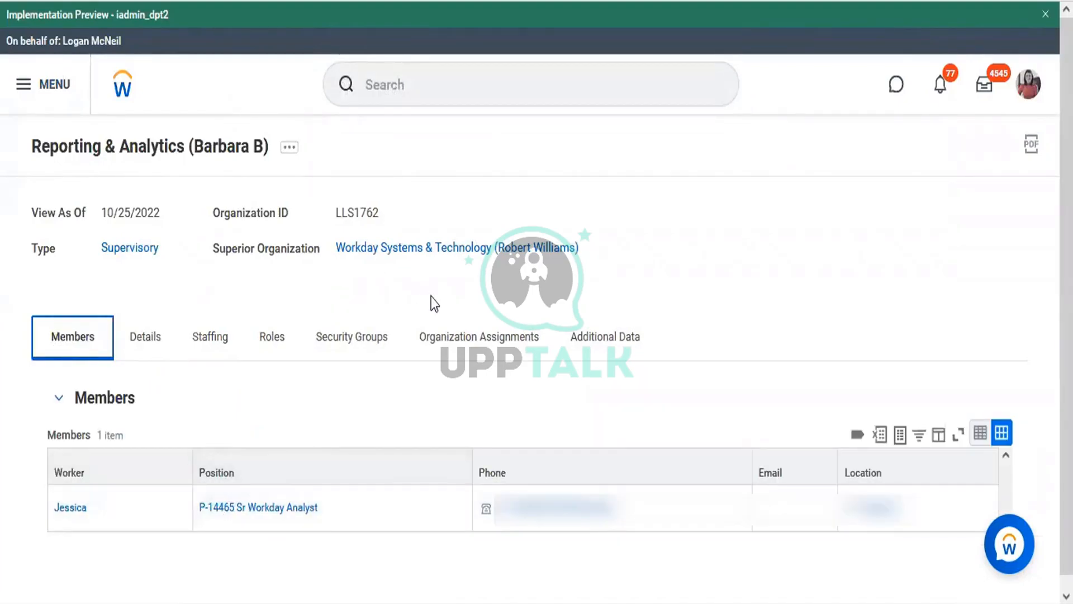
click(215, 338)
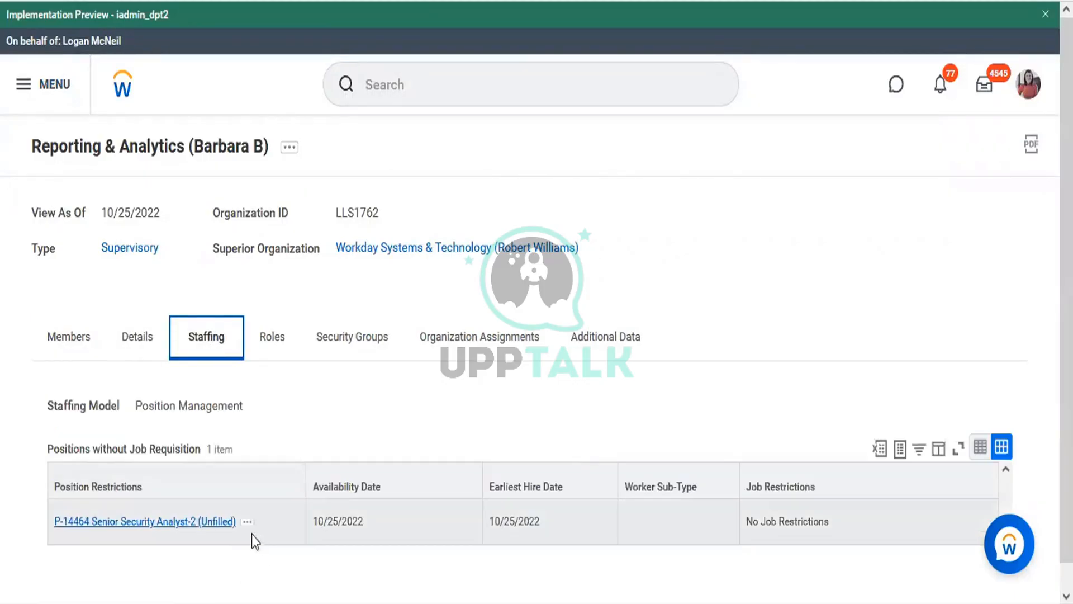
click(247, 525)
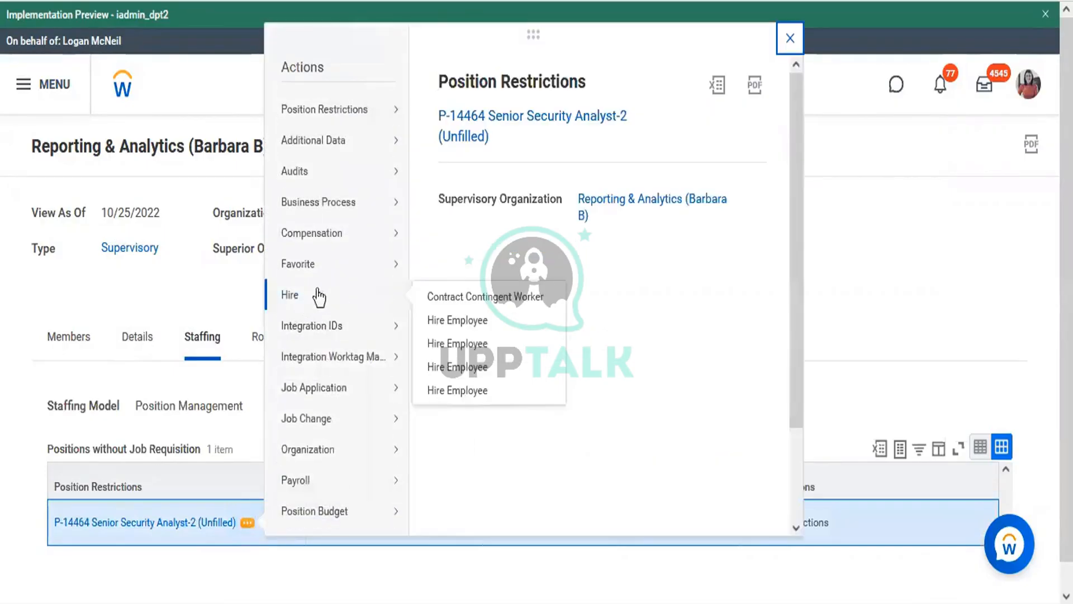
mouse_move(356, 305)
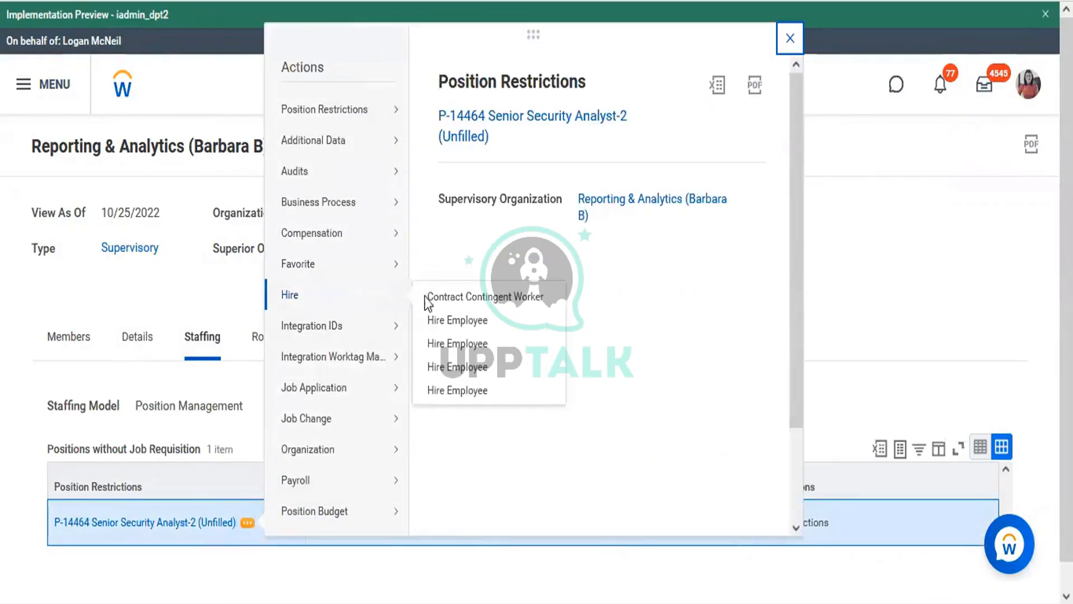
click(443, 346)
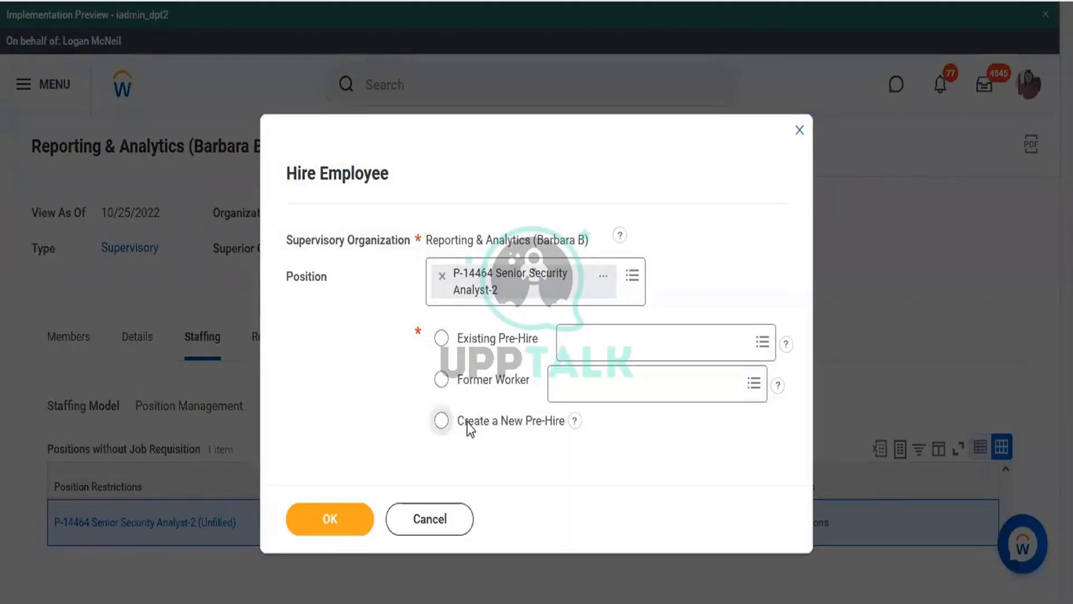
click(467, 422)
click(345, 524)
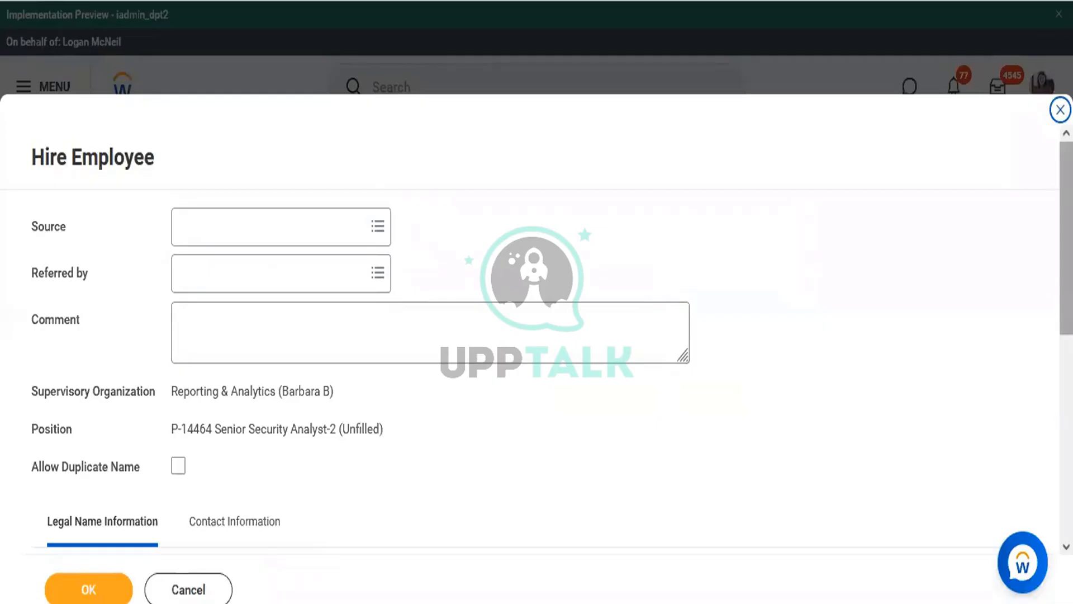
Enter the pre-hire's given name and move to the contact information section
drag(1067, 241, 1067, 358)
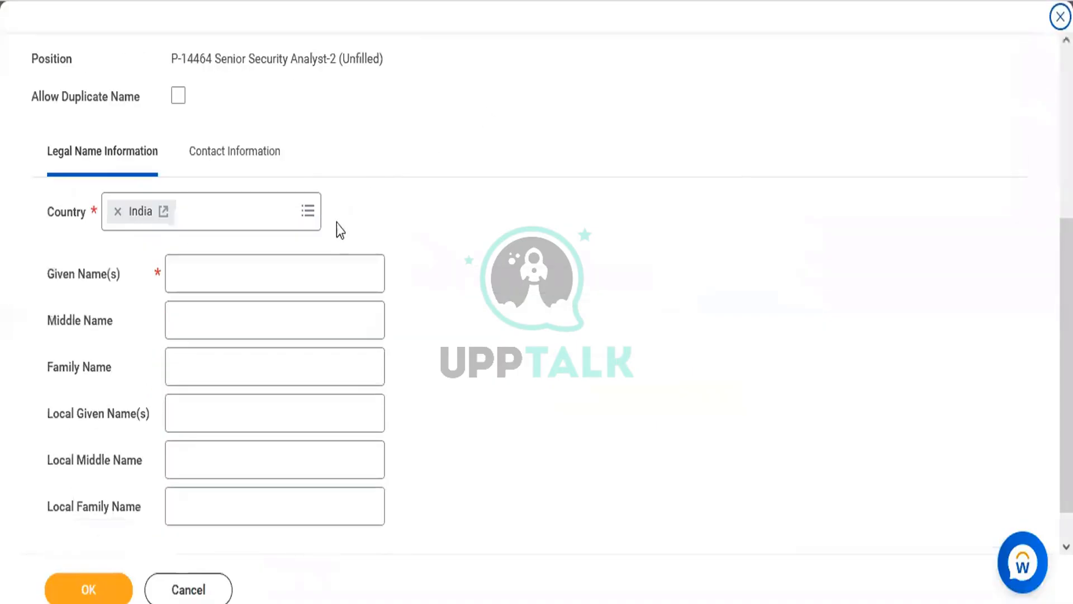
click(310, 264)
text(Andrew)
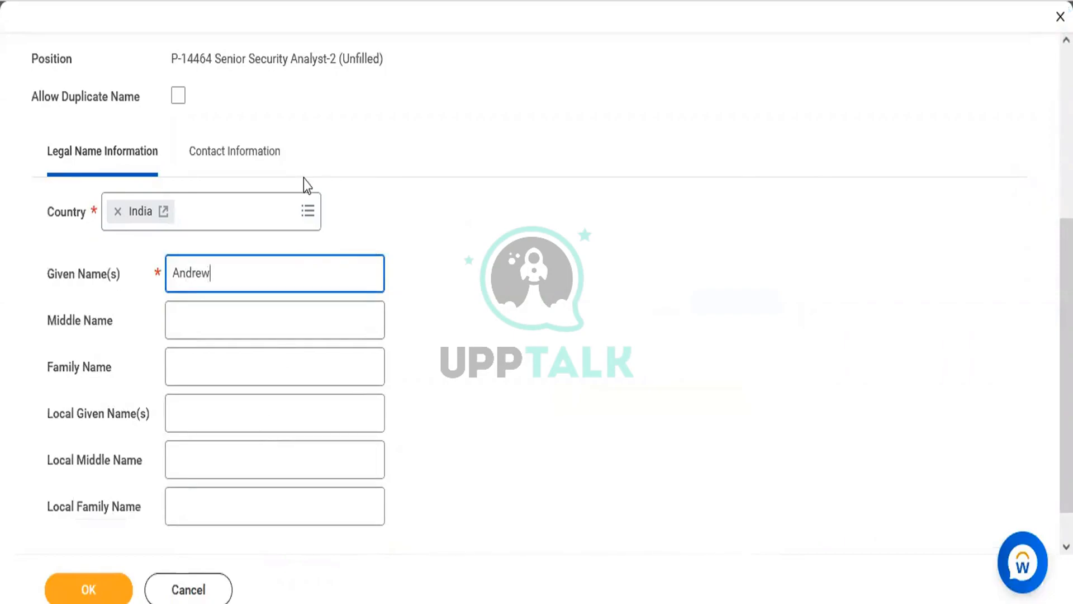
click(252, 163)
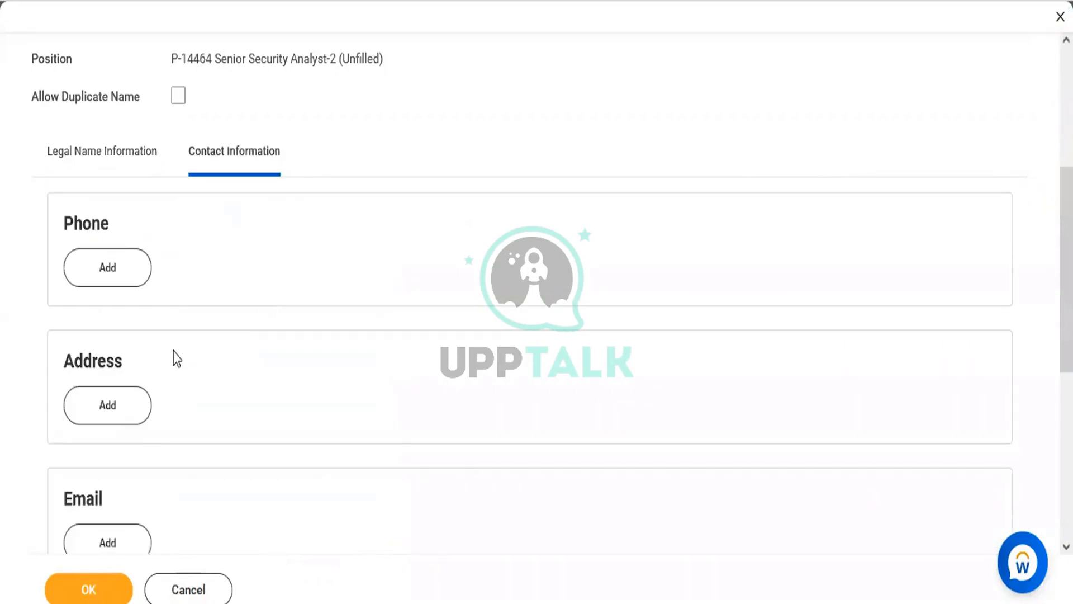
Add a phone with India (+91) country code and the pre-hire's number
click(122, 280)
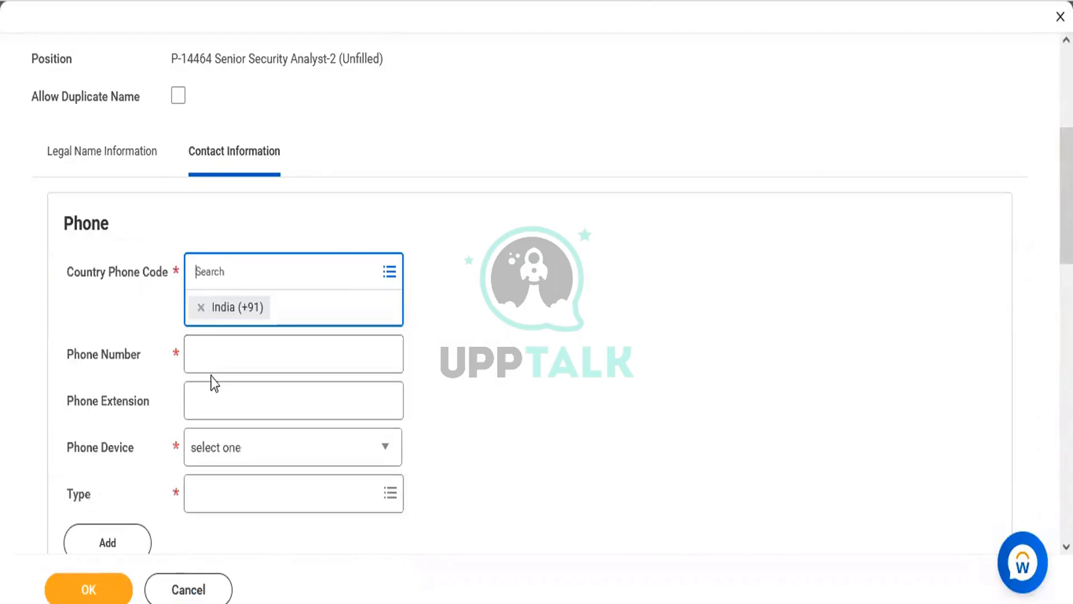
click(218, 346)
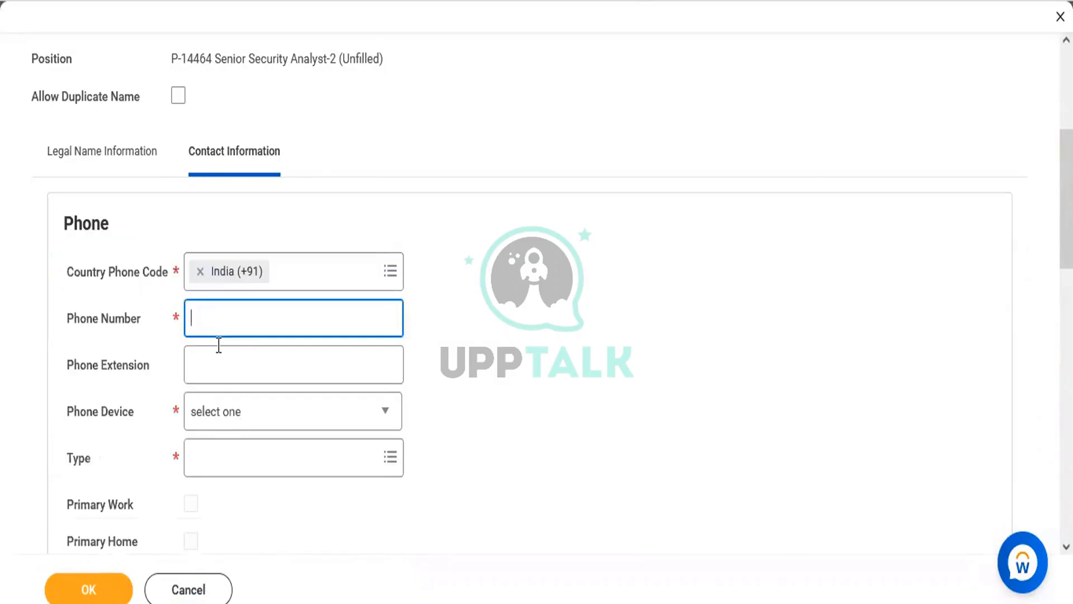
text(999999999)
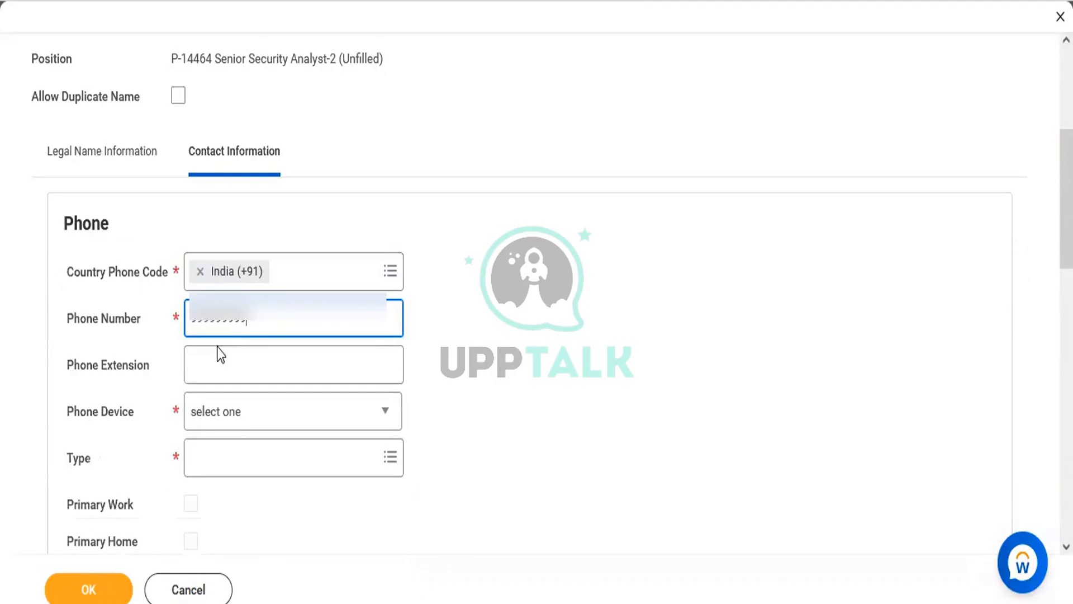
click(304, 364)
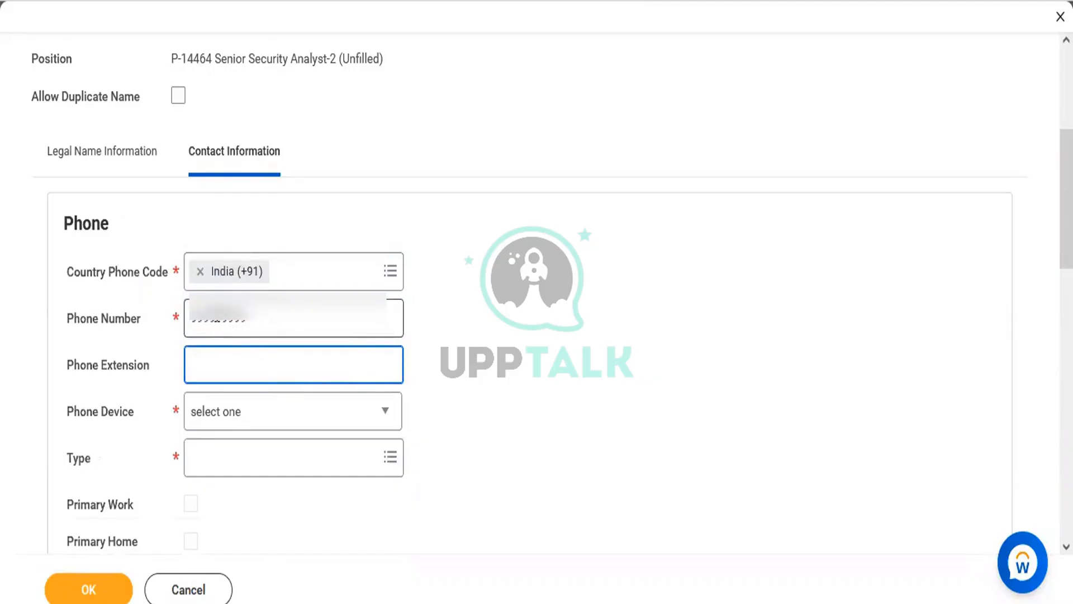
click(216, 320)
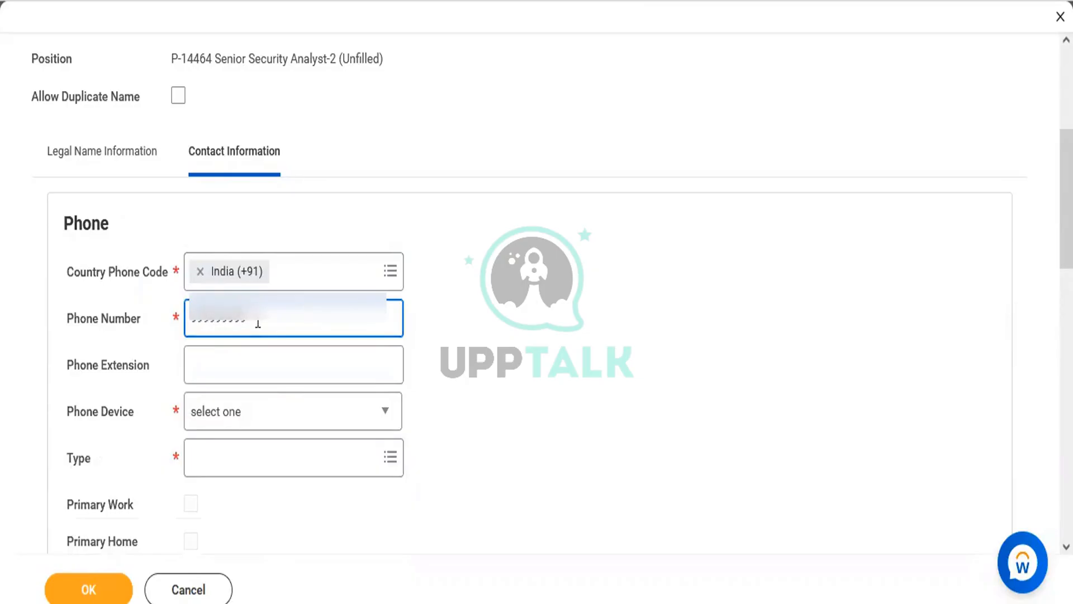
text(9999999999)
click(315, 342)
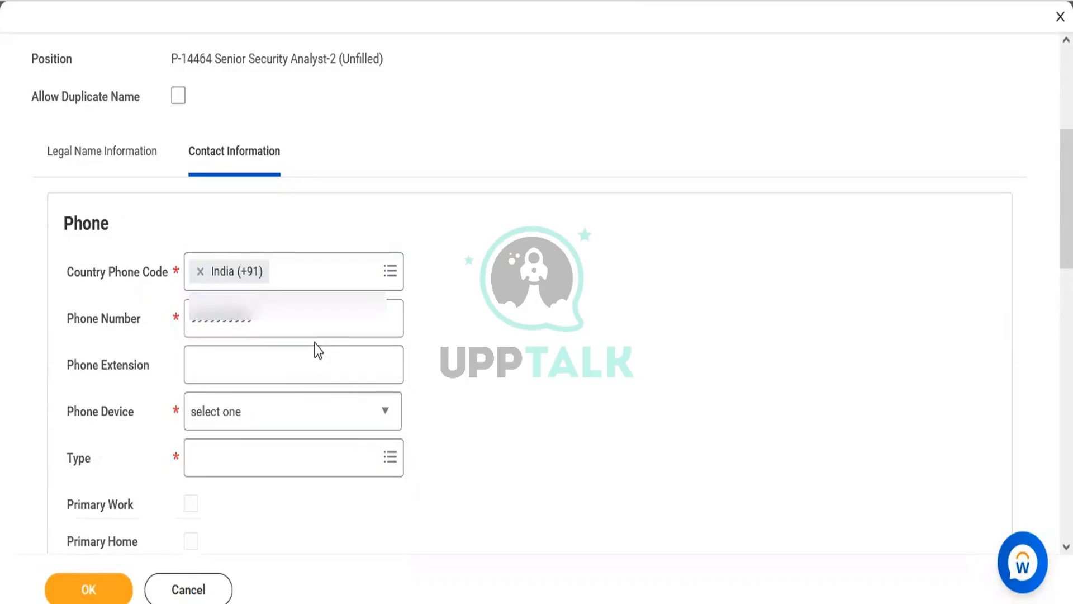
Set the phone device to Mobile and type to Home, then confirm the contact details
click(248, 426)
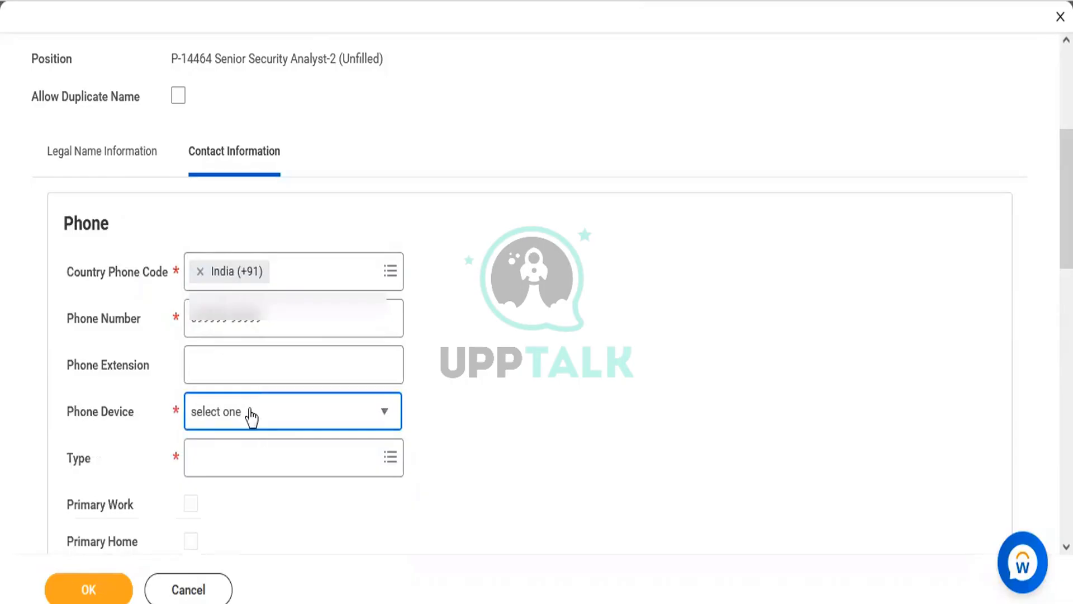
click(222, 541)
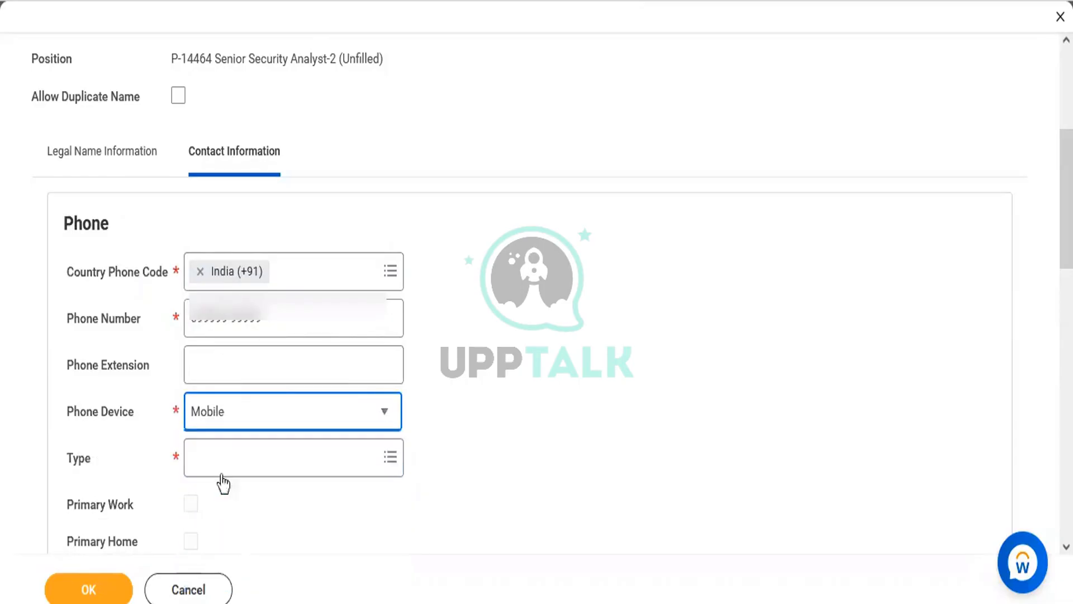
click(218, 459)
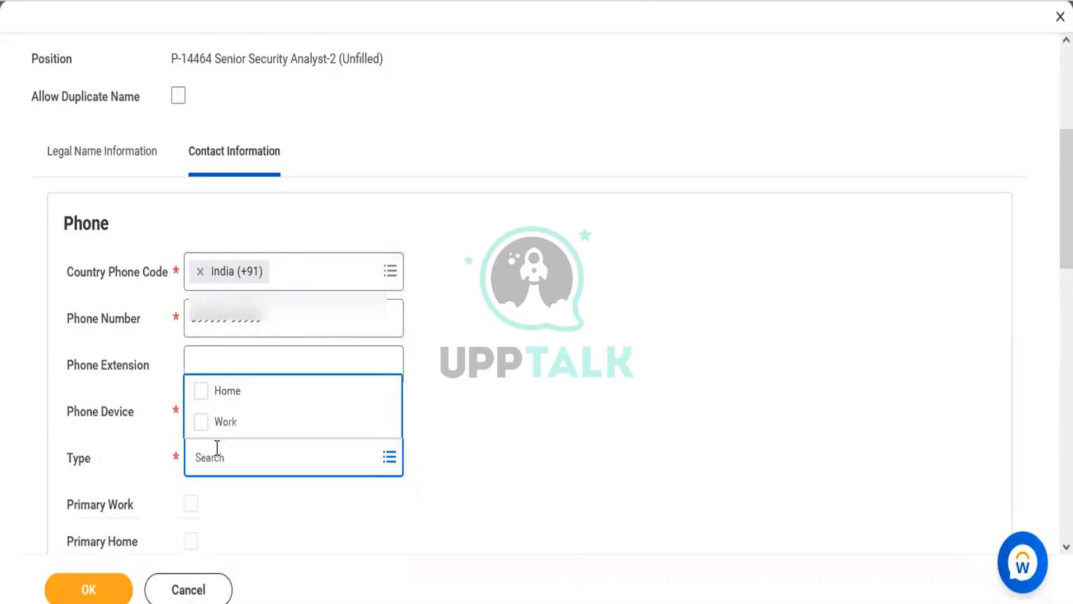
click(222, 394)
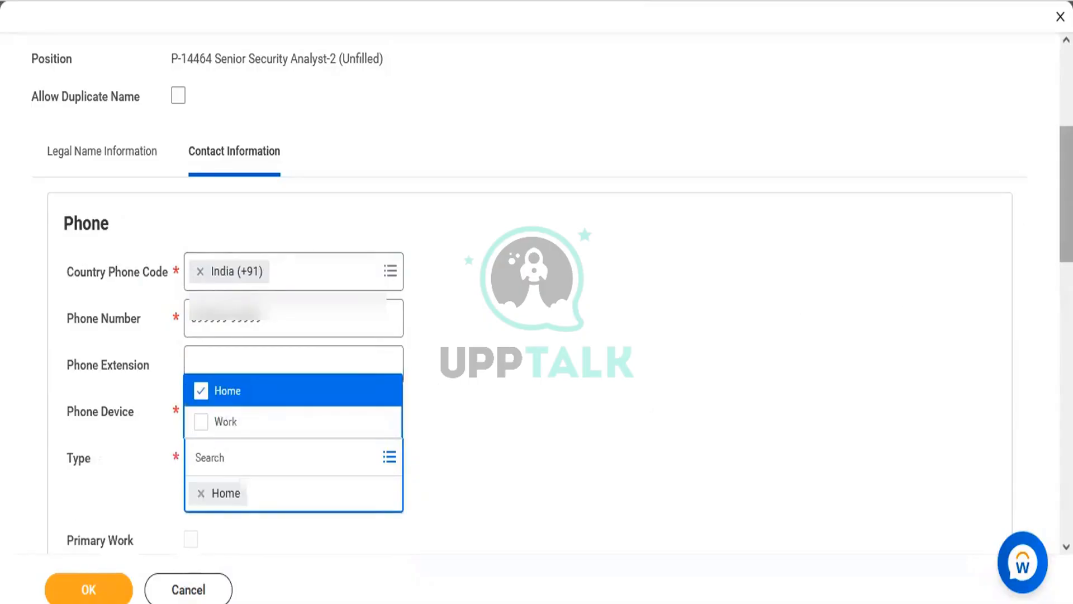
scroll(679, 323, down, 4)
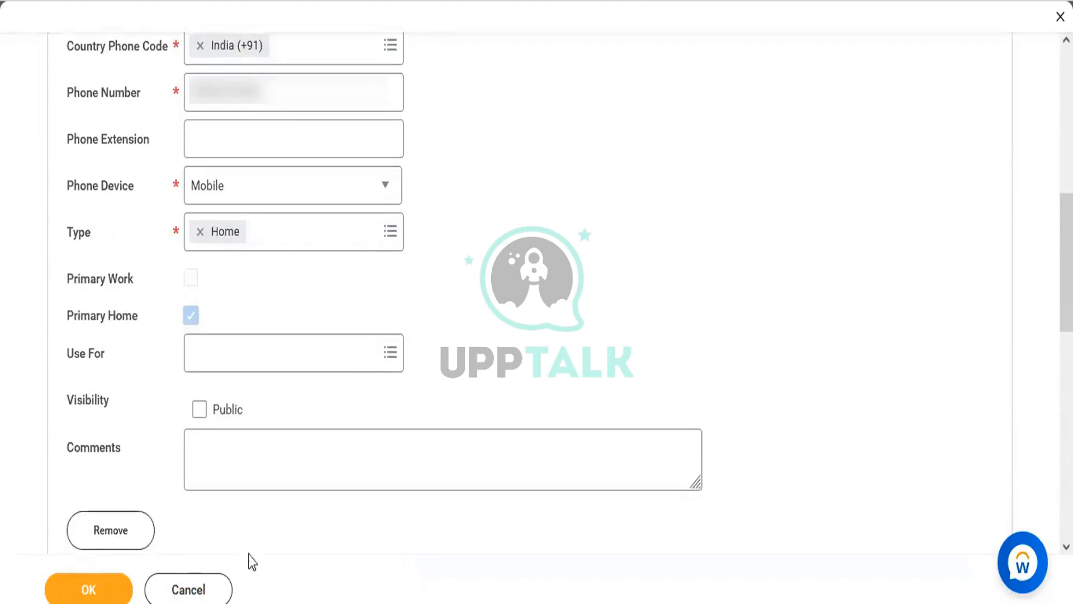
drag(1067, 302, 1066, 505)
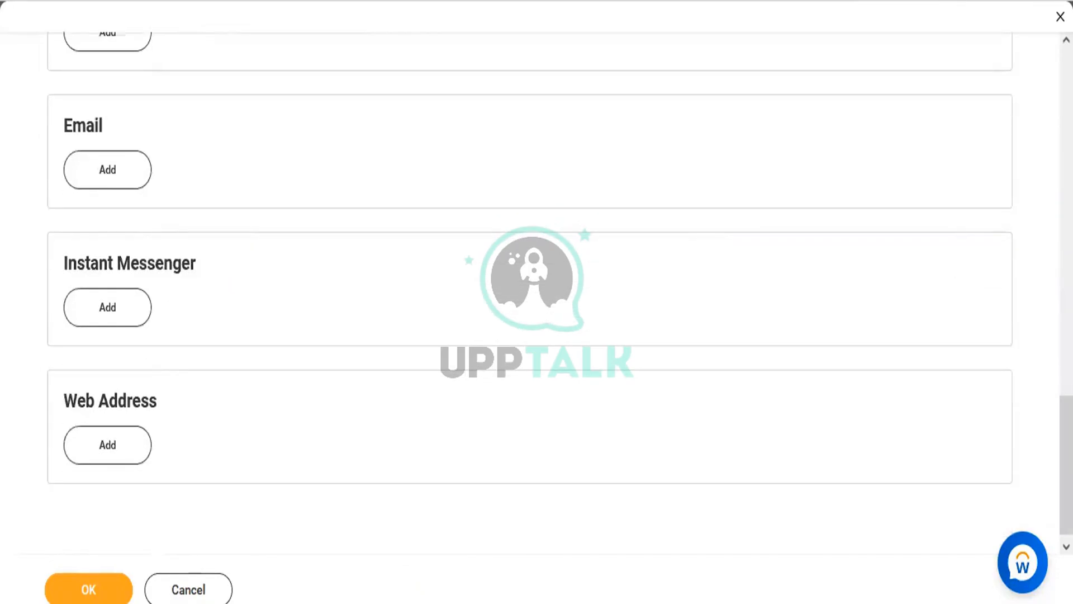
click(72, 592)
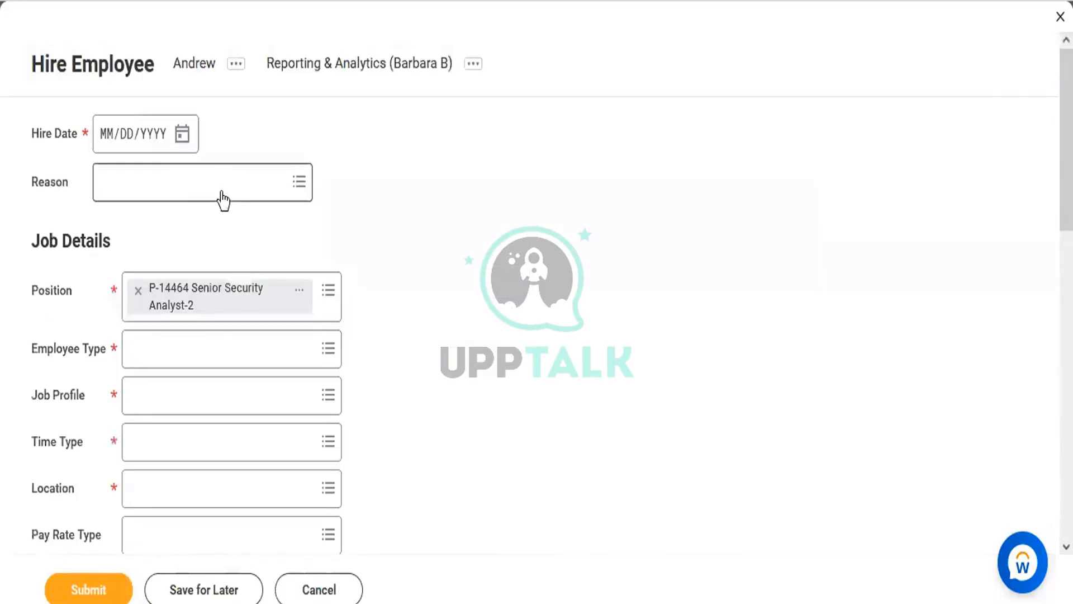
Set the hire date to 10/25/2022 and the employee type to Regular
click(183, 144)
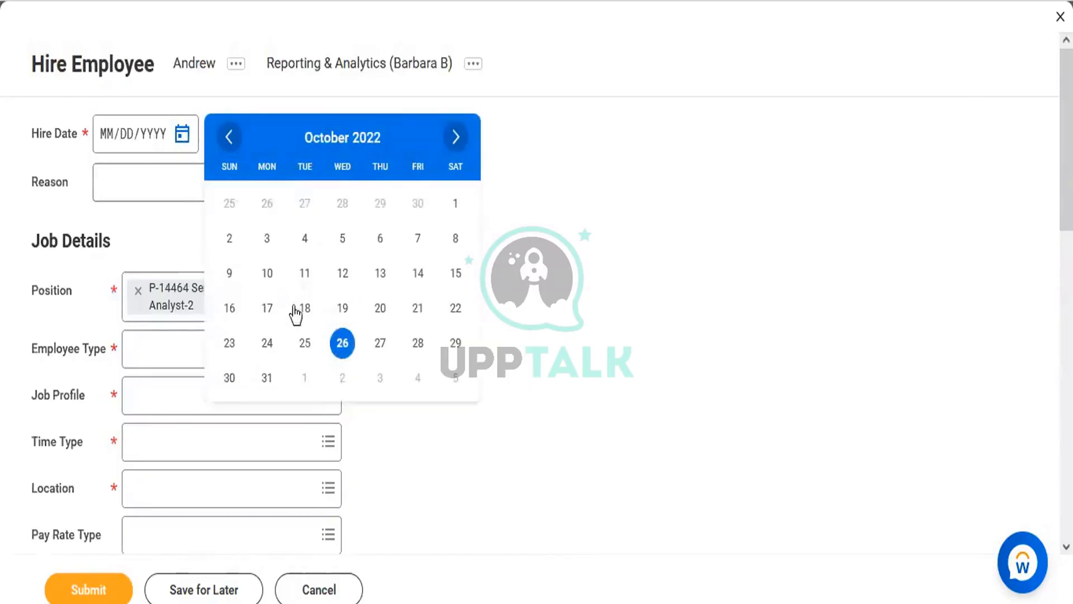
click(304, 343)
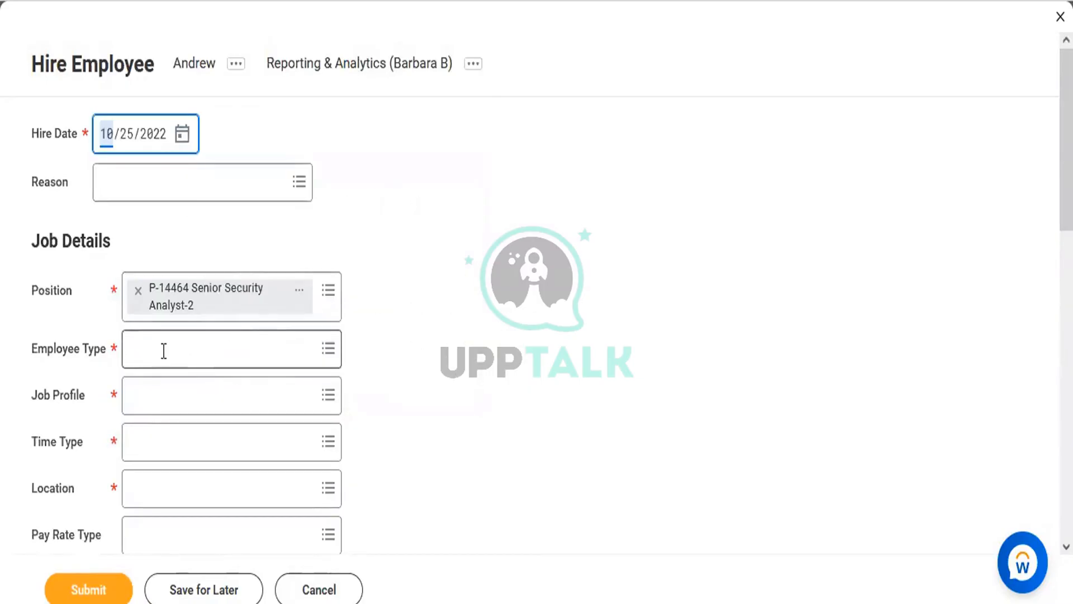
click(163, 350)
text(Regular)
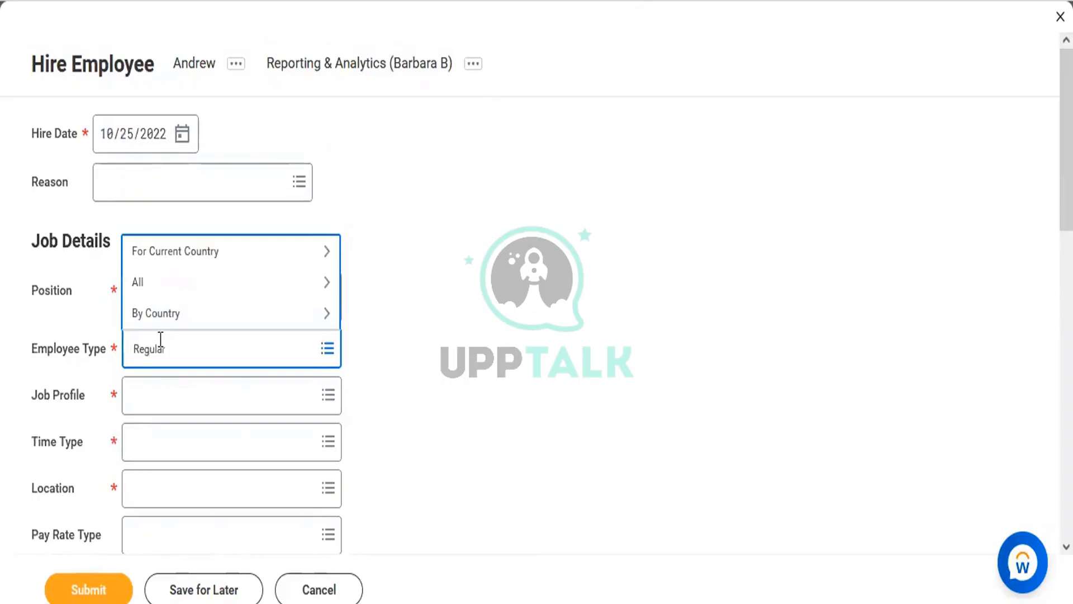
key(Return)
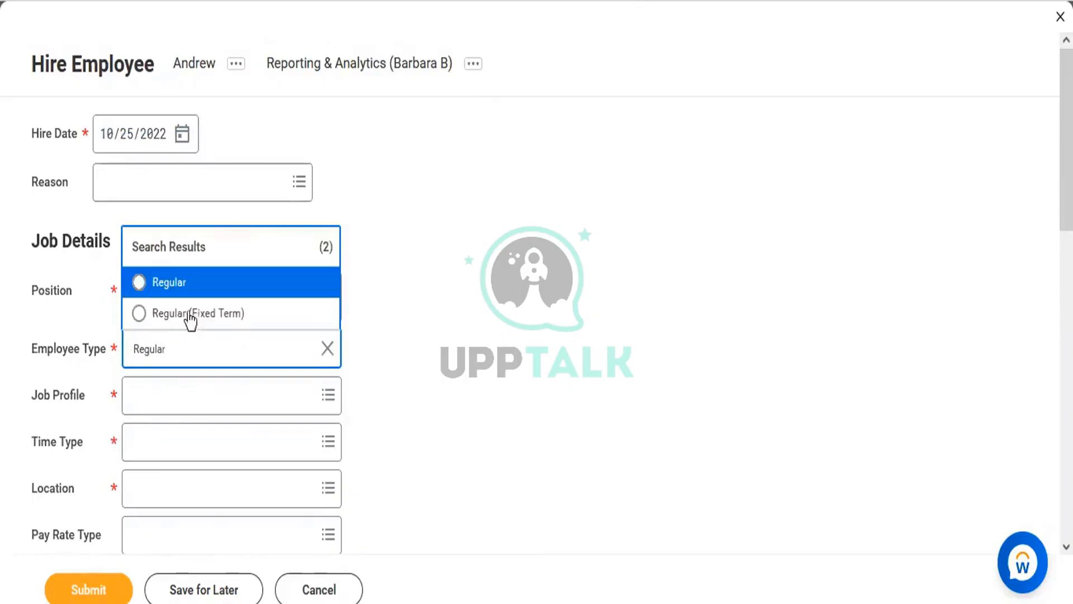
click(180, 294)
Set the job profile to Sr Workday Analyst and the time type to Full time
click(158, 412)
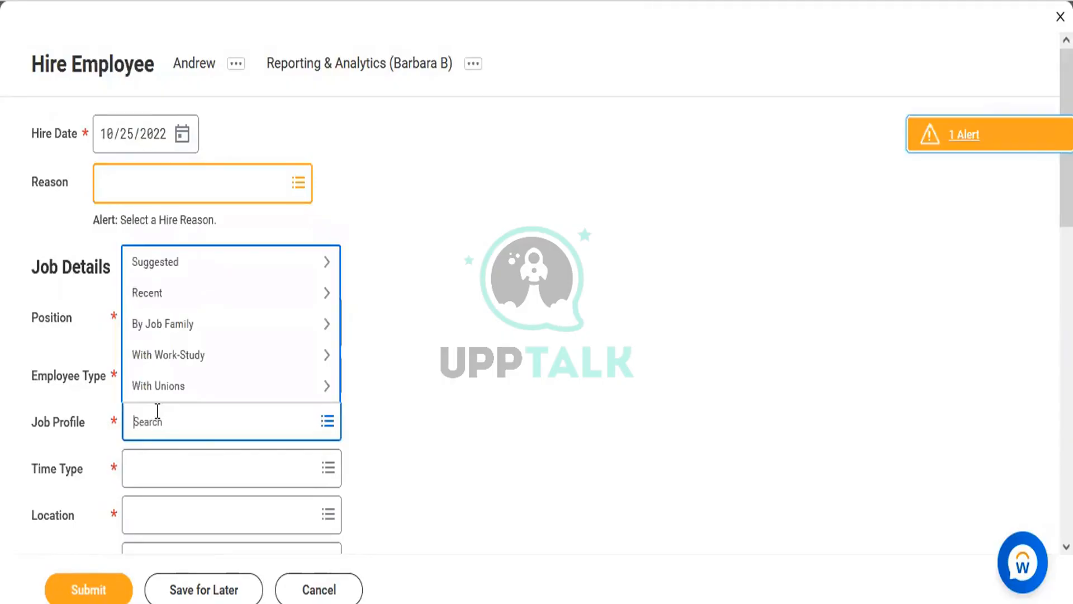
text(Workday Analyst)
key(Return)
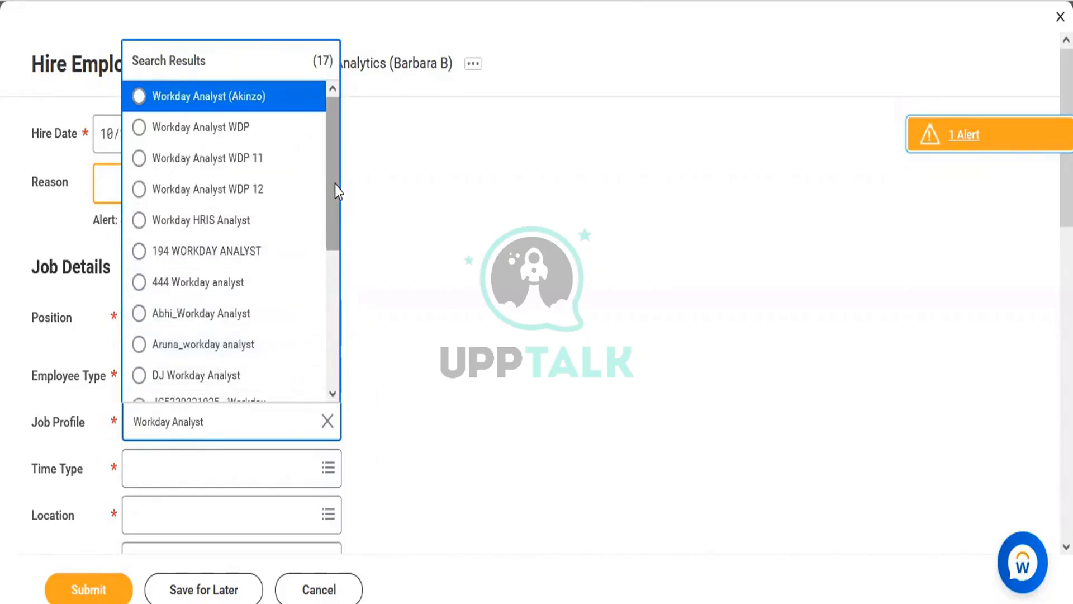
drag(335, 185, 329, 263)
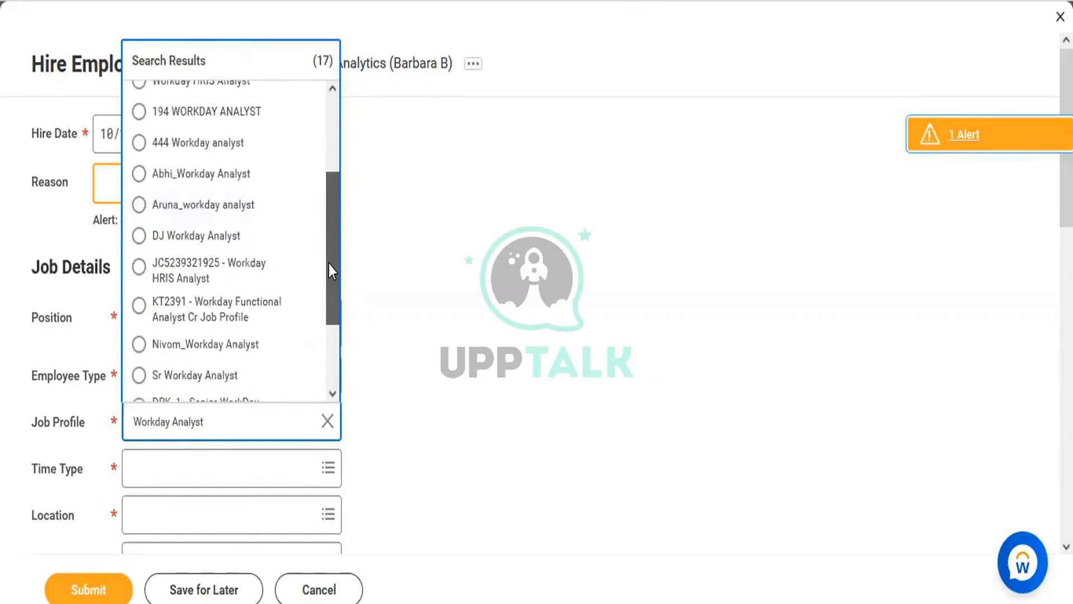
scroll(311, 369, down, 1)
click(235, 377)
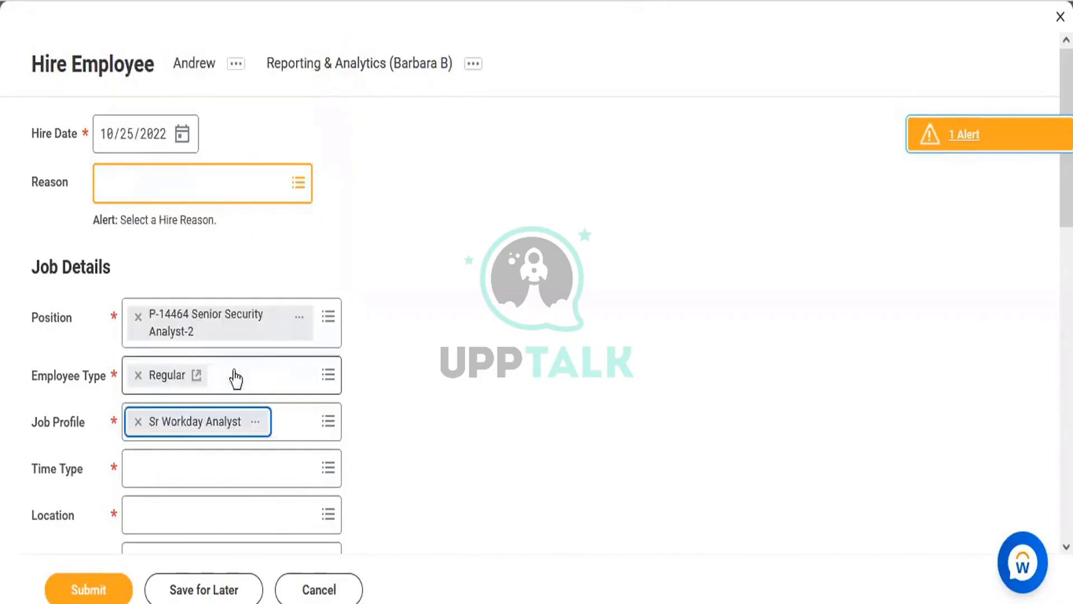
click(220, 463)
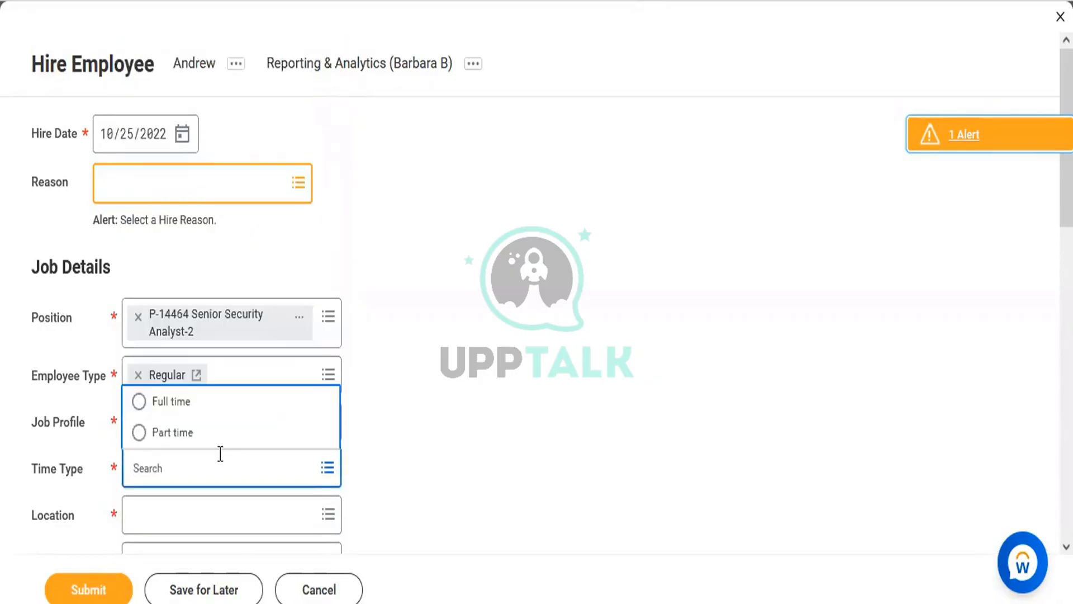
text(Full time)
key(Return)
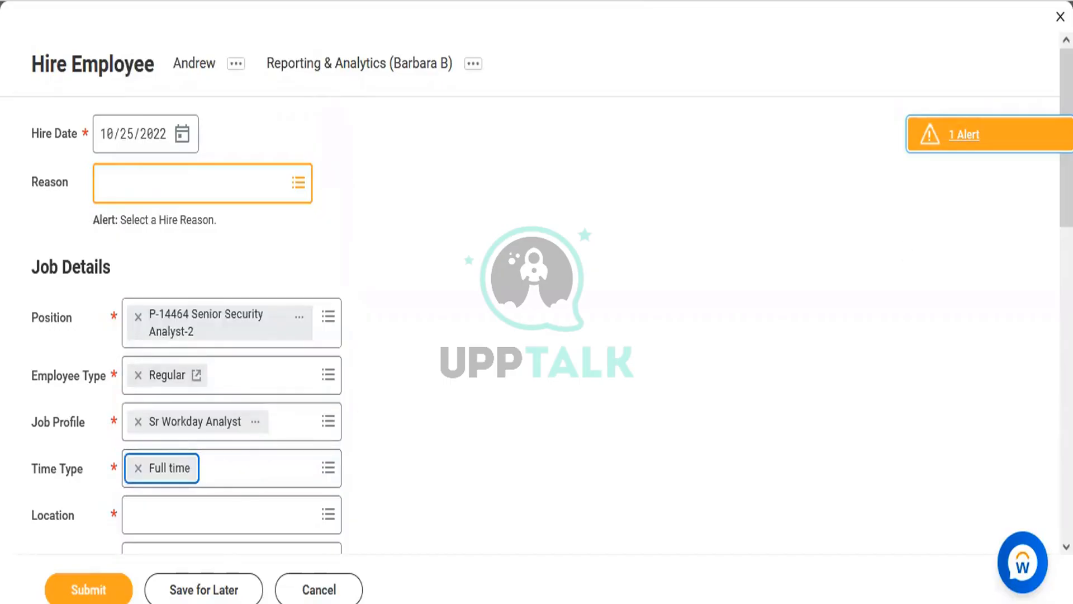
scroll(666, 371, down, 2)
scroll(750, 191, down, 1)
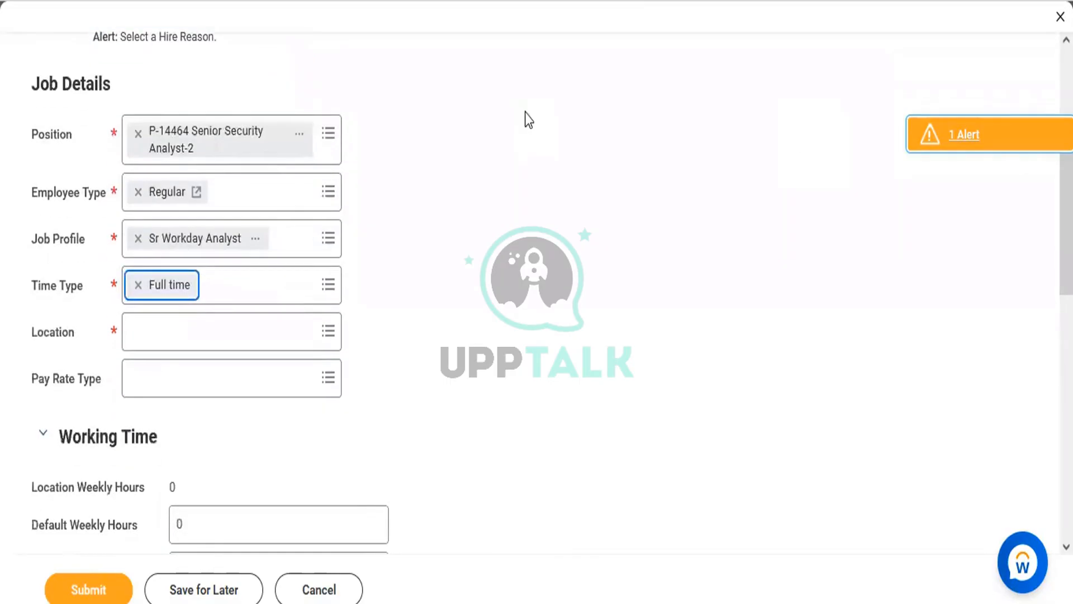
Set the location to Bangalore after correcting the misspelled search
click(228, 334)
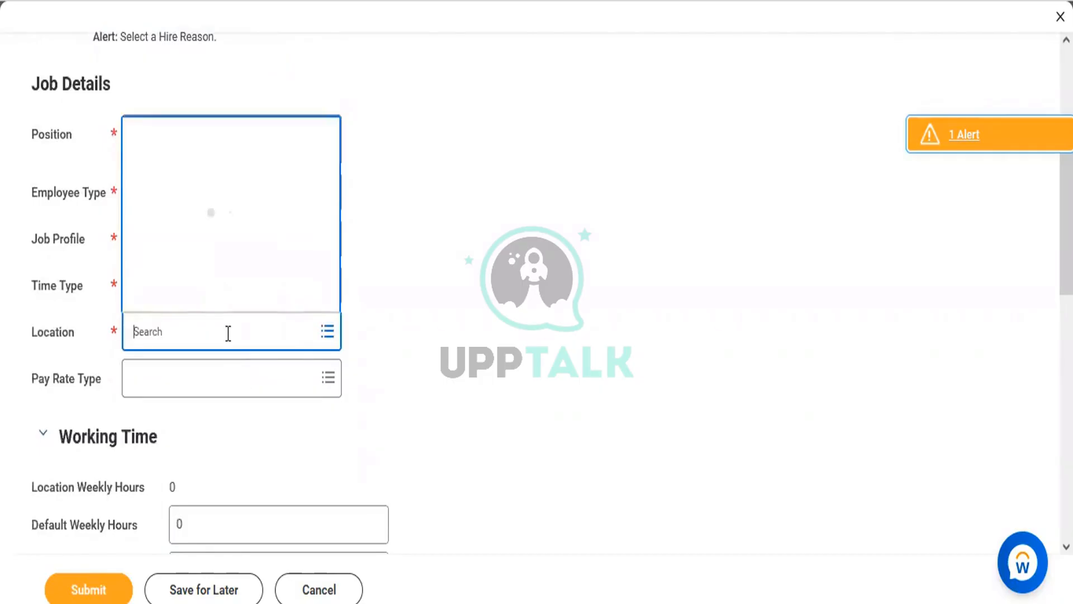
text(Bangor)
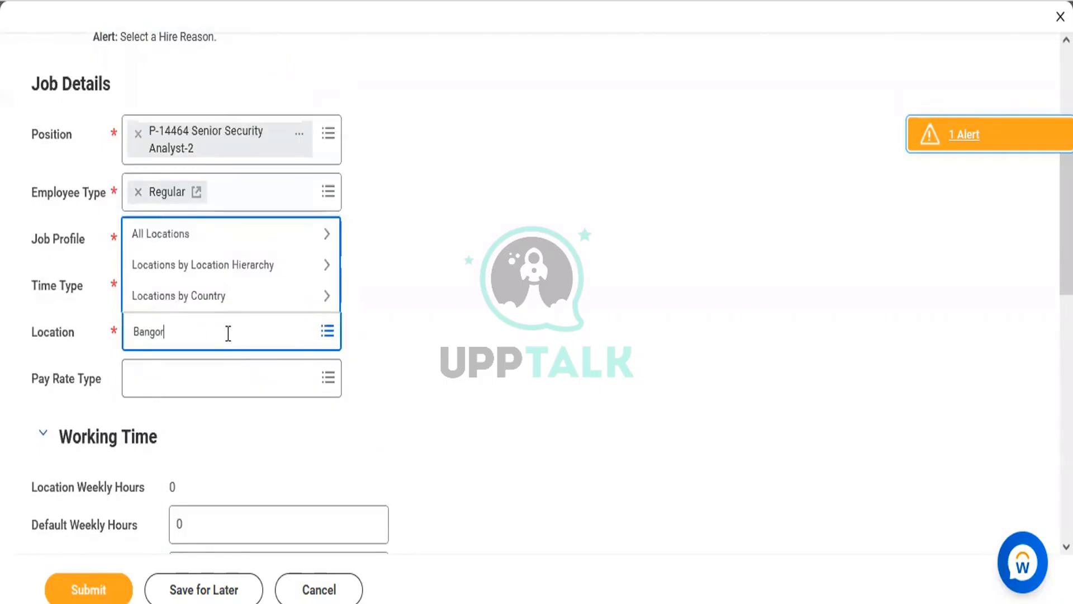
text(e)
key(Return)
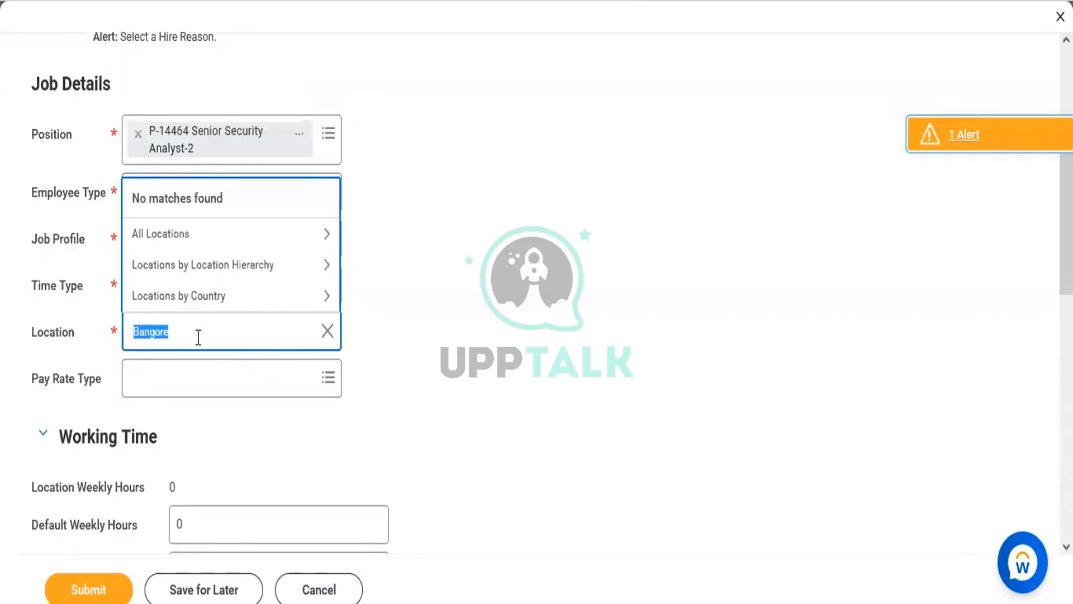
click(198, 337)
key(Return)
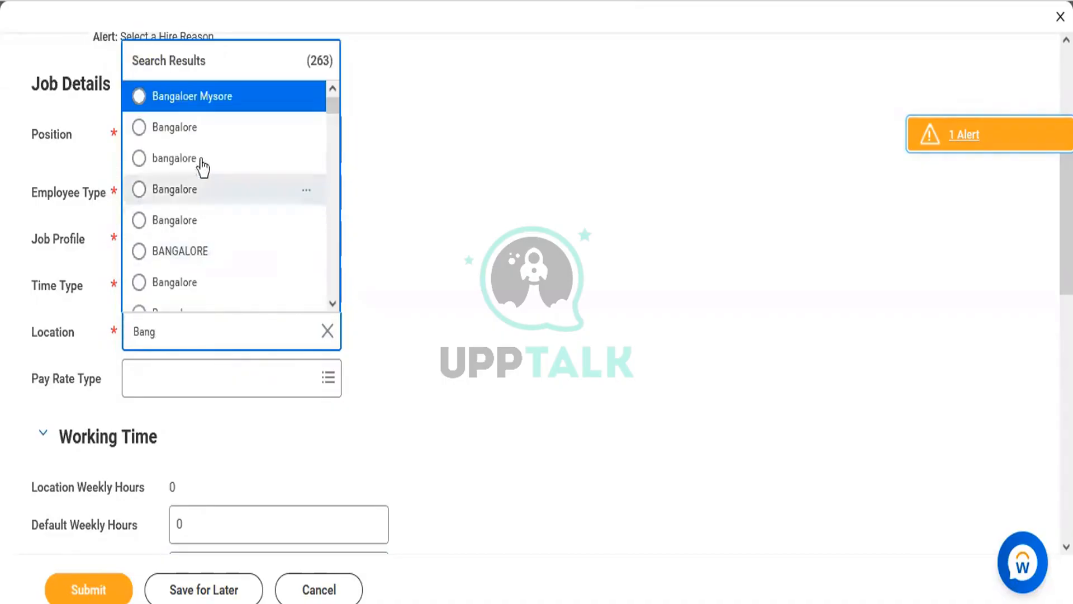
click(188, 137)
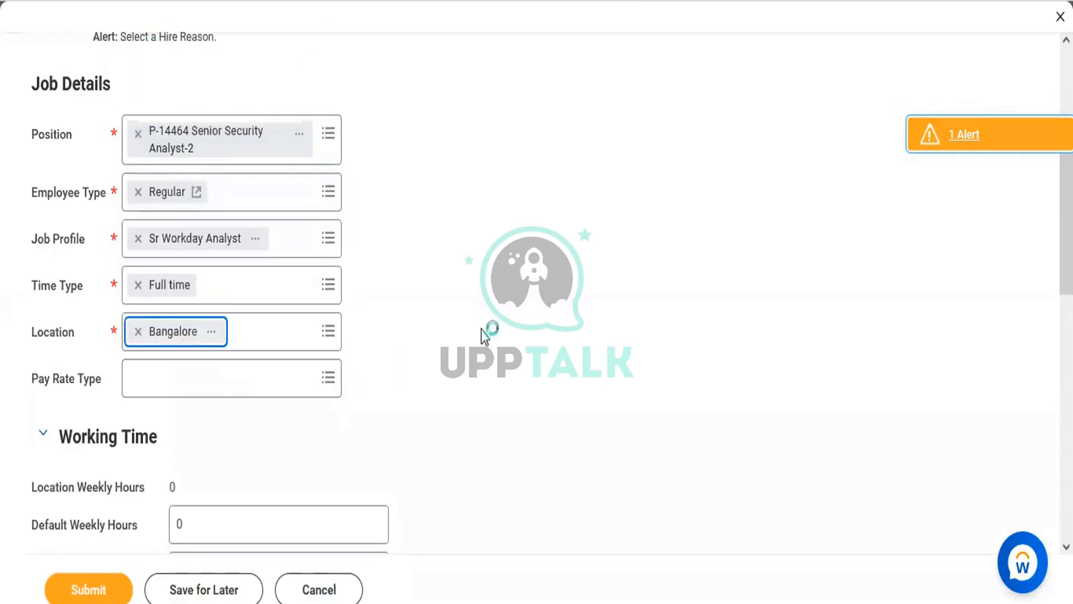
Choose A Shift (India) as the work shift and submit the hire
scroll(711, 347, down, 7)
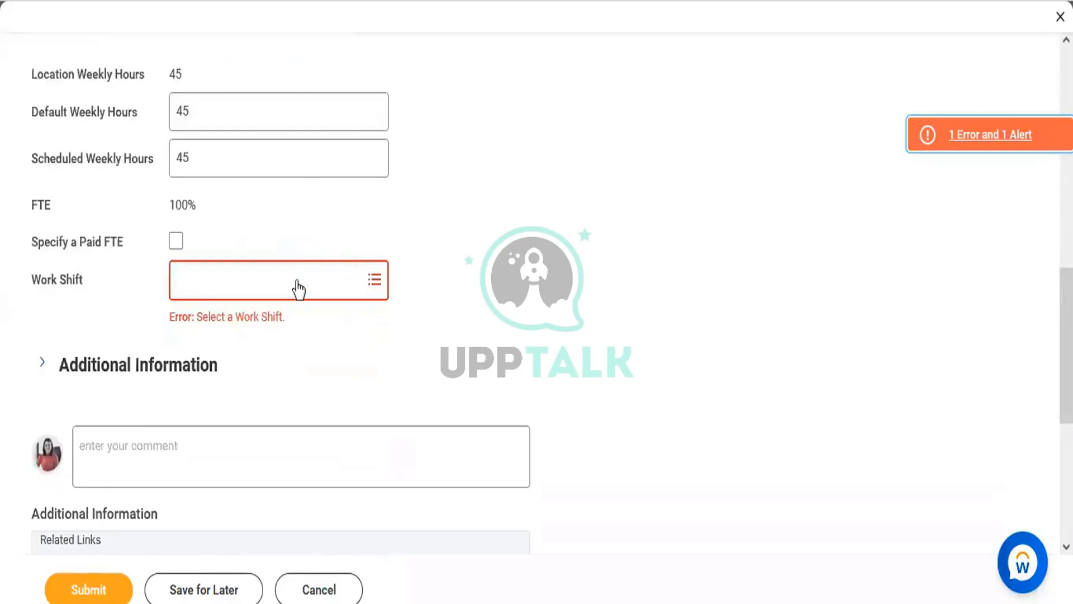
click(298, 288)
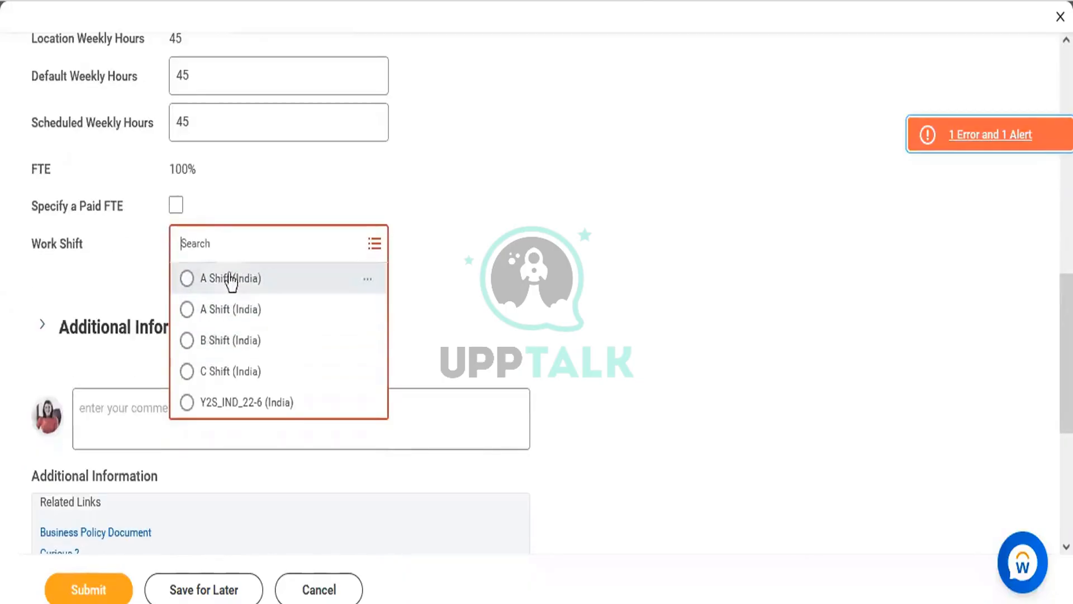
click(230, 278)
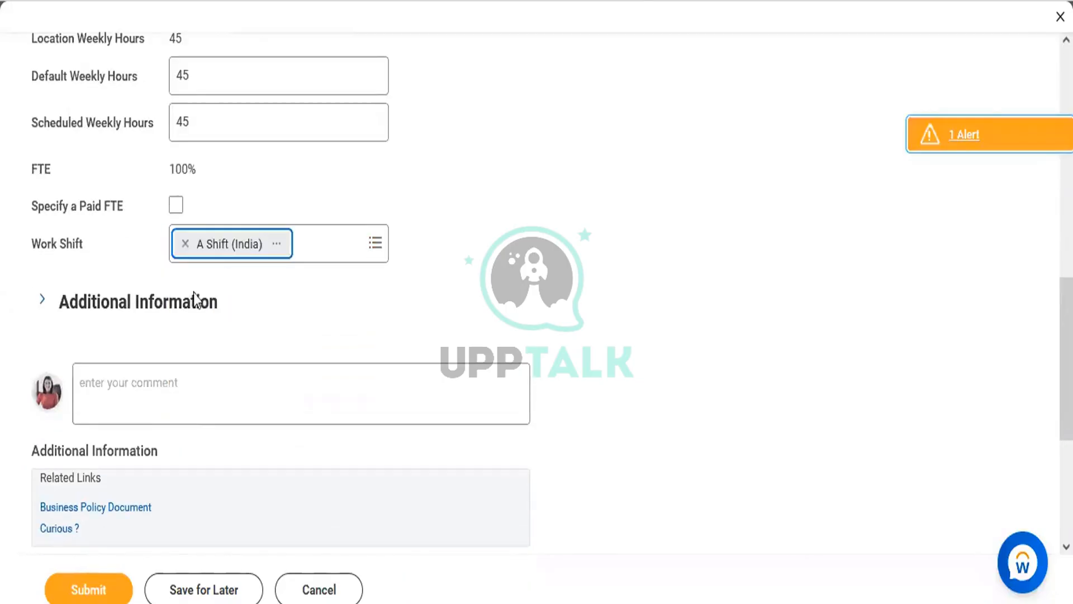
click(100, 592)
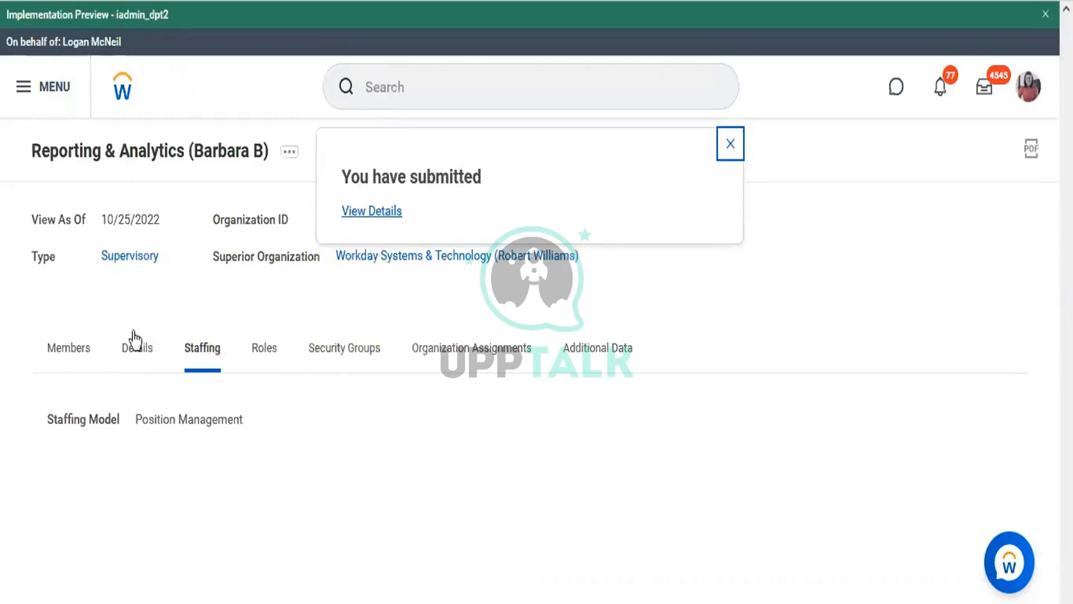
Confirm two Sr Workday Analysts appear under Members, then switch to the Word Org Structure chart
click(75, 353)
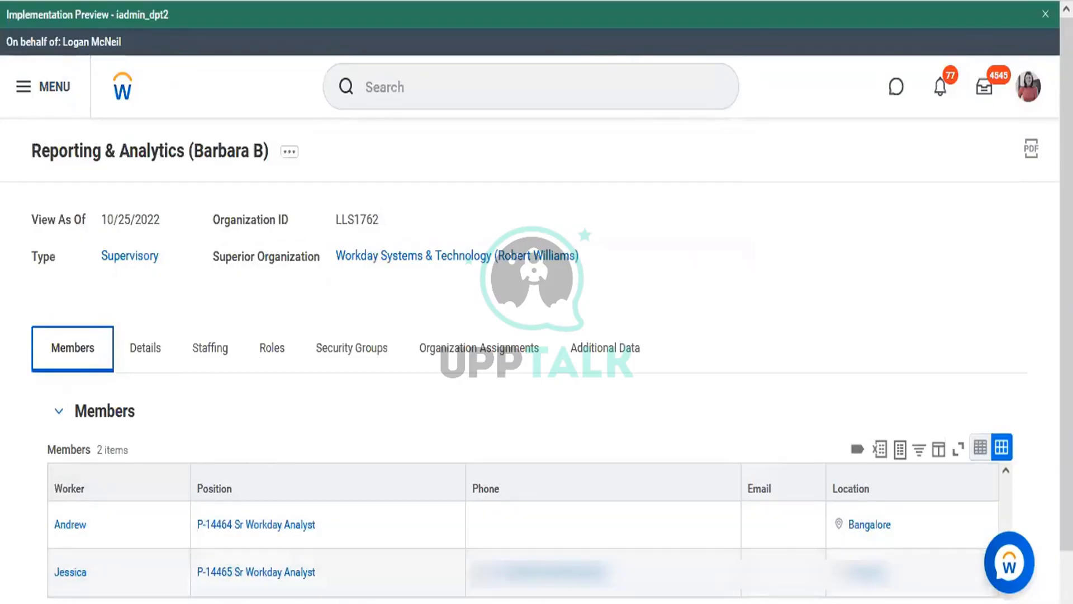
key(alt+Tab)
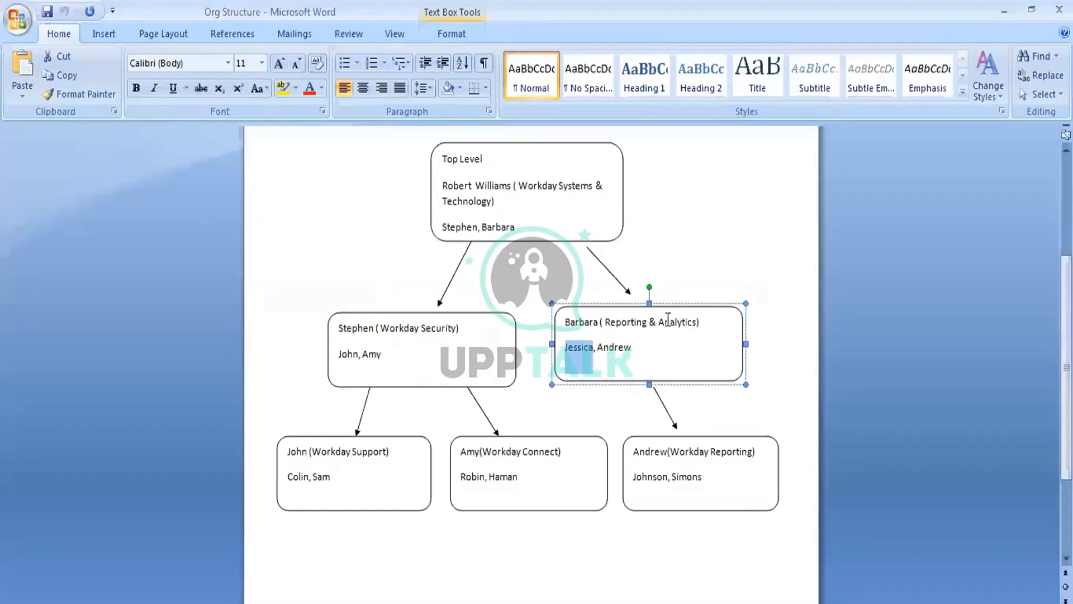
click(600, 395)
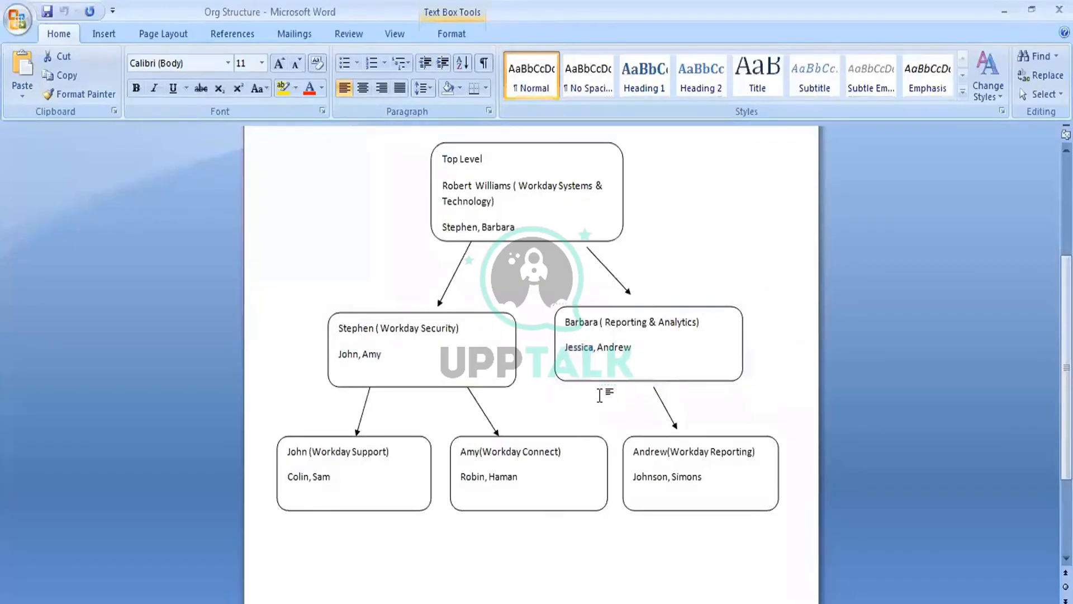
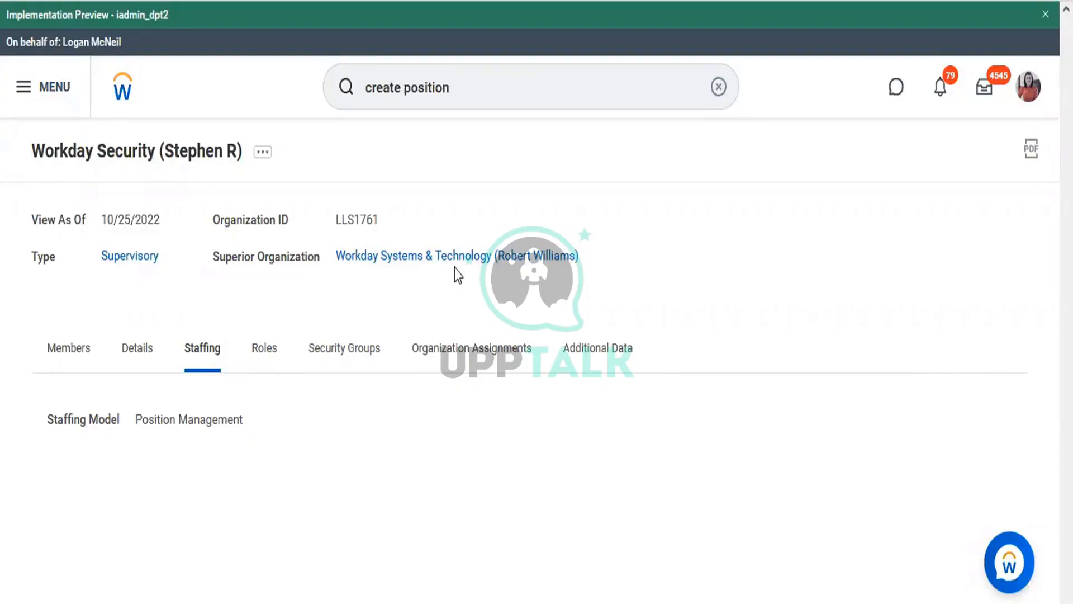
Show the organization's members once the hire into P-14461 completes
click(73, 358)
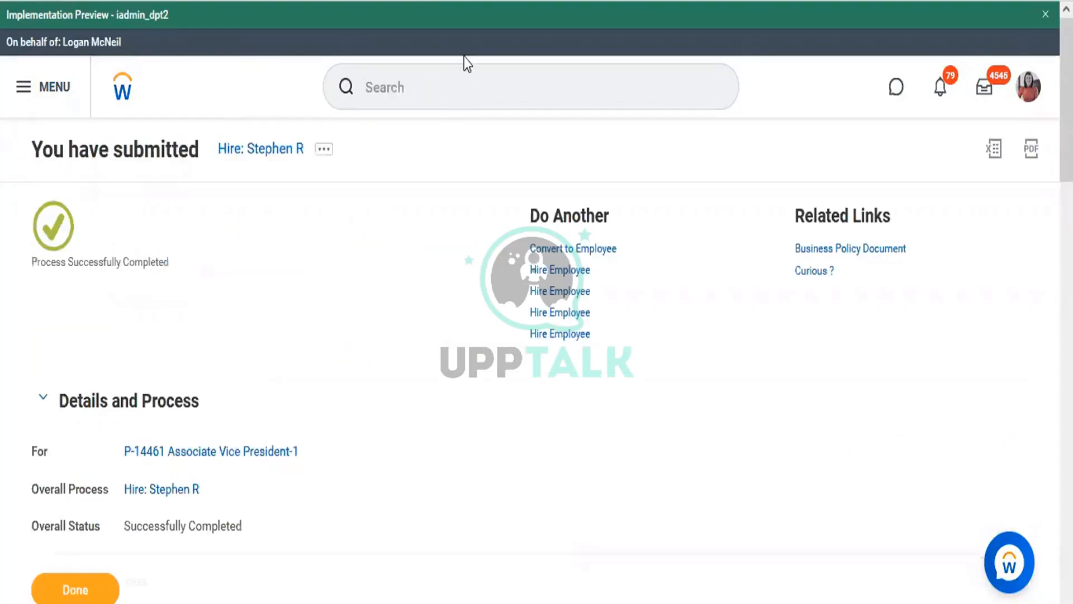
Launch the Create Position task for the Workday Security supervisory organization
click(451, 87)
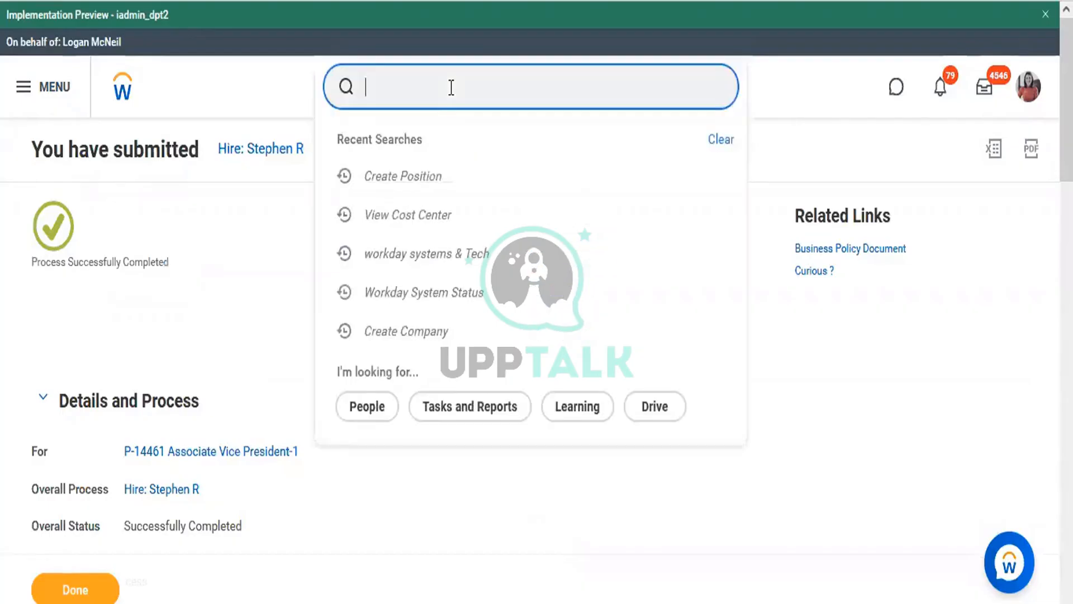
text(create)
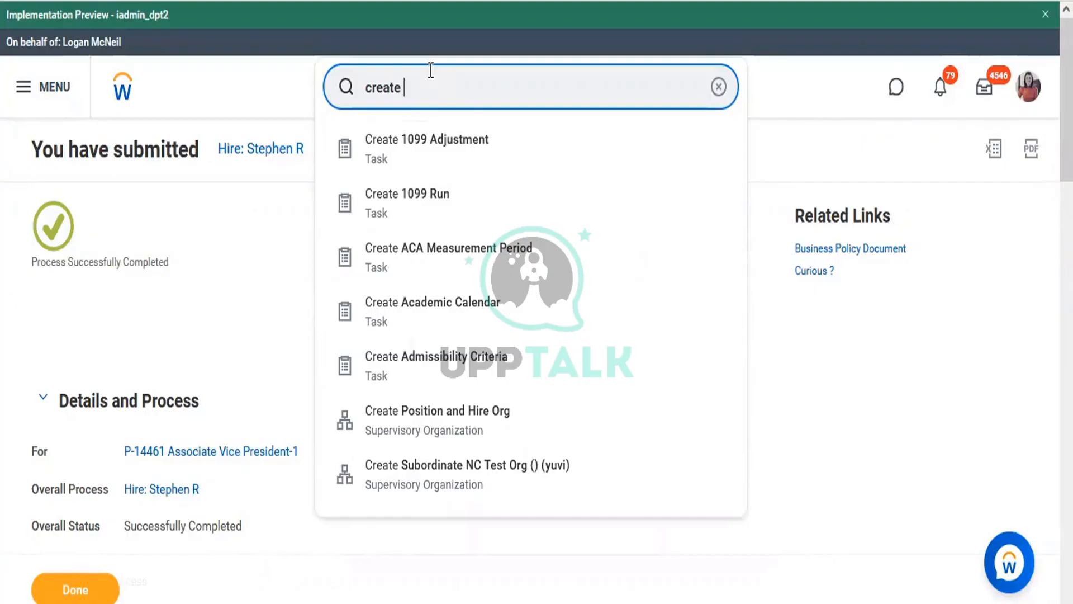
text(position)
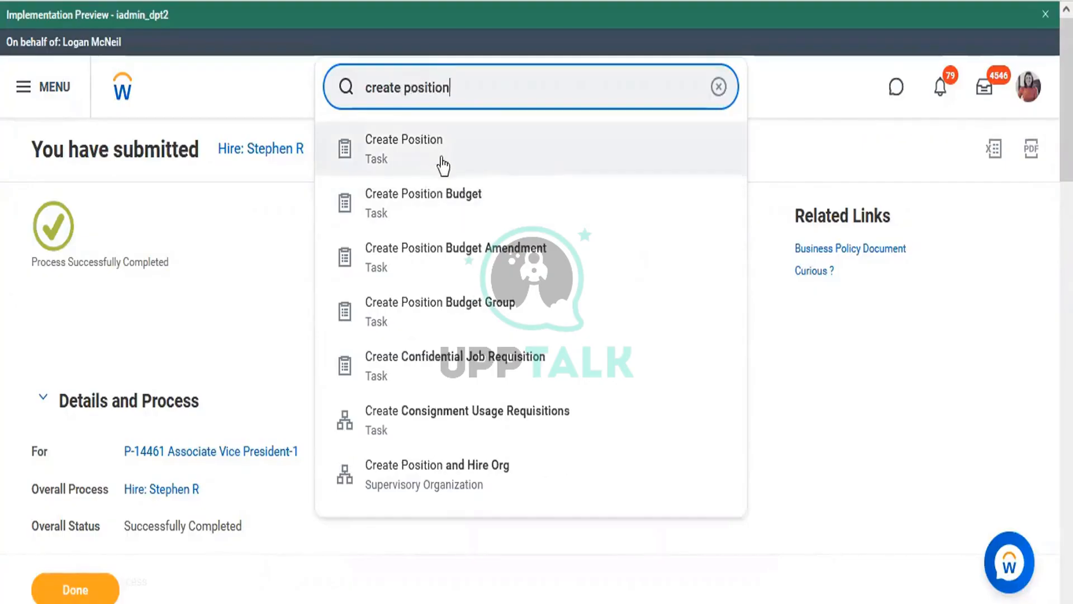
click(429, 144)
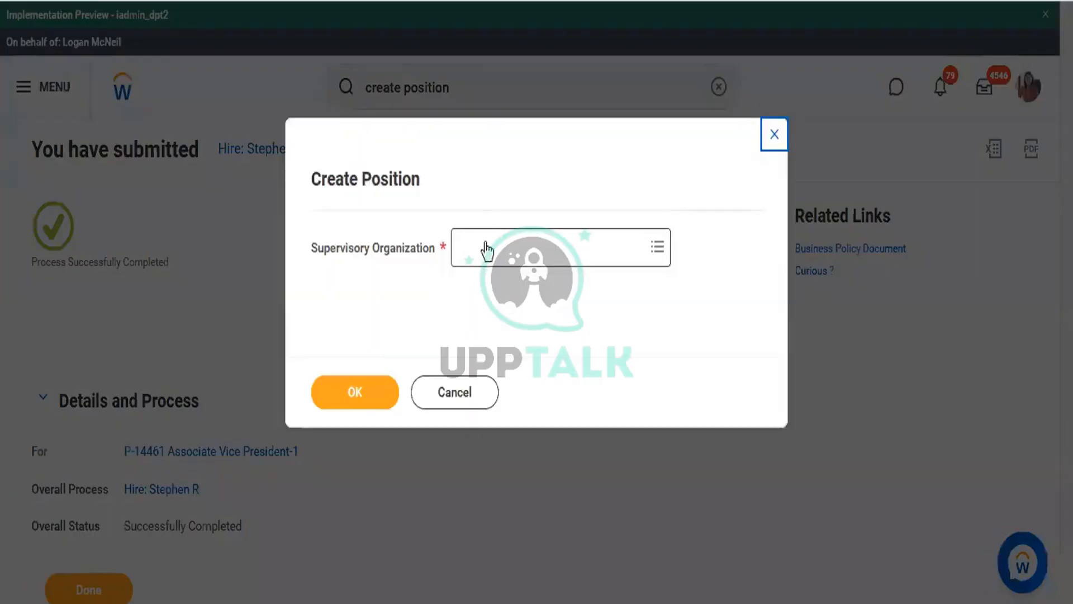
click(490, 231)
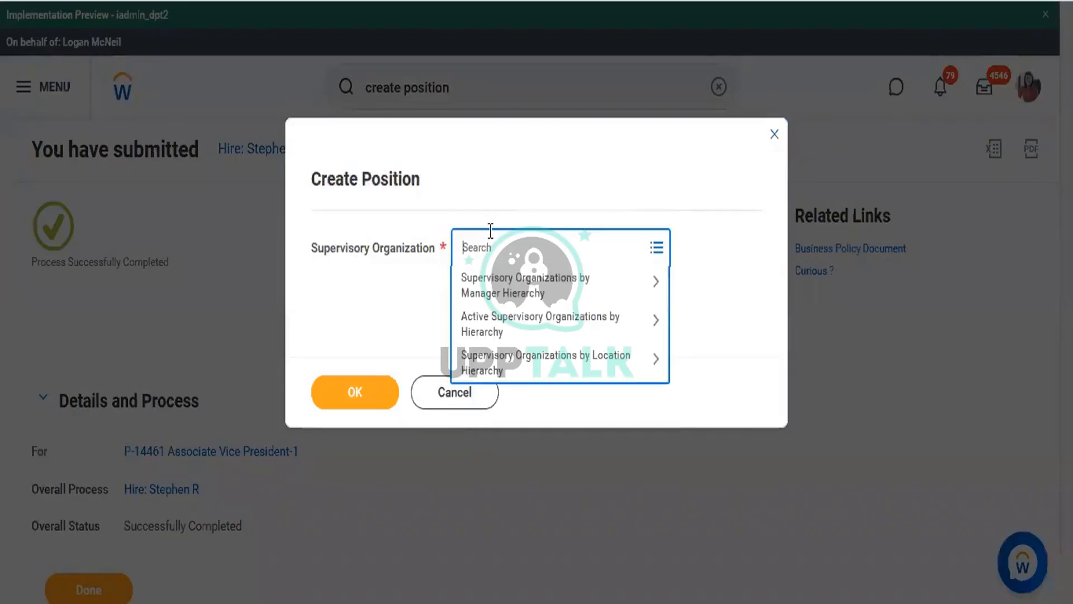
text(Stephen R)
key(Return)
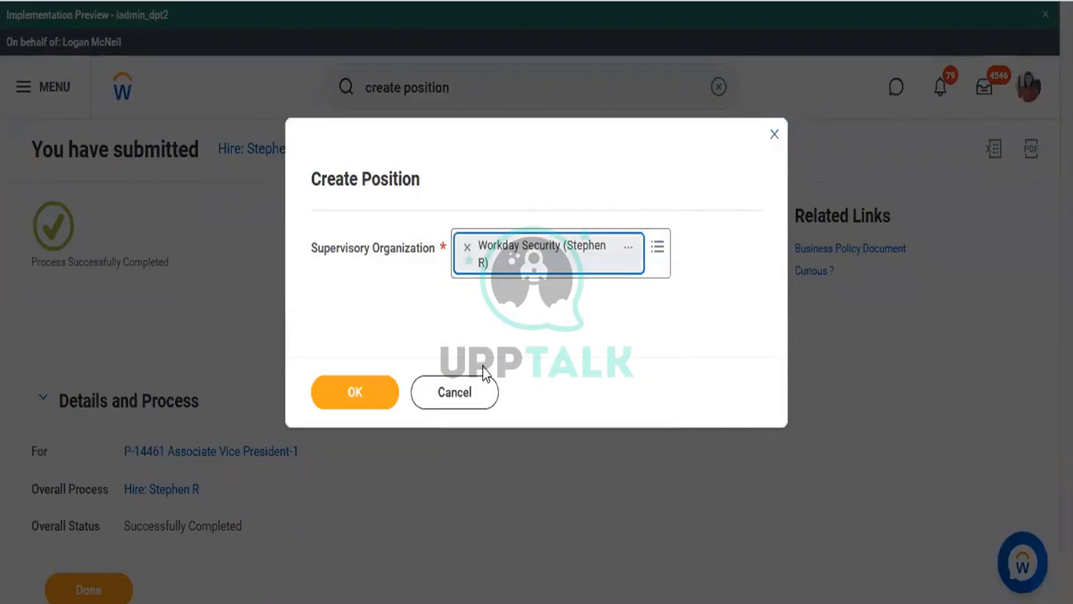
click(367, 385)
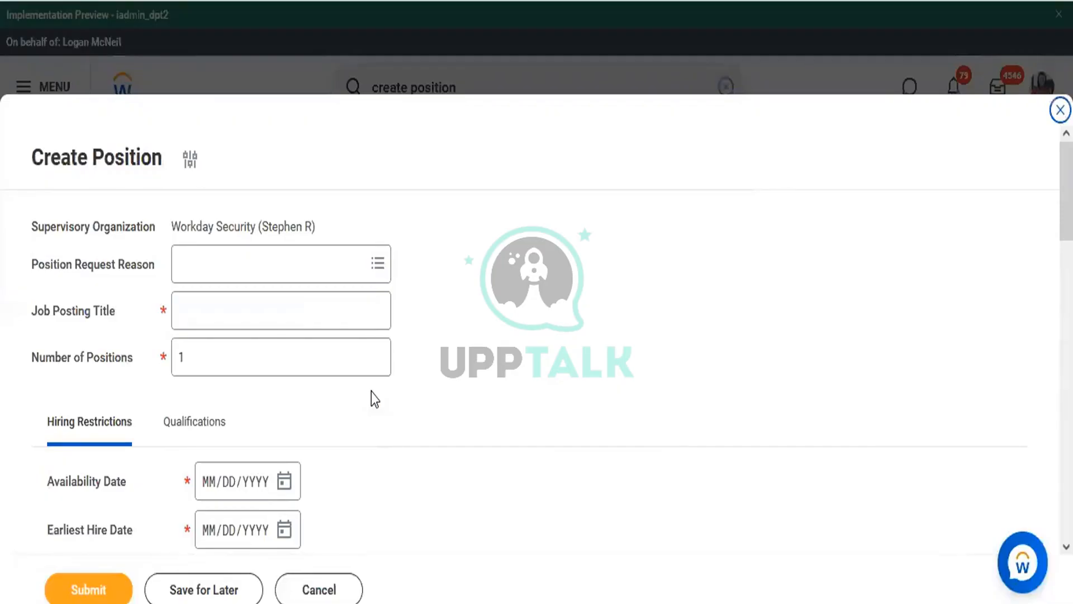
Enter 'Workday Analyst' as the job posting title with 2 positions
click(248, 311)
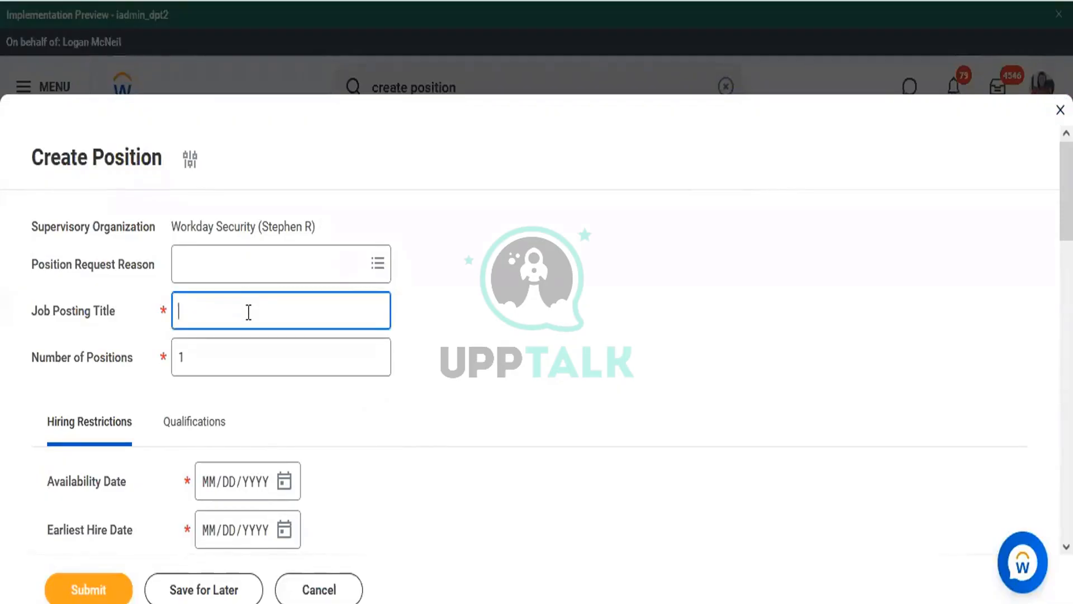
text(W)
key(BackSpace)
text(Wokd)
key(BackSpace)
key(BackSpace)
key(BackSpace)
text(orkday)
text( Anyl)
key(BackSpace)
key(BackSpace)
text(alyst)
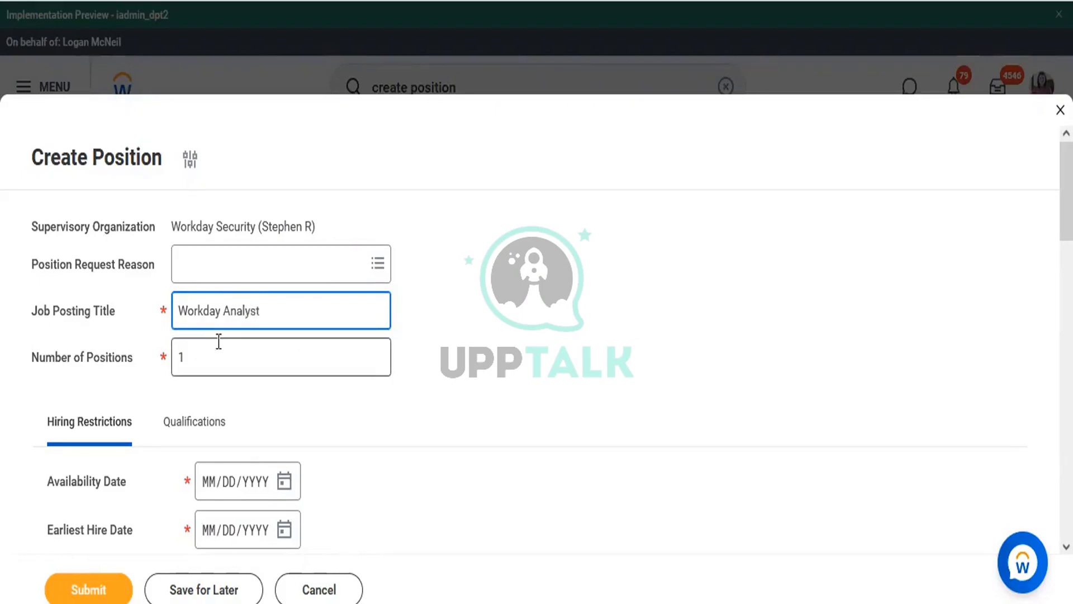
key(Tab)
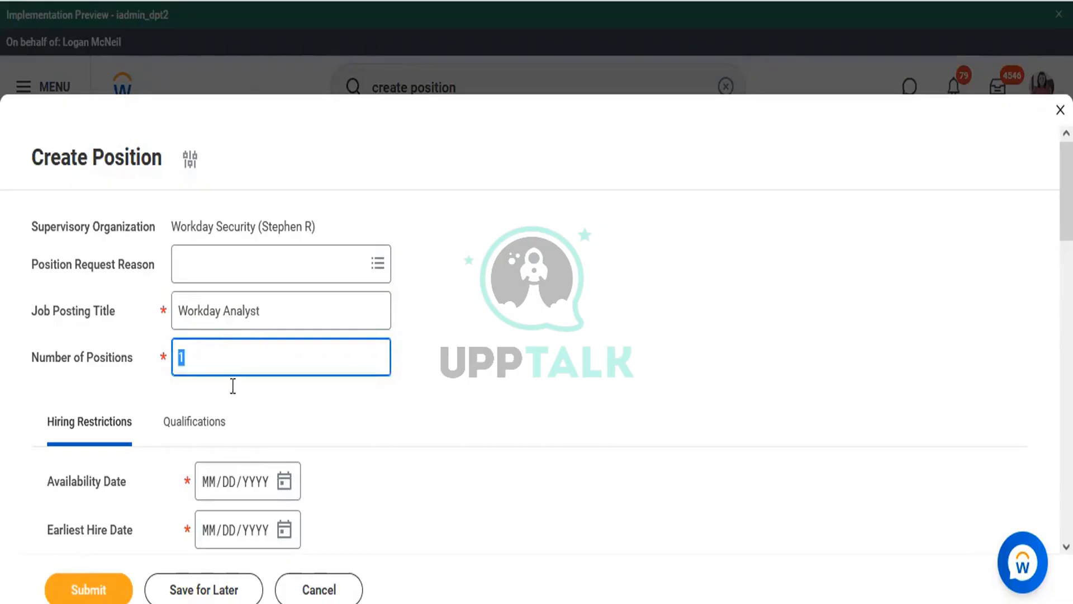
text(2)
Set availability and earliest hire dates to 10/25/2022, mark No Job Restrictions, and submit
drag(1067, 204, 1066, 150)
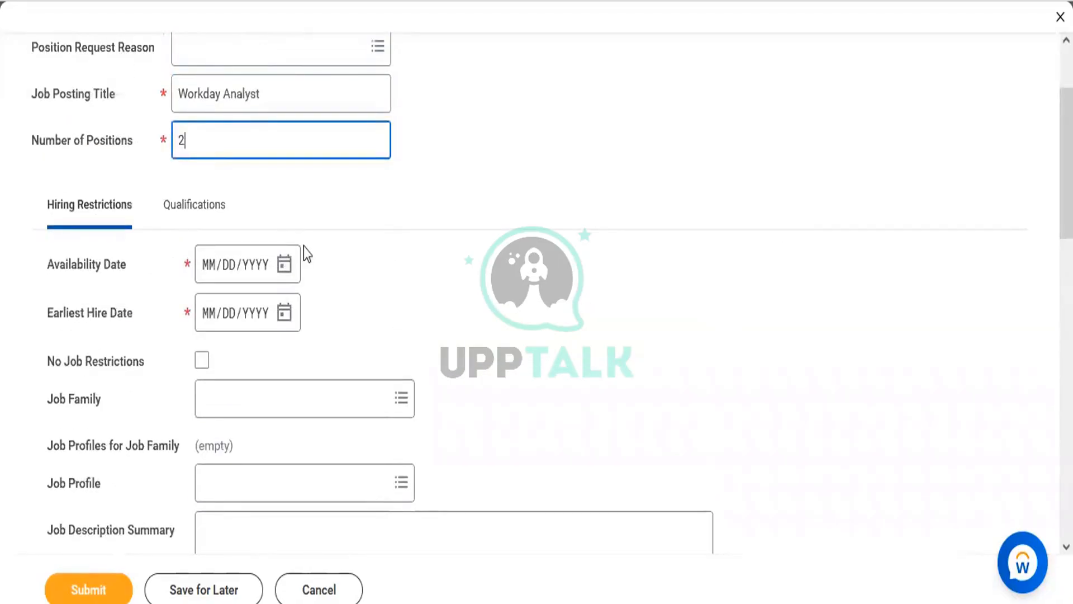
click(287, 264)
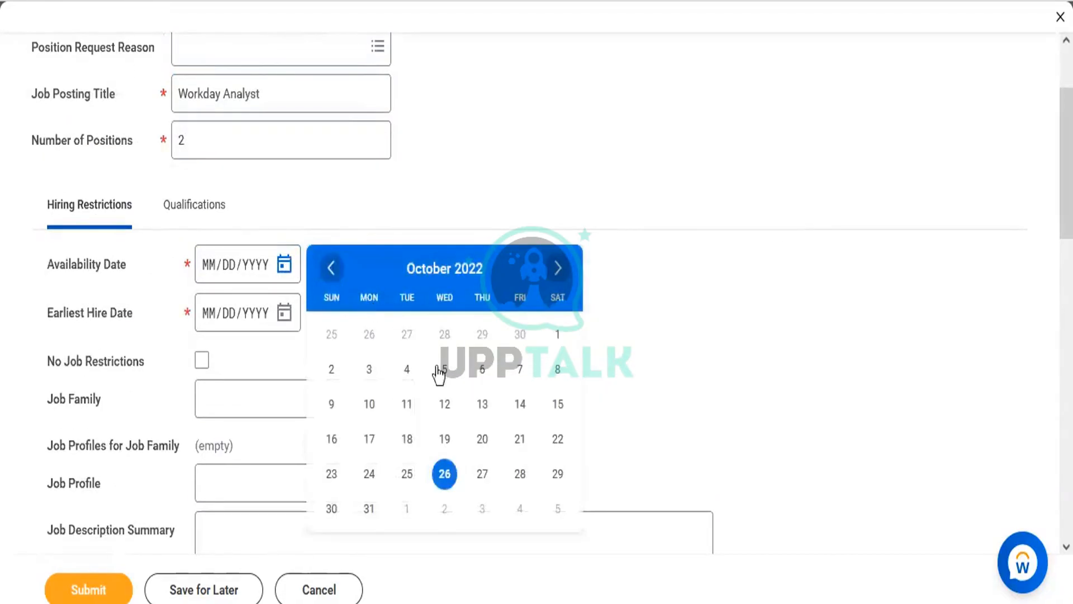
click(407, 474)
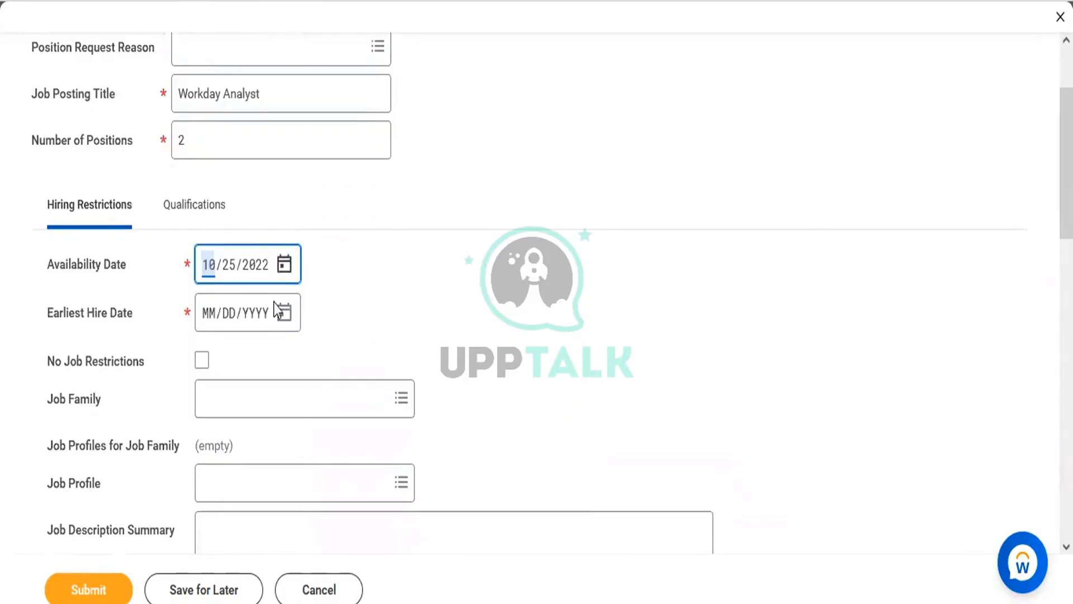
click(286, 313)
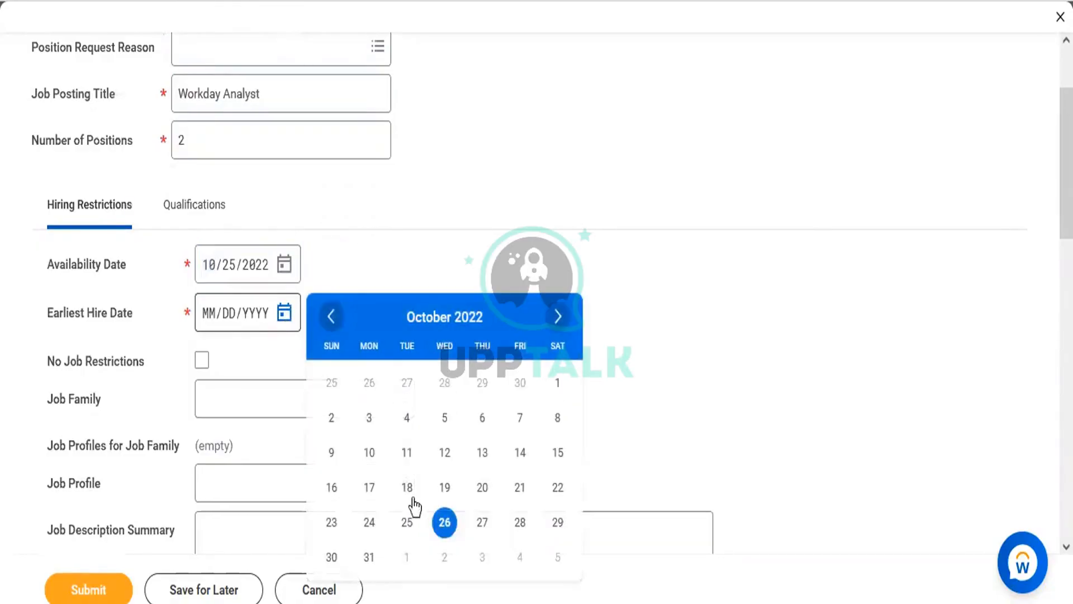
click(407, 522)
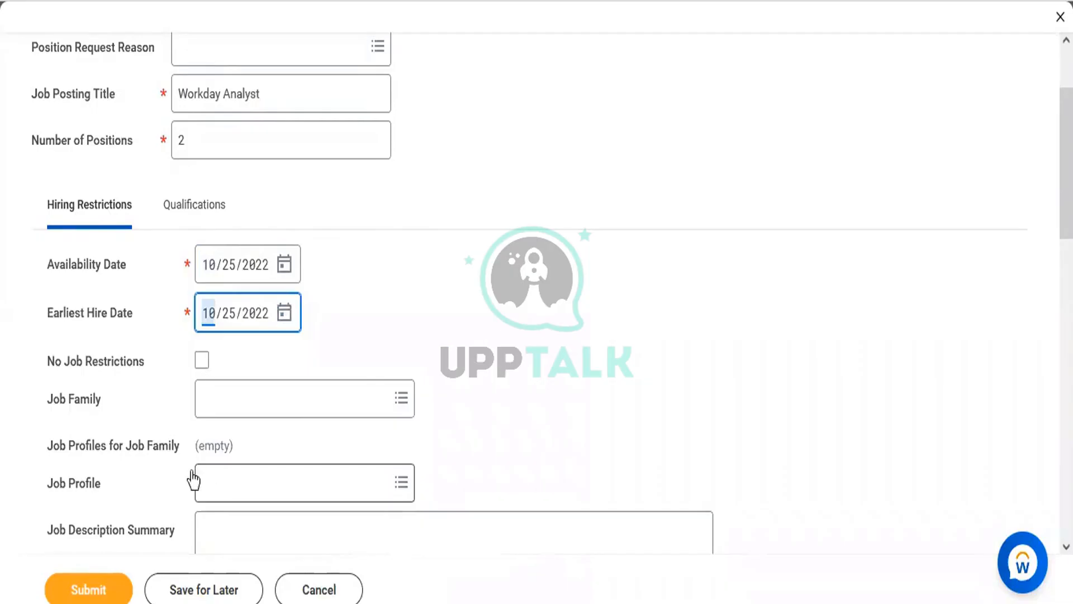
click(202, 360)
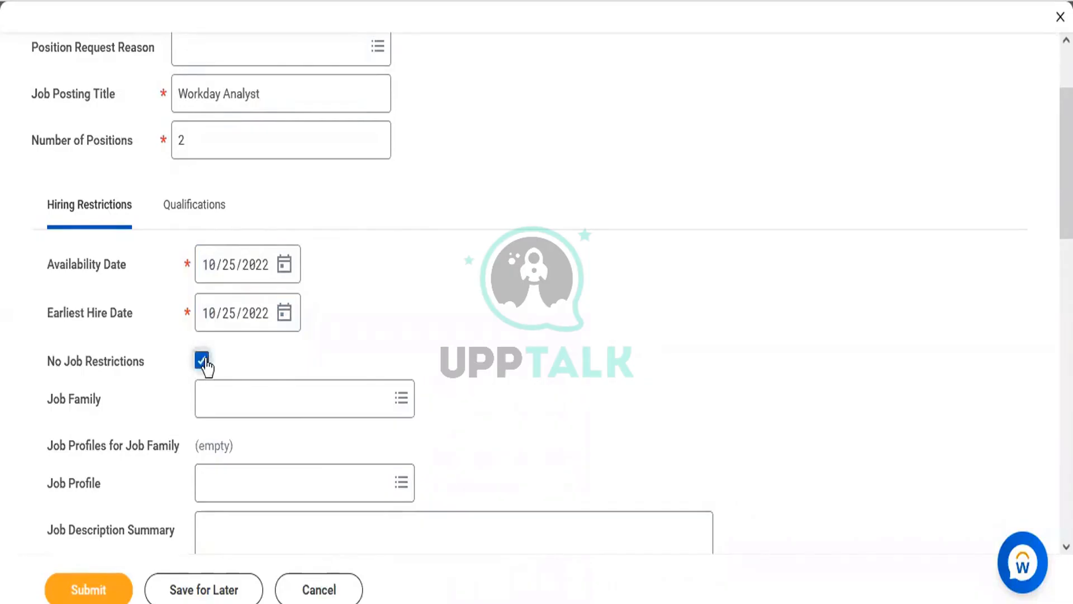
click(106, 595)
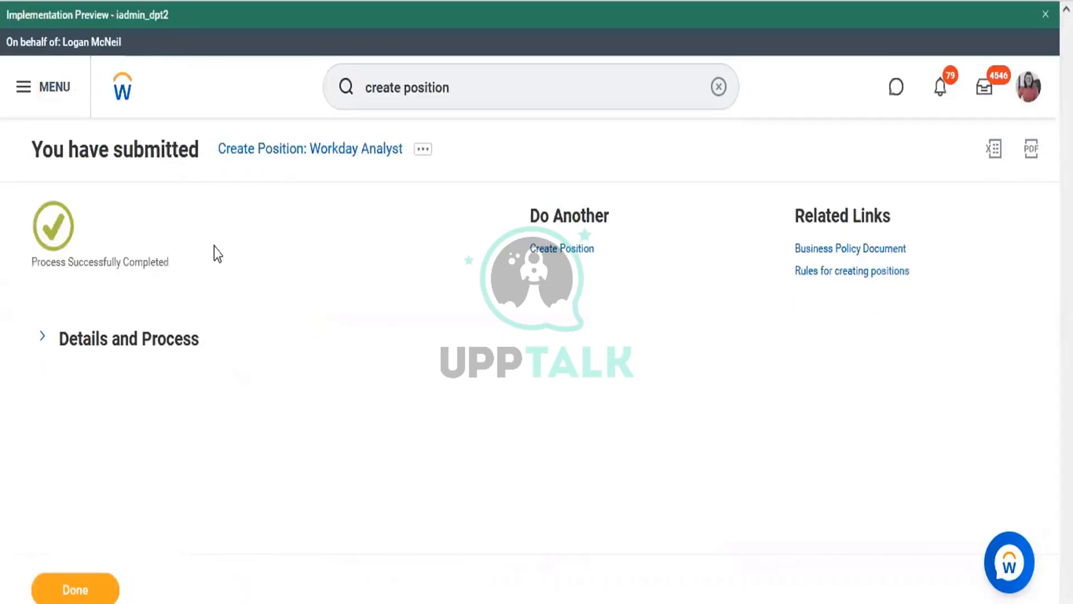
From Workday Security's staffing list, start Hire Employee for position P-14469 Workday Analyst-1
click(161, 355)
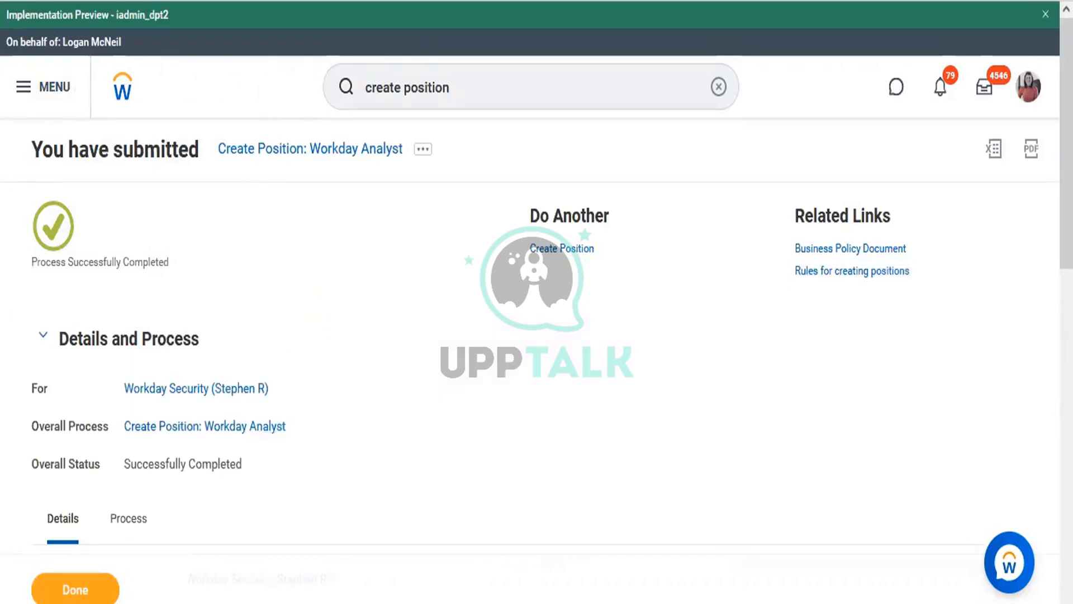
click(251, 390)
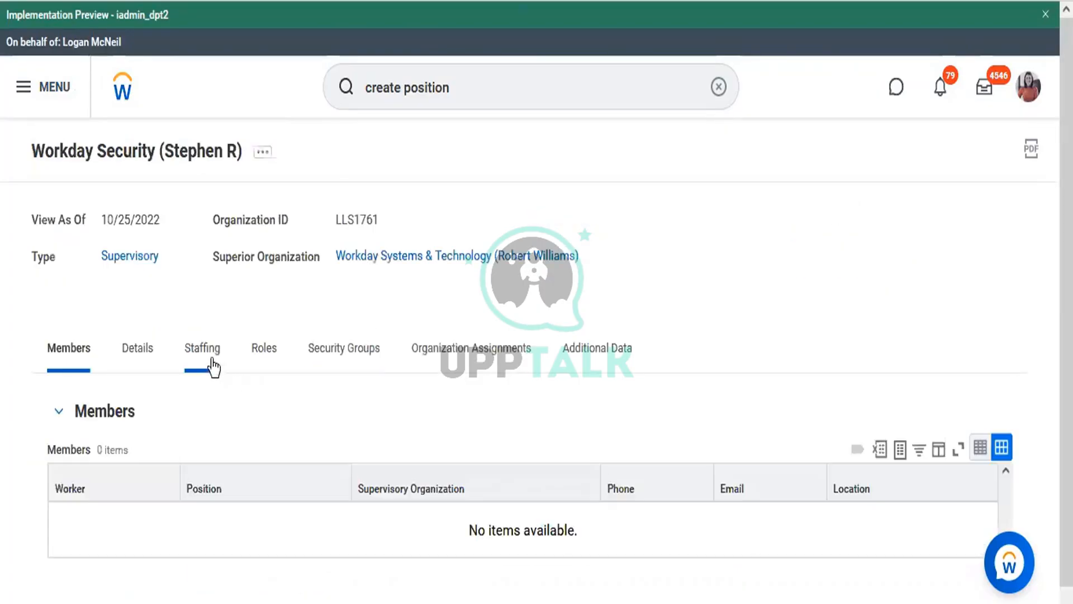
click(212, 369)
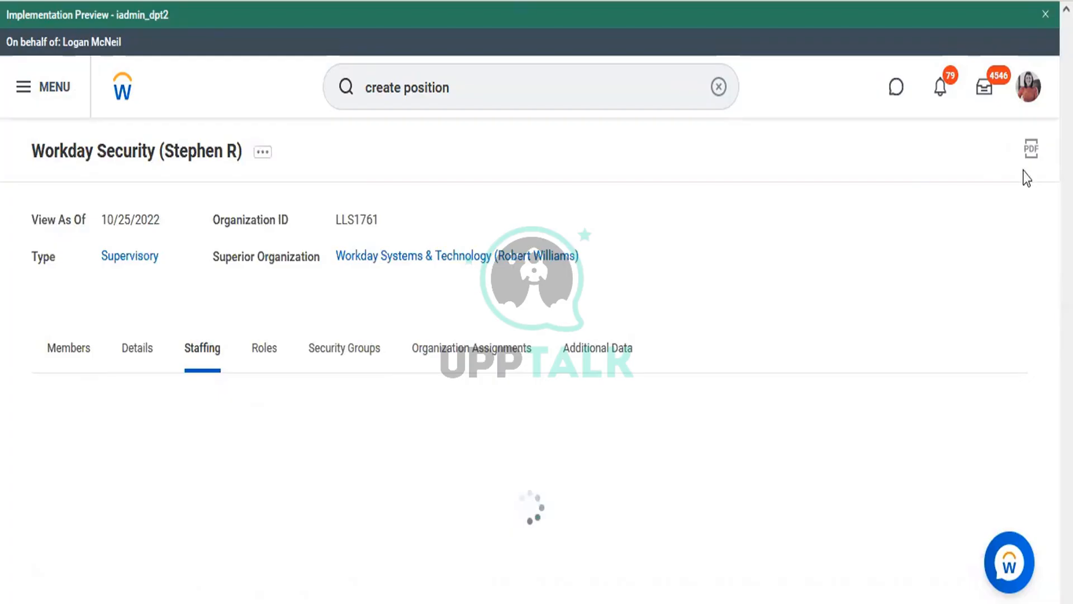
scroll(724, 218, down, 1)
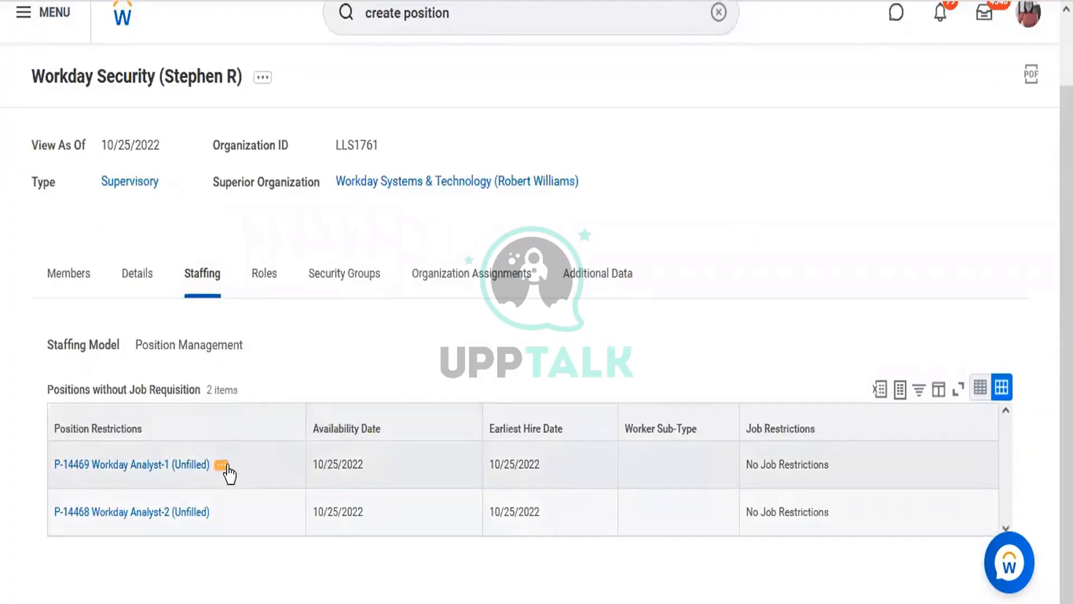
click(222, 466)
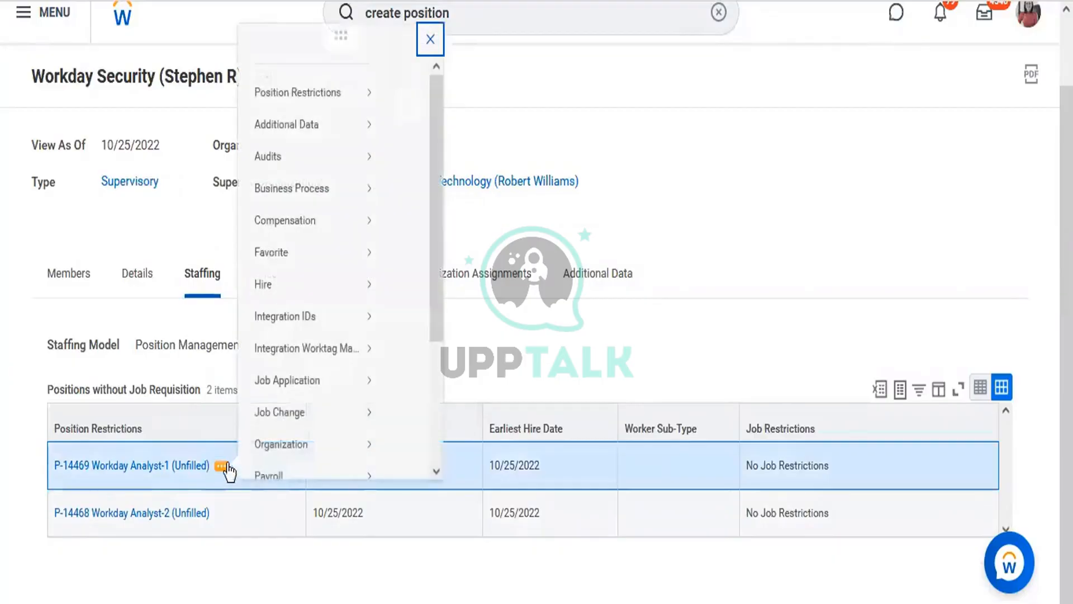
mouse_move(344, 302)
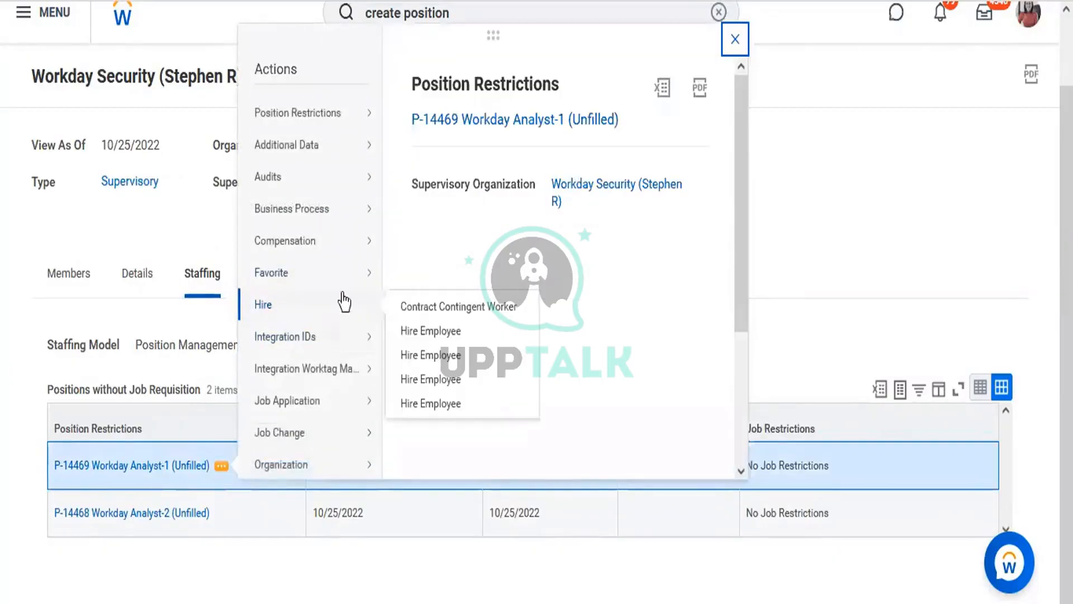
click(428, 356)
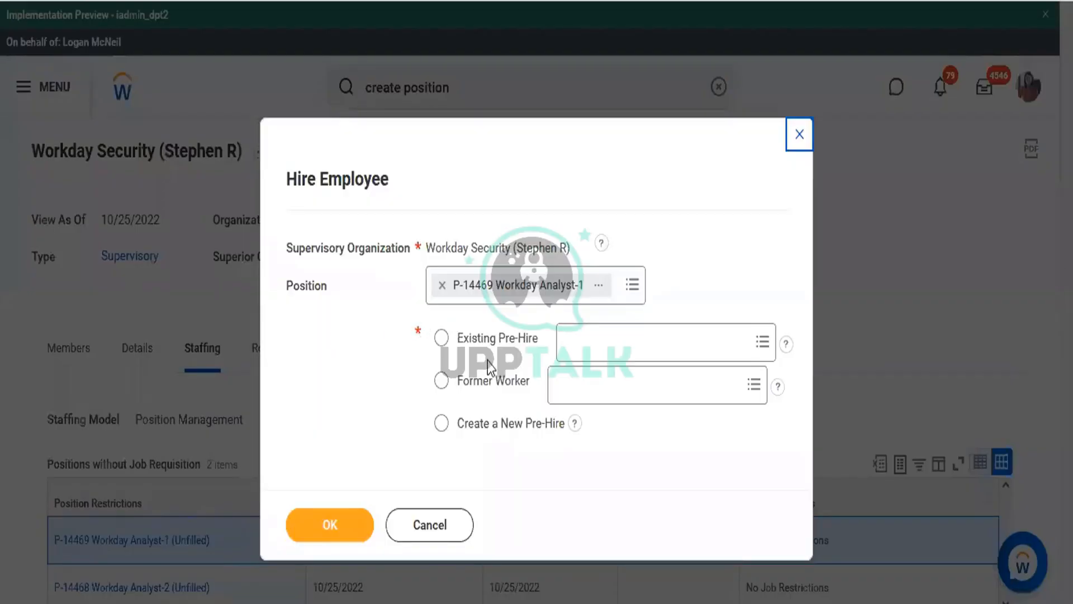
Choose to create a new pre-hire and enter the pre-hire's first name
click(490, 430)
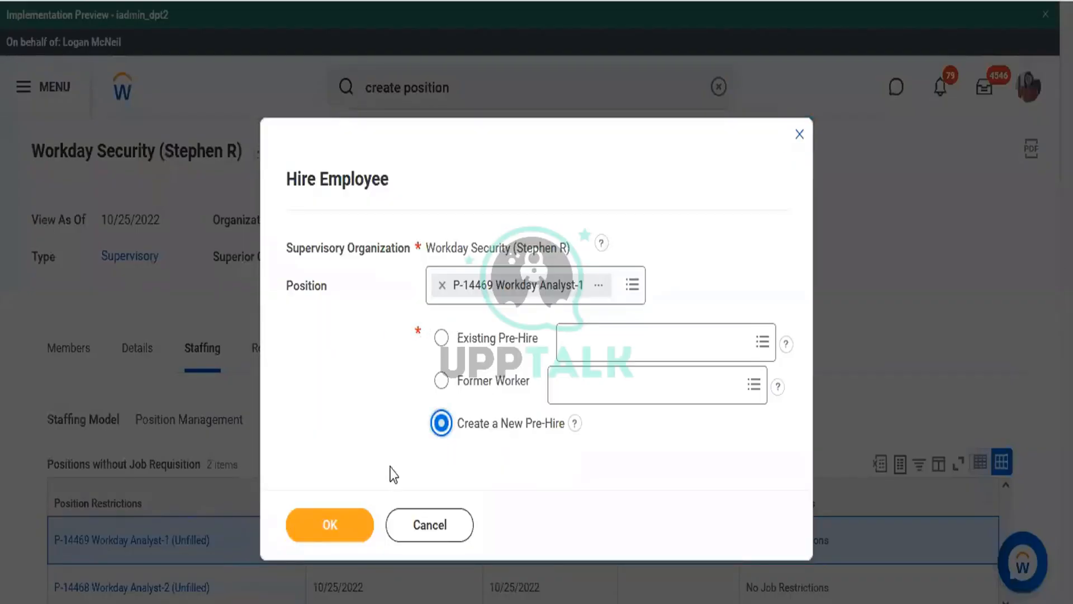
click(343, 534)
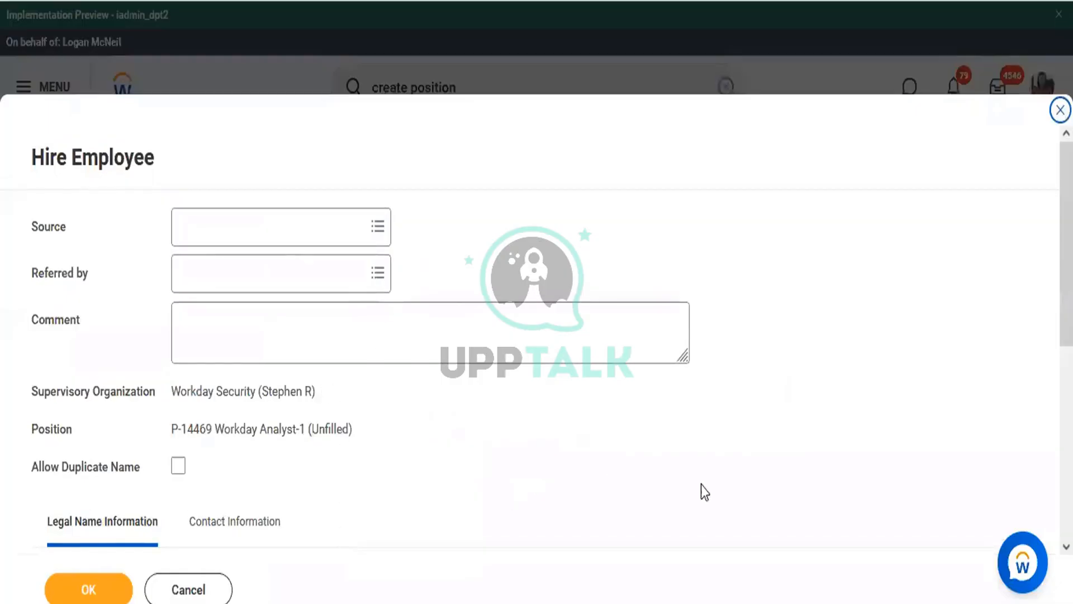
scroll(961, 157, down, 5)
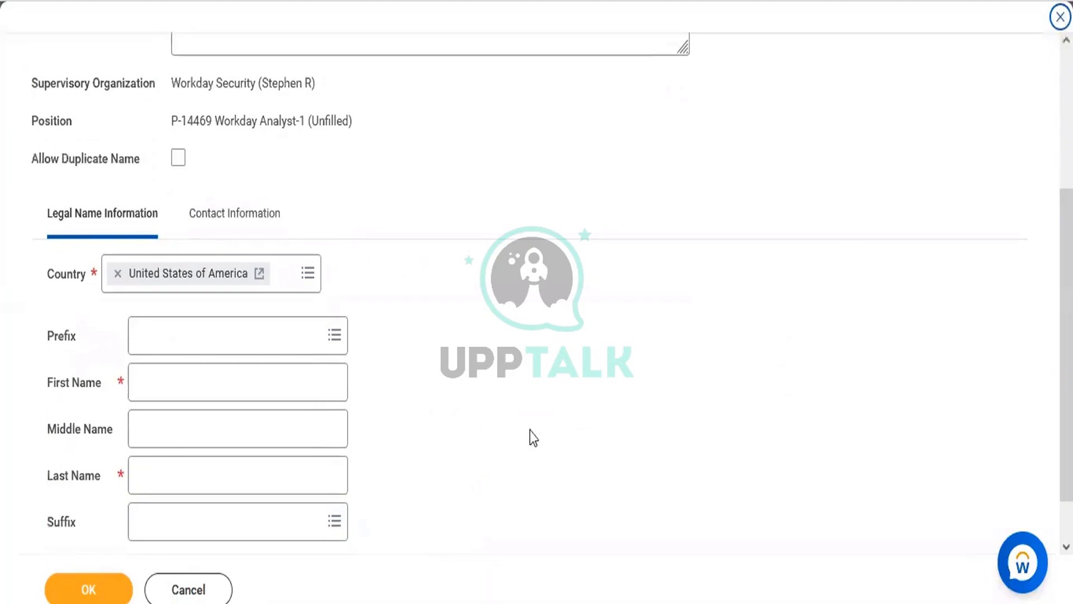
click(250, 388)
text(John)
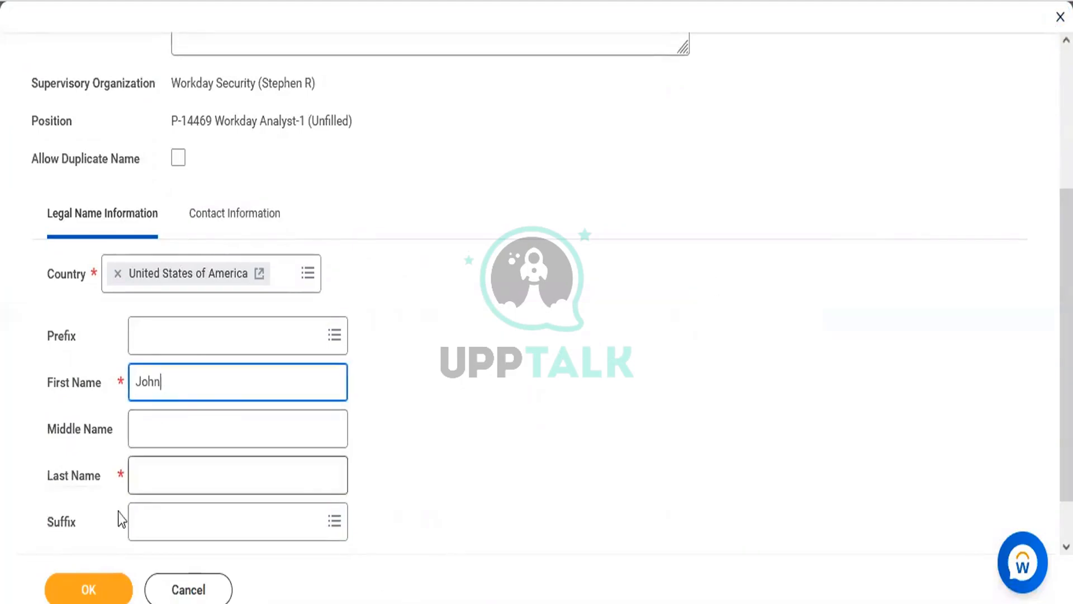
click(147, 475)
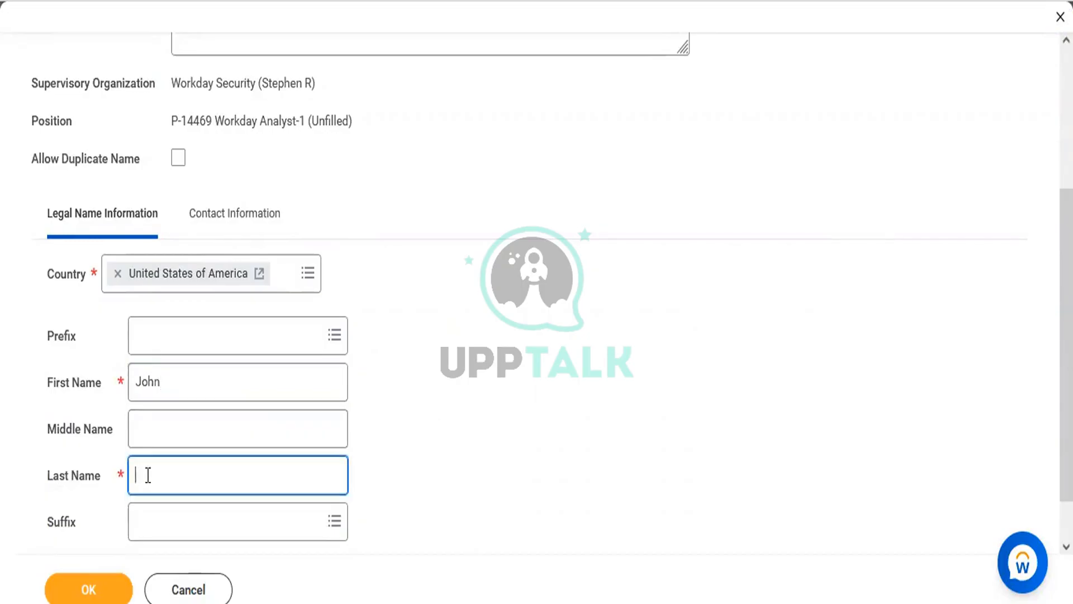
Add the pre-hire's phone number as a Mobile, Home phone and submit the details
click(263, 215)
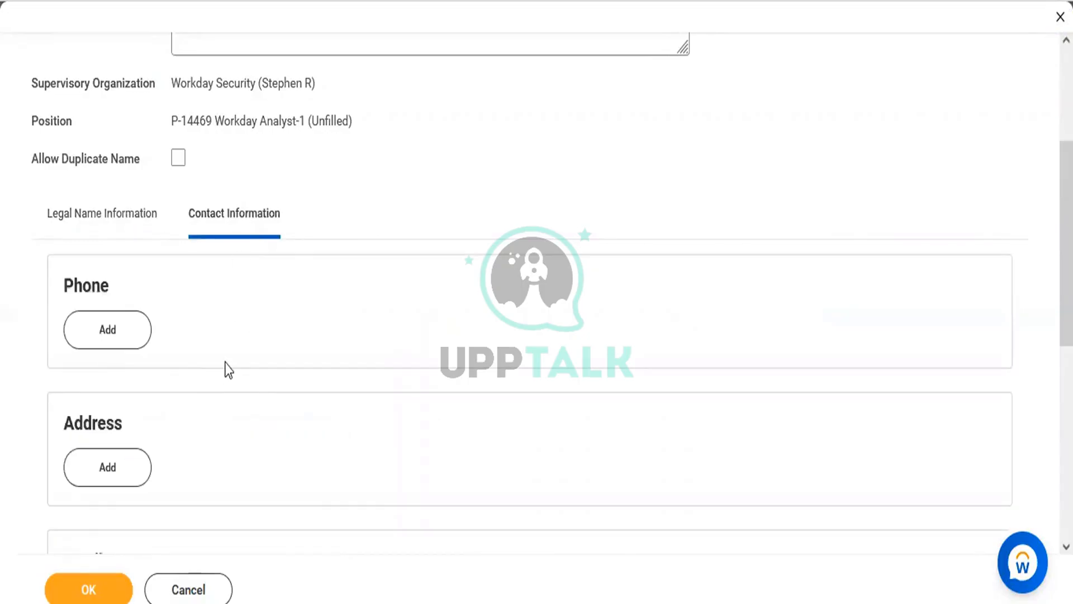
click(127, 342)
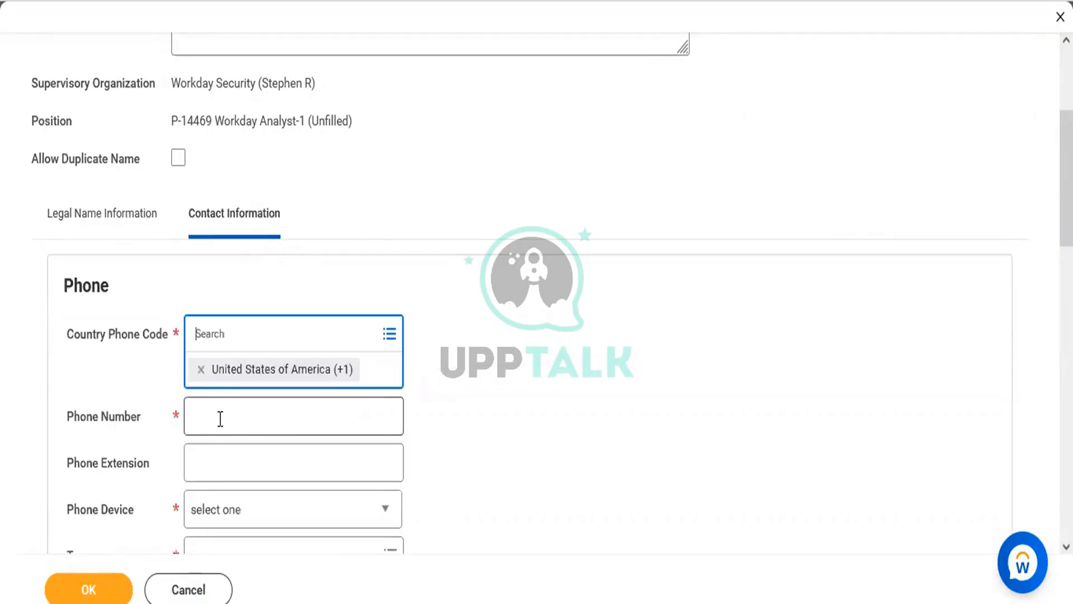
click(221, 419)
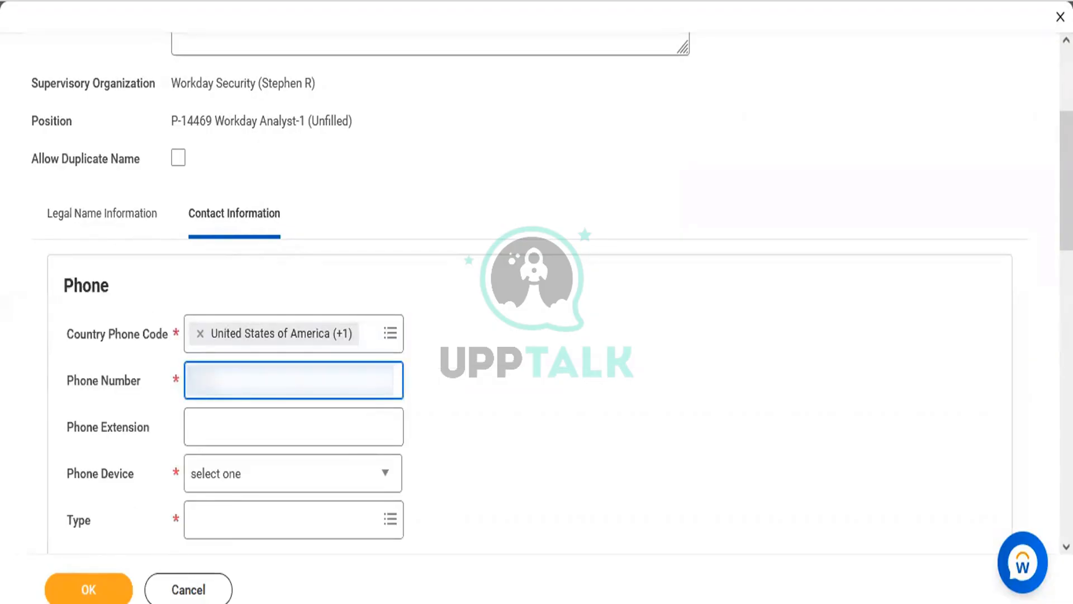
text(?????????)
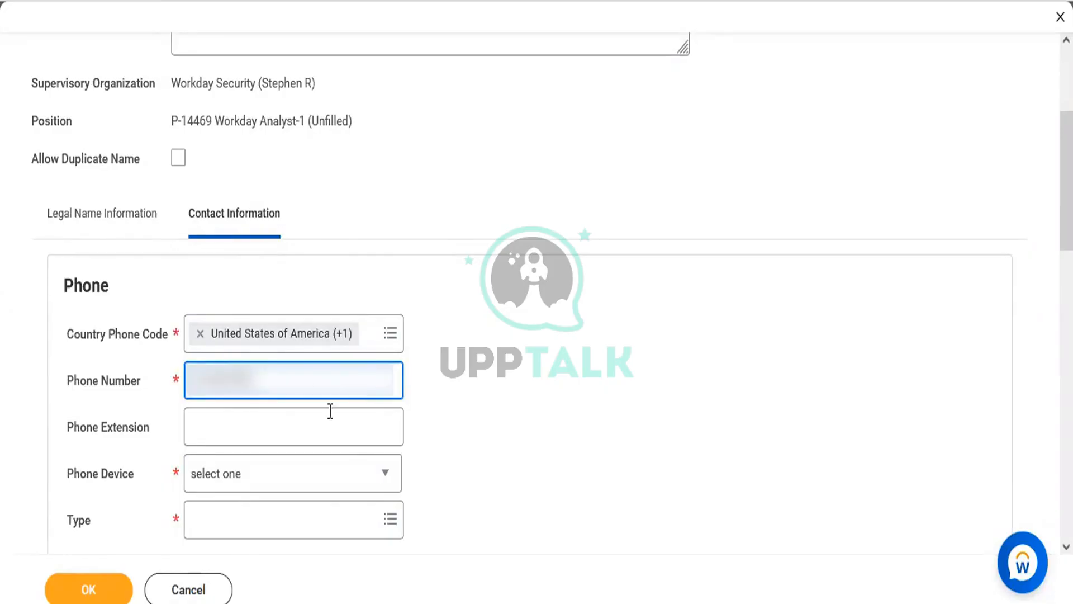
click(478, 371)
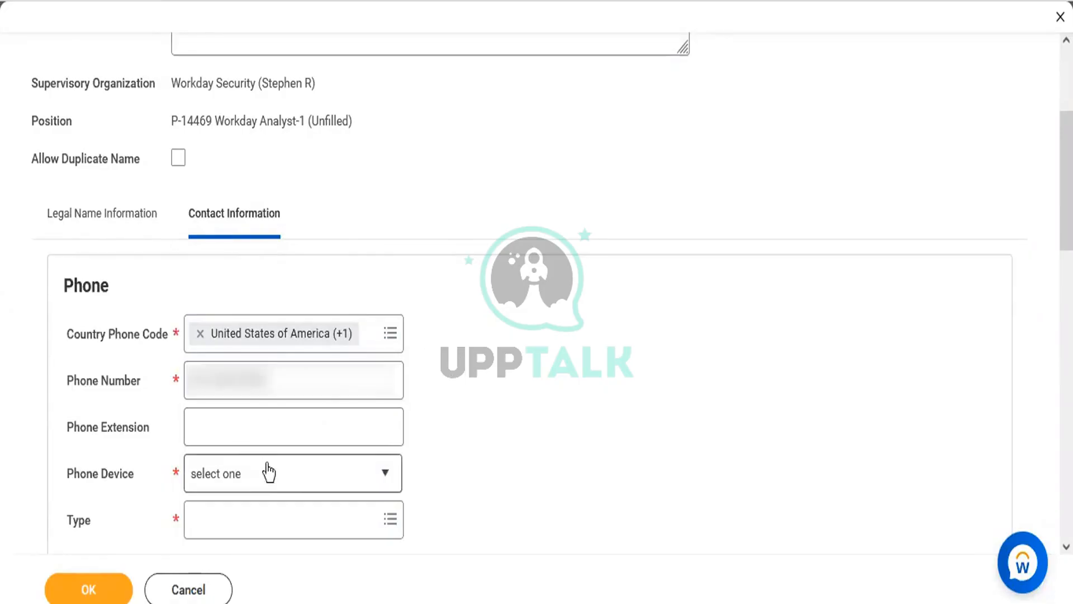
click(237, 474)
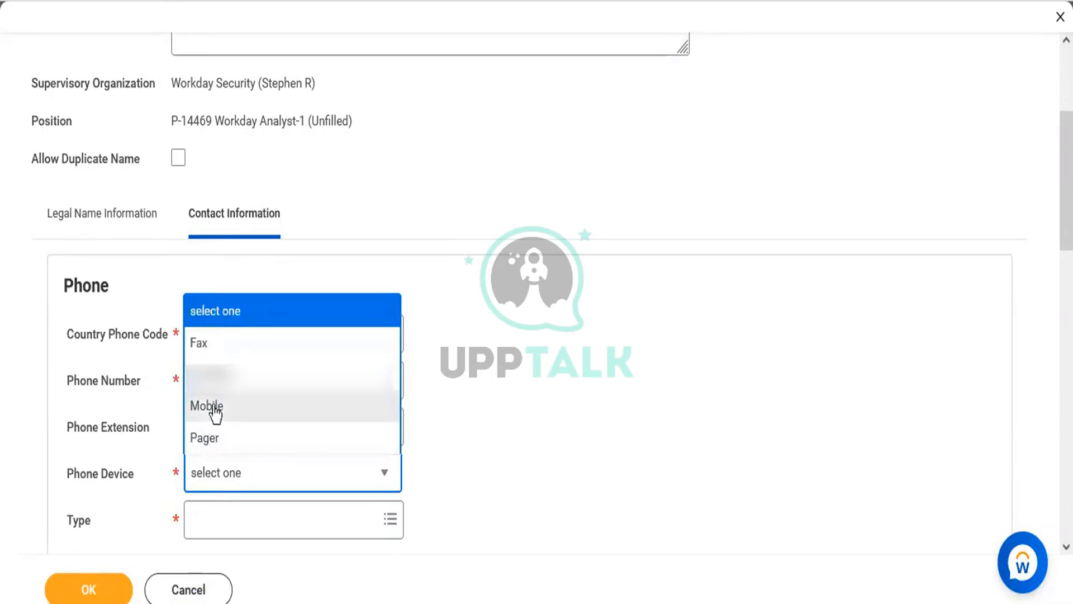
click(218, 410)
click(225, 521)
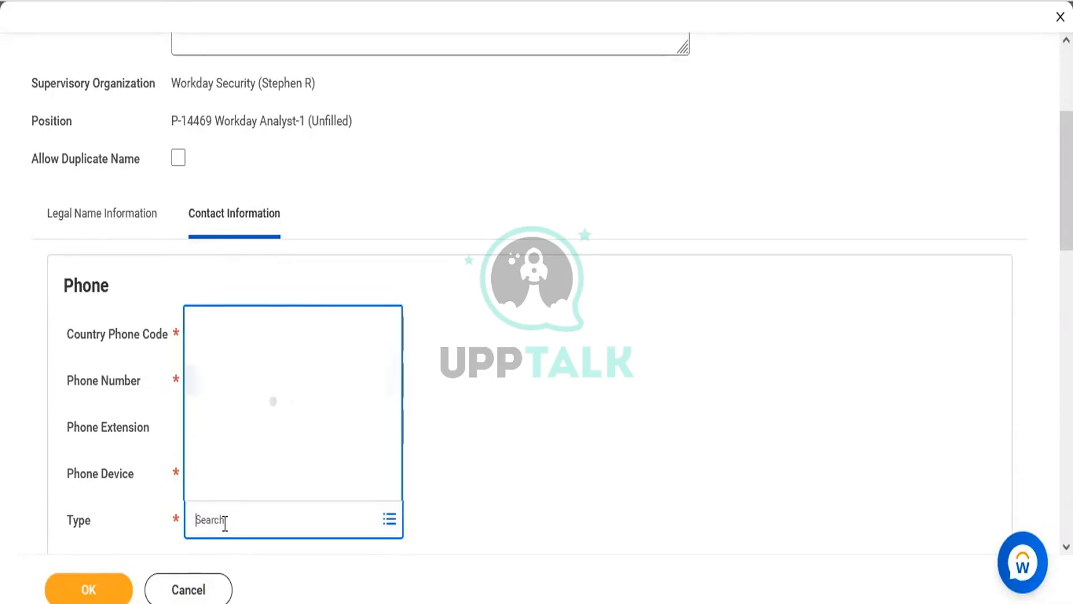
click(221, 462)
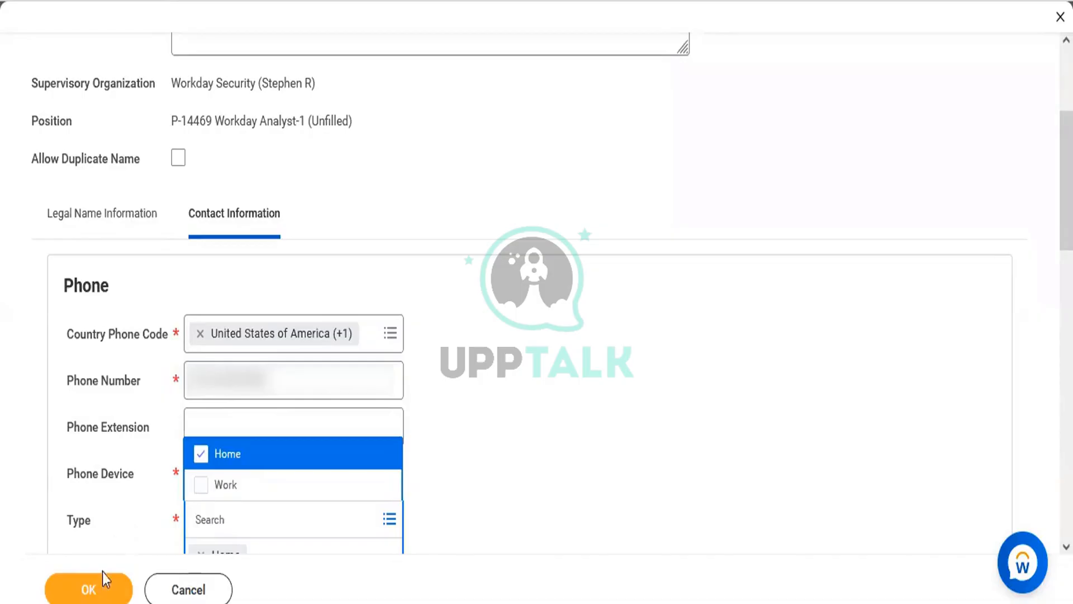
click(92, 590)
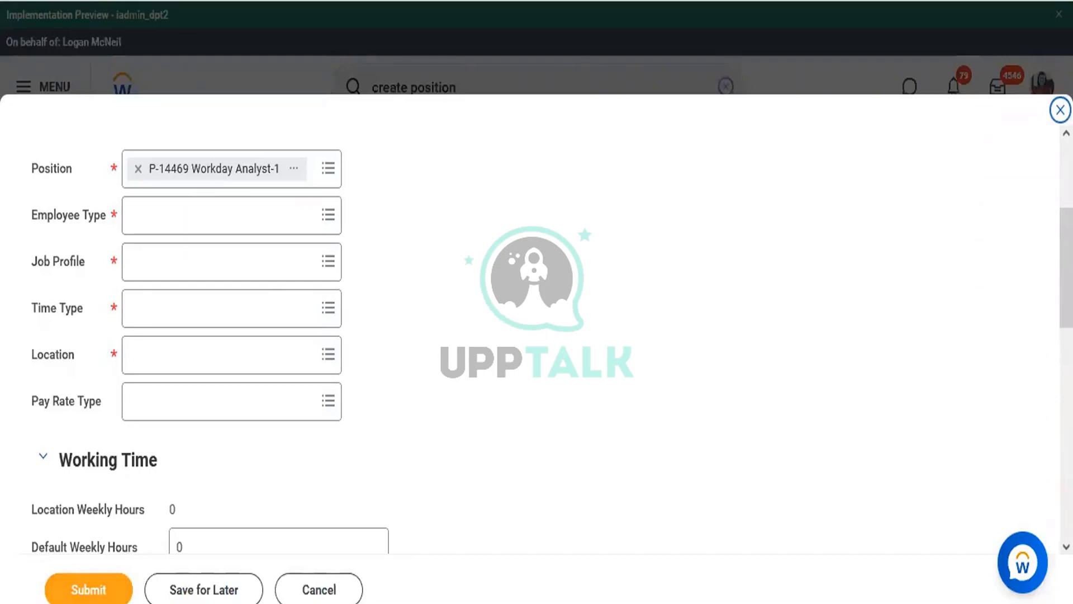
Set the hire date to 10/25/2022 and the employee type to Regular
scroll(537, 302, up, 3)
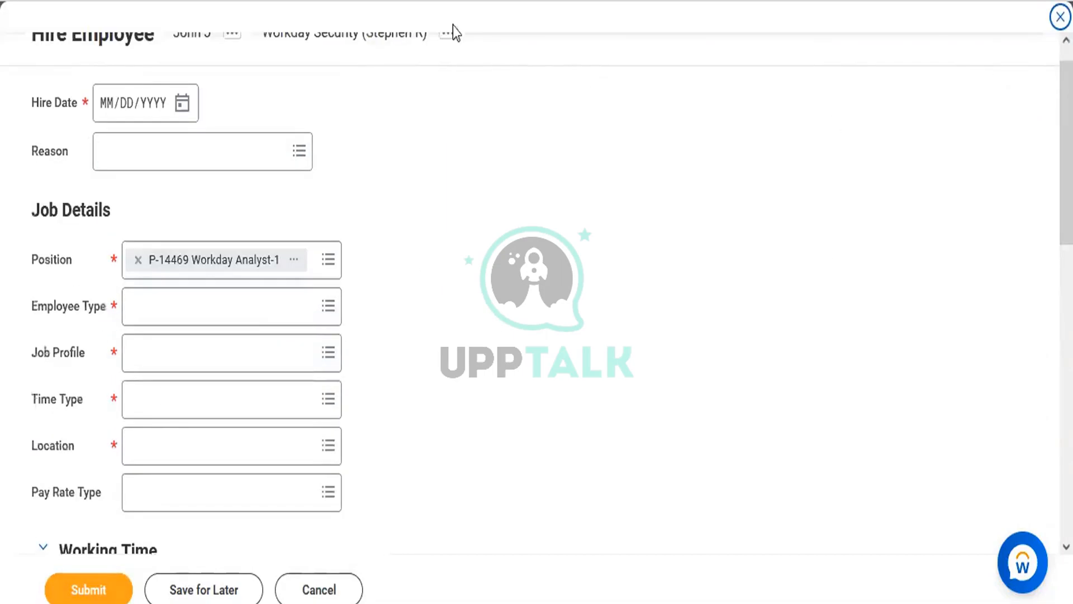
click(182, 104)
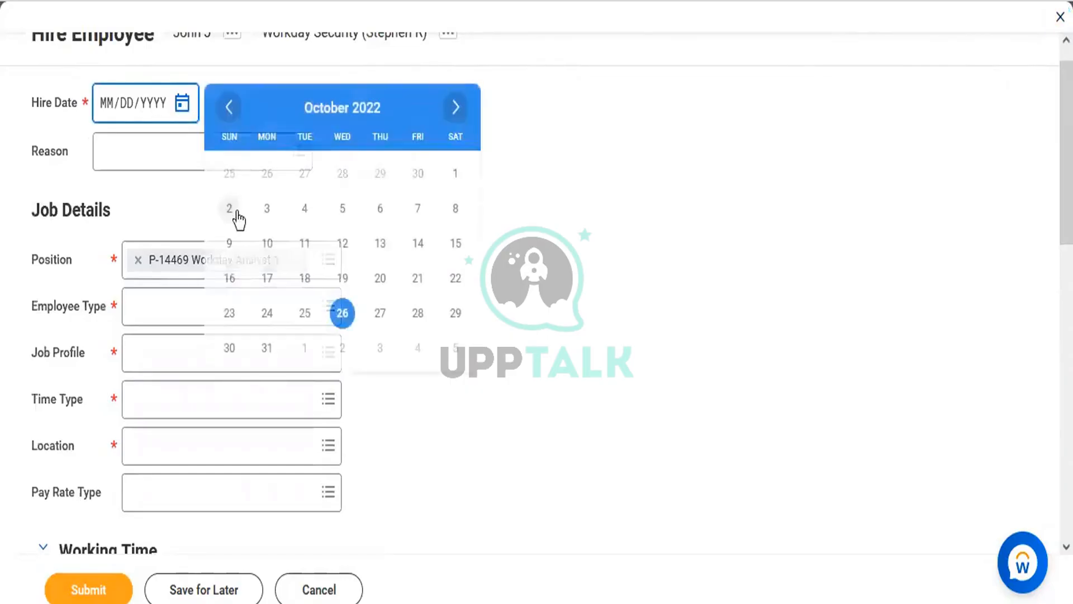
click(307, 318)
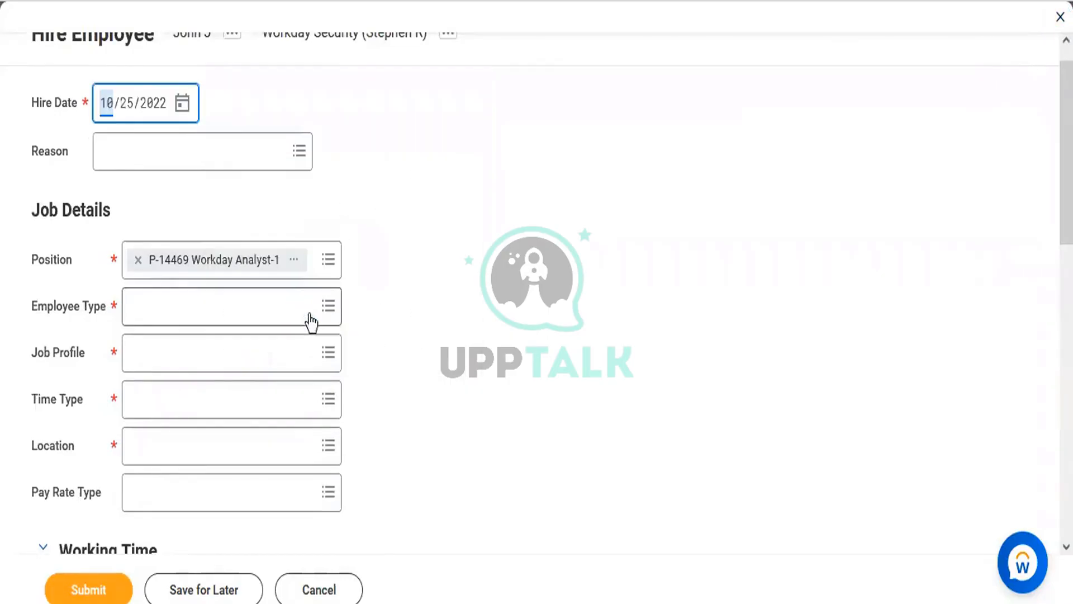
click(192, 311)
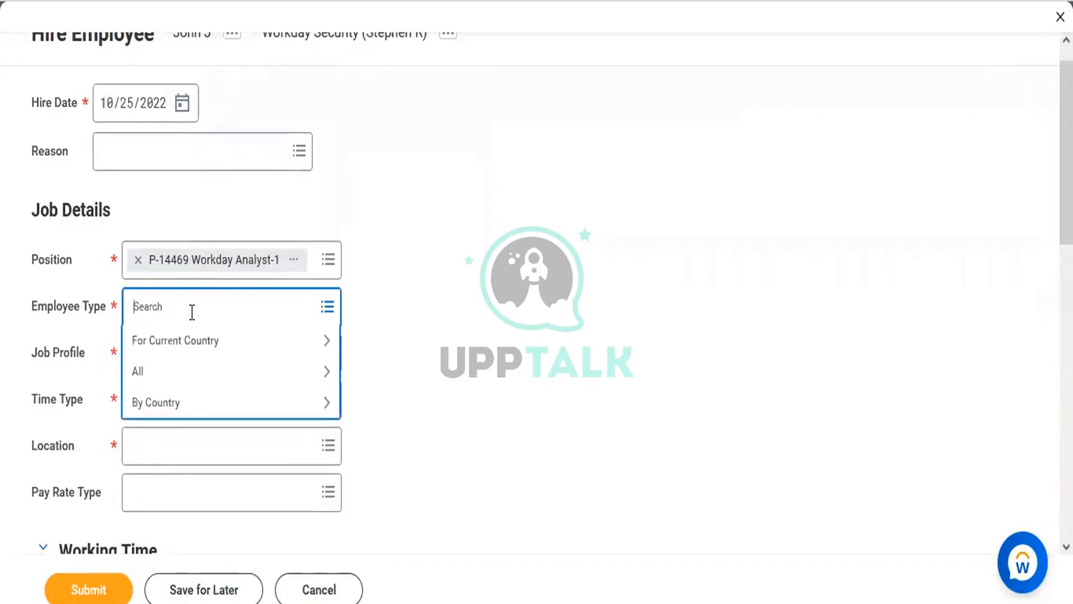
text(Reg)
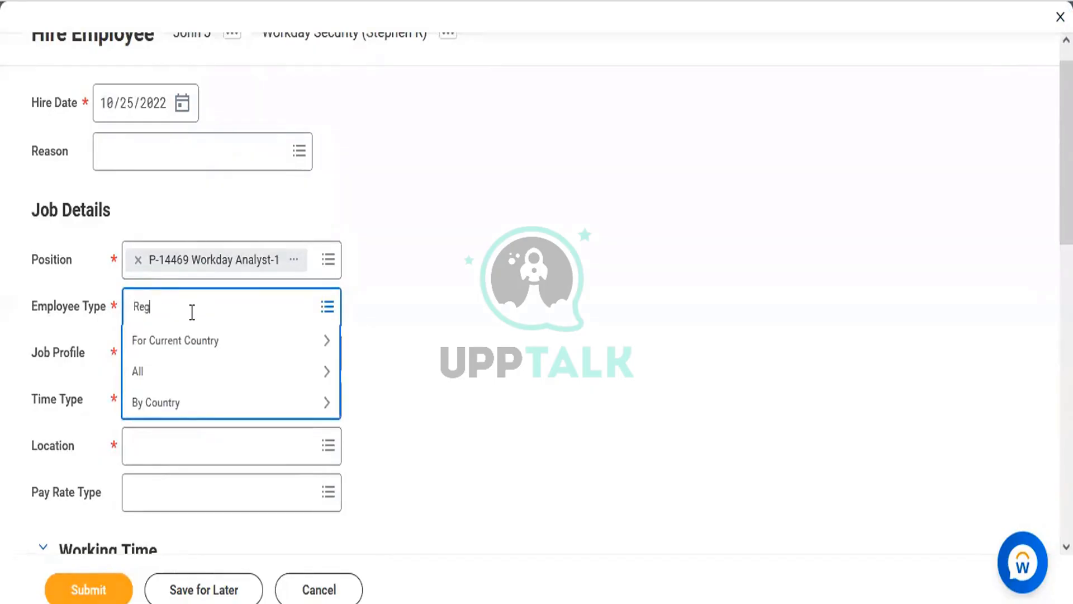
text(ular)
key(Return)
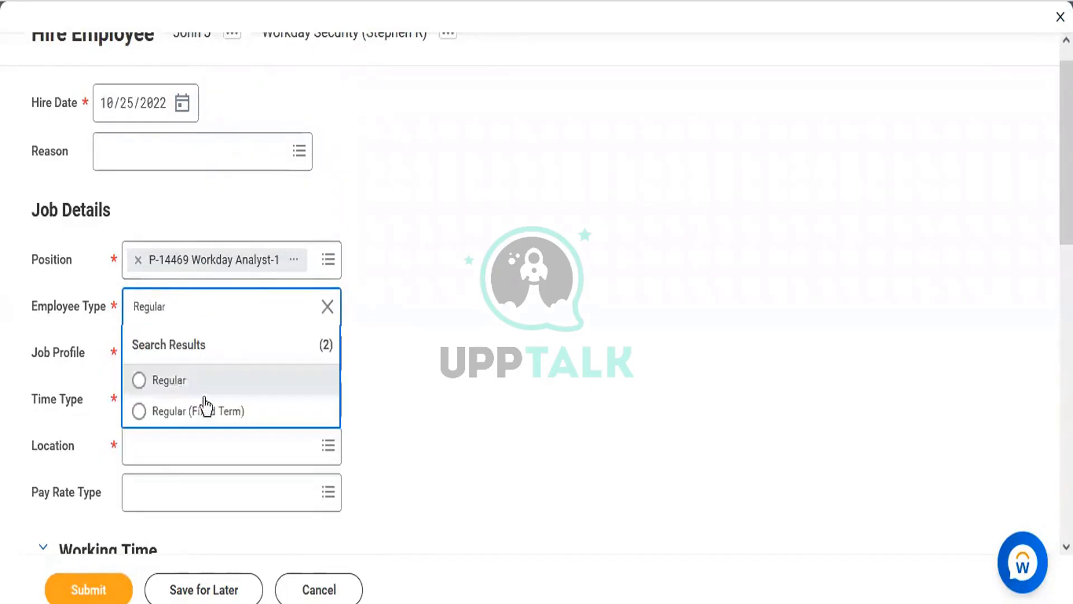
click(191, 385)
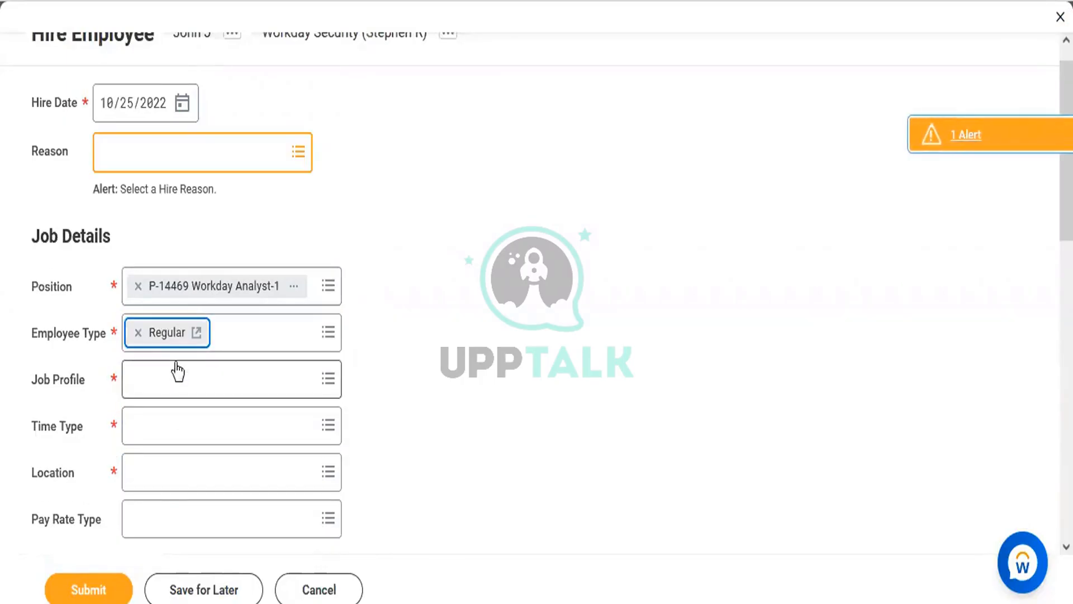
Choose Sr Workday Analyst as the job profile
click(175, 379)
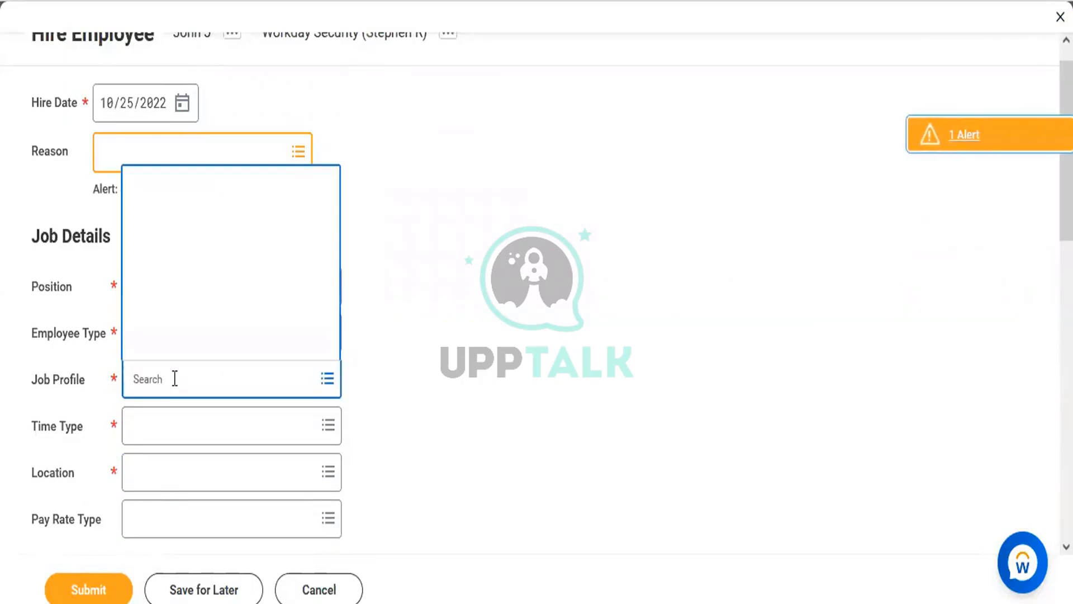
text(W)
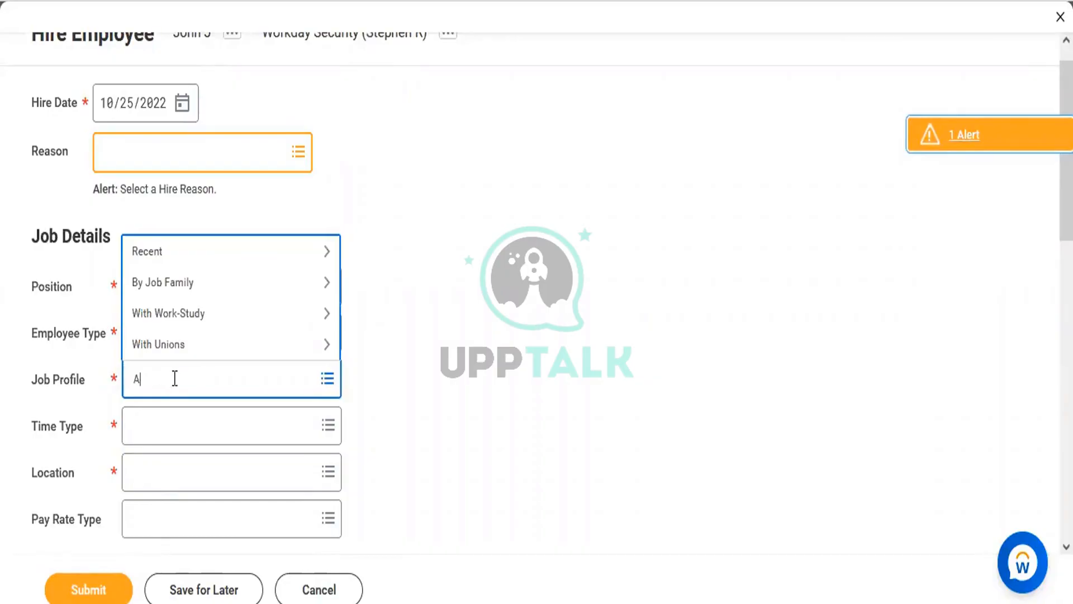
key(BackSpace)
text(W)
text(orkday Analyst)
key(Return)
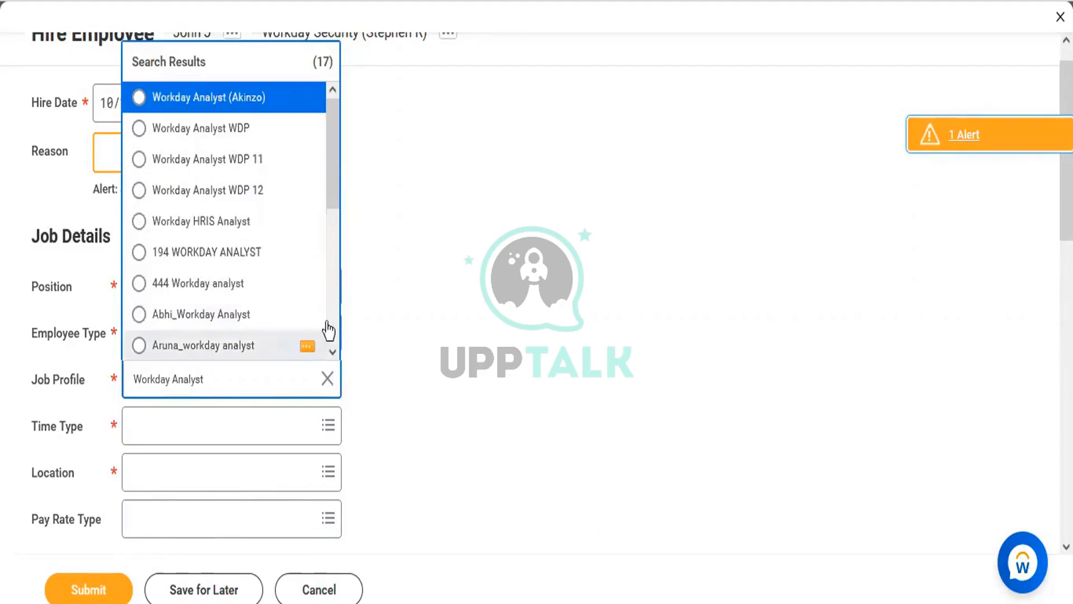
scroll(329, 293, down, 5)
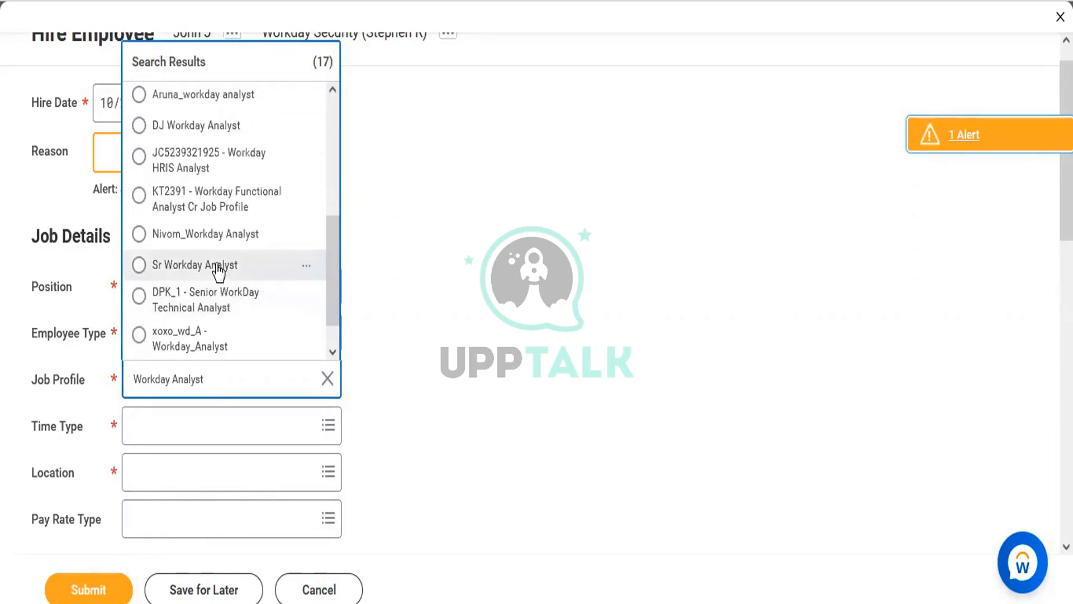
click(218, 266)
Set the time type to Full time and the location to Texas
click(156, 425)
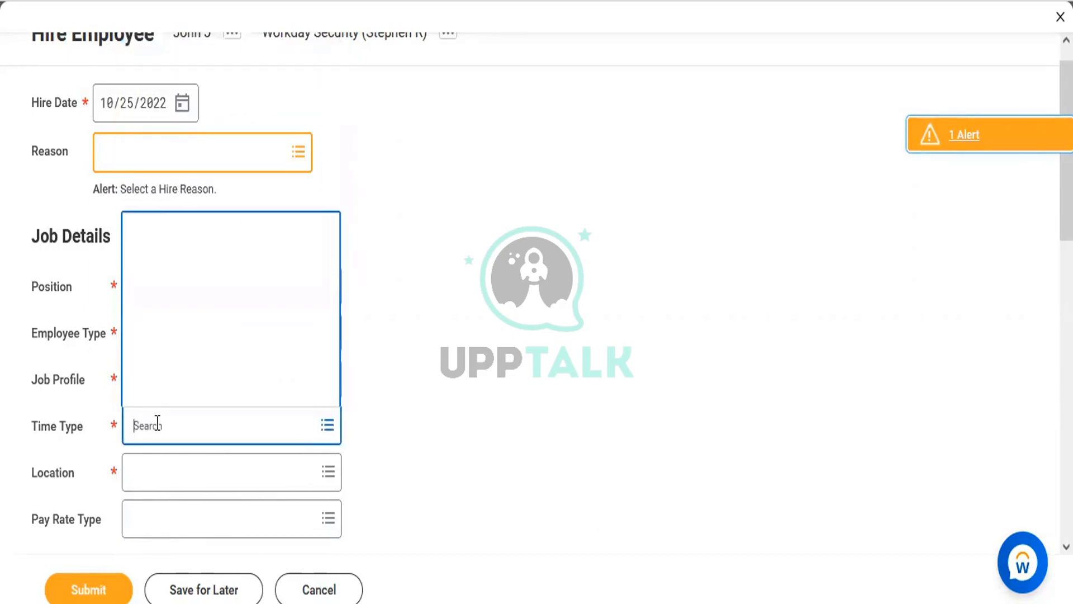
text(full time)
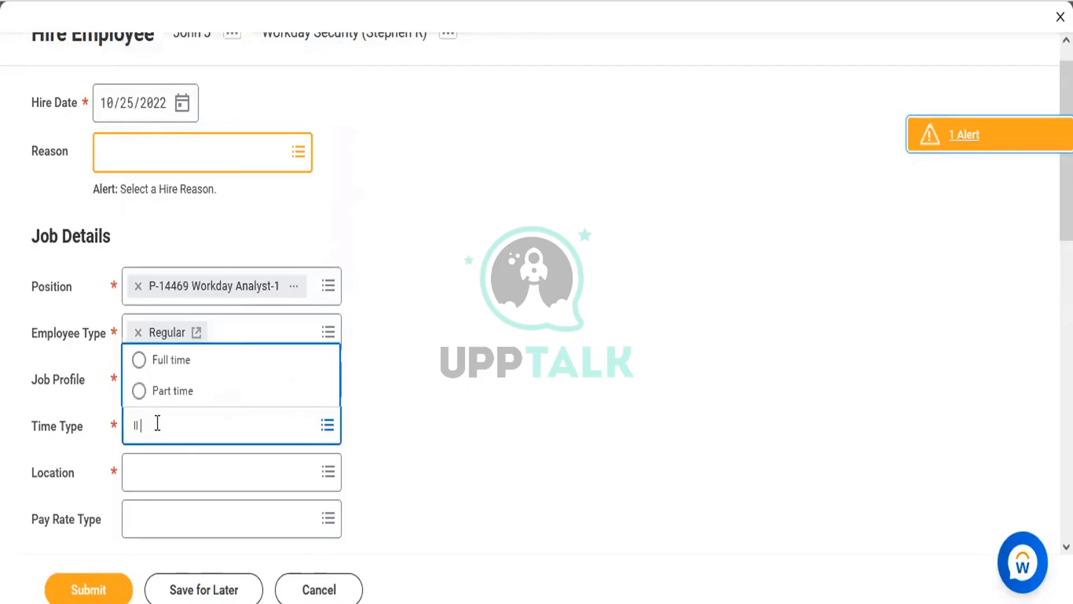
click(160, 369)
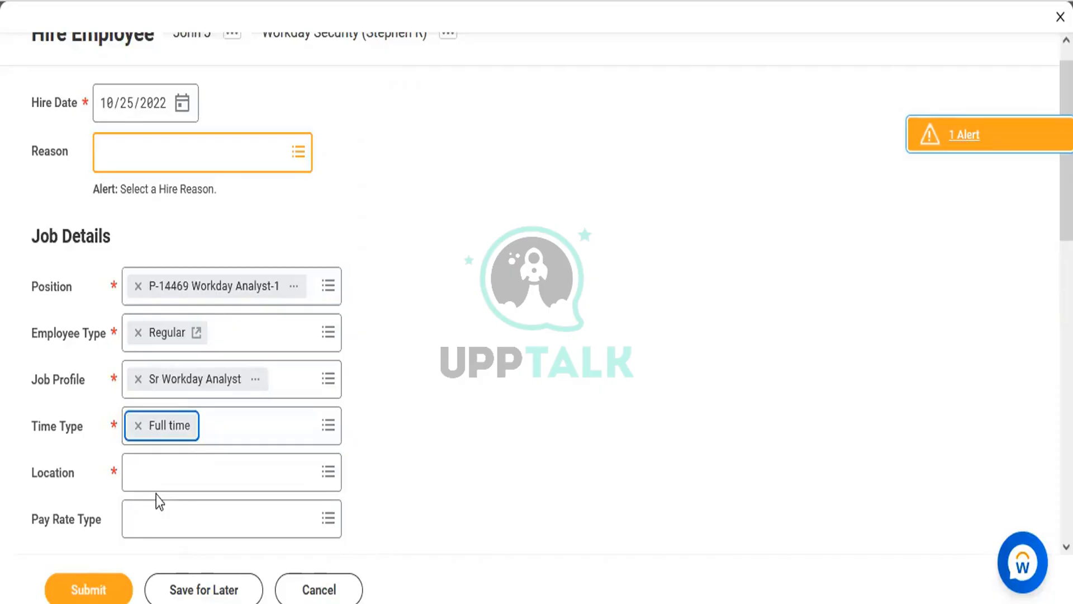
click(150, 471)
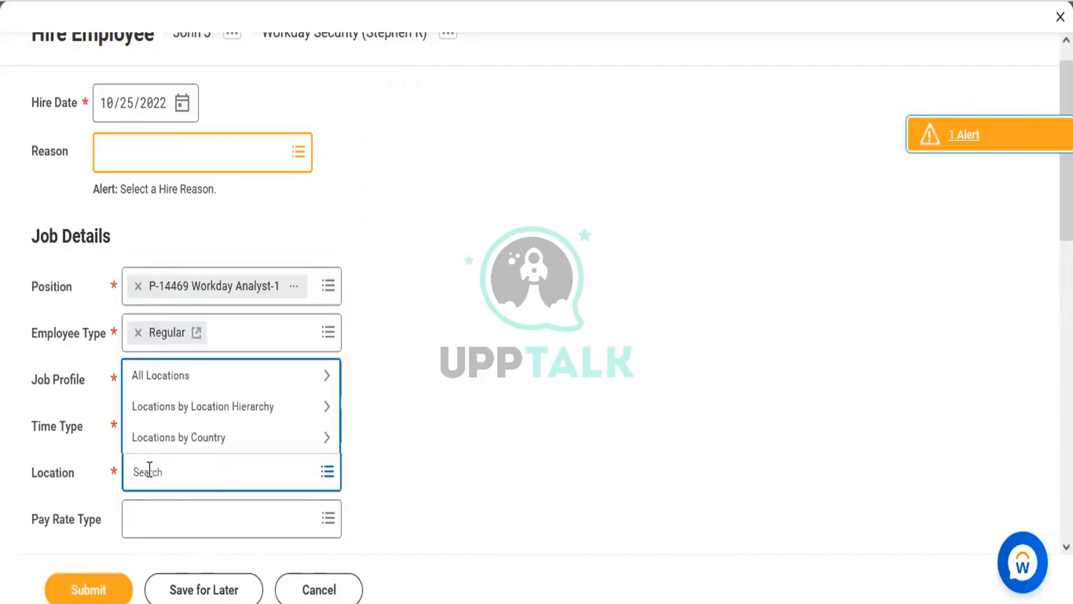
text(Texas)
key(Return)
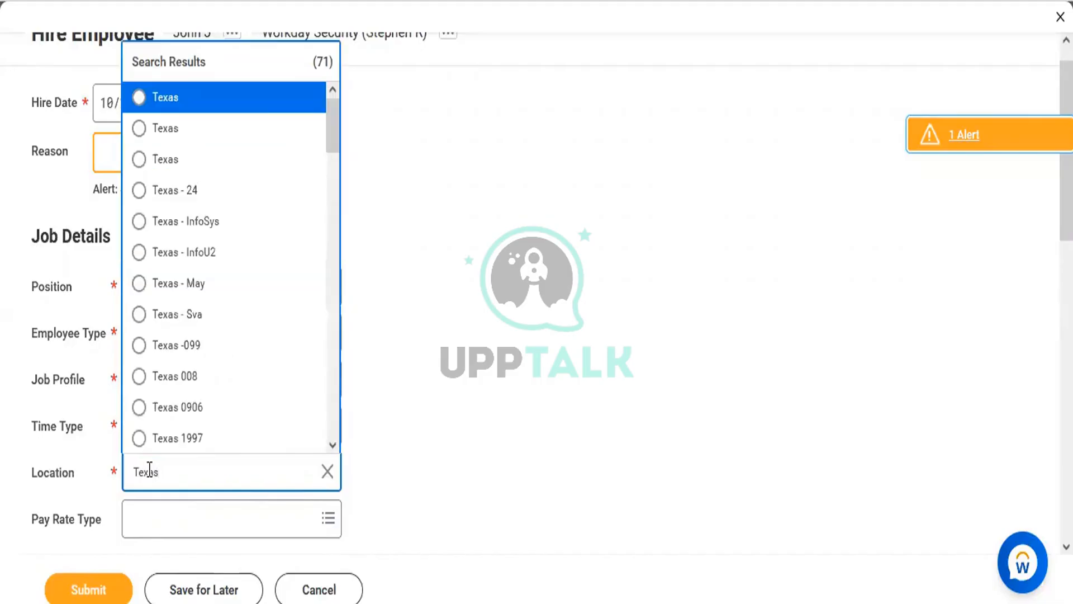
click(157, 106)
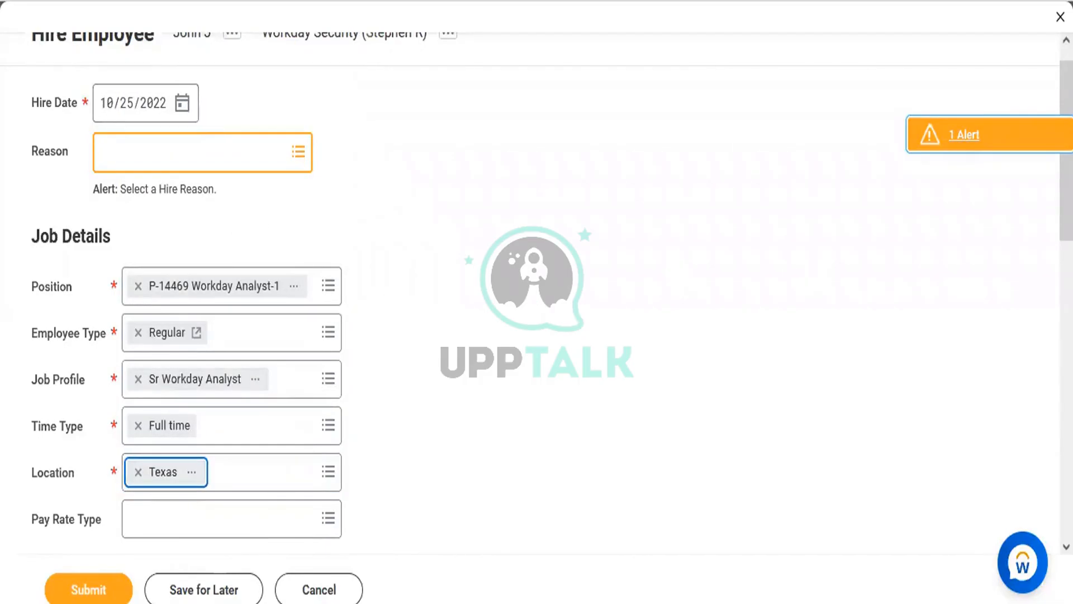
Remove the Inidan INR pay rate type from the hire's job details
scroll(1027, 298, down, 9)
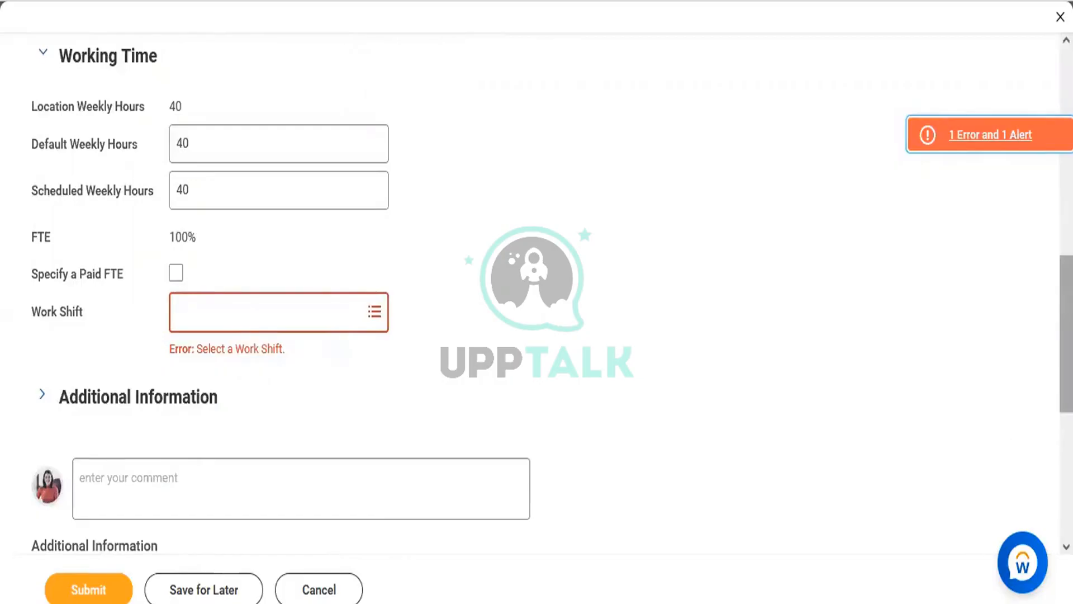
scroll(1035, 189, up, 9)
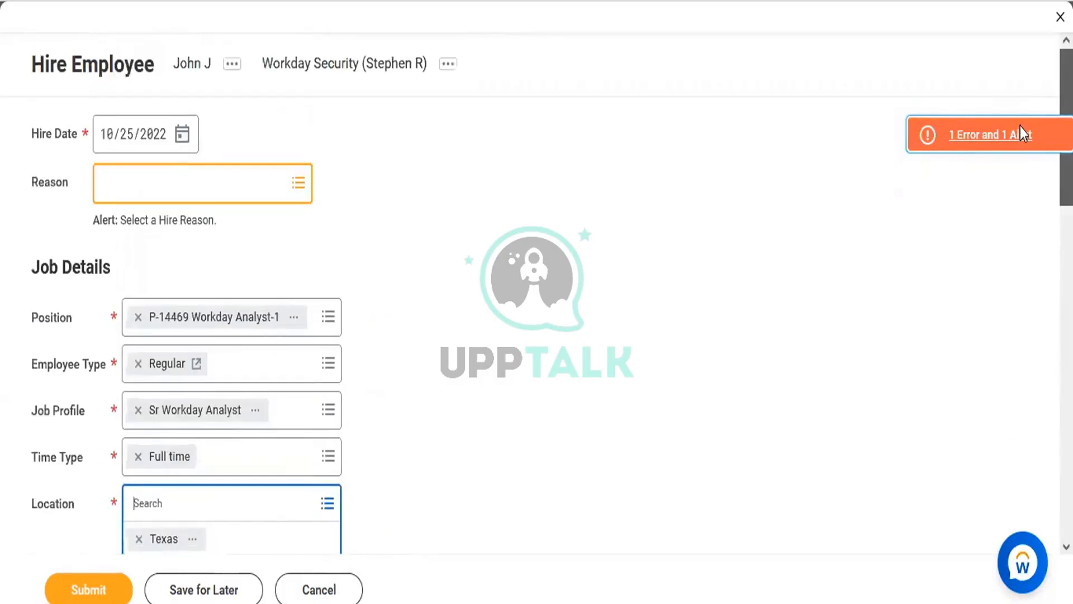
scroll(1038, 208, down, 9)
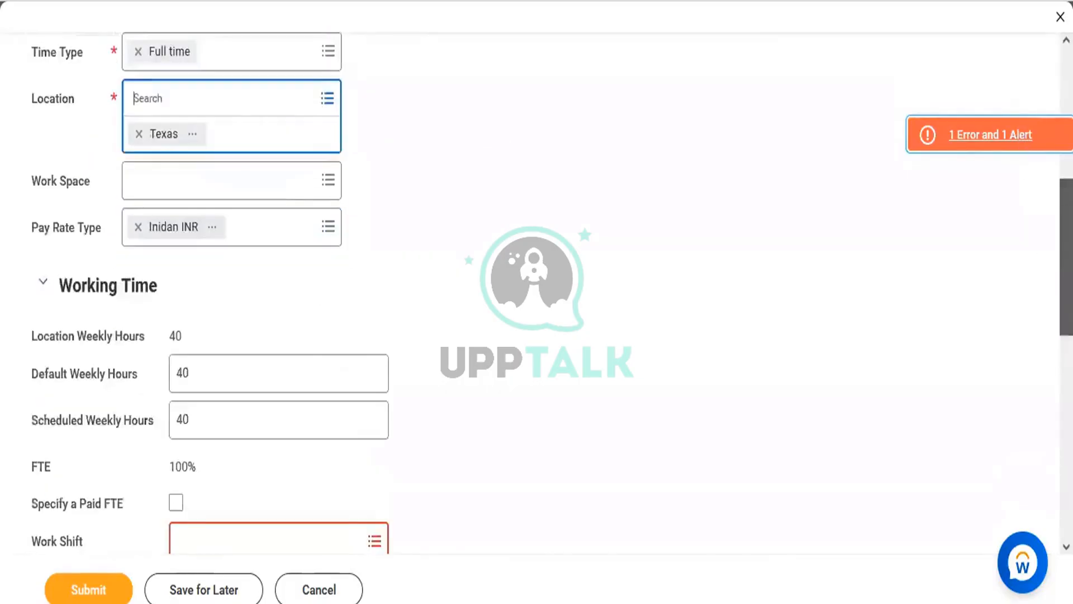
scroll(1042, 253, up, 5)
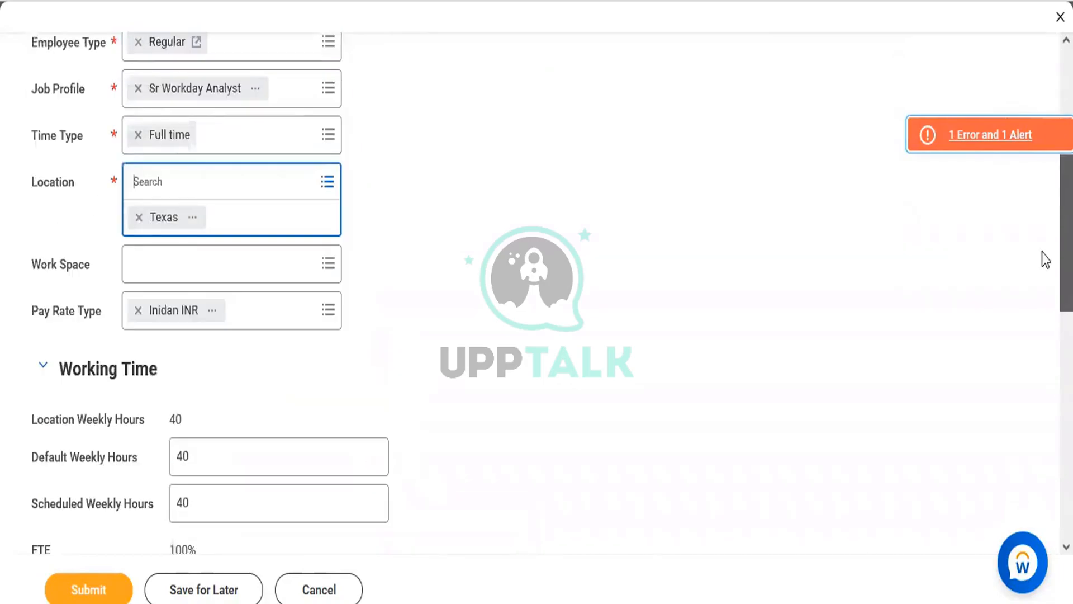
scroll(1025, 203, up, 3)
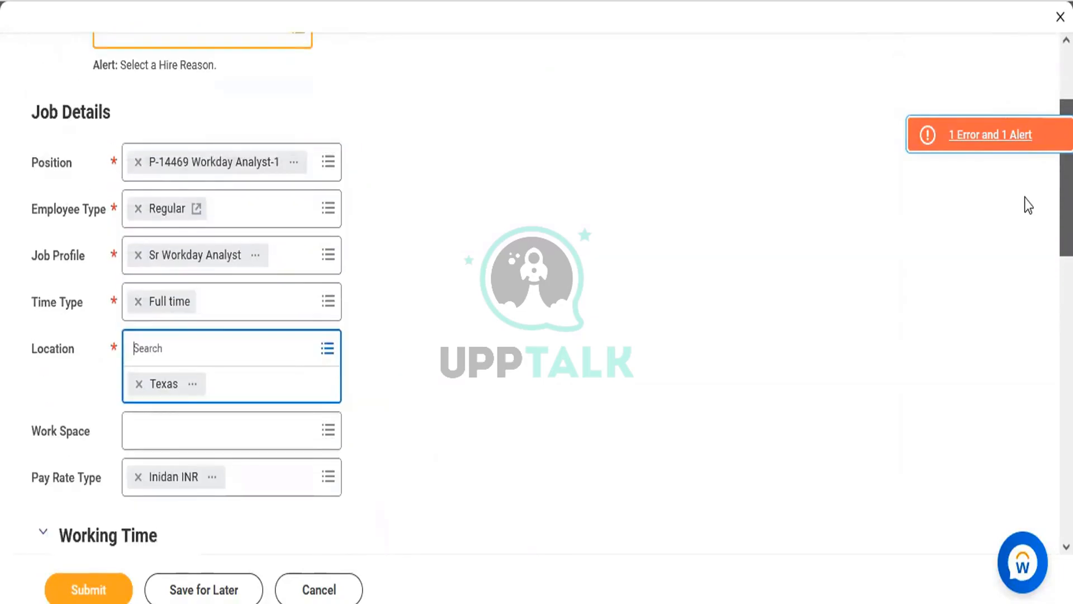
scroll(1025, 198, down, 4)
scroll(1004, 163, up, 6)
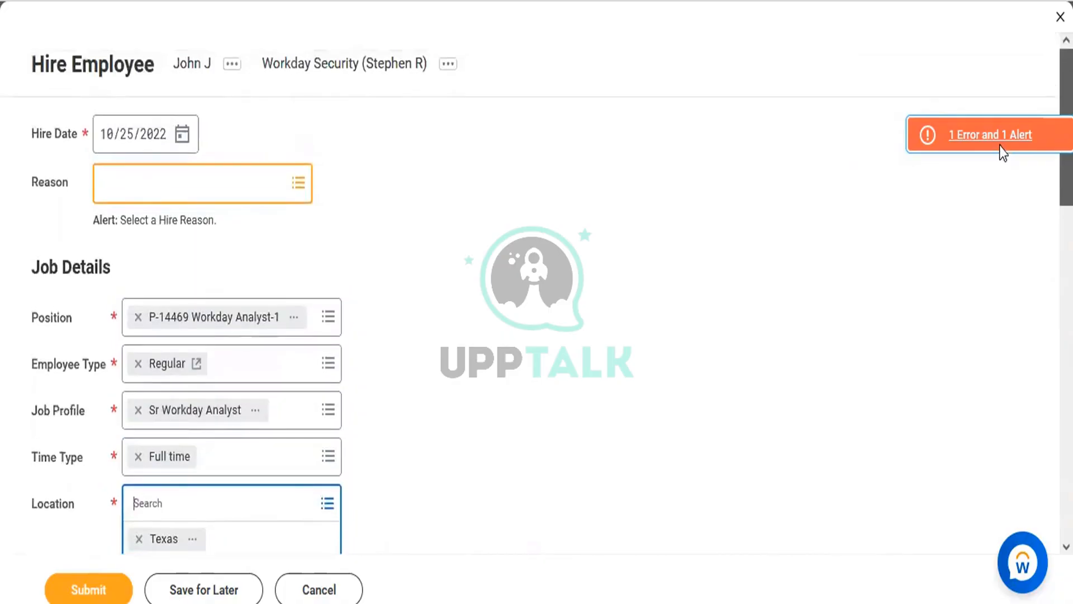
scroll(1003, 226, down, 5)
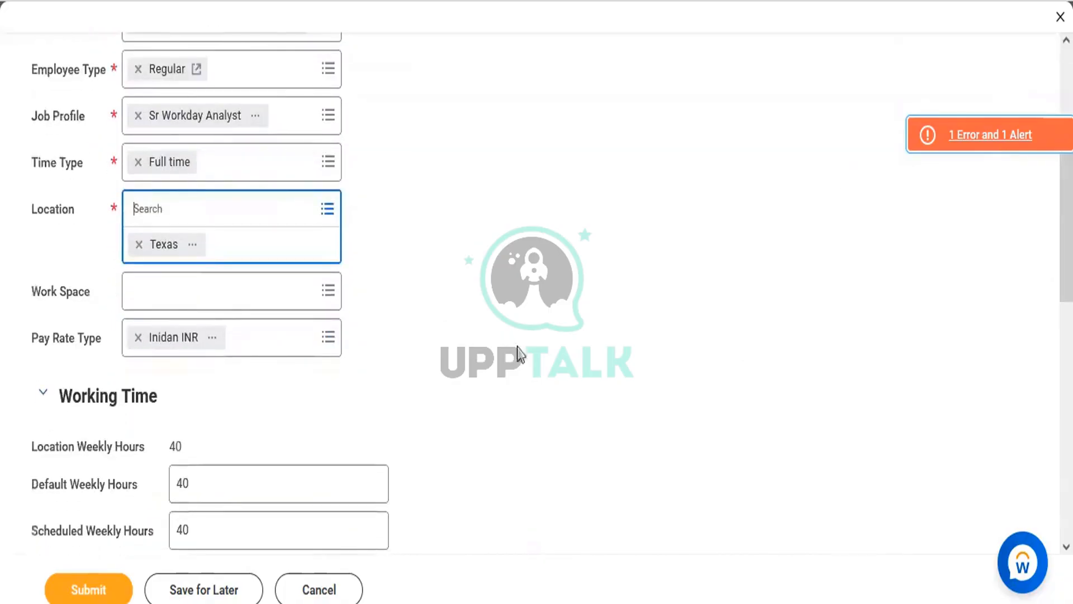
click(139, 338)
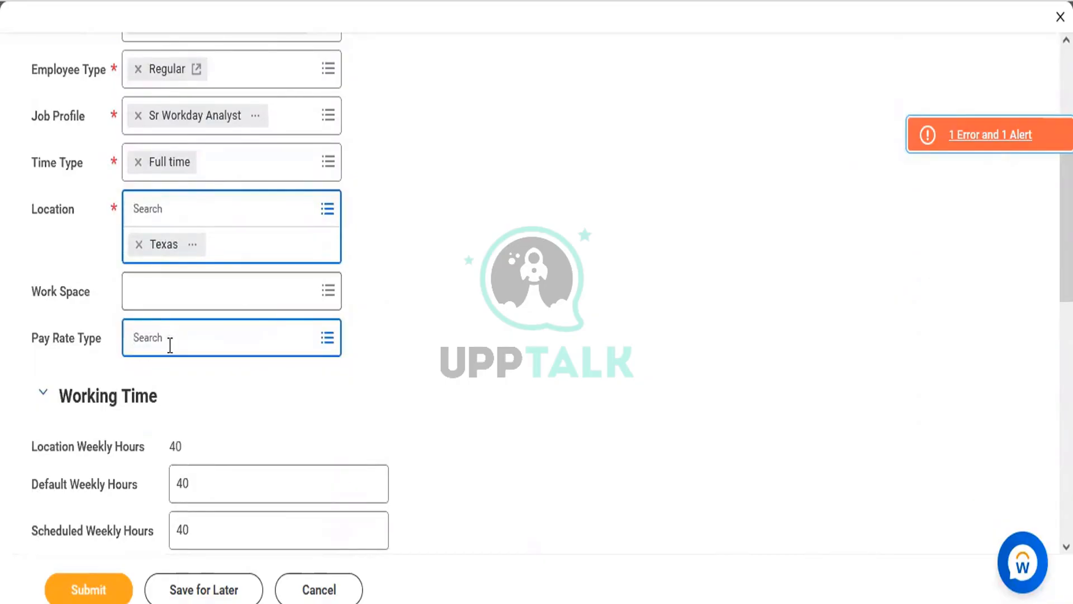
click(494, 295)
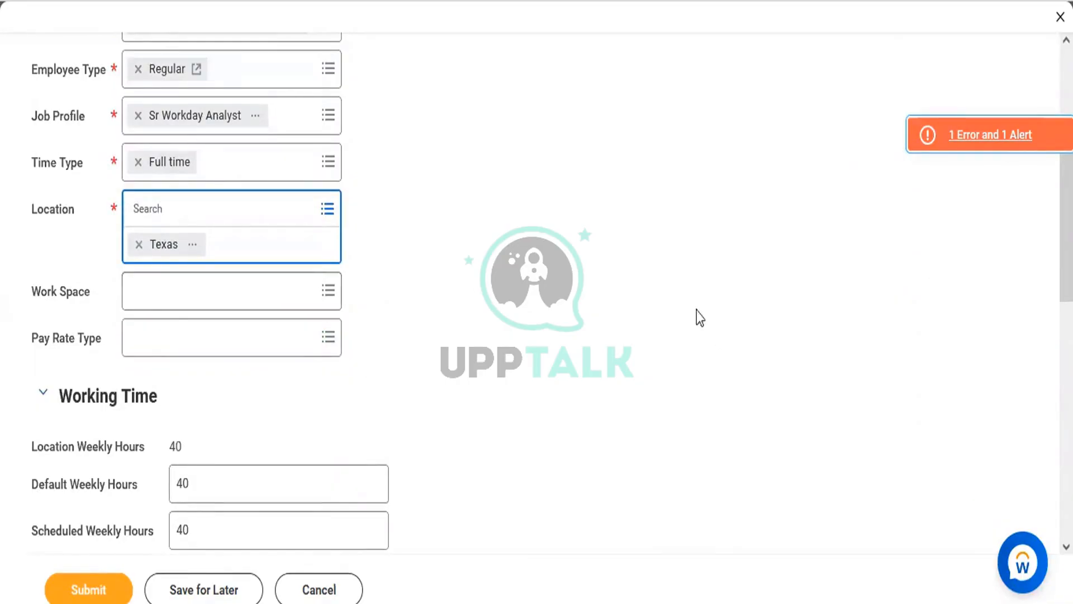
scroll(210, 291, down, 5)
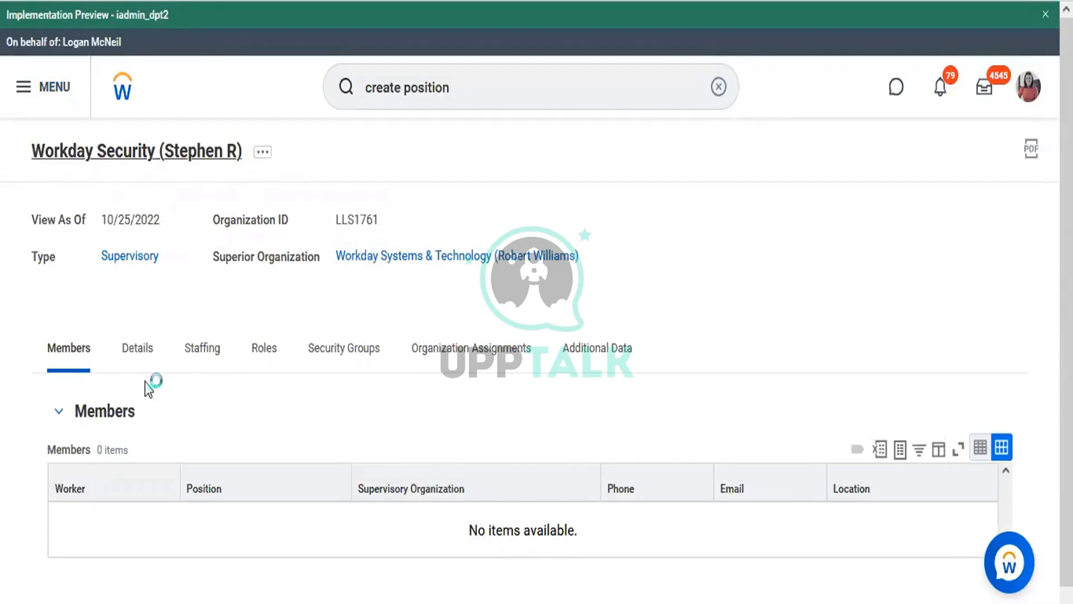
Review the Workday Security organization's Details tab, including type, subtype and visibility
click(132, 356)
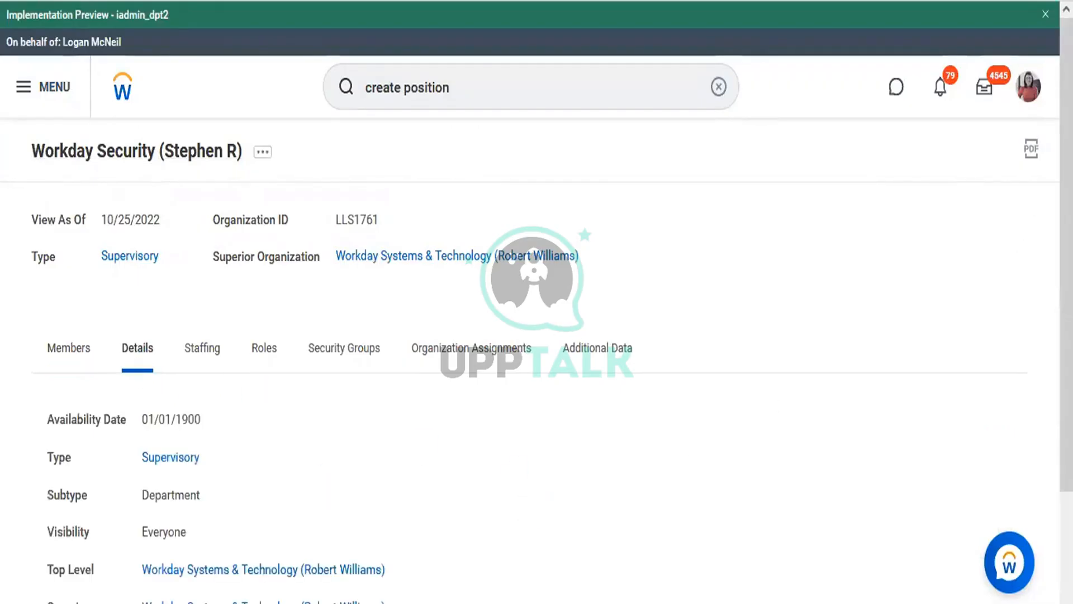
scroll(536, 335, down, 3)
scroll(768, 148, up, 3)
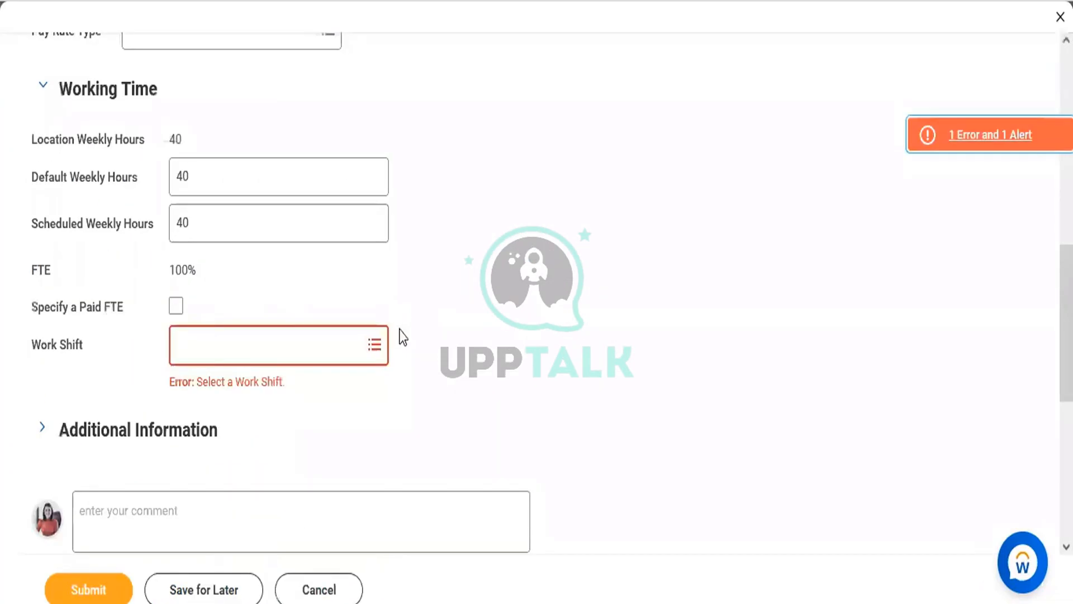
Replace the hire's Texas location with Dallas
scroll(1036, 336, up, 7)
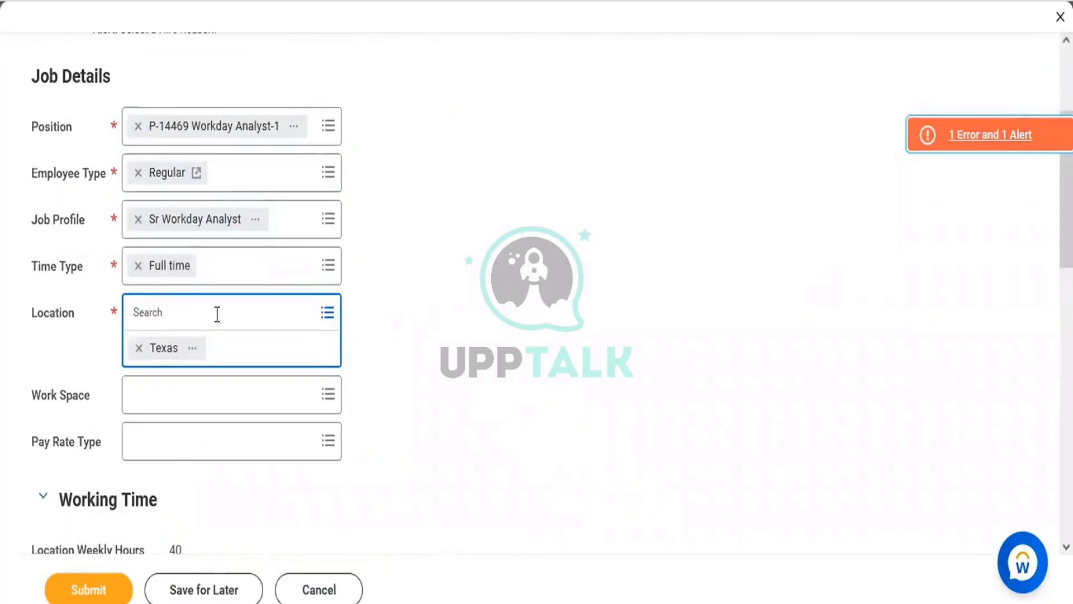
click(139, 347)
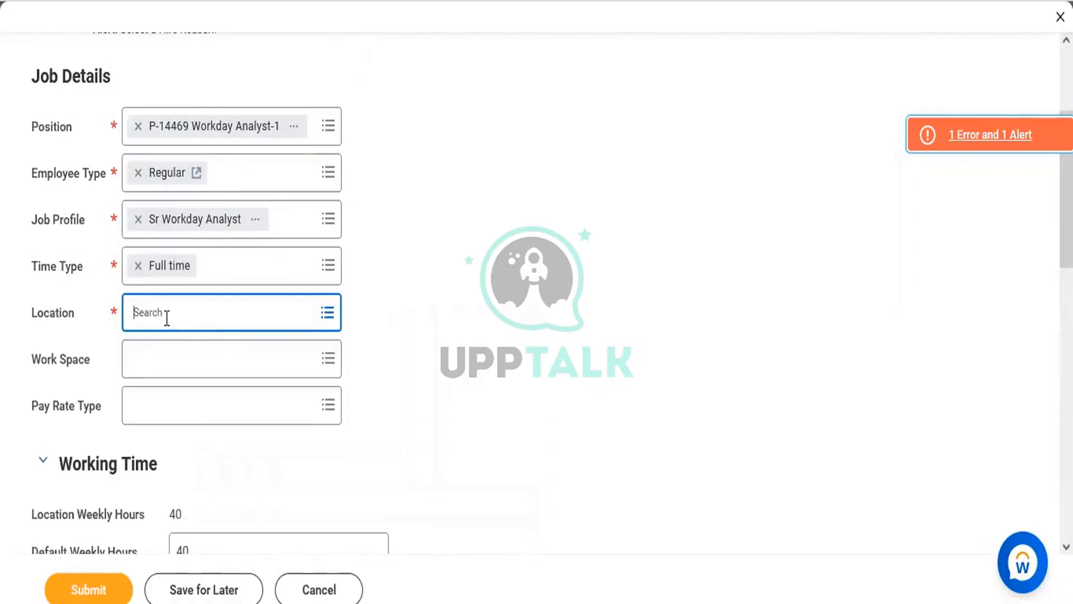
click(167, 317)
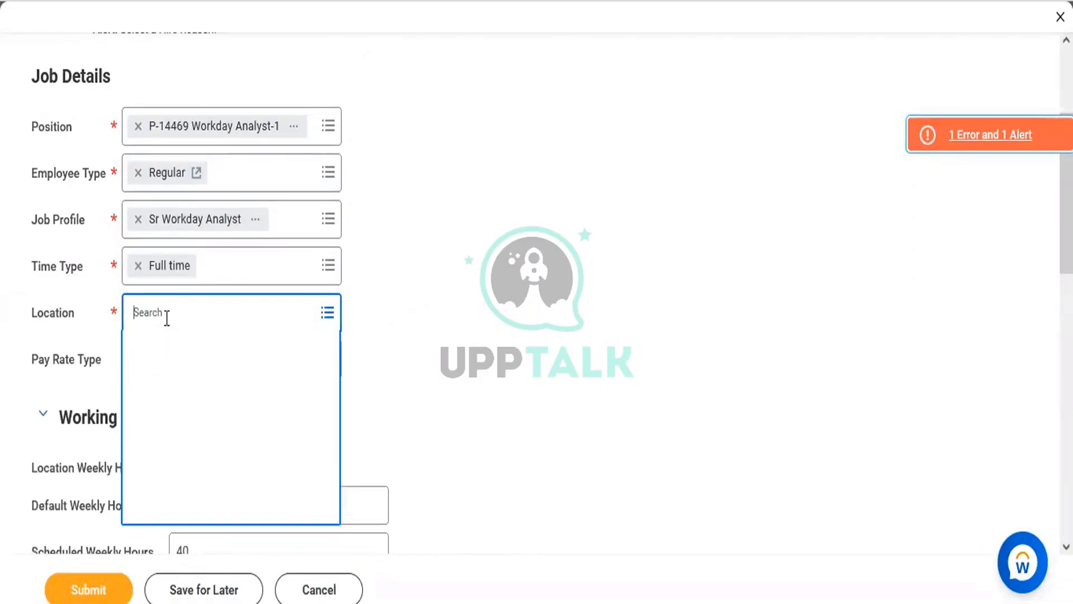
text(Dallas)
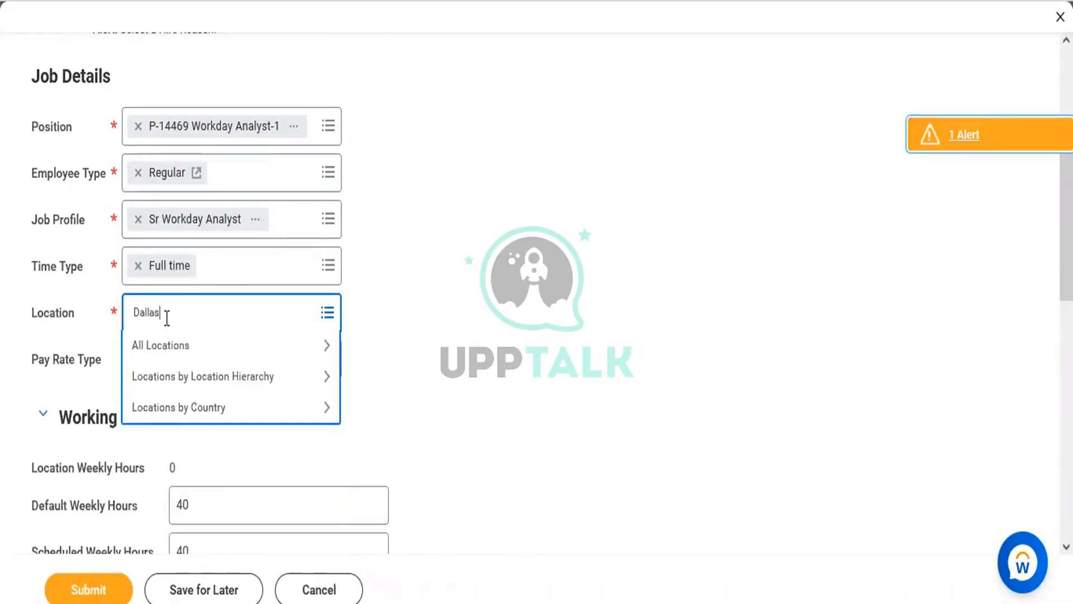
key(Return)
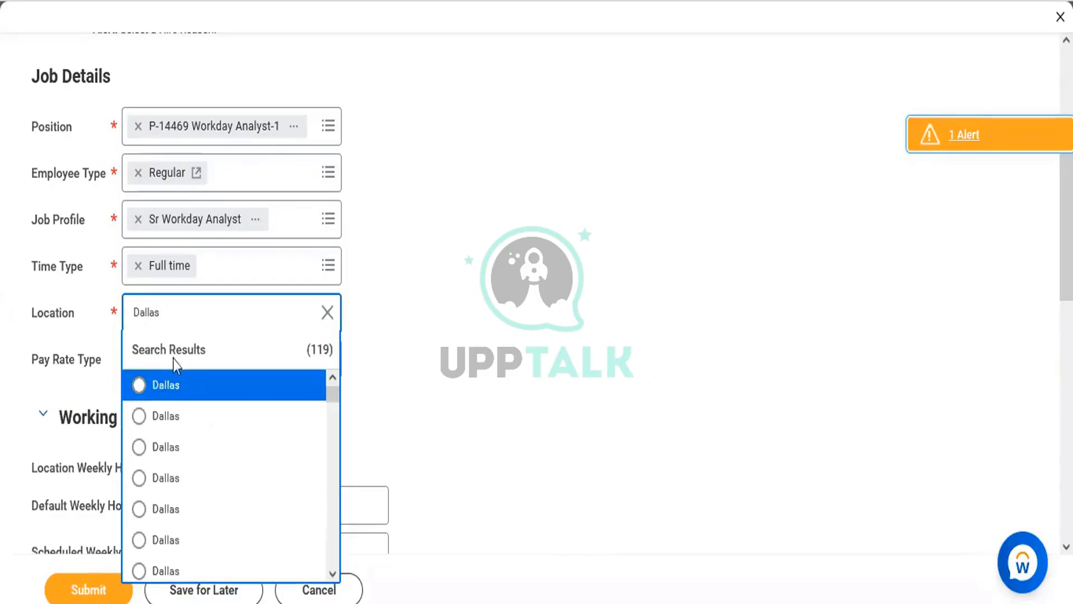
click(146, 386)
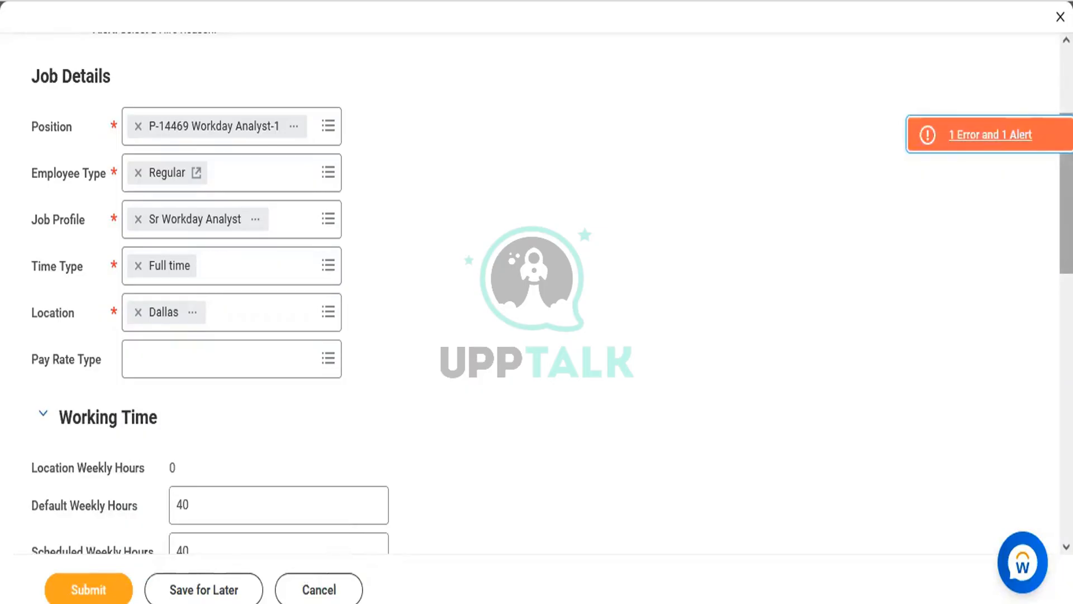
Set the work shift to Day (United States of America) and submit the hire
drag(1067, 196, 1067, 302)
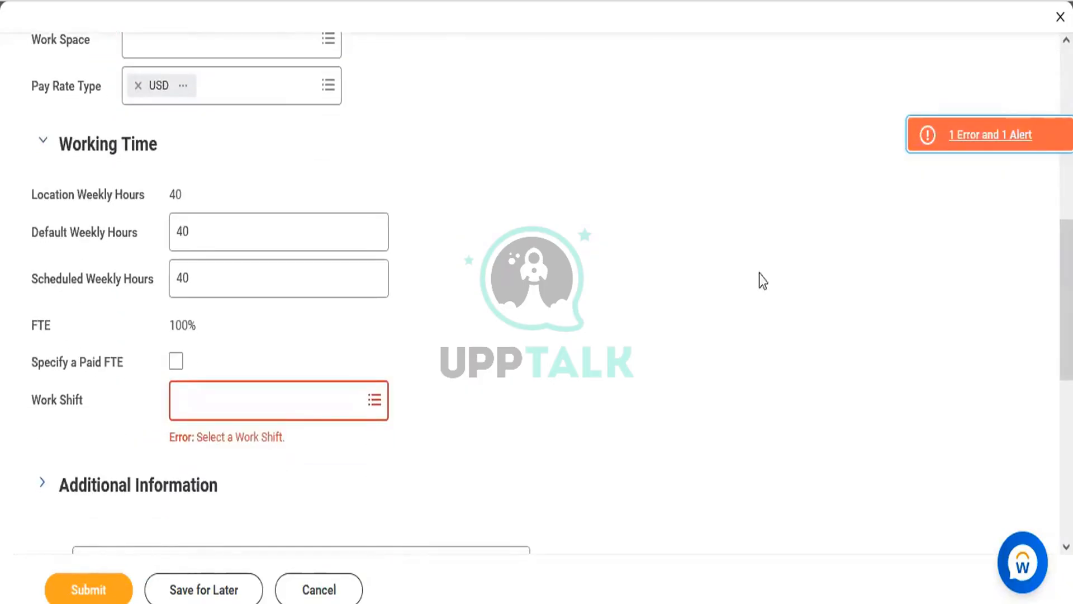
click(274, 399)
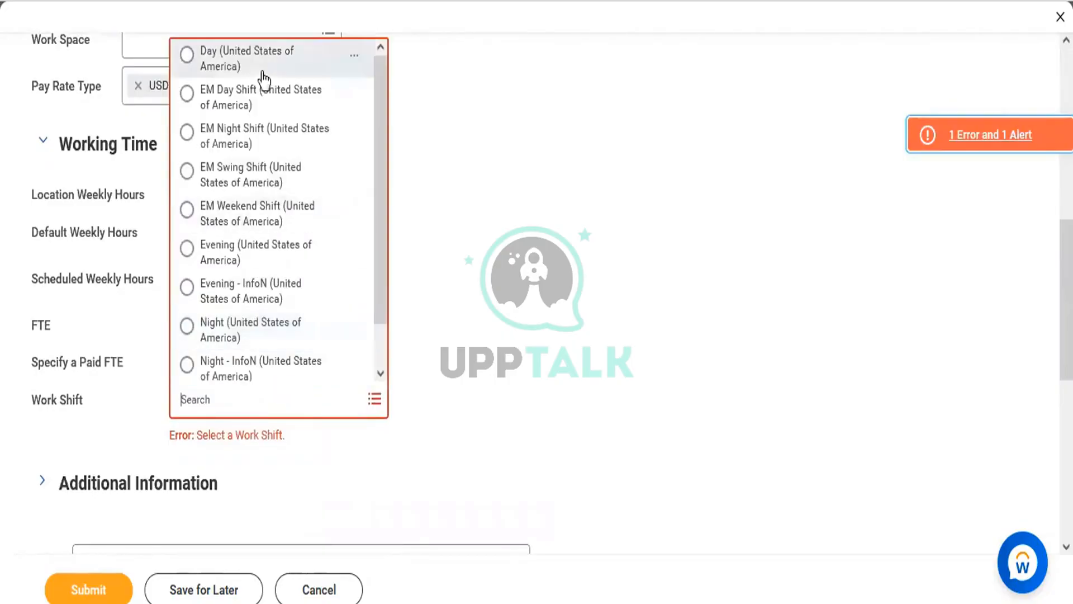
click(256, 55)
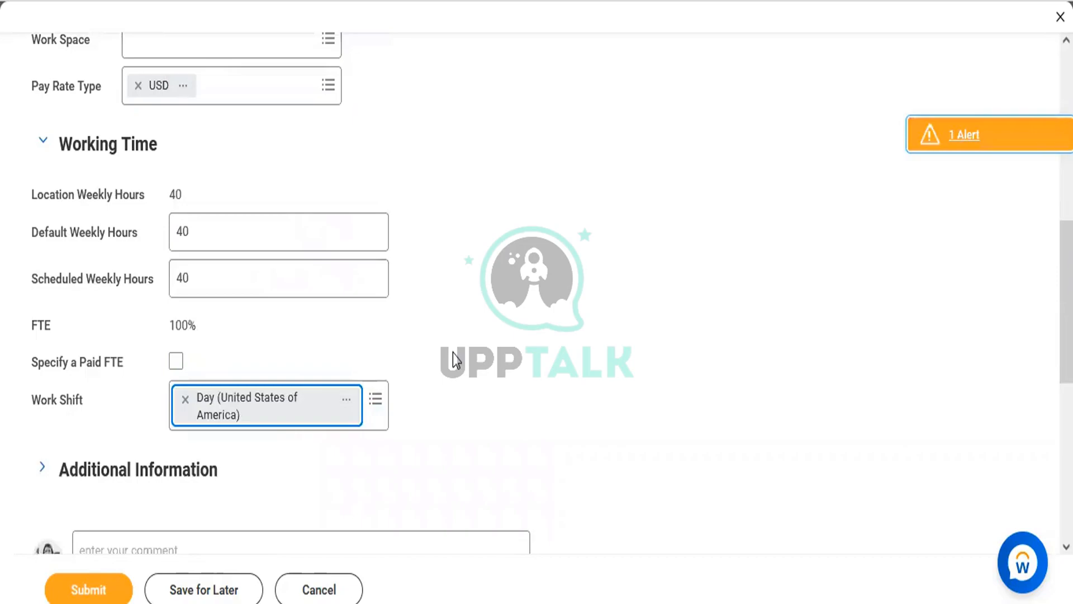
click(770, 342)
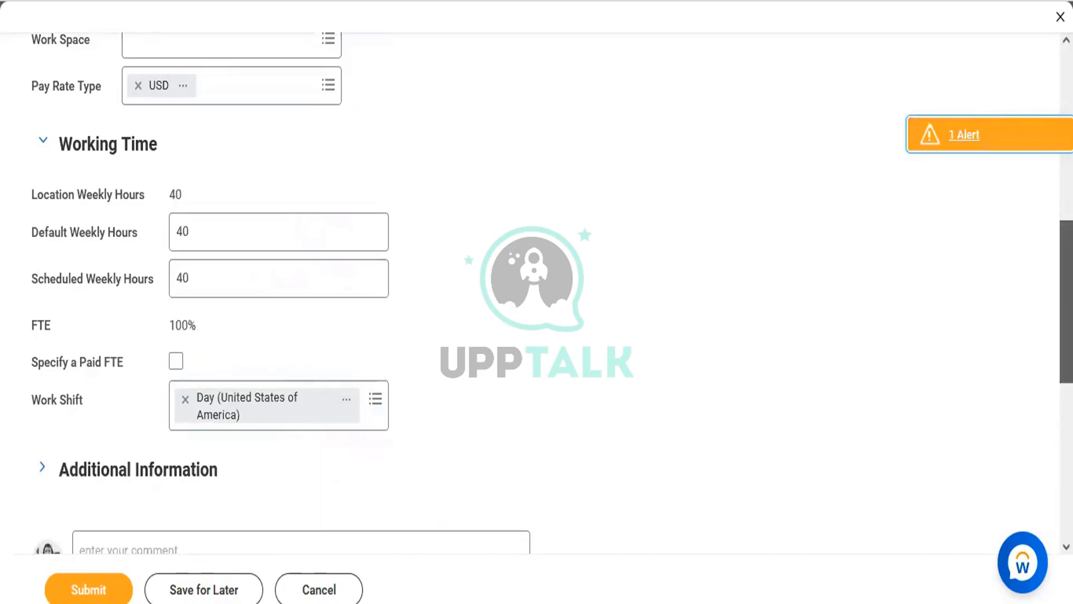
scroll(536, 302, down, 1)
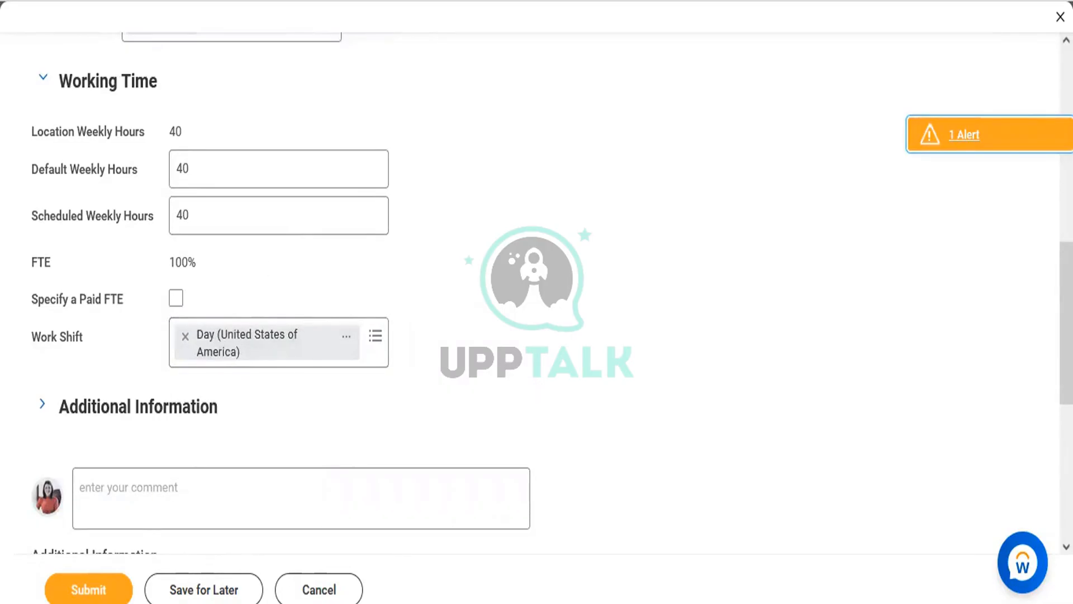
click(90, 592)
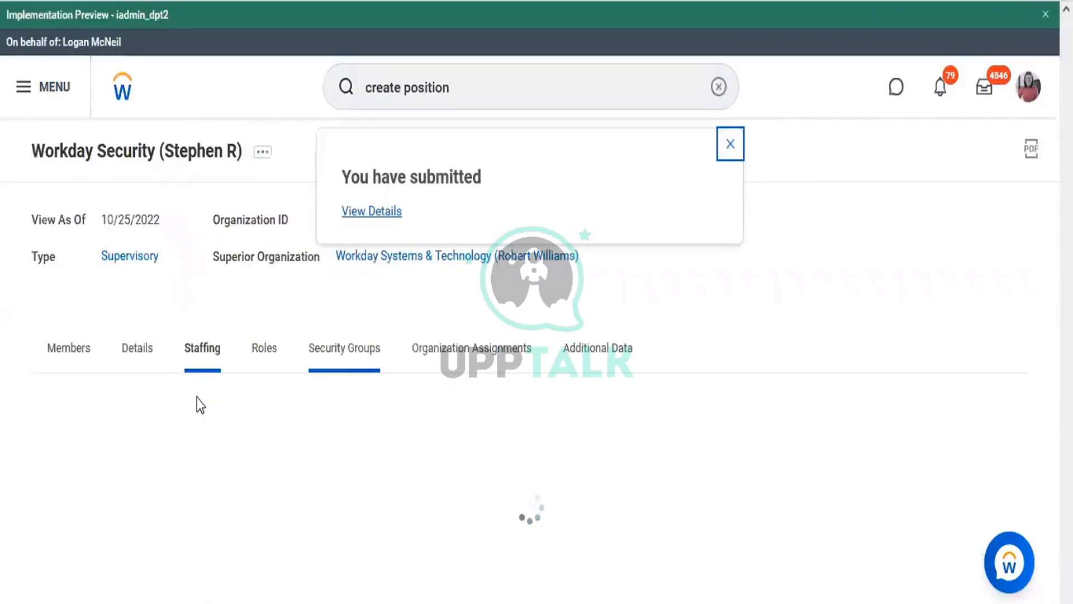
Start Hire Employee for position P-14468 Workday Analyst-2 with a new pre-hire
mouse_move(222, 541)
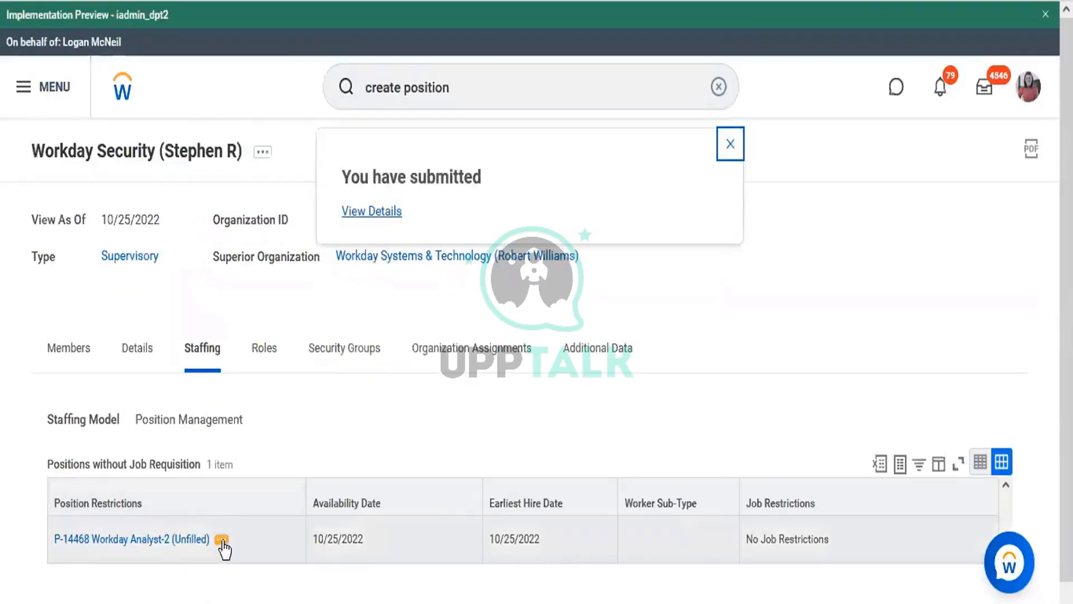
click(222, 542)
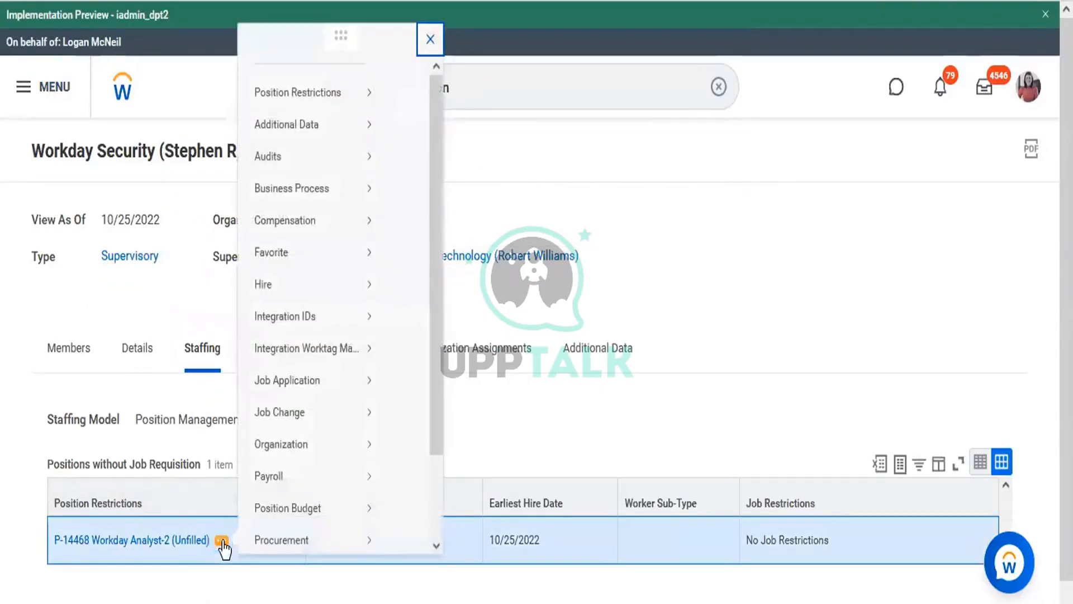
mouse_move(280, 312)
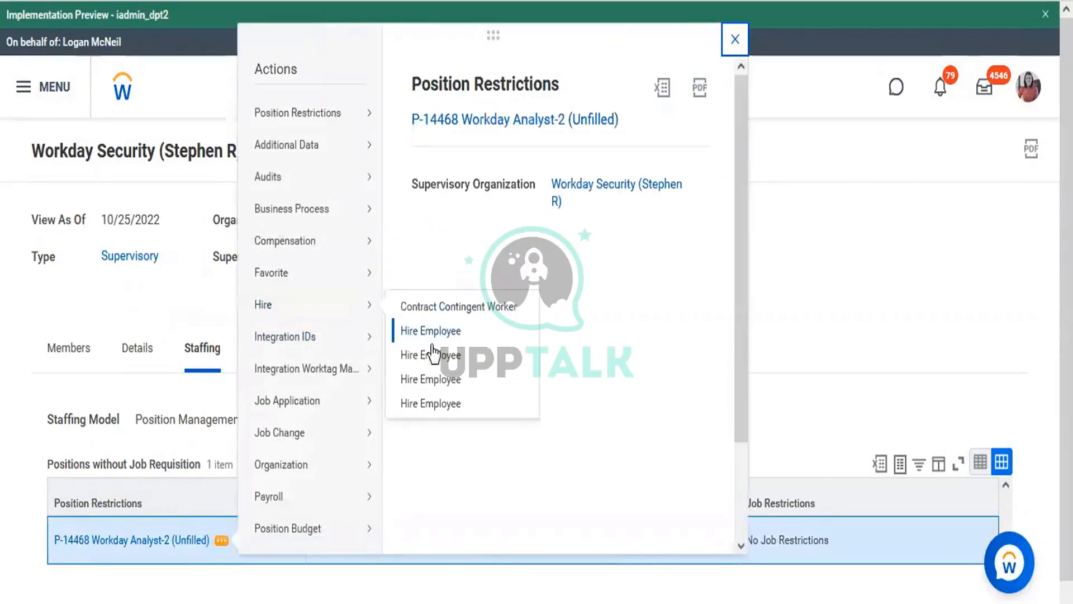
click(400, 353)
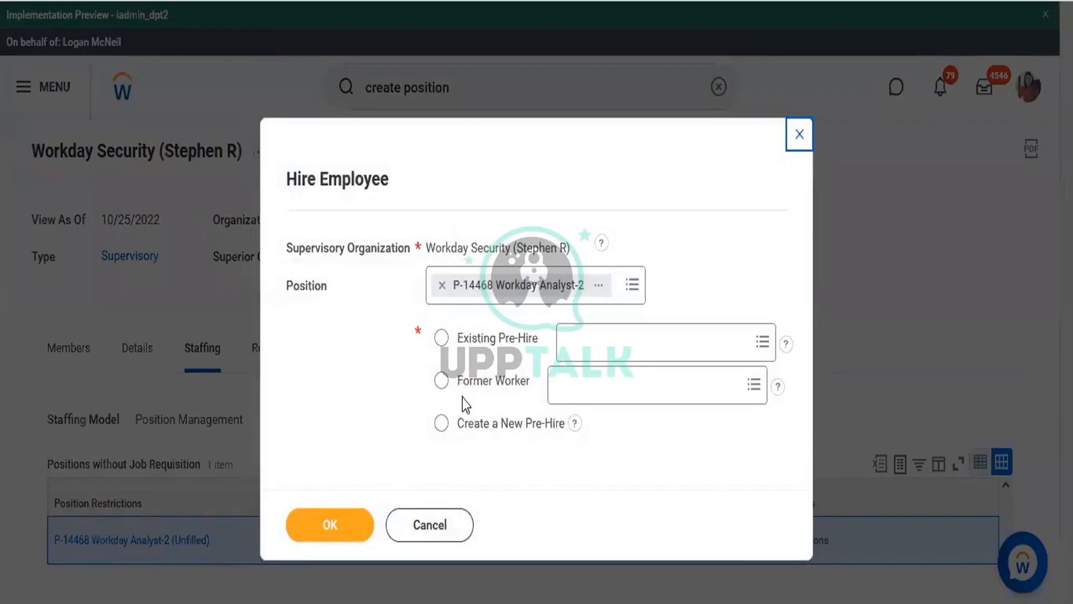
click(462, 425)
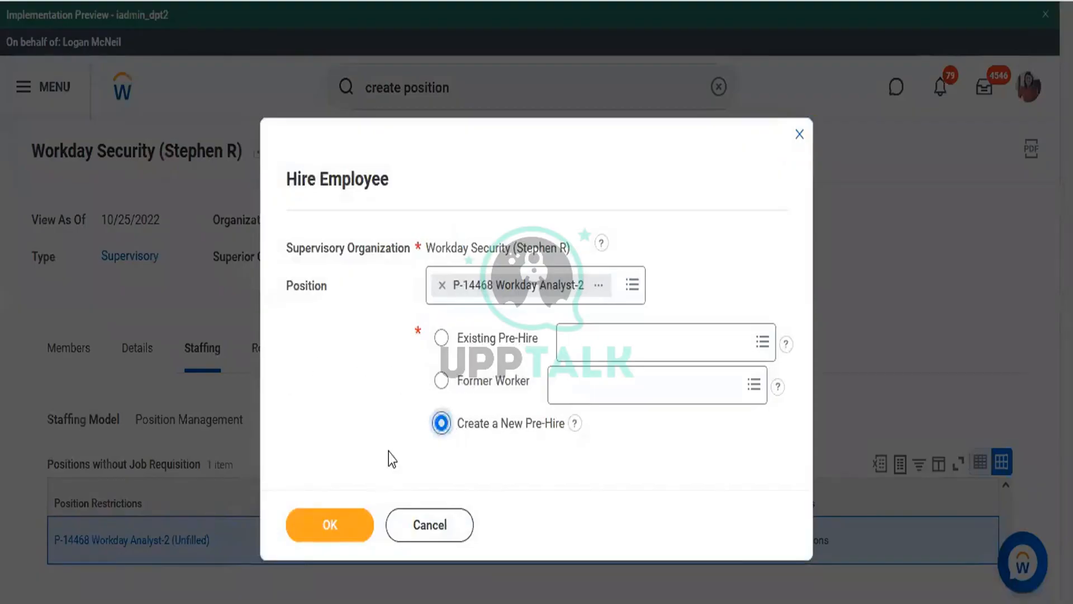
click(338, 532)
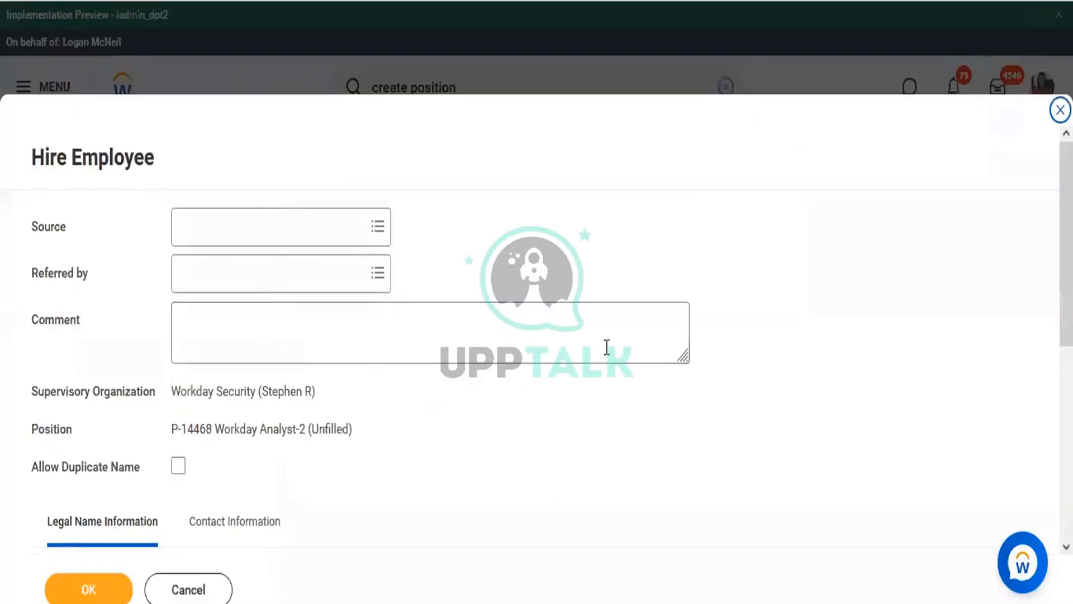
Focus the blank Legal Name First Name field and copy the pre-hire's first name from the Word org chart
scroll(777, 285, down, 5)
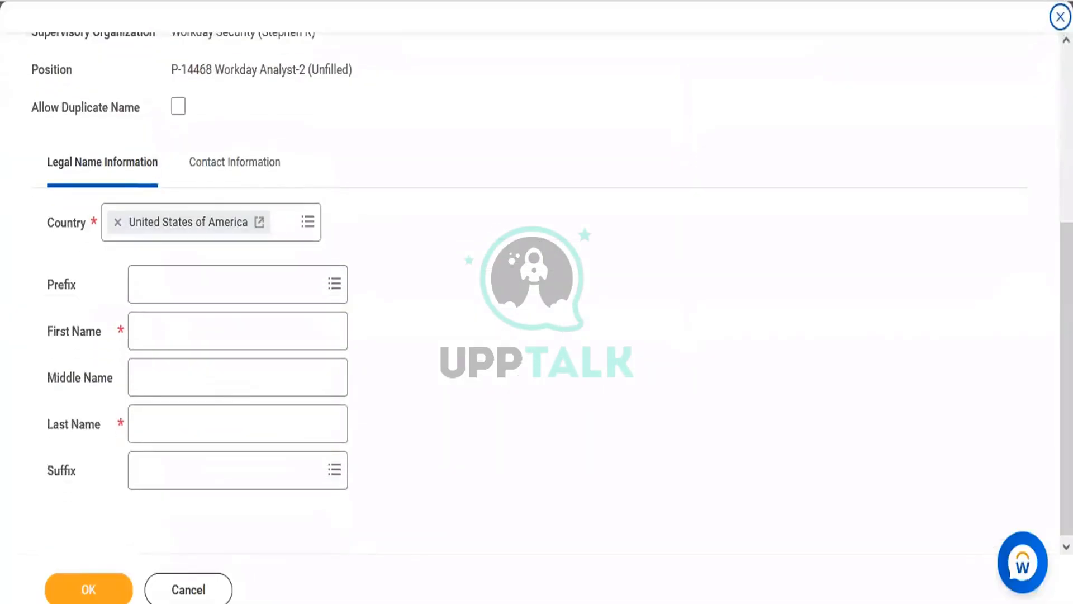
click(185, 322)
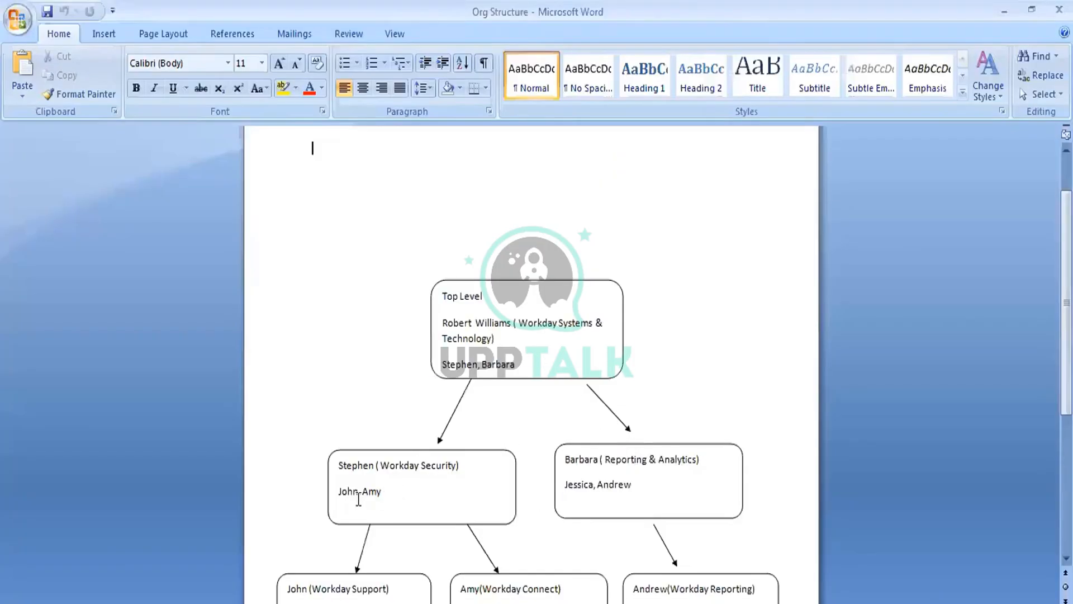
drag(362, 493, 394, 492)
key(ctrl+c)
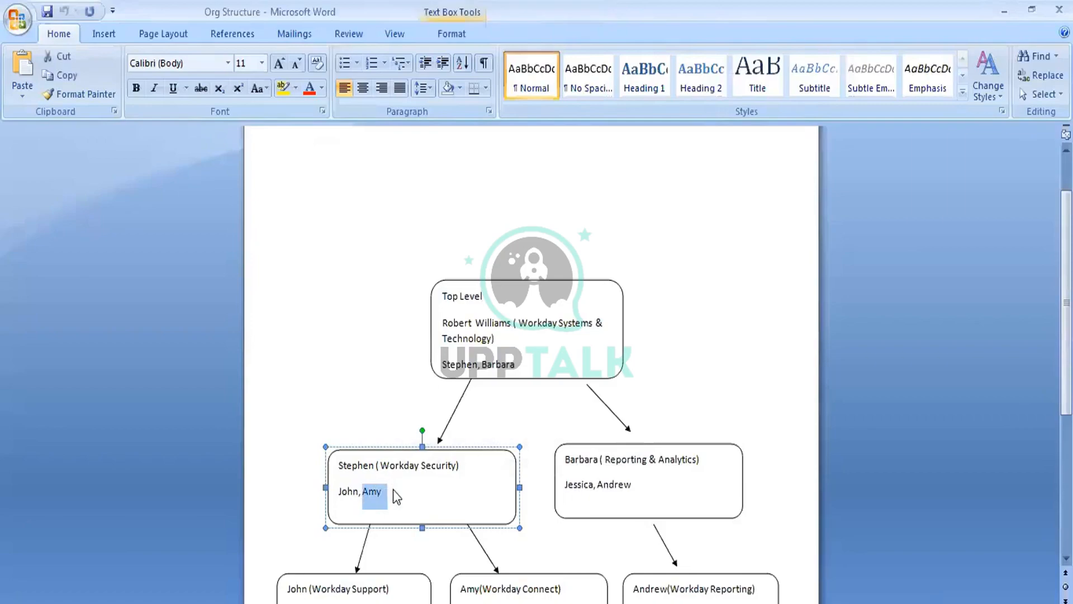
key(alt+Tab)
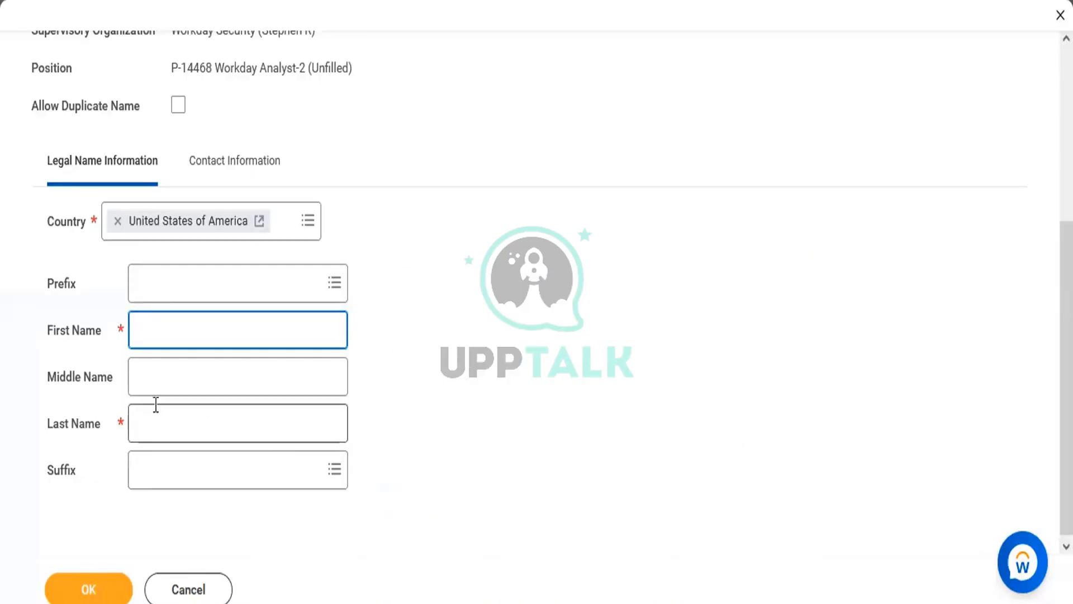
Fill in the pre-hire's first and last name in the Legal Name fields
key(ctrl+v)
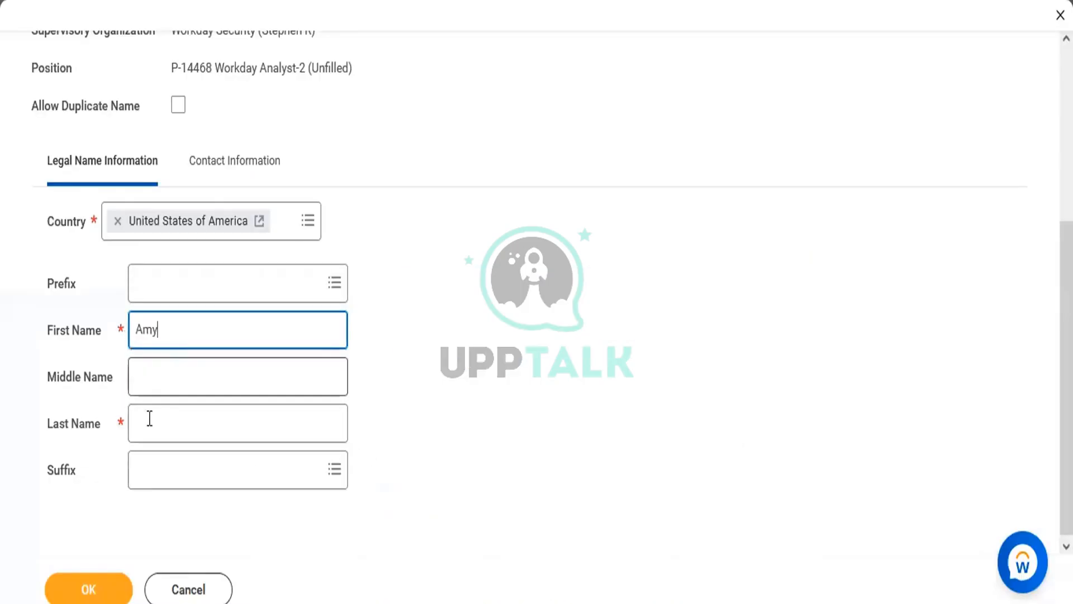
click(151, 422)
text(A)
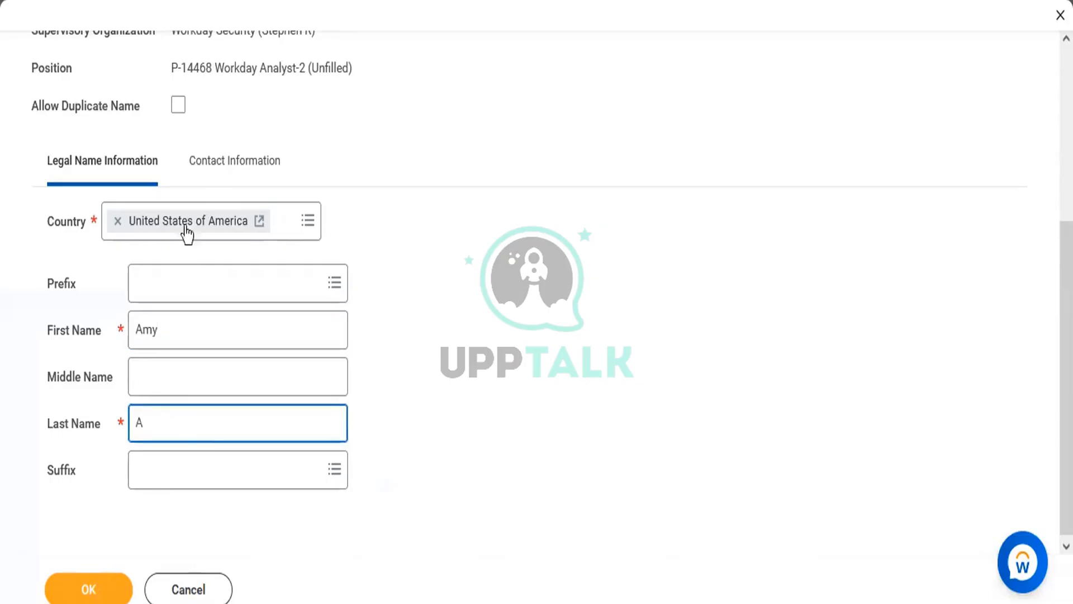
Add the pre-hire's phone number under Contact Information as a Mobile device with Home type
click(204, 175)
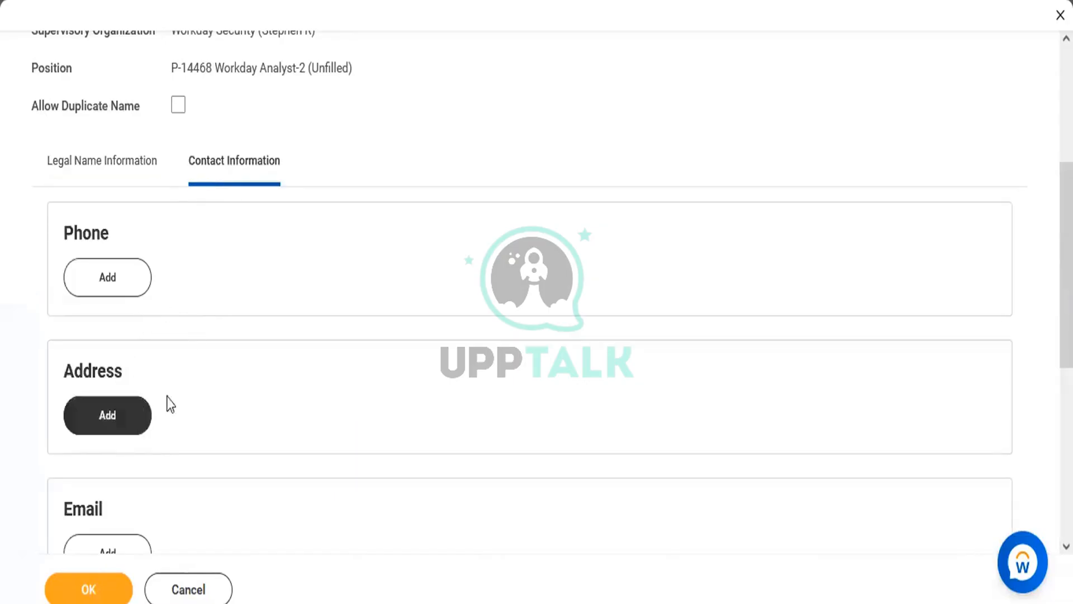
click(118, 285)
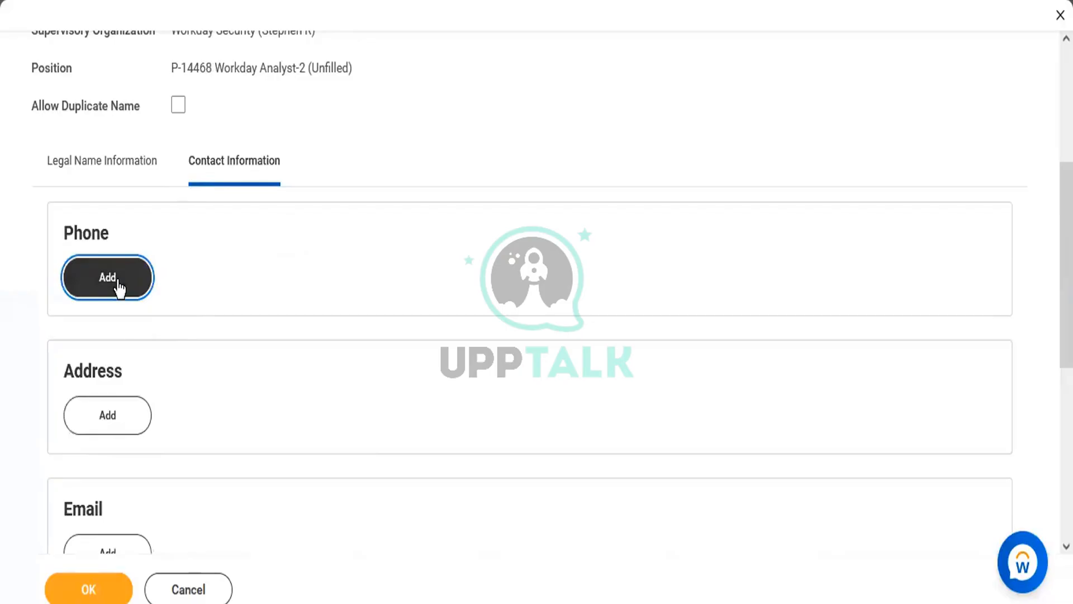
click(228, 374)
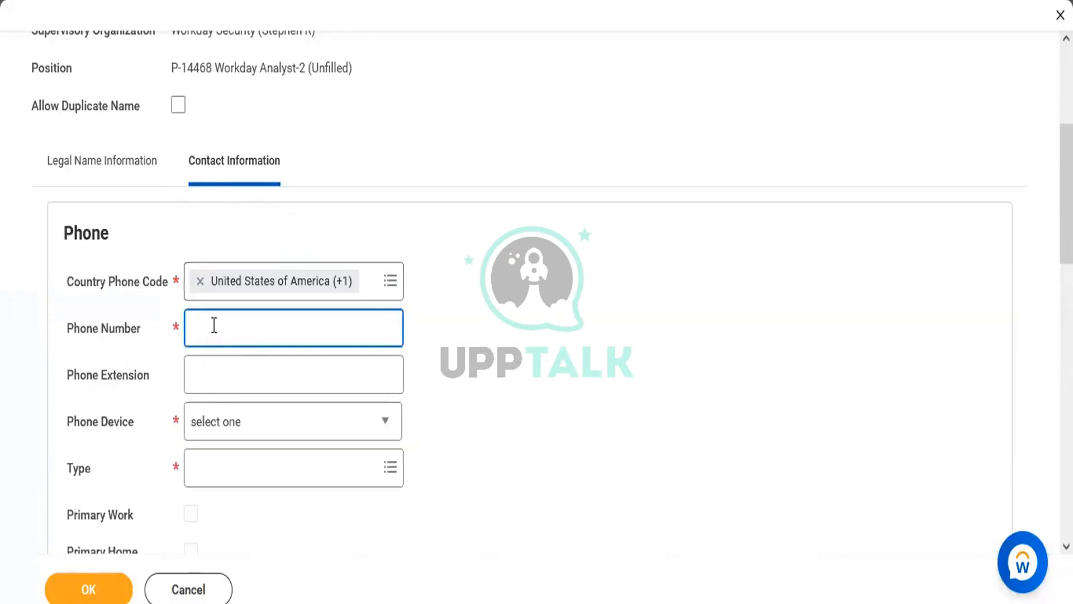
text(5)
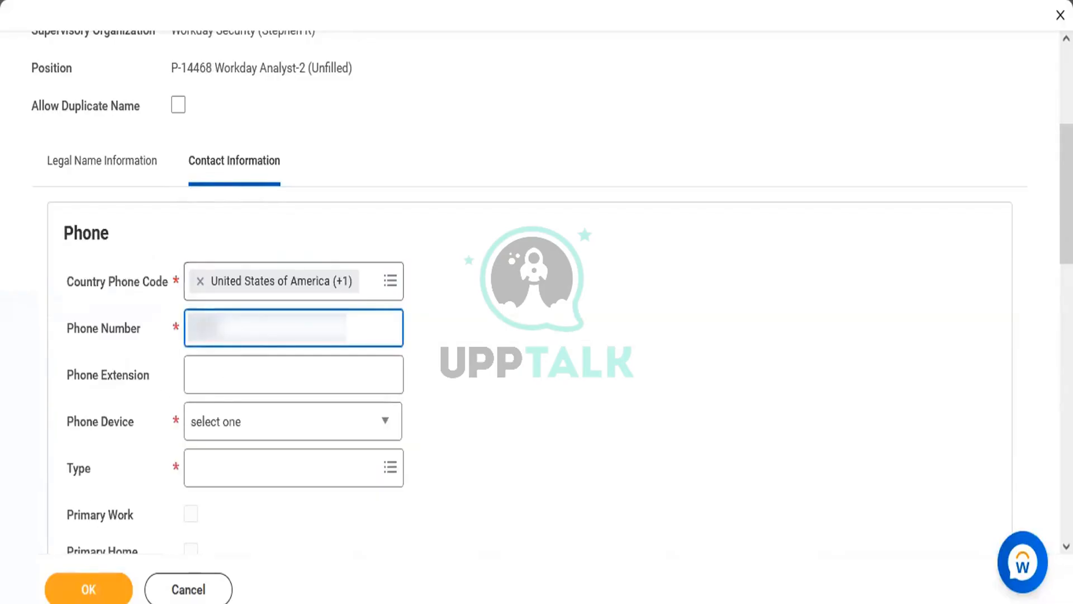
text(55)
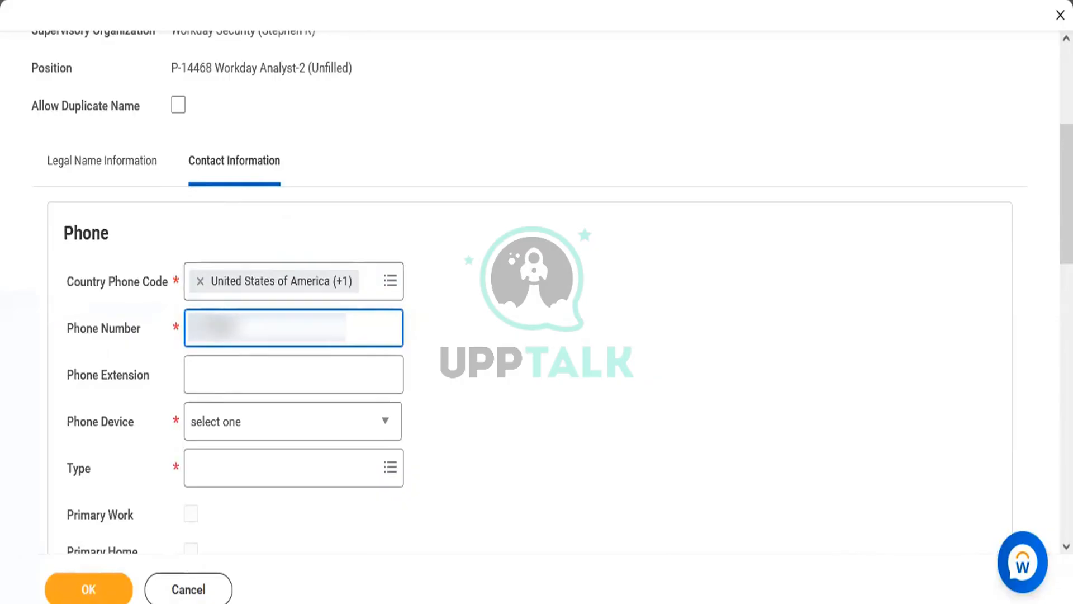
key(ctrl+a)
key(BackSpace)
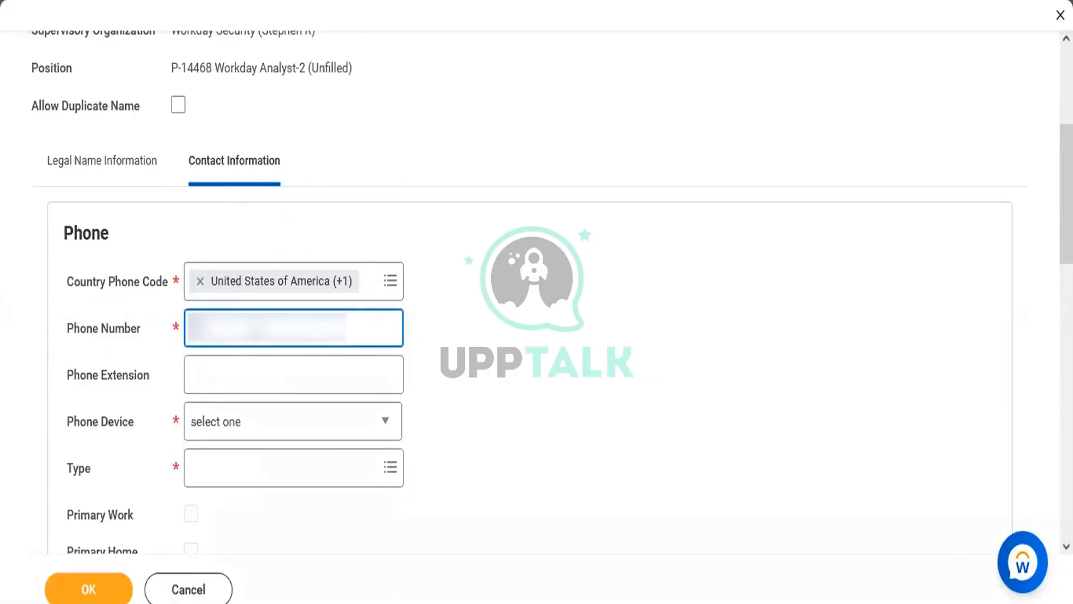
text(5555)
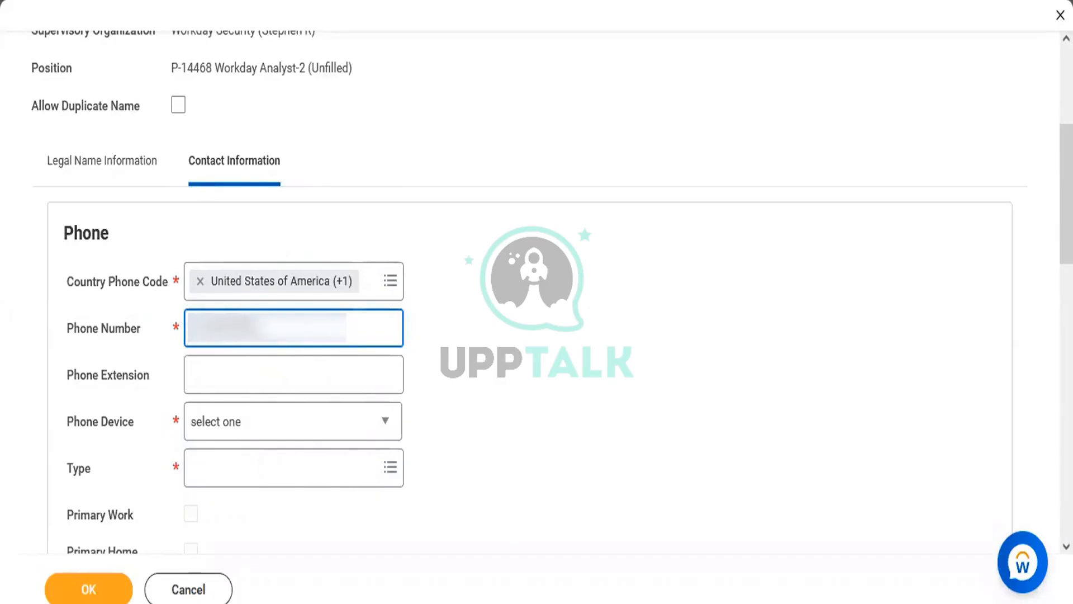
click(290, 364)
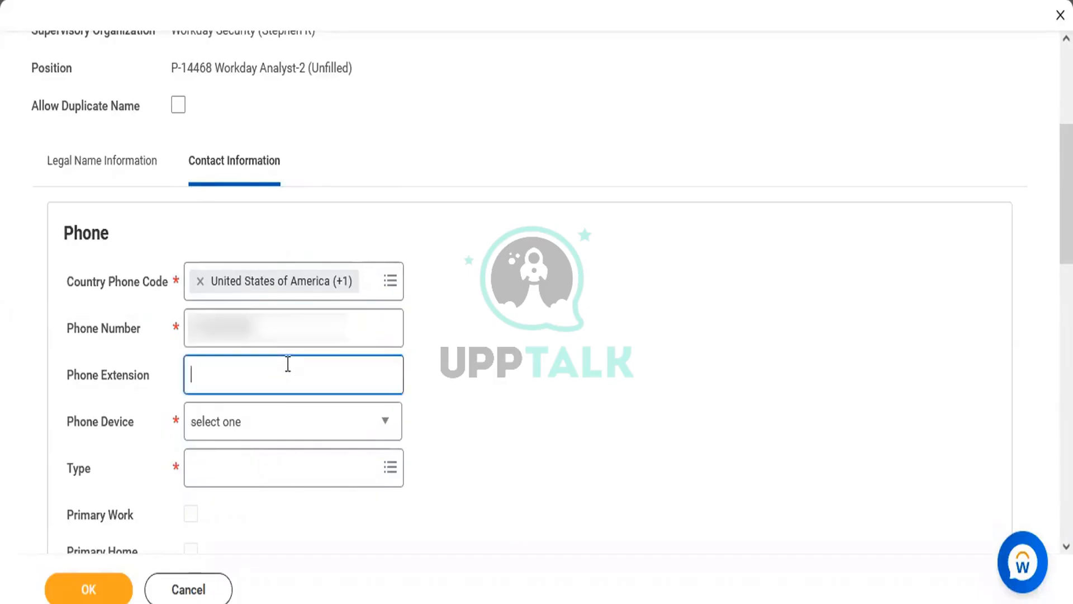
click(272, 423)
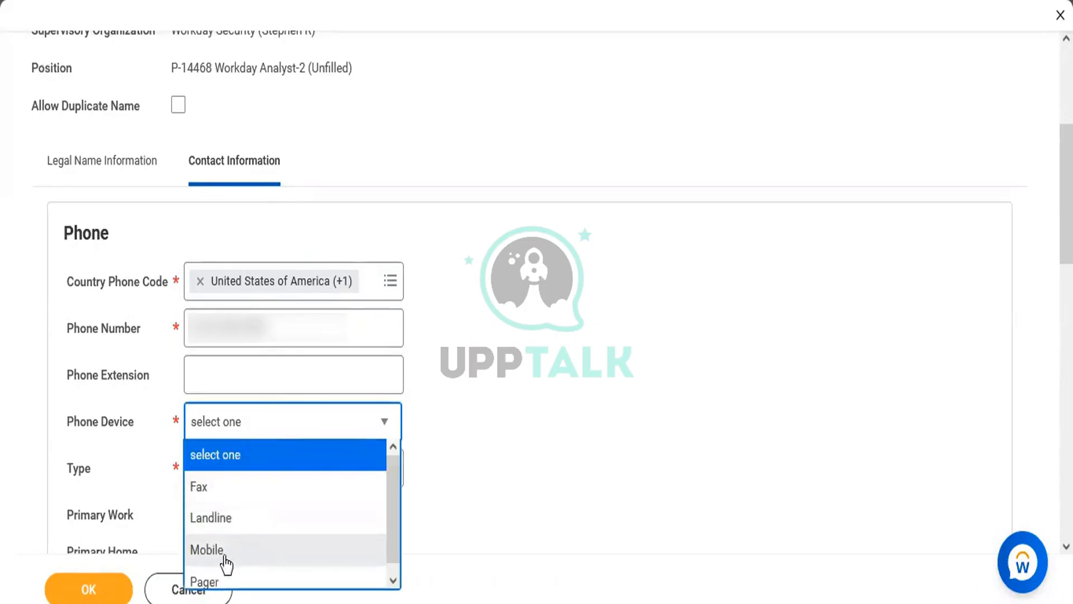
click(227, 551)
click(235, 478)
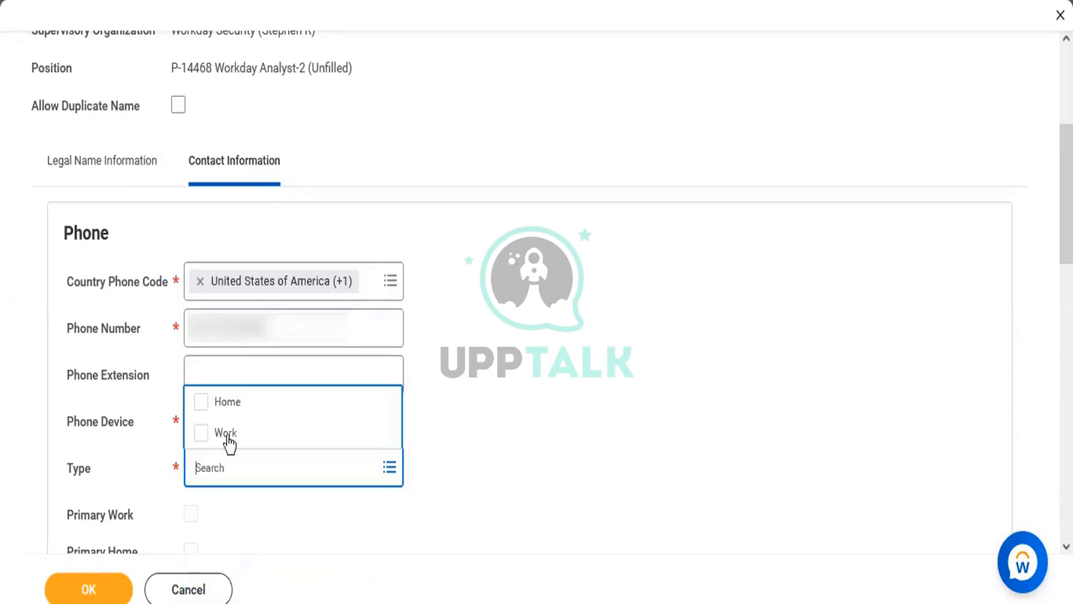
click(226, 401)
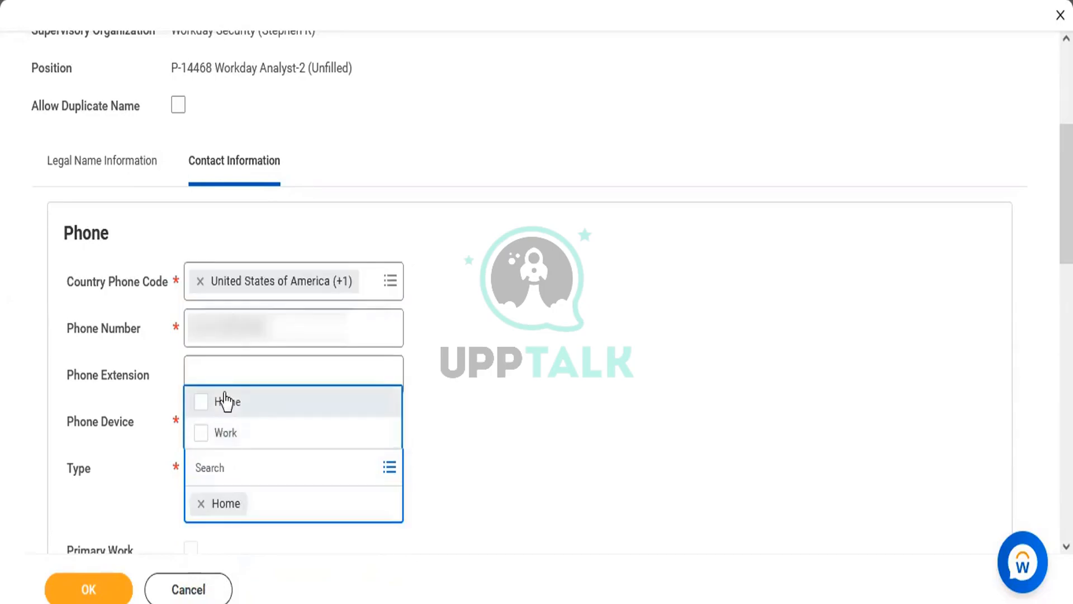
click(484, 379)
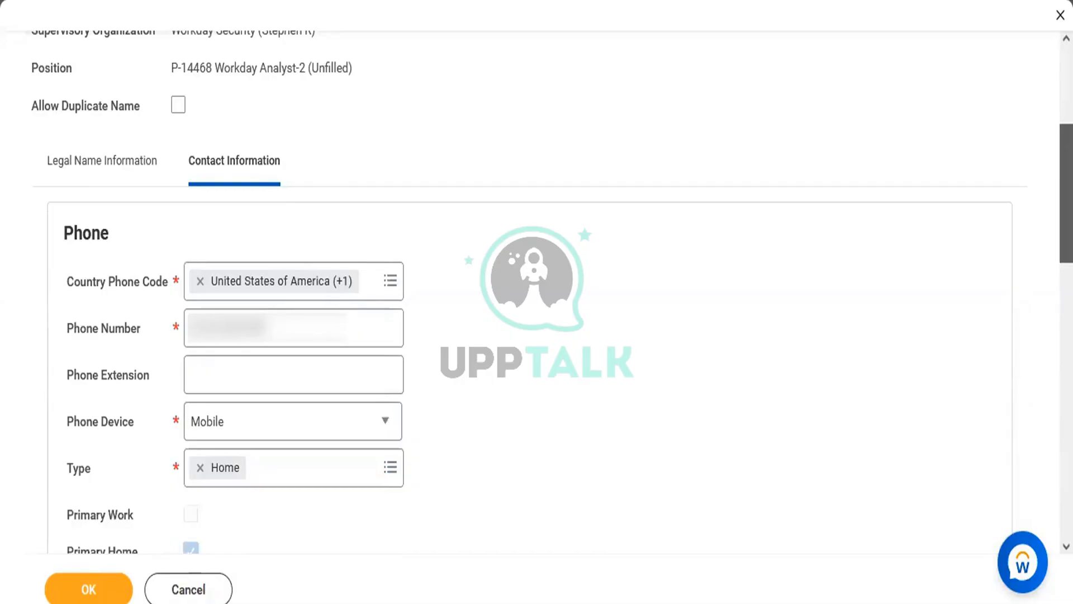
Confirm the pre-hire's name and contact details
scroll(1067, 223, down, 5)
scroll(530, 290, down, 5)
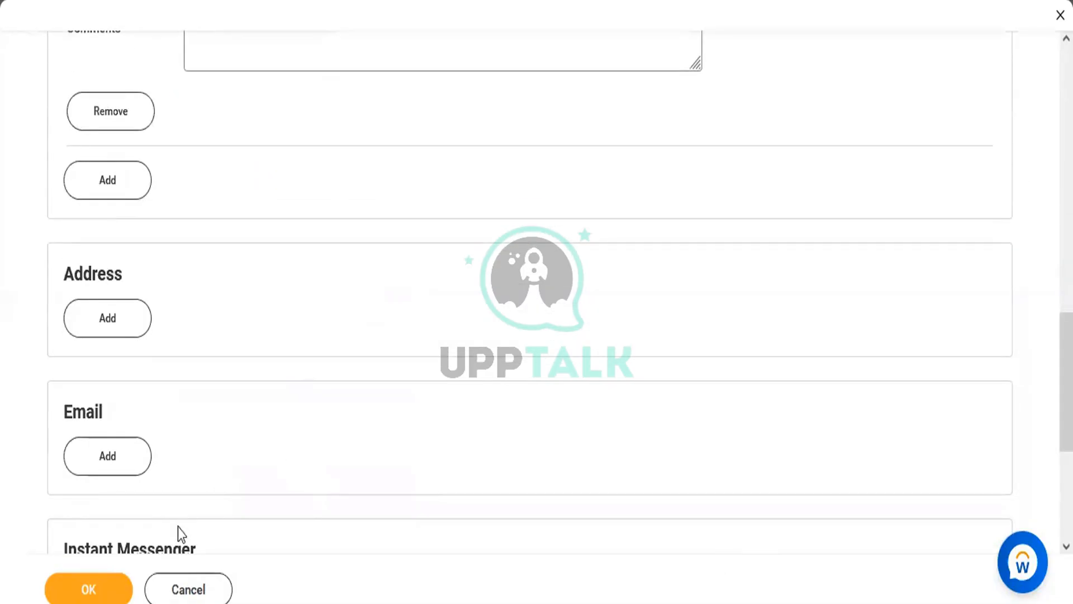
click(98, 596)
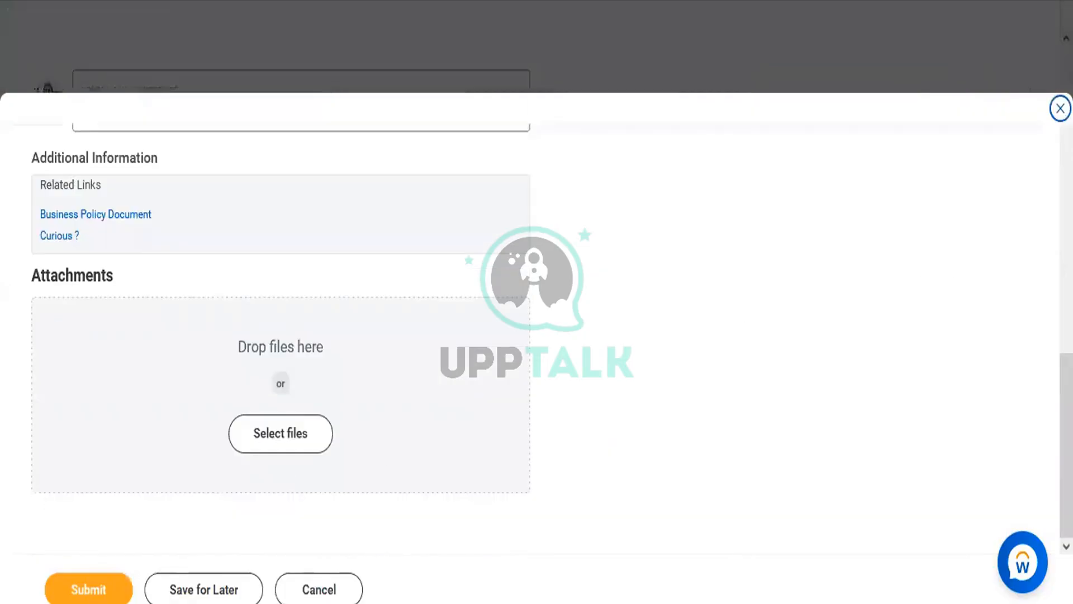
Set the hire date to 10/25/2022 and the employee type to Regular
scroll(537, 335, up, 7)
scroll(537, 335, down, 1)
scroll(537, 302, down, 1)
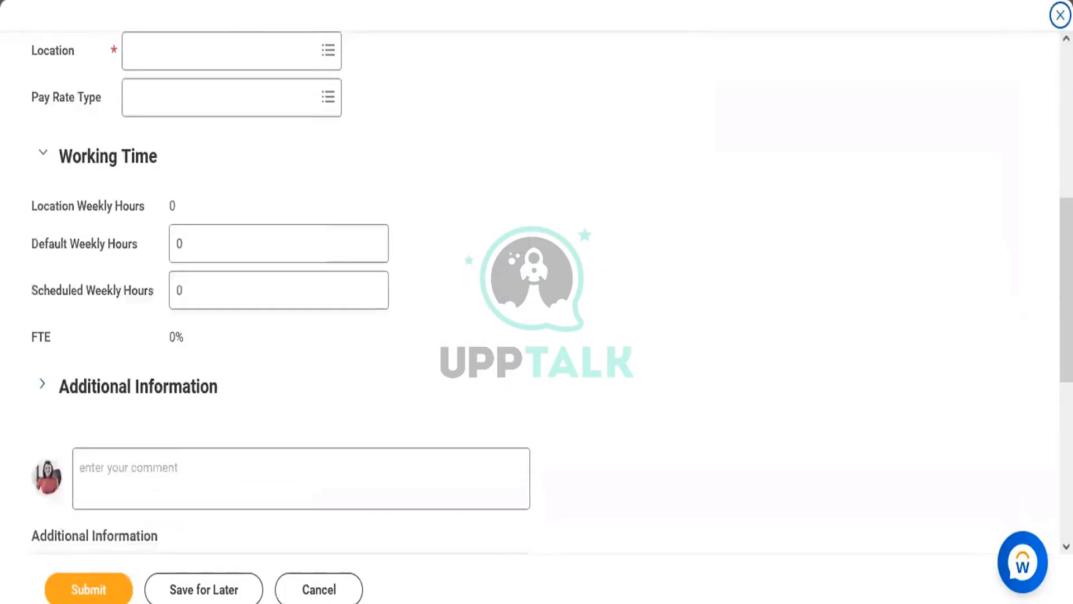
scroll(536, 302, up, 8)
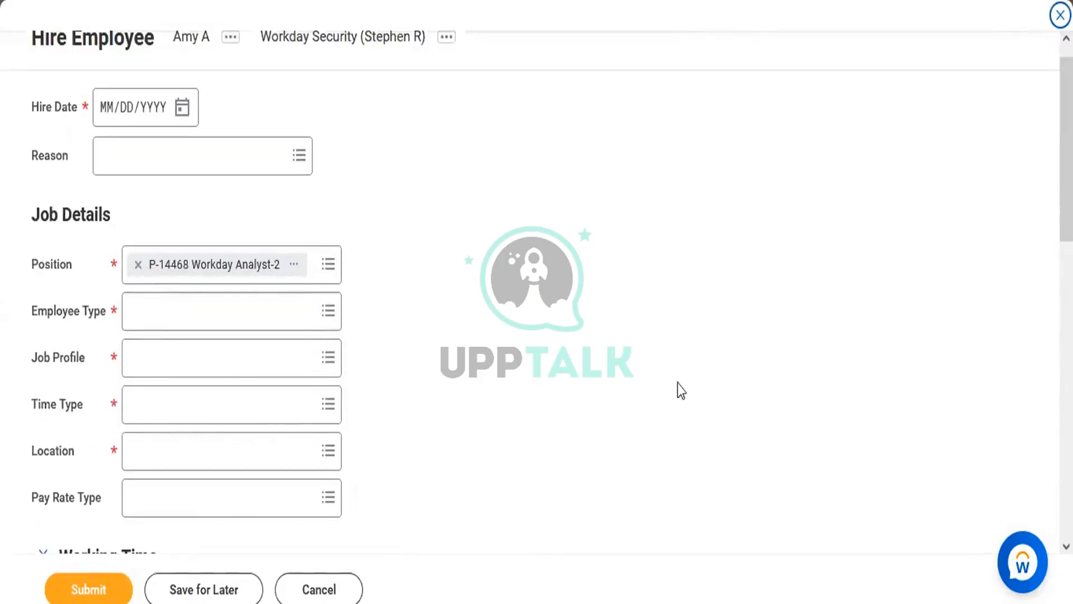
click(179, 307)
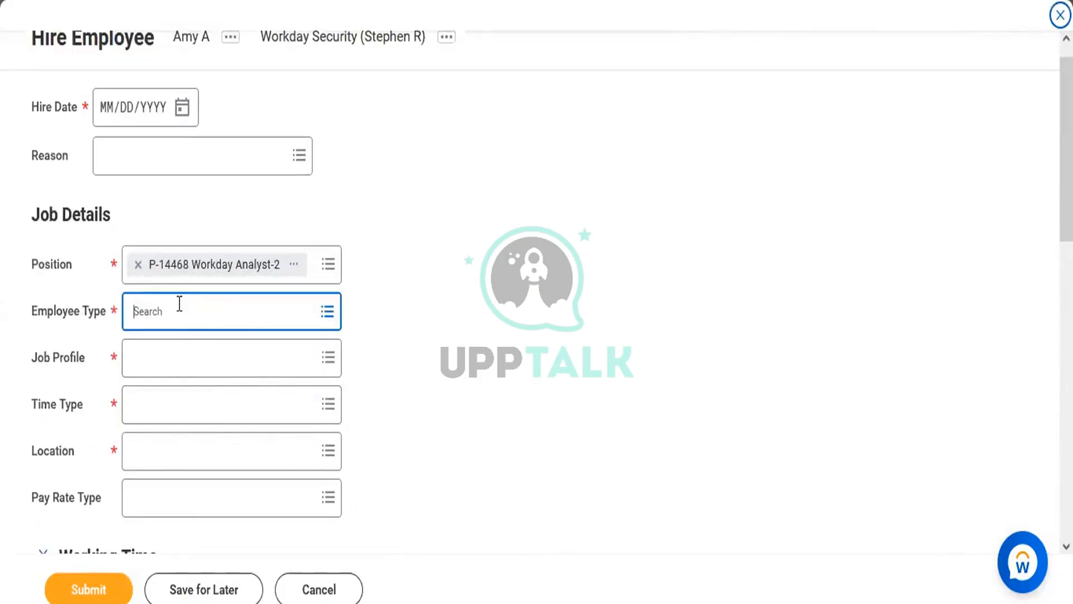
click(183, 110)
click(300, 302)
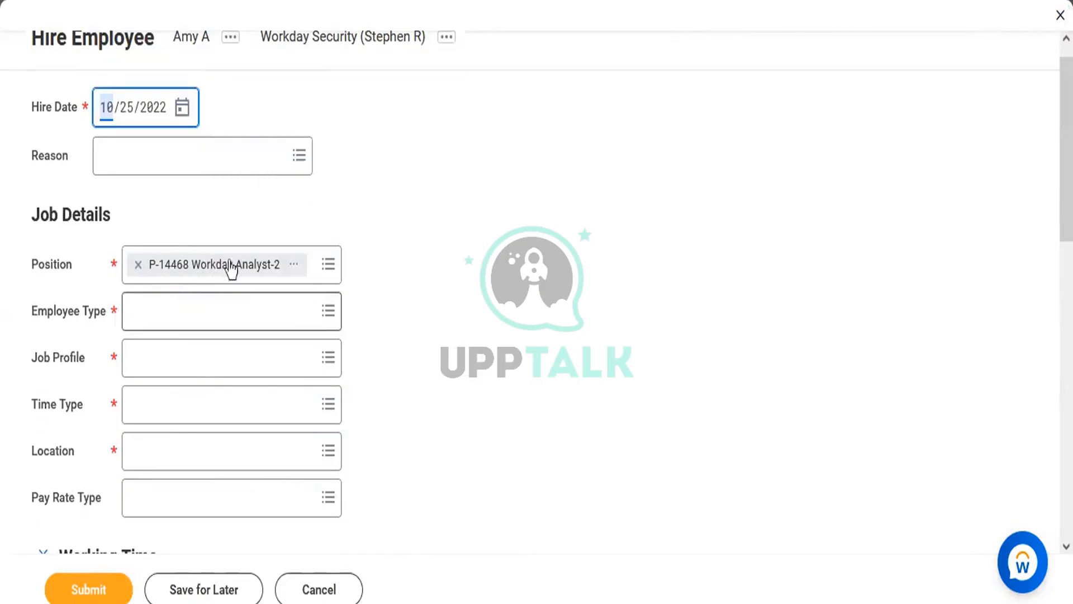
click(163, 311)
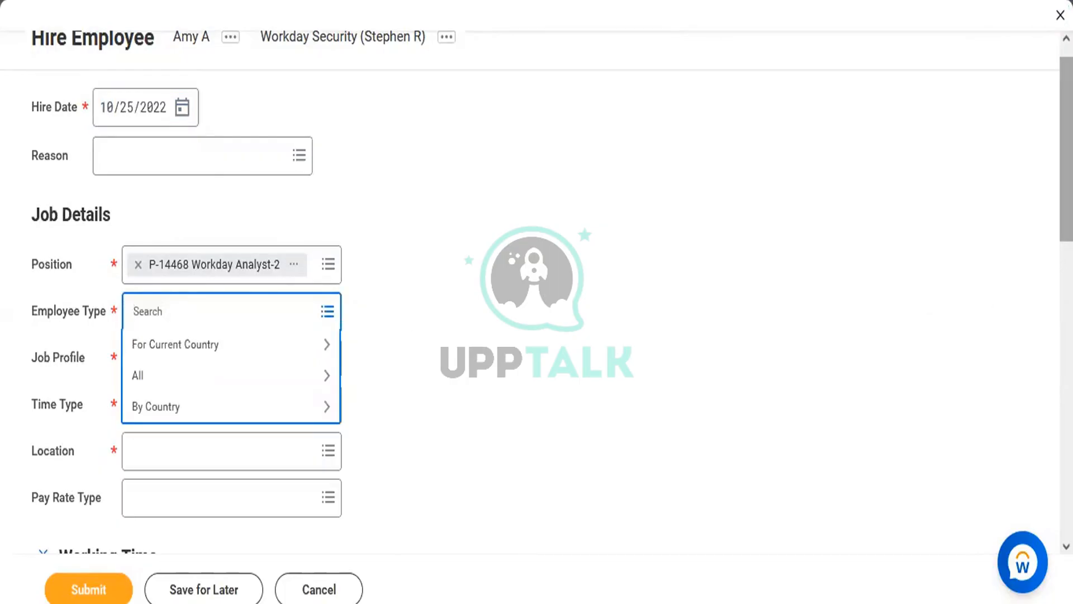
drag(1066, 167, 1067, 463)
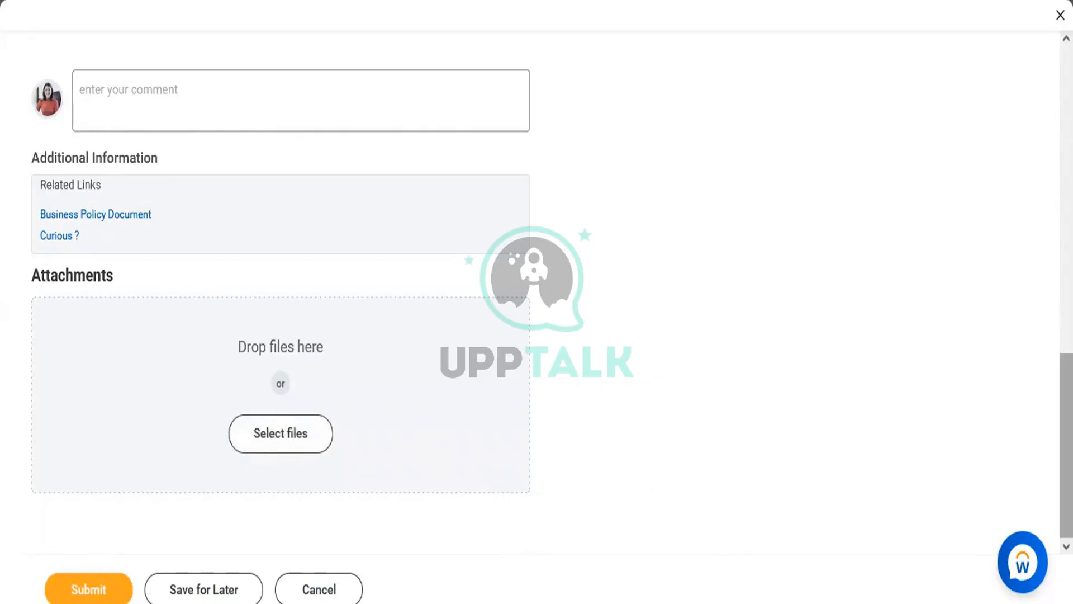
drag(1066, 445, 1066, 183)
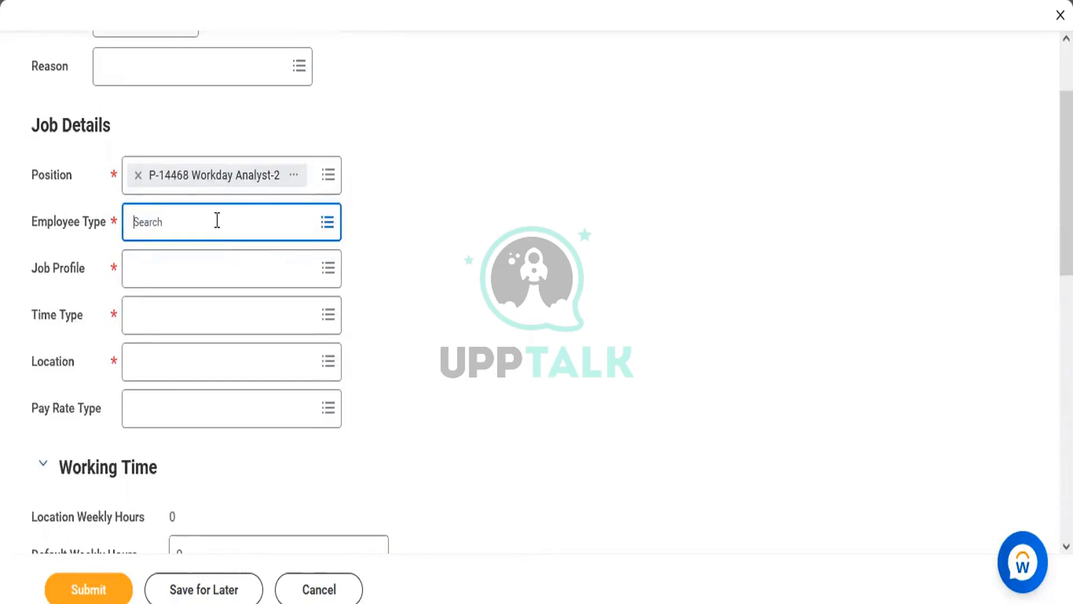
text(Regular)
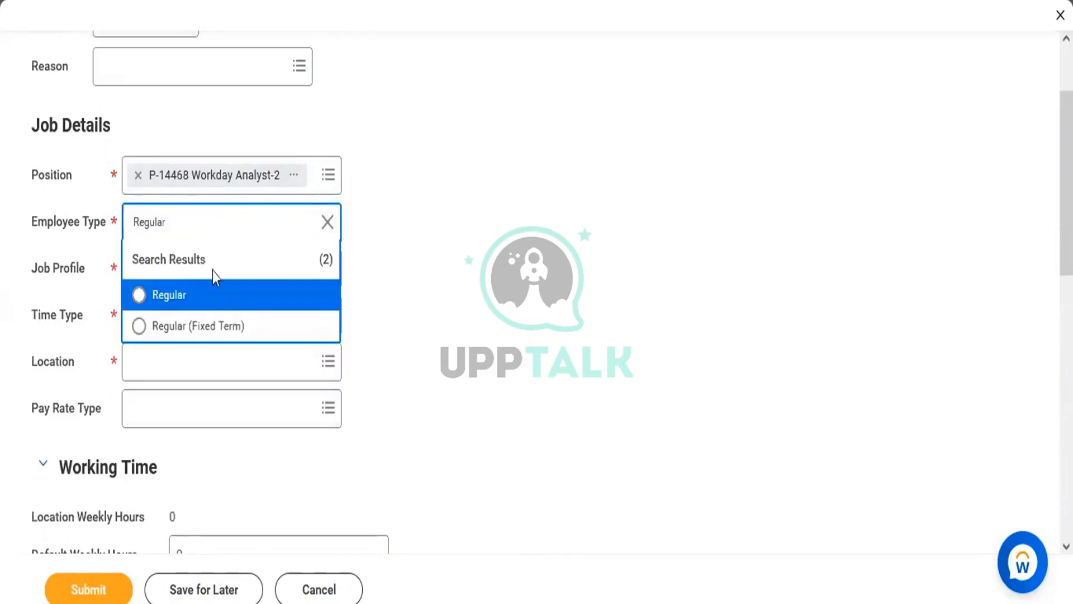
click(213, 277)
Search job profiles for 'Workday Analyst' and choose Sr Workday Analyst
click(112, 290)
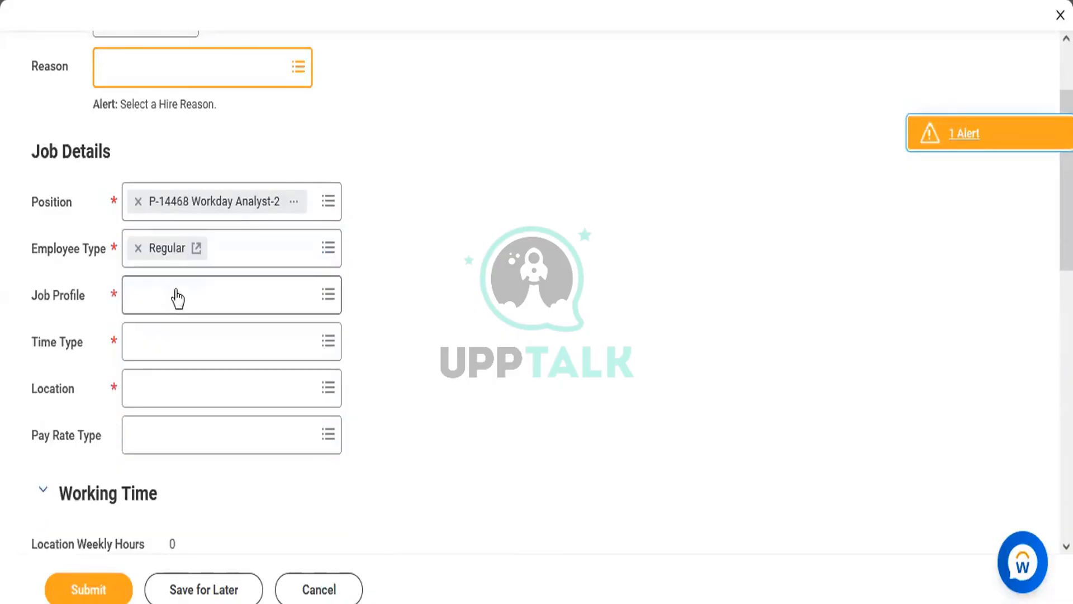
click(175, 296)
text(Workday Anal)
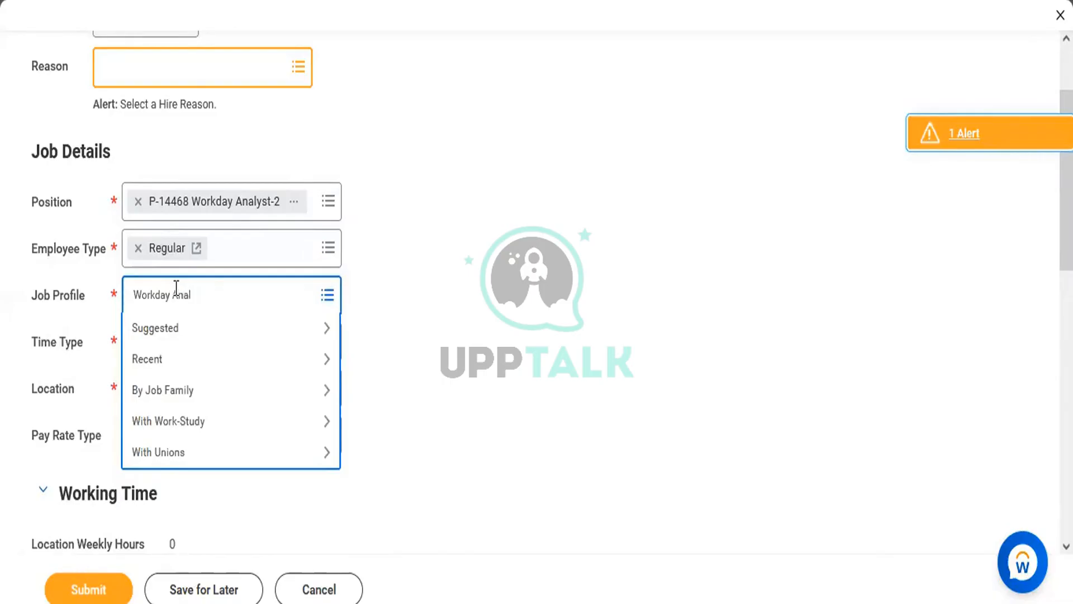
text(yst)
key(Return)
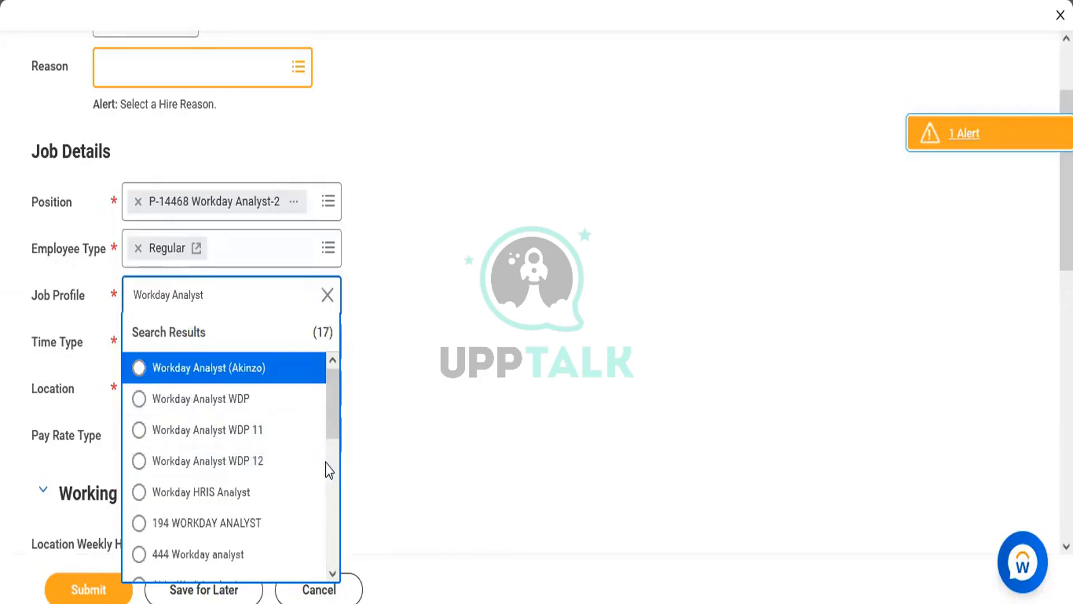
scroll(329, 468, down, 5)
scroll(330, 532, down, 3)
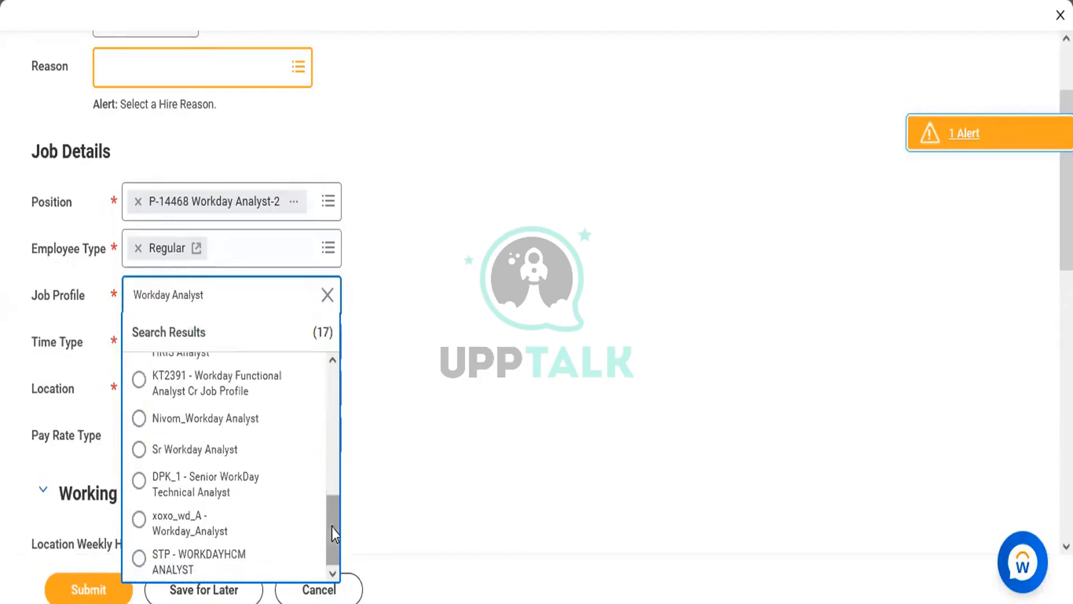
click(230, 450)
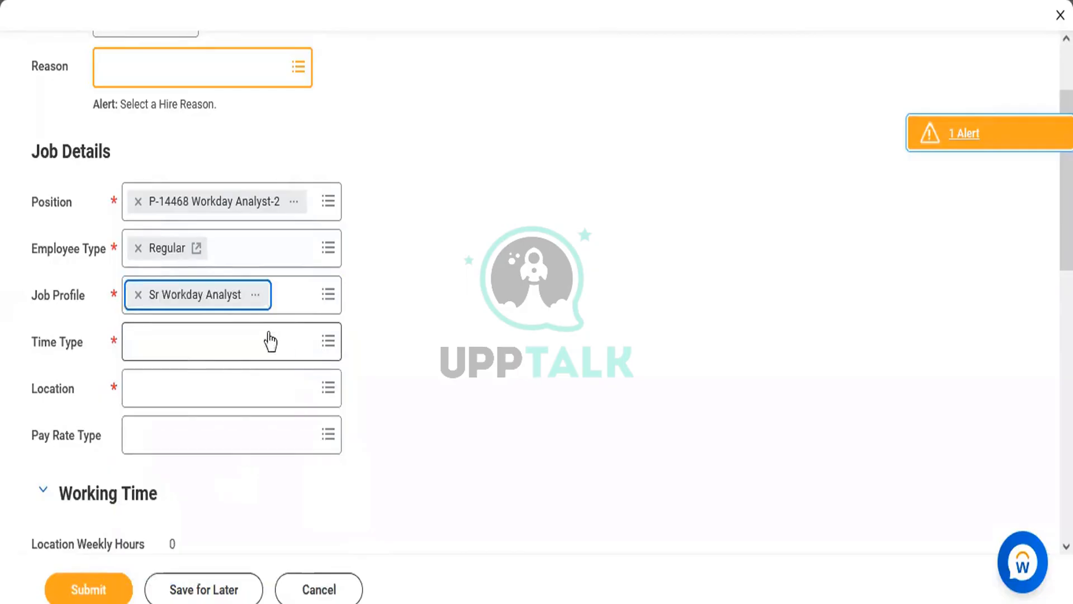
Set the time type to Full time and the location to Dallas
click(207, 343)
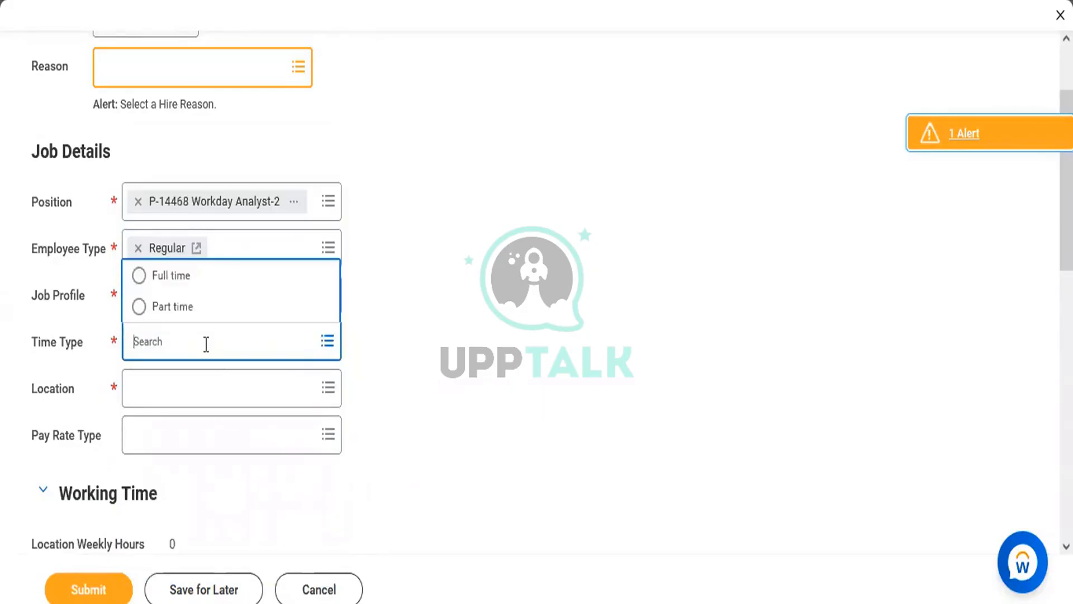
click(208, 276)
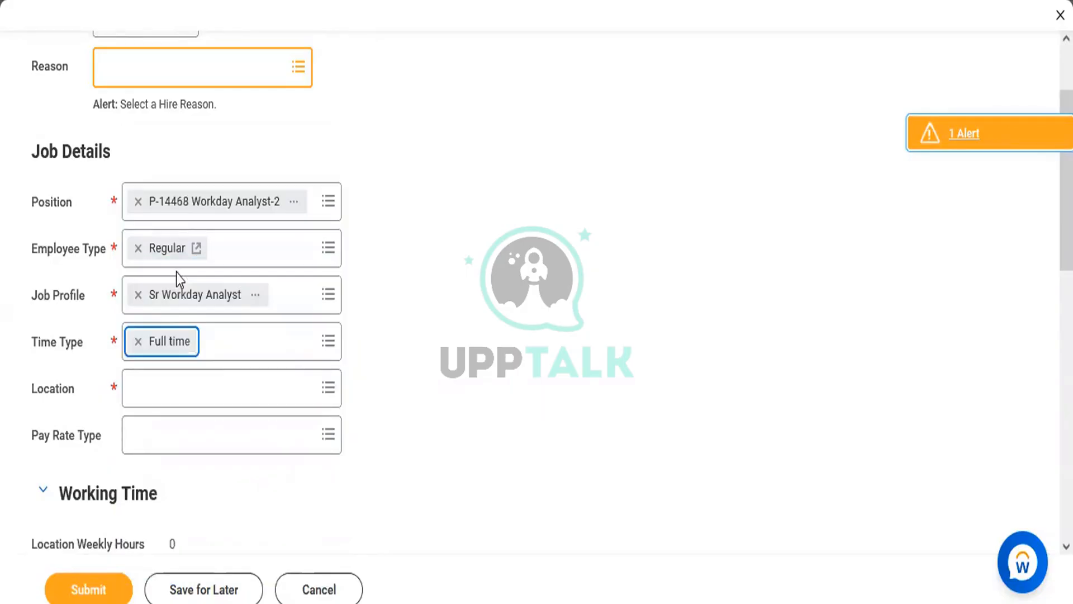
click(175, 387)
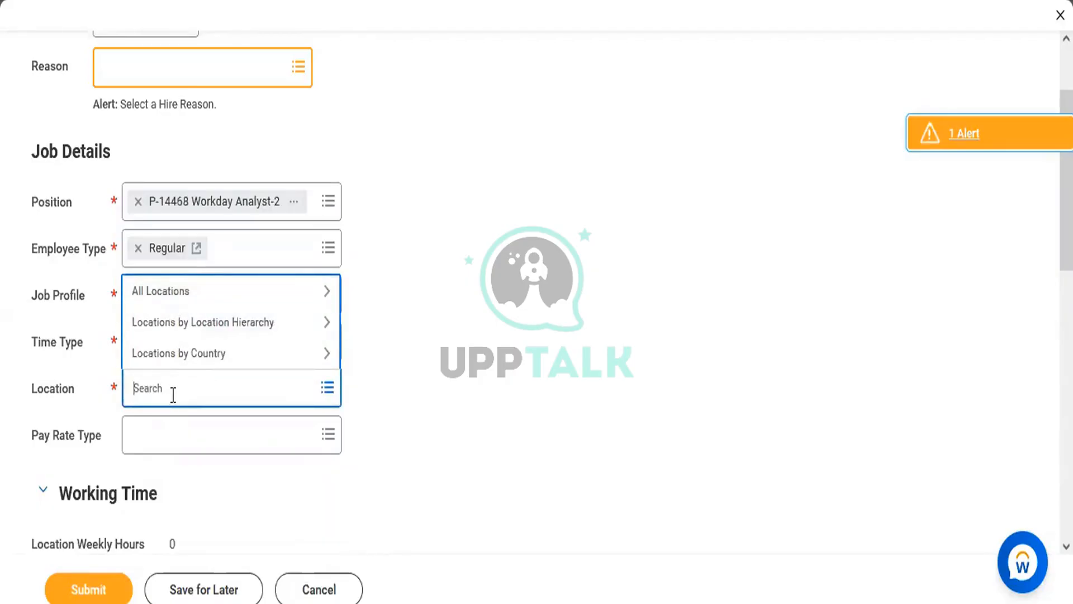
text(Dallas)
key(Return)
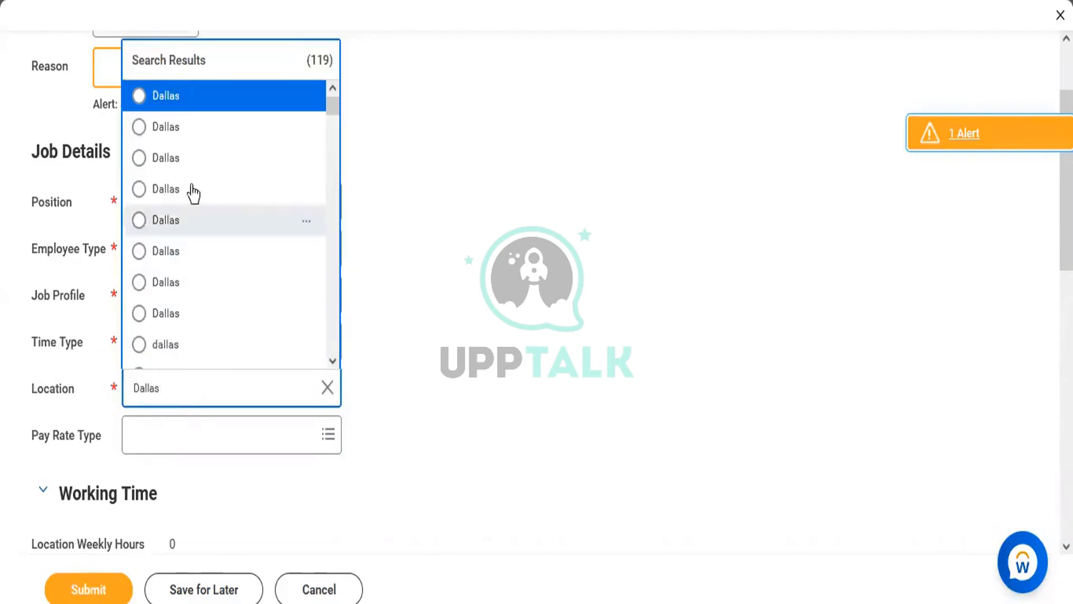
click(172, 94)
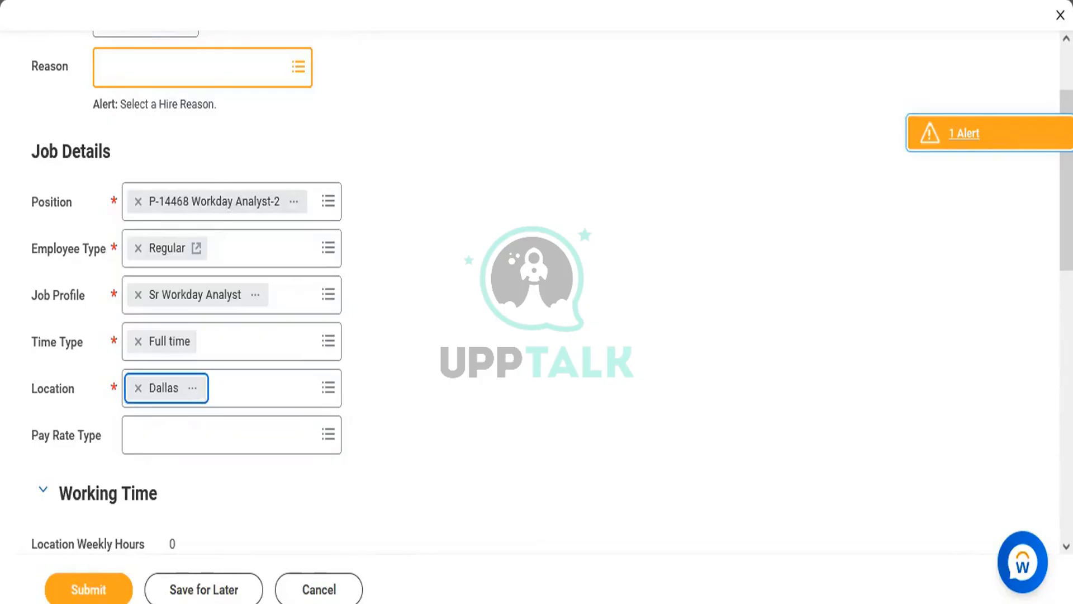
scroll(988, 179, down, 9)
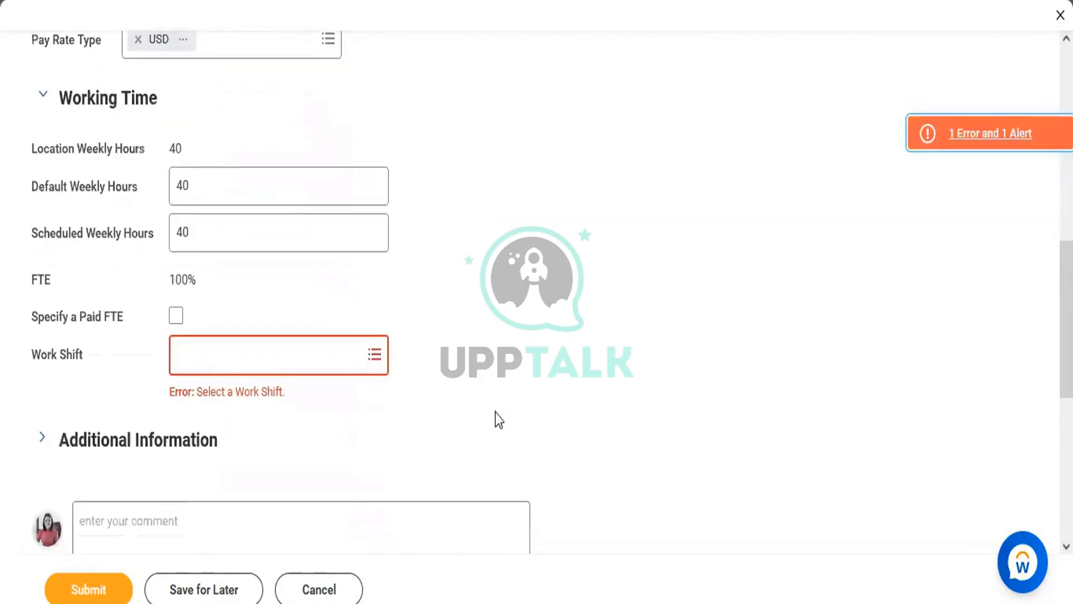
Set the Work Shift to Day (United States of America)
click(343, 354)
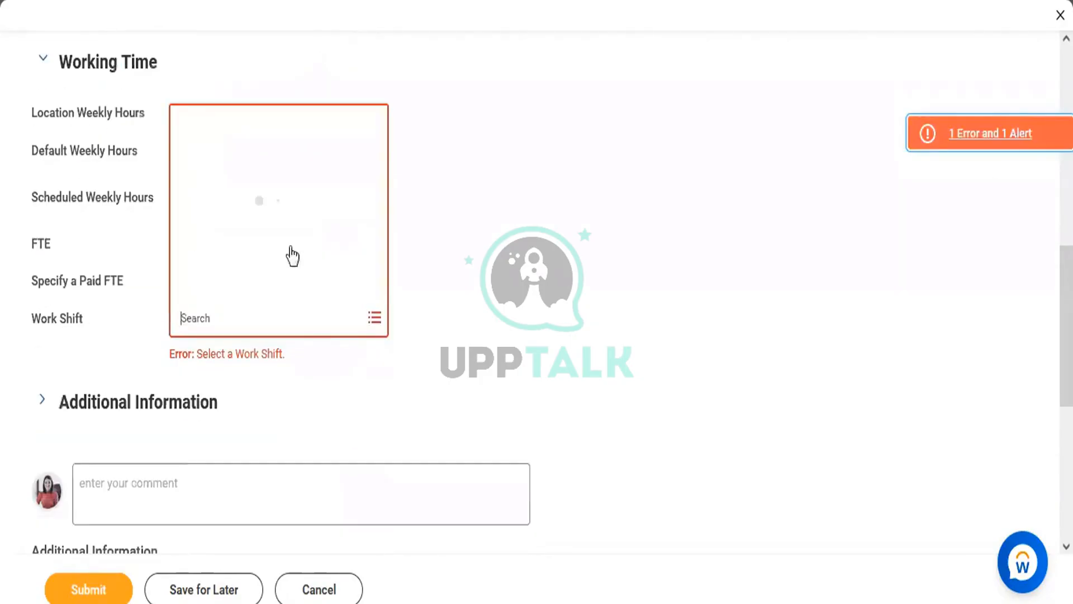
click(230, 63)
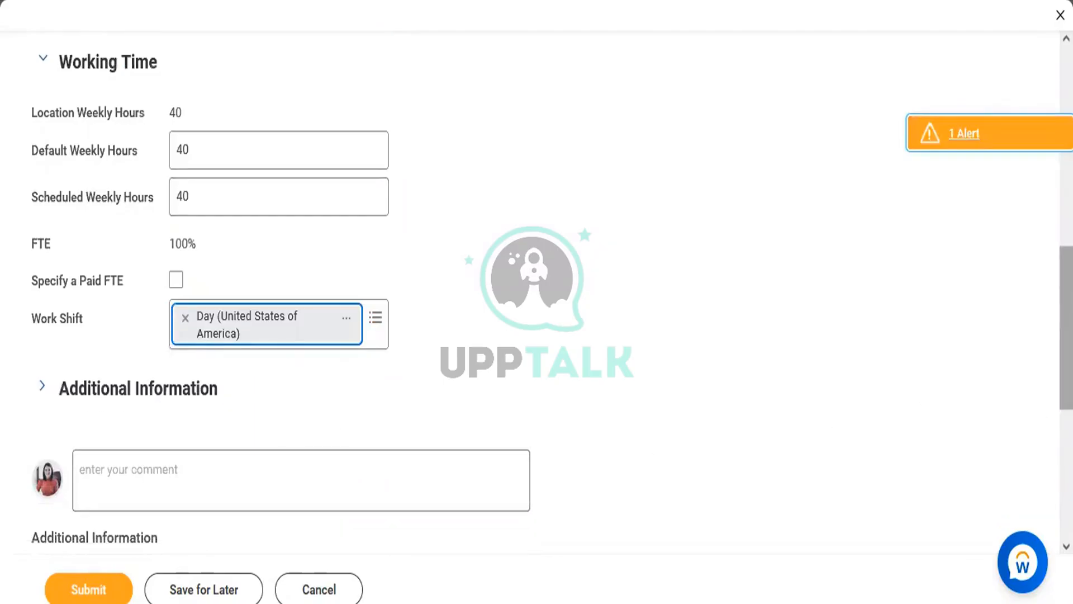
scroll(1066, 330, up, 5)
scroll(1067, 224, up, 3)
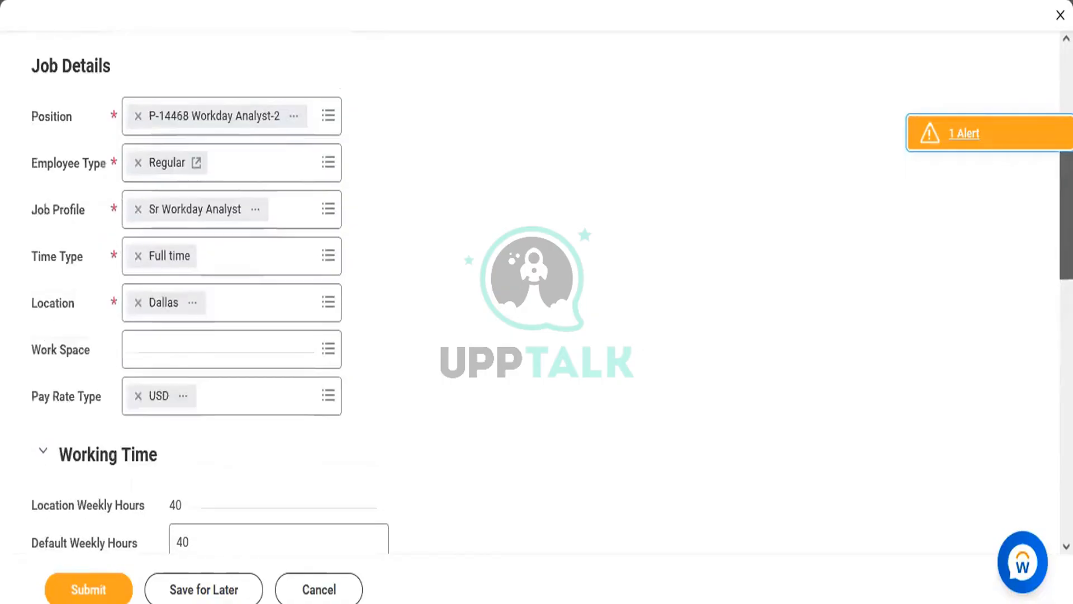
scroll(1066, 195, up, 2)
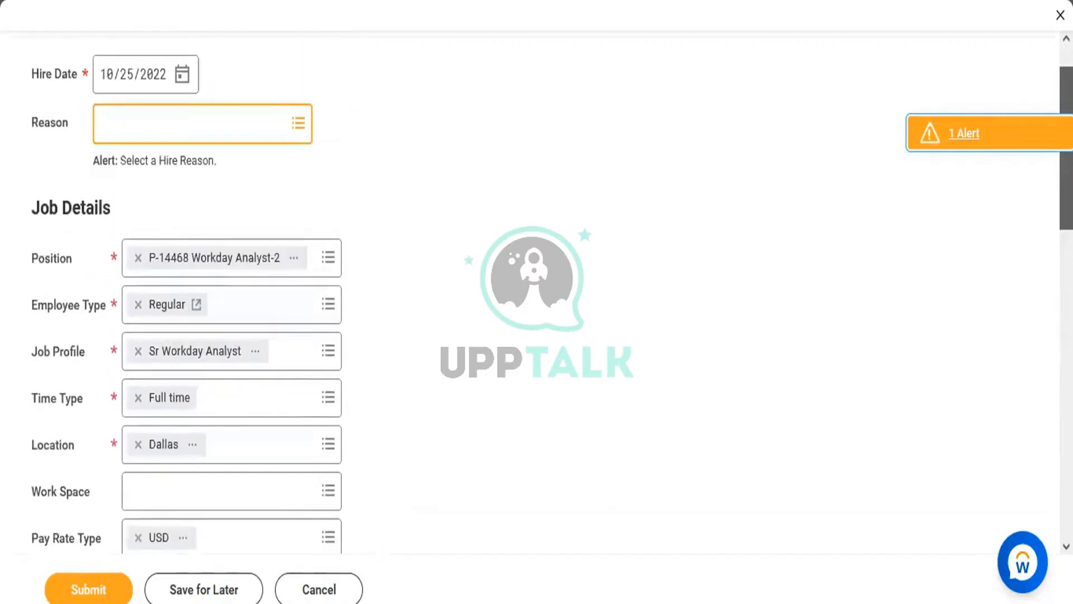
scroll(1067, 195, down, 4)
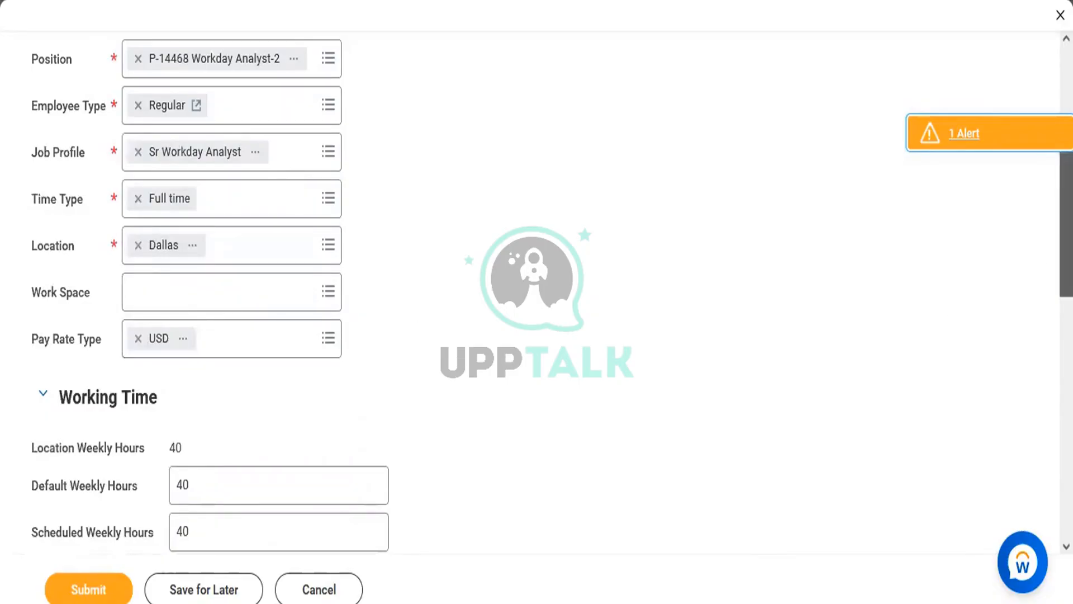
scroll(209, 290, down, 3)
scroll(210, 291, down, 2)
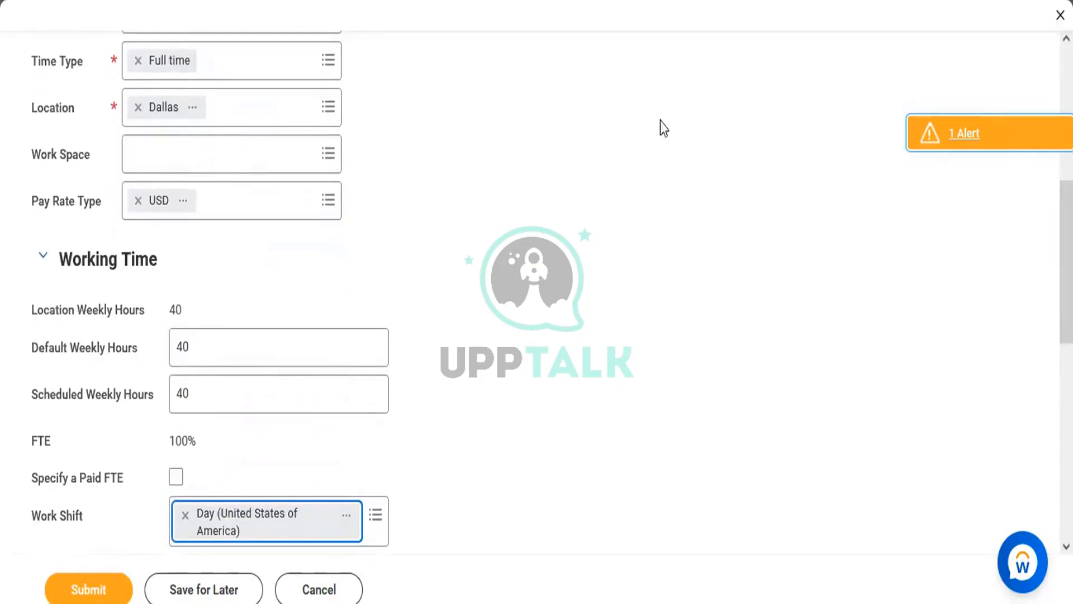
Review the Dallas location details card, then close it
click(193, 108)
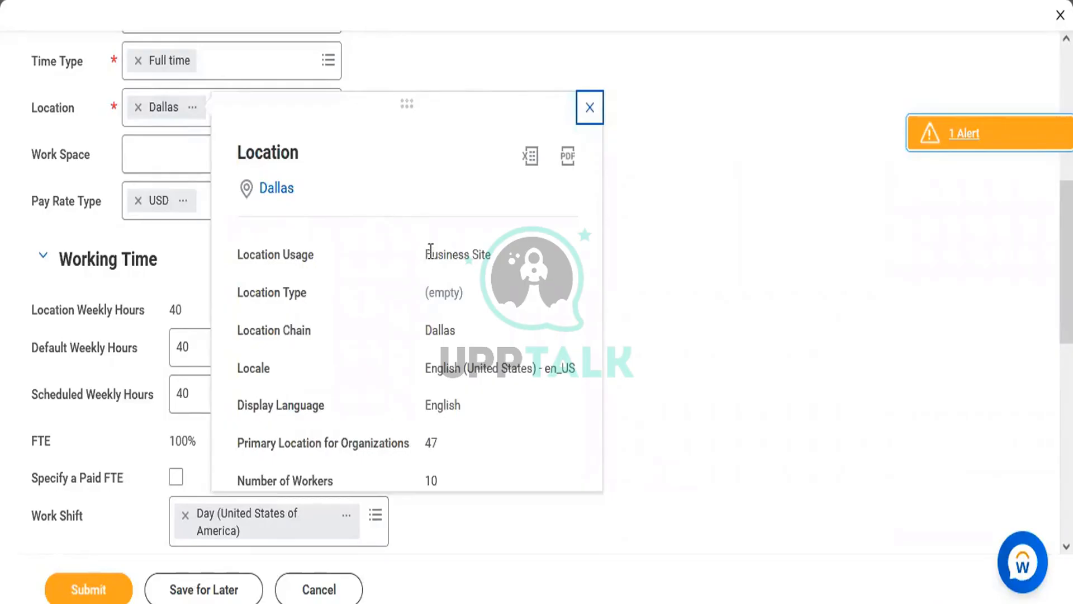
drag(430, 251, 471, 403)
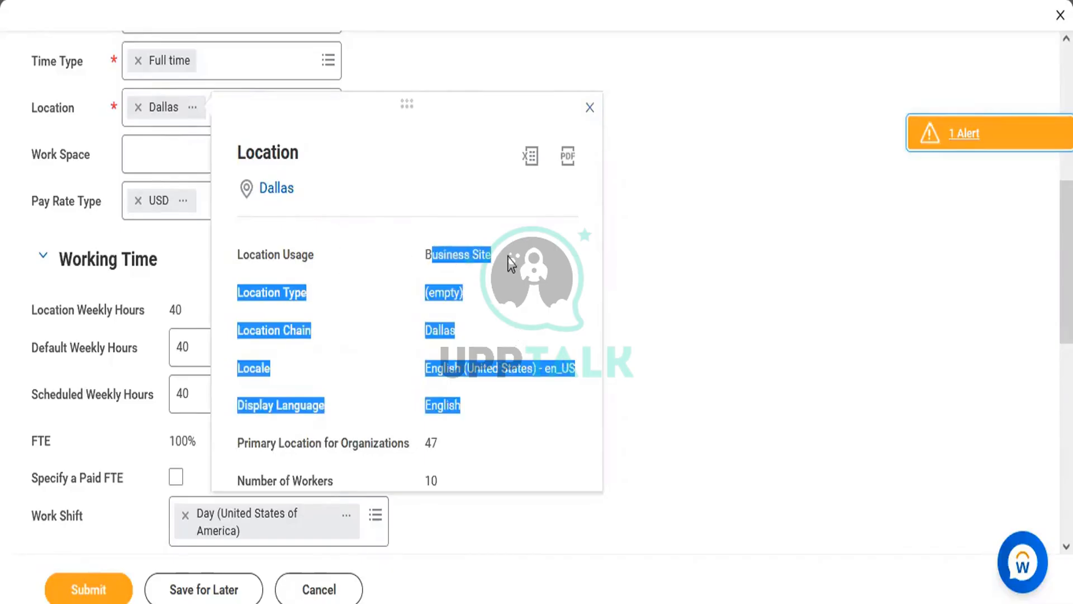
click(461, 229)
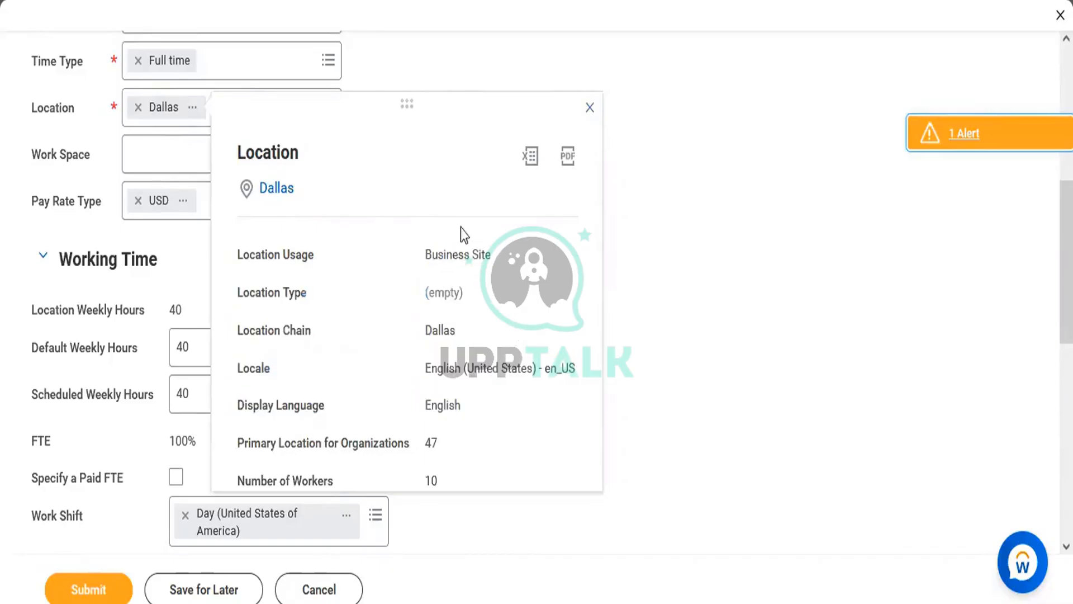
click(589, 108)
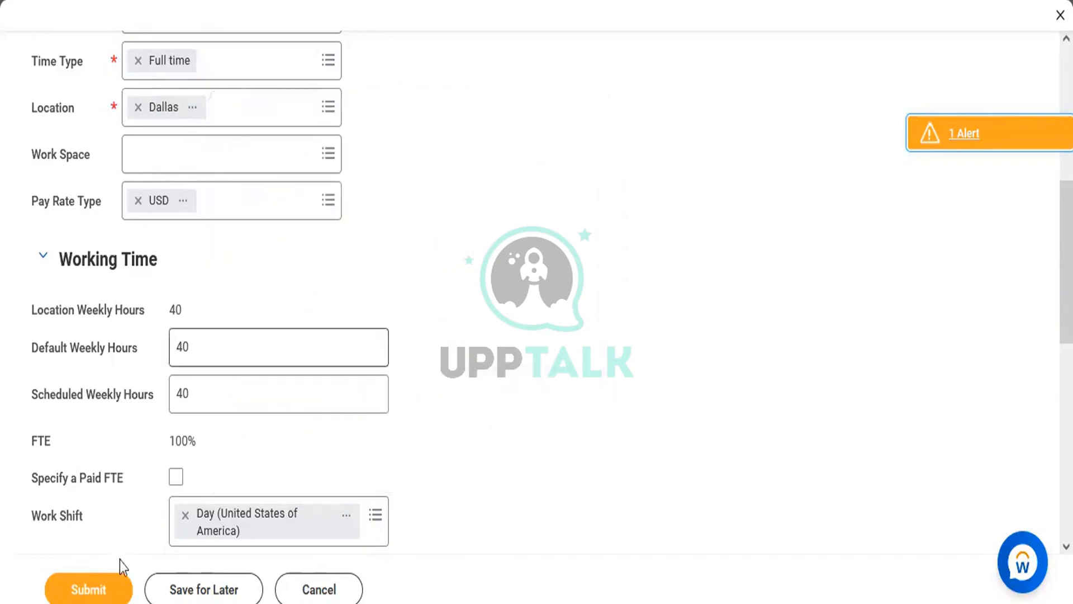
Submit the hire, check the supervisory org's Members list, and return to the Org Structure document
click(100, 584)
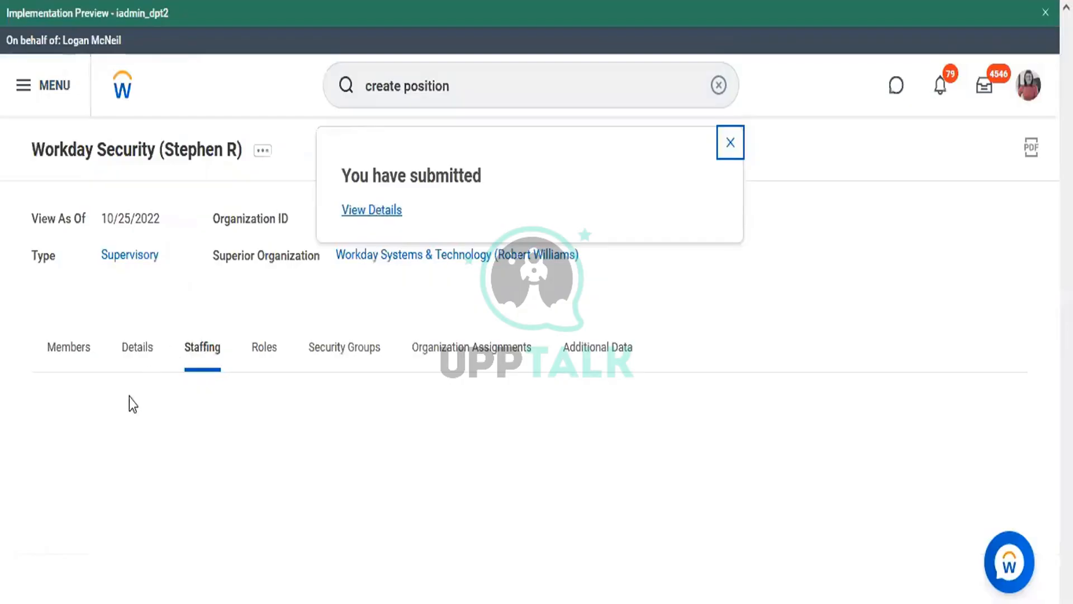
click(69, 364)
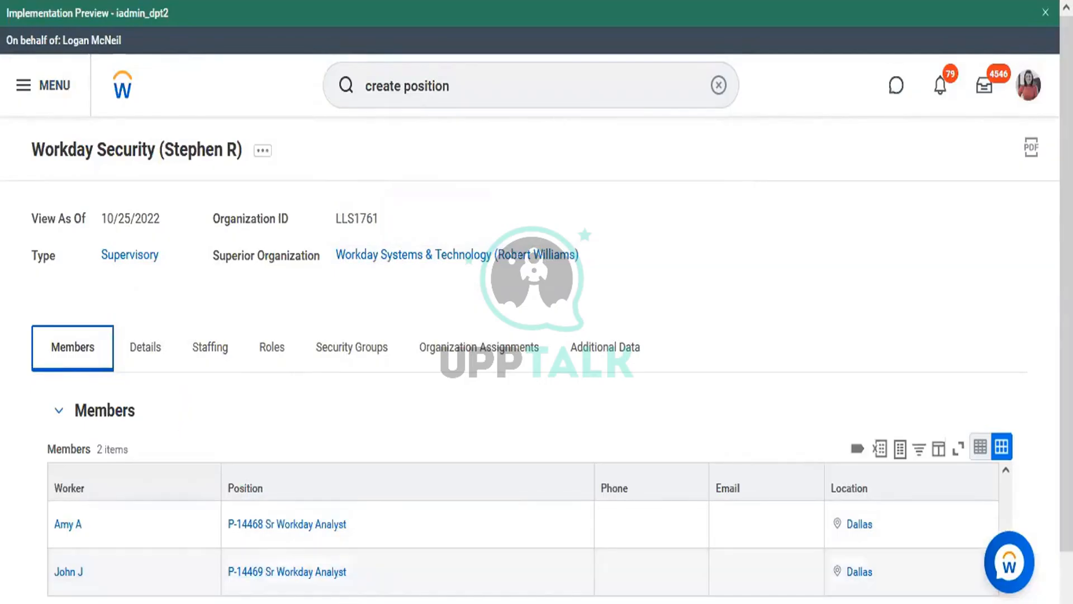
key(alt+Tab)
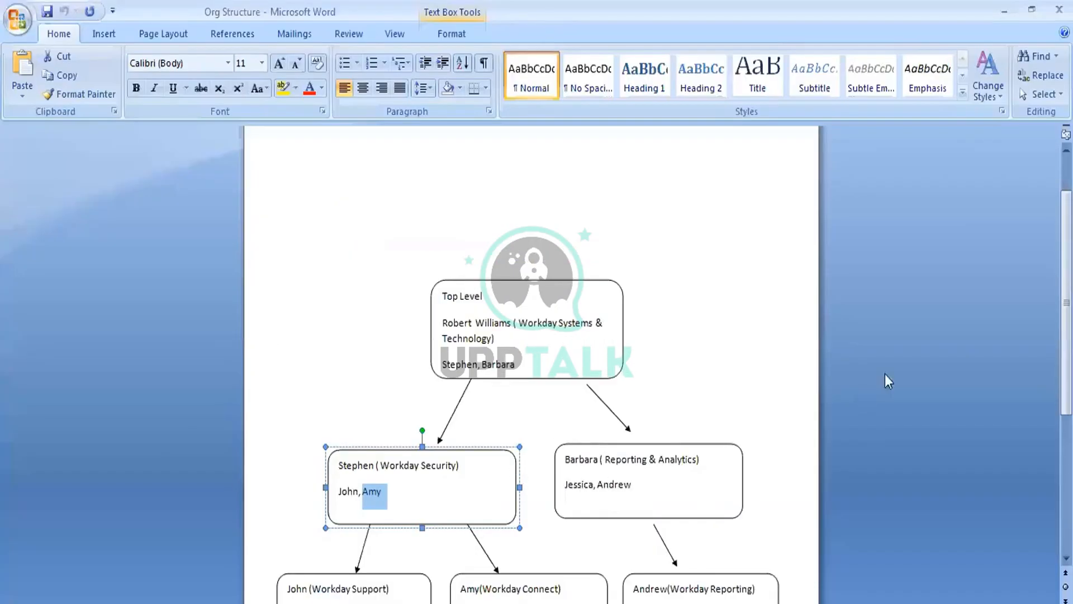
scroll(794, 378, down, 5)
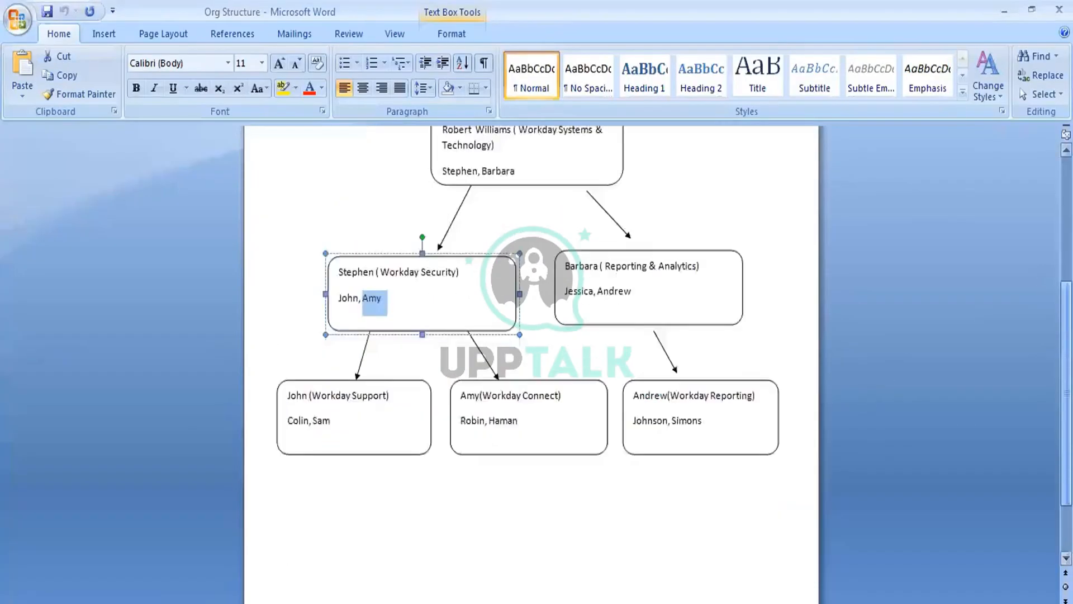
click(525, 480)
scroll(525, 480, up, 5)
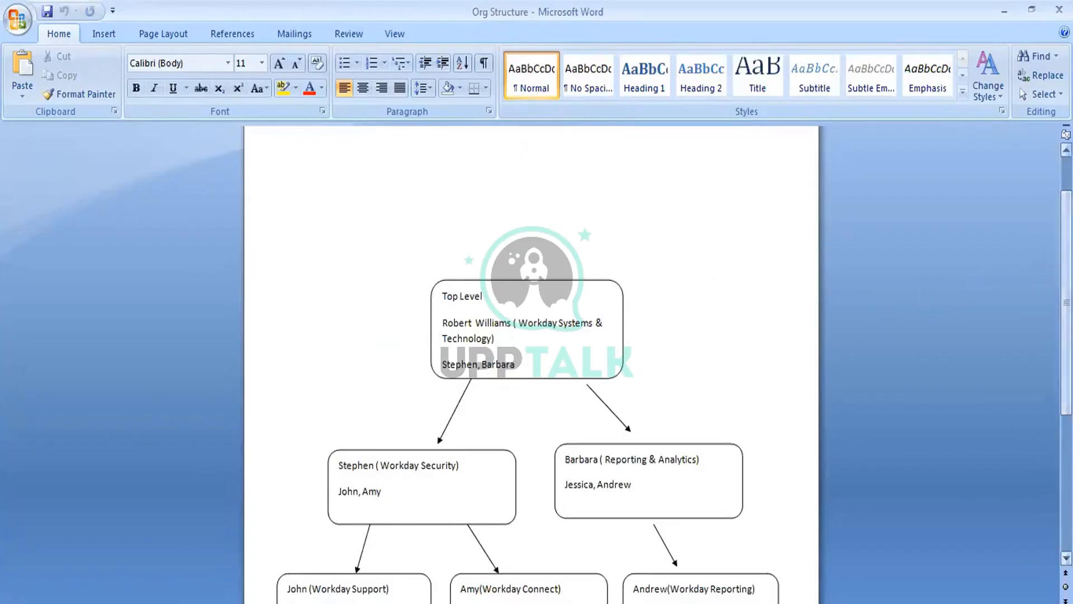
scroll(952, 256, down, 5)
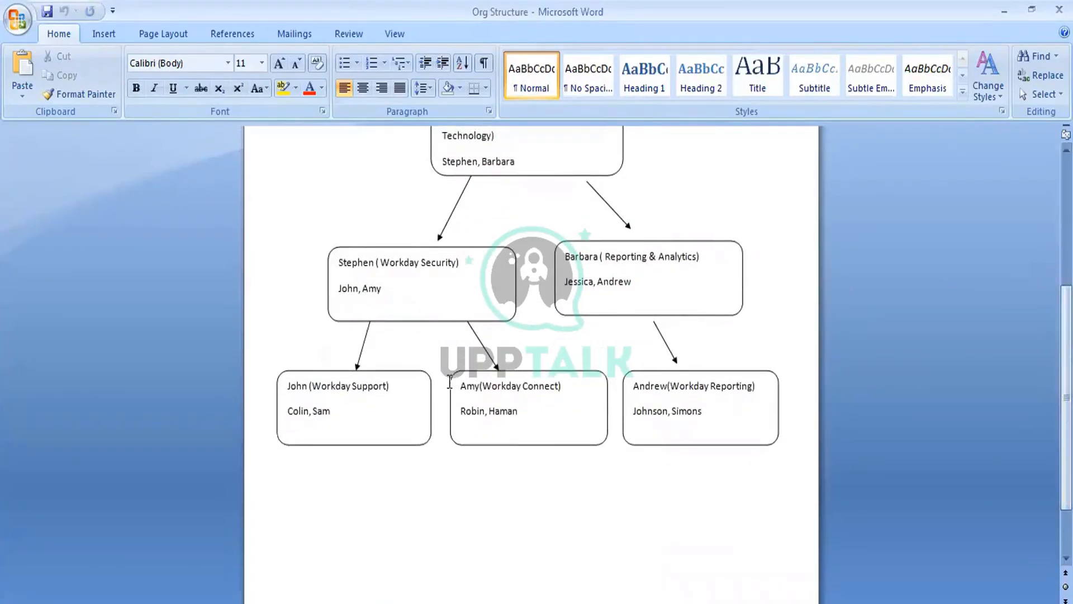
click(307, 381)
click(373, 374)
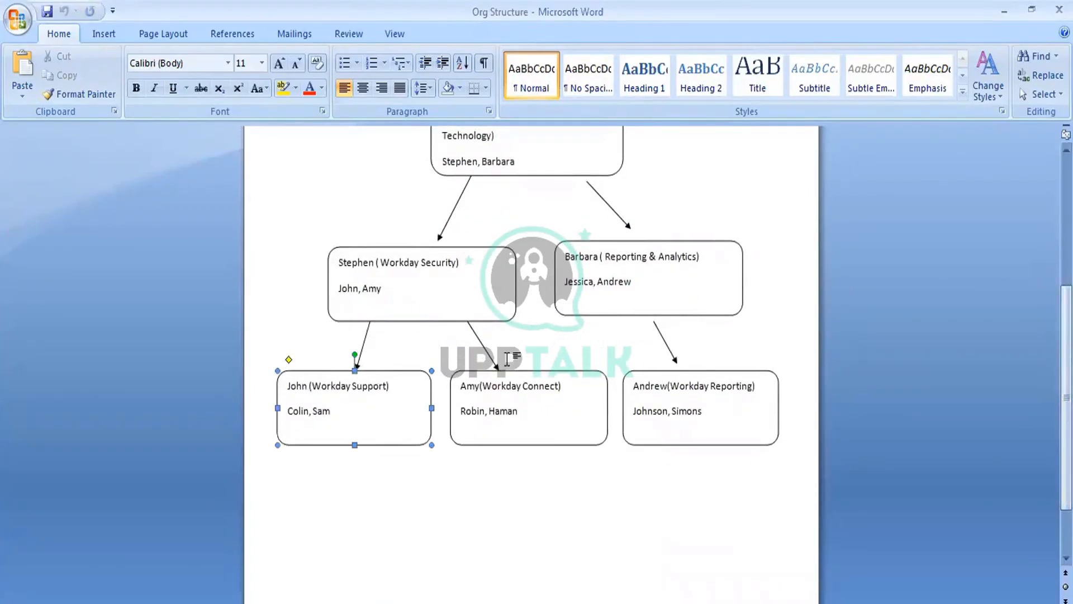
click(489, 459)
scroll(491, 455, up, 5)
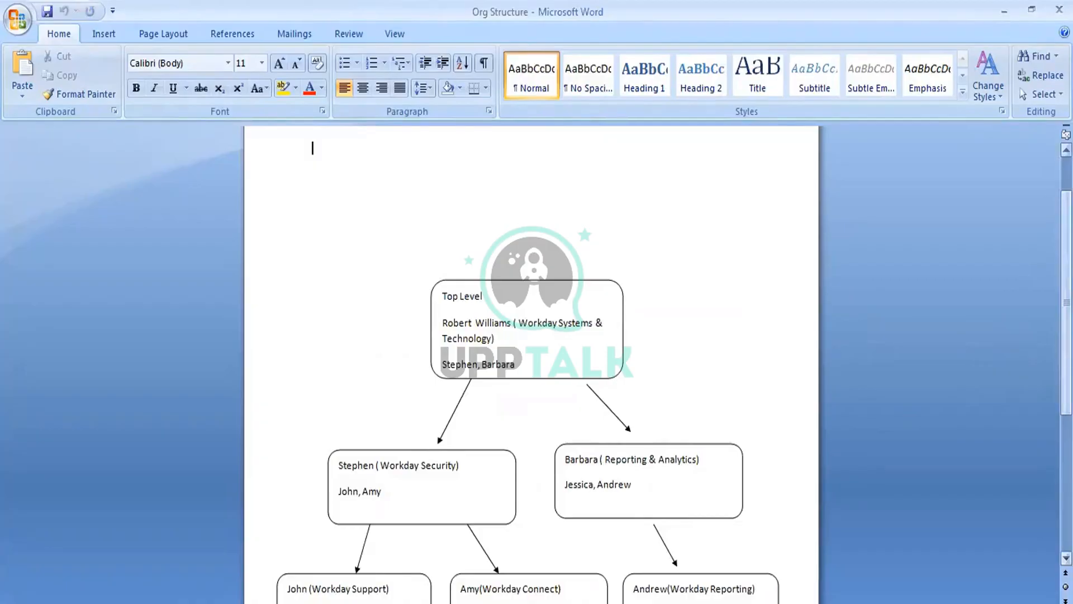
scroll(1066, 302, down, 3)
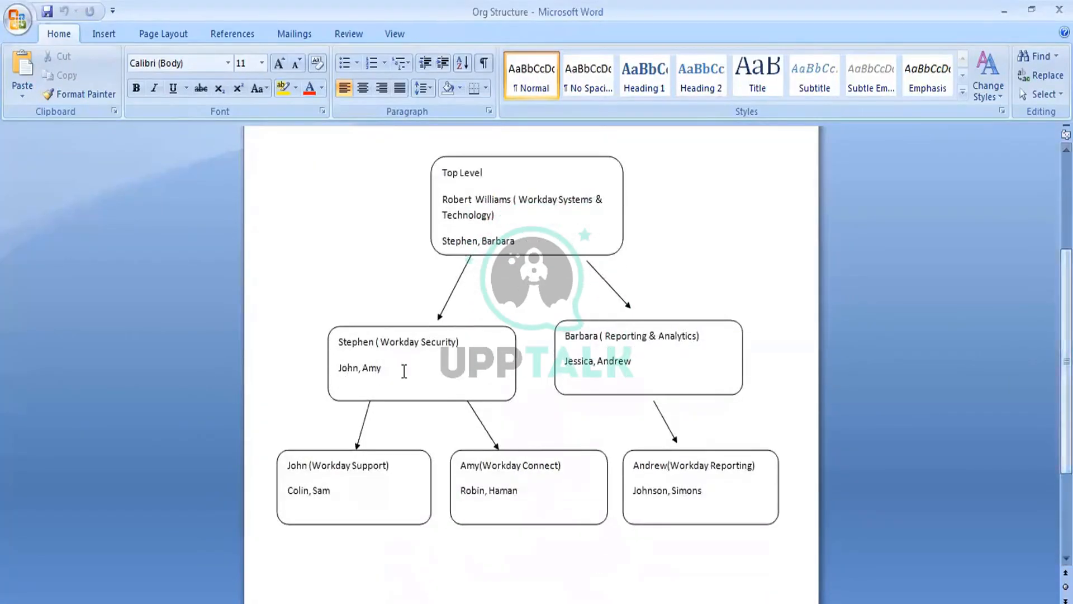
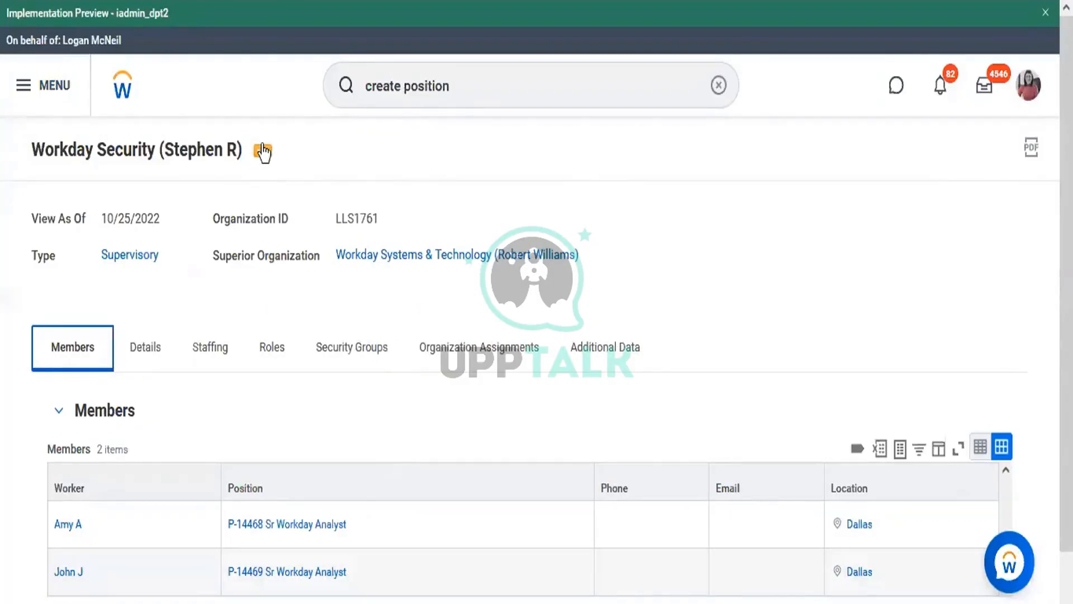
Edit the search text, then open the related actions menu for the Workday Security org
double_click(510, 75)
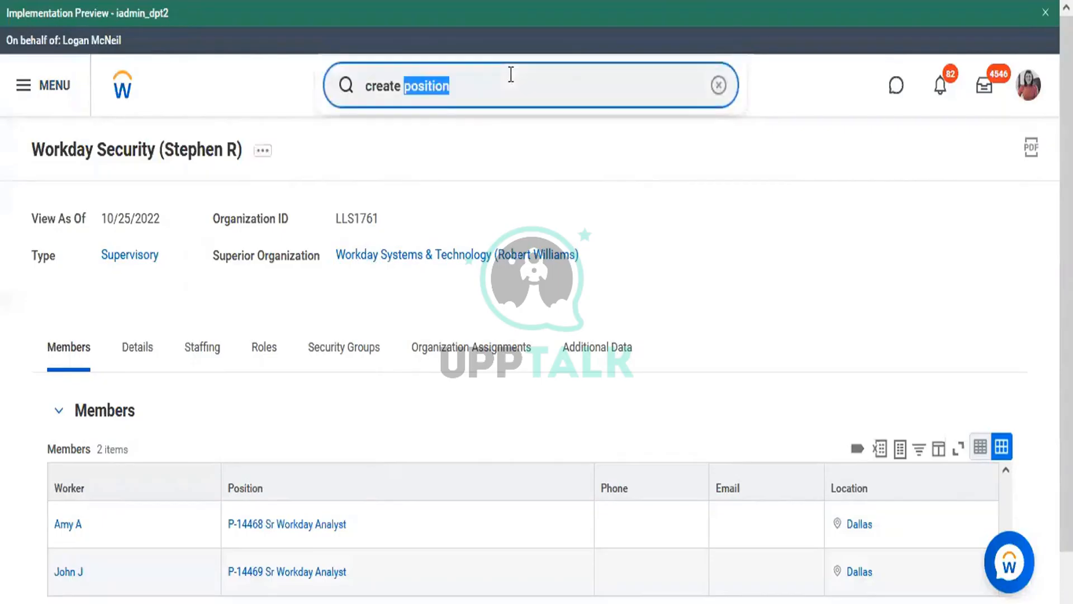
click(511, 74)
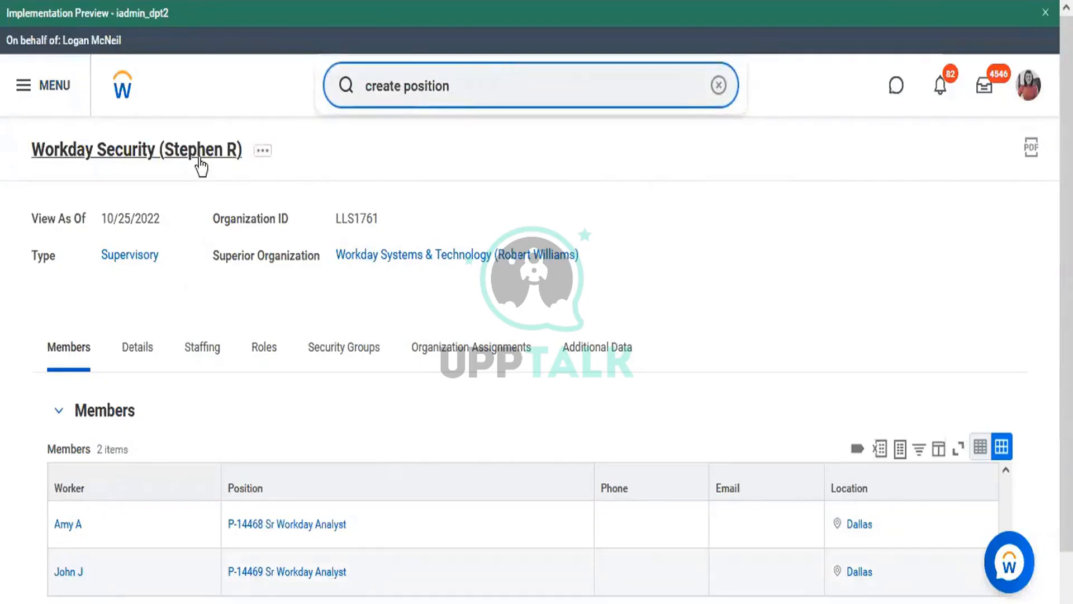
double_click(462, 86)
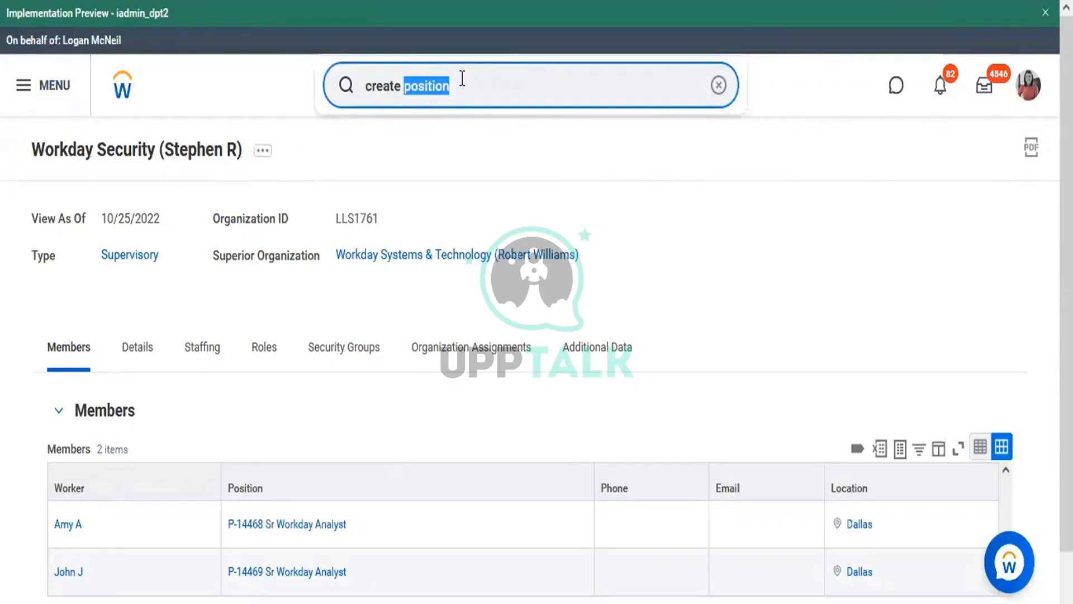
click(264, 153)
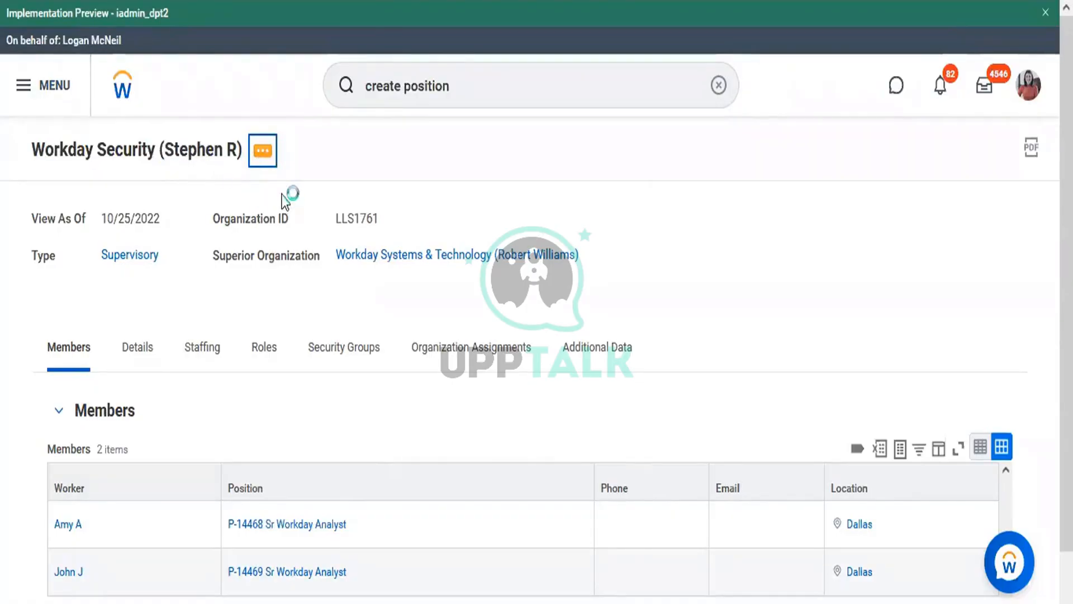
mouse_move(426, 587)
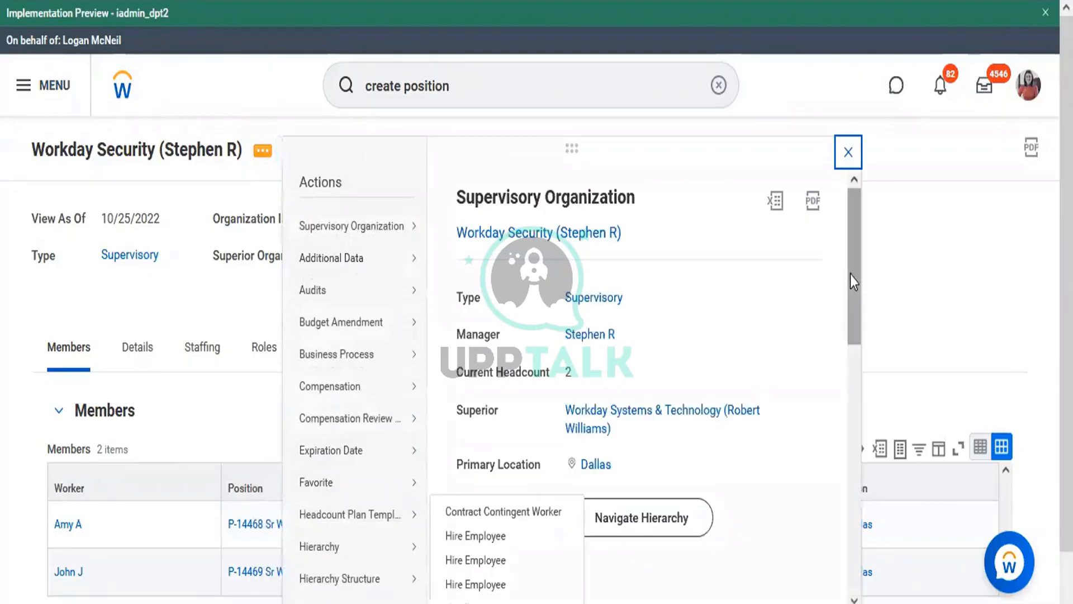
Choose Reorganization > Create Subordinate and confirm Workday Security with effective date 10/25/2022
drag(851, 270, 828, 473)
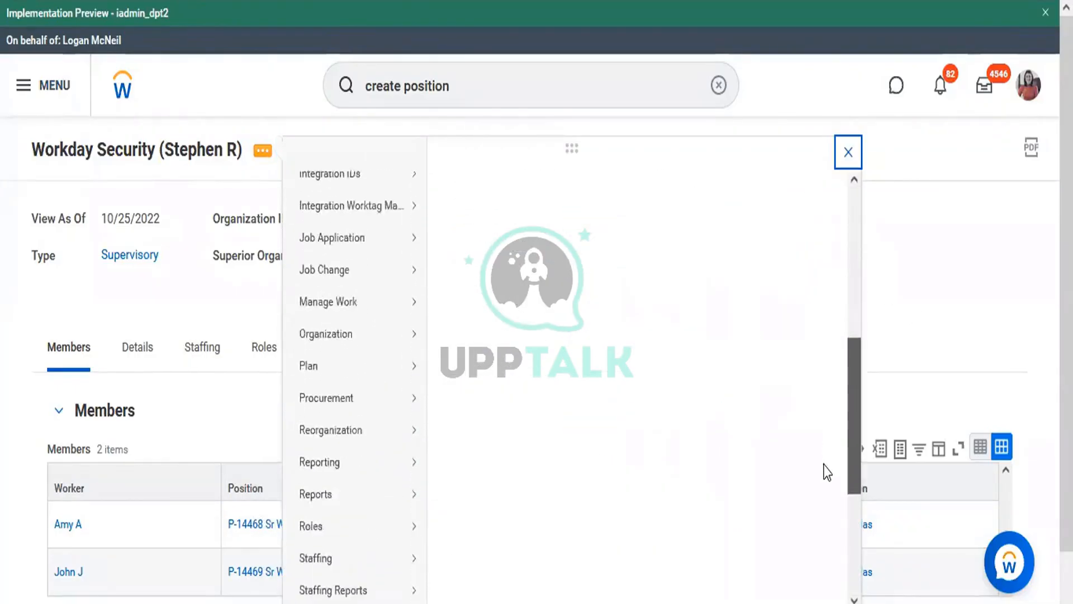
mouse_move(336, 410)
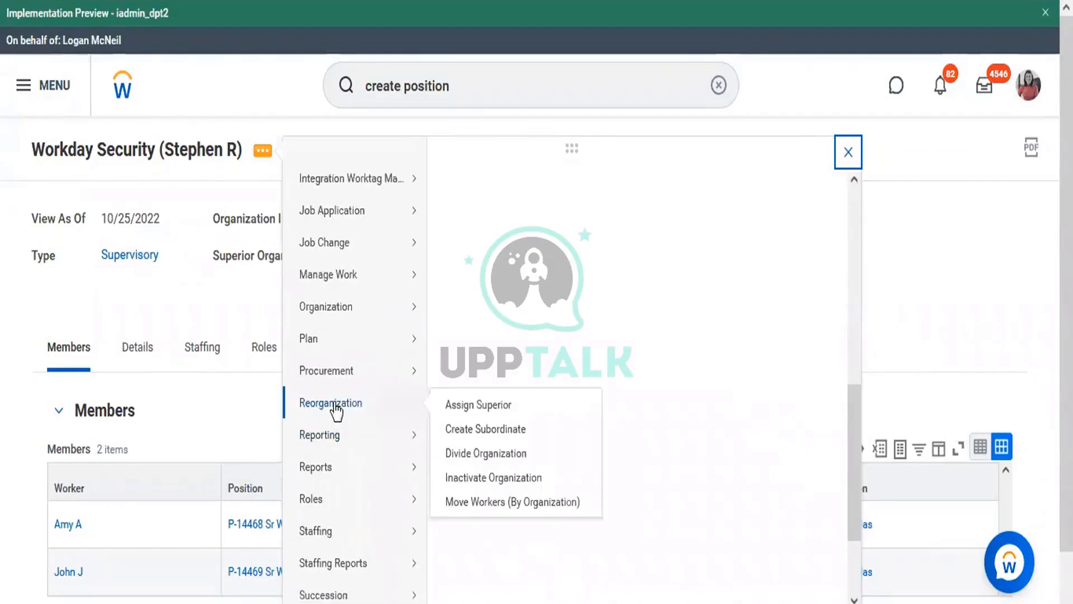
click(498, 431)
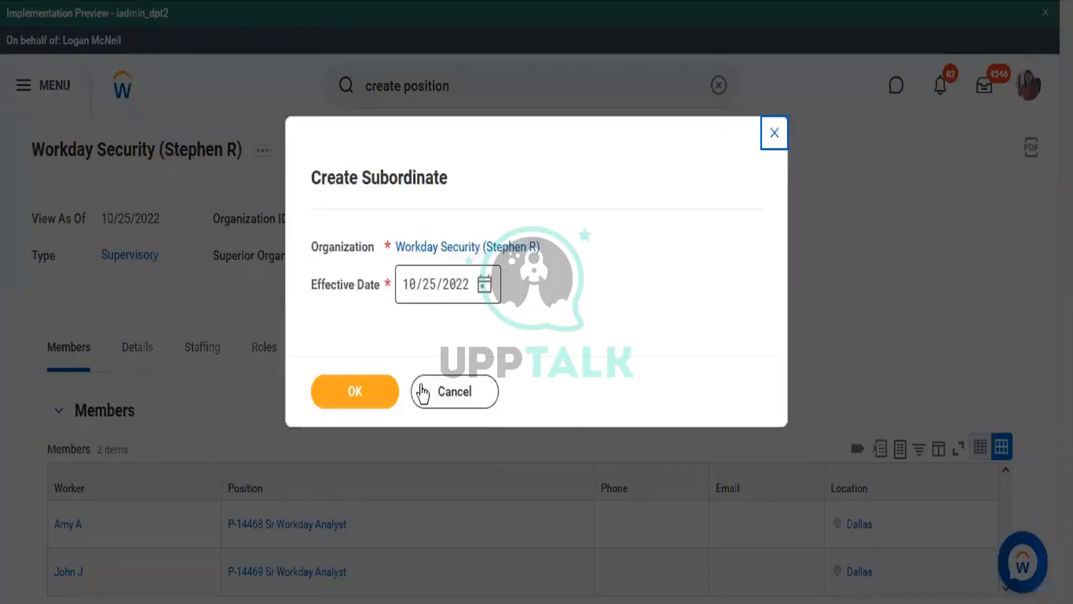
click(365, 398)
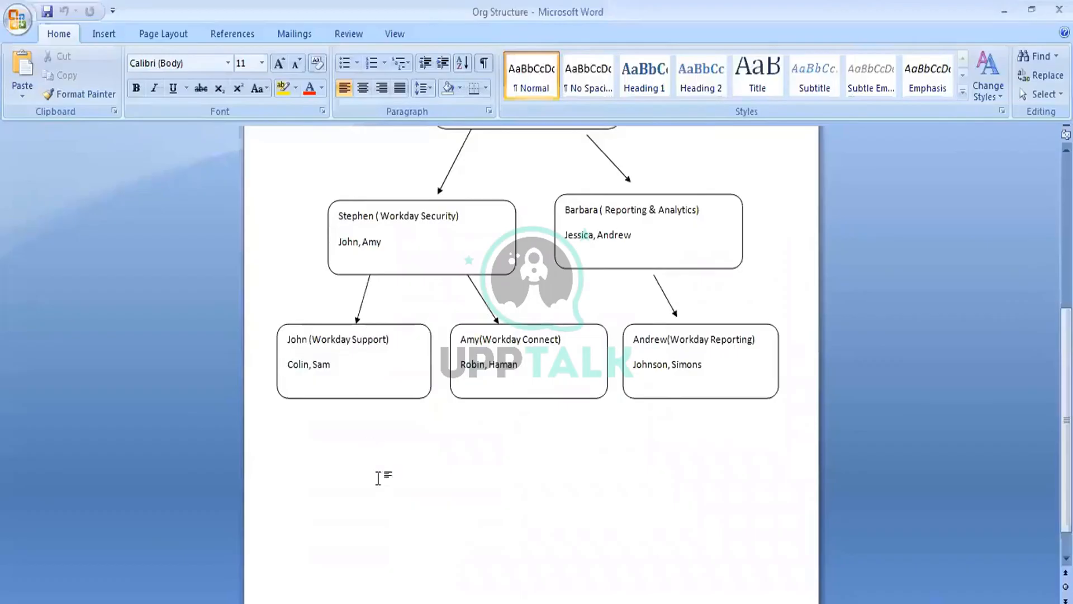
click(403, 603)
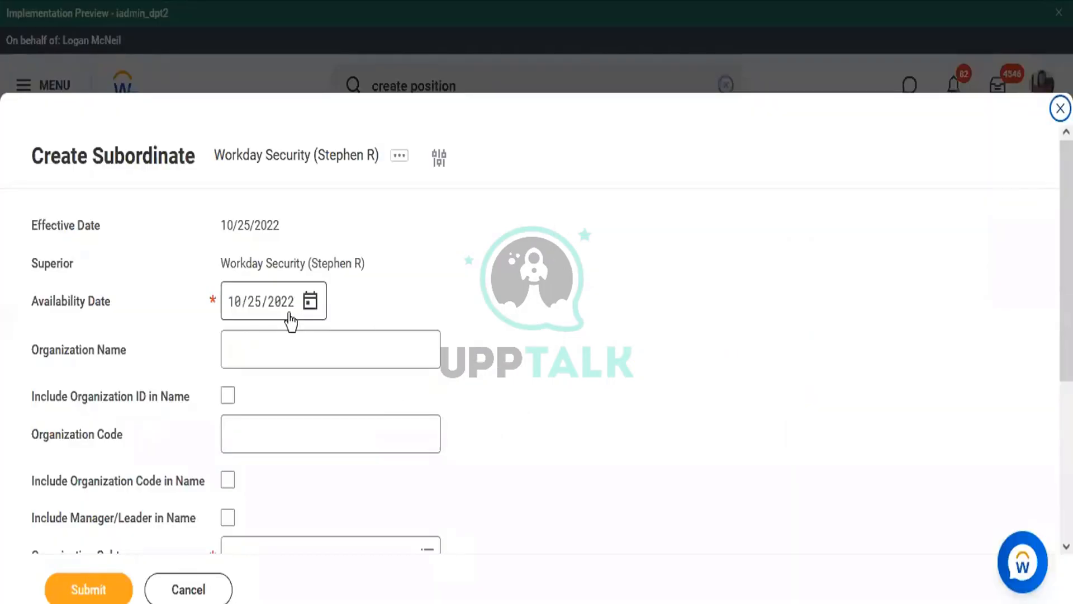
Enter 'Workday Support' as the organization name and tick Include Manager/Leader in Name
click(260, 348)
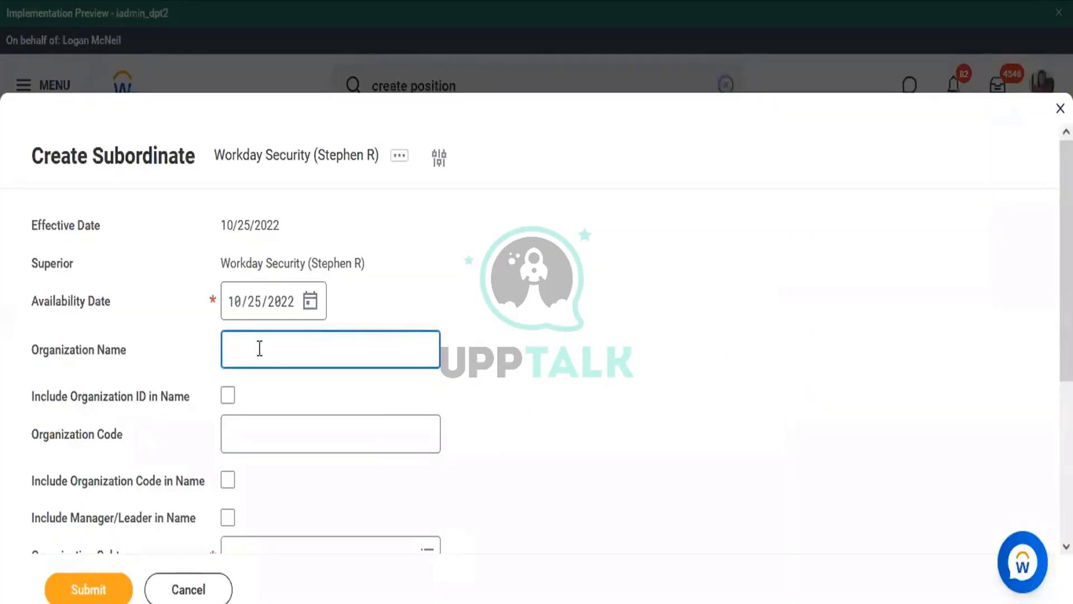
text(Workday Support)
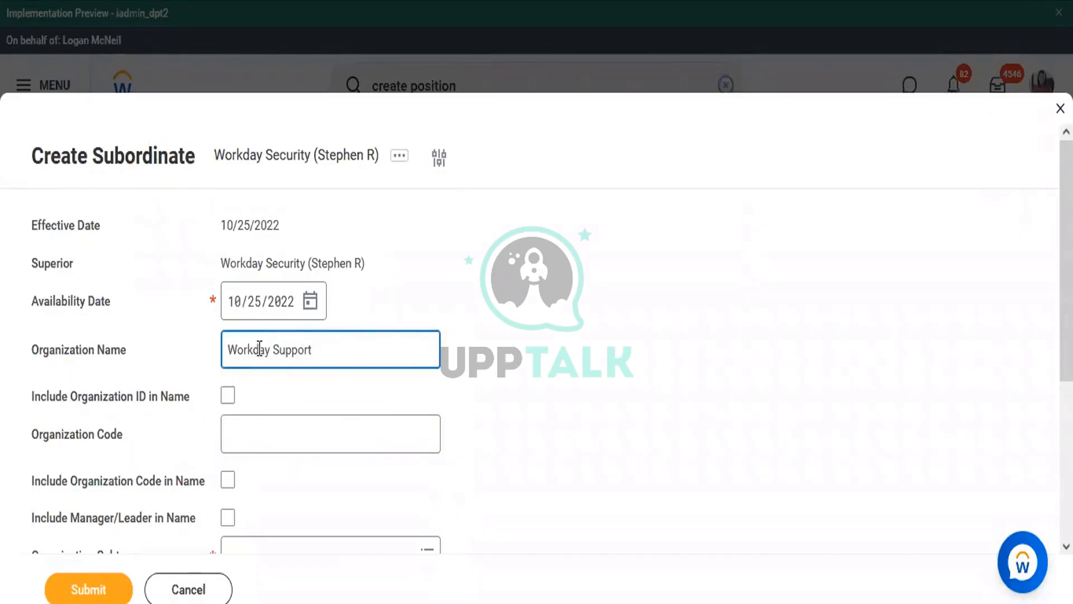
click(260, 349)
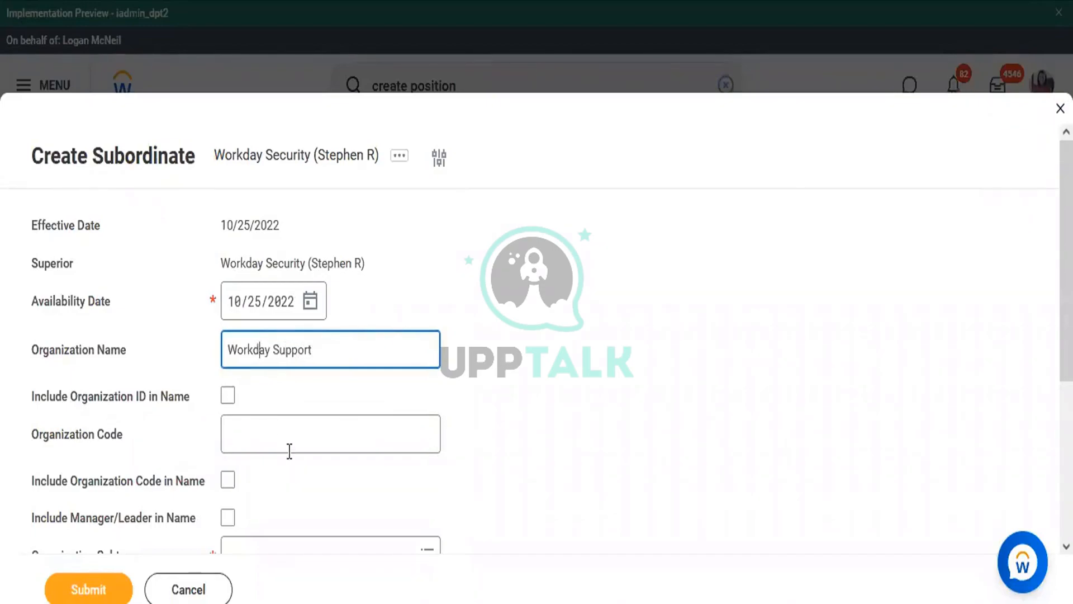
click(227, 524)
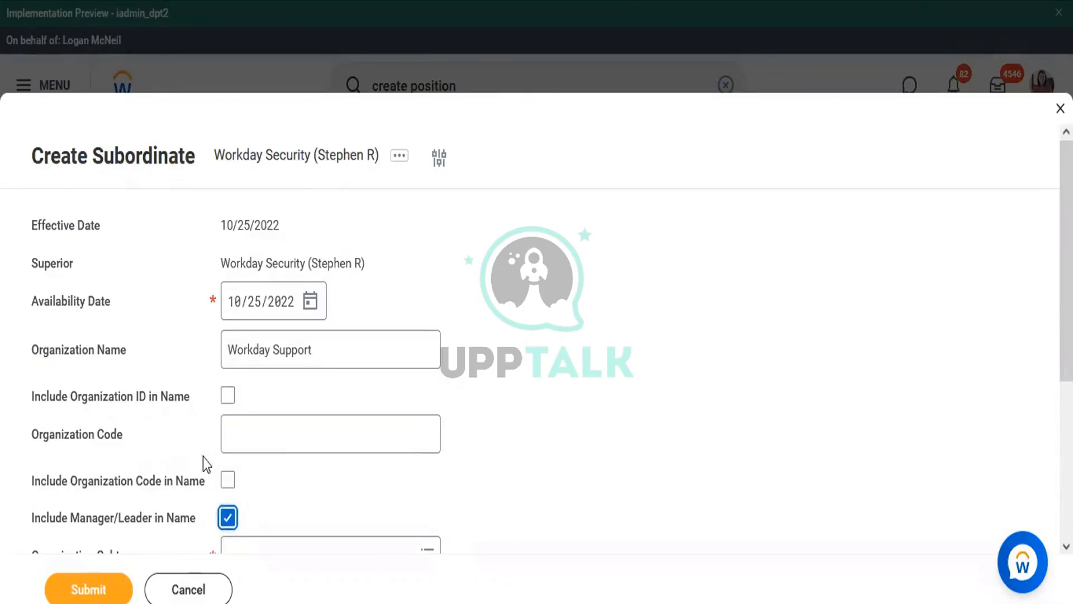
click(329, 351)
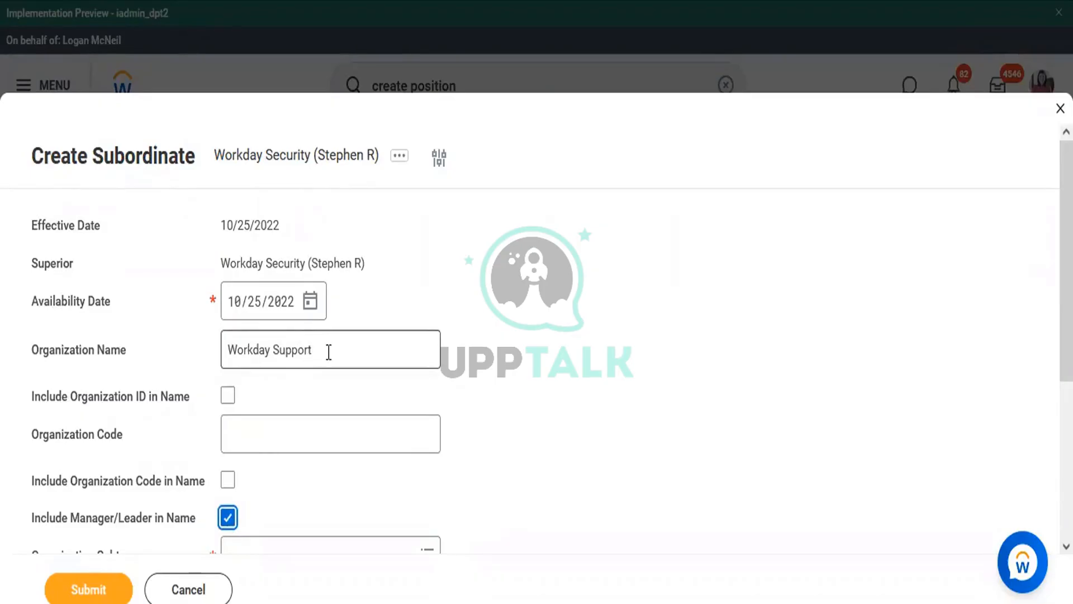
click(328, 352)
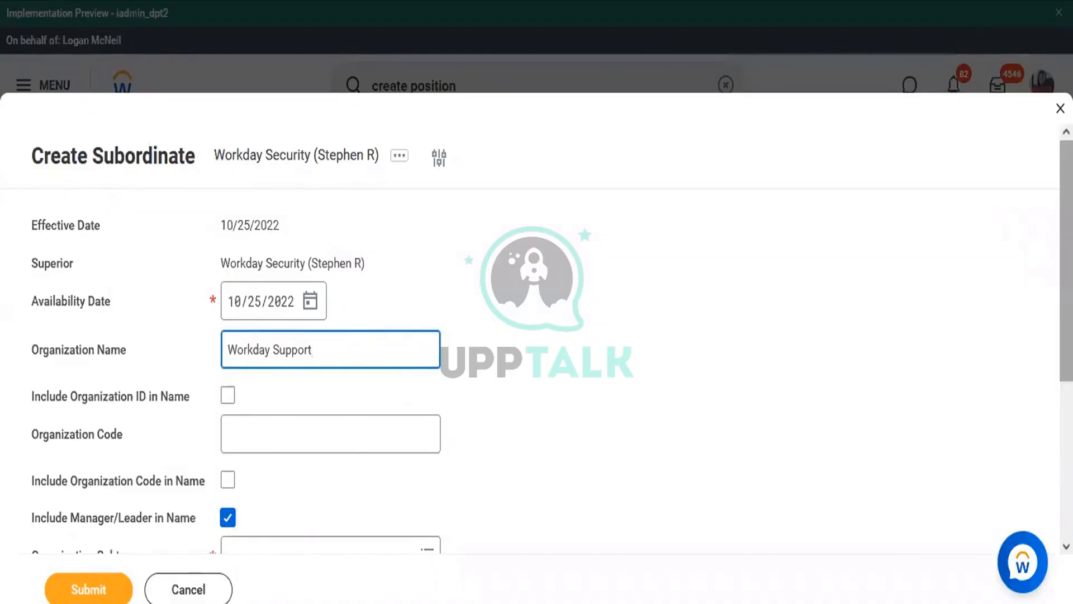
scroll(787, 348, down, 5)
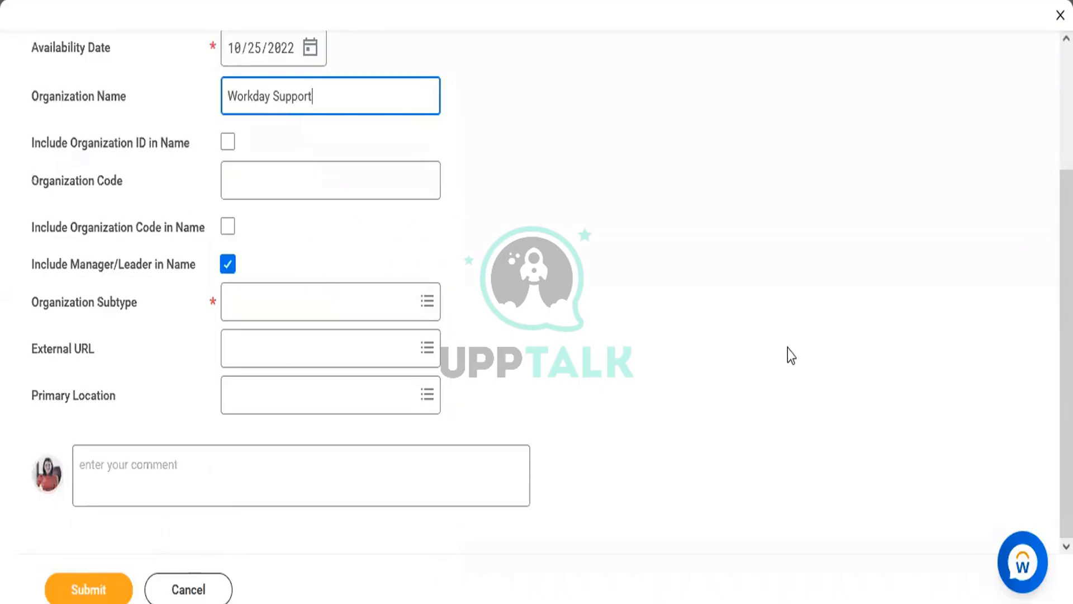
click(271, 302)
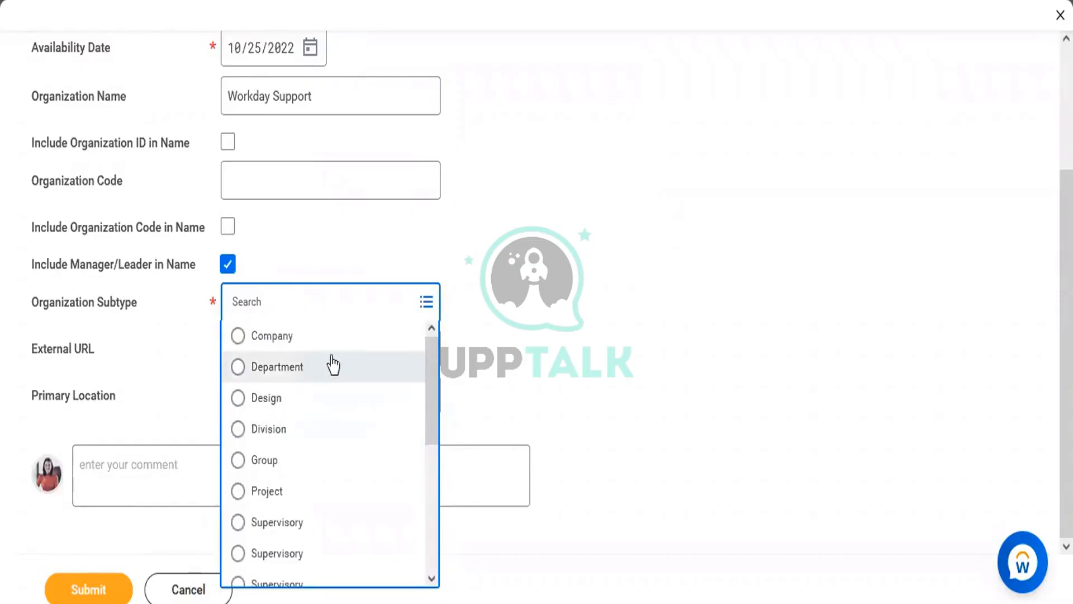
Set the Organization Subtype to Department, review the form, and submit it
click(302, 380)
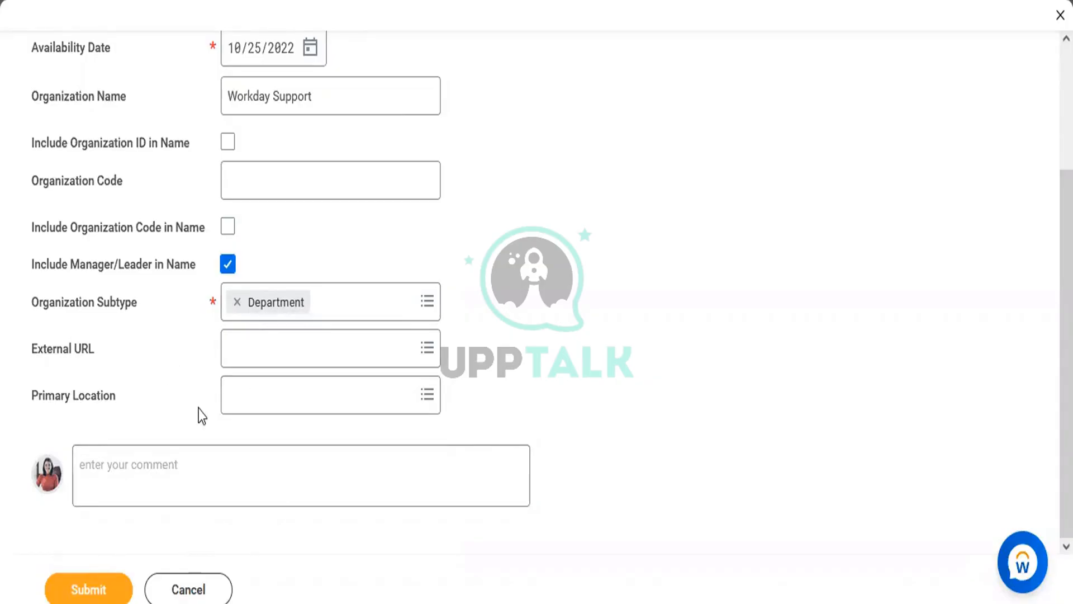
mouse_move(203, 416)
scroll(1067, 335, up, 2)
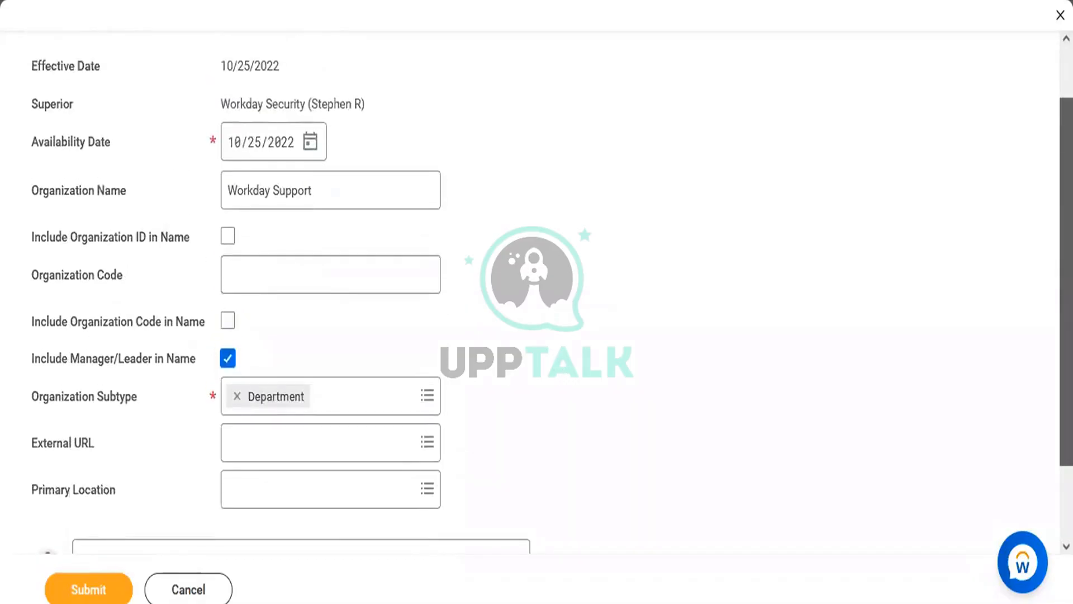
scroll(754, 445, down, 3)
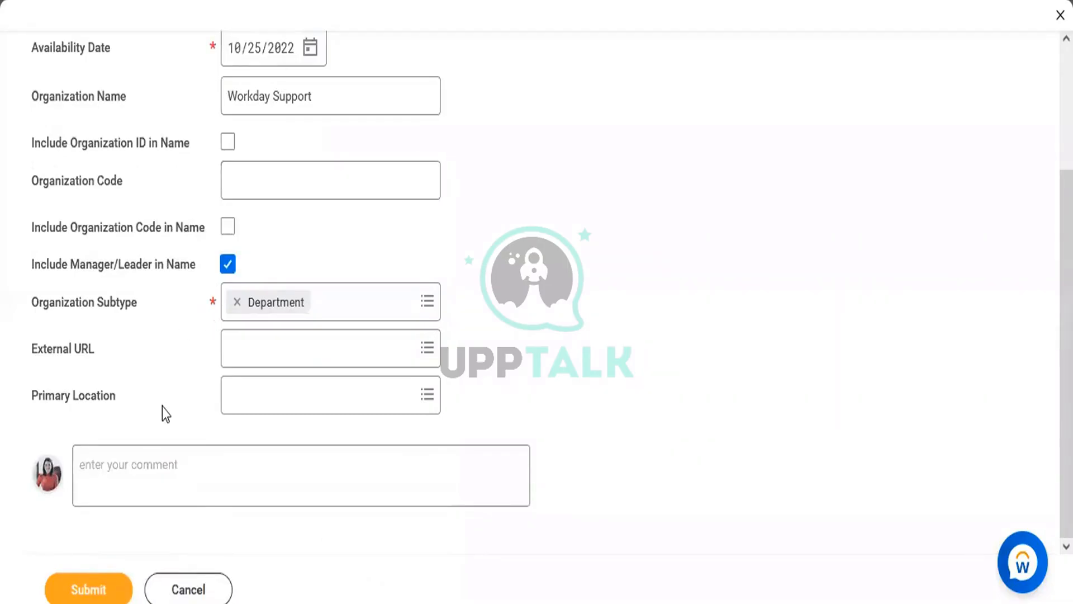
mouse_move(162, 407)
click(327, 100)
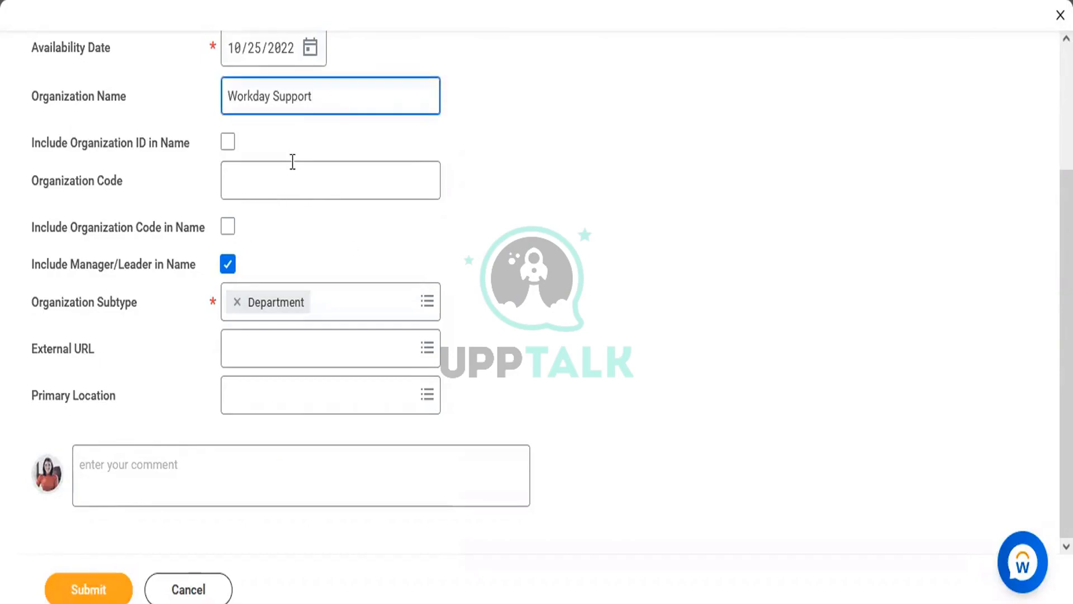
click(109, 596)
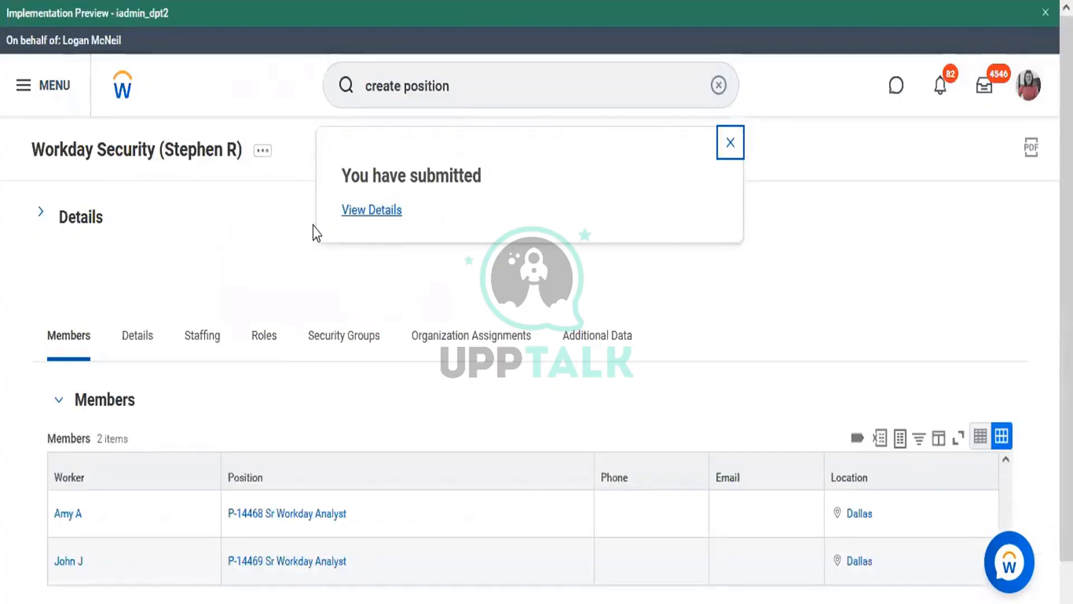
Check the request's details and process status, then return to the Workday Security page
click(374, 212)
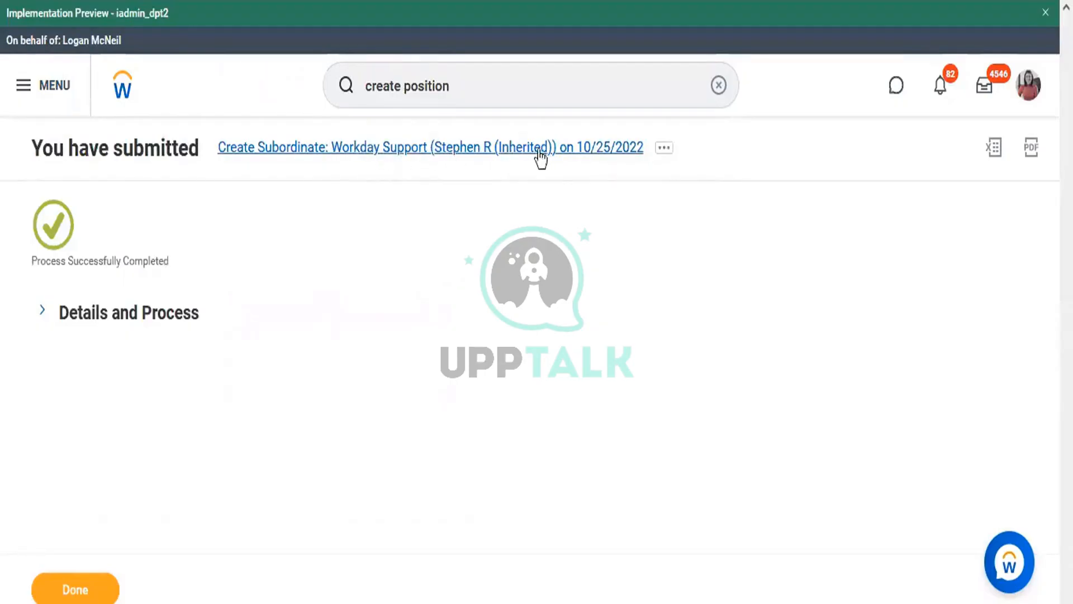
click(189, 318)
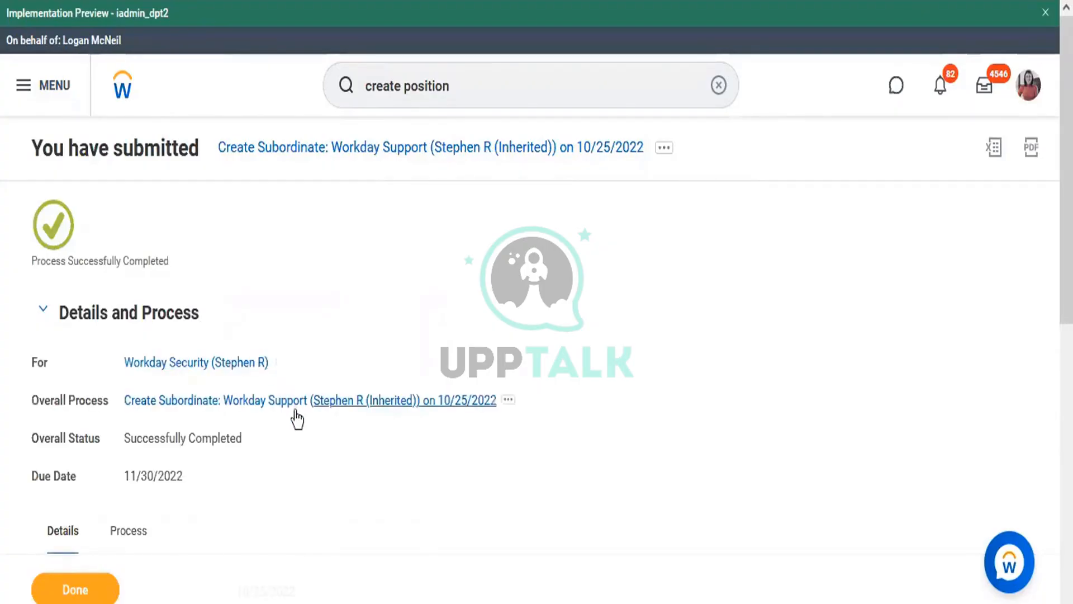
click(194, 365)
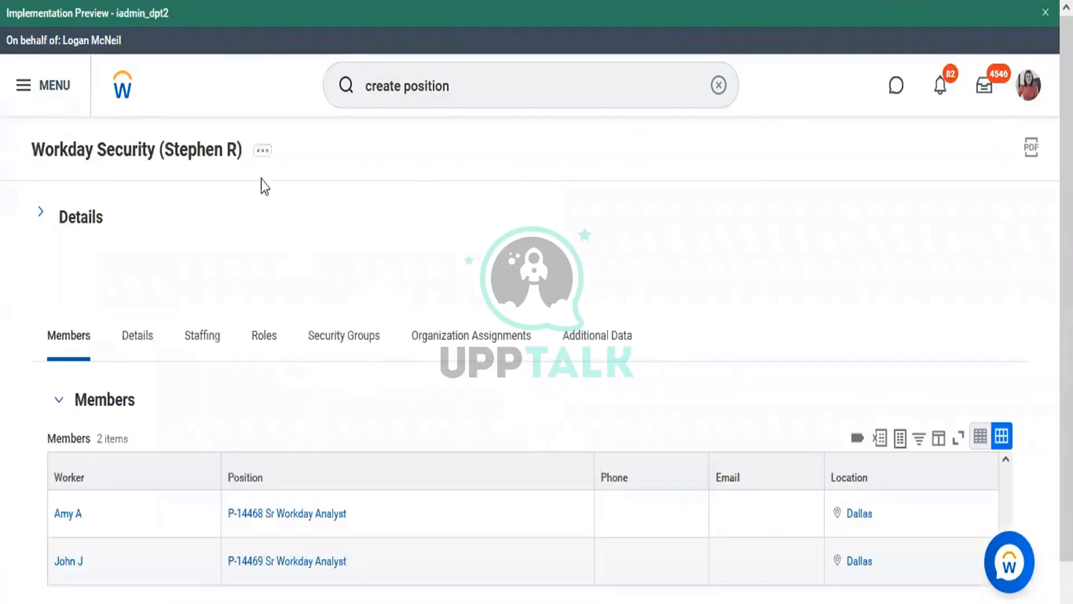
Review the organization's details and subordinates, then choose Roles > Assign Roles
click(81, 218)
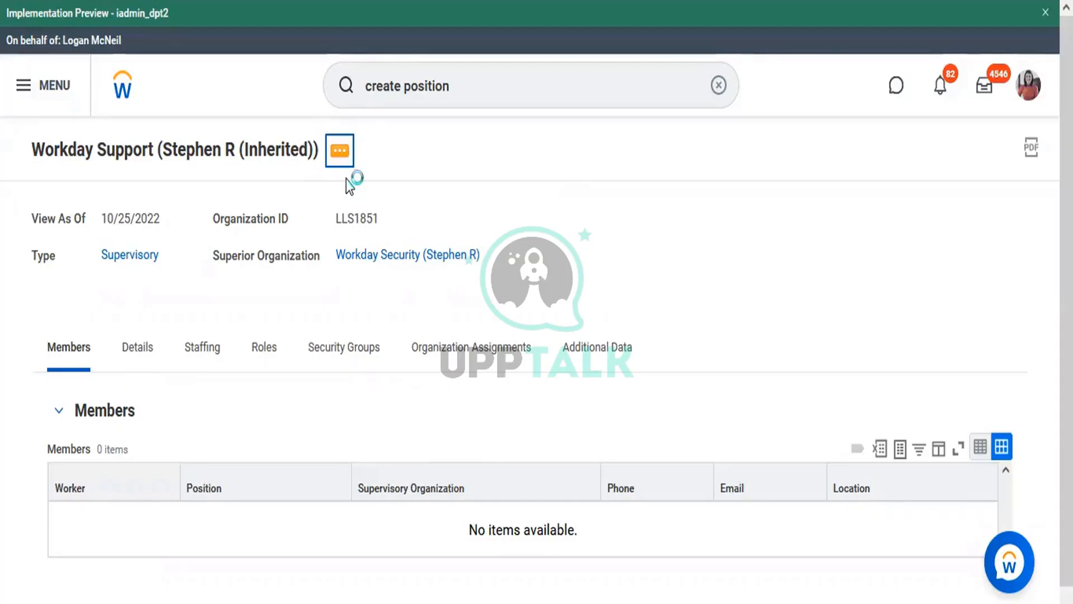
mouse_move(416, 214)
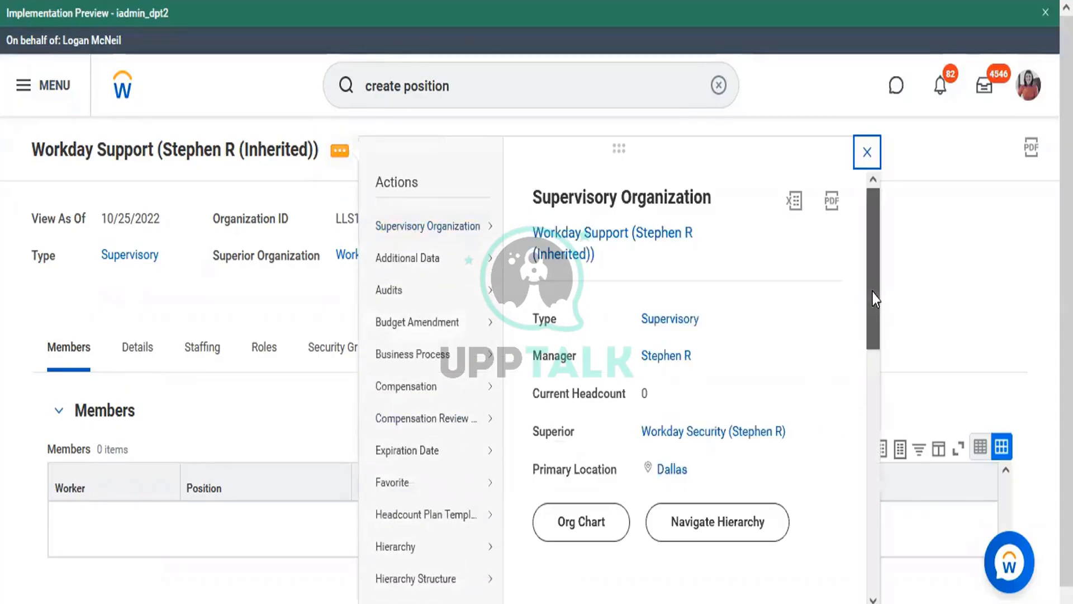
scroll(865, 470, down, 10)
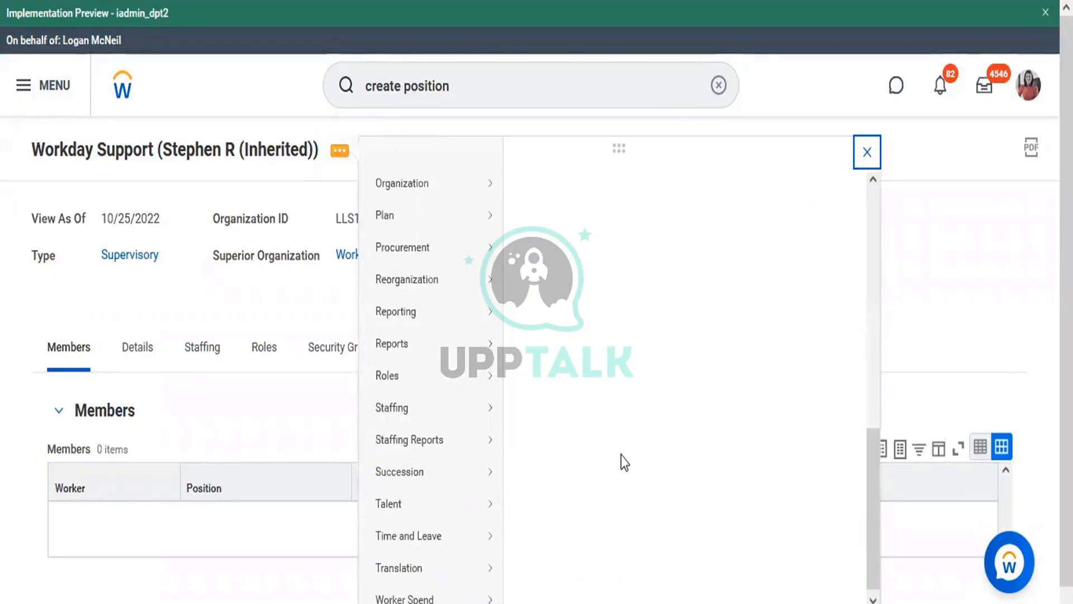
mouse_move(437, 394)
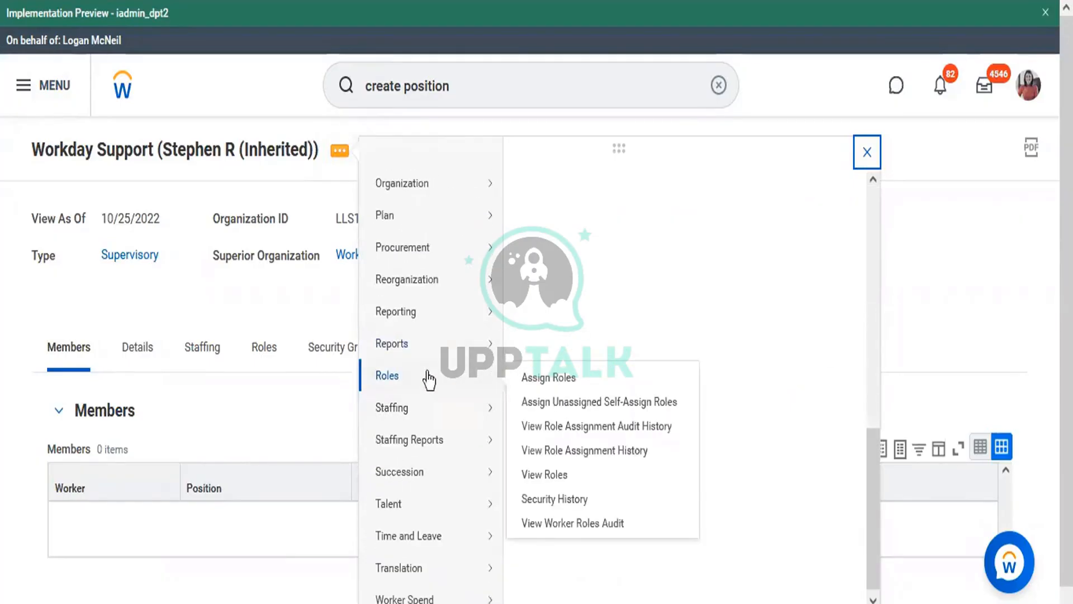
click(532, 380)
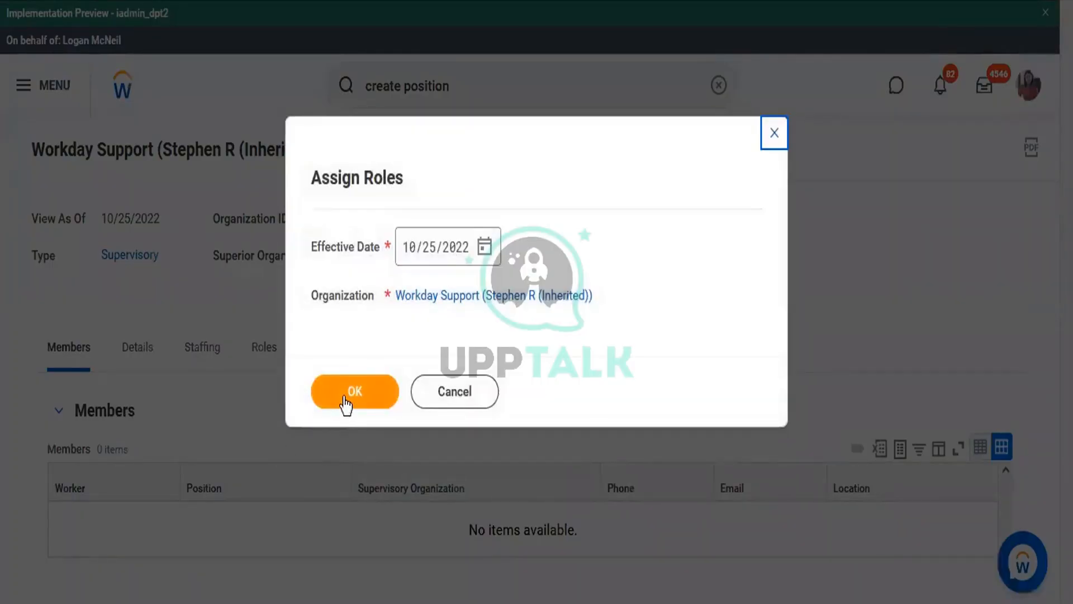
Confirm the effective date, search roles for 'mana', and preview the Manager role's details
click(343, 397)
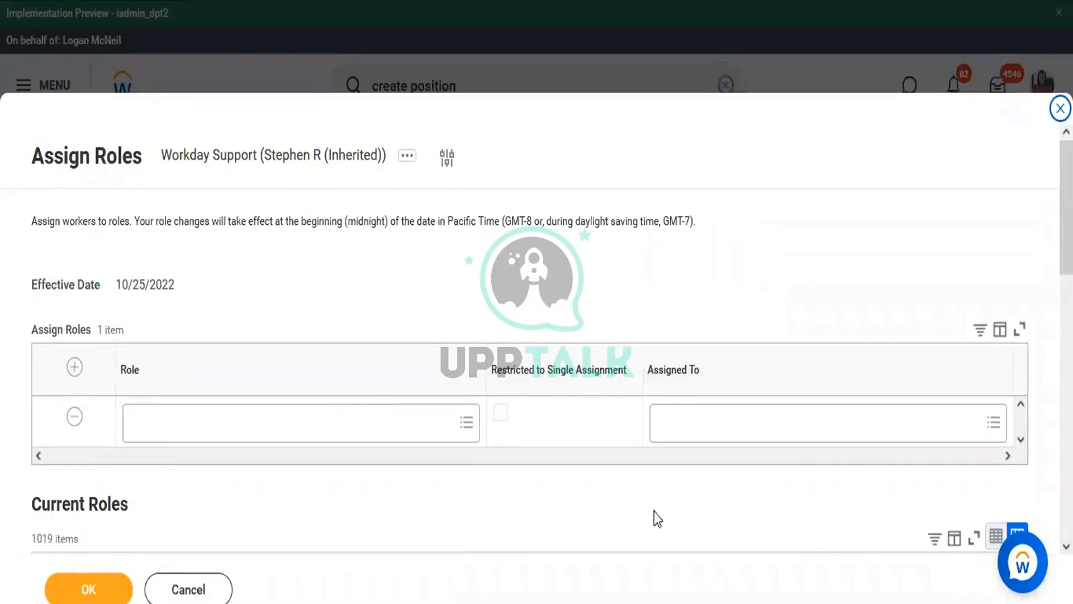
click(374, 433)
text(manager)
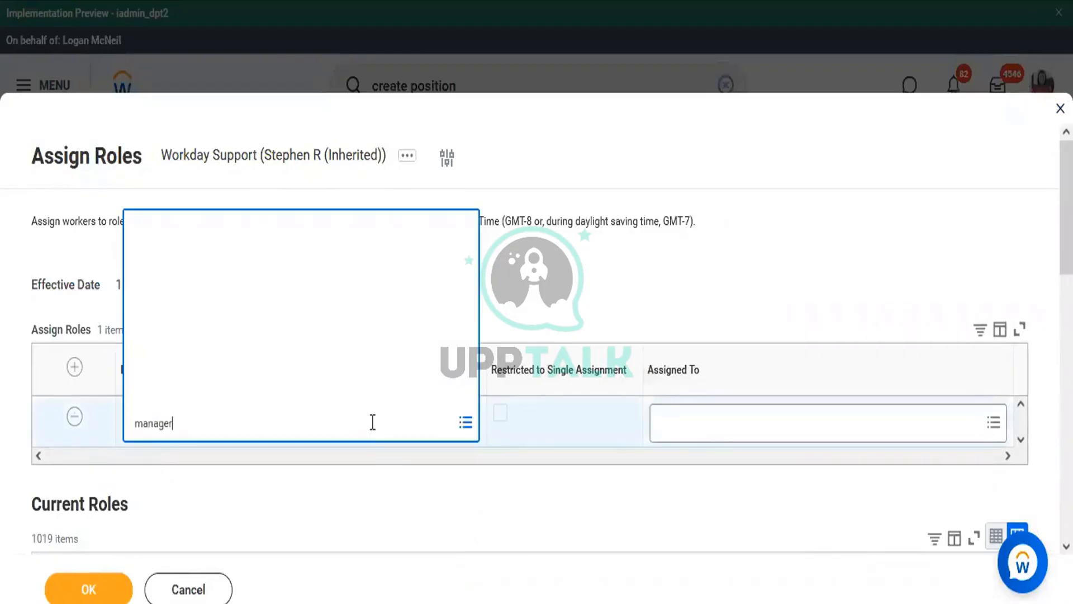
key(Return)
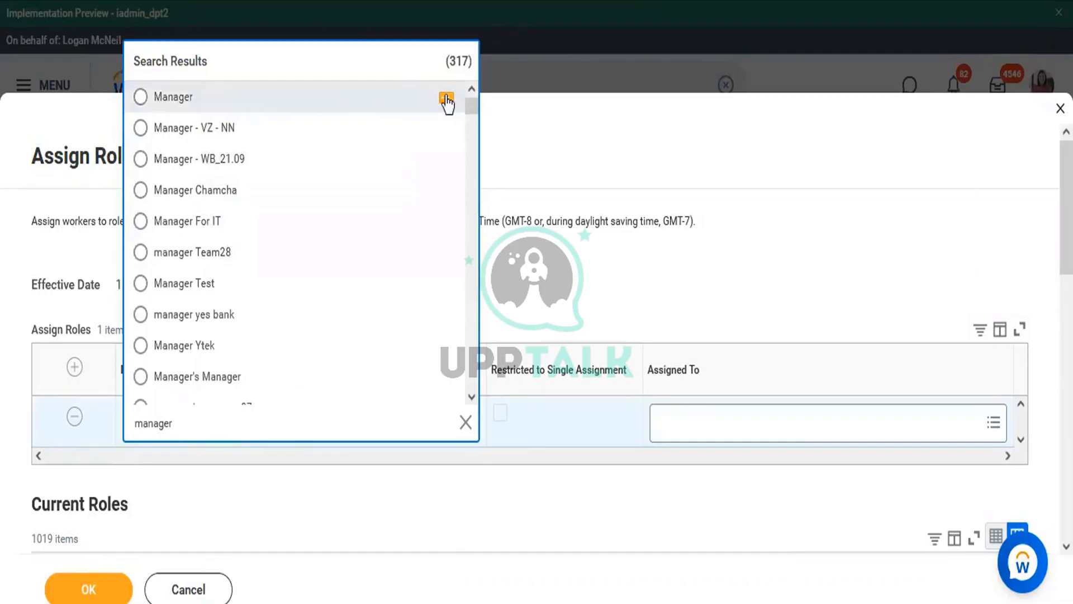
click(447, 100)
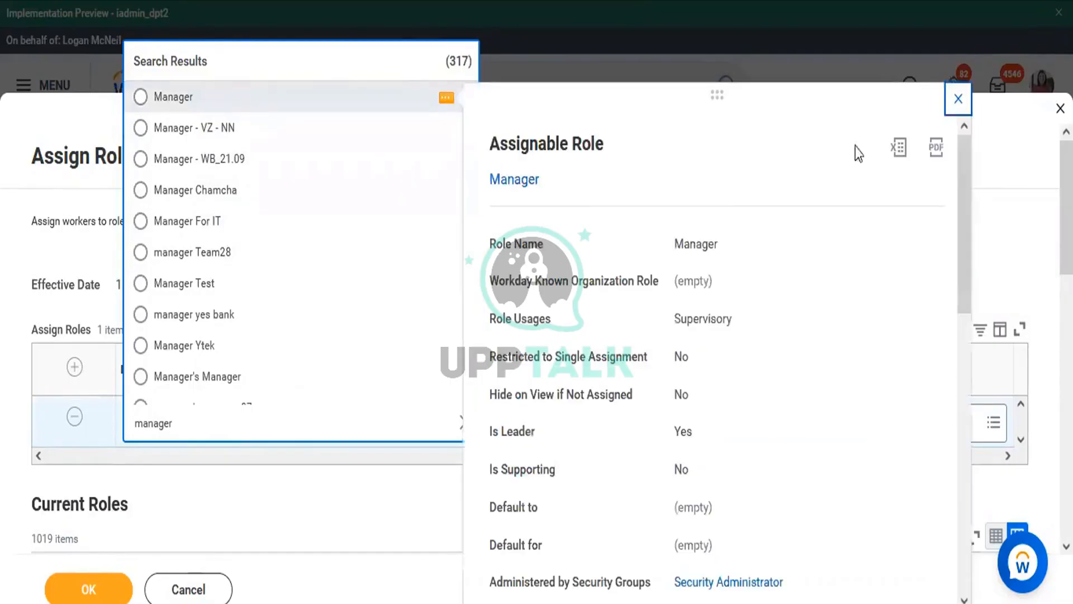
drag(962, 170, 950, 126)
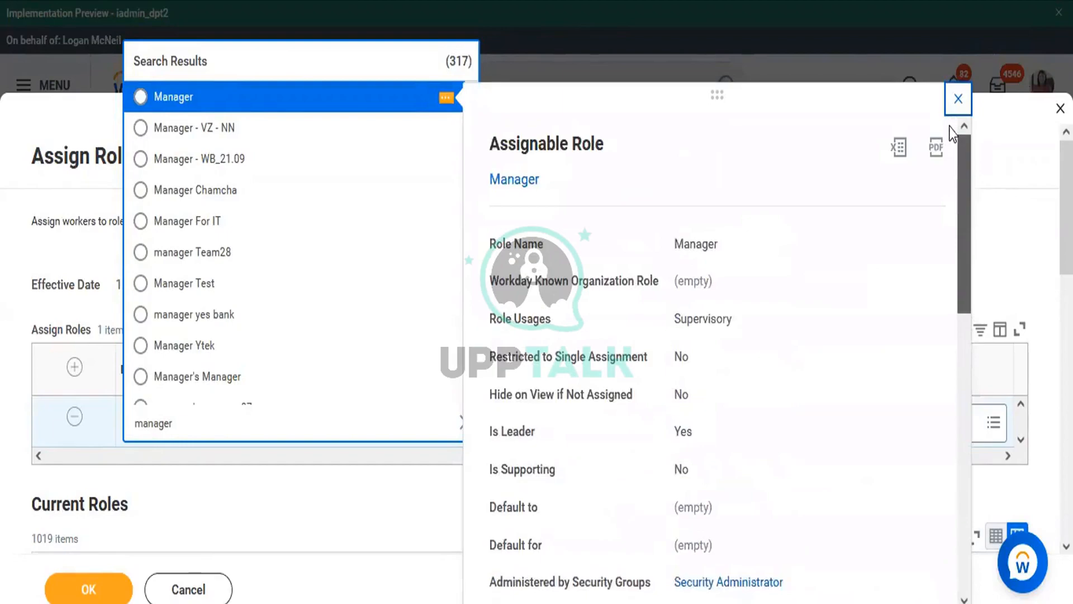
click(190, 418)
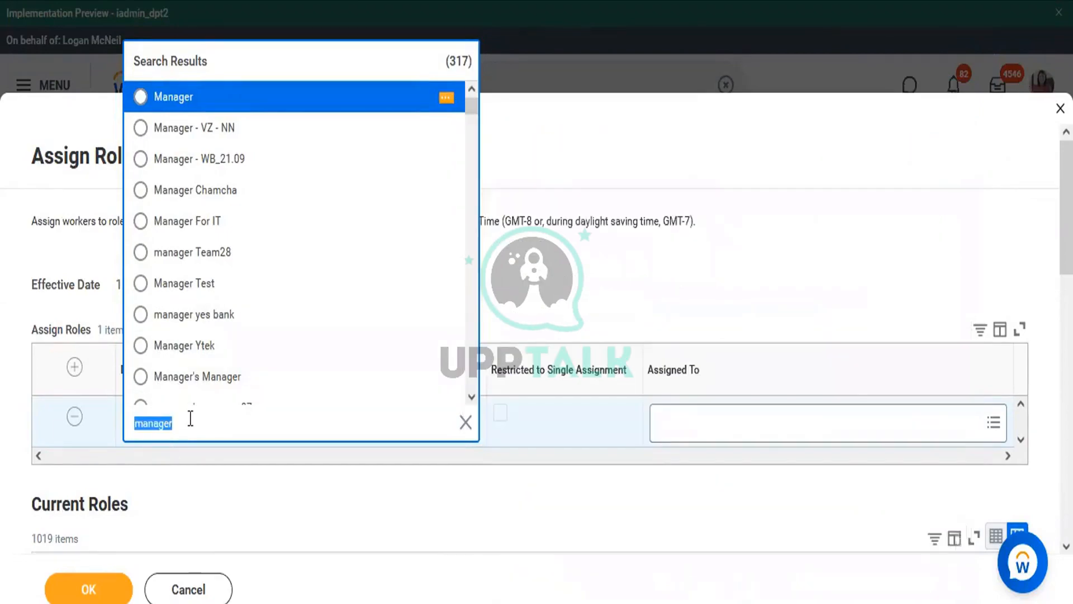
Re-run the role search for 'Manager', then remove the unfinished role row
text(Manager)
key(Return)
click(190, 418)
key(Return)
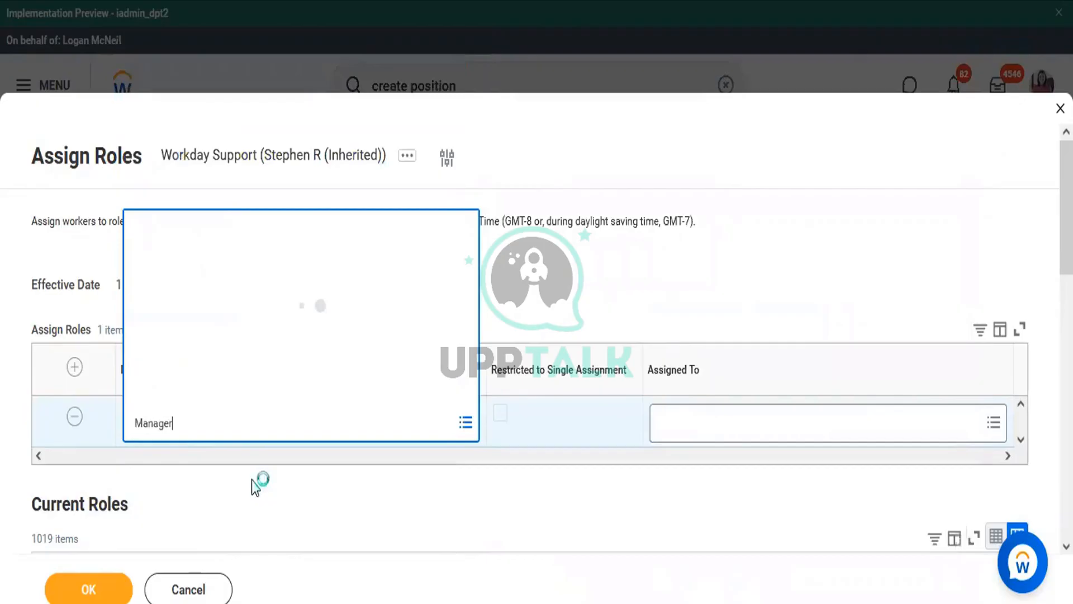
click(76, 418)
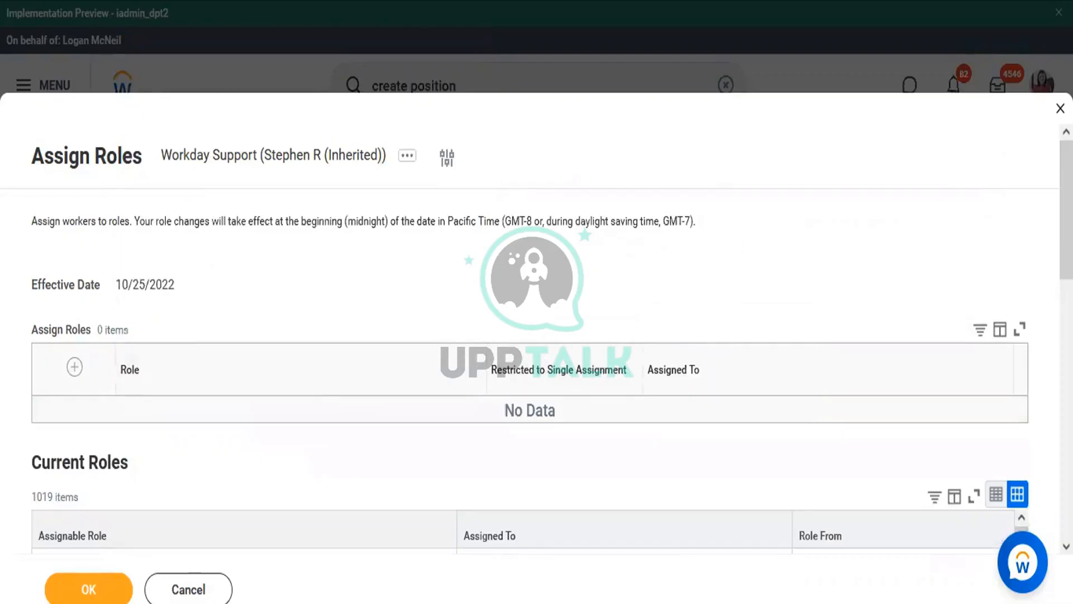
scroll(1039, 165, down, 2)
scroll(530, 290, down, 6)
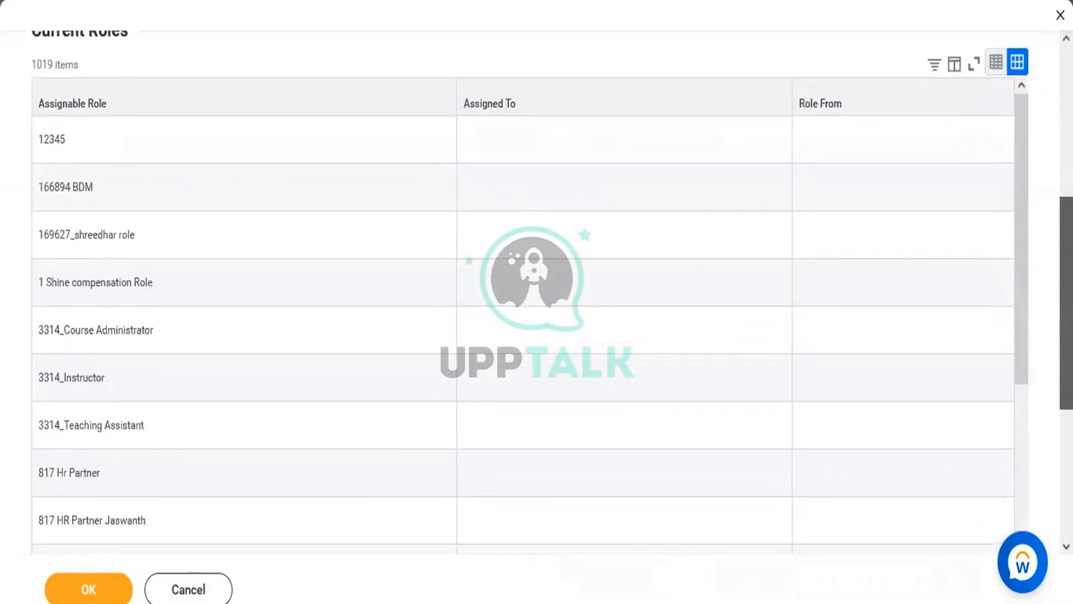
scroll(530, 290, up, 2)
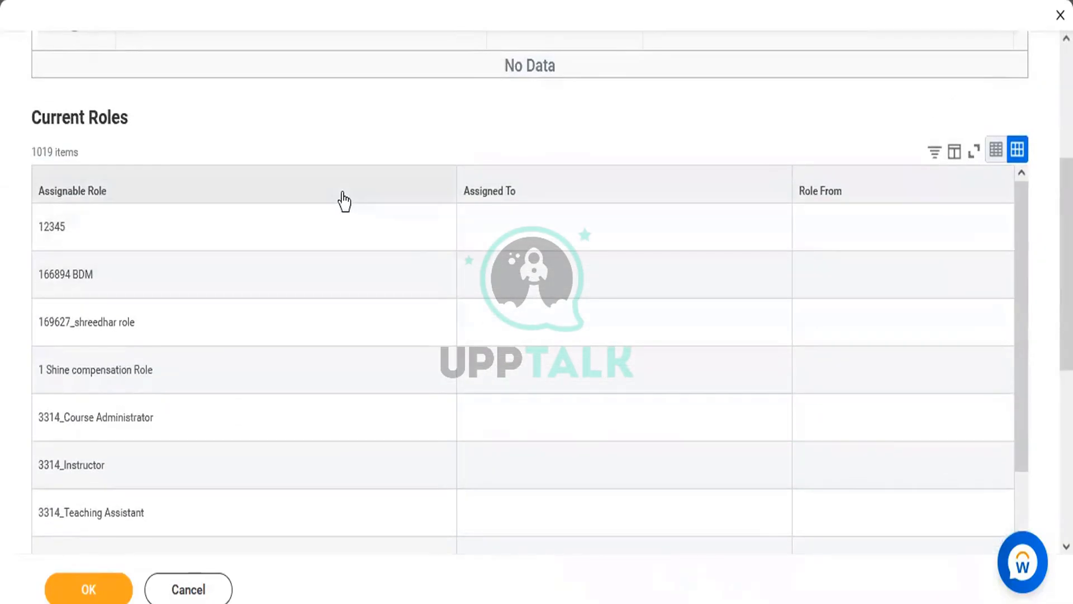
Filter Current Roles by Assignable Role = Manager
click(343, 200)
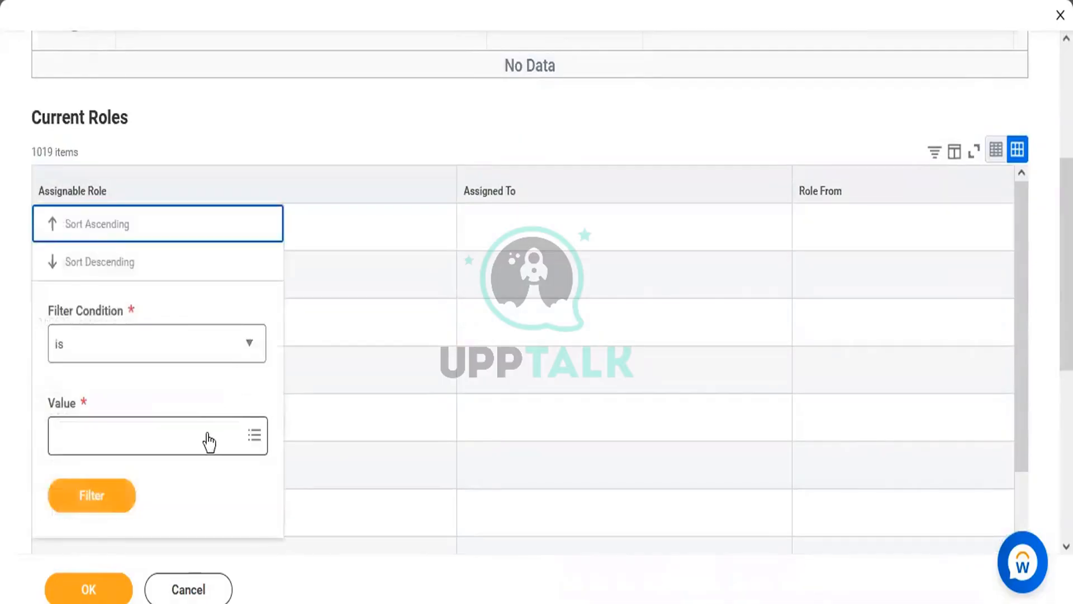
click(207, 435)
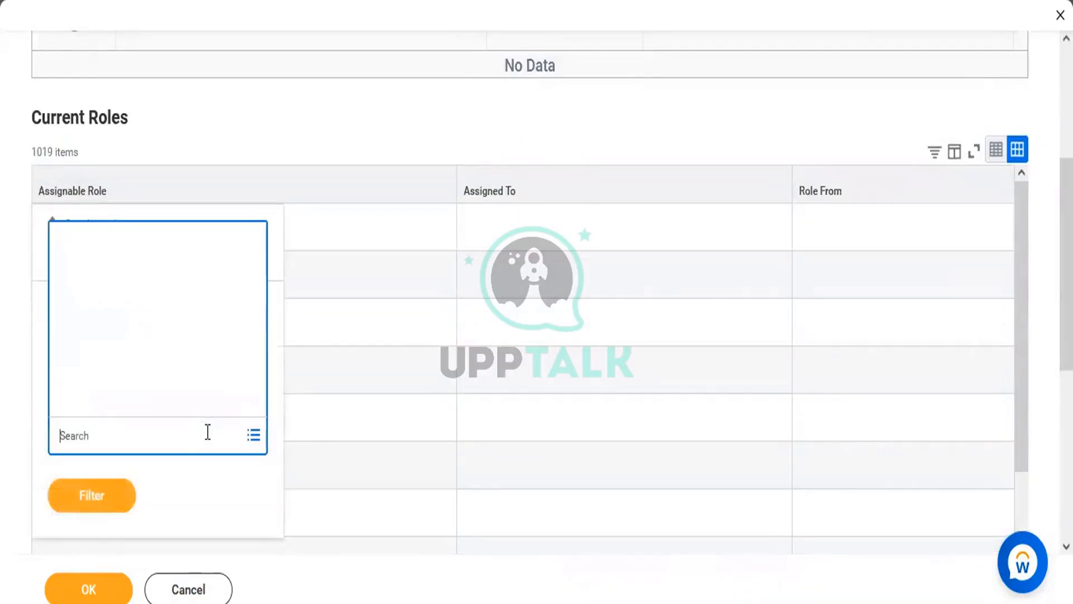
text(manager)
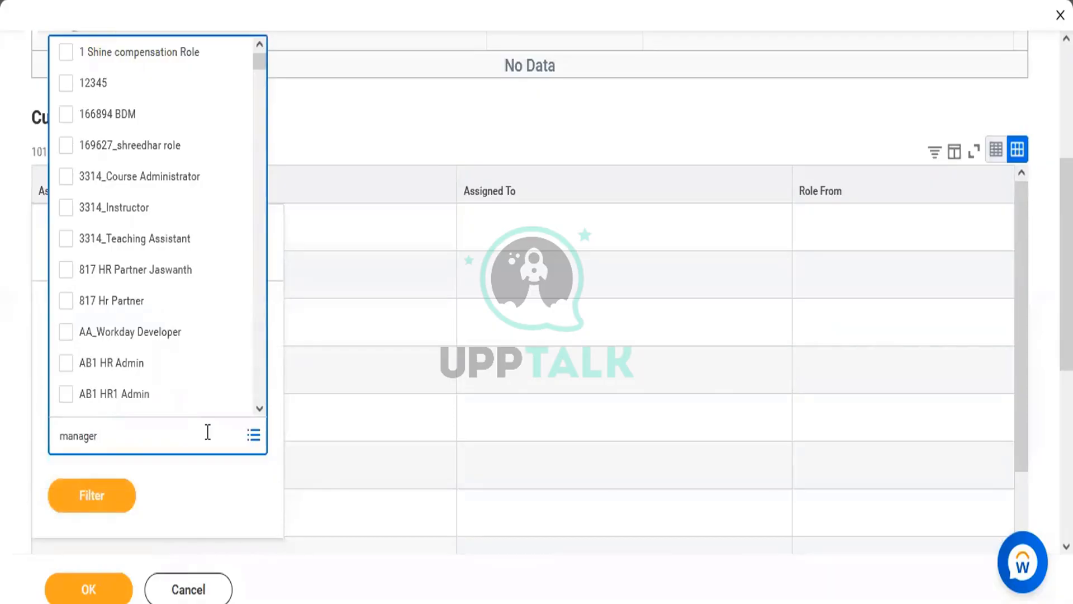
key(Return)
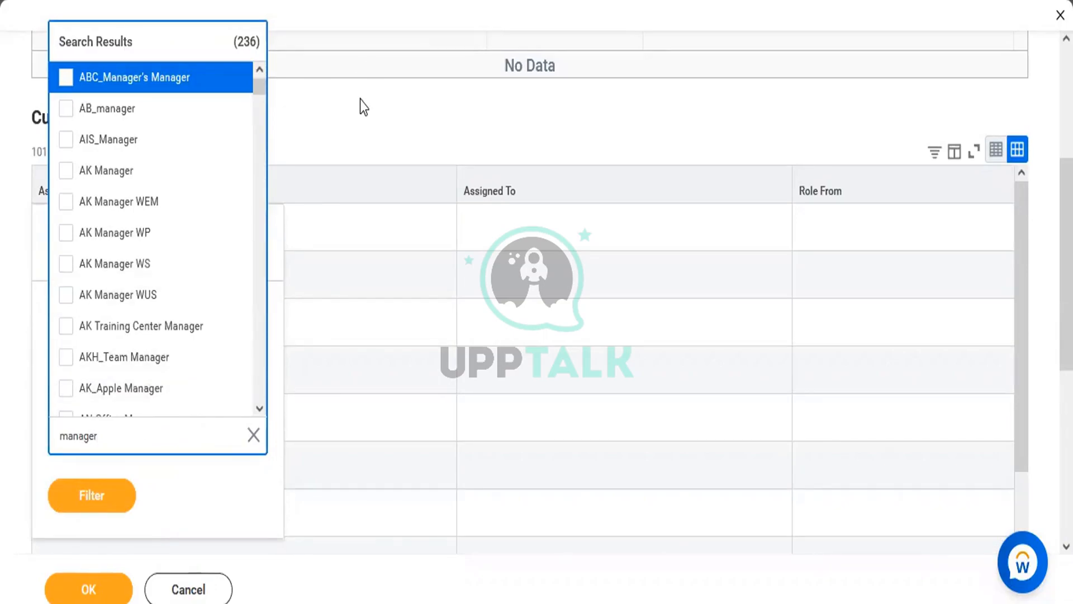
drag(259, 88, 263, 199)
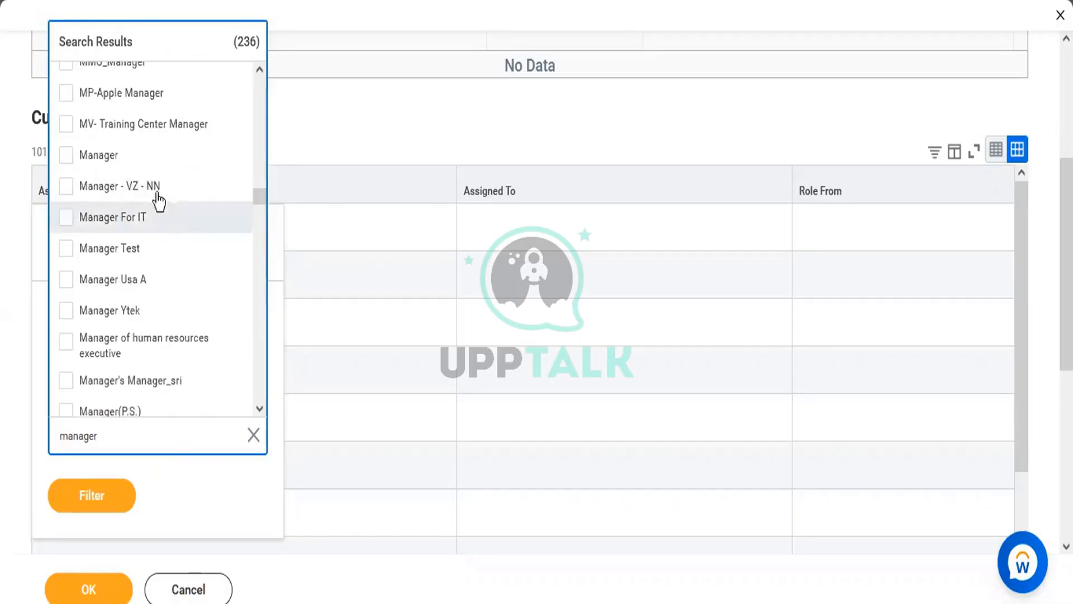
click(121, 166)
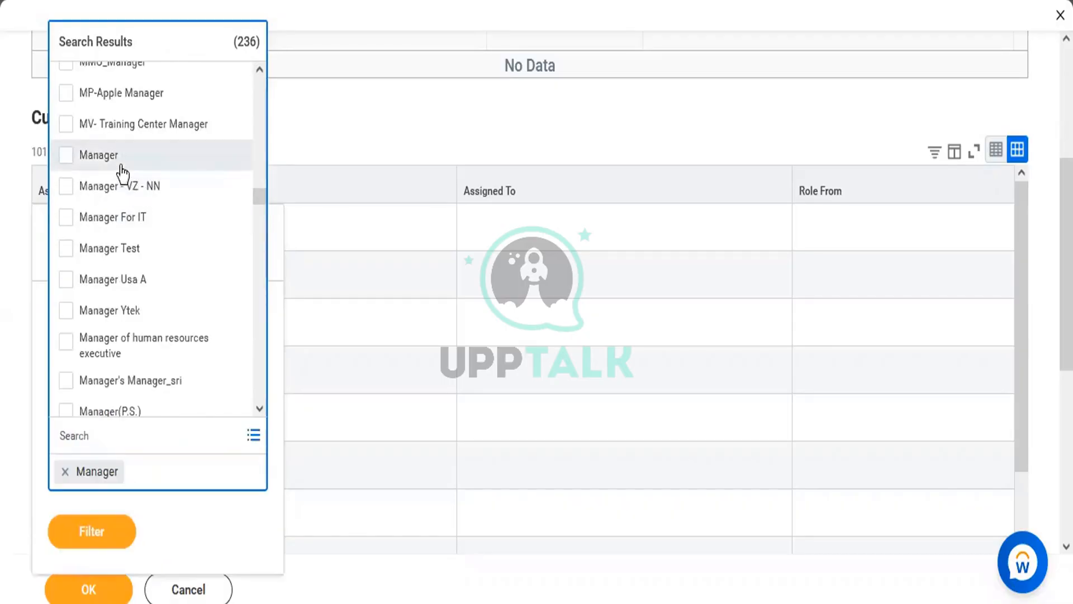
click(260, 150)
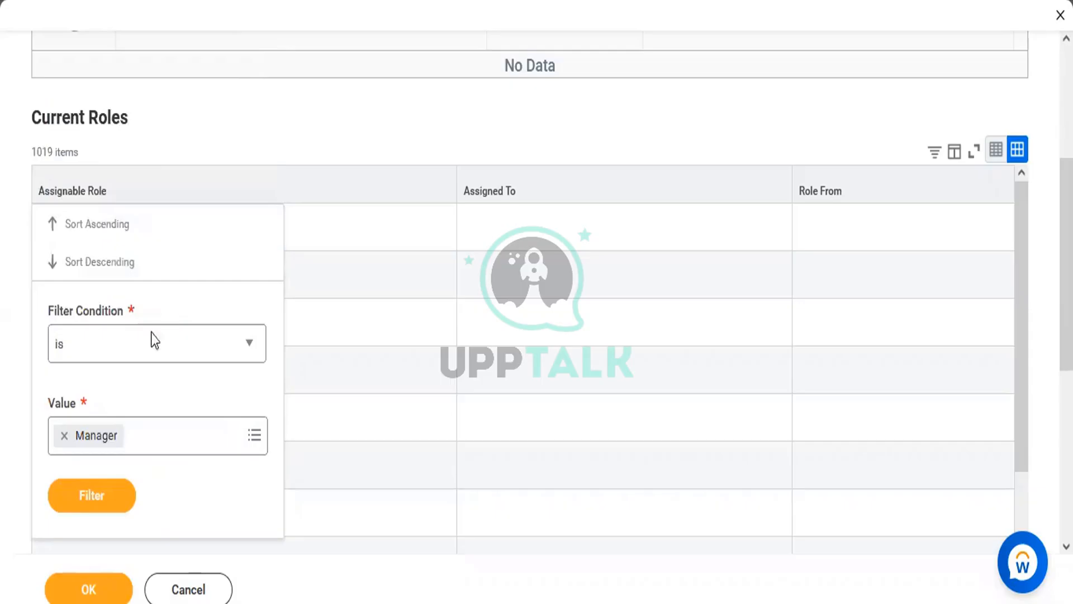
click(93, 495)
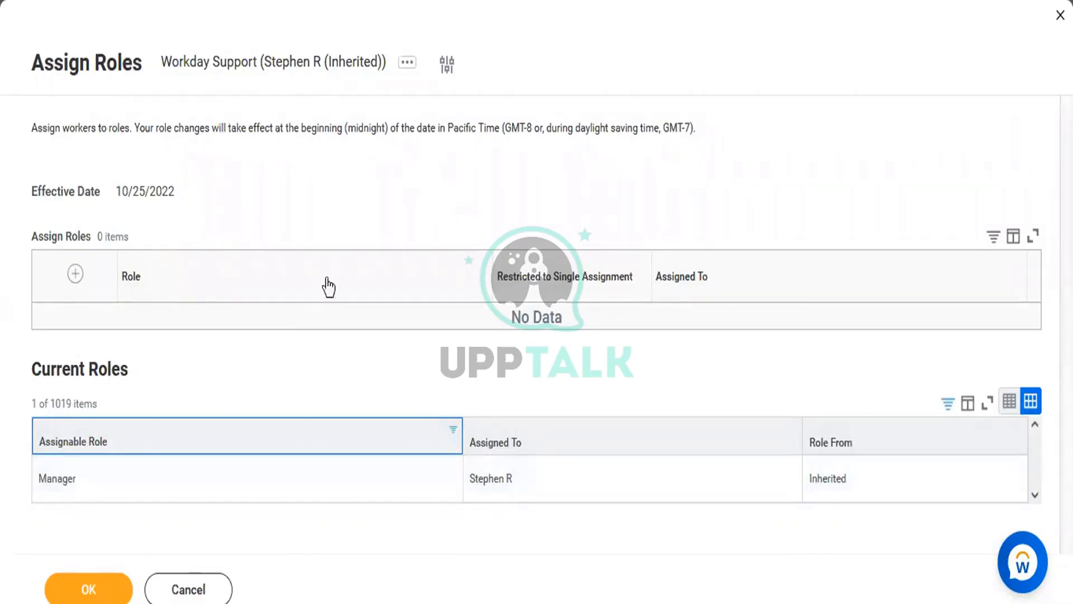
Add a new role row and select the Manager role
click(75, 273)
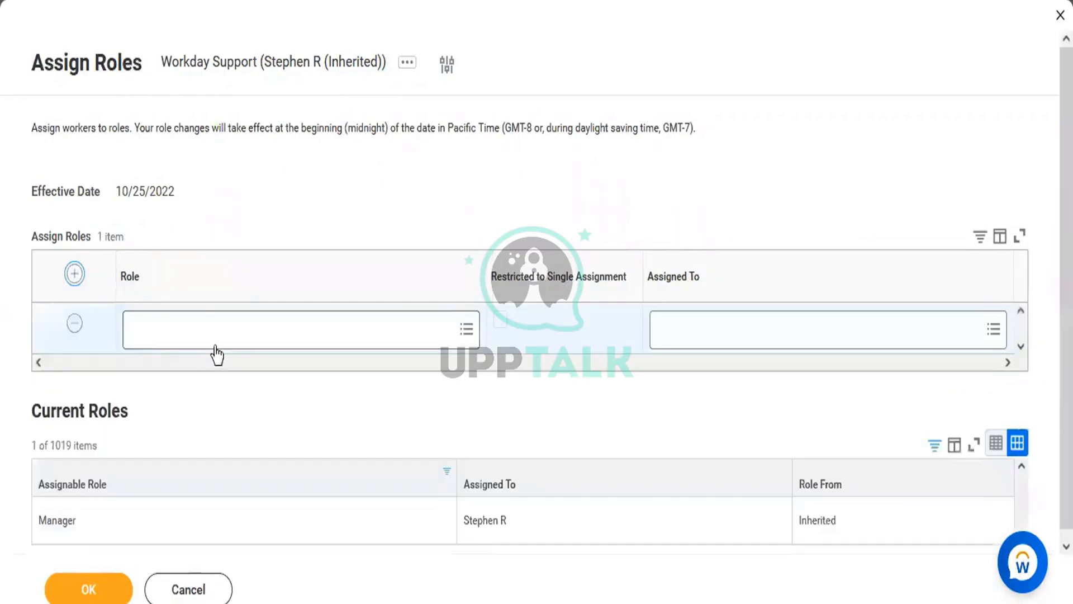
click(223, 321)
text(Man)
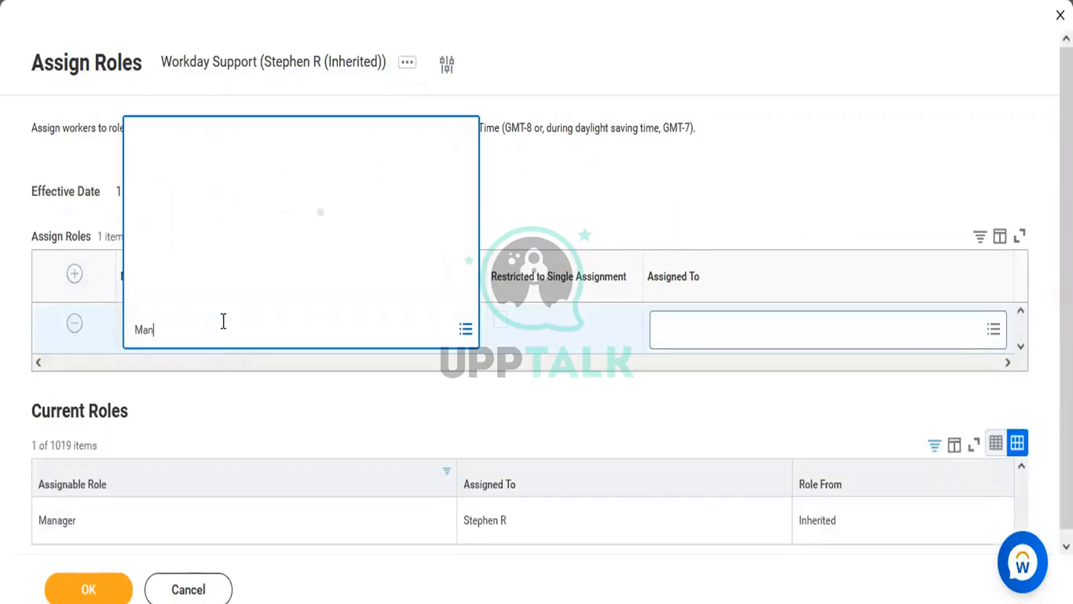
text(ager)
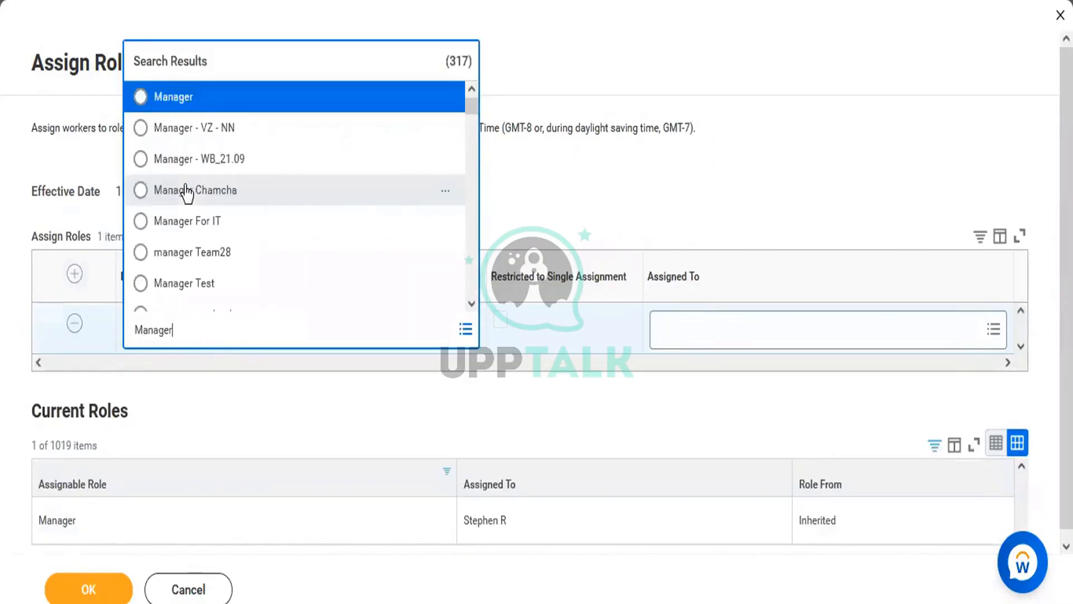
click(180, 100)
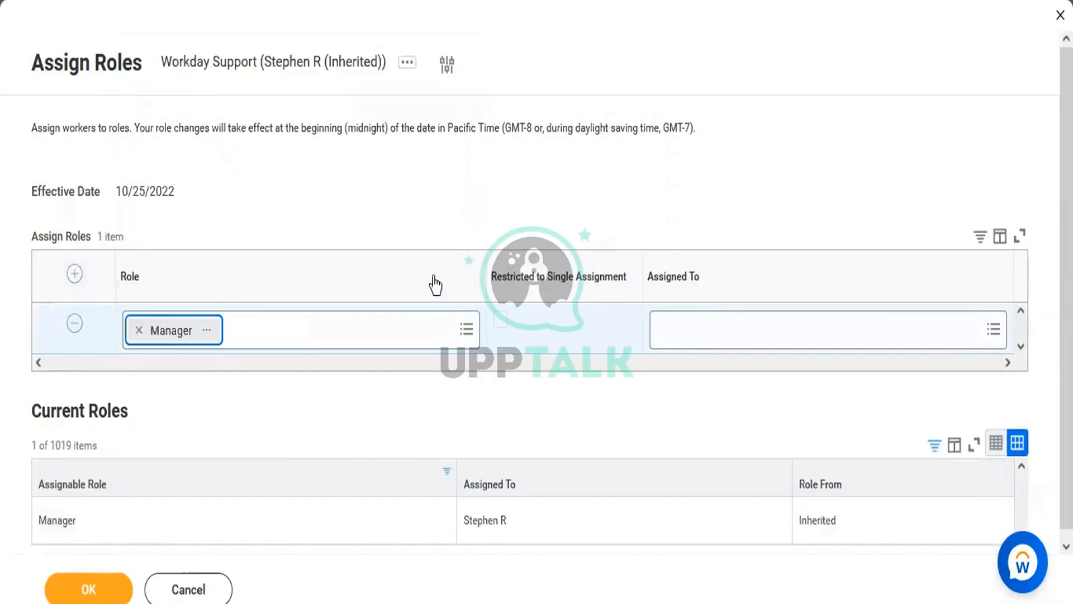
Search for the assignee by name, choose position P-14469 Sr Workday Analyst, and save
click(700, 329)
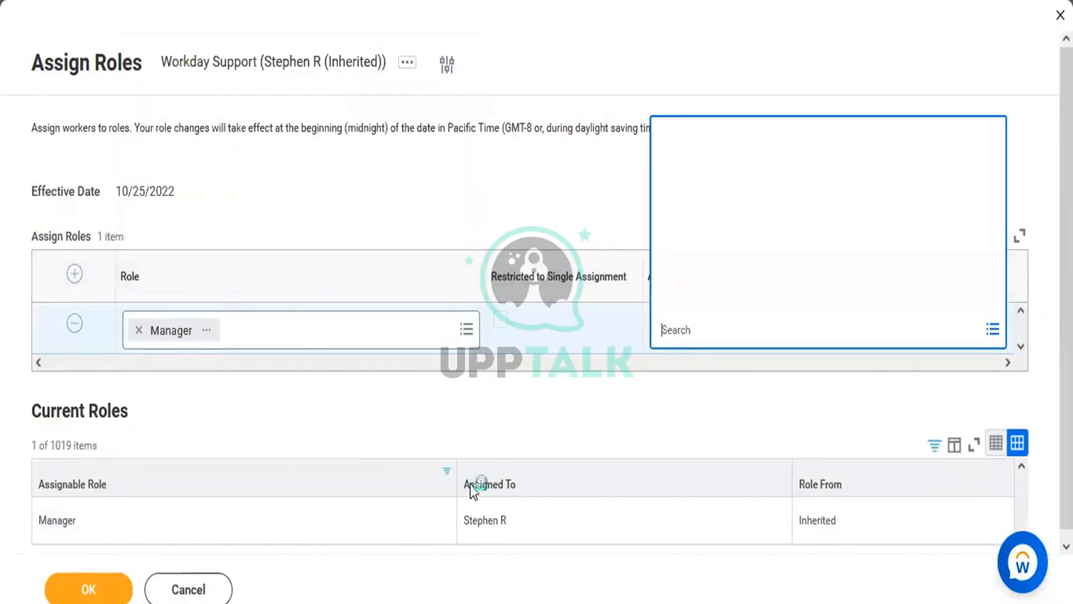
click(410, 600)
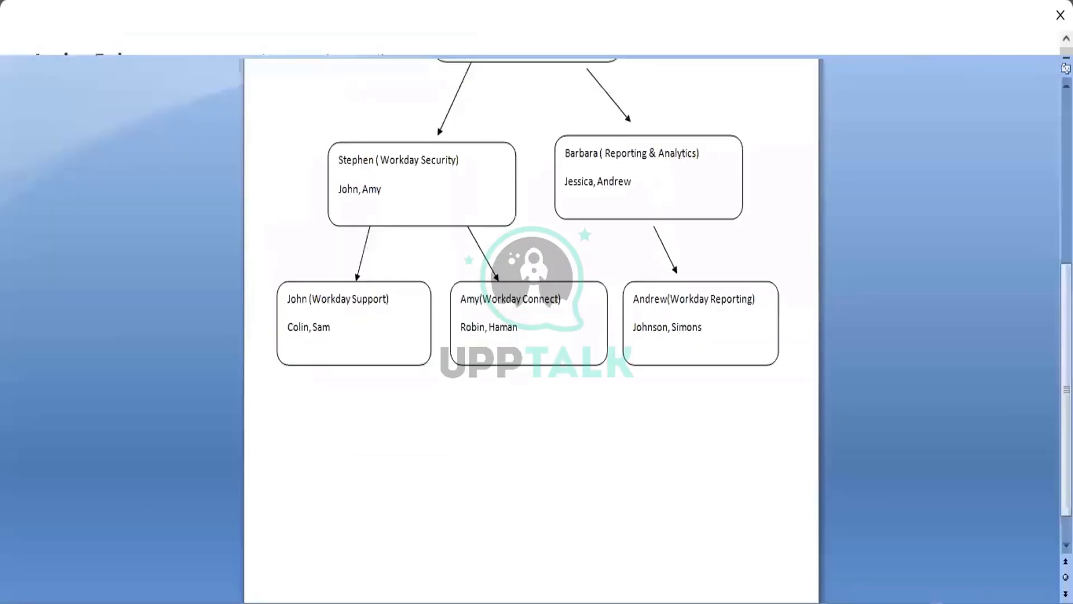
click(410, 601)
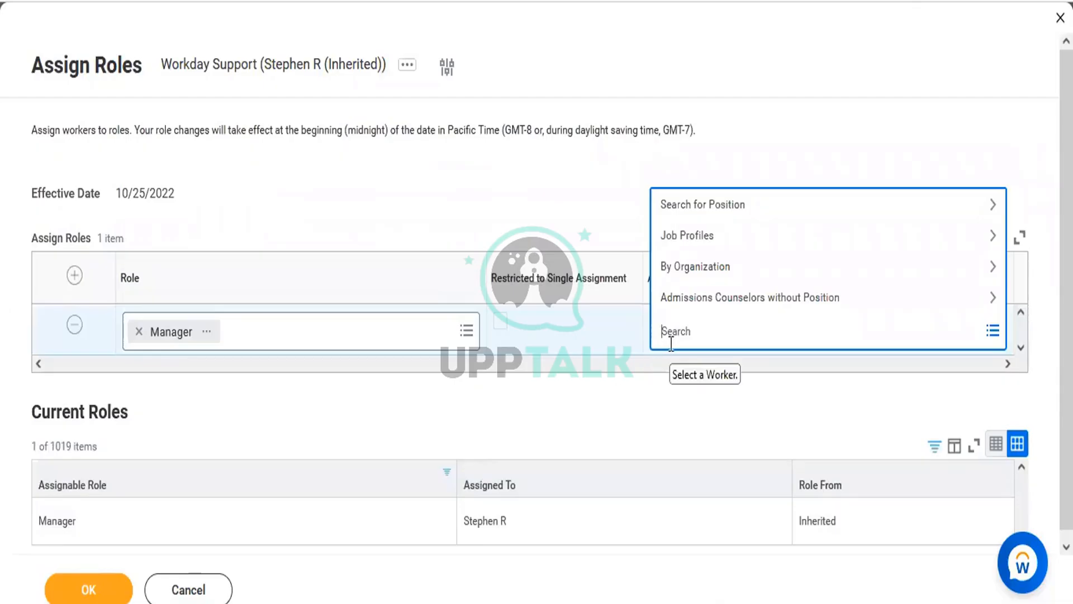
text(John)
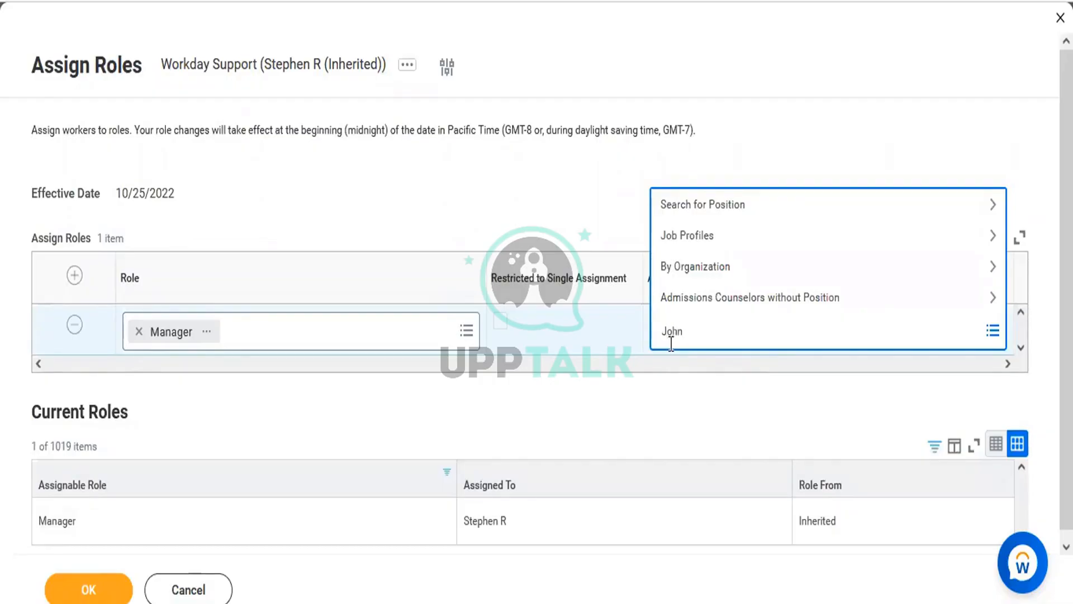
text(J)
key(Return)
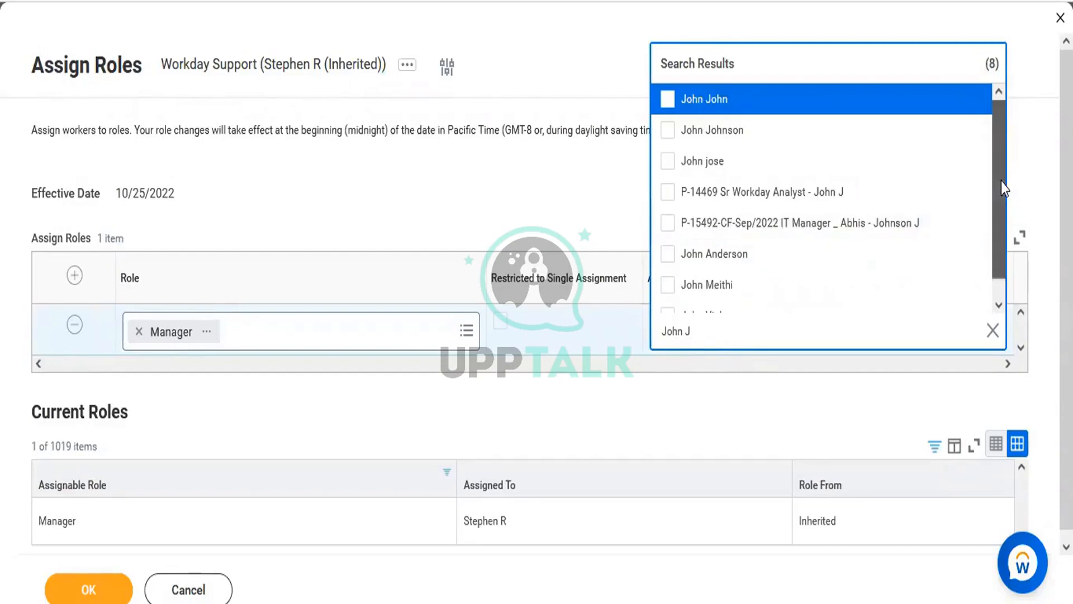
drag(1001, 181, 996, 127)
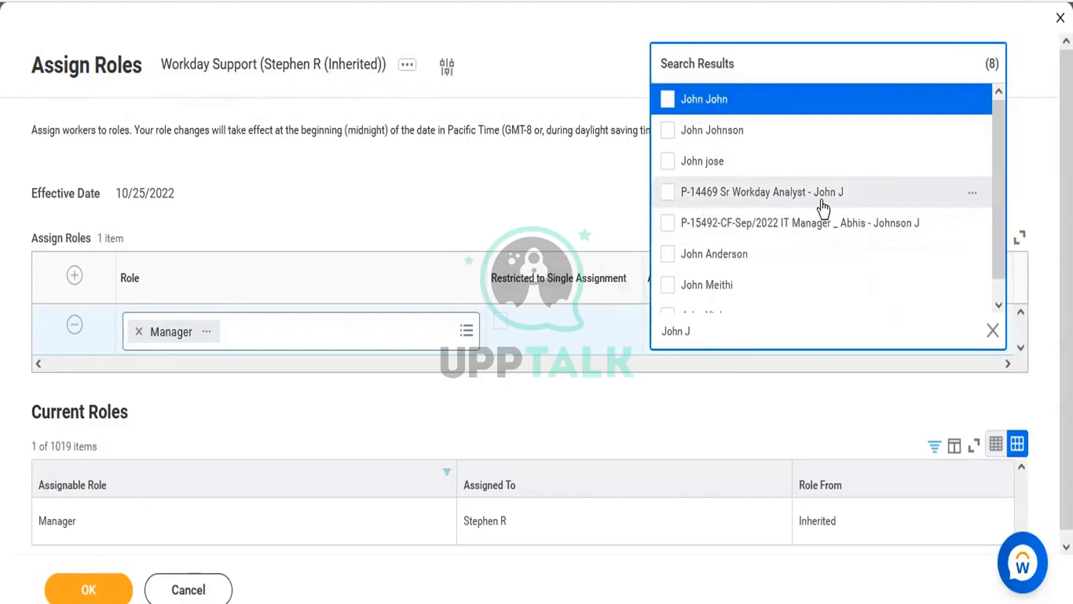
click(799, 193)
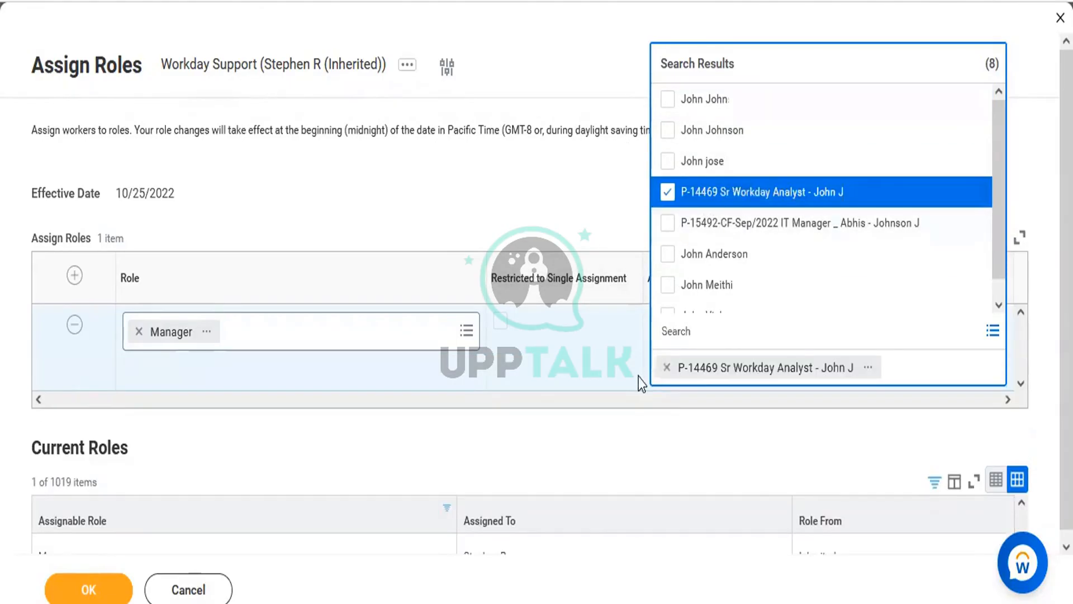
click(635, 429)
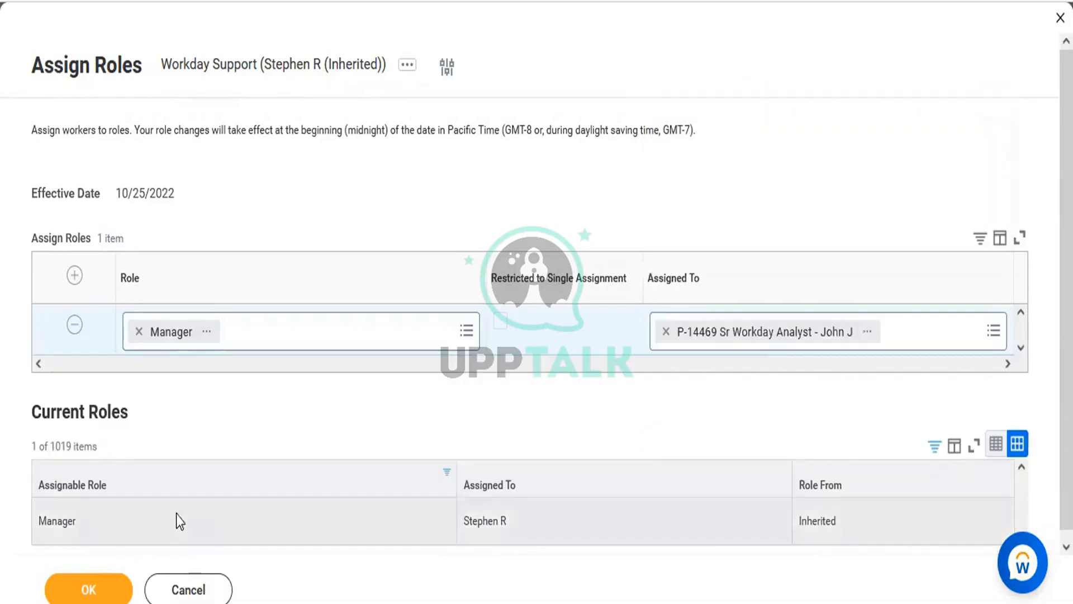
click(87, 586)
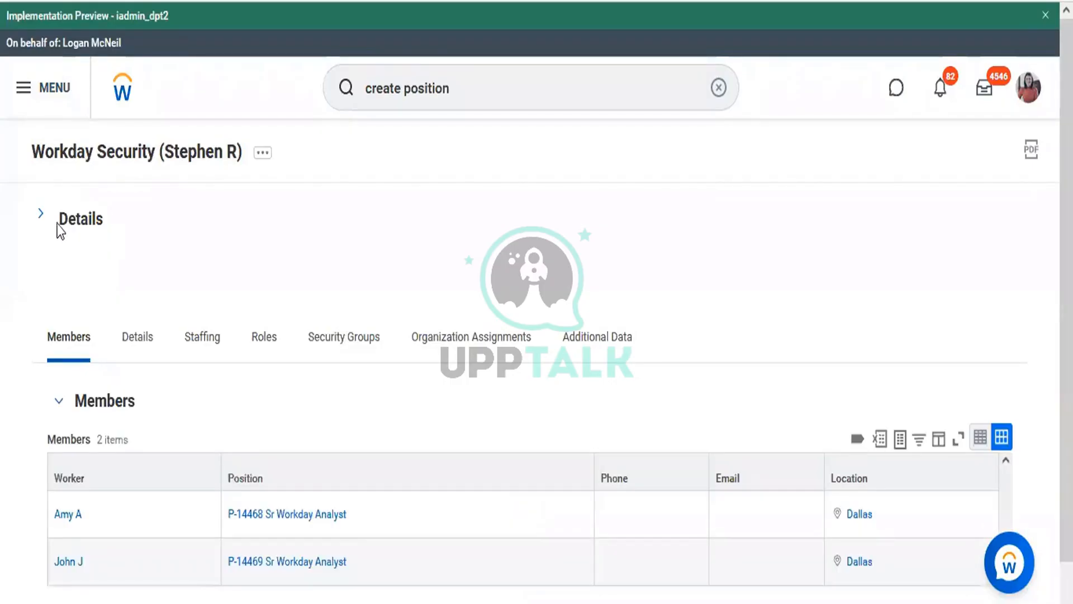
Expand Workday Security's details to confirm Workday Support as subordinate, then compare the Word org chart
click(66, 222)
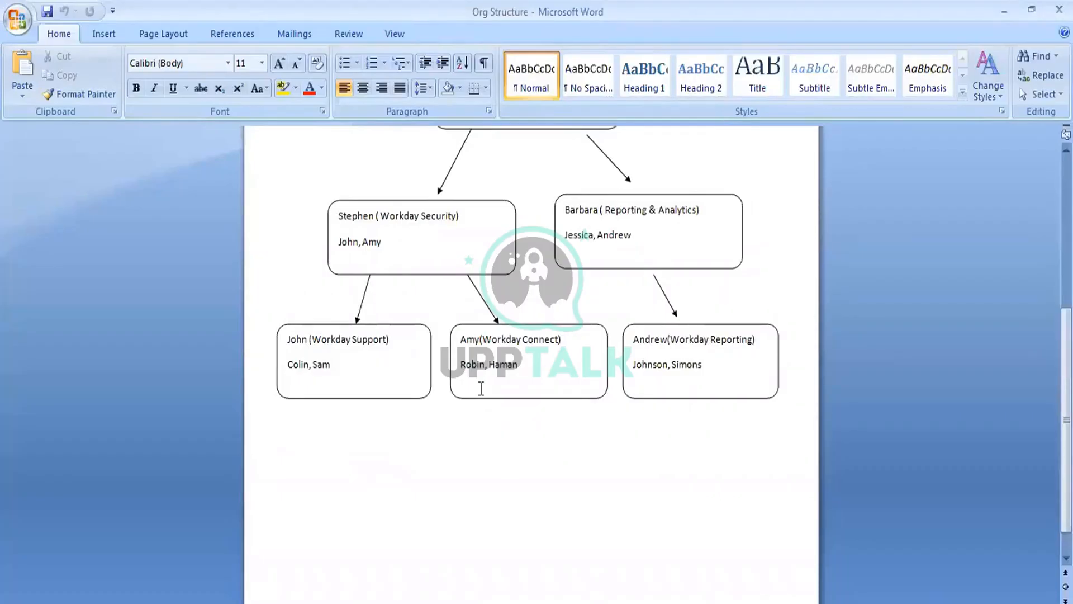
click(520, 326)
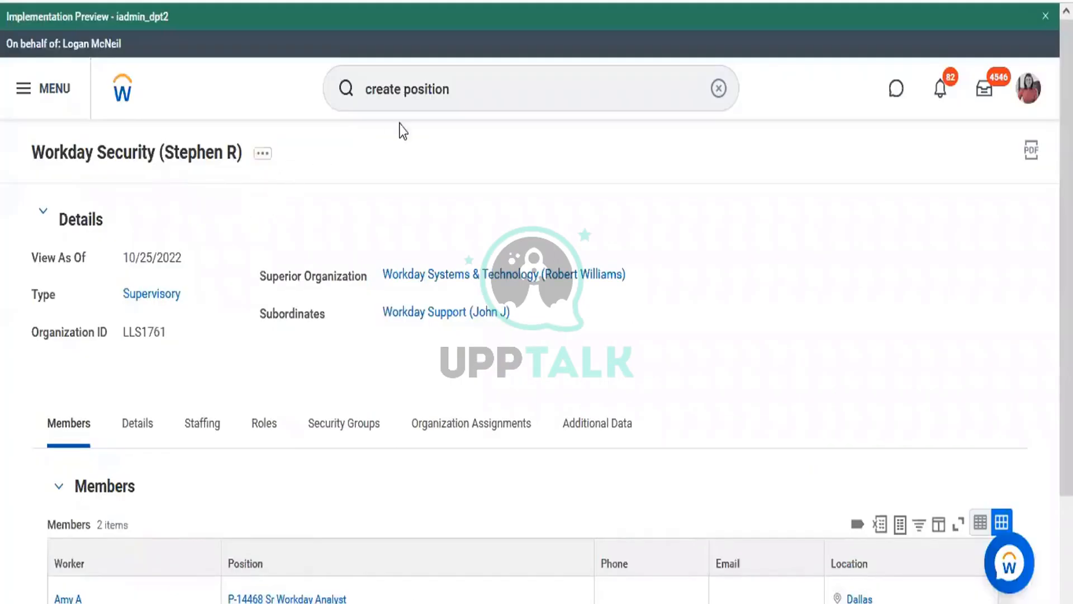
double_click(473, 82)
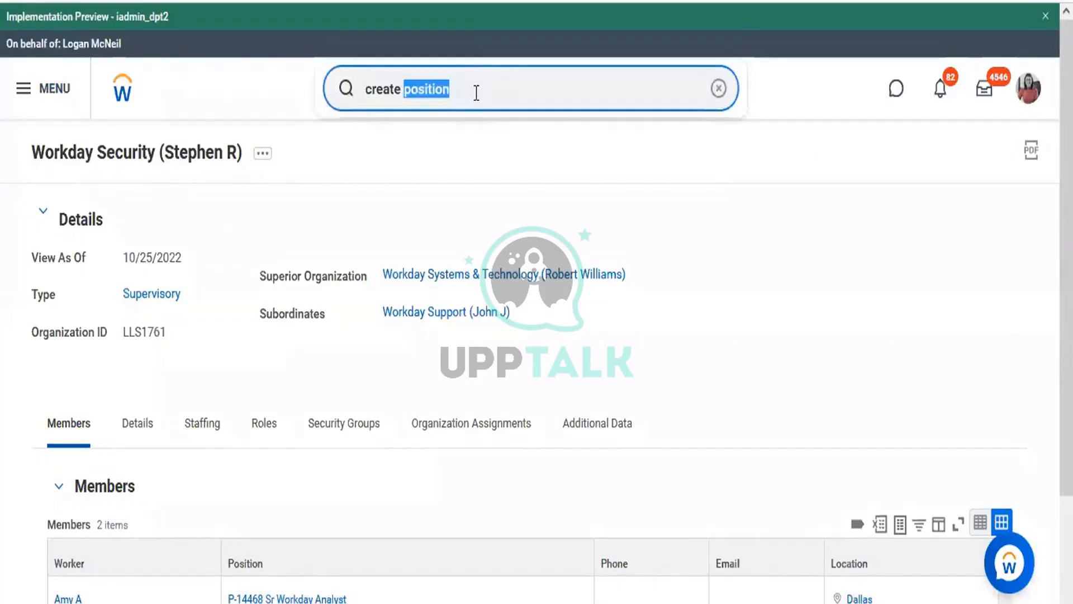
Search 'create sup org' and open the Create Supervisory Organization task
triple_click(476, 90)
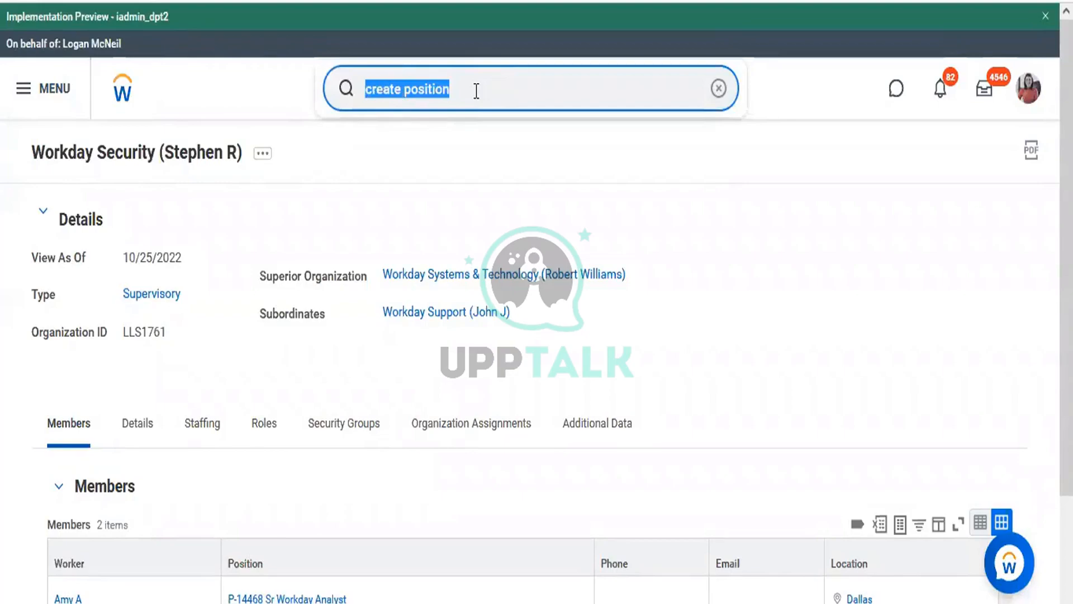
text(create)
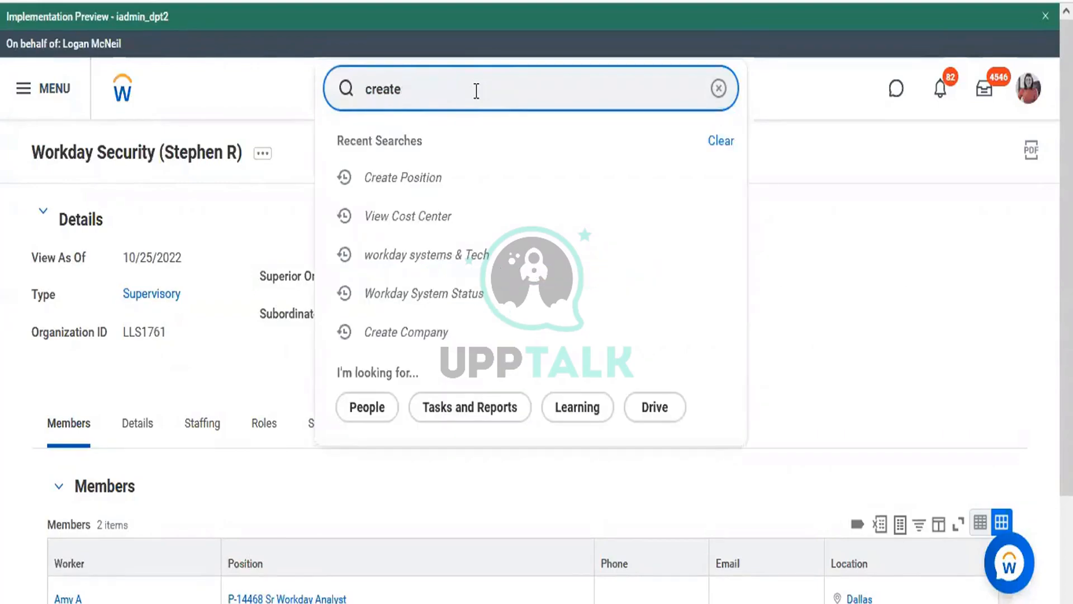
text( sup org)
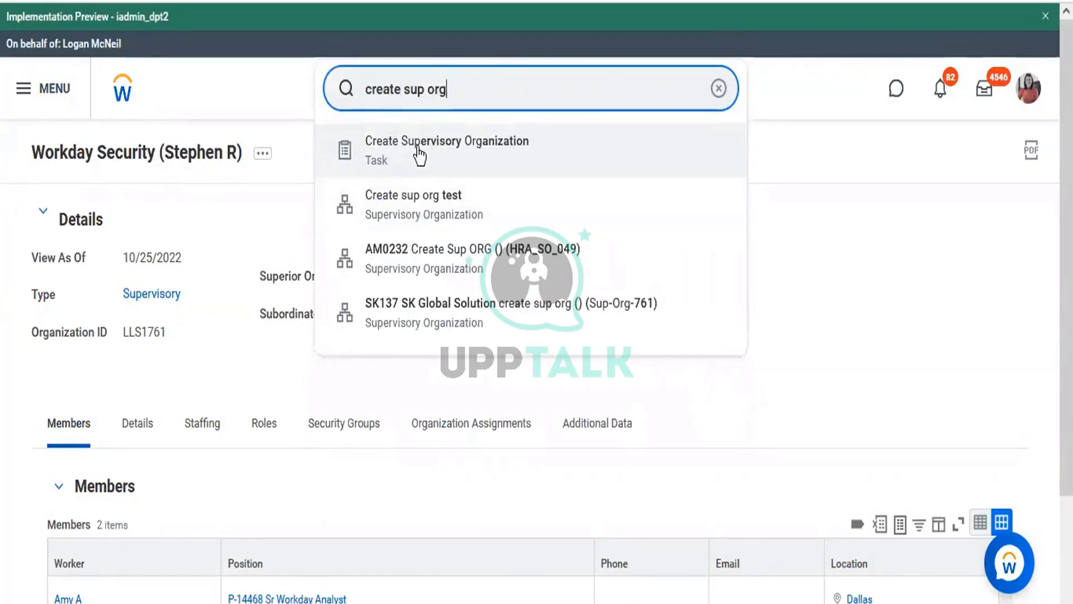
click(420, 155)
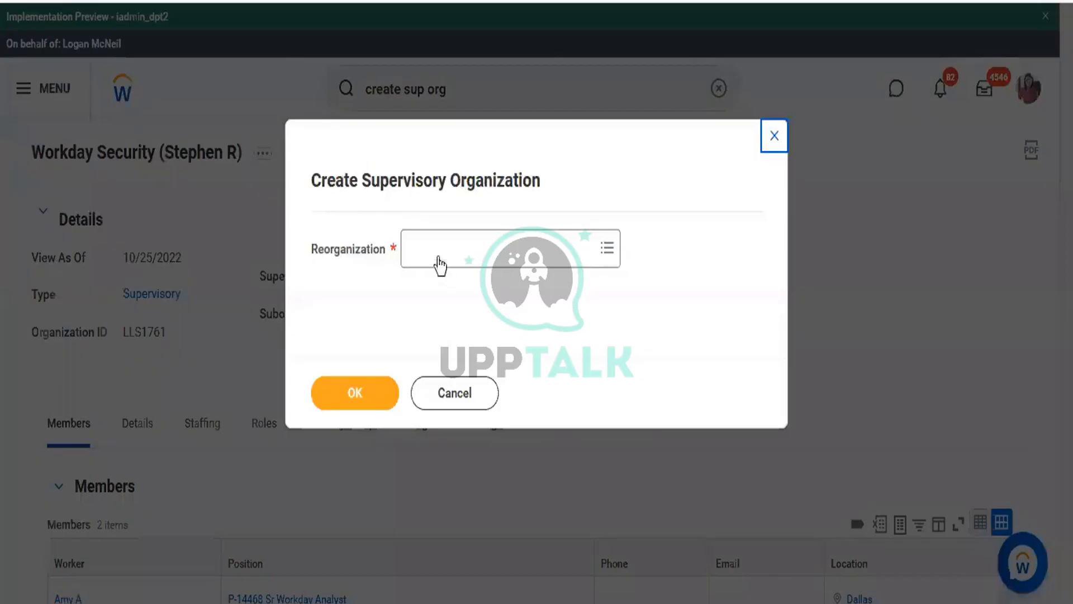
Choose the 01/01/1900 Create New Reorg reorganization, found by its owner's name, and continue
click(437, 237)
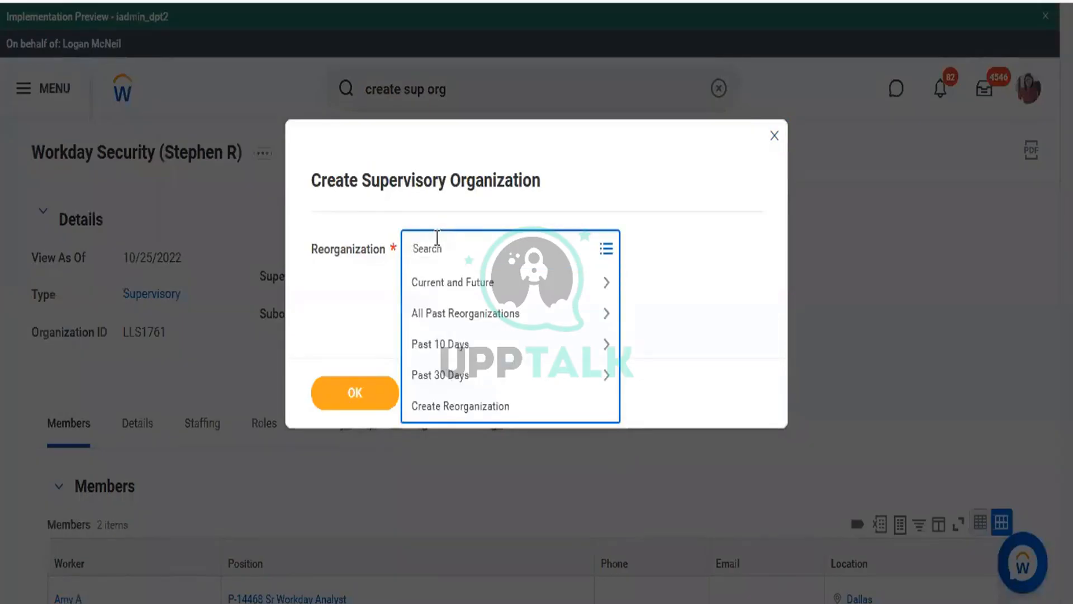
text(Amit)
key(Return)
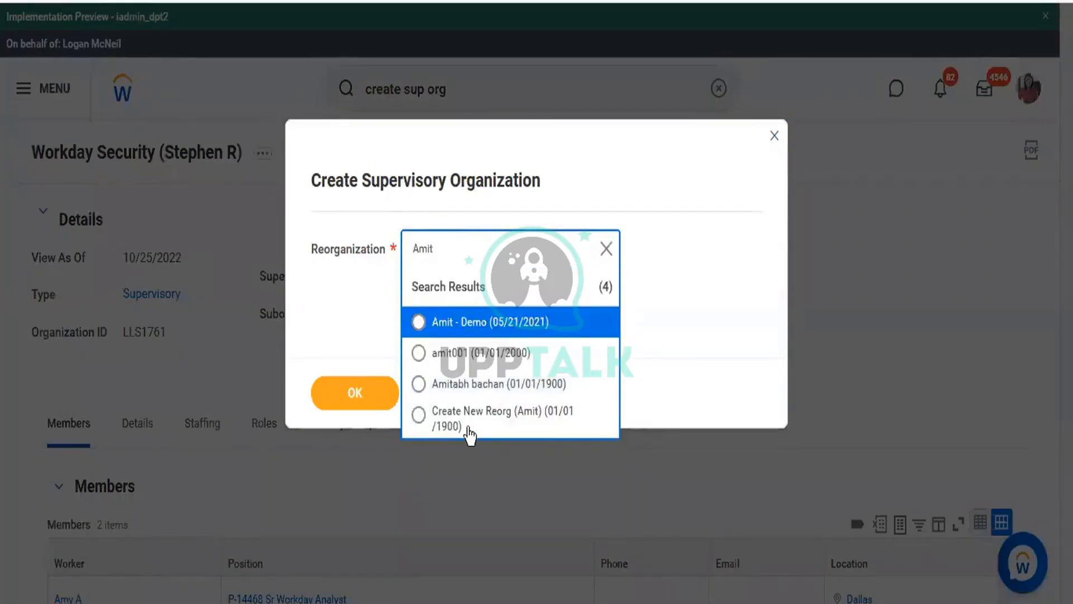
click(462, 411)
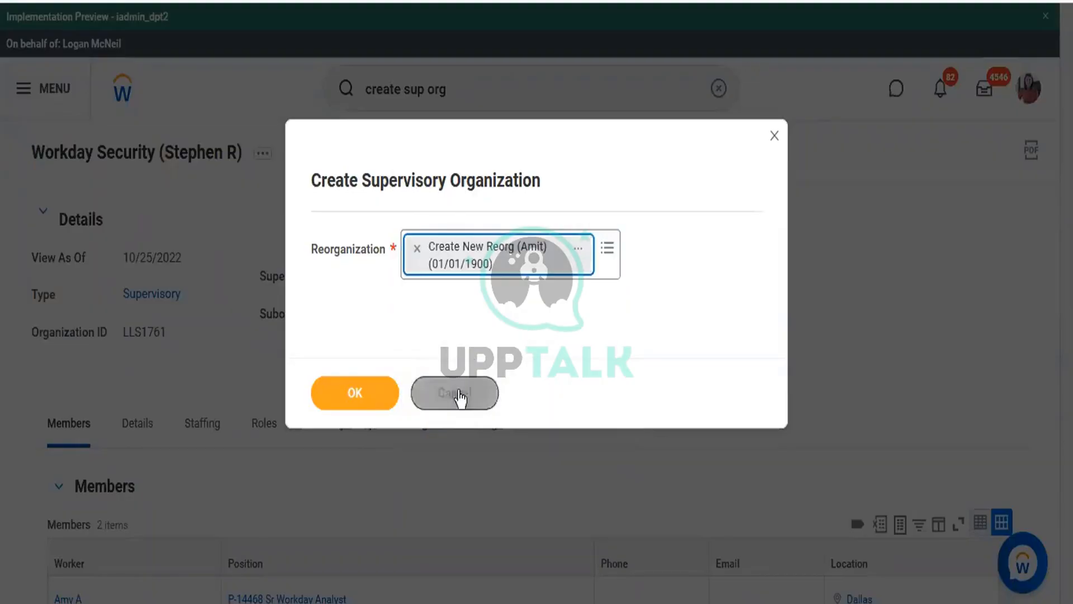
click(350, 391)
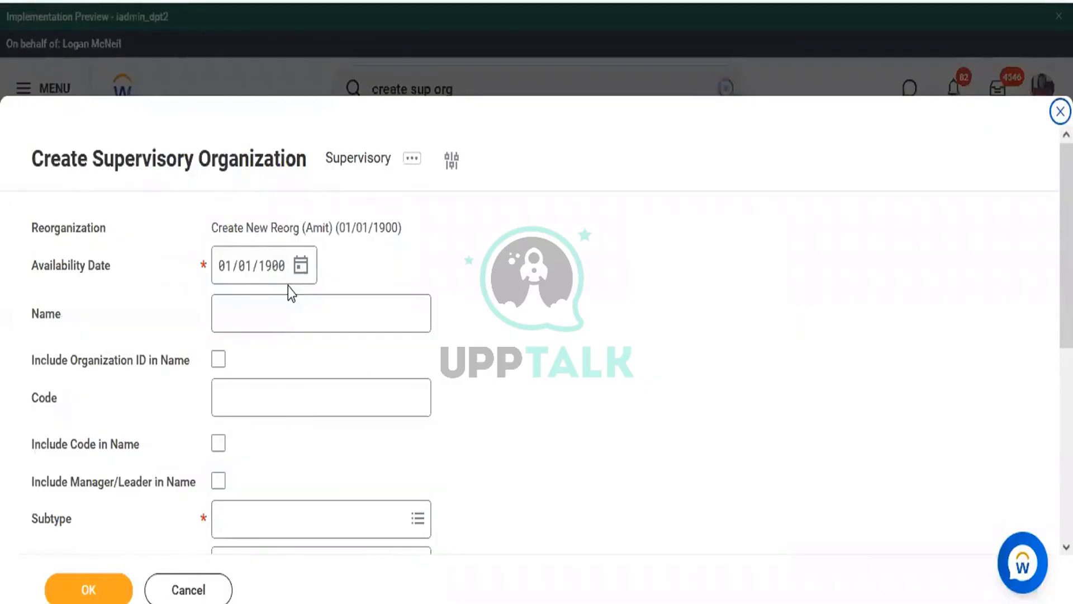
Name the organization 'Workday Connect' and include the manager's name in it
click(287, 318)
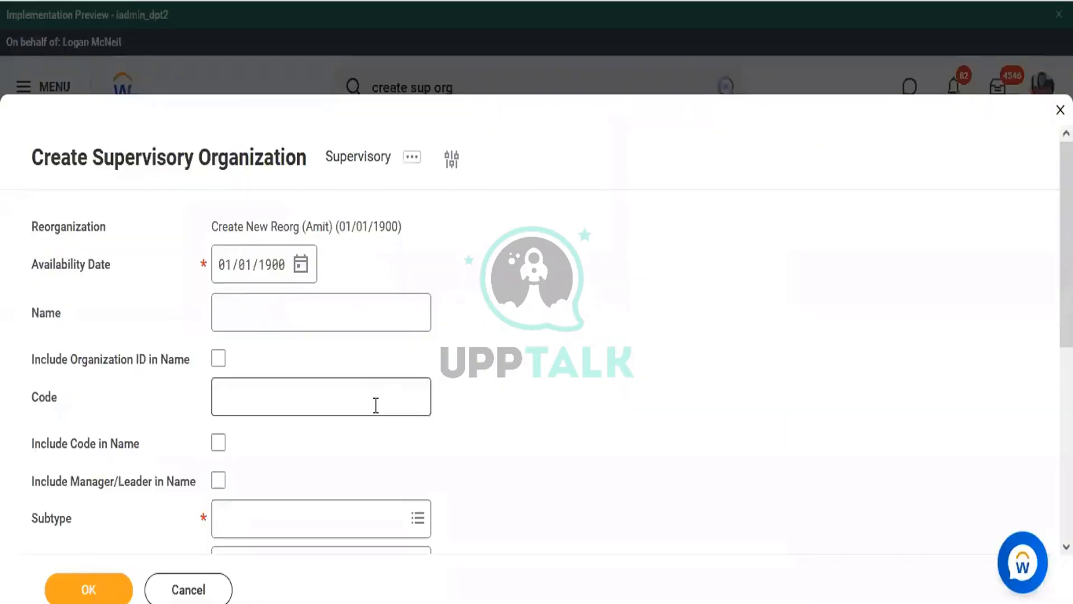
click(323, 313)
text(W)
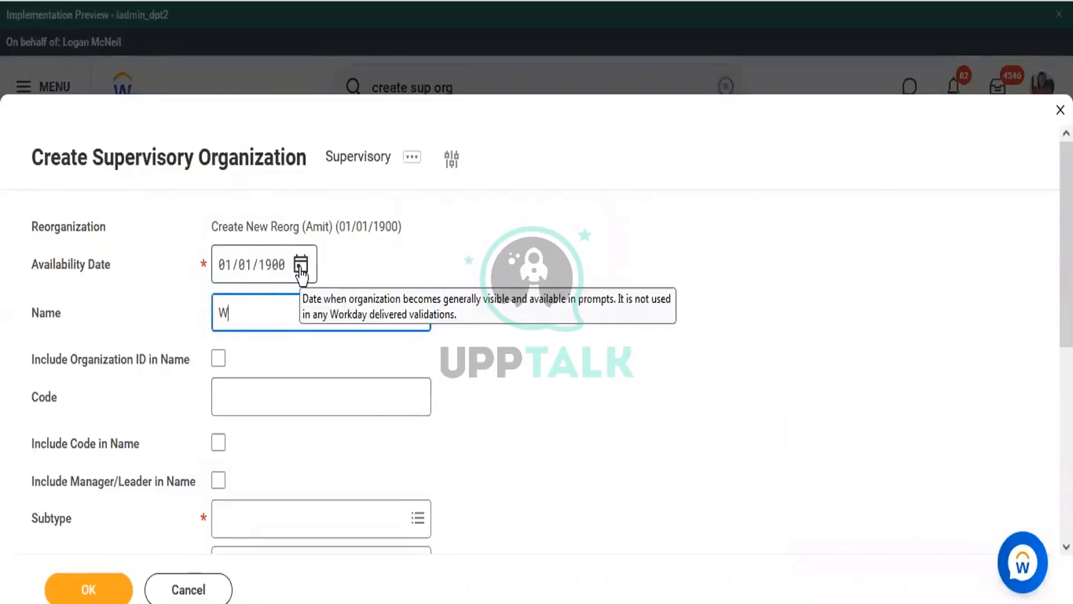
text(orkday Connect)
click(301, 265)
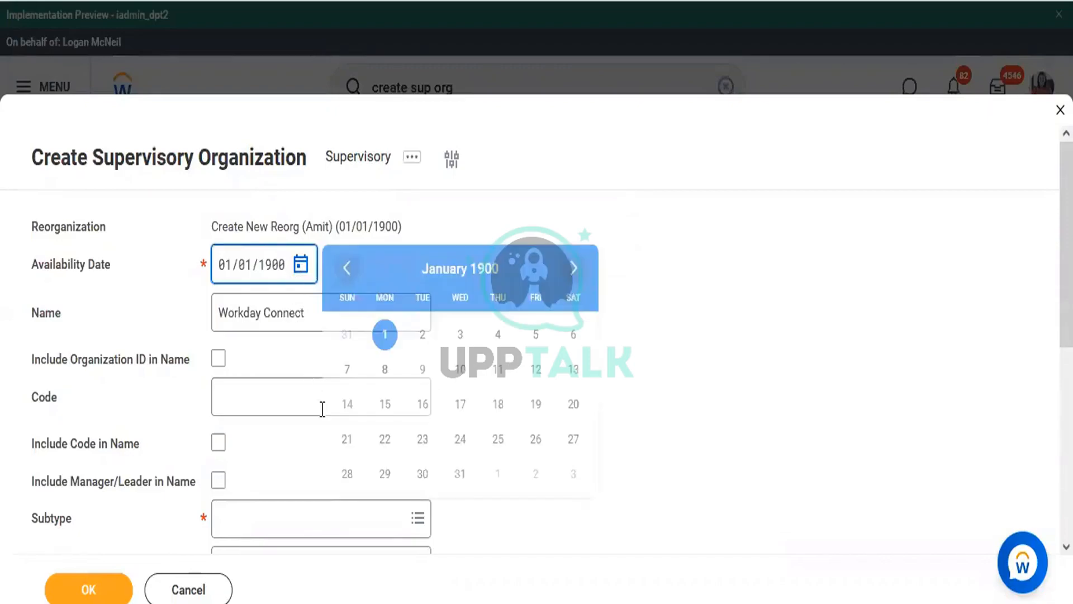
click(219, 480)
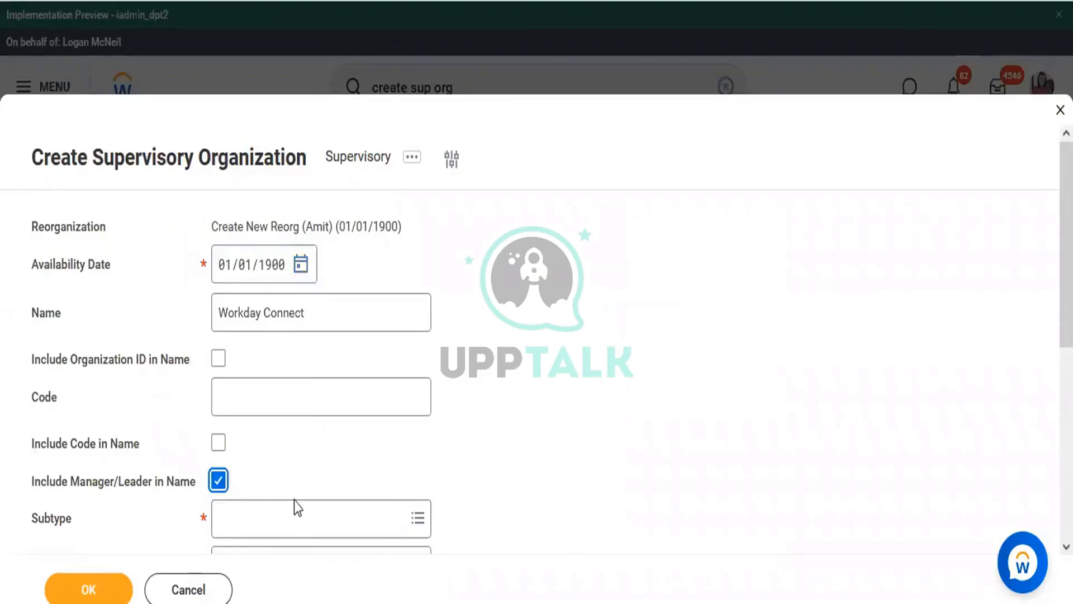
Set the subtype to Department and the visibility to Everyone
click(279, 523)
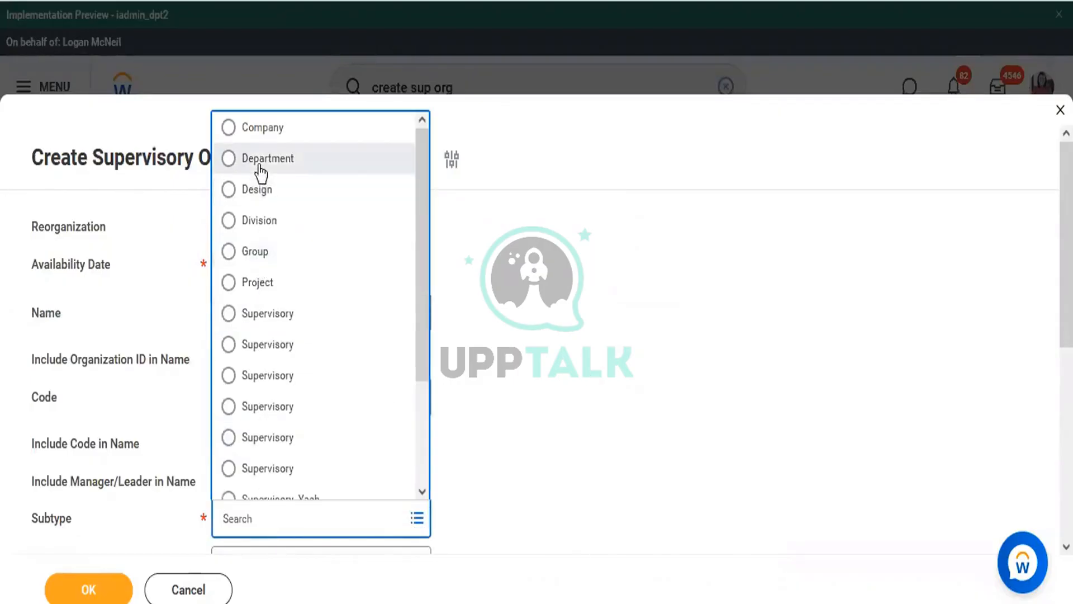
click(260, 159)
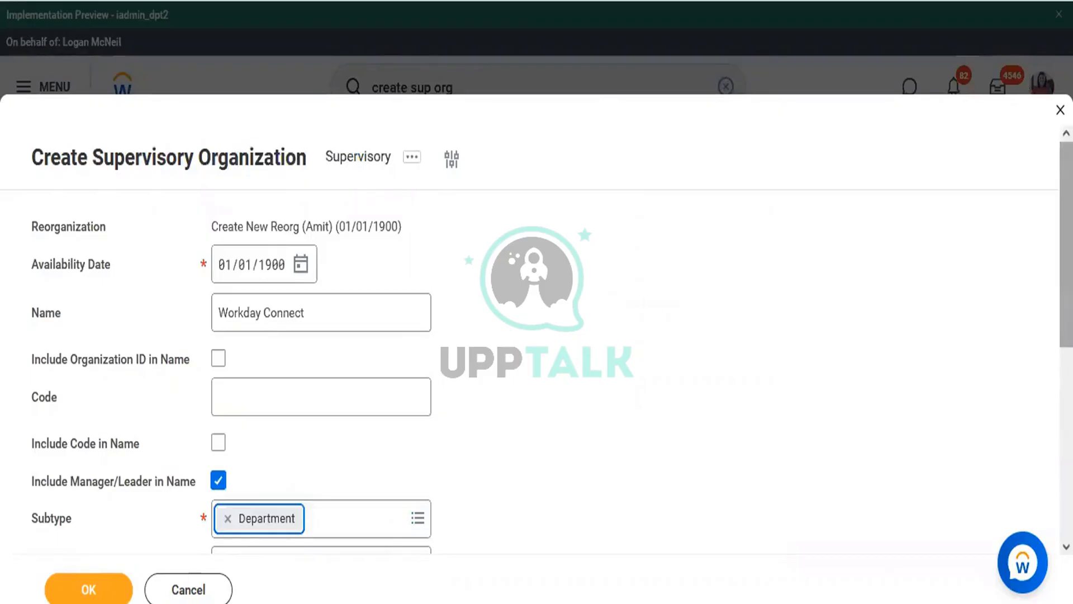
scroll(926, 179, down, 5)
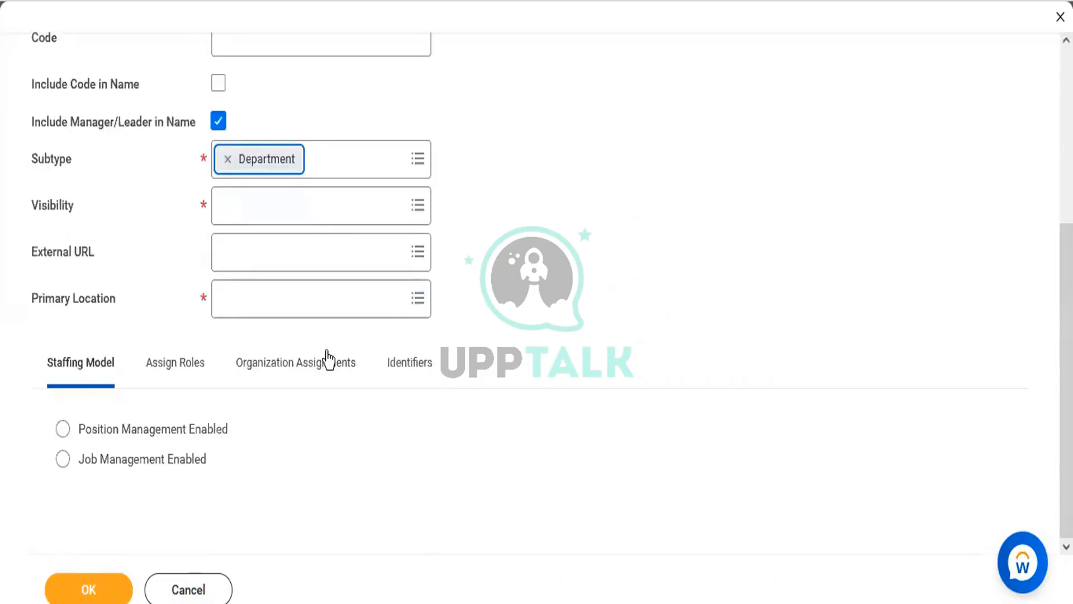
click(242, 215)
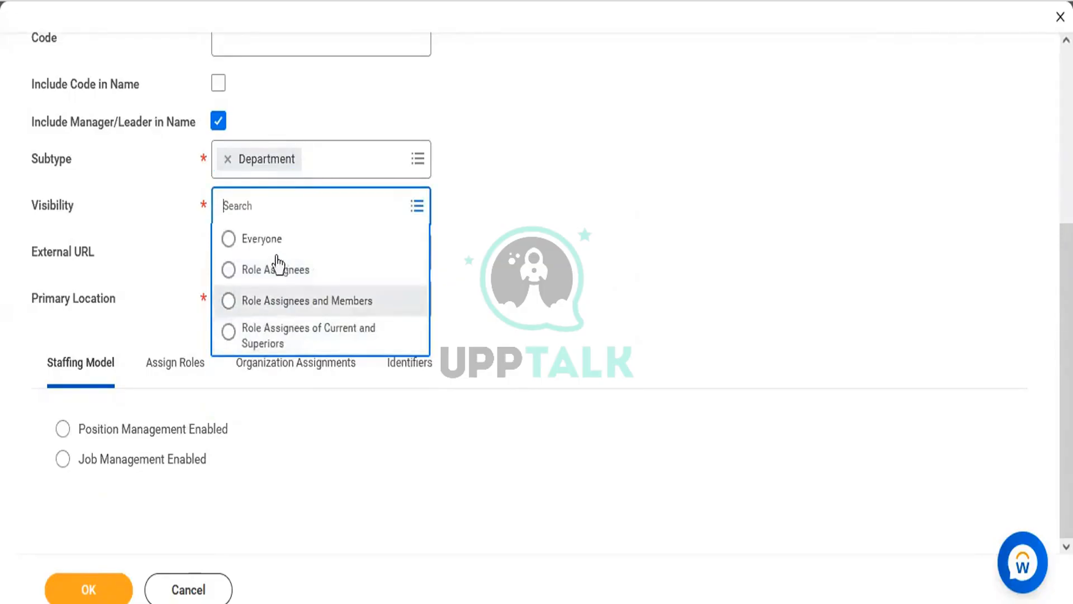
click(271, 241)
Set the primary location to Texas and enable Position Management as the staffing model
click(261, 300)
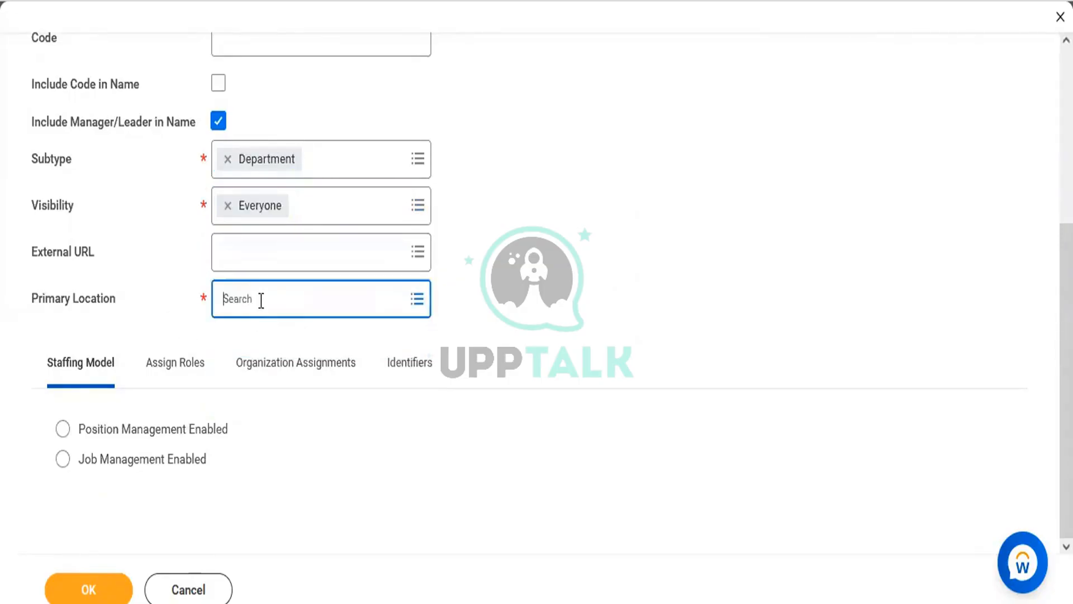
text(T)
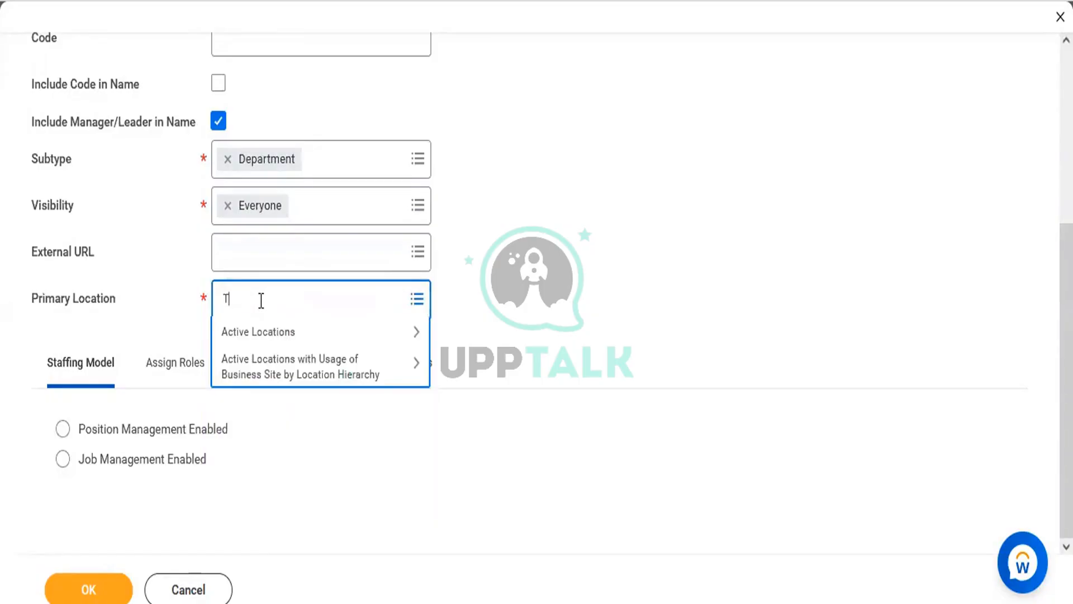
text(exas)
key(Return)
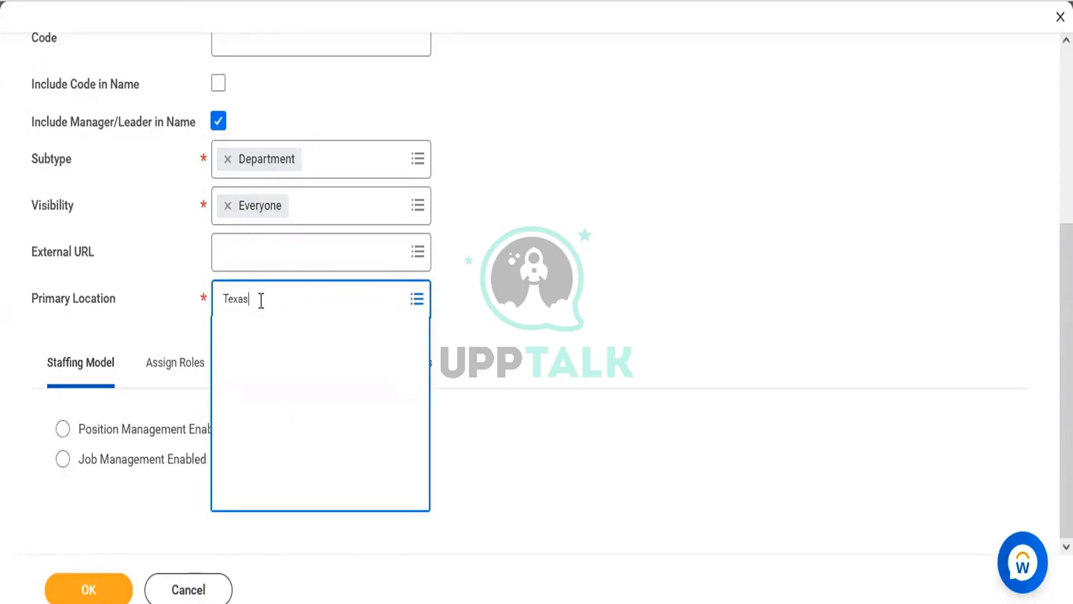
click(264, 373)
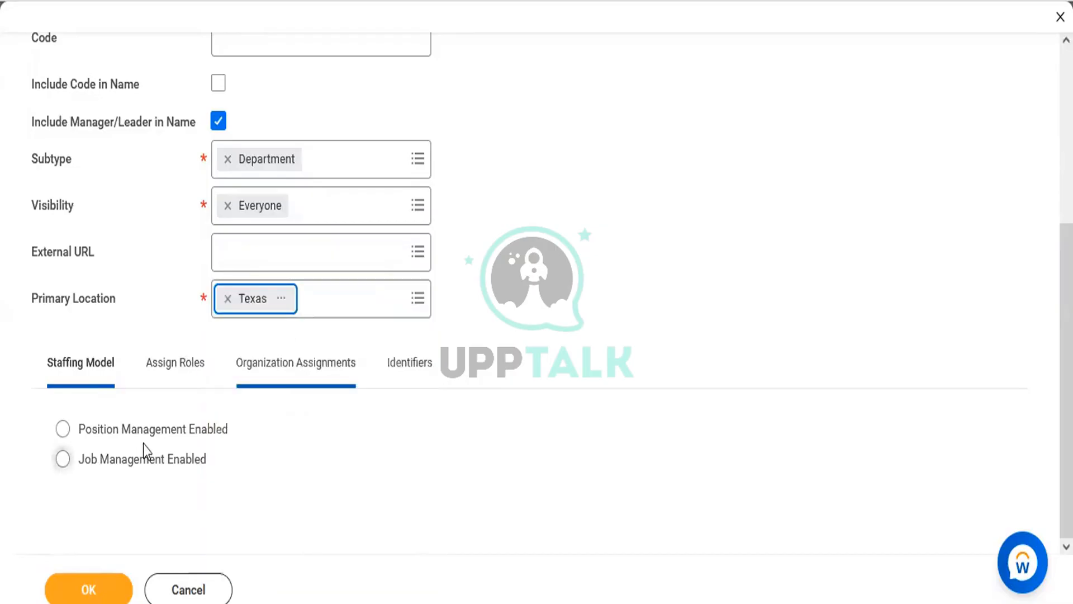
click(134, 432)
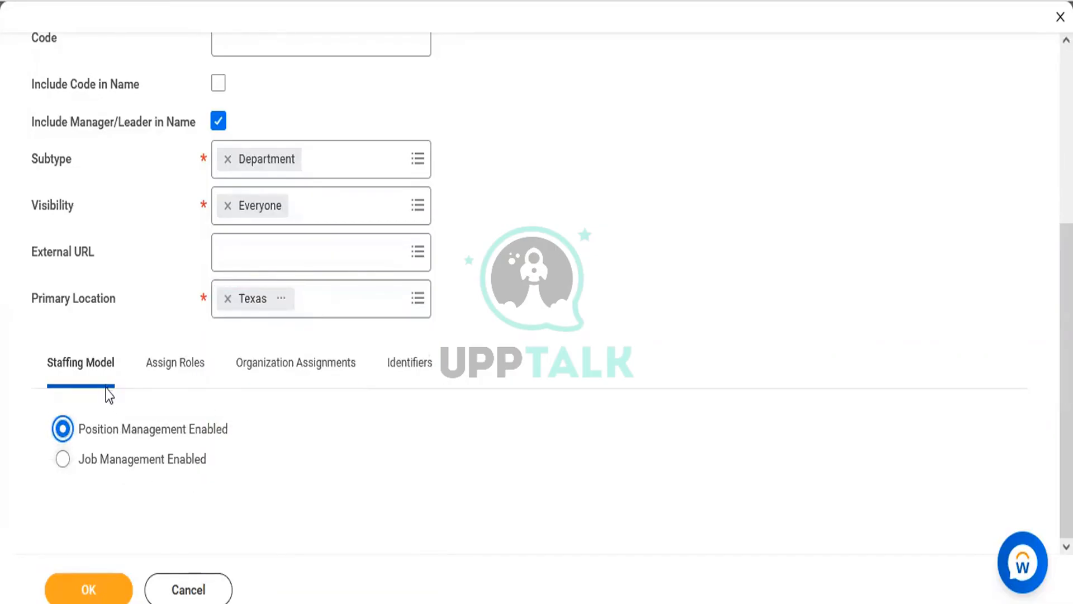
click(170, 385)
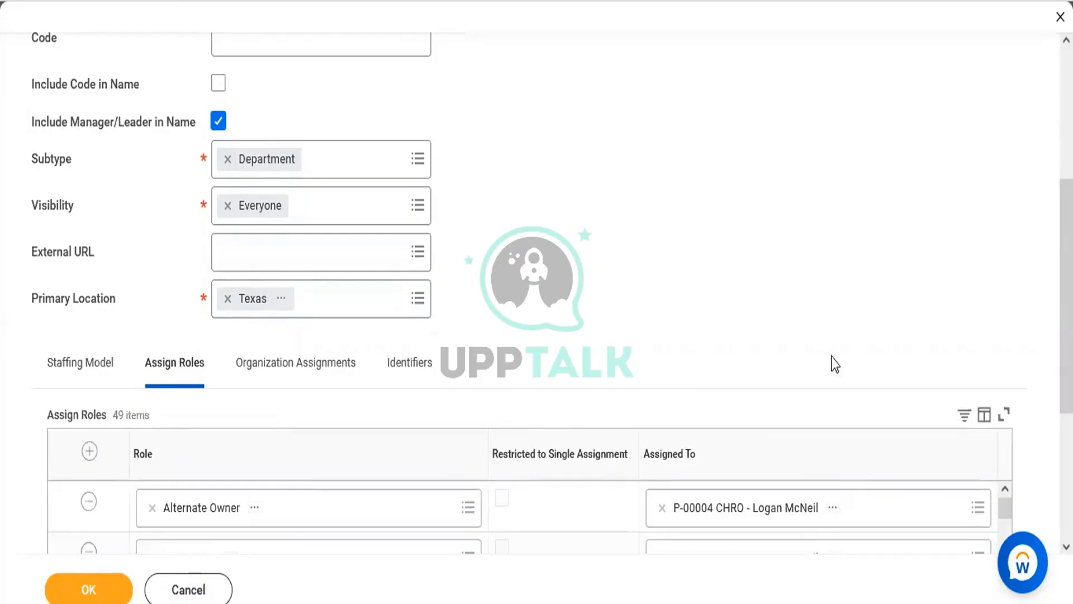
Remove the unwanted inherited role rows, from Alternate Owner through WDMK_HR Executive
scroll(529, 294, down, 3)
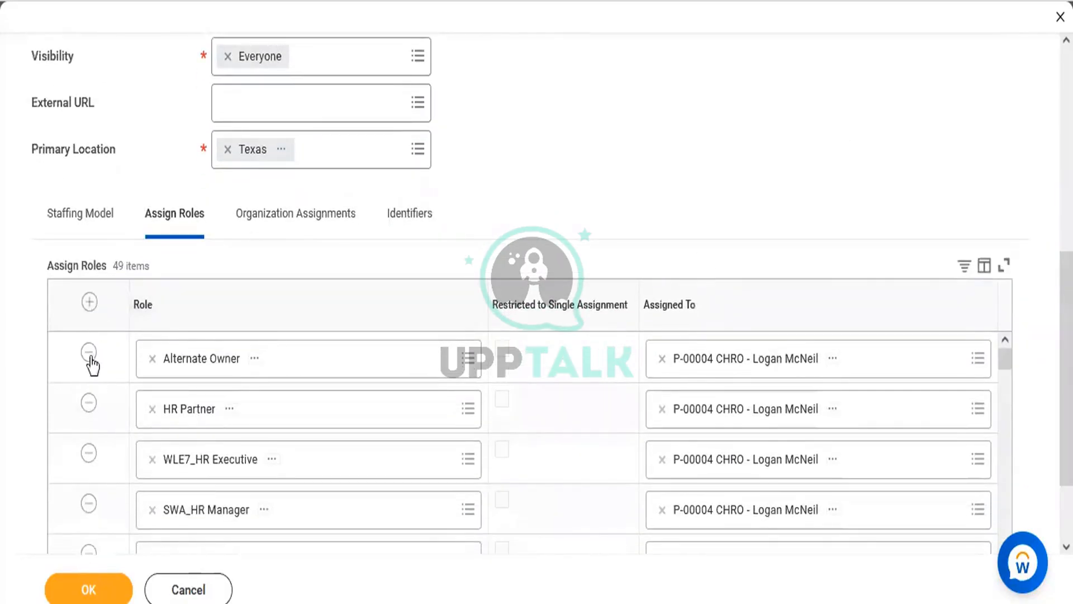
click(88, 353)
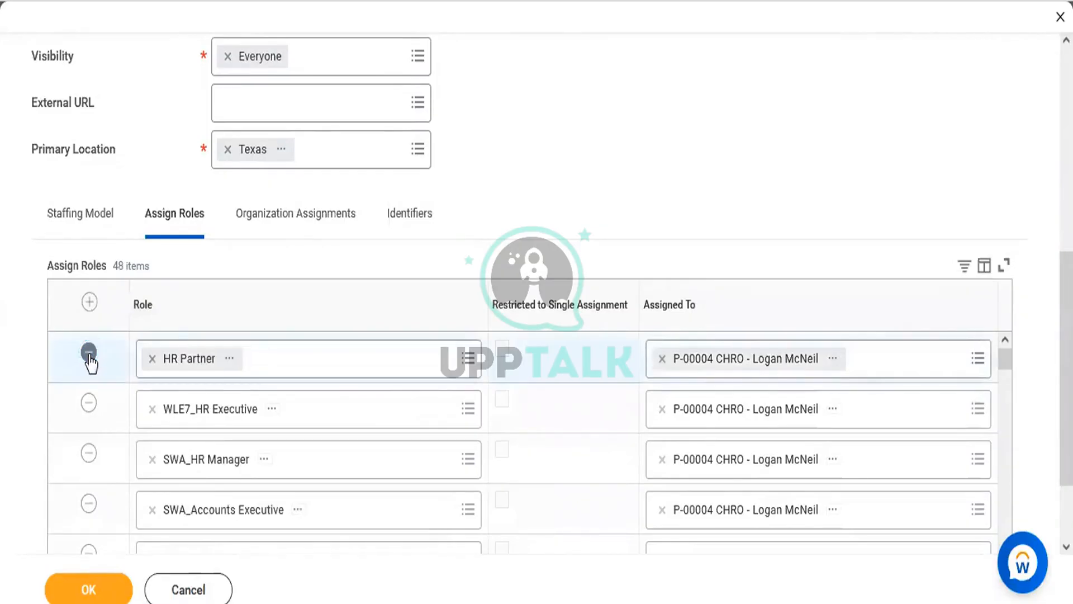
click(89, 352)
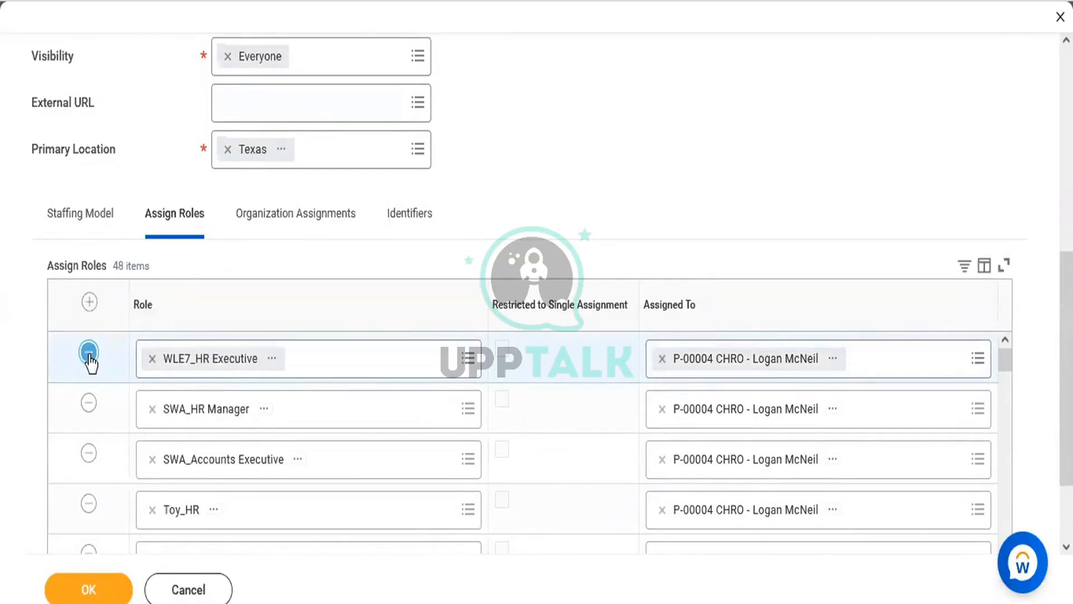
click(88, 352)
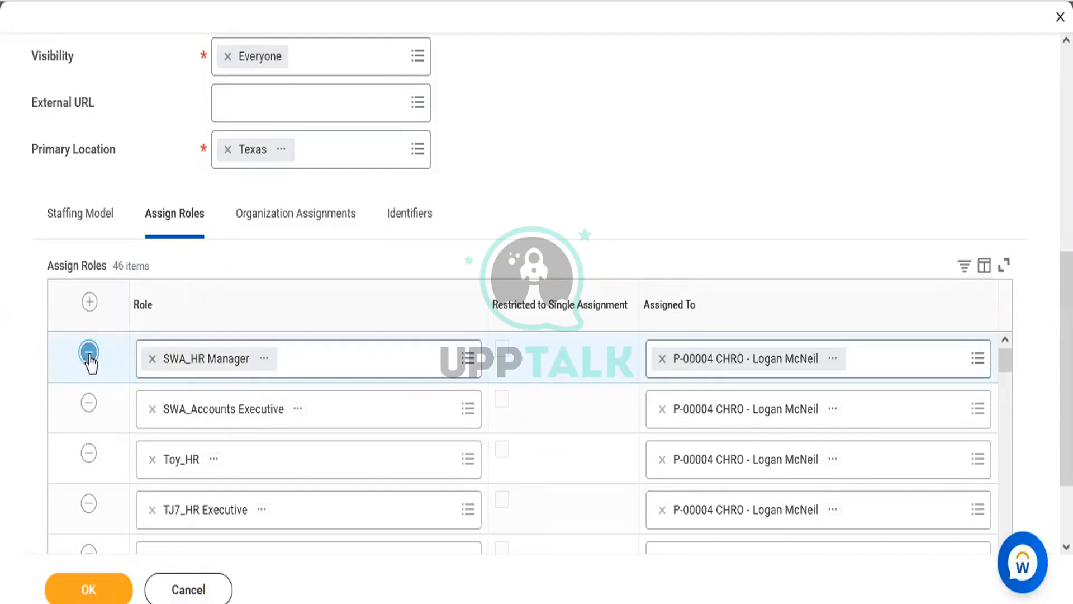
click(88, 353)
click(88, 352)
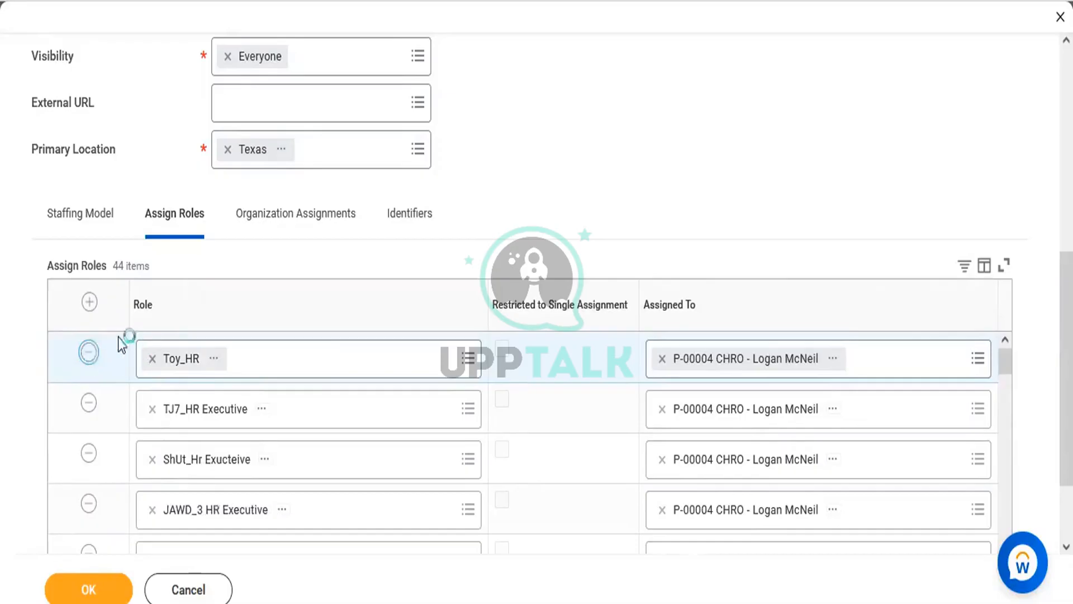
click(88, 352)
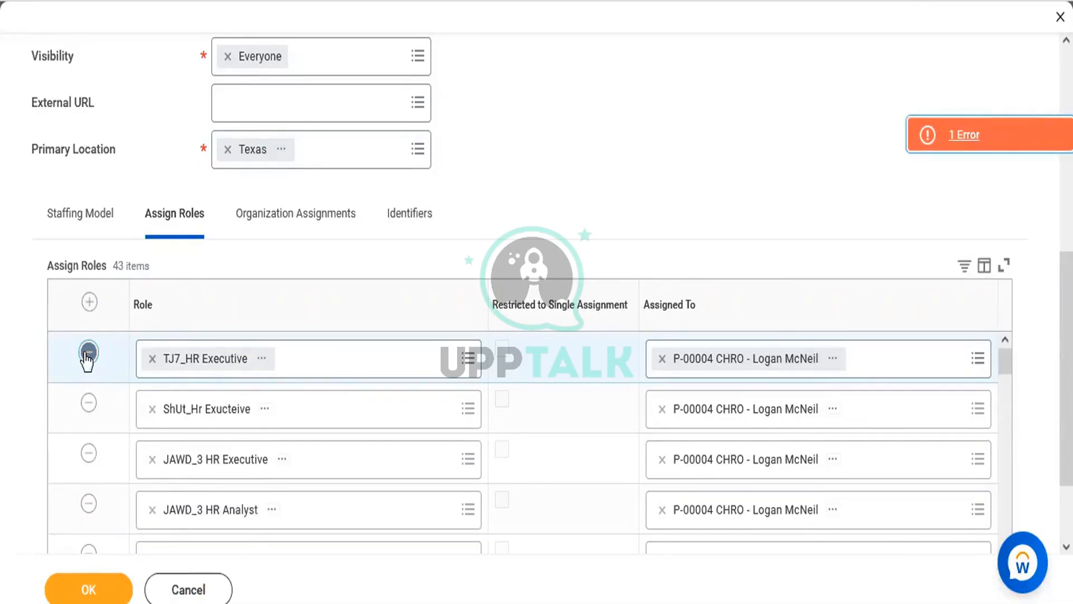
click(88, 352)
click(89, 352)
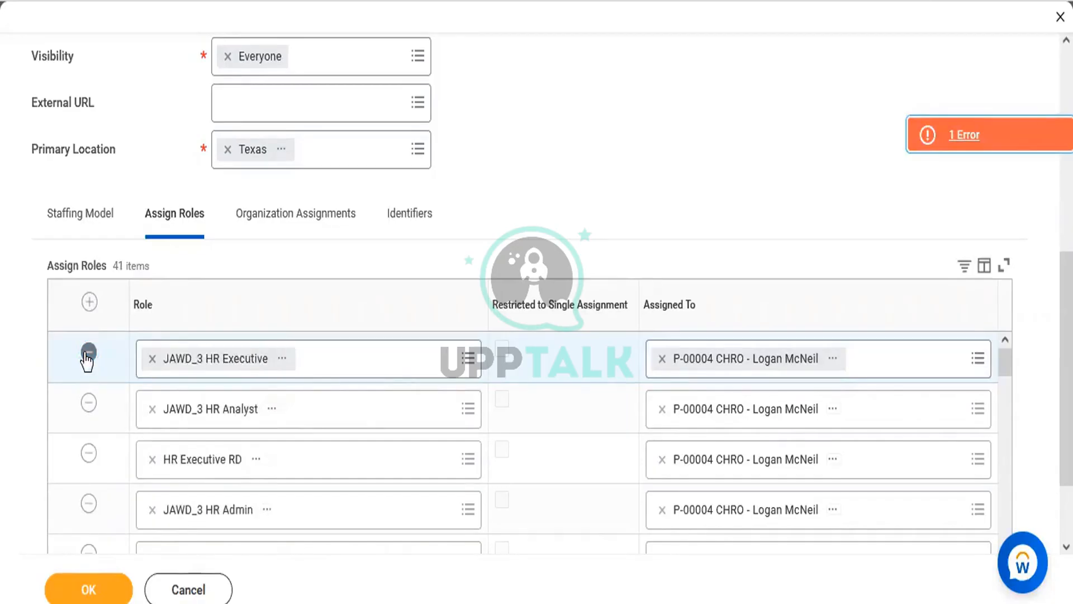
click(88, 352)
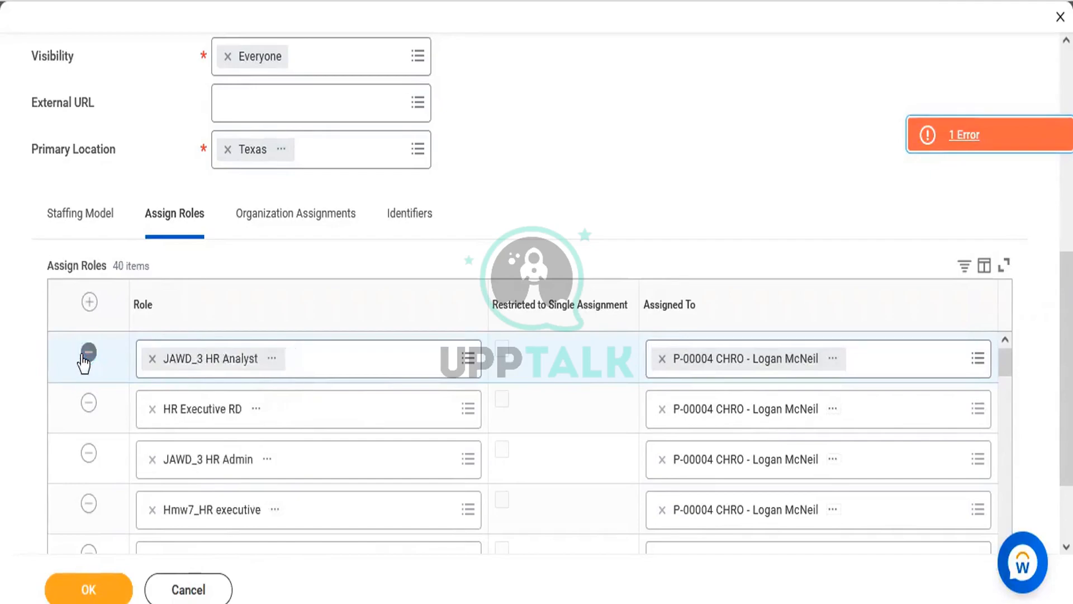
click(87, 353)
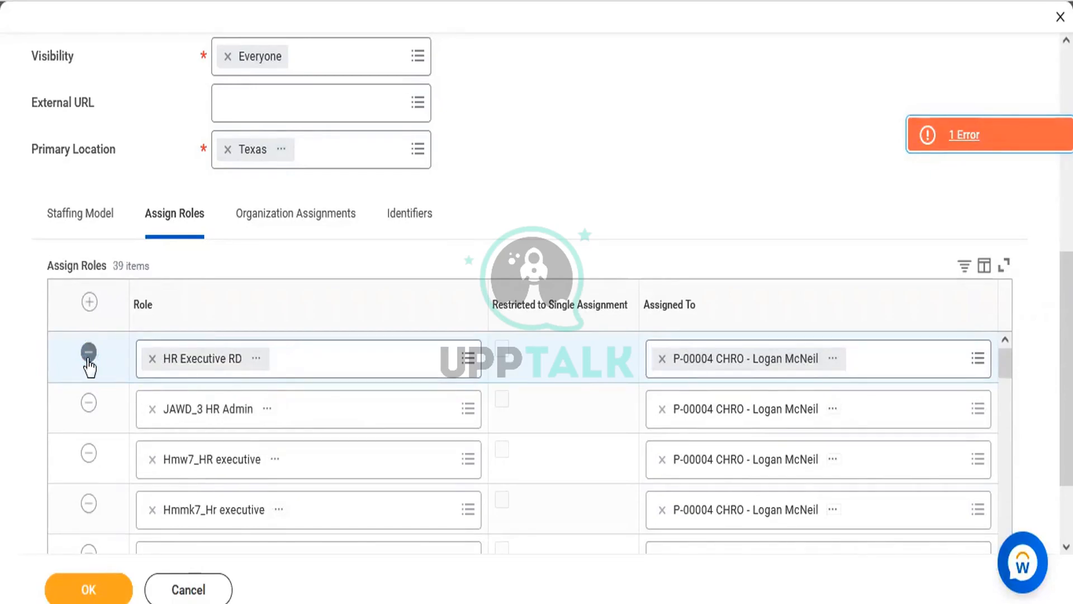
click(89, 357)
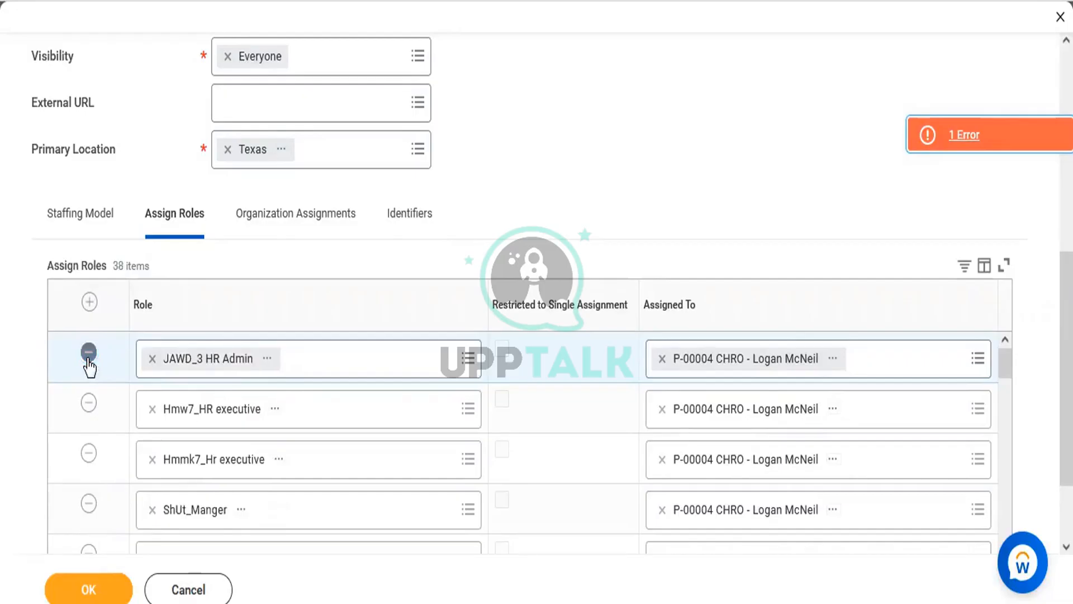
click(89, 358)
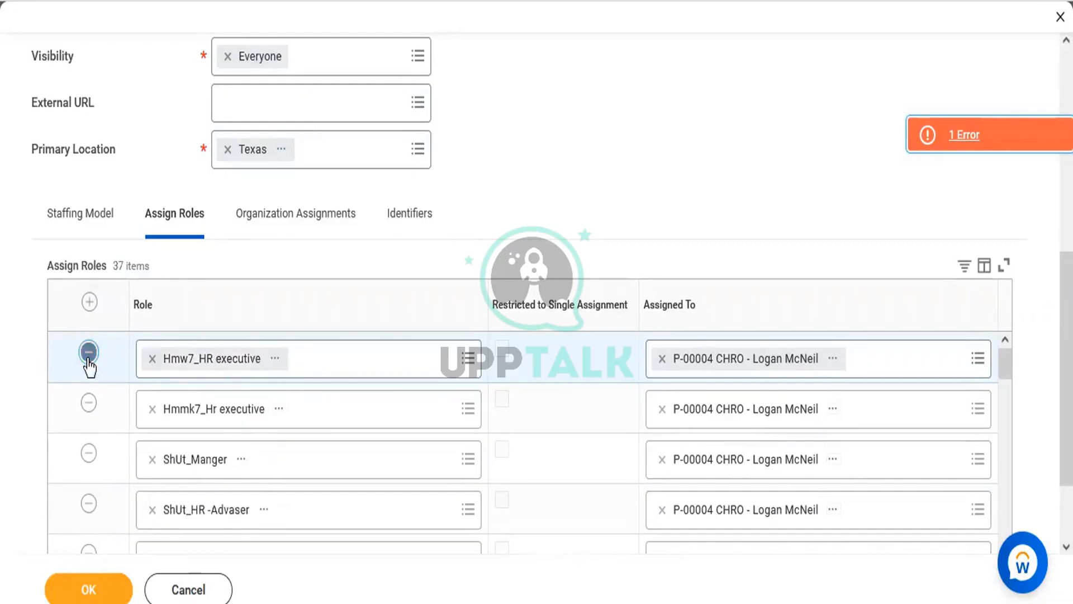
click(88, 355)
click(89, 353)
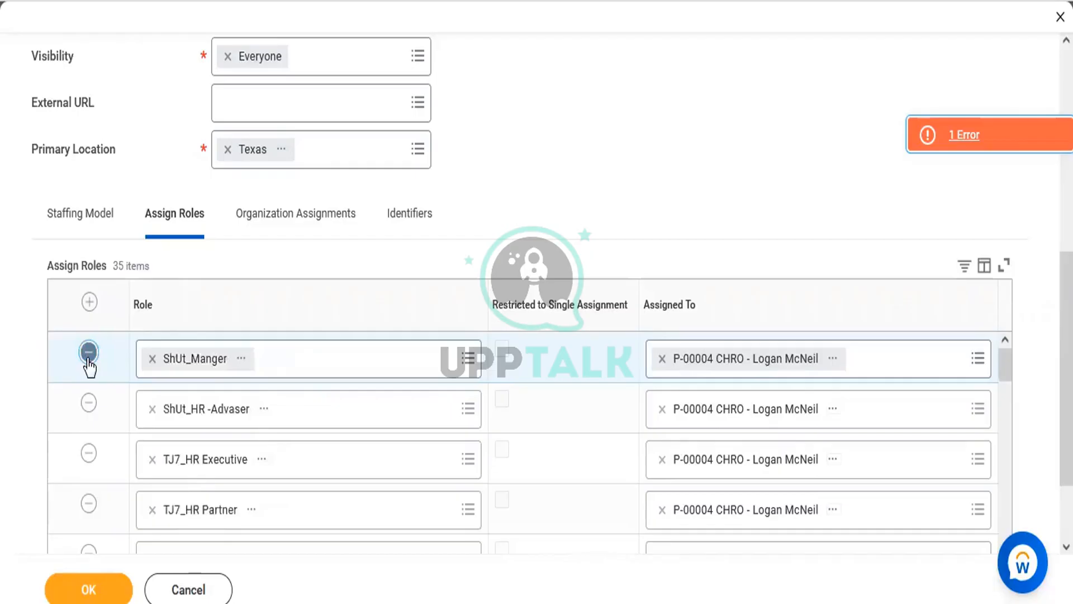
click(89, 353)
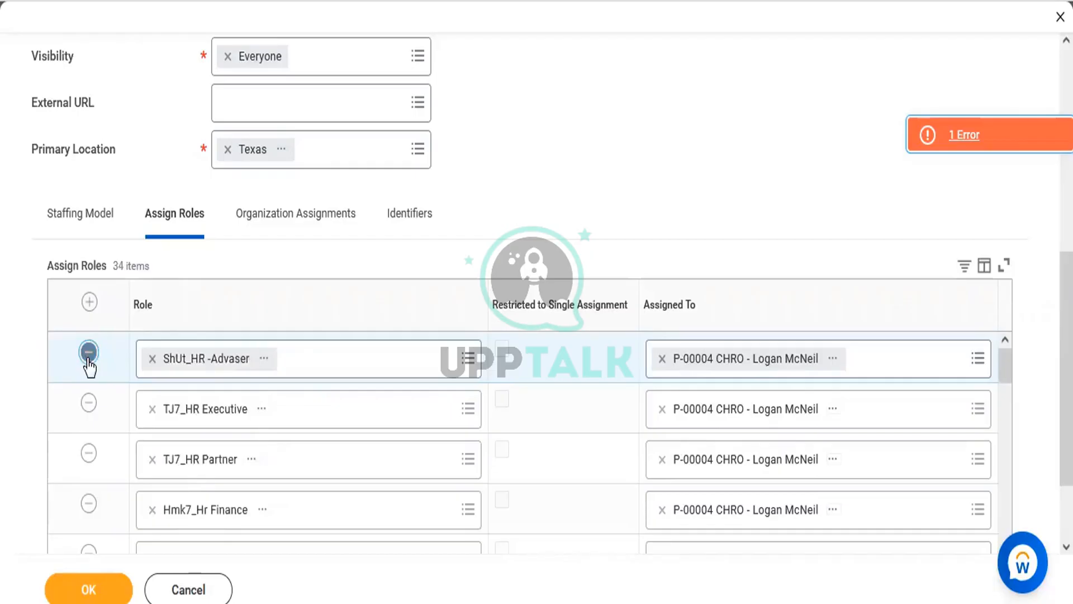
click(88, 354)
click(89, 353)
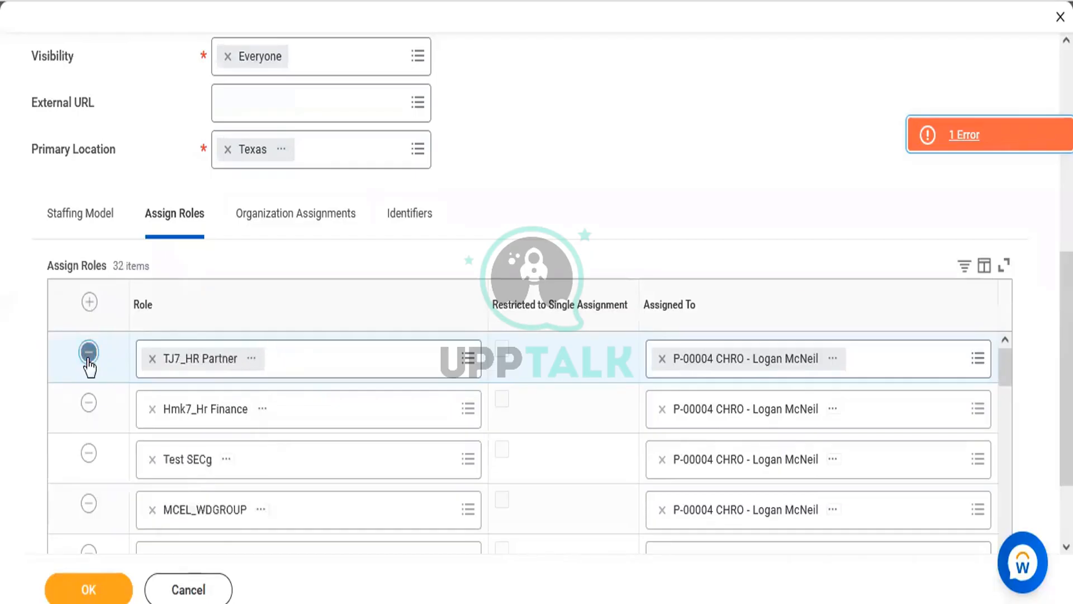
click(88, 353)
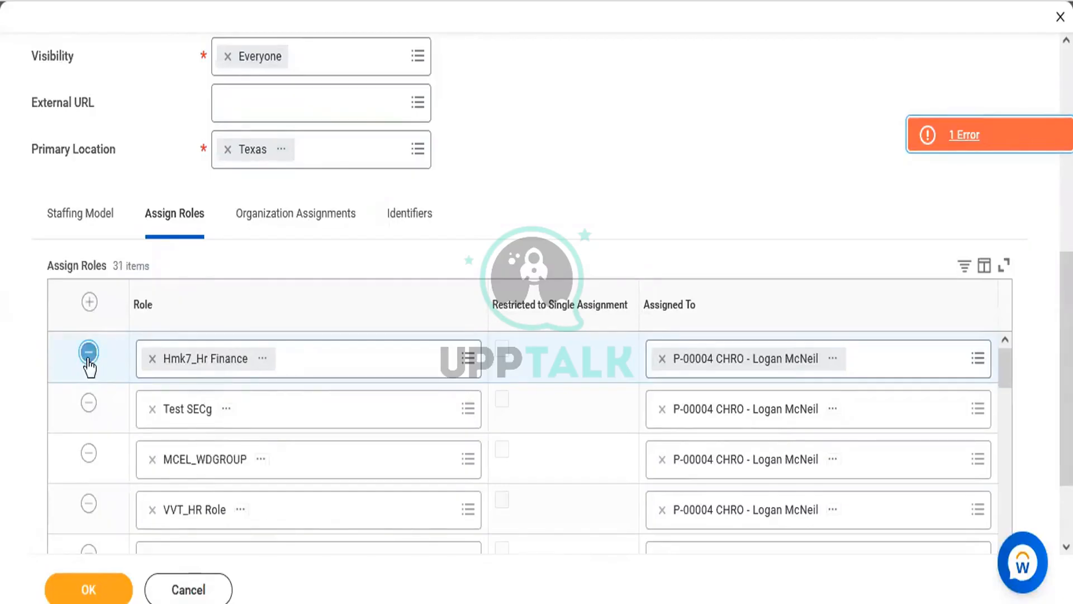
click(88, 353)
click(89, 353)
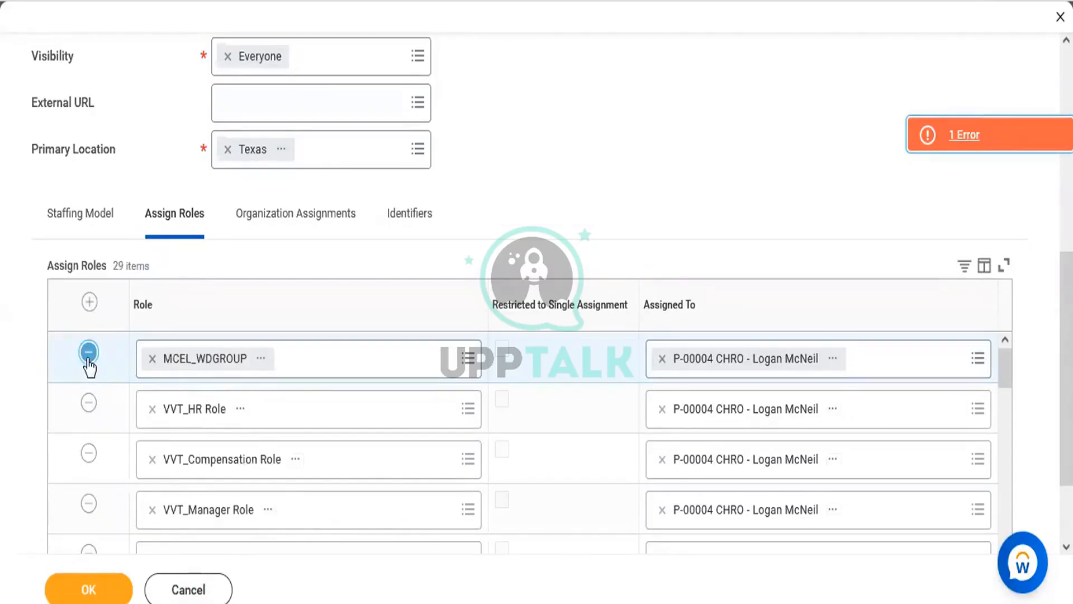
click(88, 353)
click(89, 353)
click(89, 353)
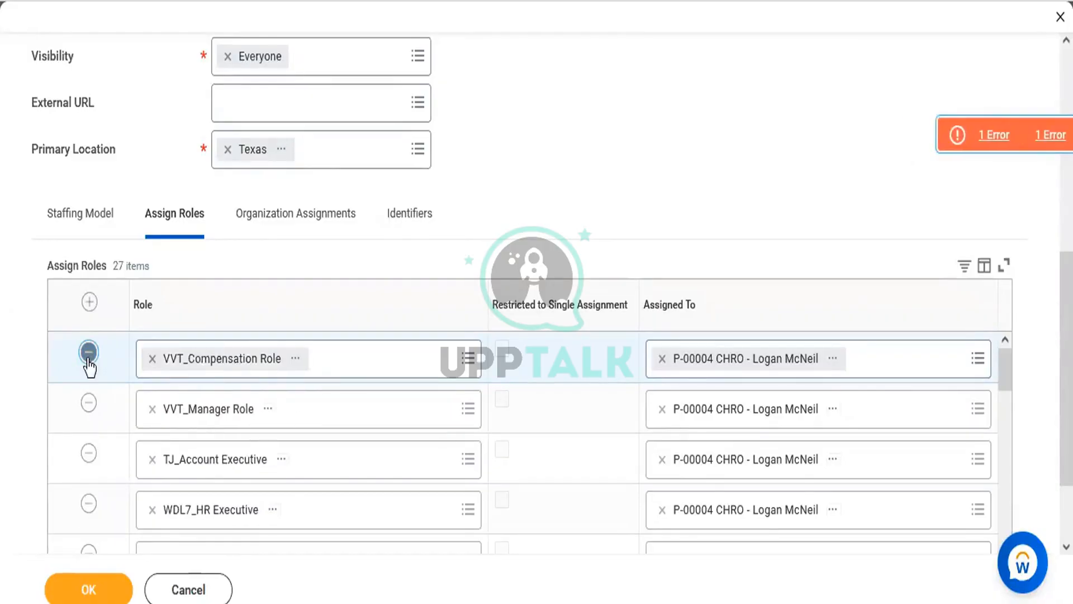
click(89, 354)
click(89, 354)
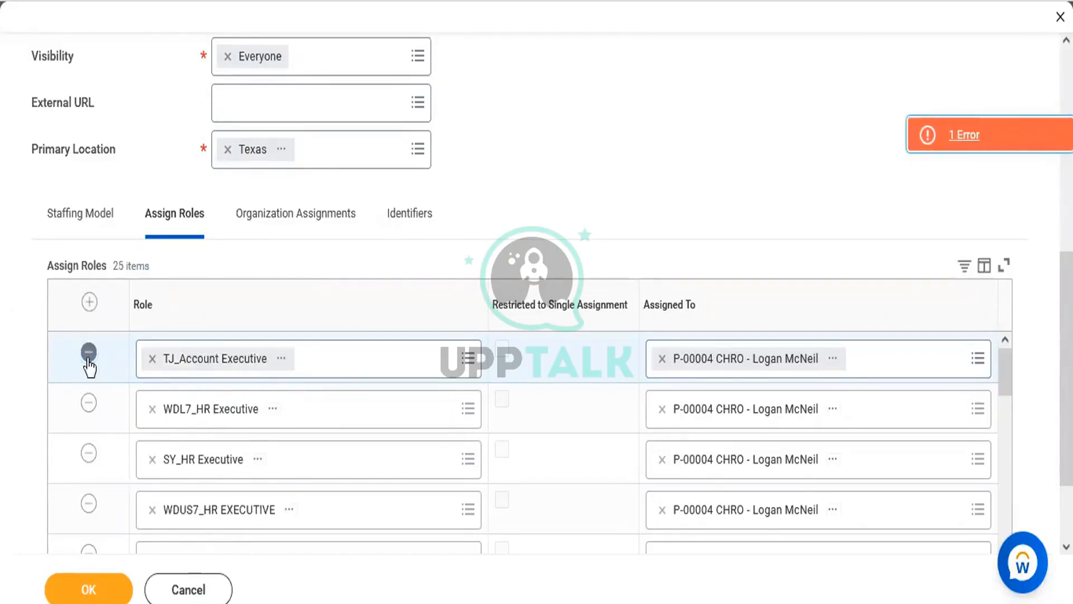
click(89, 353)
click(88, 353)
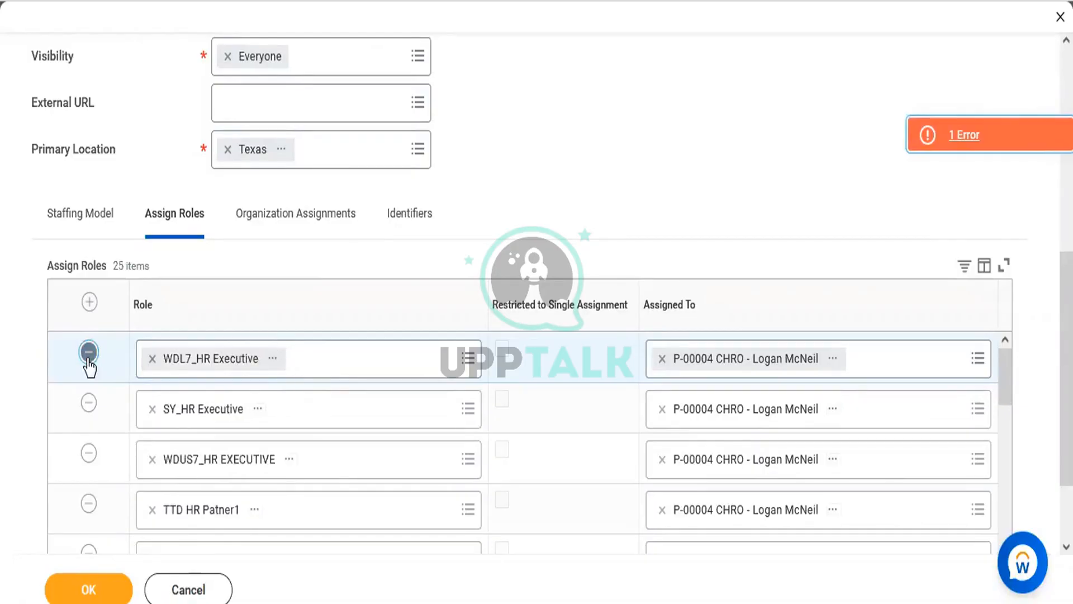
click(88, 353)
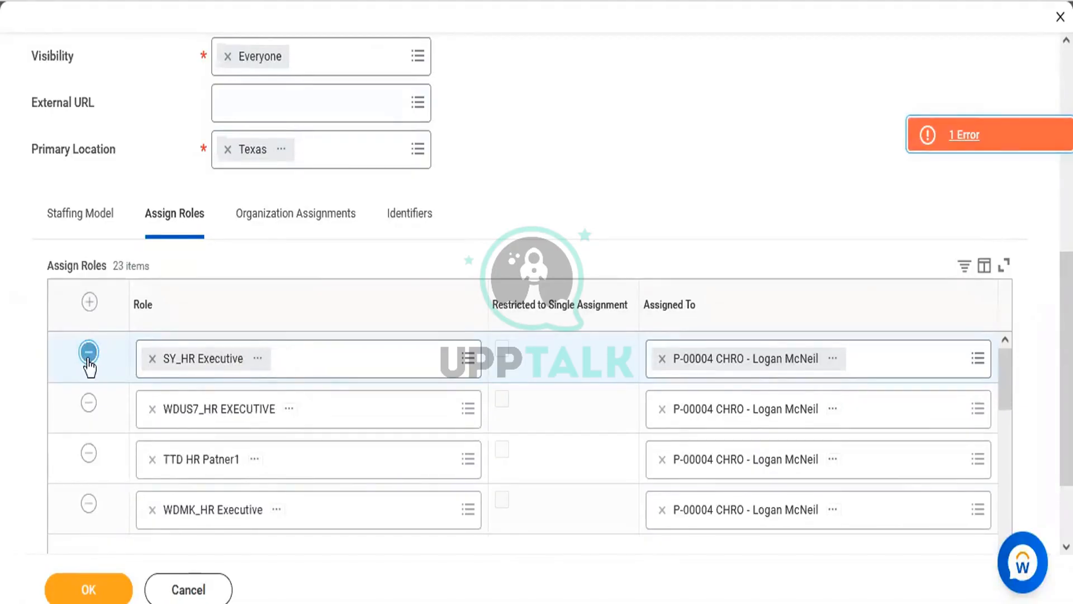
click(87, 358)
click(88, 353)
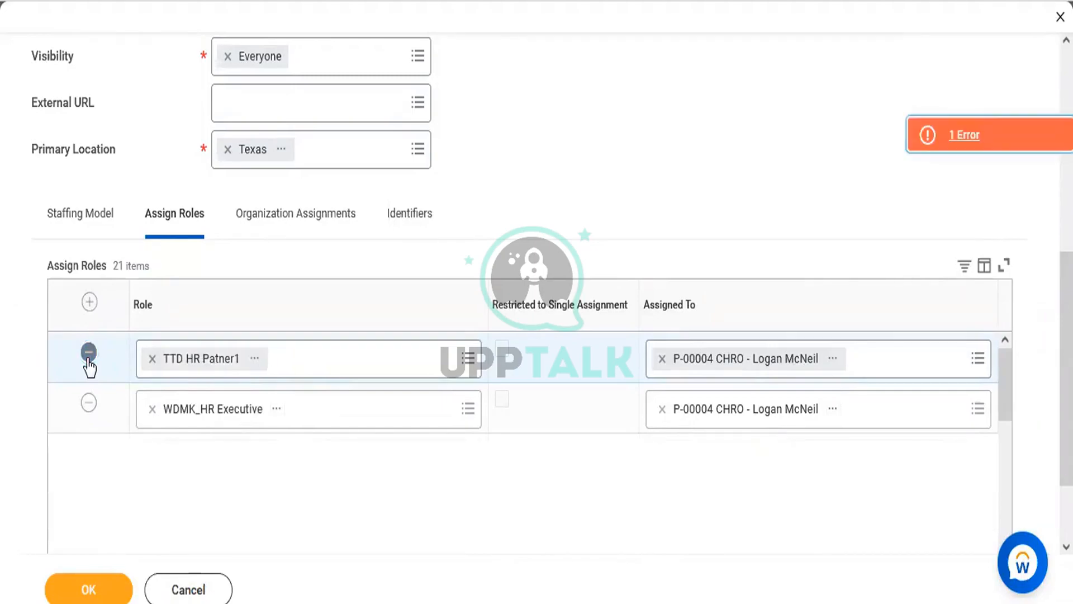
click(88, 358)
click(88, 358)
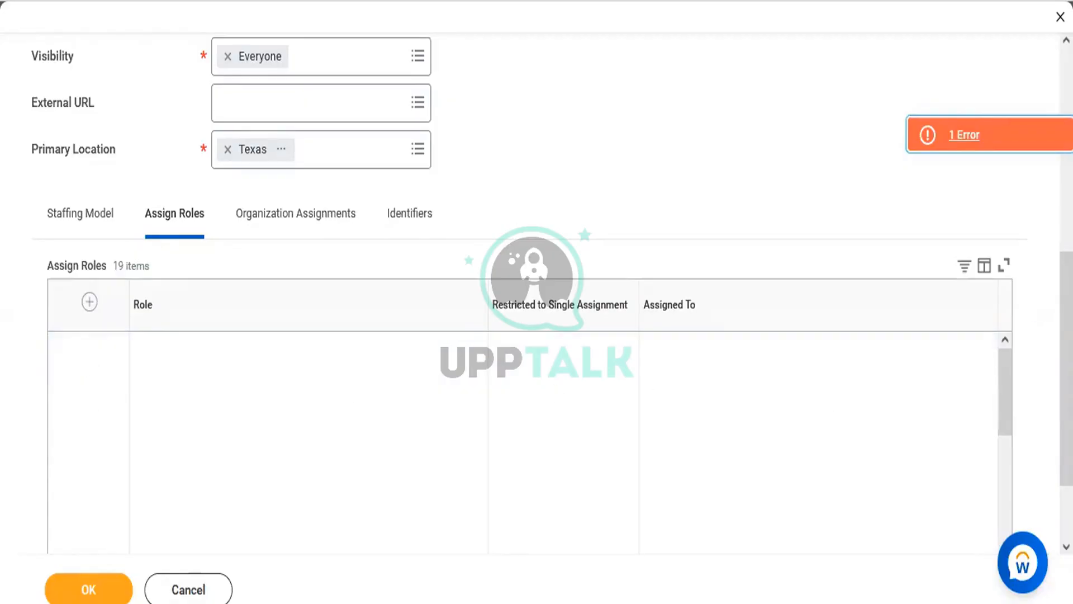
Submit the new Workday Connect supervisory organization
drag(1067, 335, 1067, 390)
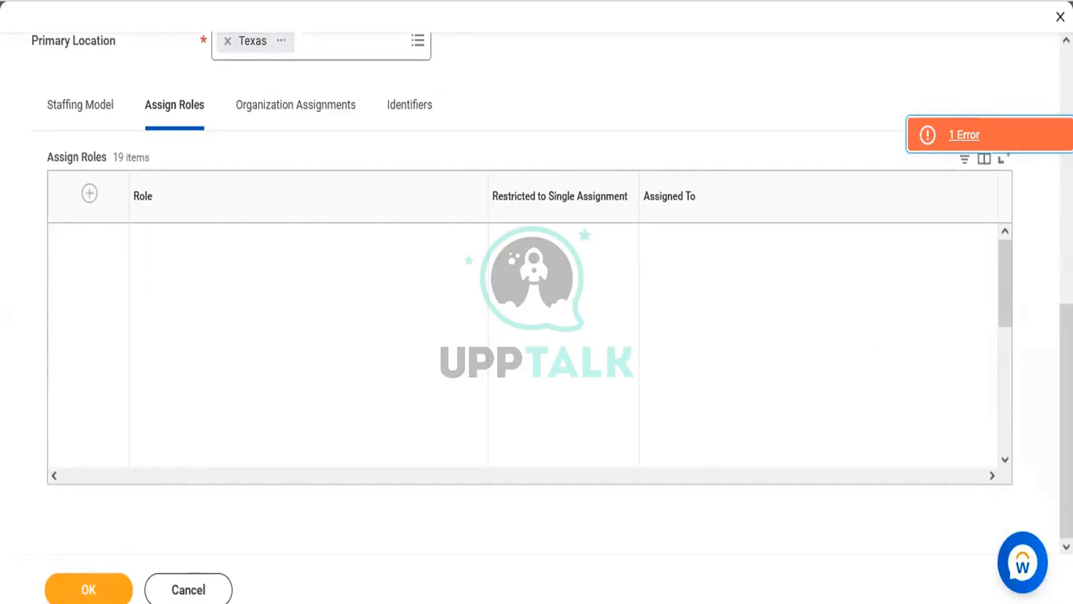
drag(1003, 274, 1007, 244)
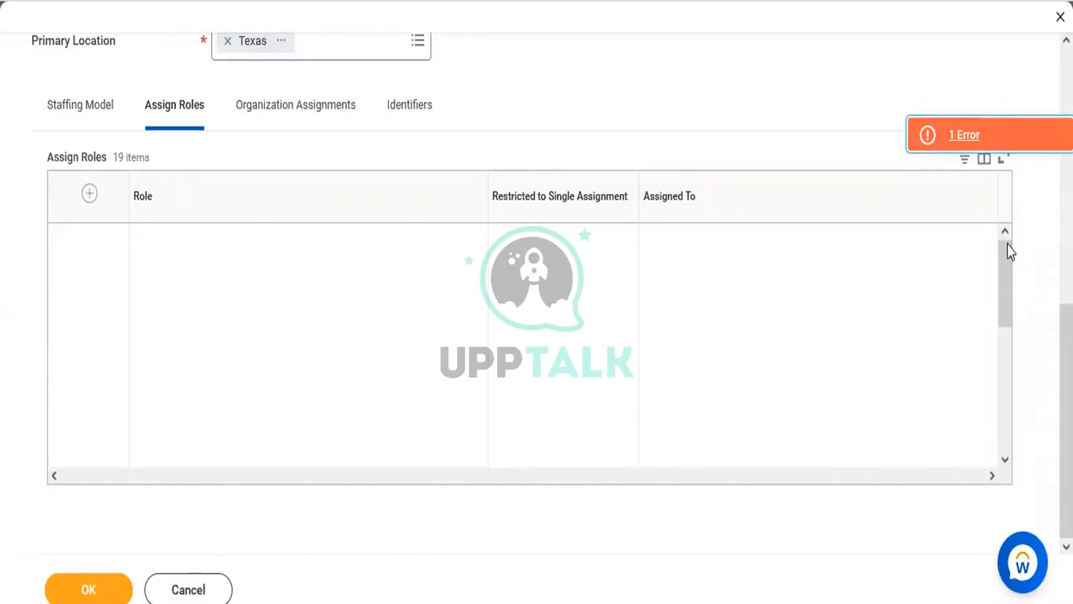
click(113, 592)
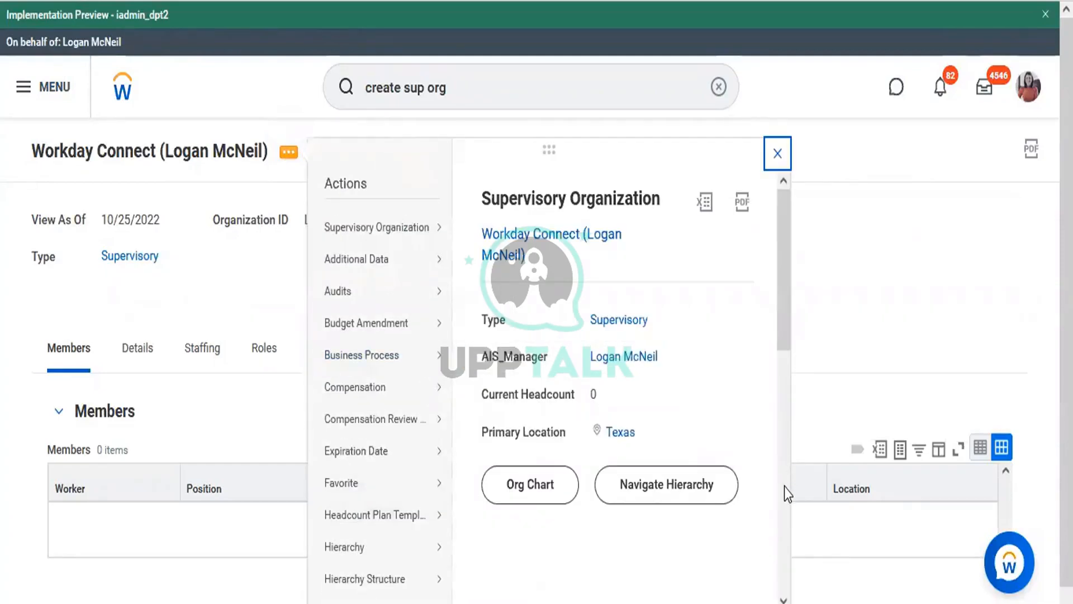
Start Assign Roles for Workday Connect and accept the 10/25/2022 effective date
scroll(784, 488, down, 7)
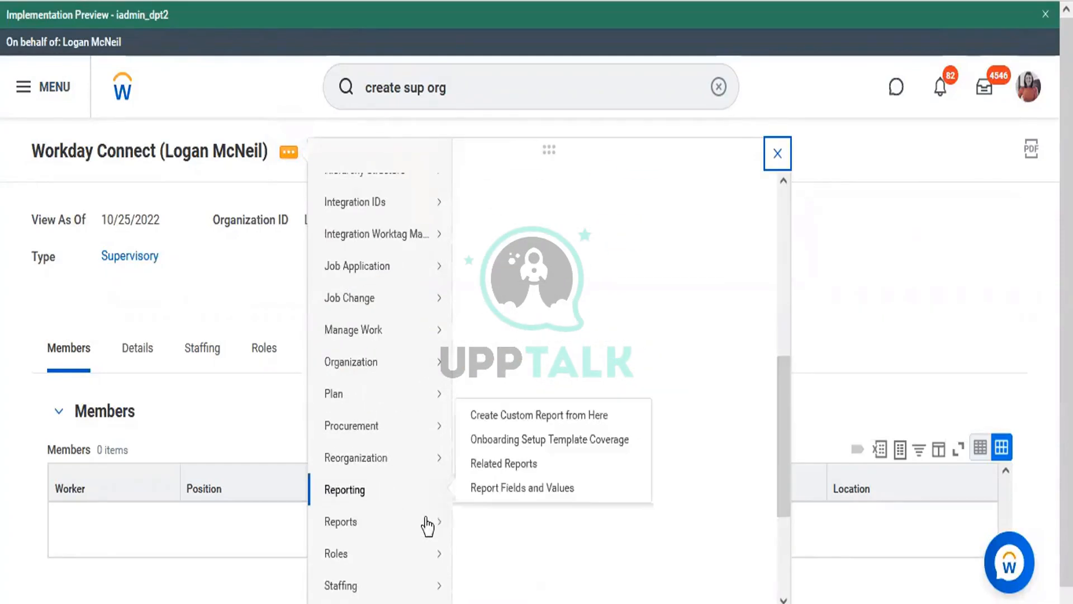
mouse_move(364, 560)
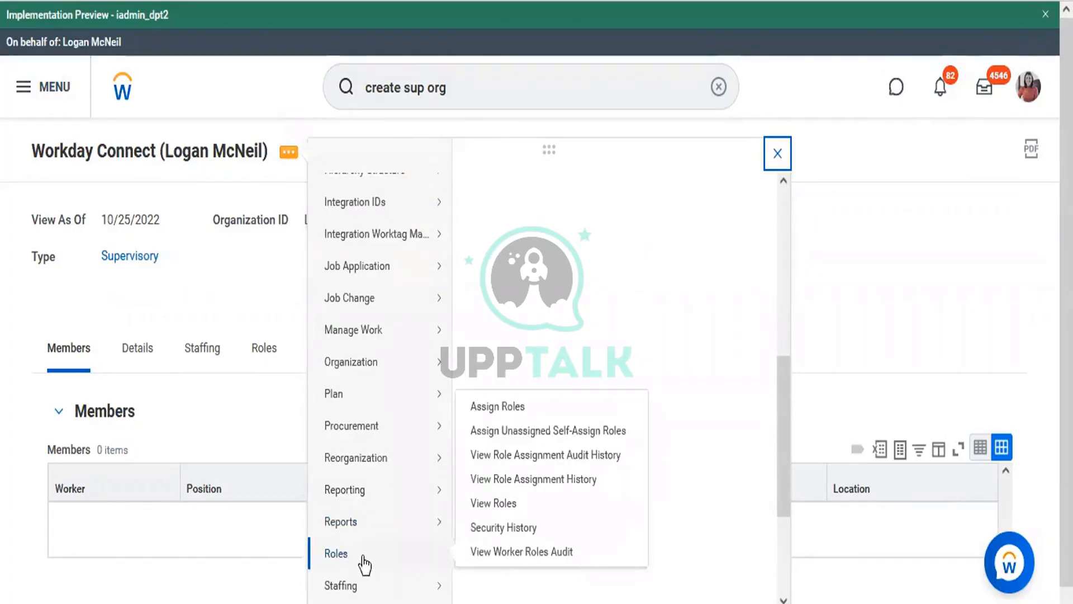
click(493, 408)
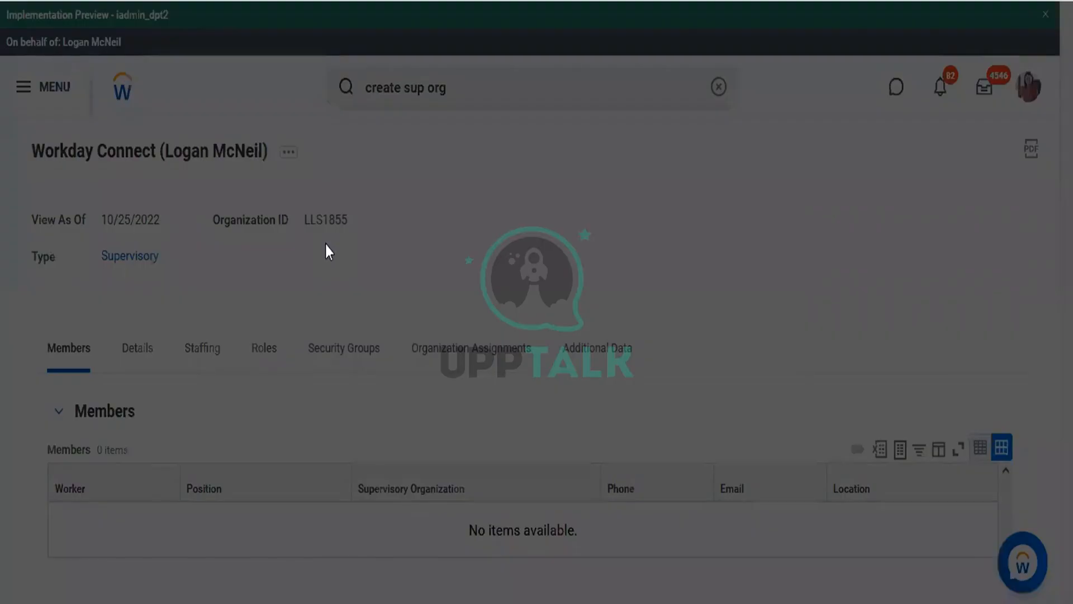
click(365, 407)
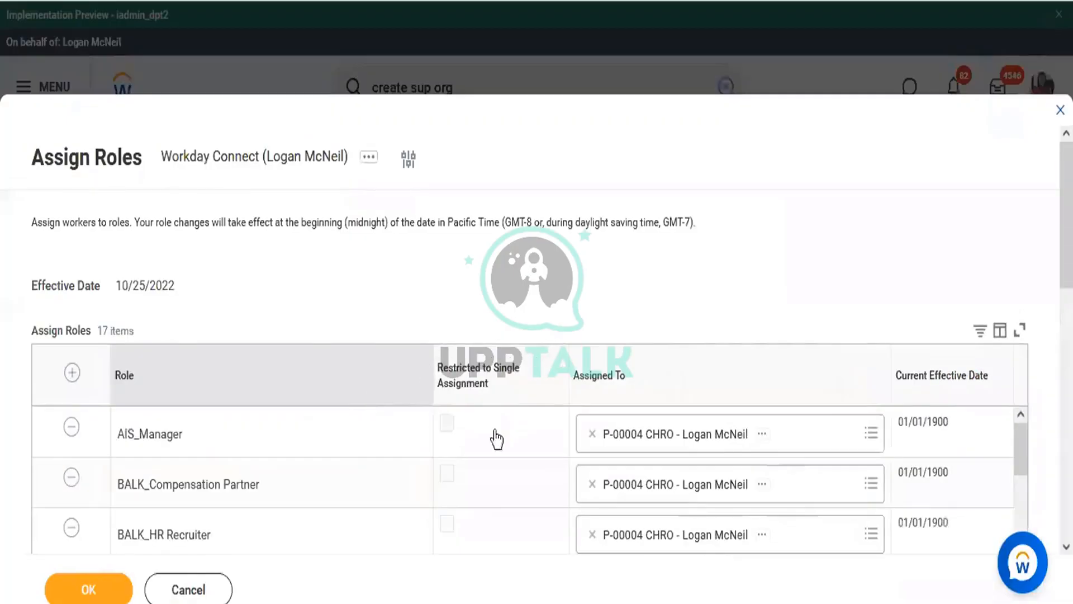
Delete all 17 pre-filled role rows, AIS_Manager through WDUS7_HRBP, and add one blank row
click(72, 428)
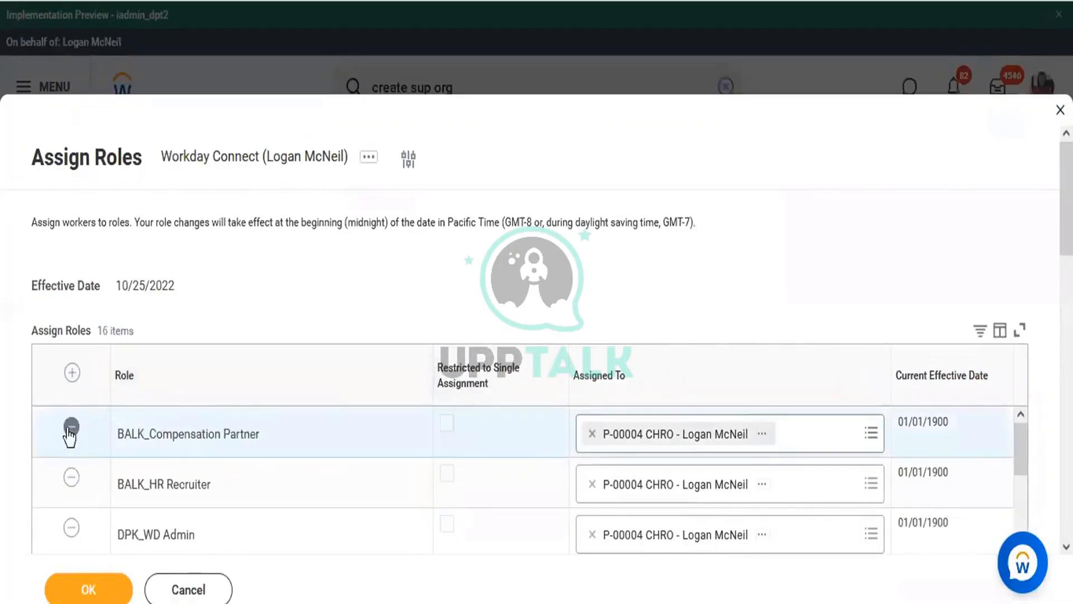
click(71, 427)
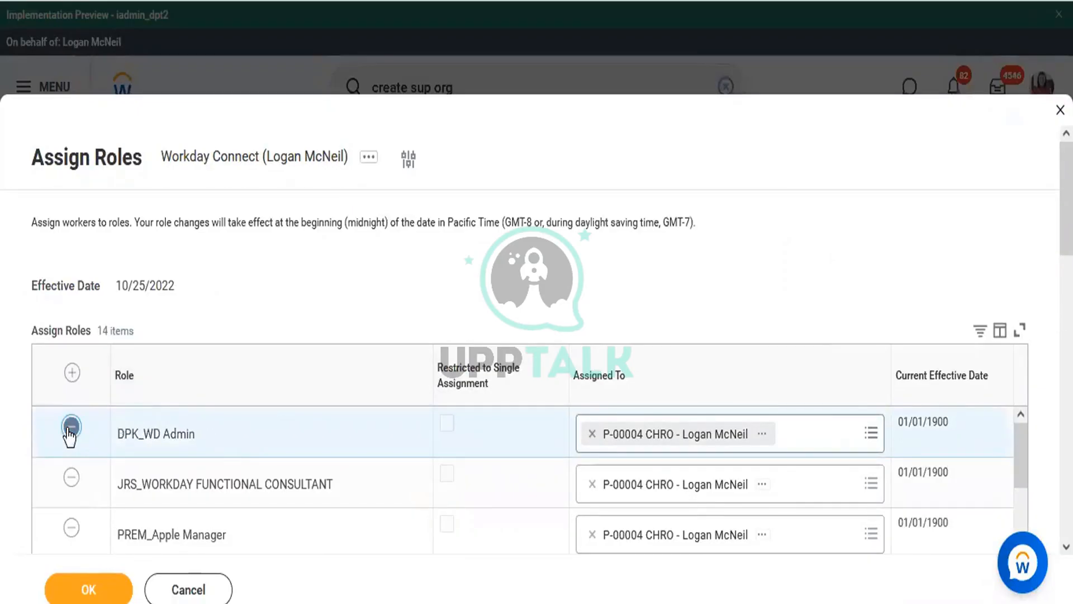
click(71, 427)
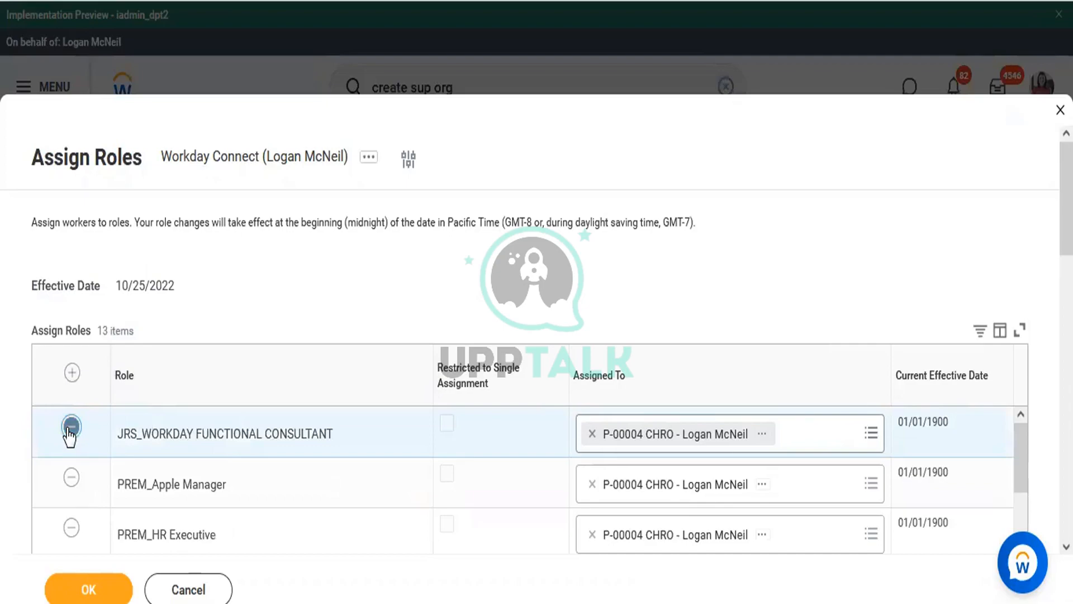
click(71, 427)
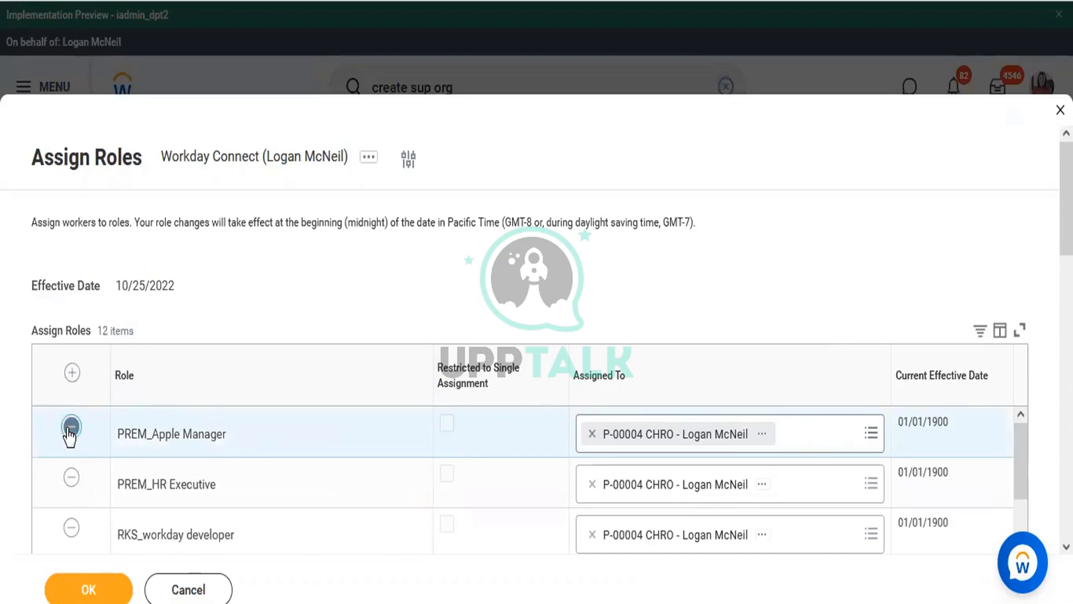
click(71, 427)
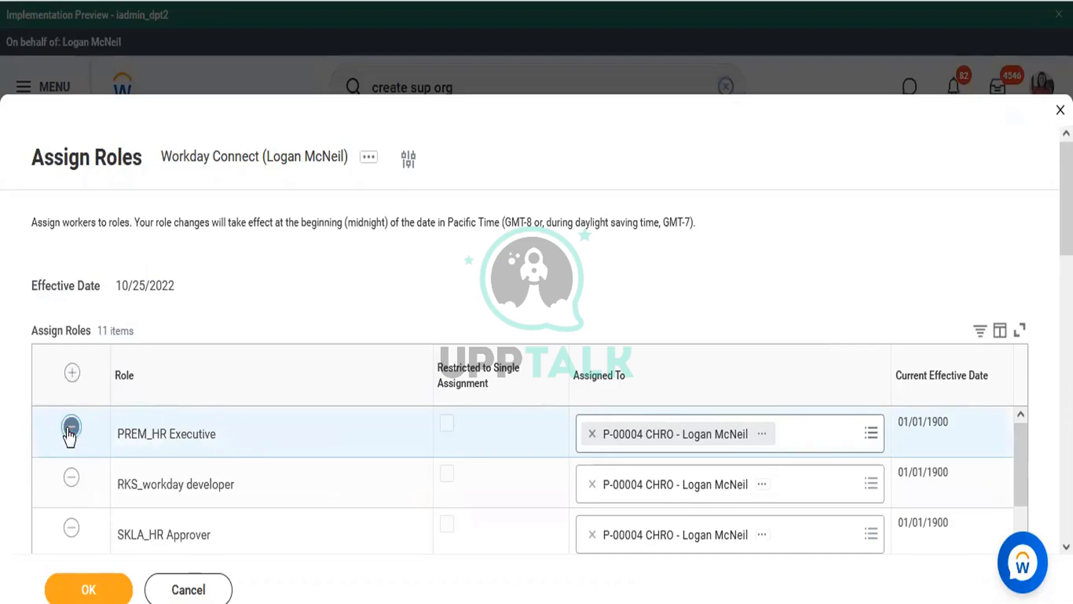
click(71, 427)
click(71, 428)
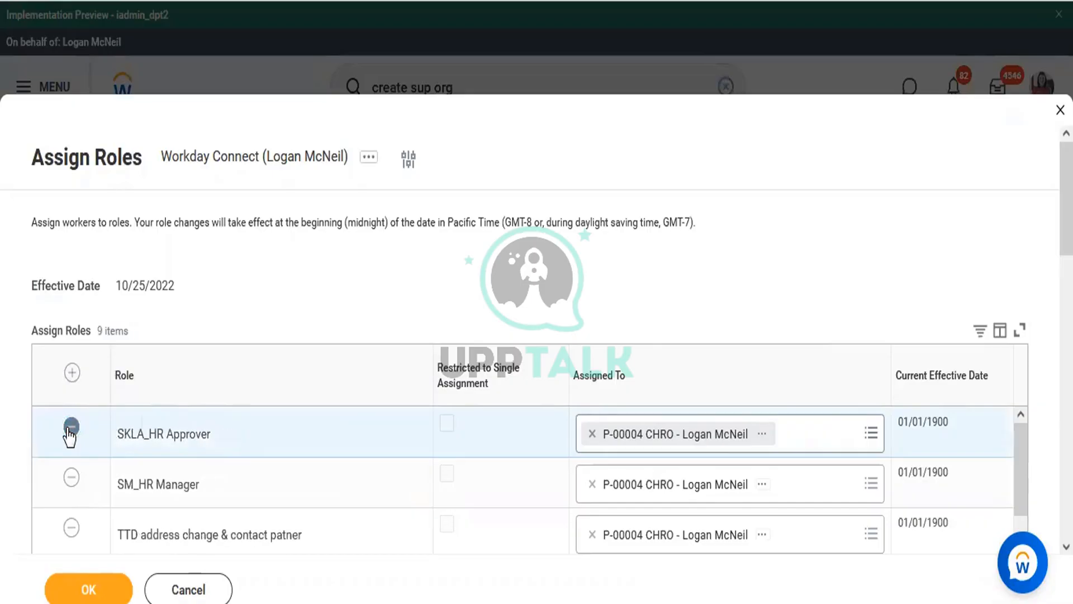
click(71, 427)
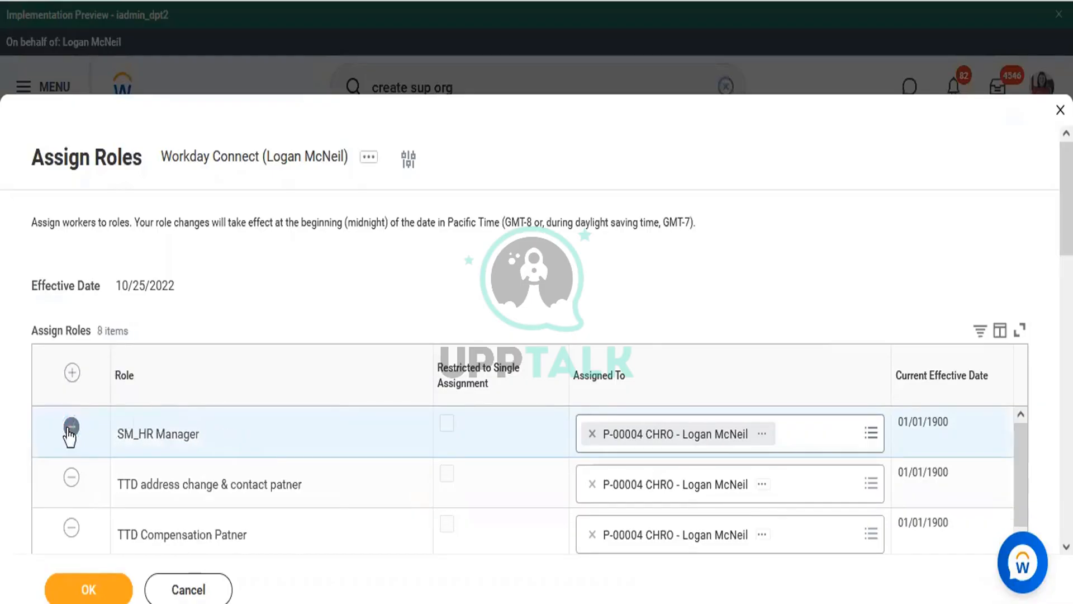
click(71, 427)
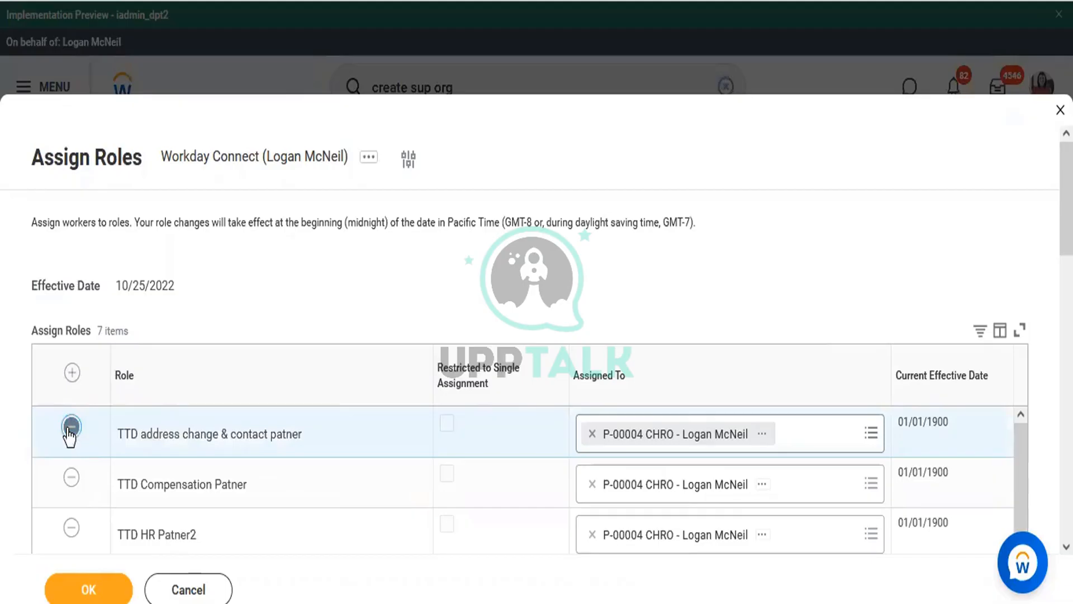
click(71, 427)
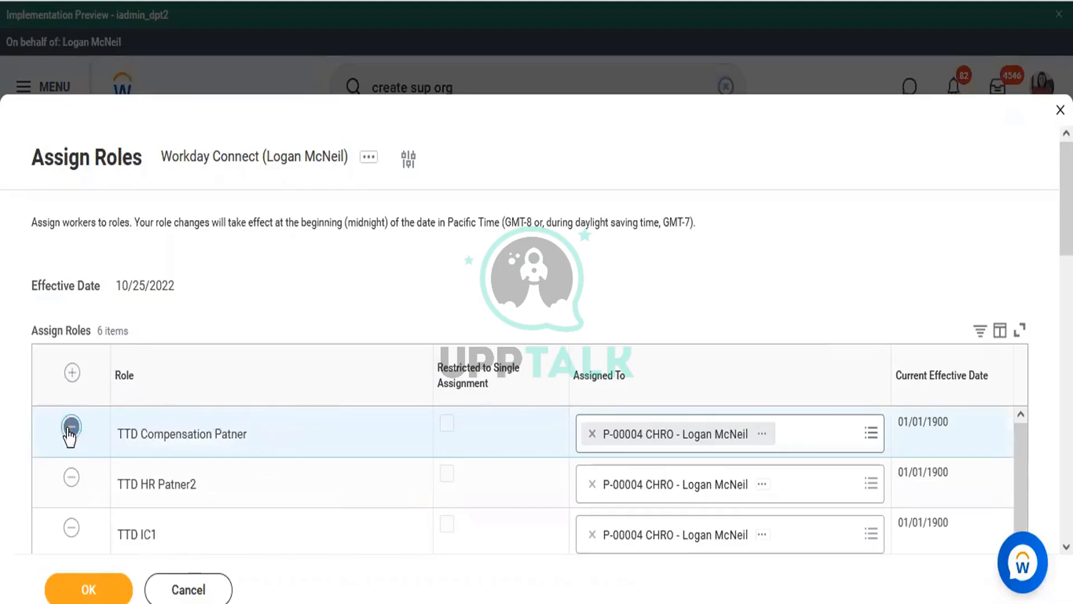
click(70, 428)
click(71, 429)
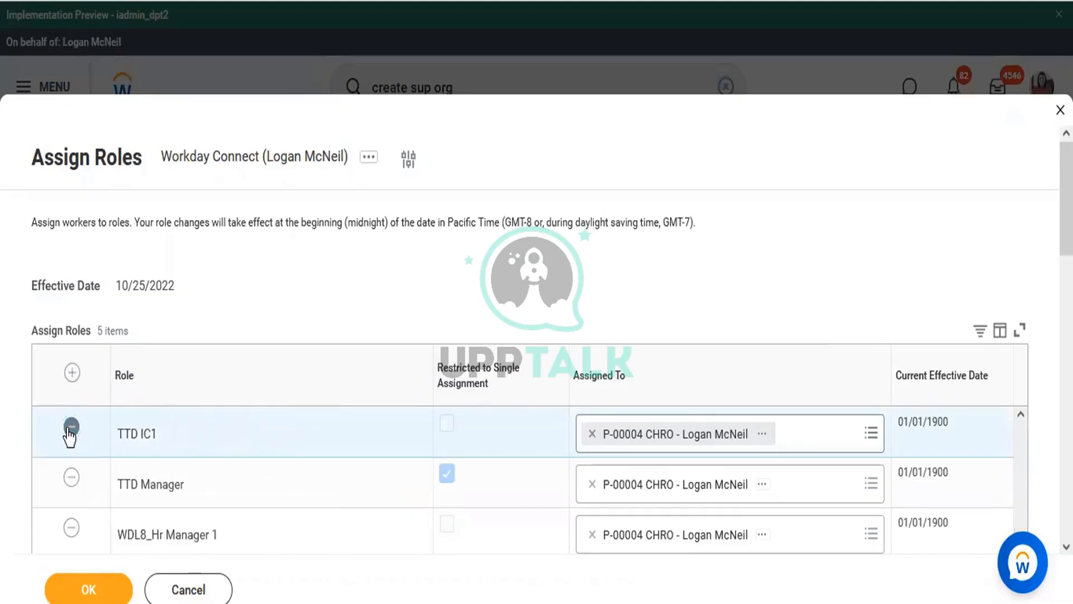
click(71, 428)
click(71, 428)
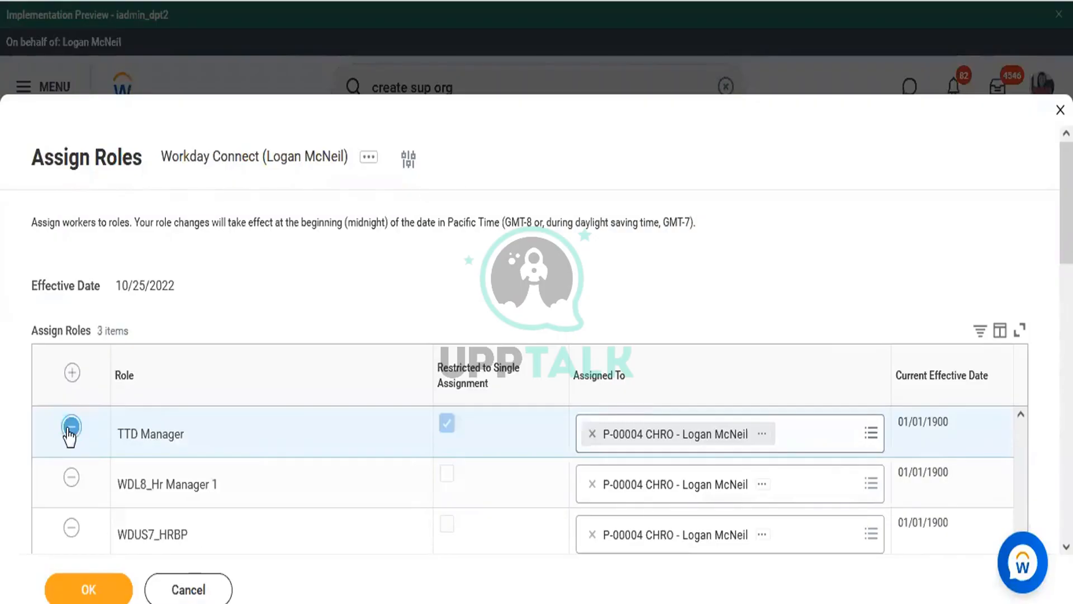
click(71, 428)
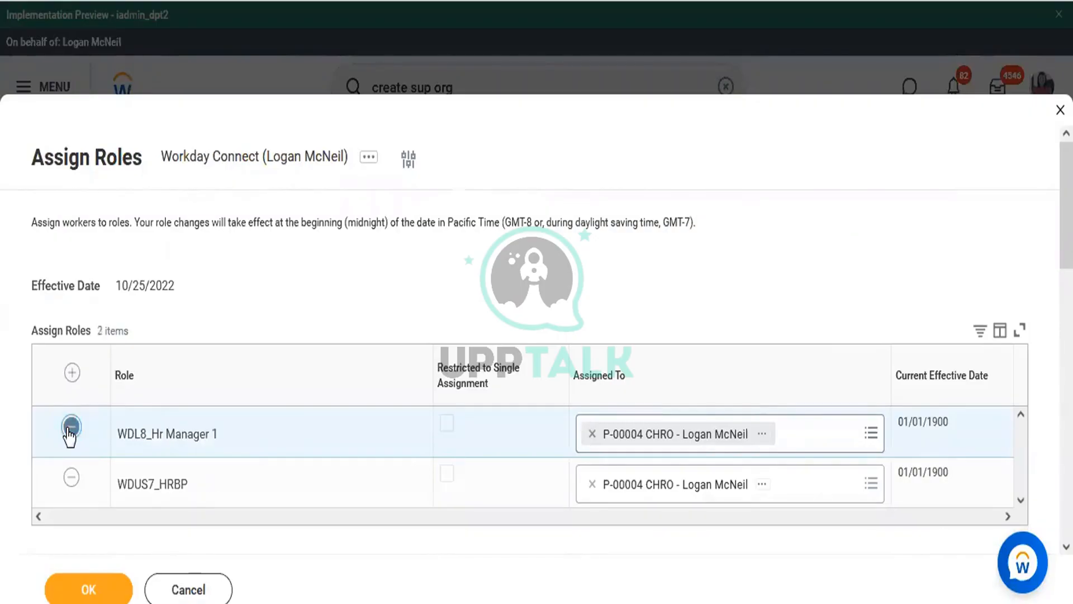
click(71, 428)
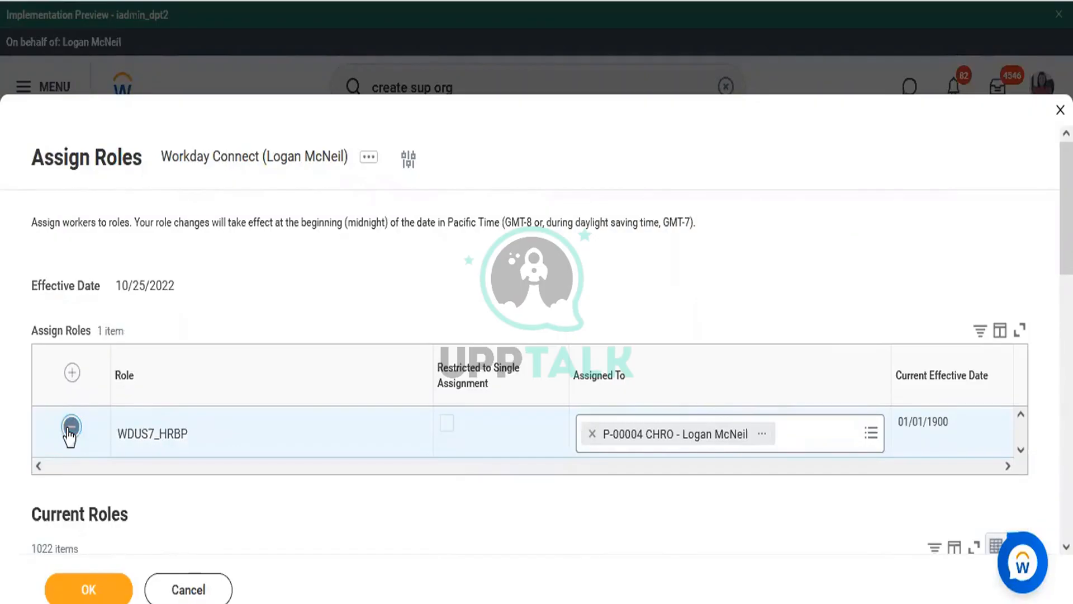
click(70, 428)
click(71, 372)
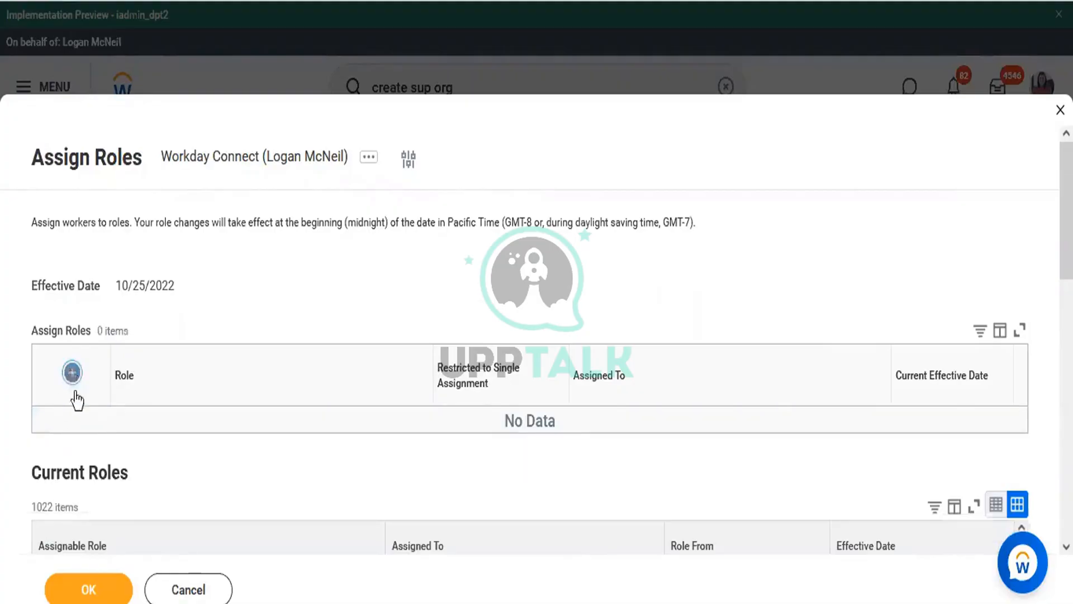
Set the new row's role to Manager
click(168, 433)
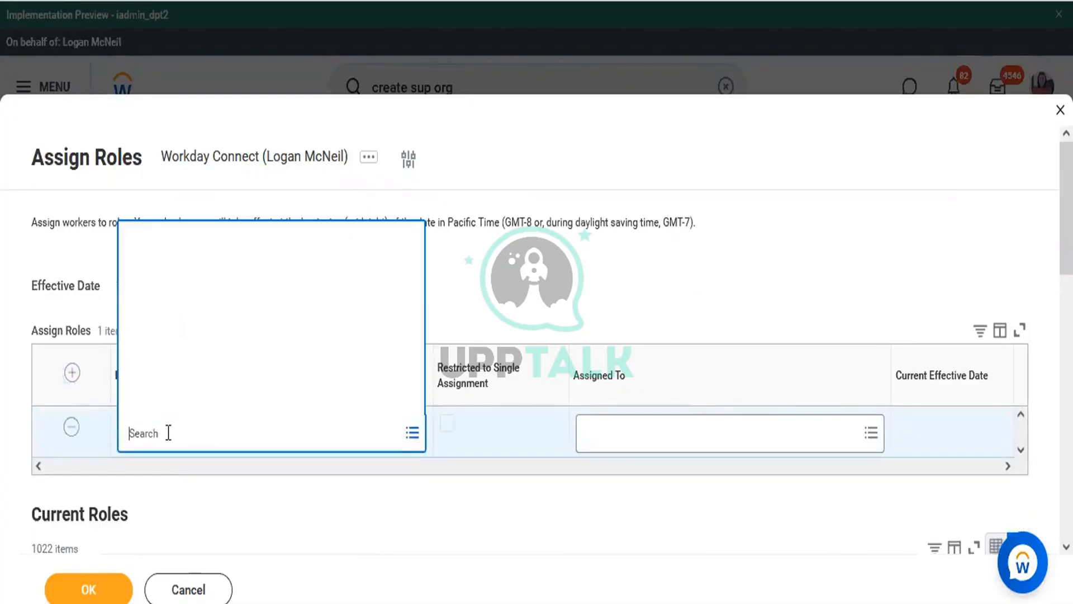
text(manager)
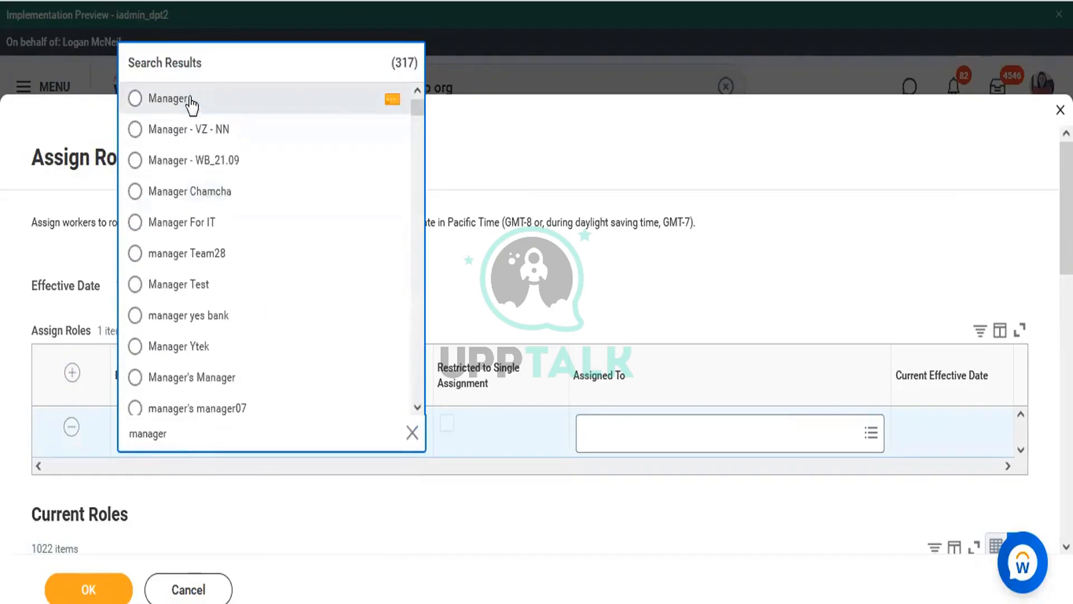
click(190, 101)
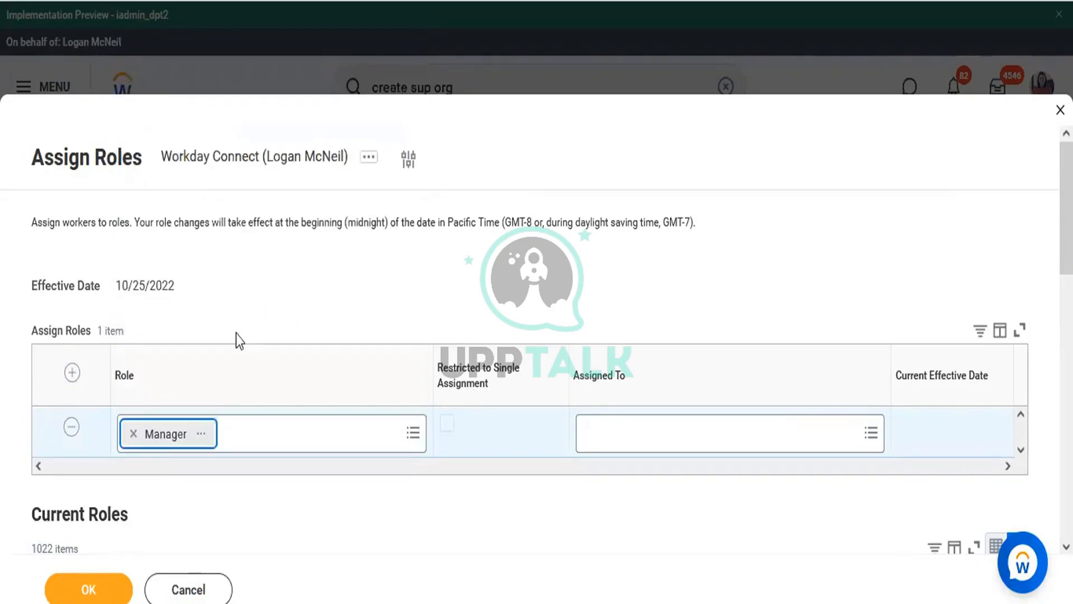
Assign the Manager role to the worker's P-14468 Sr Workday Analyst position and submit
click(635, 443)
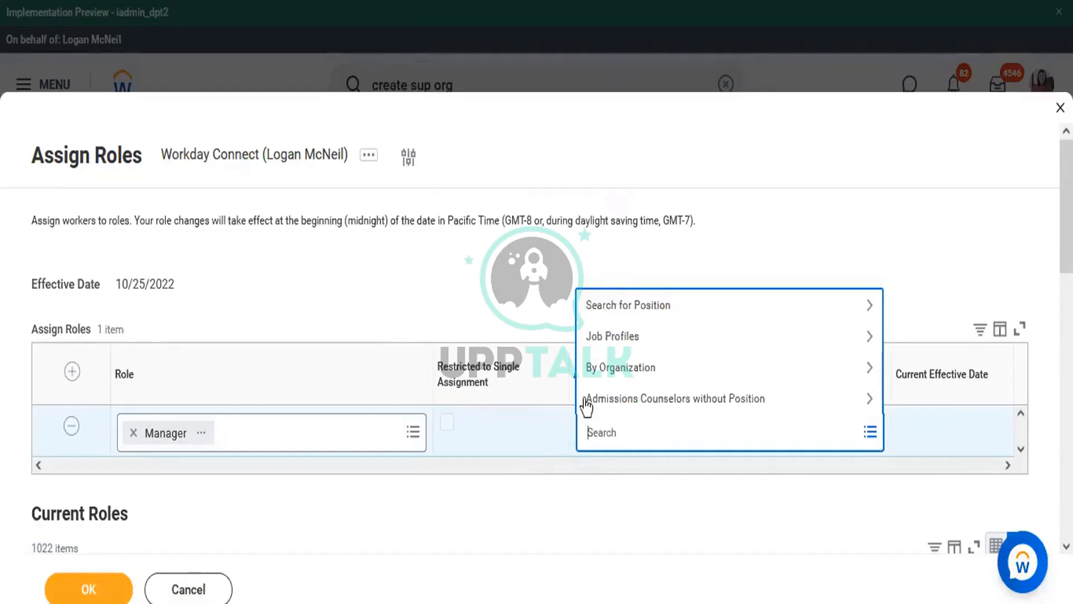
text(Amy A)
key(Return)
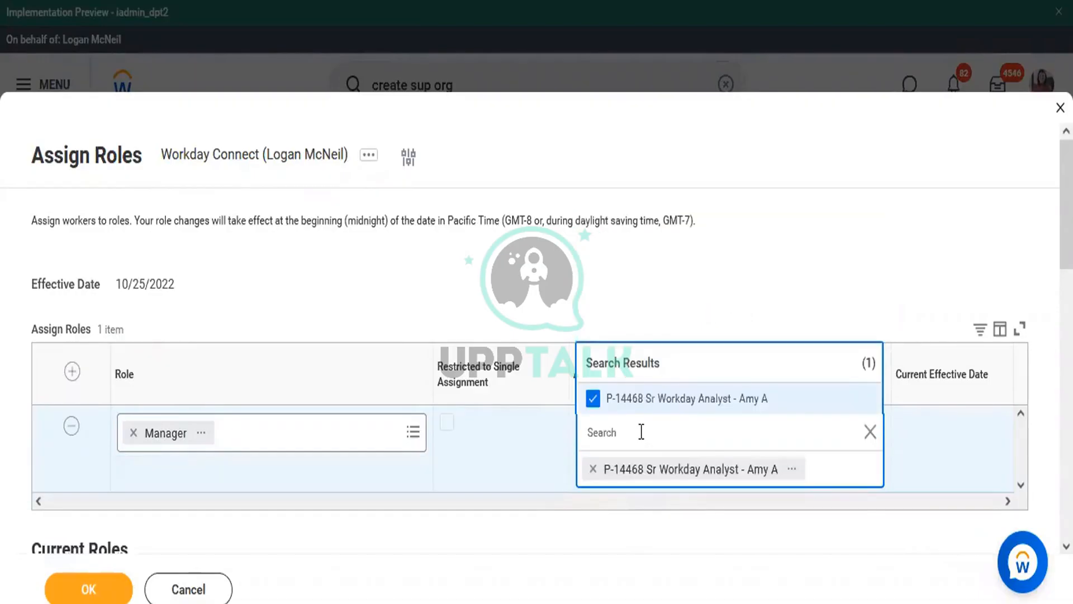
click(508, 519)
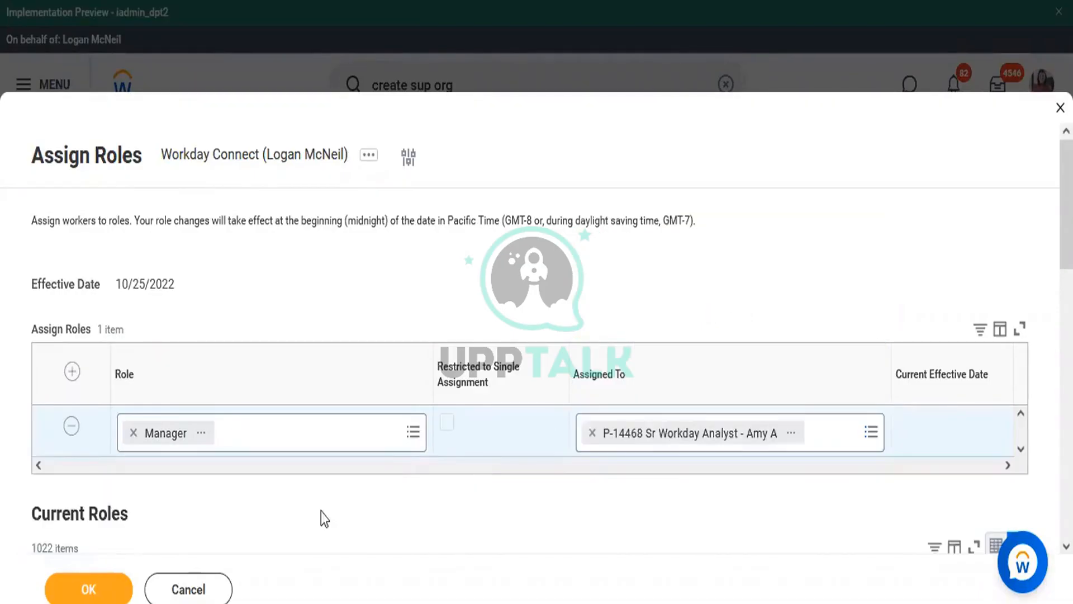
click(121, 593)
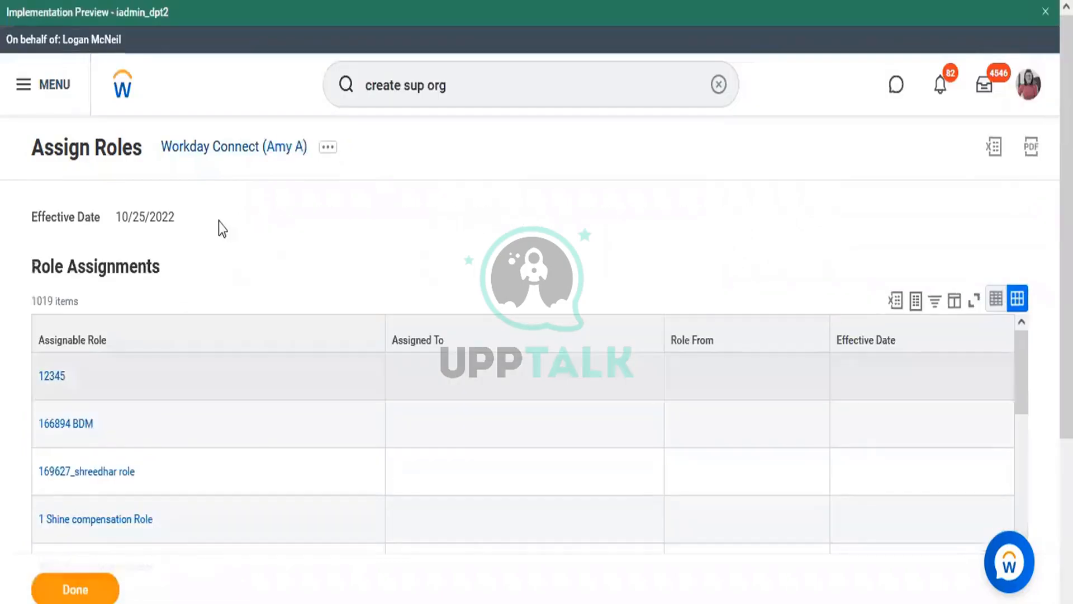
Open the Workday Connect organization page, returning to Workday from the Word org chart
click(240, 147)
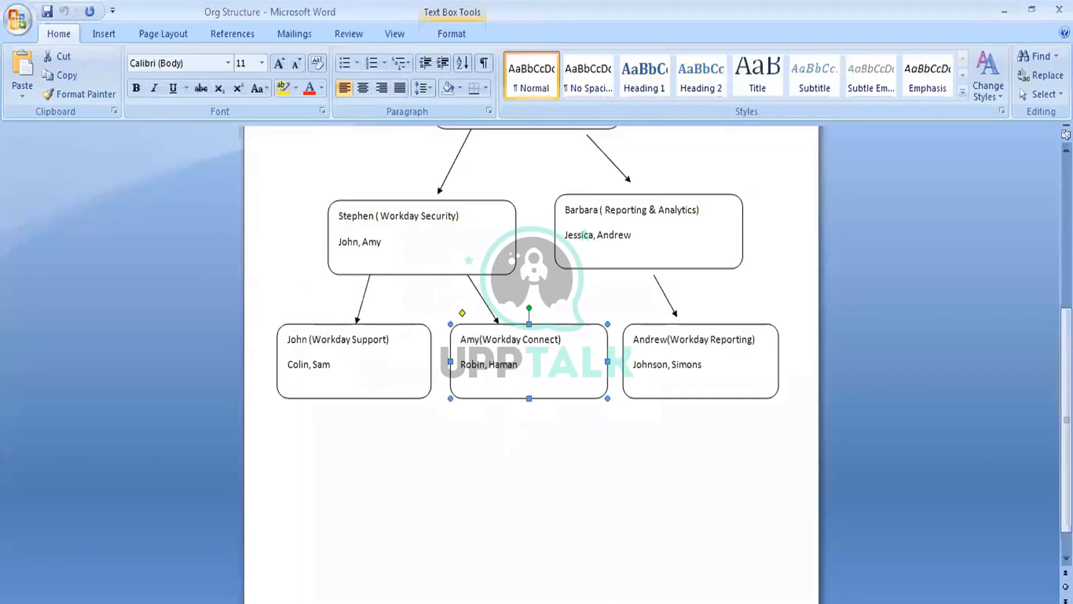
click(432, 602)
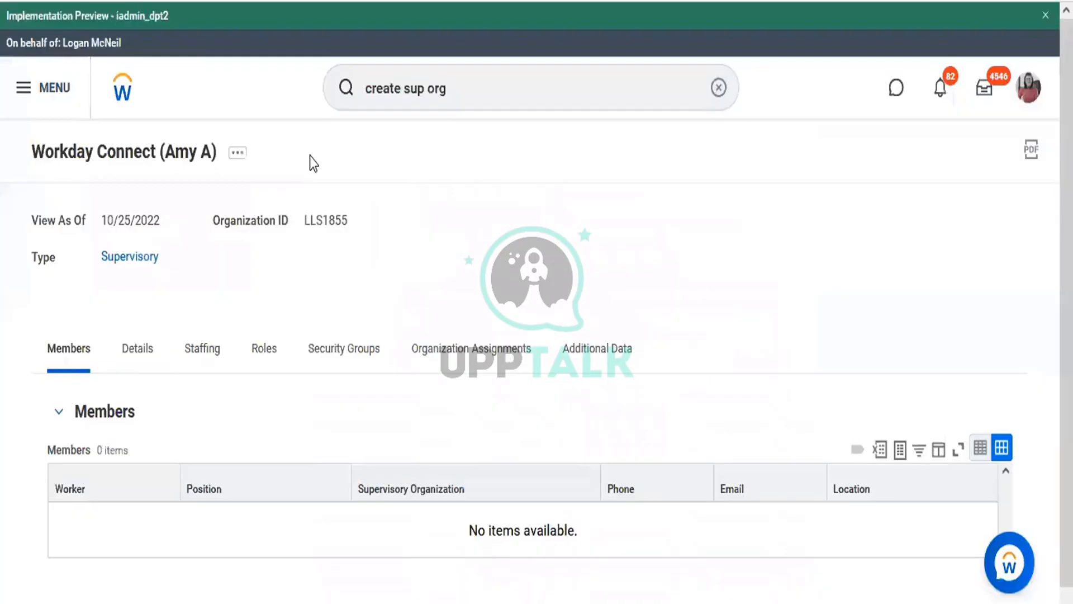
Start the Reorganization > Assign Superior action for Workday Connect, effective 10/25/2022
click(236, 159)
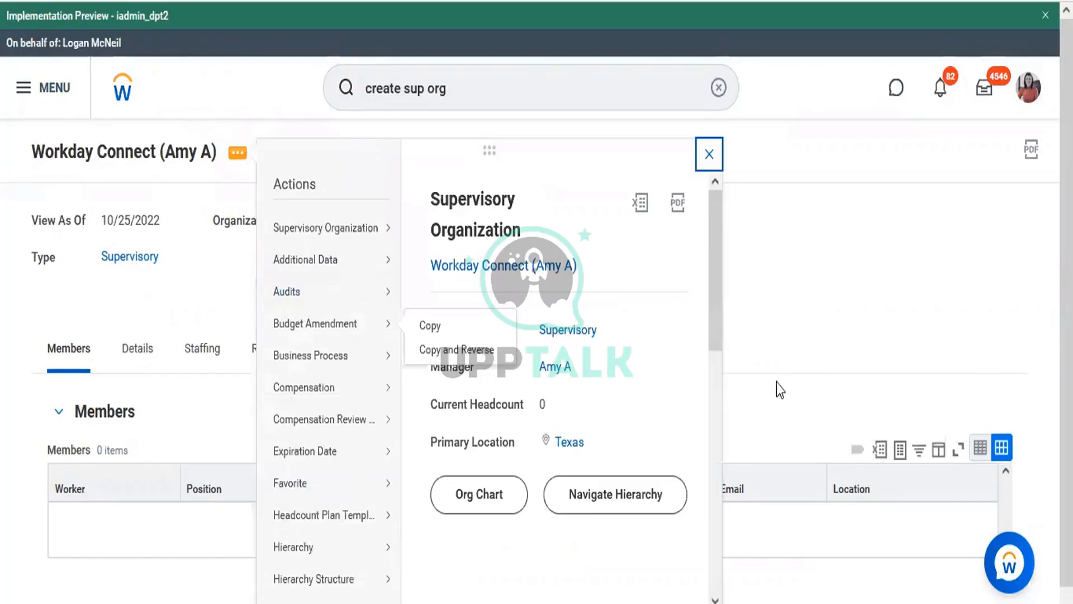
click(712, 505)
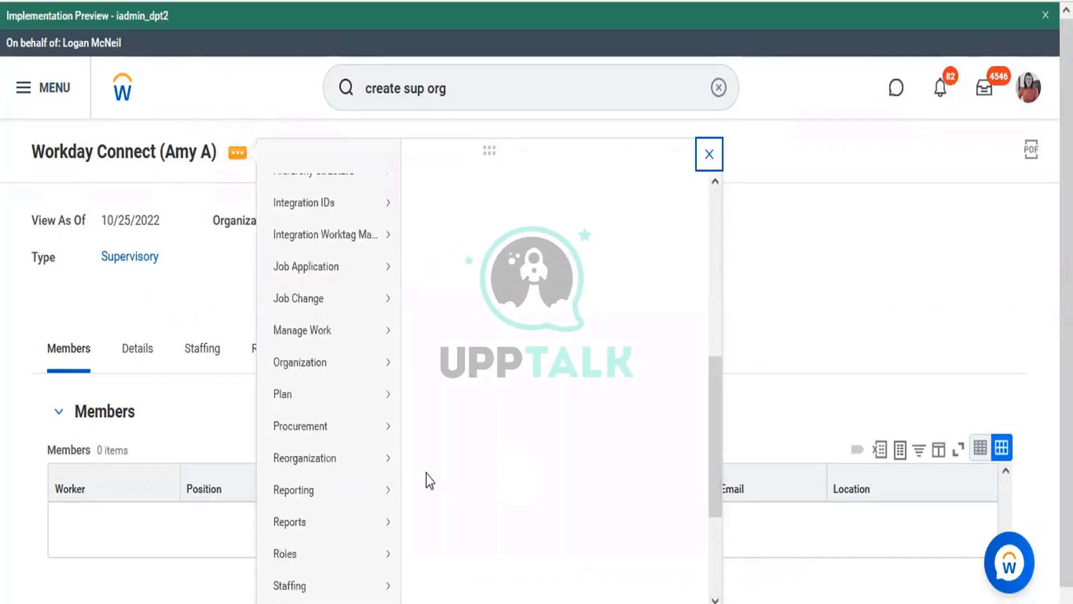
mouse_move(355, 467)
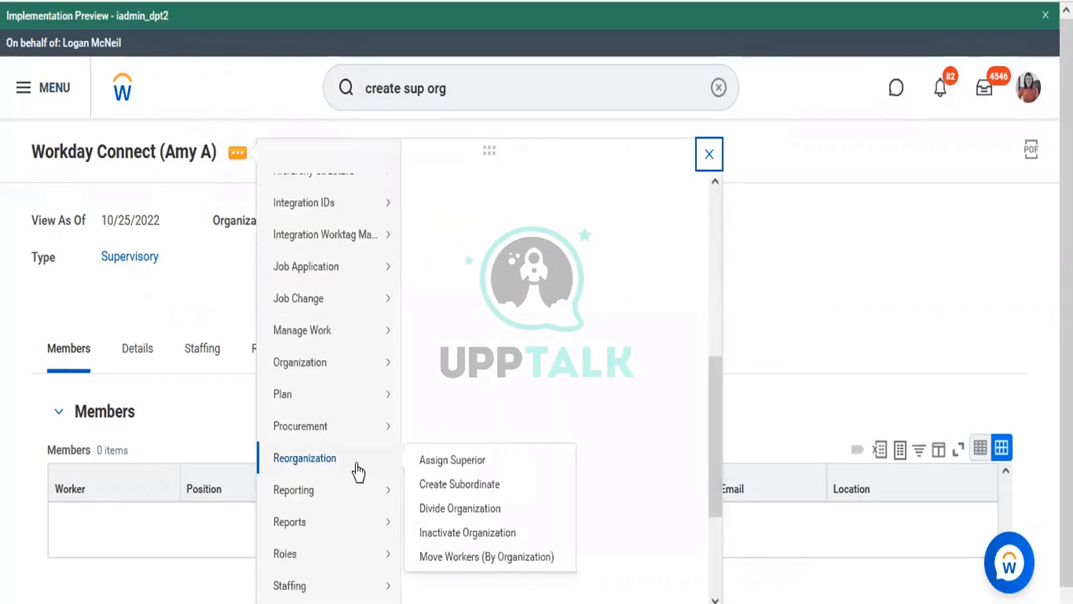
click(454, 459)
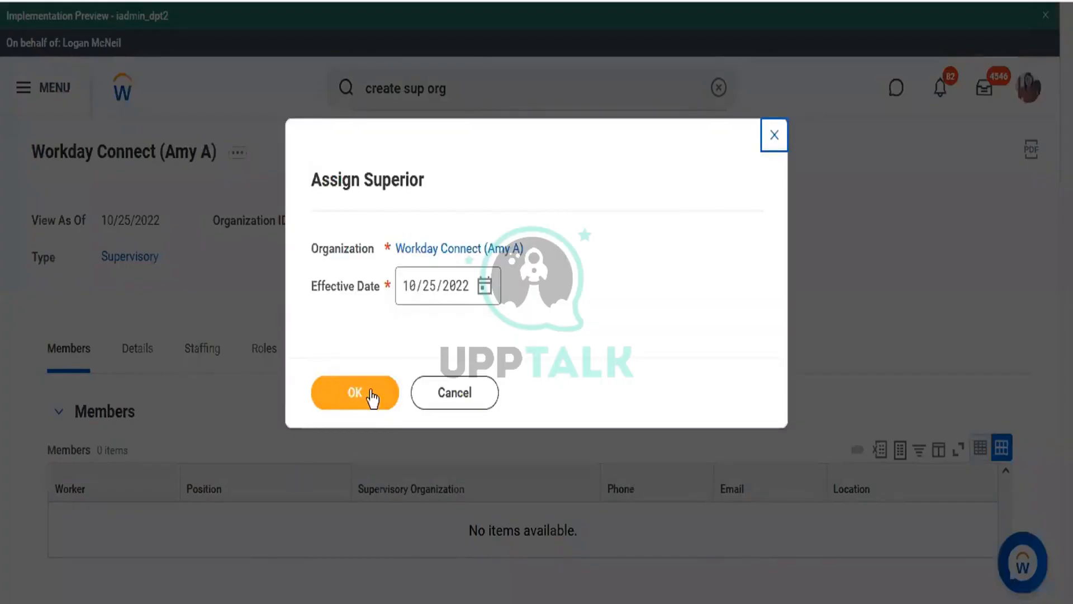
click(372, 391)
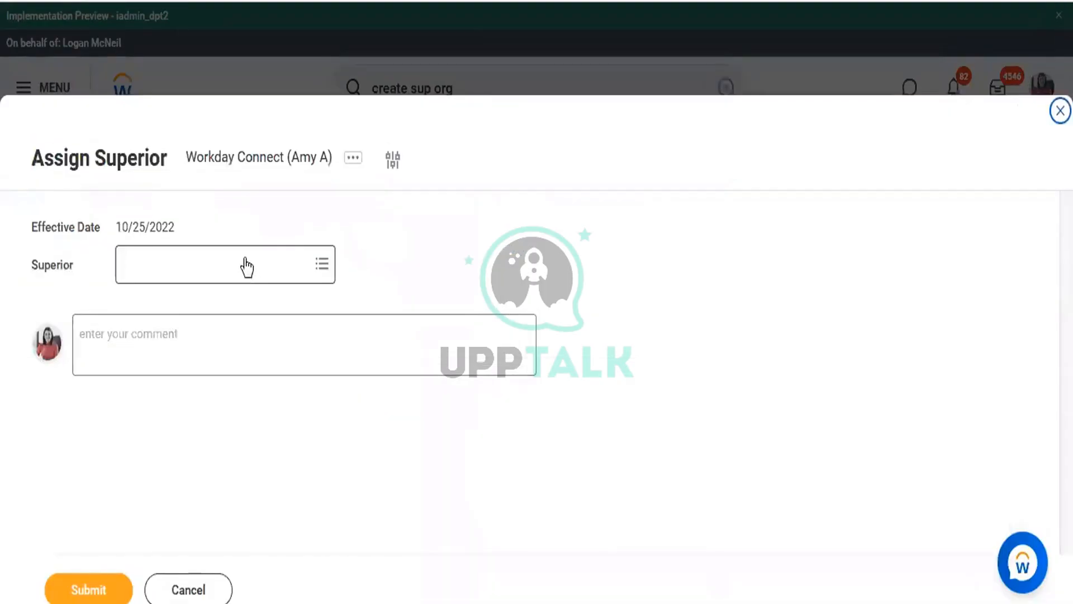
Set Workday Security as the superior organization, submit, and review the process details
click(245, 258)
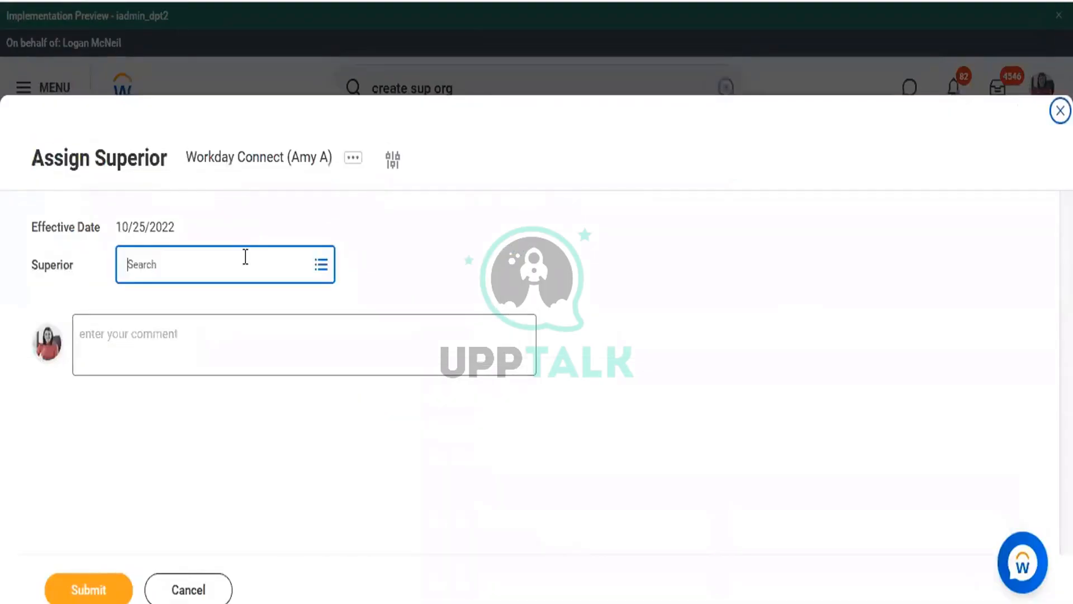
text(Ste)
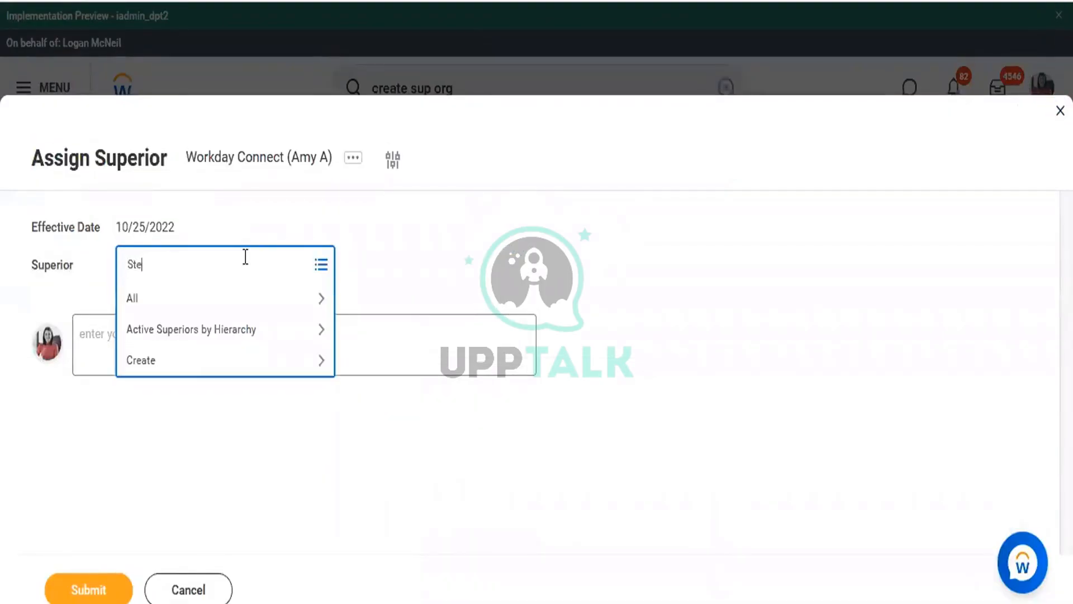
text(phen R)
key(Return)
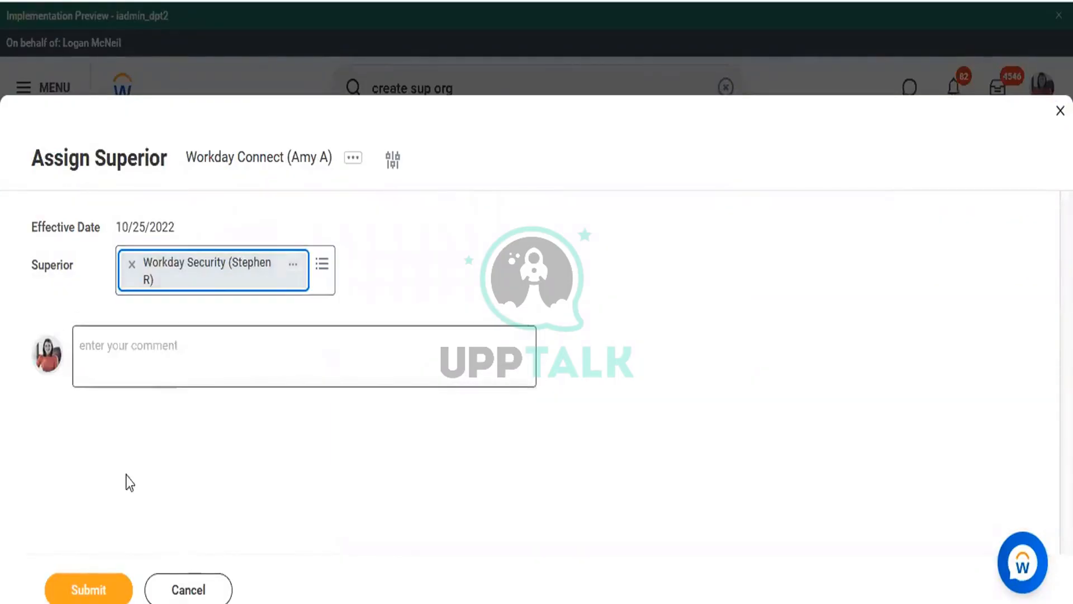
click(106, 592)
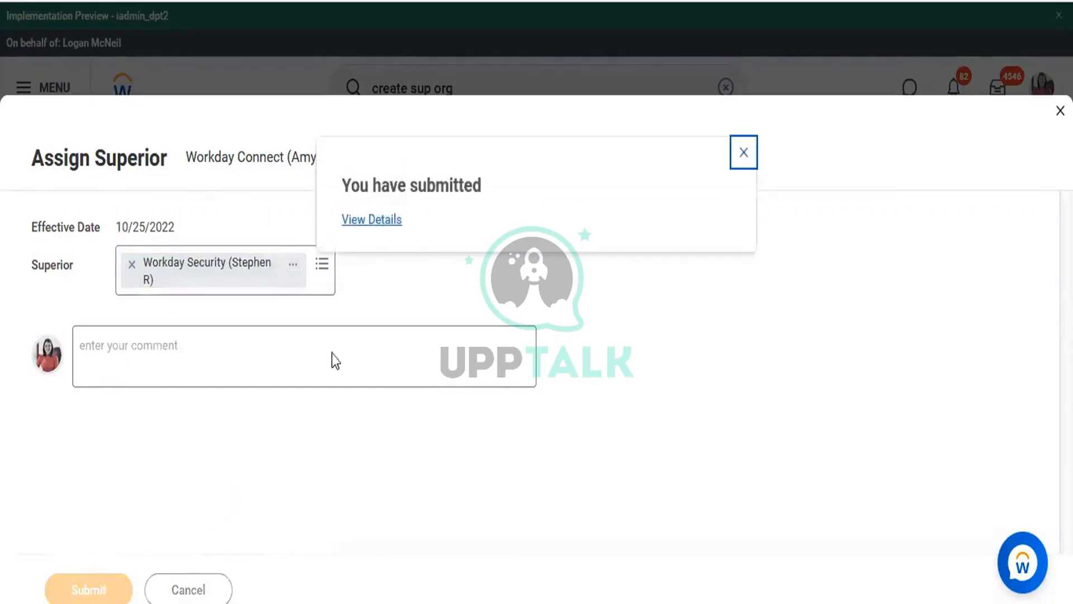
click(375, 224)
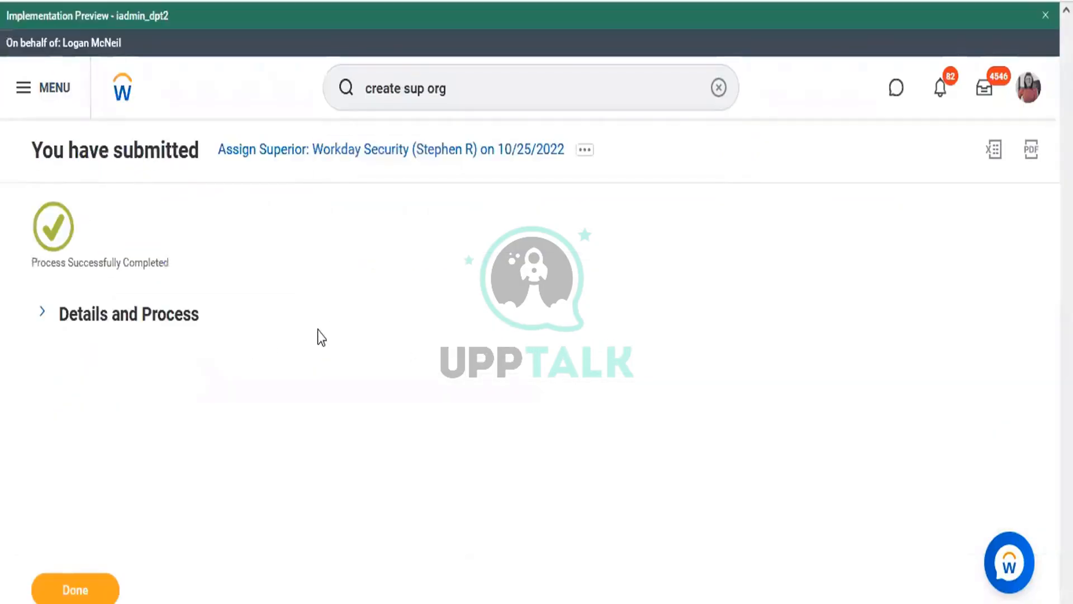
click(192, 318)
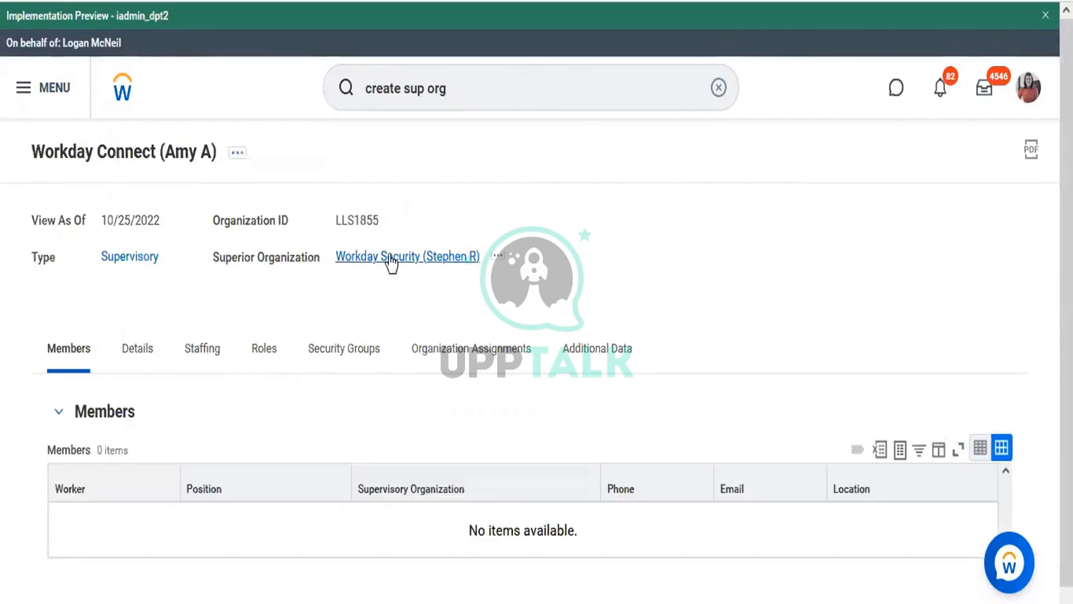
Open Workday Security's page and expand its Details to see subordinate organizations
click(384, 273)
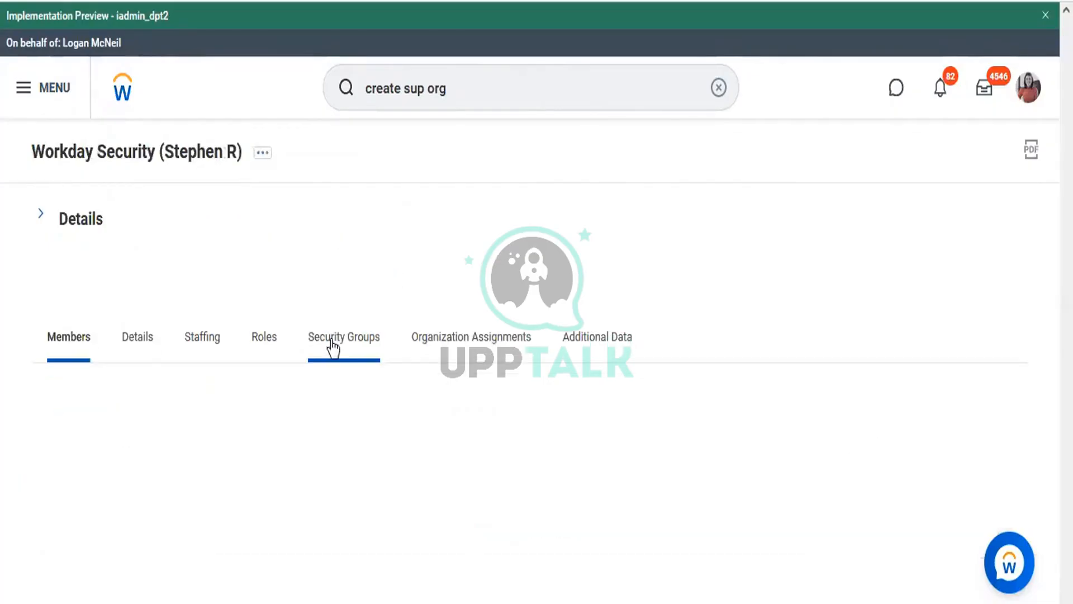
click(79, 220)
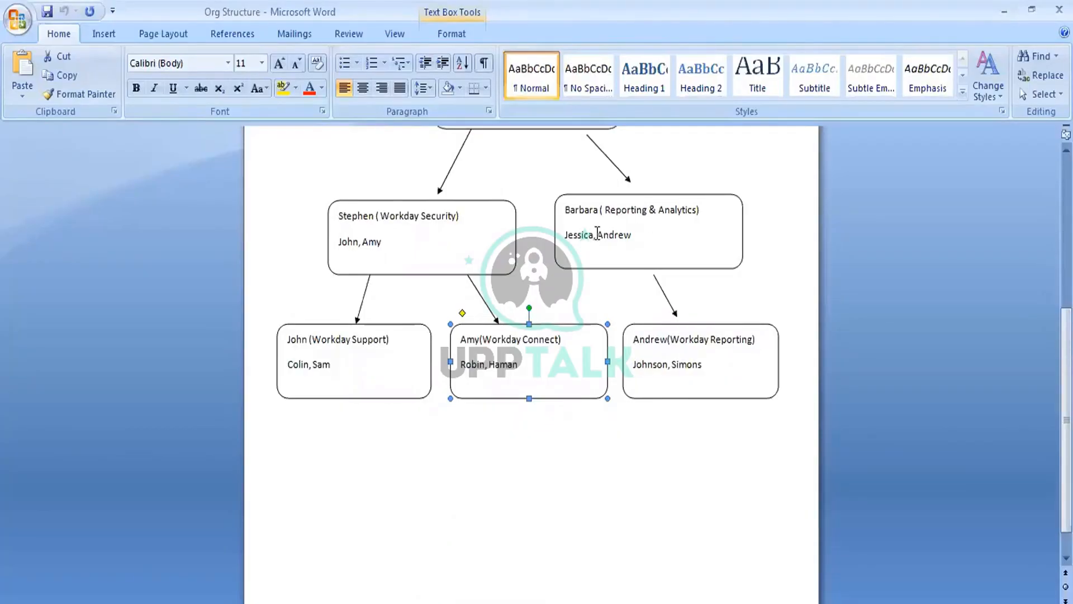
Highlight a member name in the Reporting & Analytics box, then switch back to Workday
drag(597, 233, 635, 244)
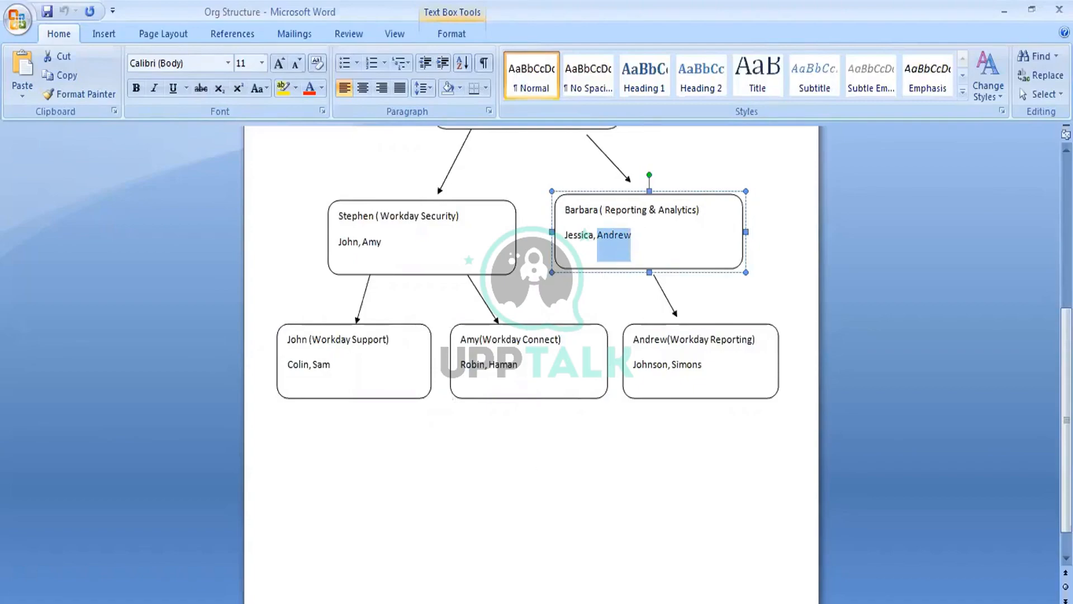
key(alt+Tab)
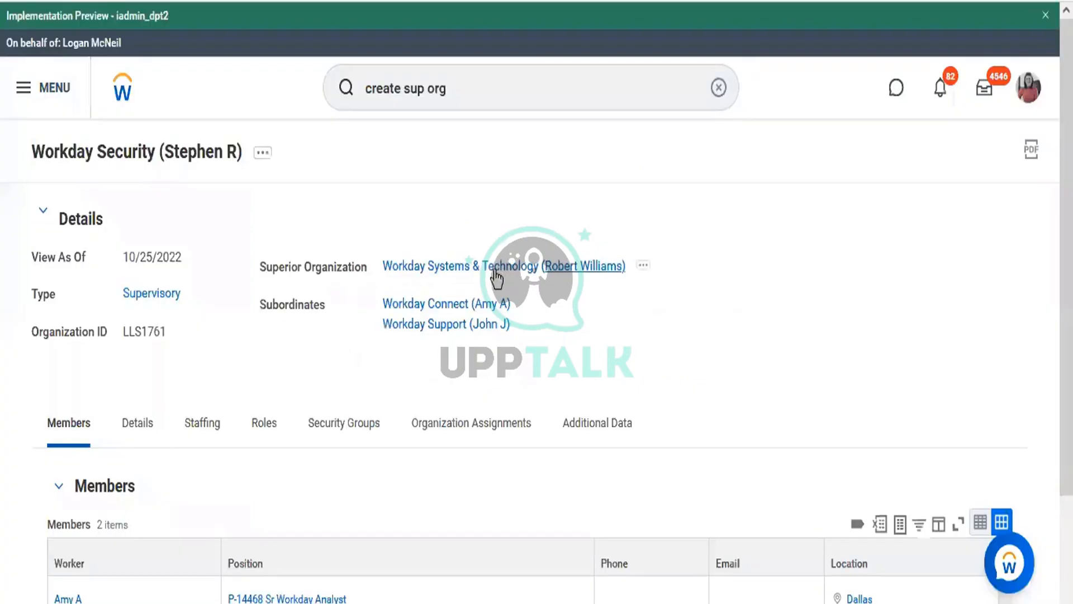
Go up to Workday Systems & Technology and open its Reporting & Analytics subordinate organization
click(479, 278)
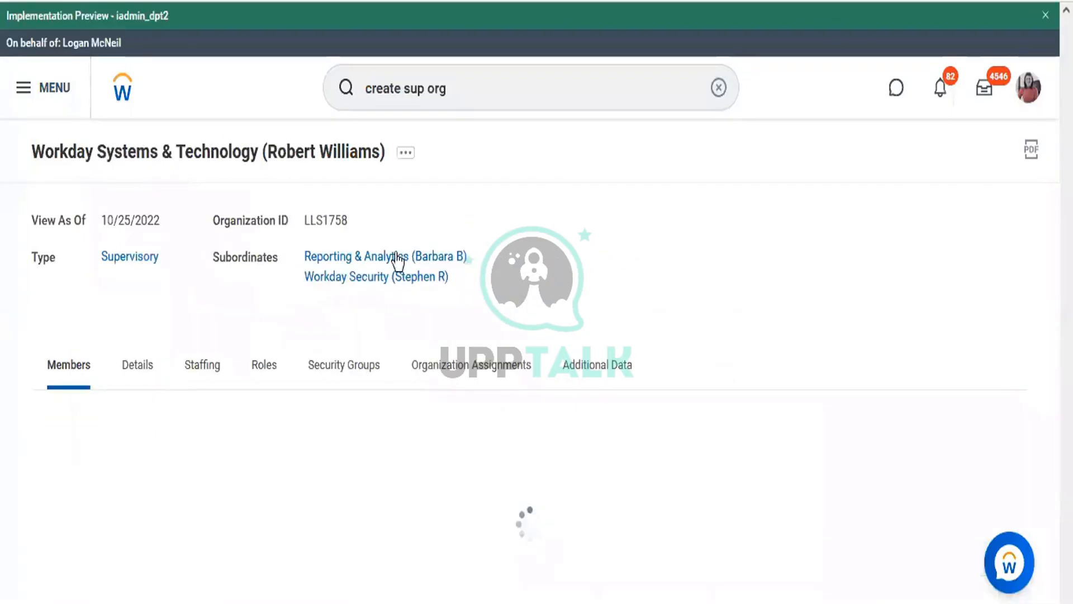
click(510, 236)
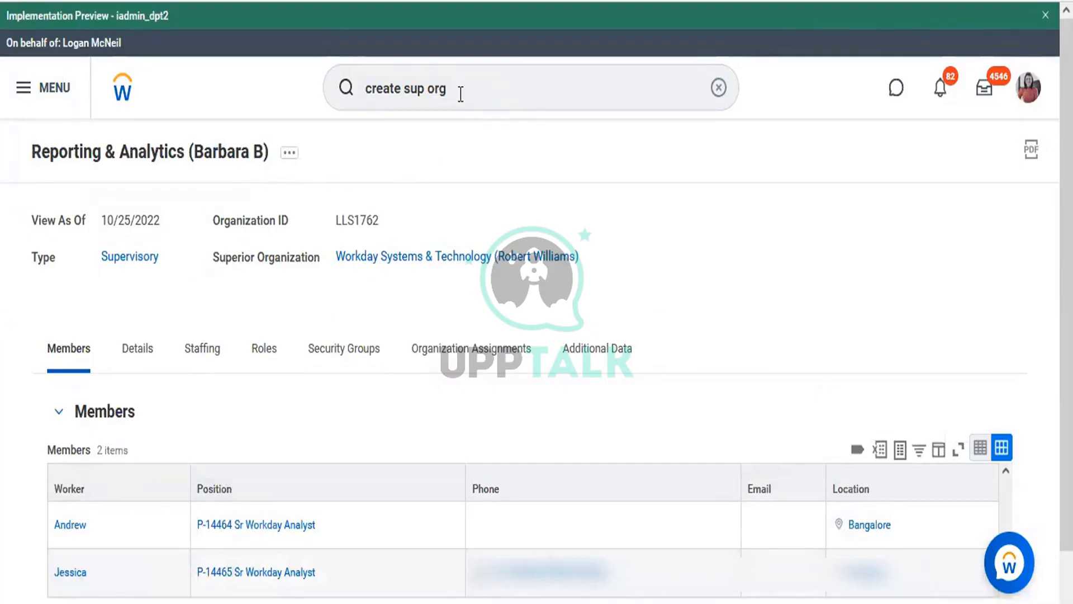
double_click(461, 94)
click(461, 94)
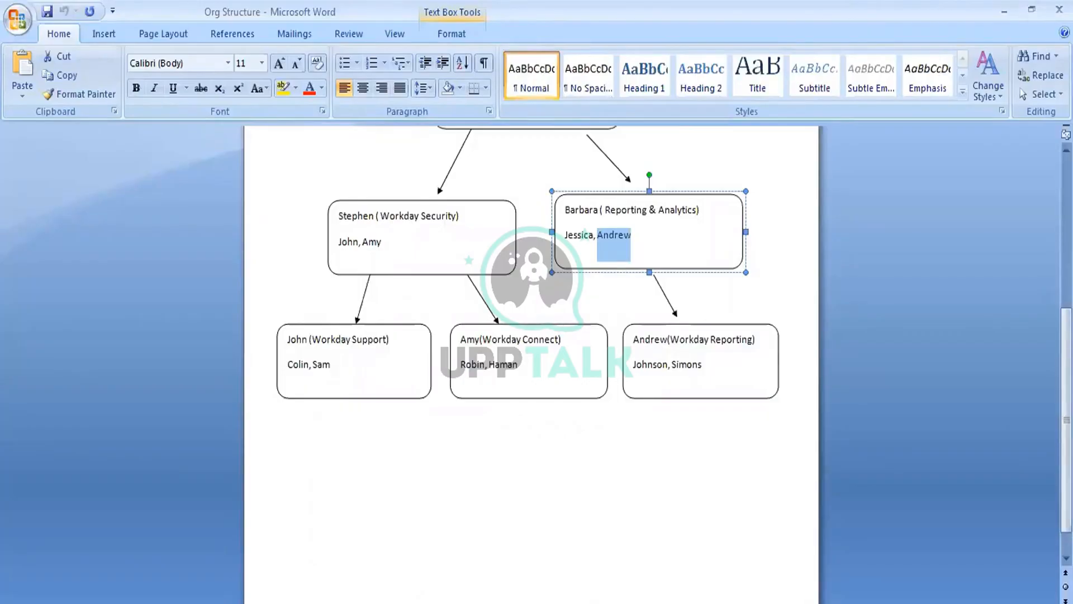
key(alt+Tab)
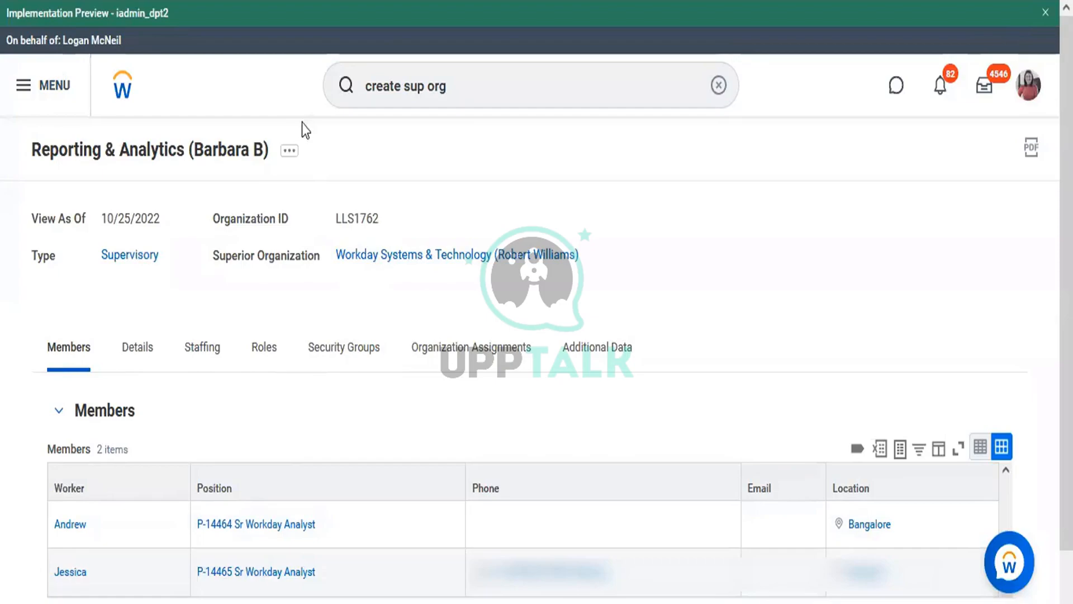
From the Reporting & Analytics related actions, choose Reorganization > Create Subordinate
click(295, 152)
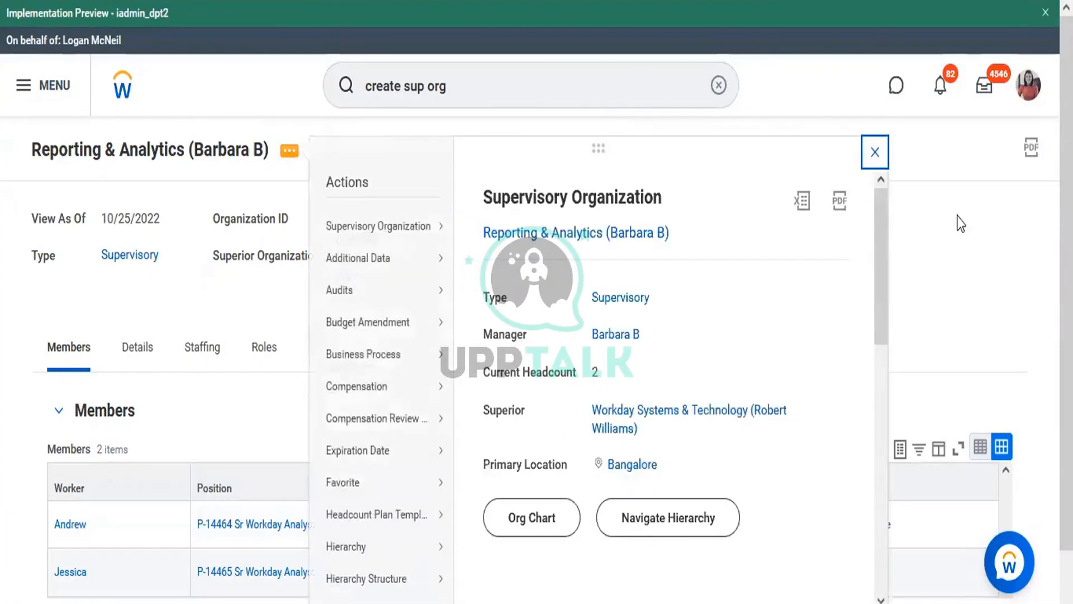
click(875, 151)
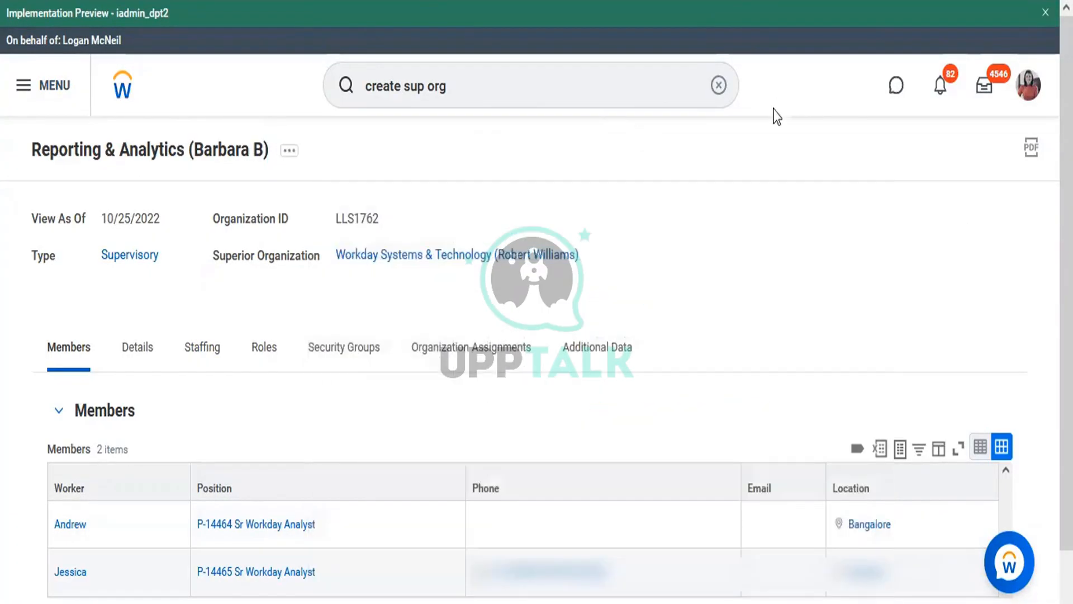
click(295, 160)
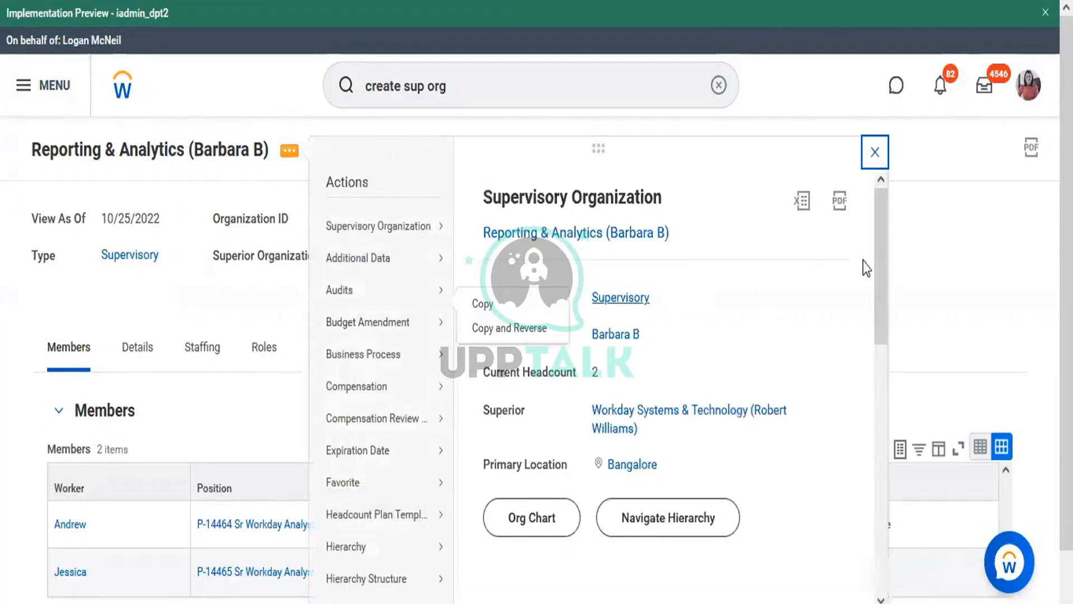
drag(879, 251, 858, 478)
scroll(858, 481, down, 4)
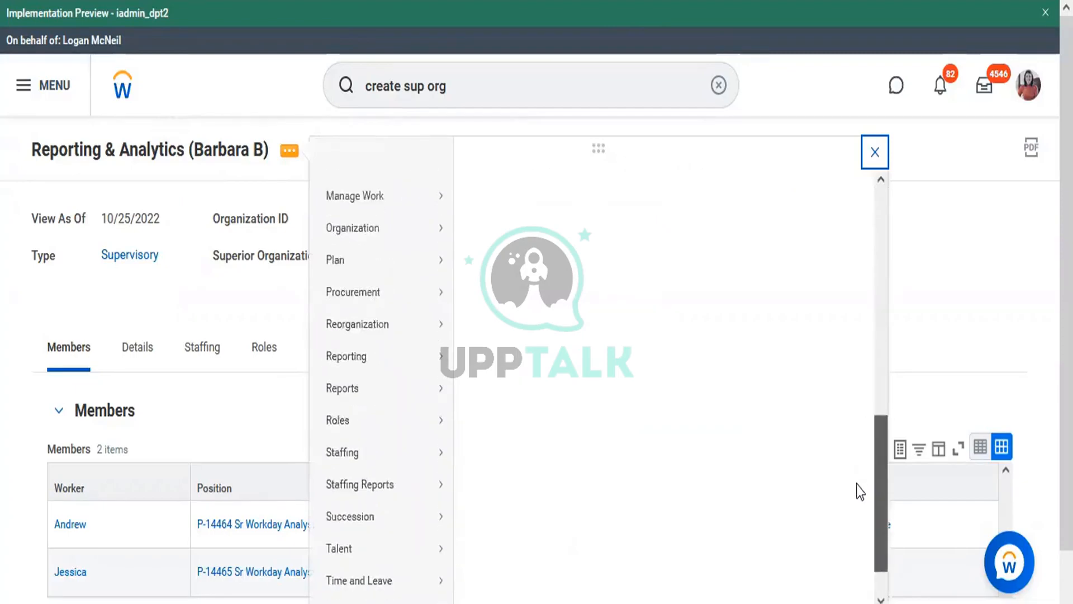
mouse_move(434, 281)
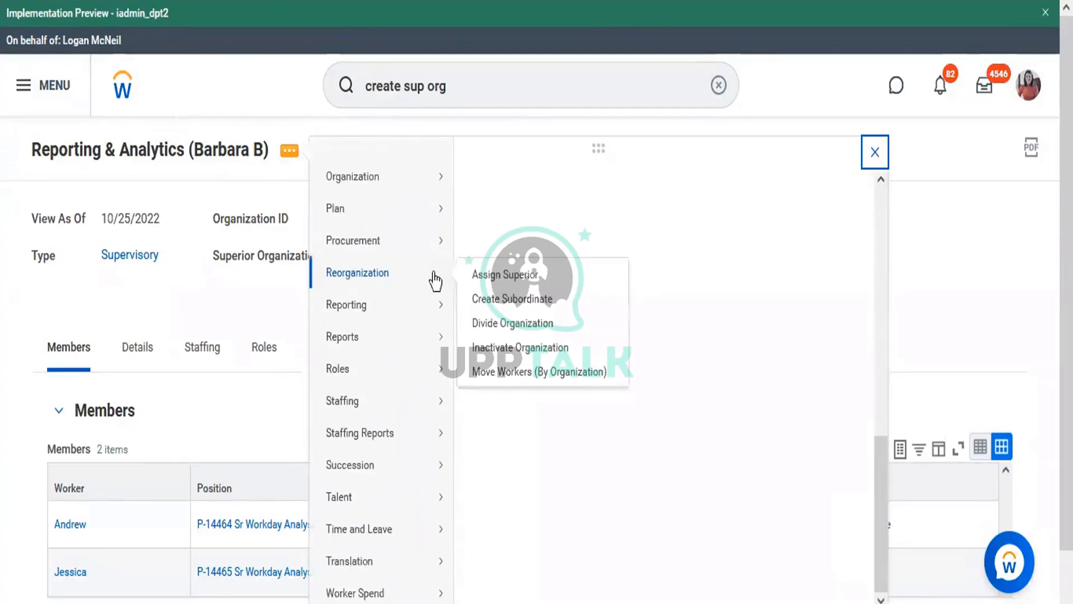
click(521, 300)
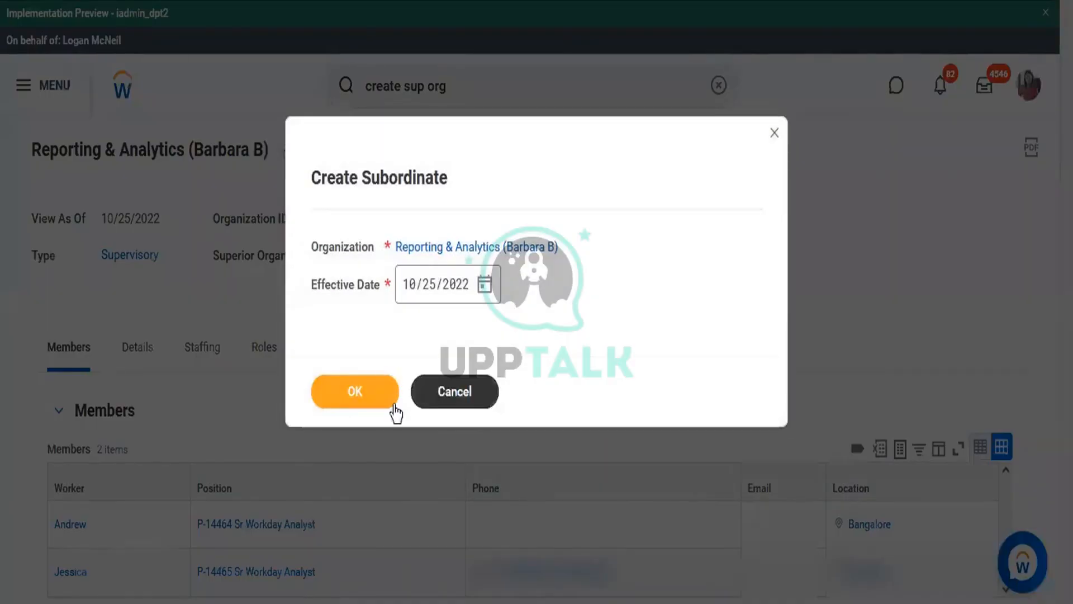
Confirm the 10/25/2022 effective date and place the cursor in the empty Organization Name field
click(357, 390)
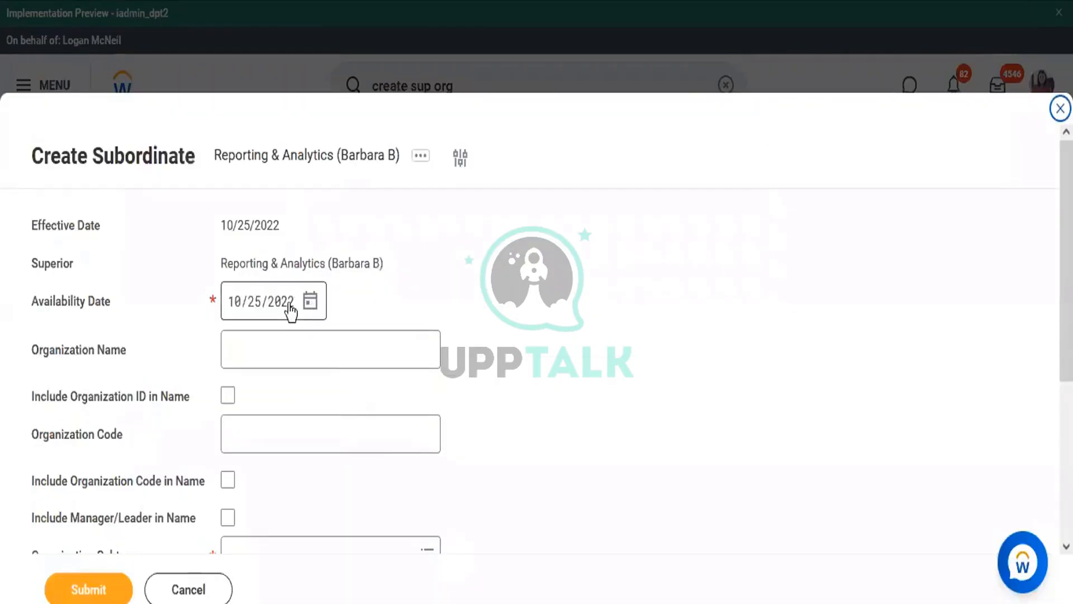
click(336, 351)
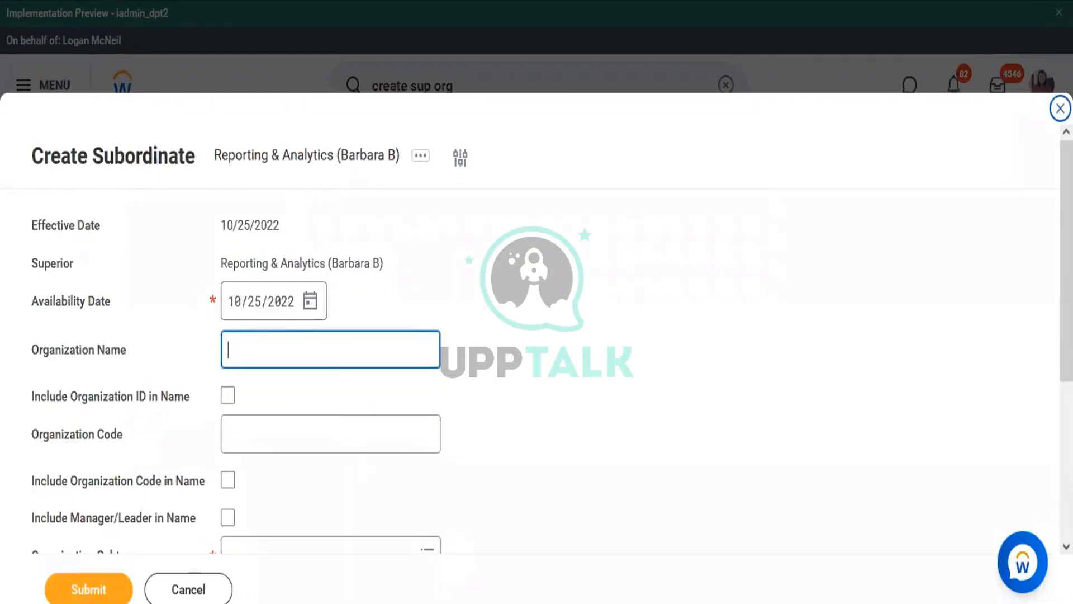
key(alt+Tab)
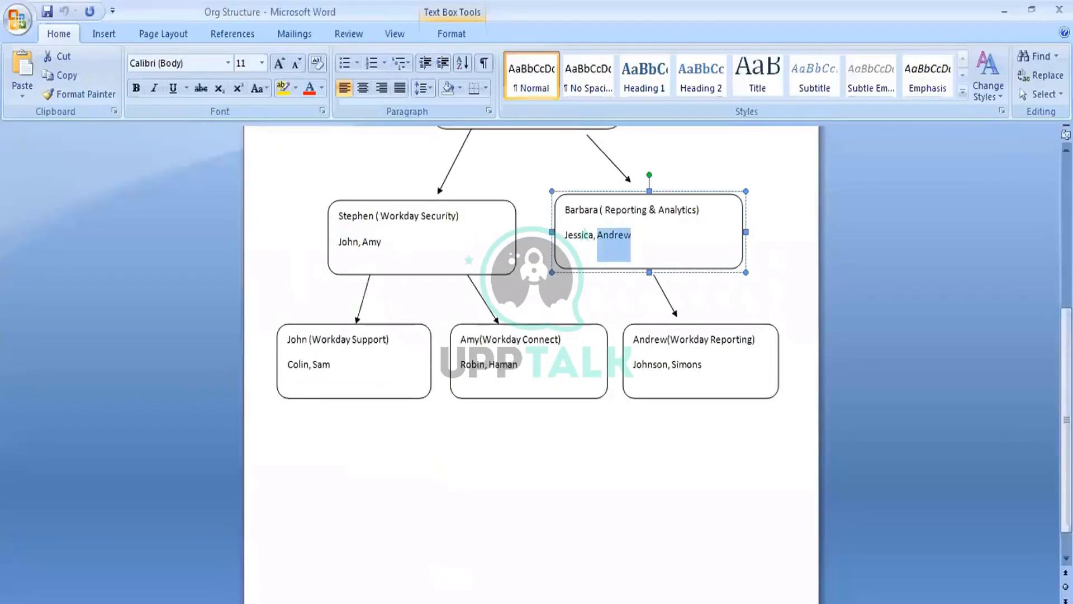
key(alt+Tab)
click(285, 366)
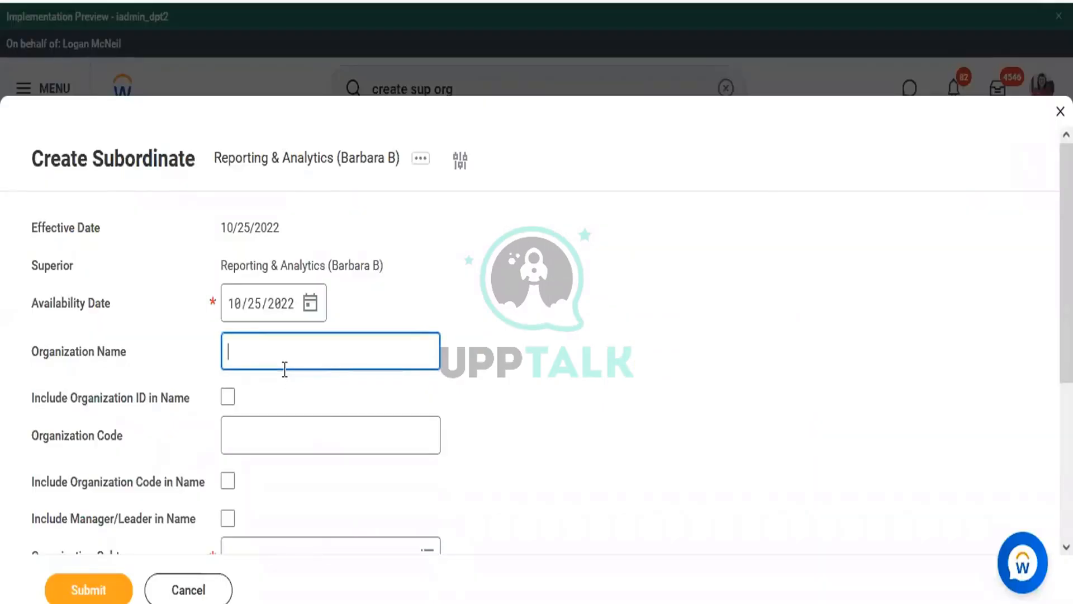
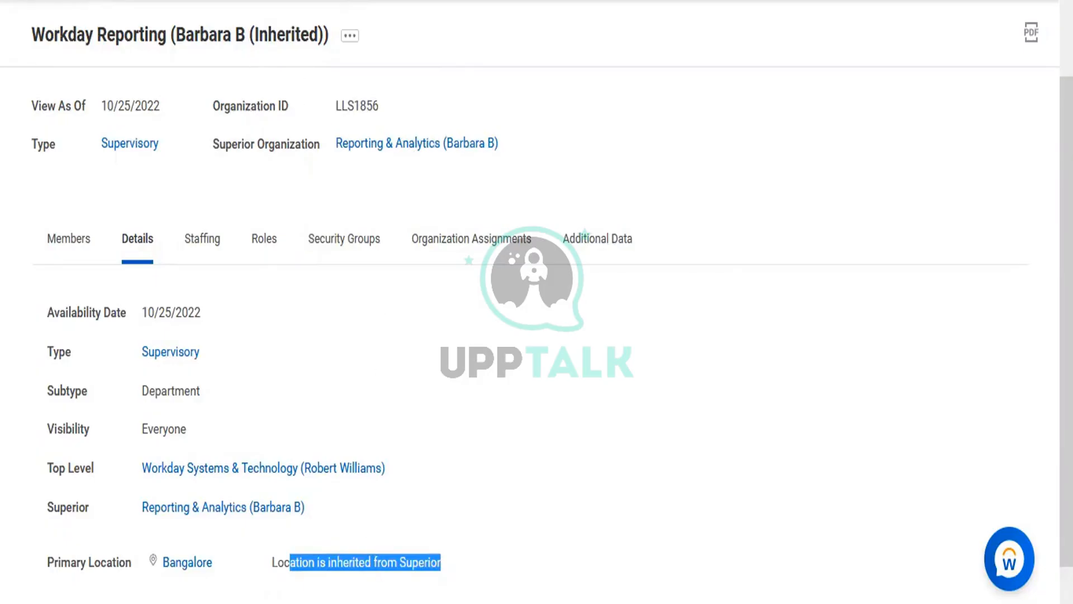
Check the Word Org Structure diagram, then open the Workday Reporting organization's related actions
click(410, 597)
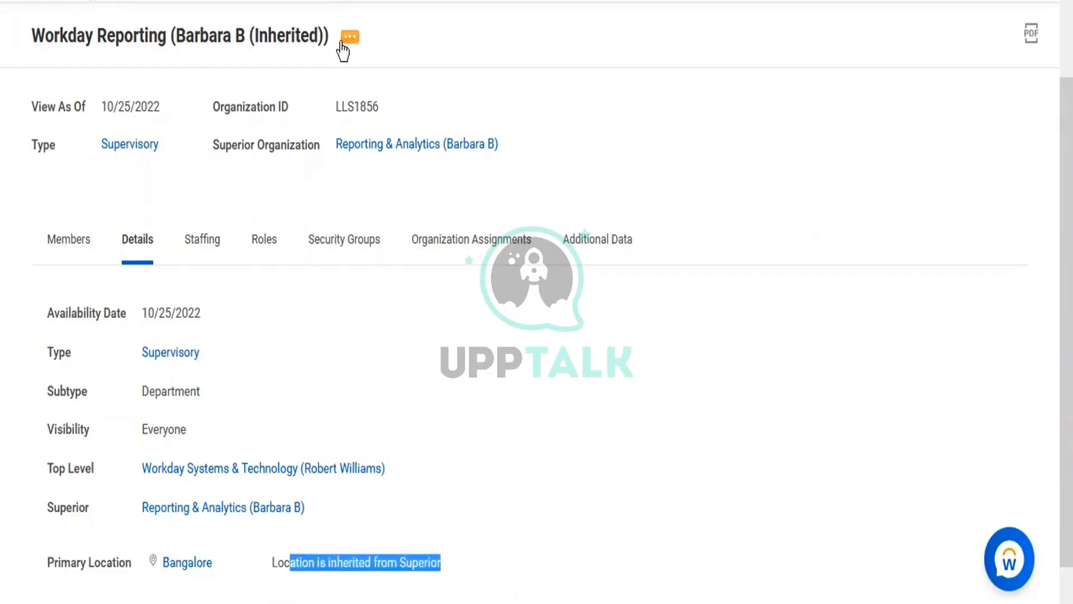
click(343, 50)
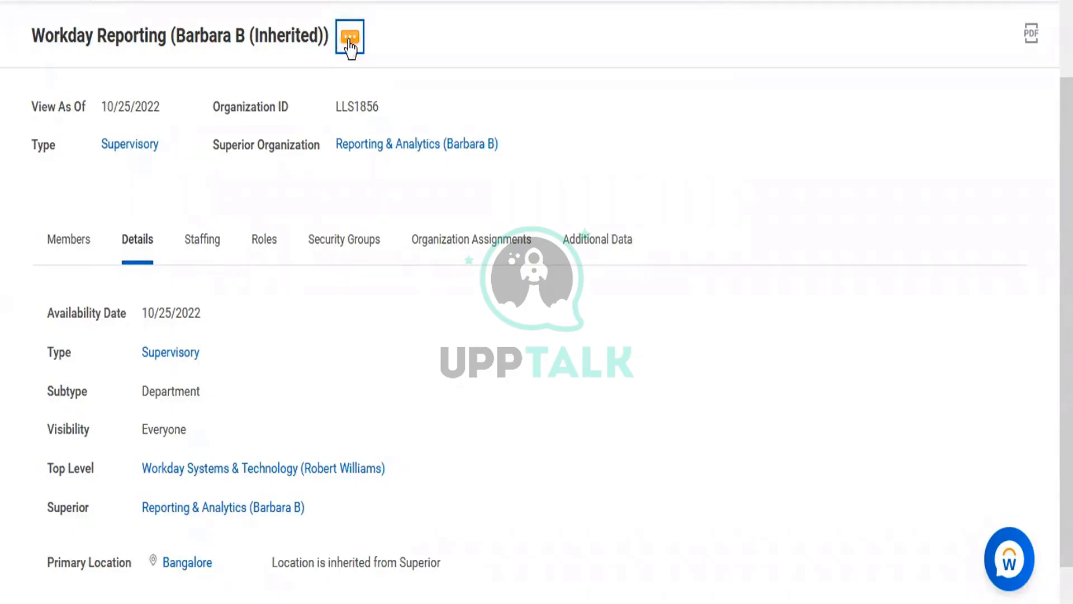
click(350, 45)
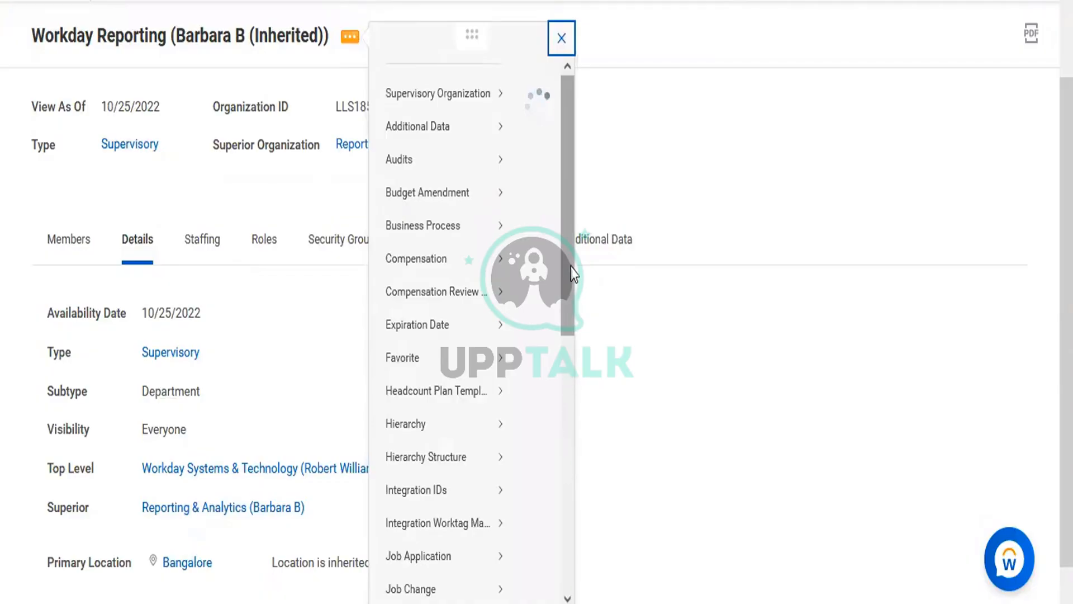
Start Assign Roles for Workday Reporting, keeping the 10/25/2022 effective date
drag(571, 324, 579, 502)
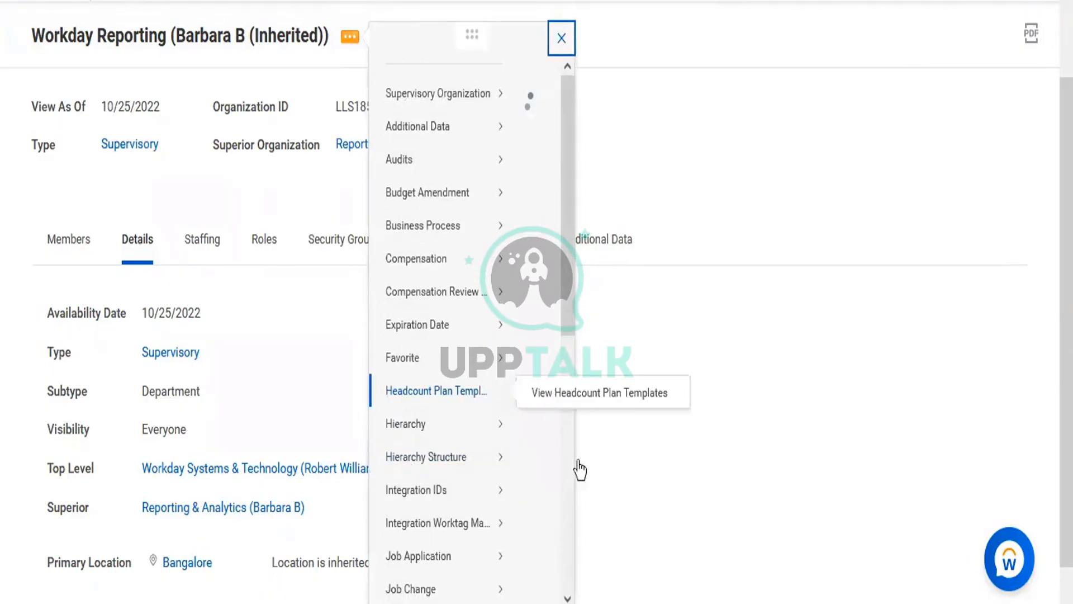
drag(568, 326, 570, 422)
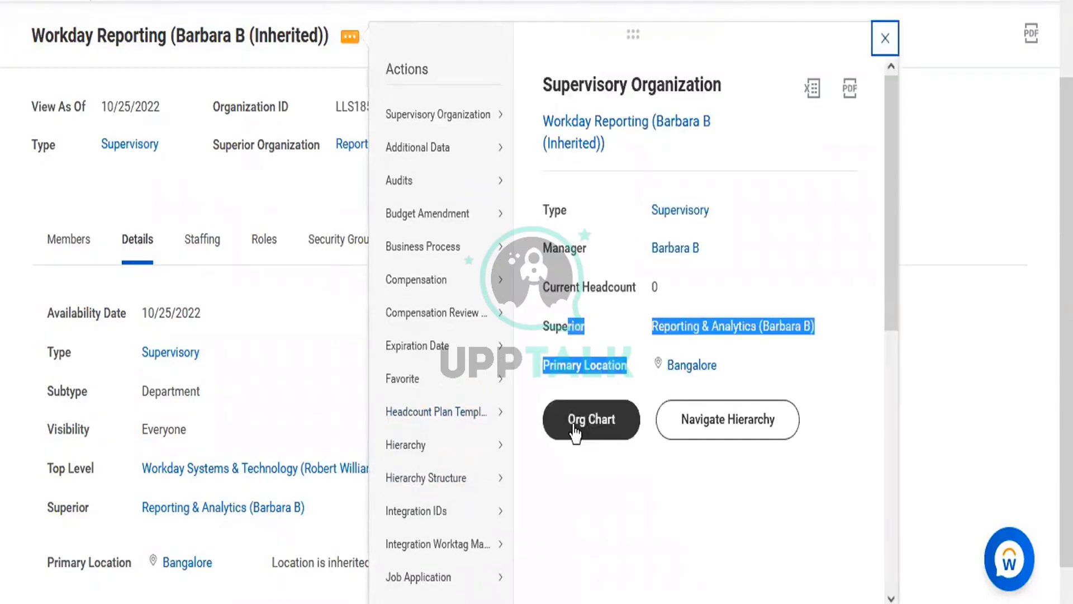
drag(805, 302, 895, 391)
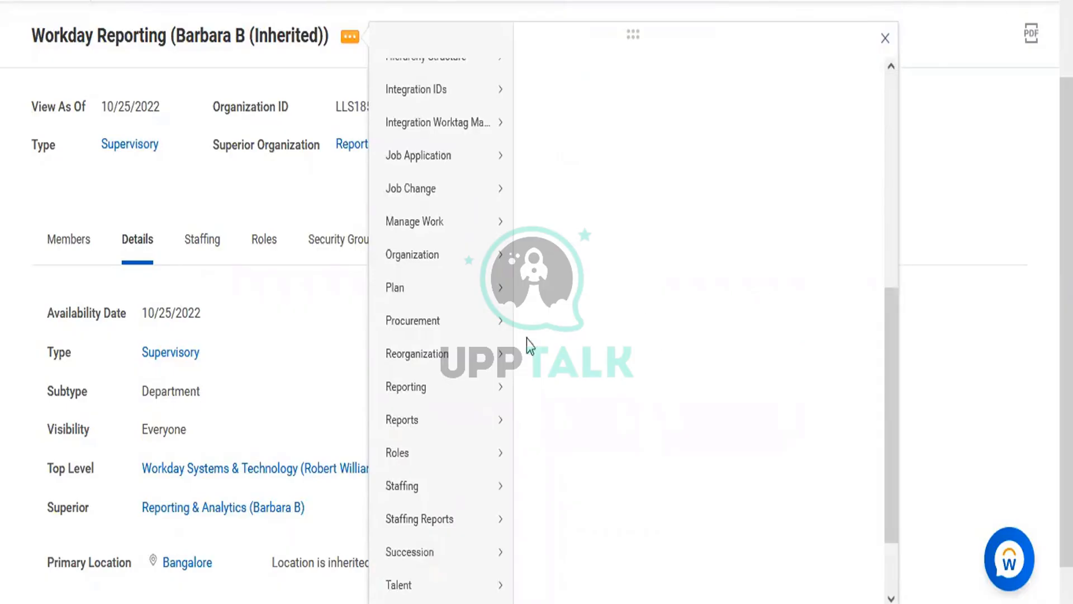
mouse_move(405, 469)
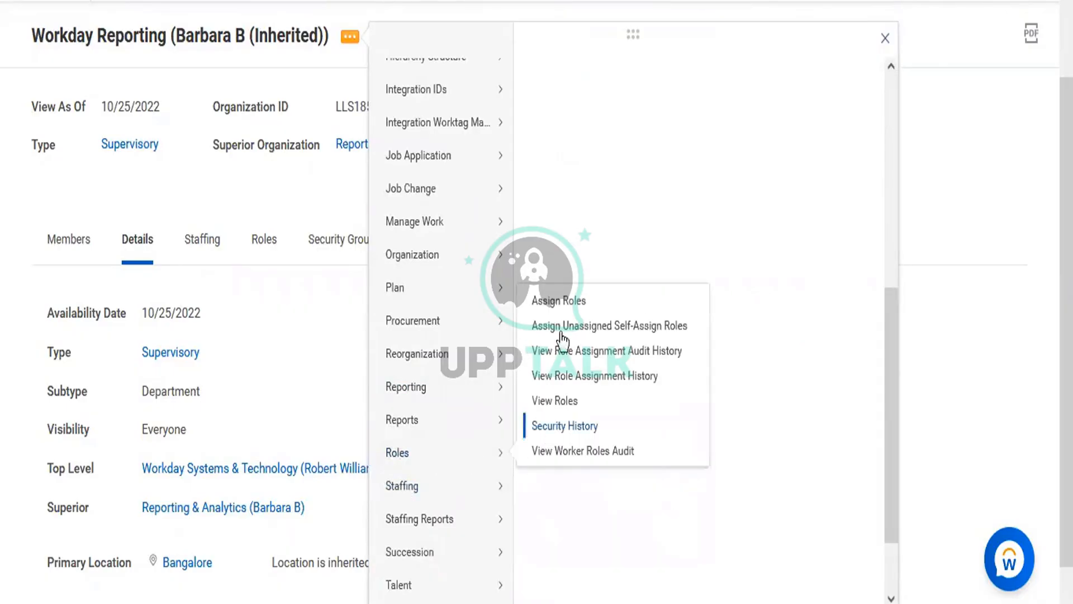
scroll(555, 303, down, 1)
mouse_move(431, 318)
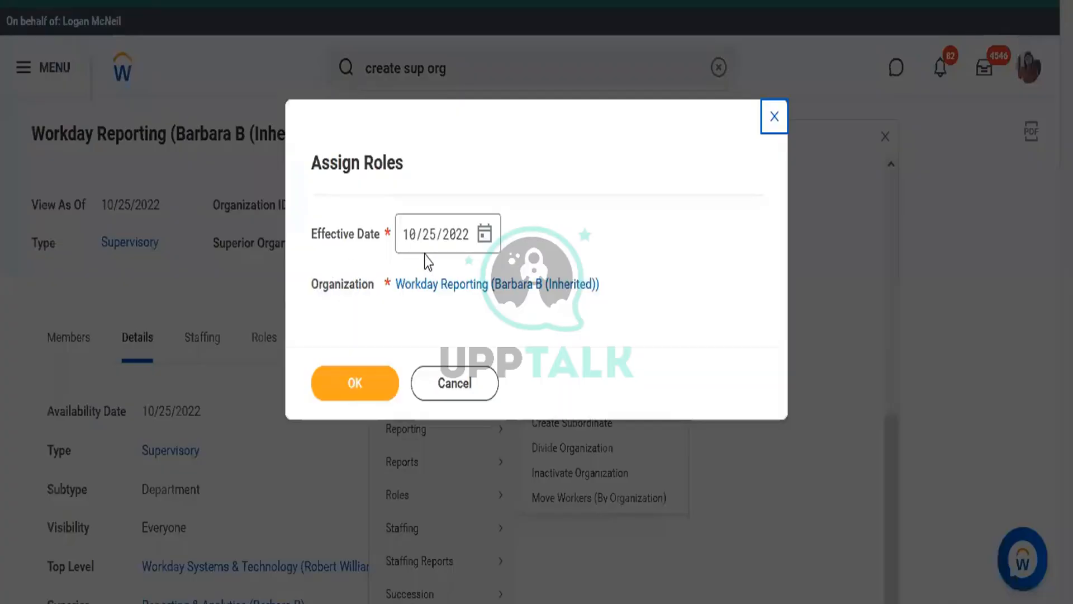
click(361, 384)
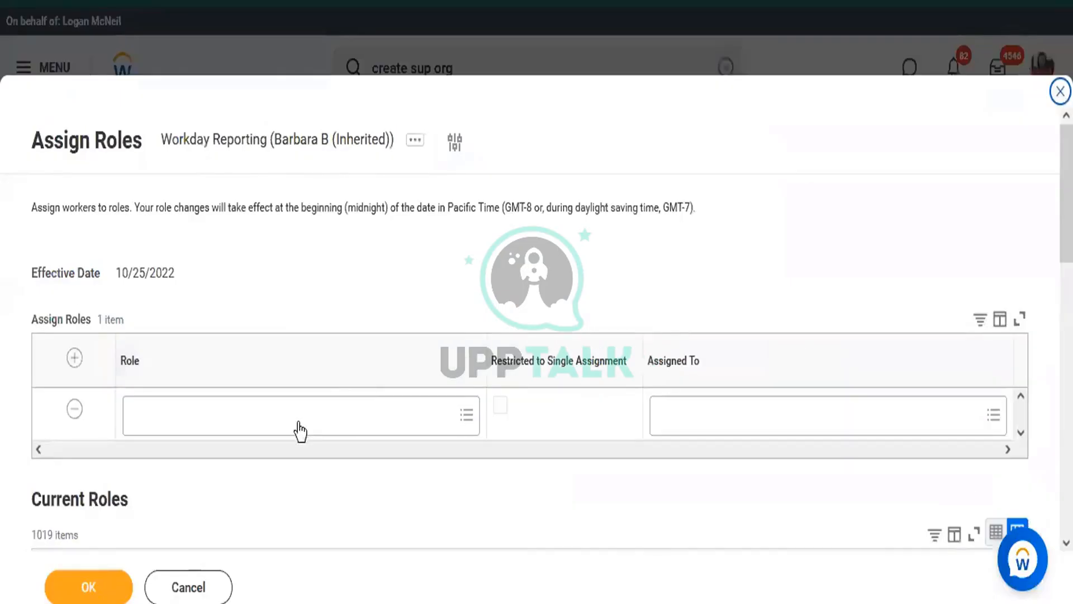
Search for and select Manager as the role to assign
click(300, 431)
text(Manager)
key(Return)
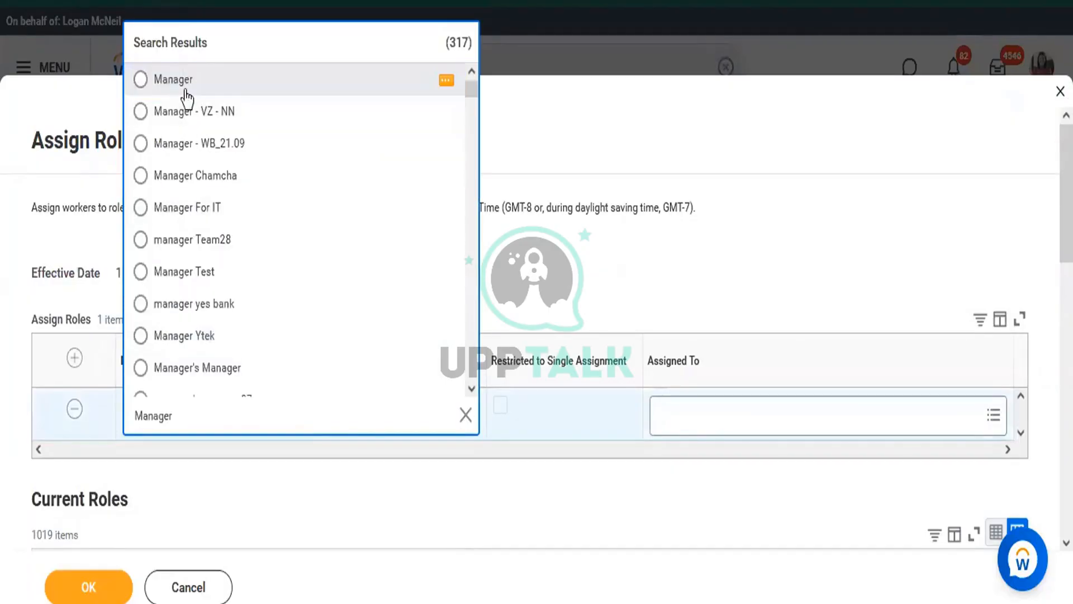
click(184, 91)
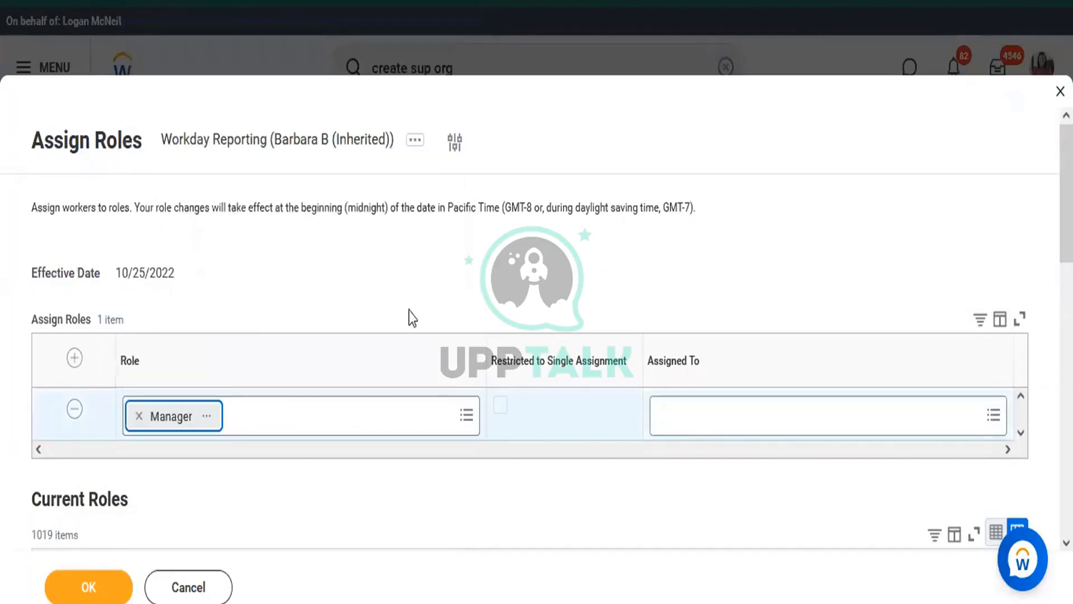
Search the Assigned To field for the worker by first name
click(756, 427)
text(Andrew A)
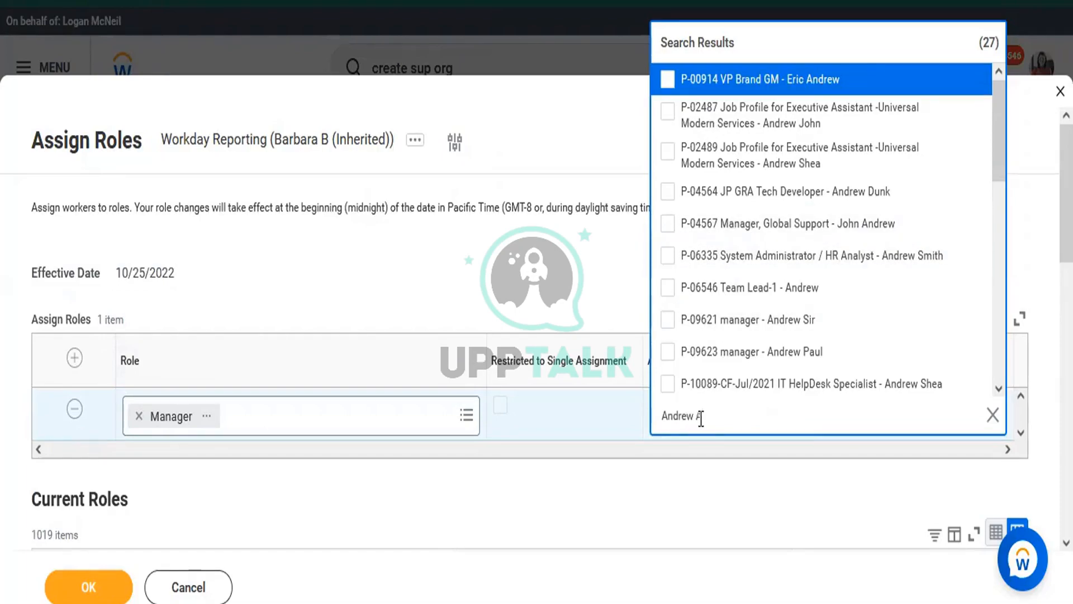
key(Return)
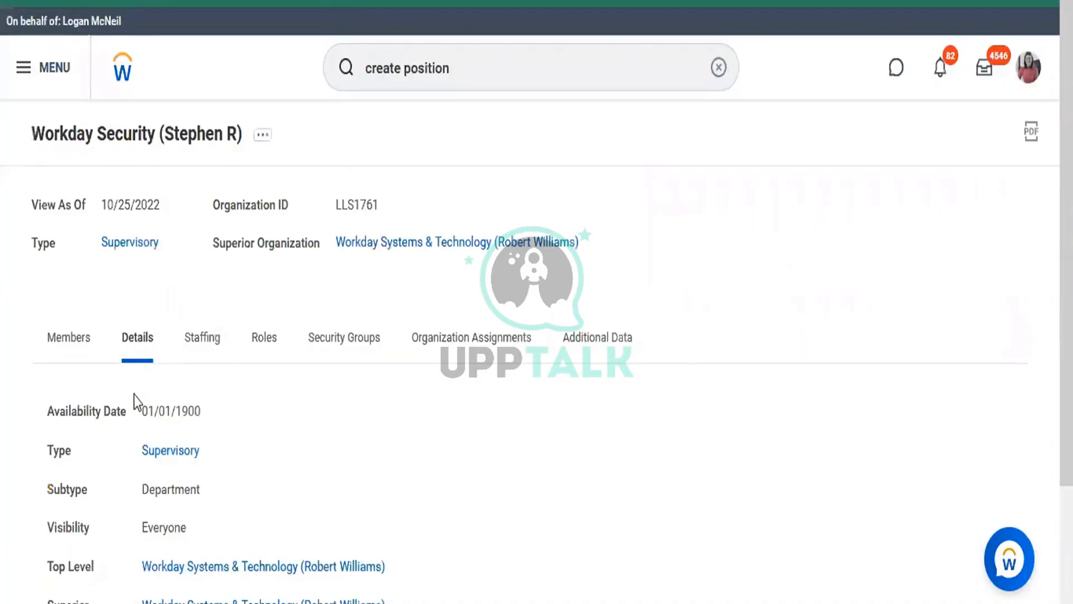
Review Members, the superior Workday Systems & Technology, and its Reporting & Analytics subordinate
click(76, 343)
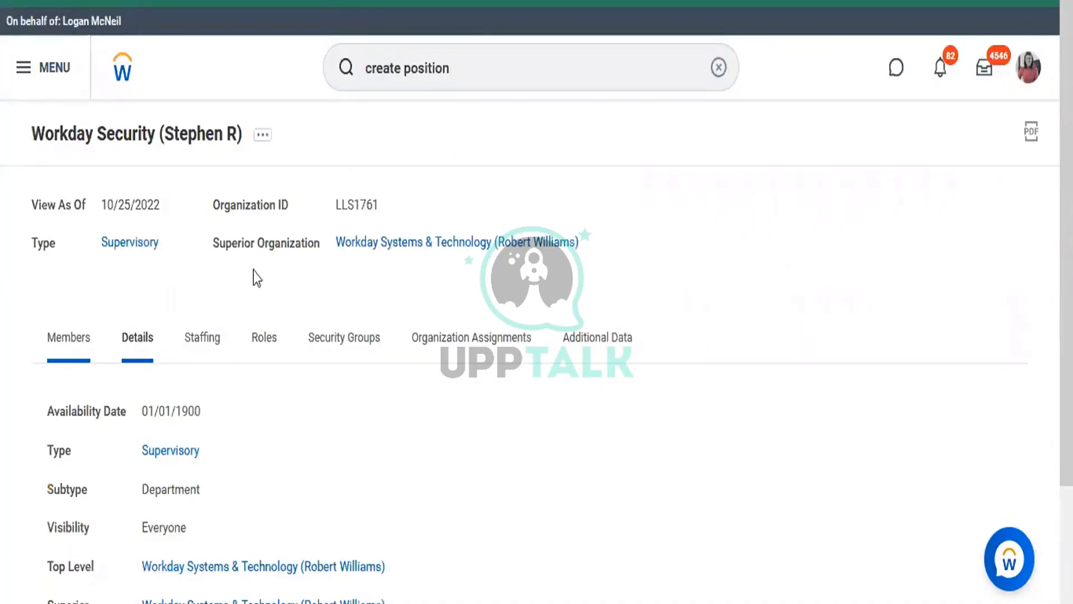
click(381, 244)
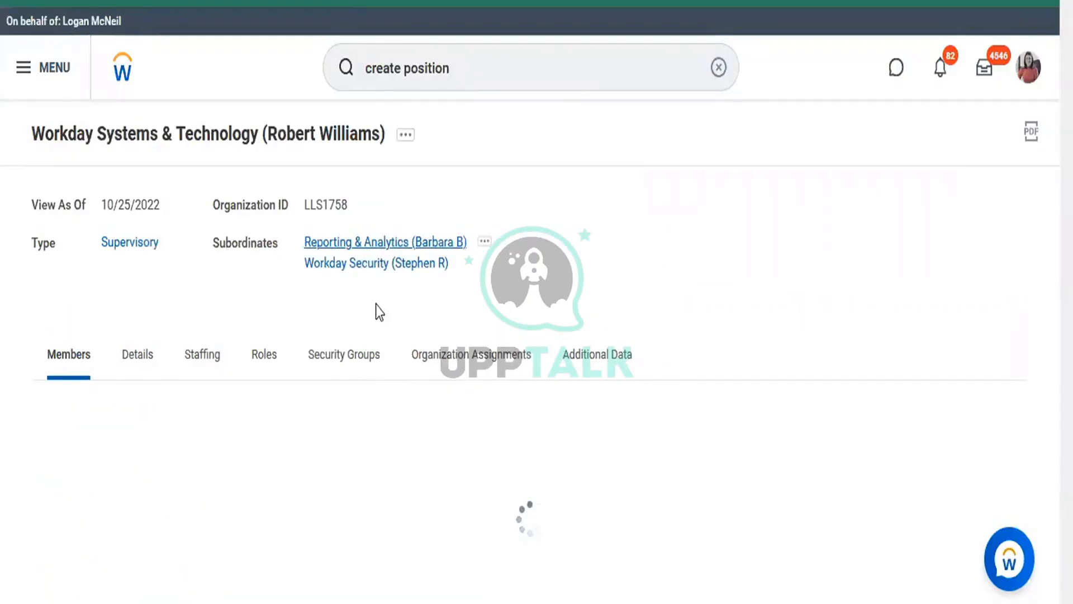
click(354, 242)
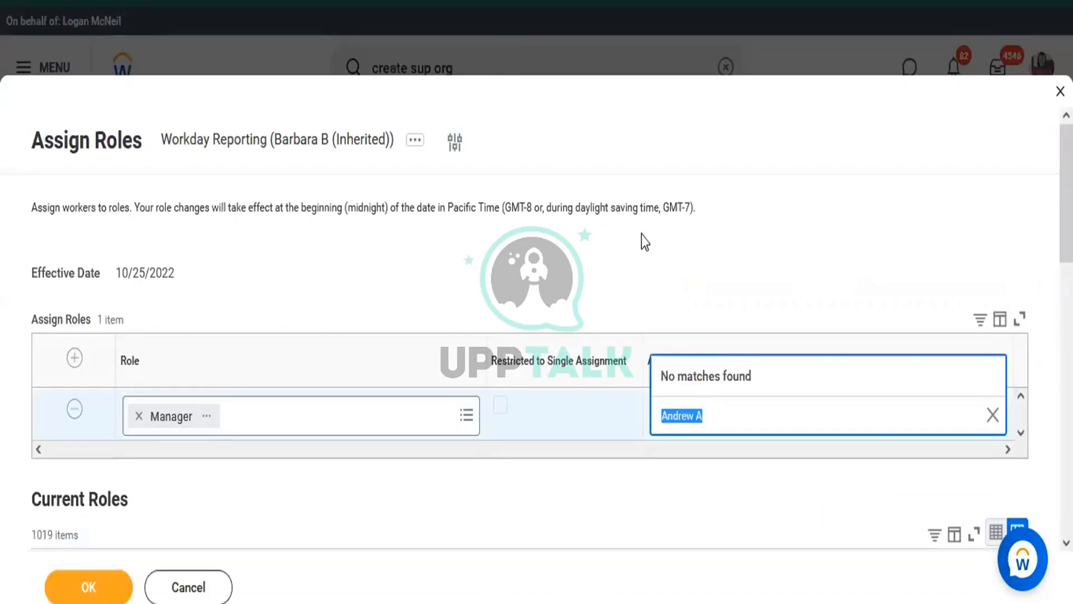
Assign the Manager role to P-14464 Sr Workday Analyst and submit it
click(720, 431)
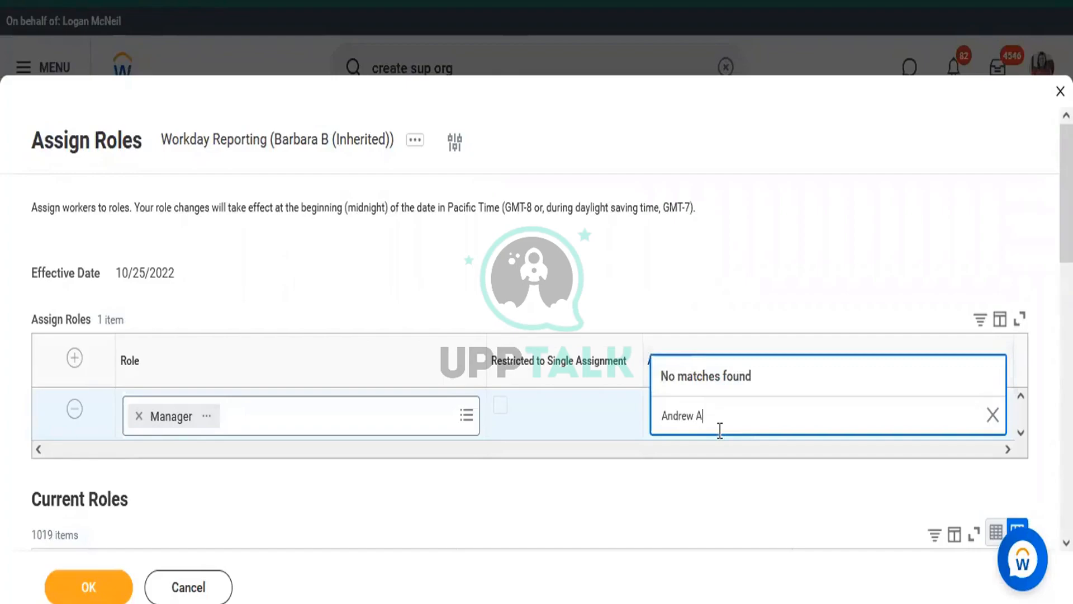
key(BackSpace)
key(BackSpace)
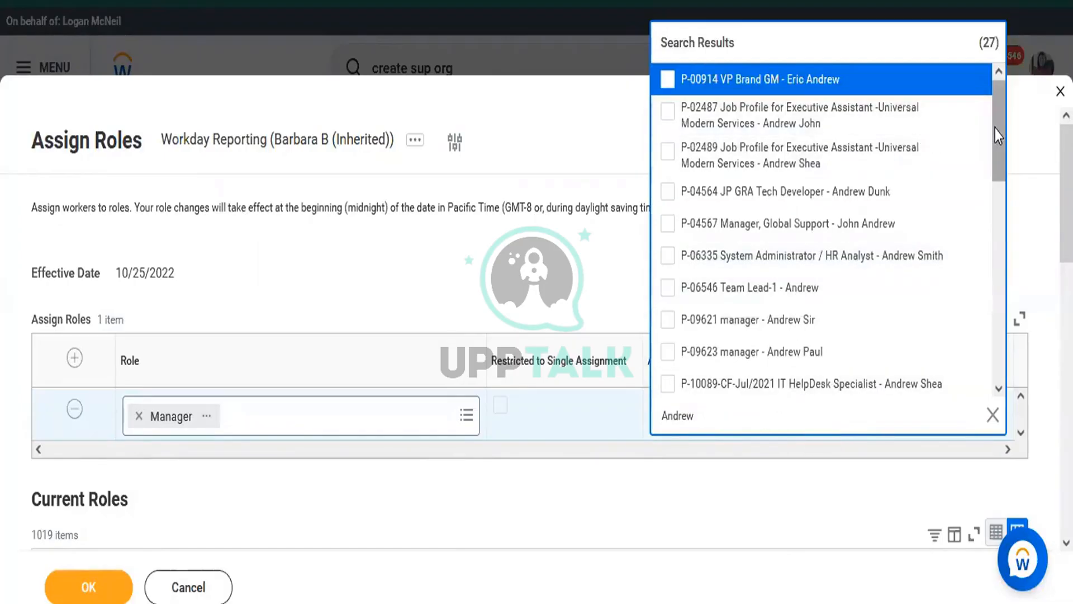
drag(997, 156, 987, 267)
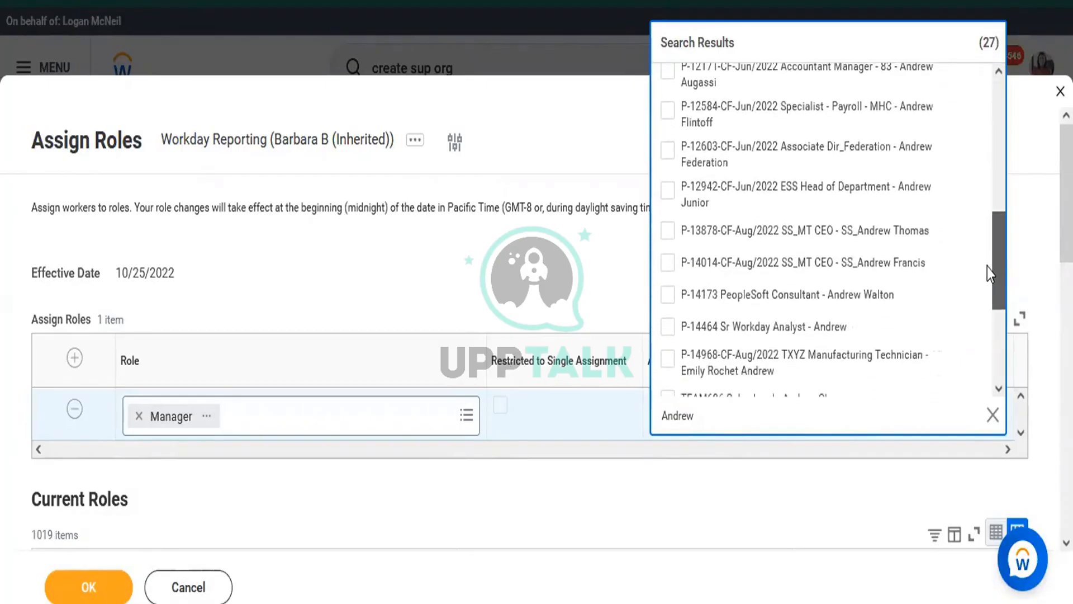
click(785, 330)
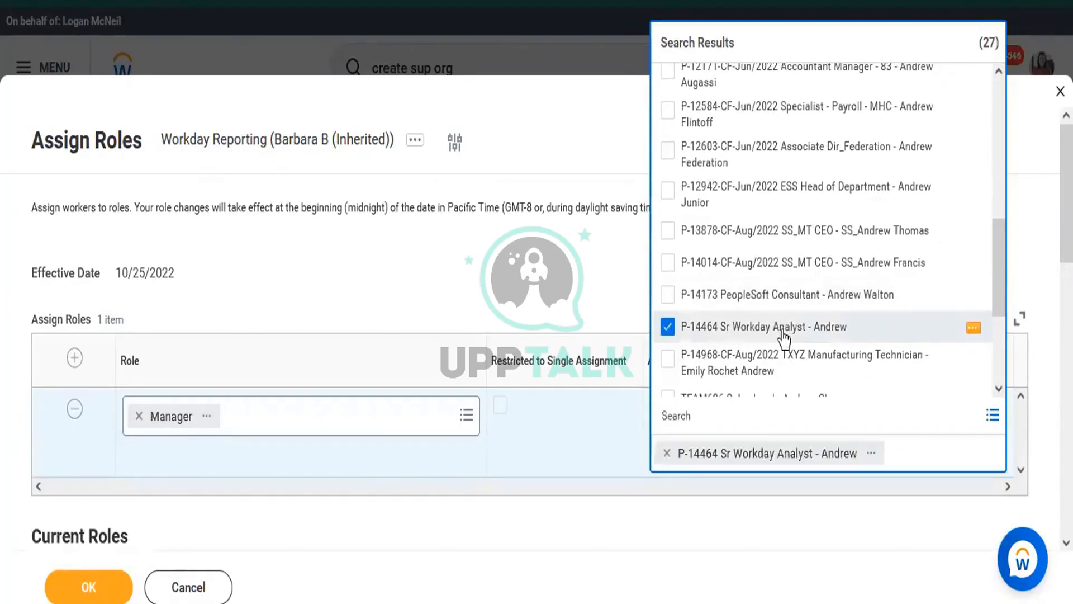
click(592, 285)
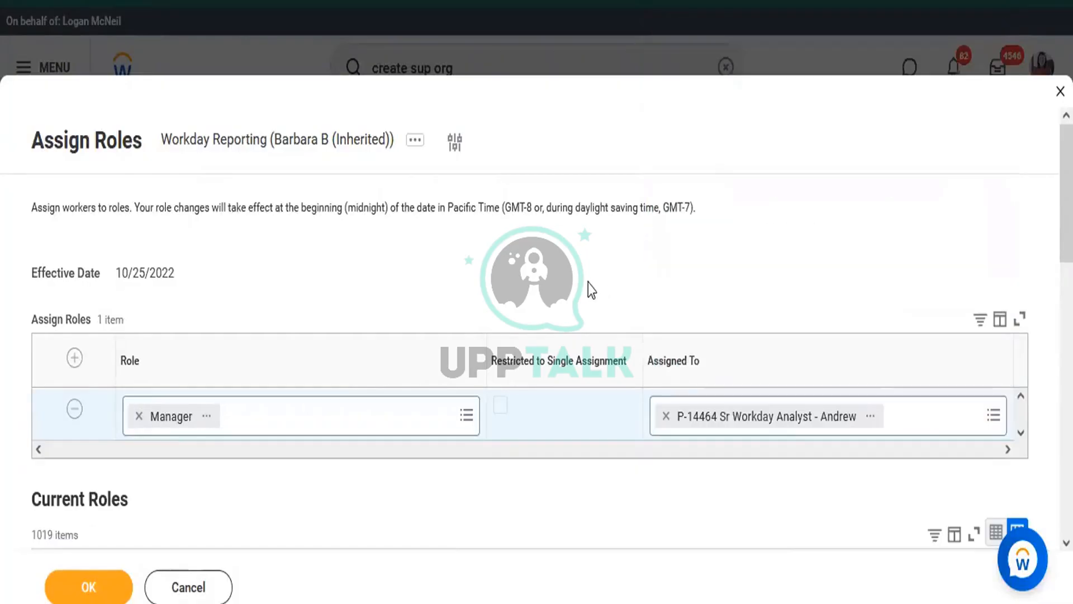
click(110, 593)
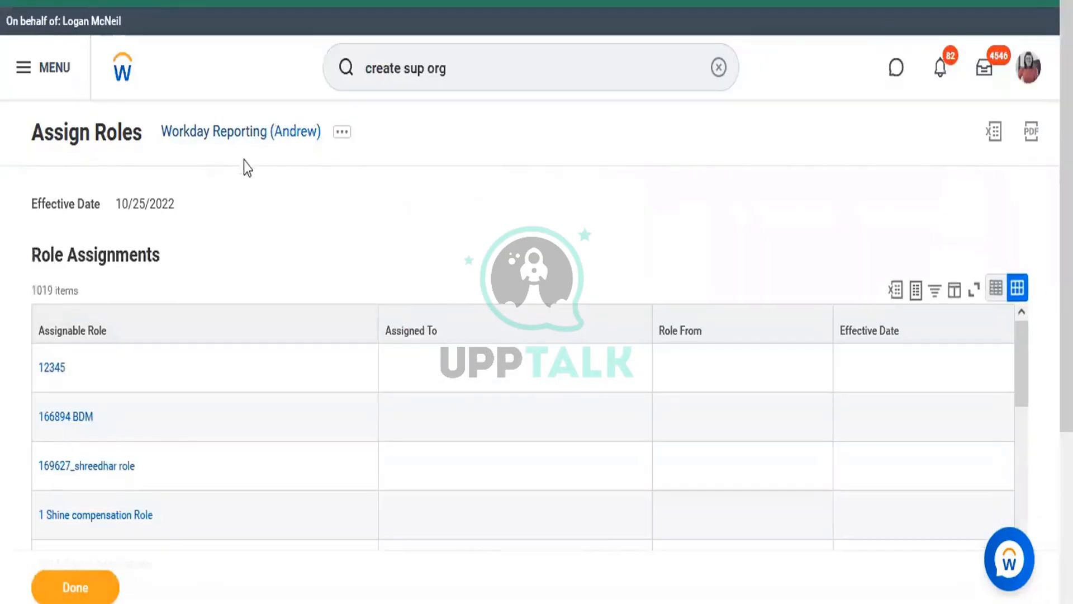
Open Reporting & Analytics details and show actions for superior Workday Systems & Technology
click(238, 138)
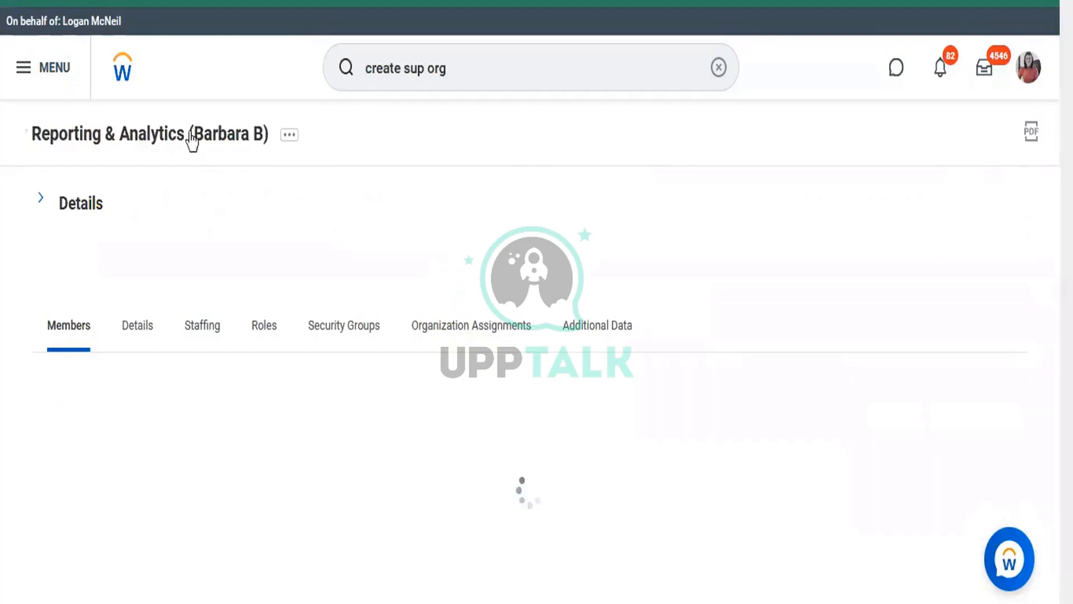
click(87, 207)
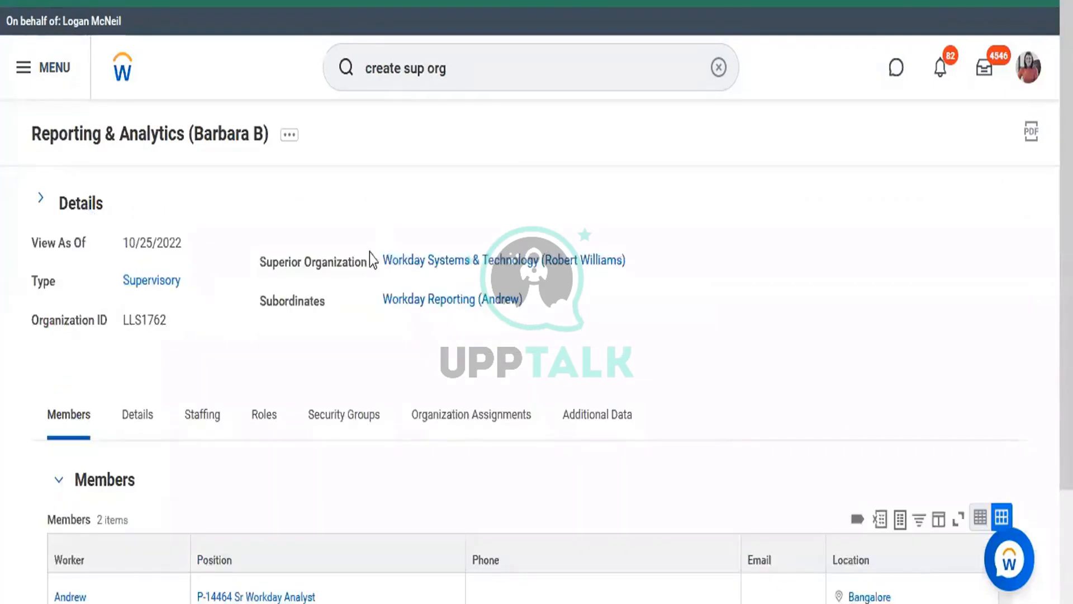
mouse_move(633, 268)
click(643, 263)
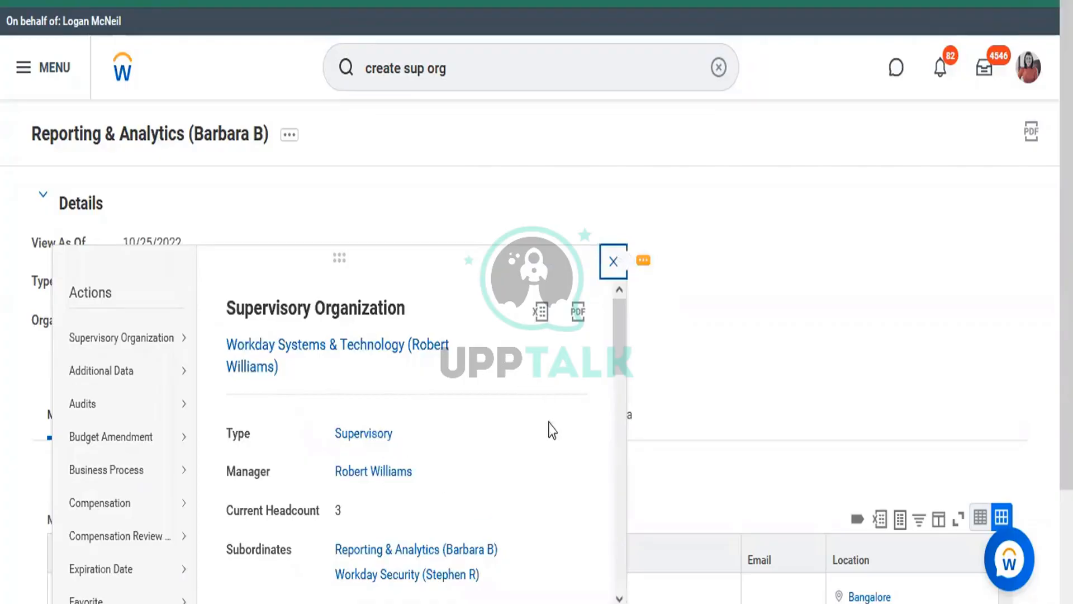
Open the Org Chart and expand Reporting & Analytics to show Workday Reporting
scroll(621, 427, down, 5)
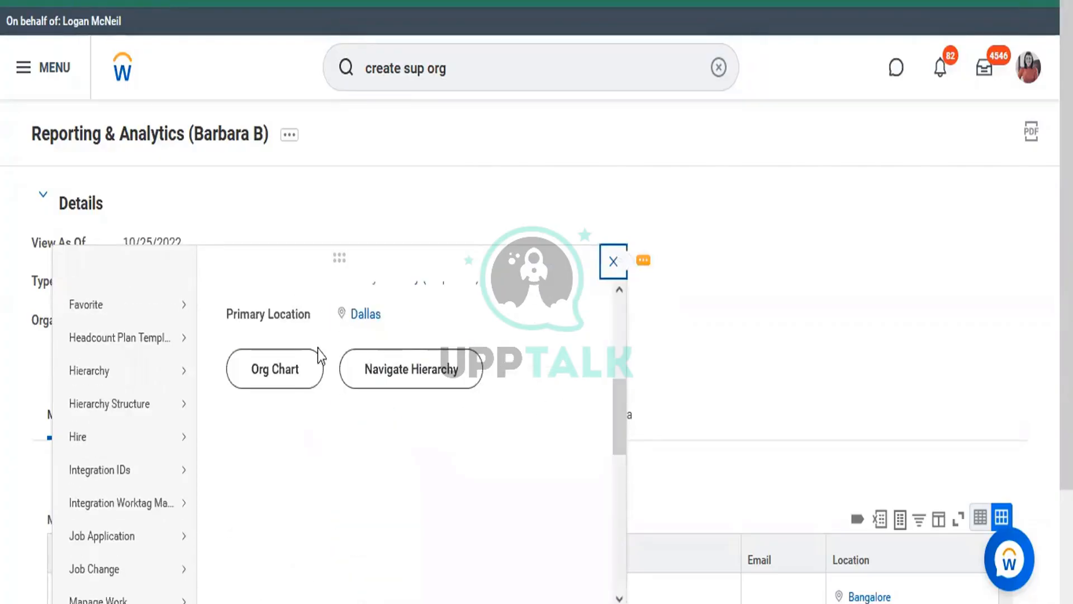
click(289, 382)
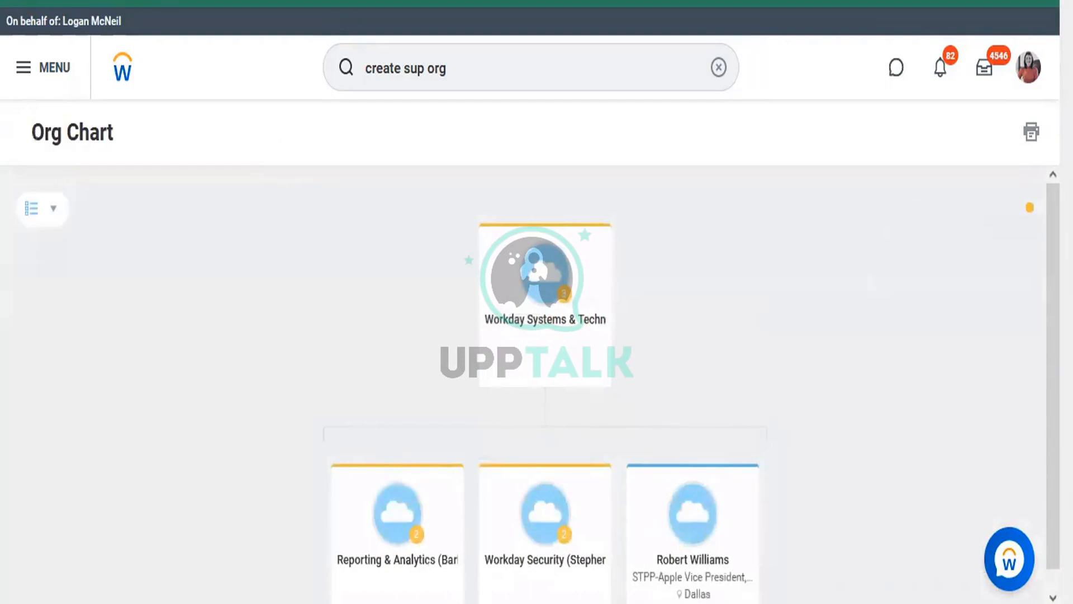
scroll(811, 318, down, 1)
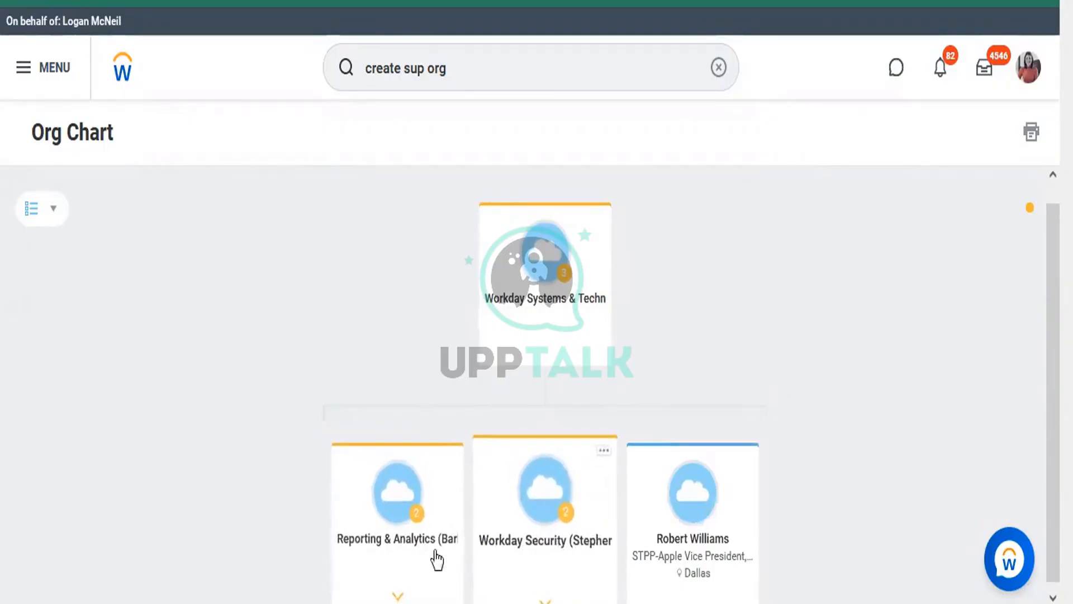
click(395, 600)
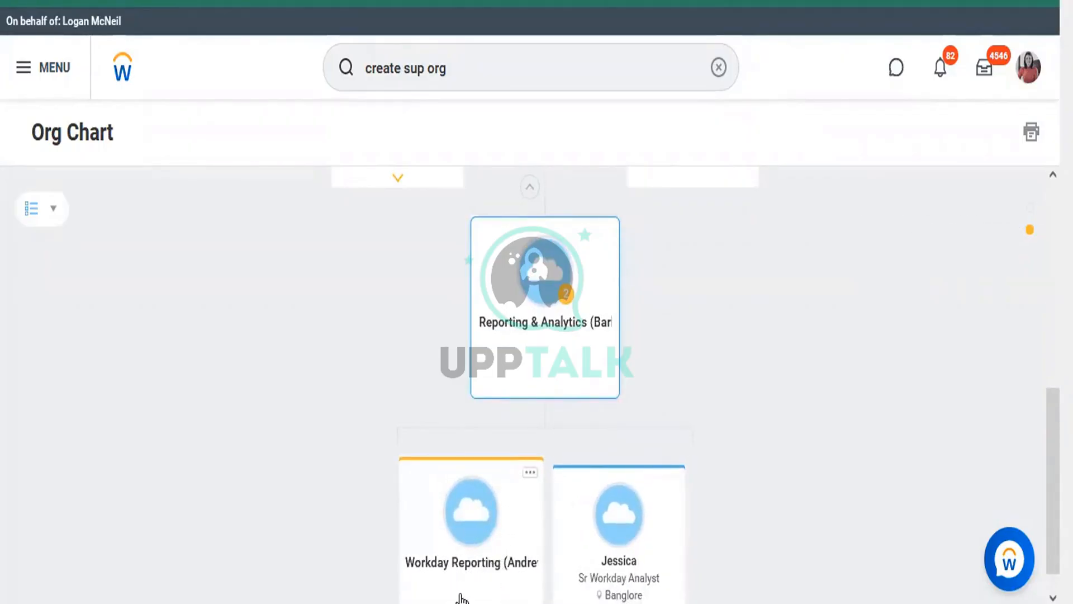
key(alt+Tab)
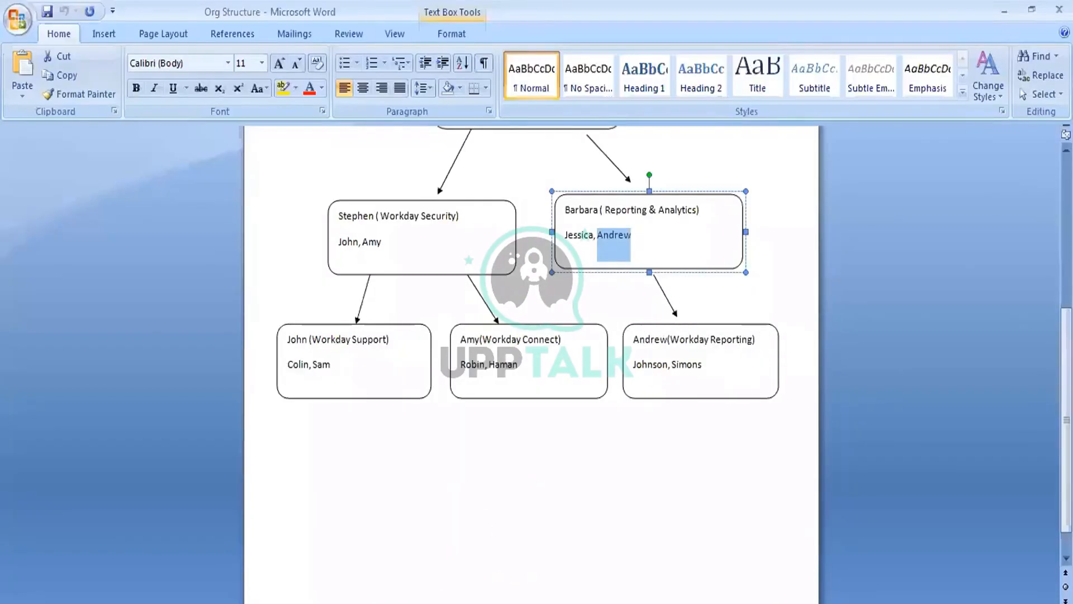
click(413, 602)
click(659, 569)
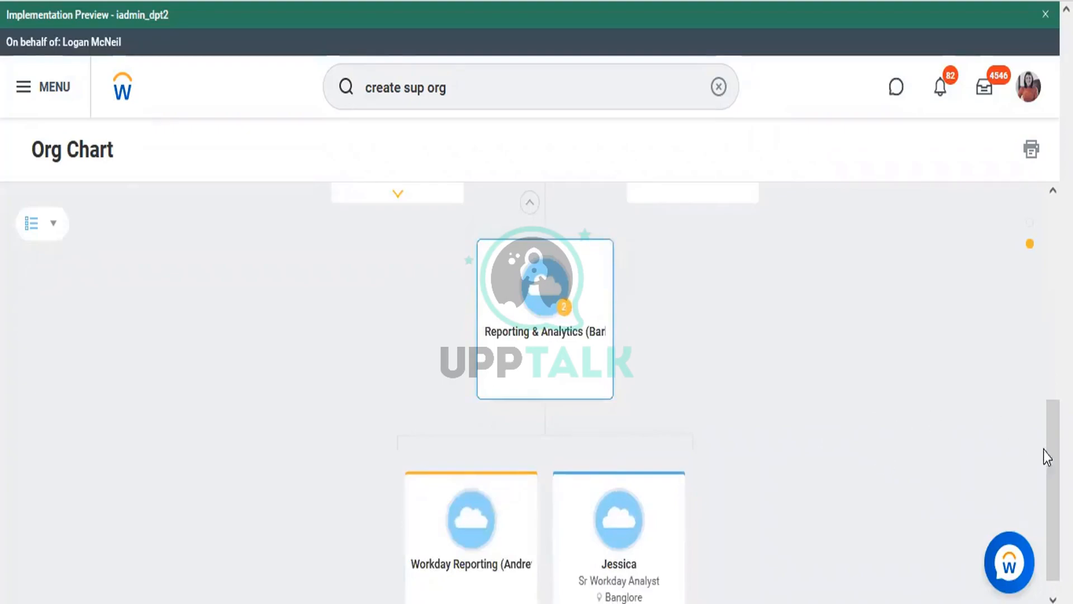
Expand Workday Security on the chart and compare it with the Word Org Structure diagram
drag(1052, 458, 1051, 400)
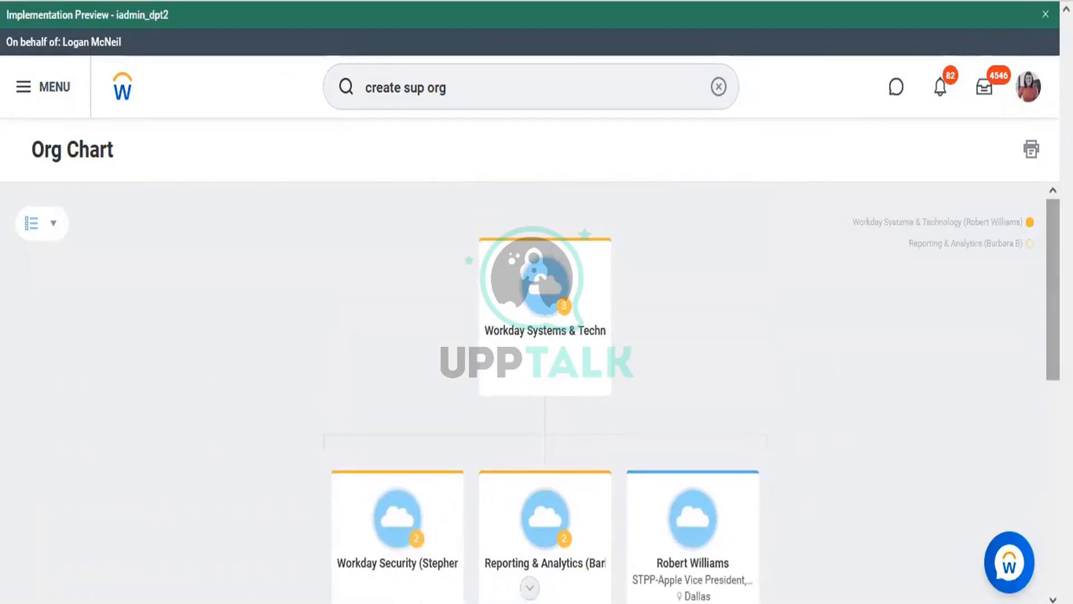
scroll(747, 472, down, 2)
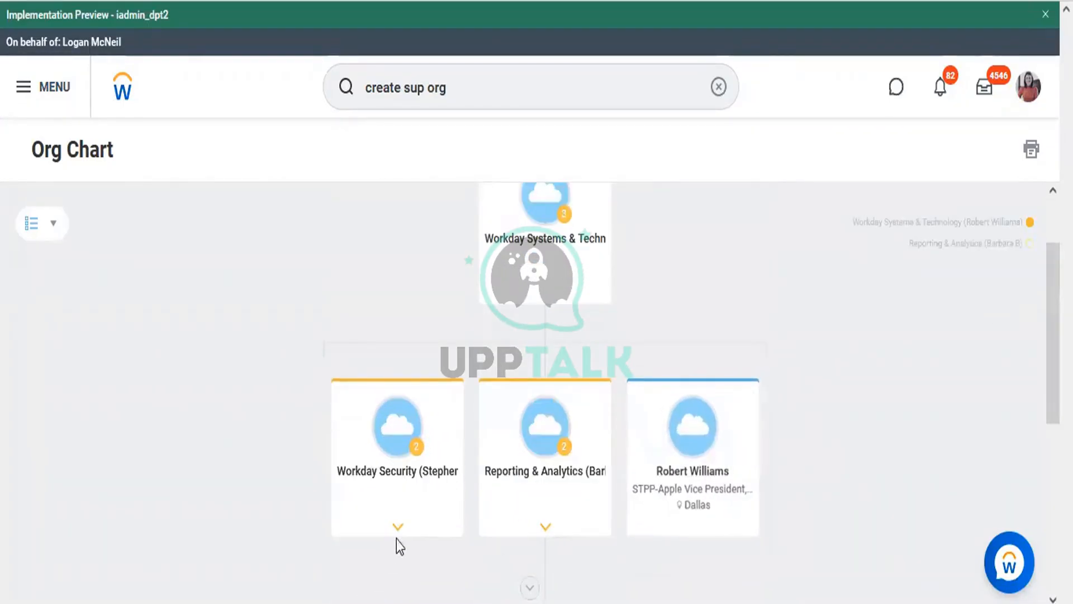
click(397, 529)
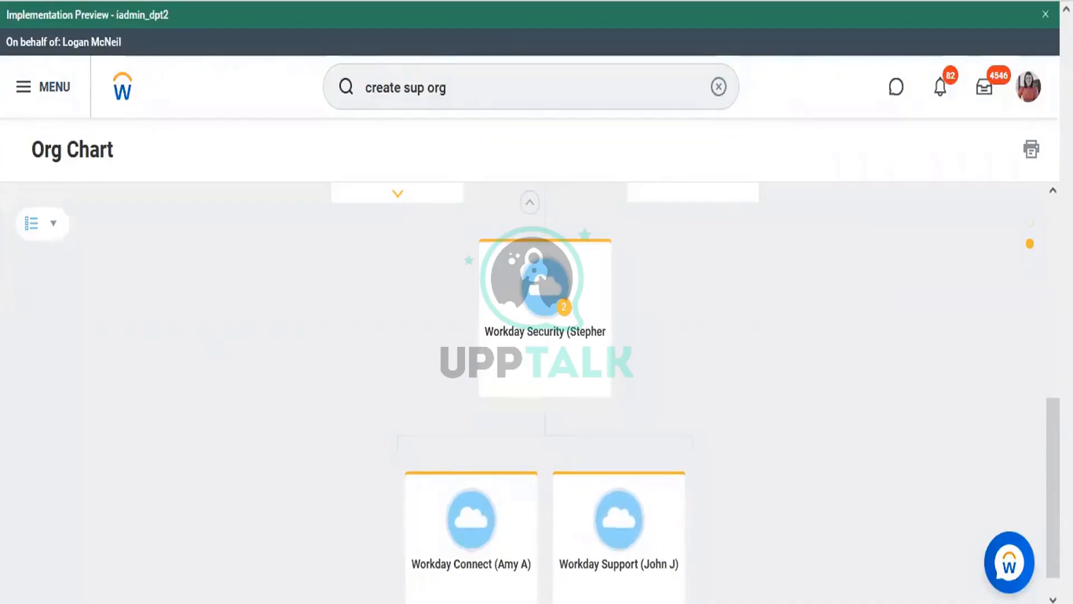
key(alt+Tab)
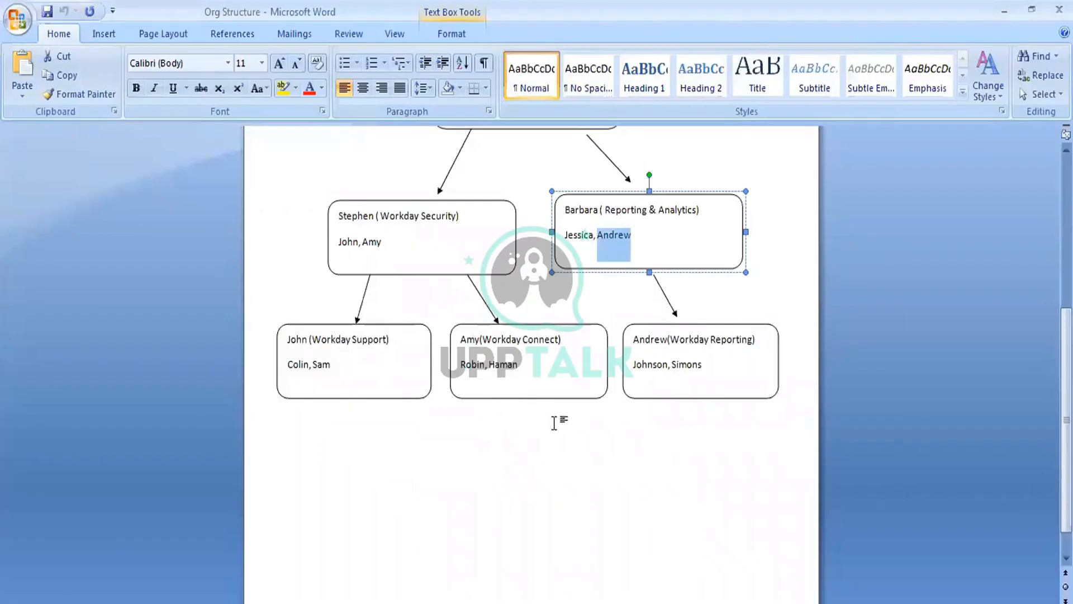
click(567, 448)
scroll(566, 447, up, 5)
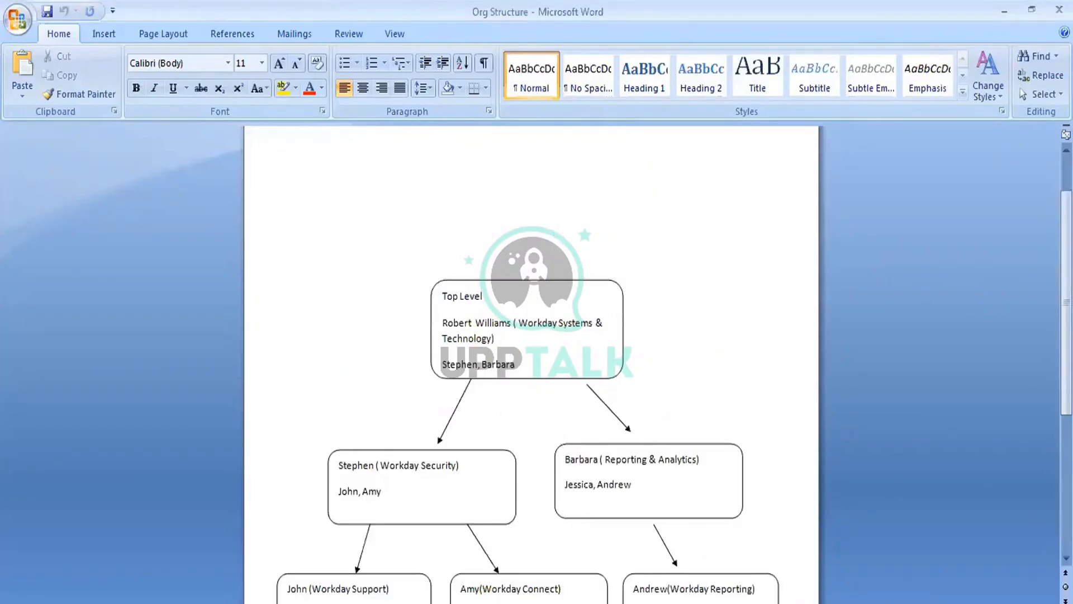
scroll(312, 146, down, 5)
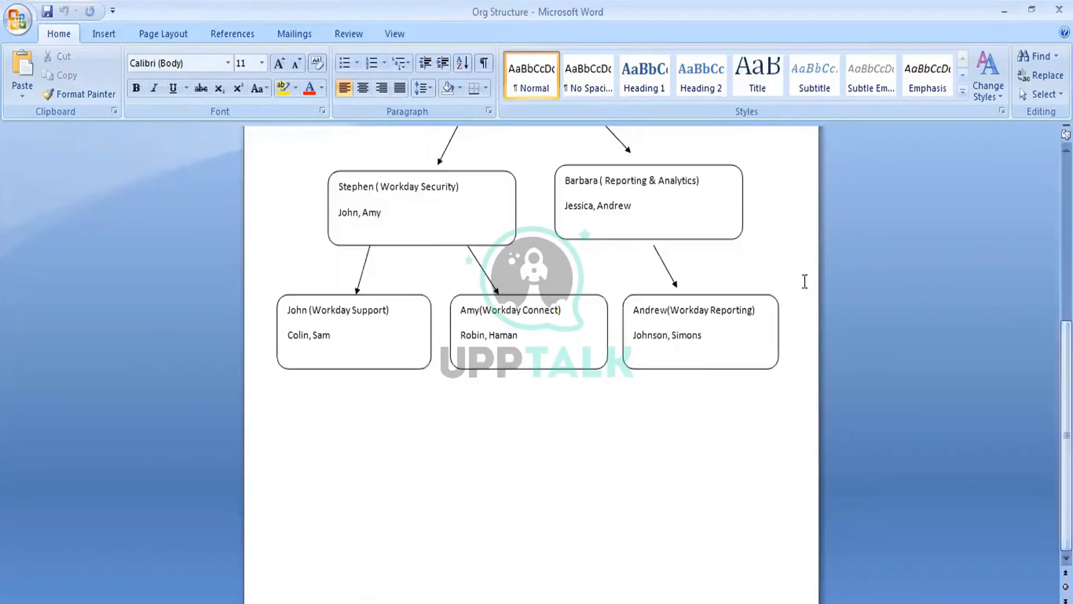